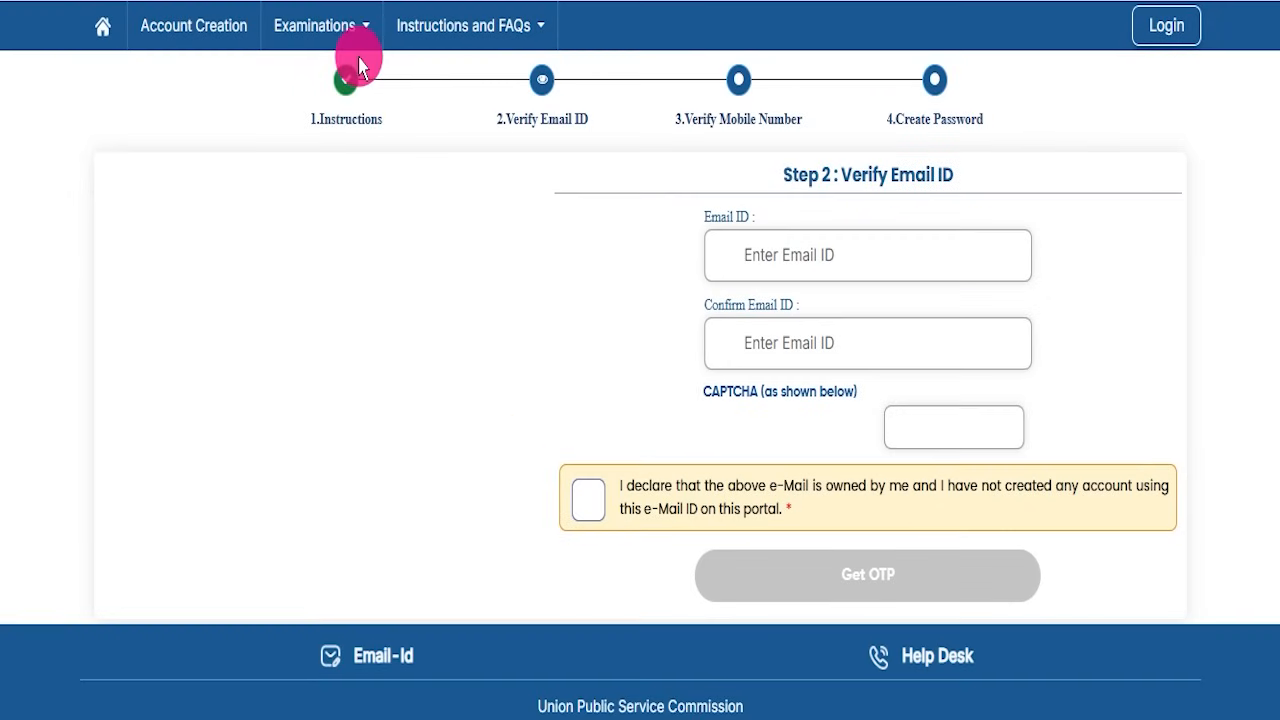
# Look over the UPSC online application portal's home page and its login page
pyautogui.scroll(2, 343, 277)
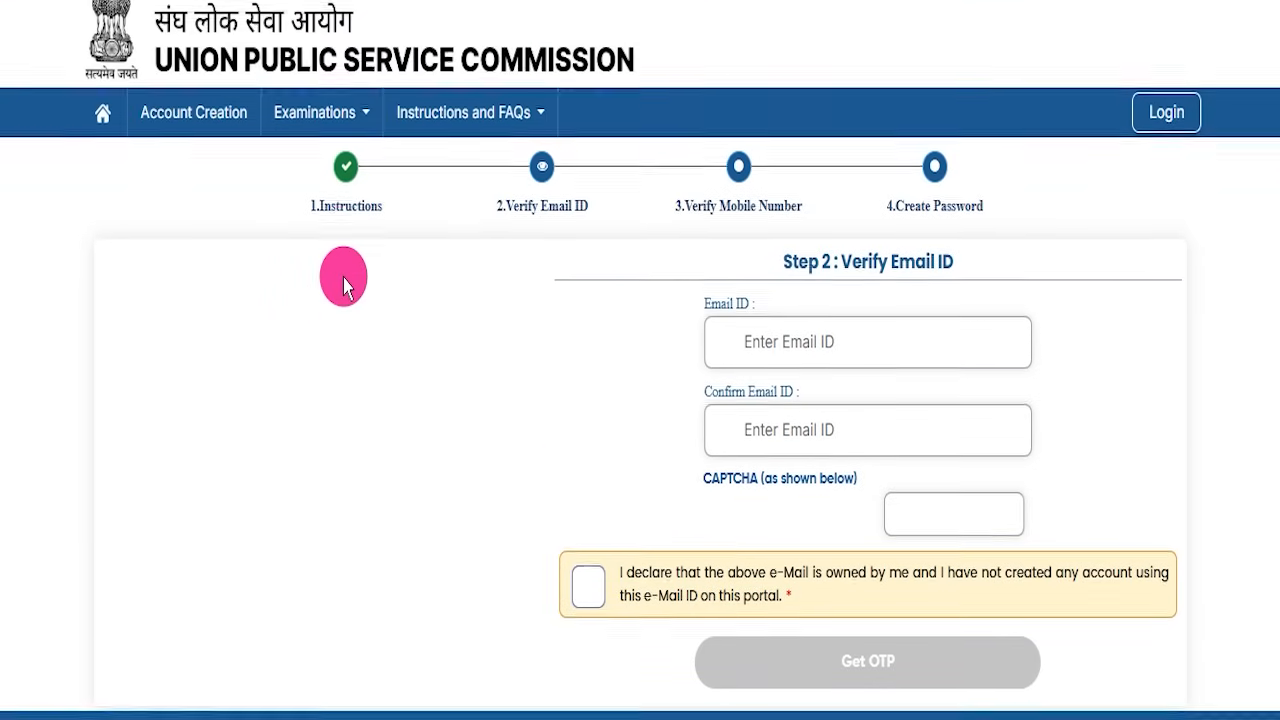
pyautogui.click(137, 77)
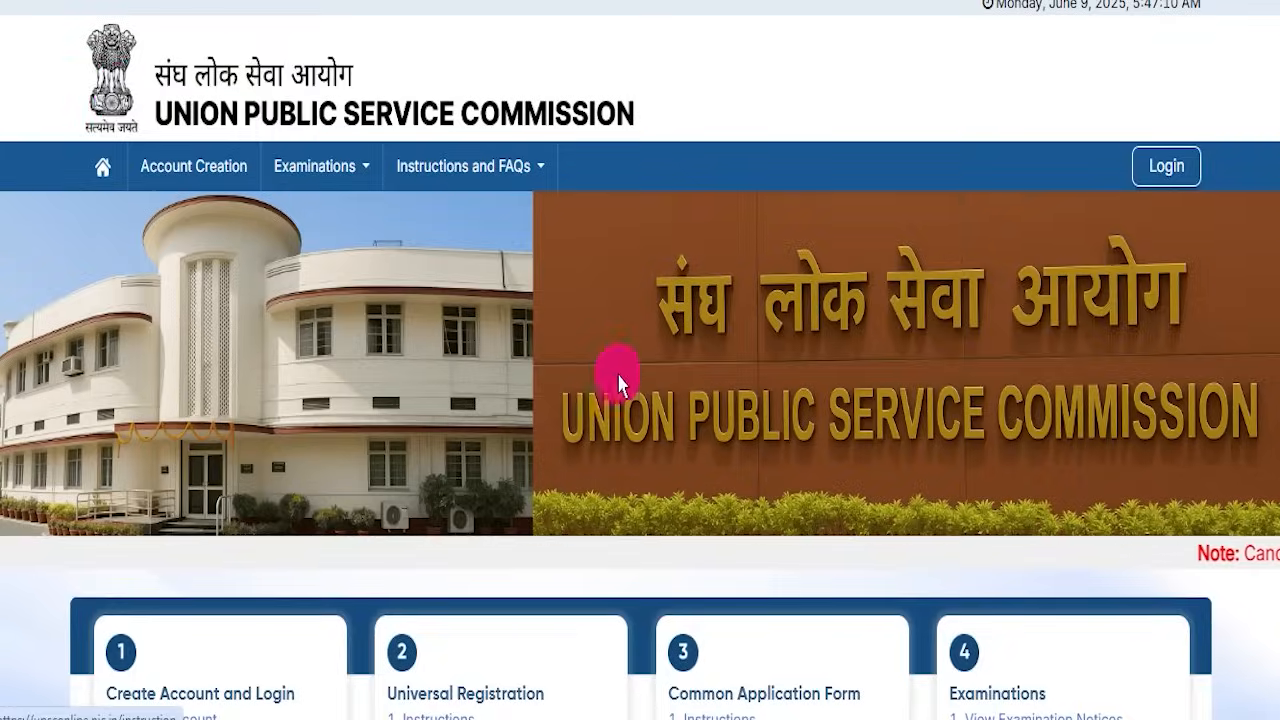
pyautogui.click(1166, 164)
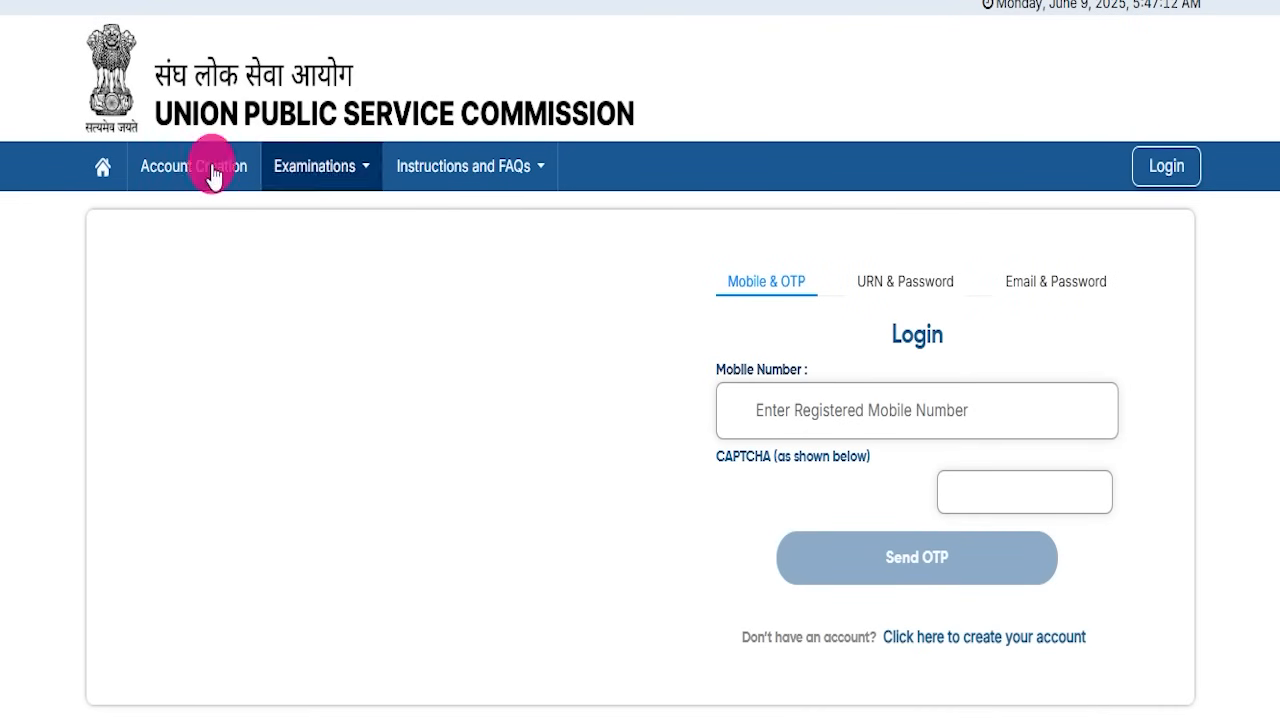
pyautogui.click(84, 163)
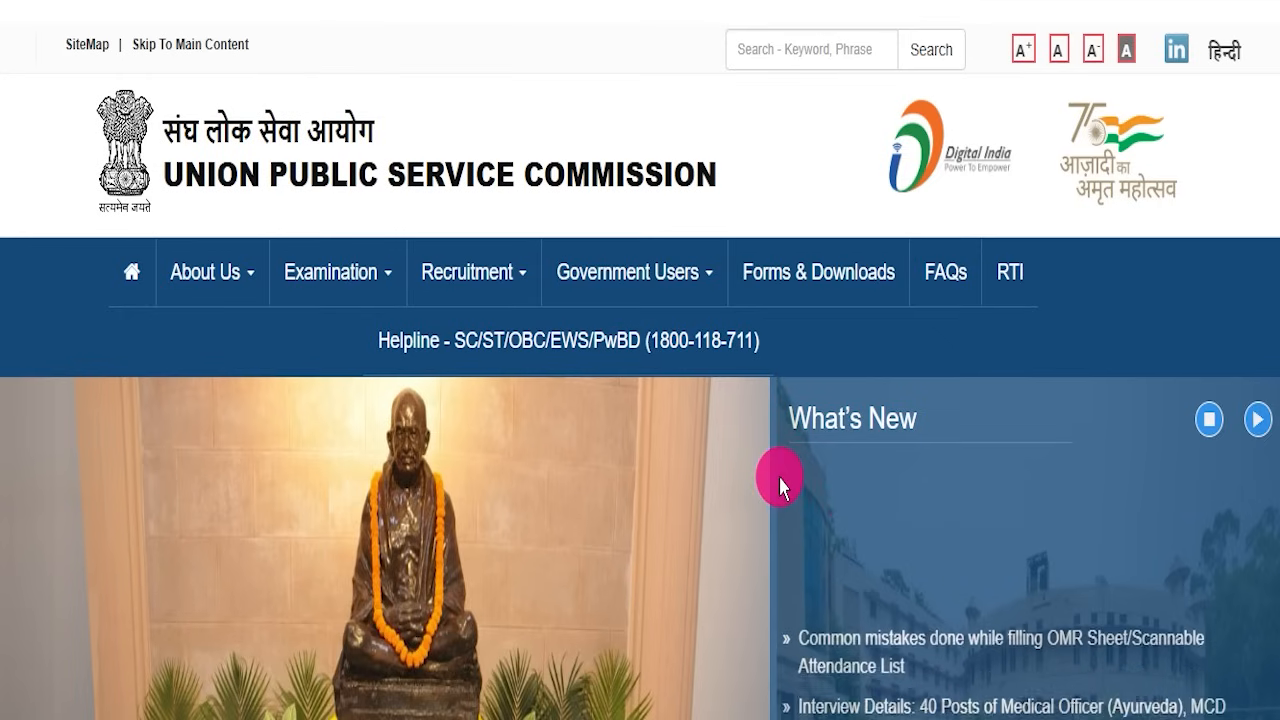
# Look through the official UPSC website's home page, from the What's New list down to the External Links and footer
pyautogui.scroll(-5, 771, 476)
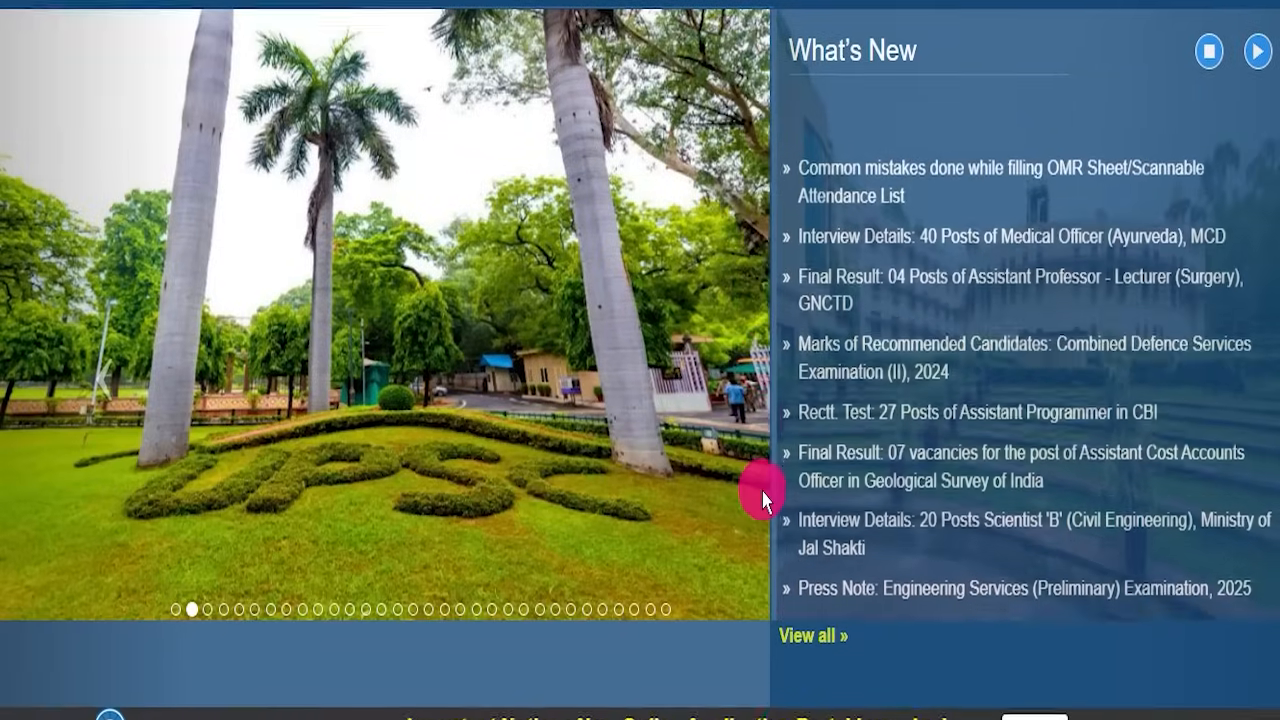
pyautogui.scroll(-3, 762, 500)
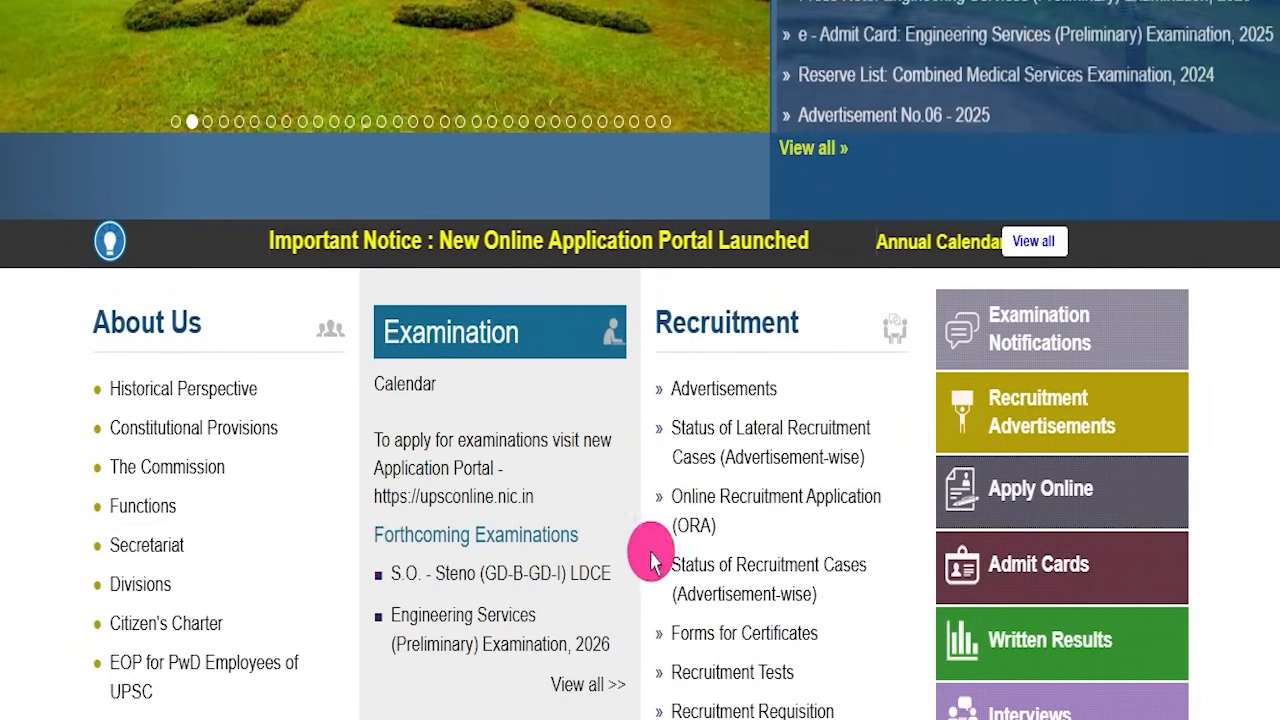
pyautogui.scroll(-3, 641, 585)
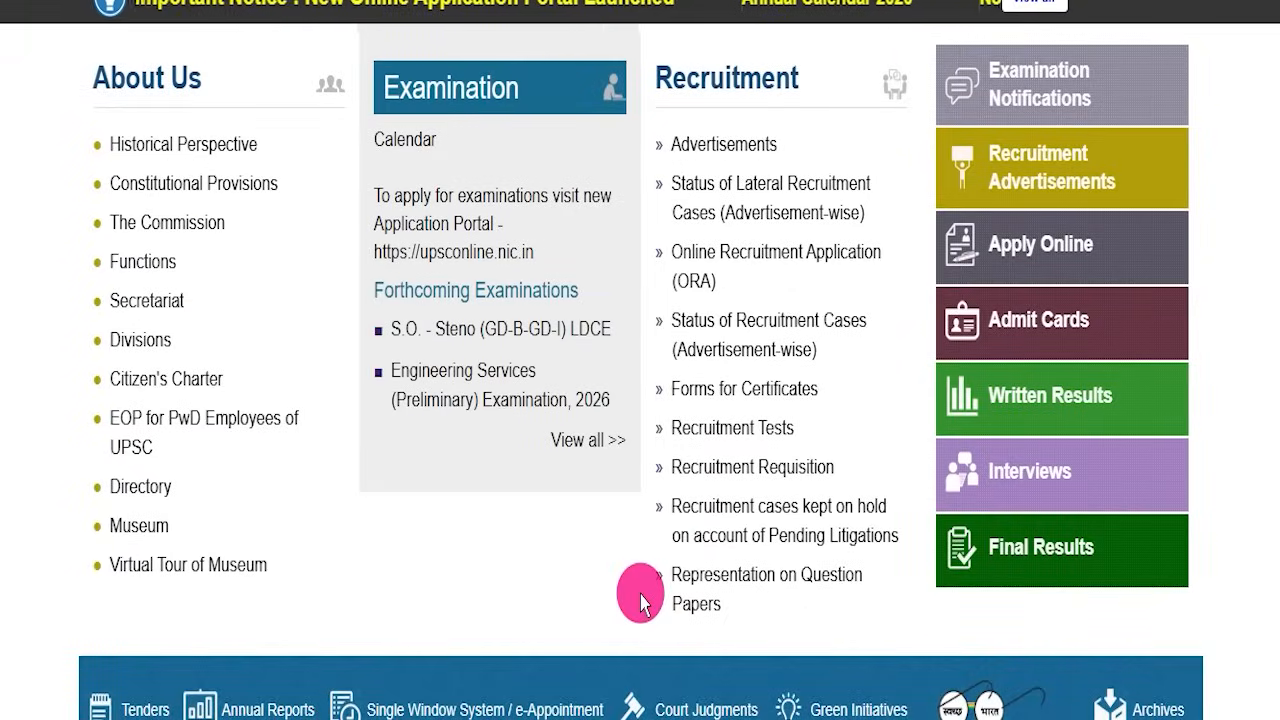
pyautogui.scroll(-5, 640, 598)
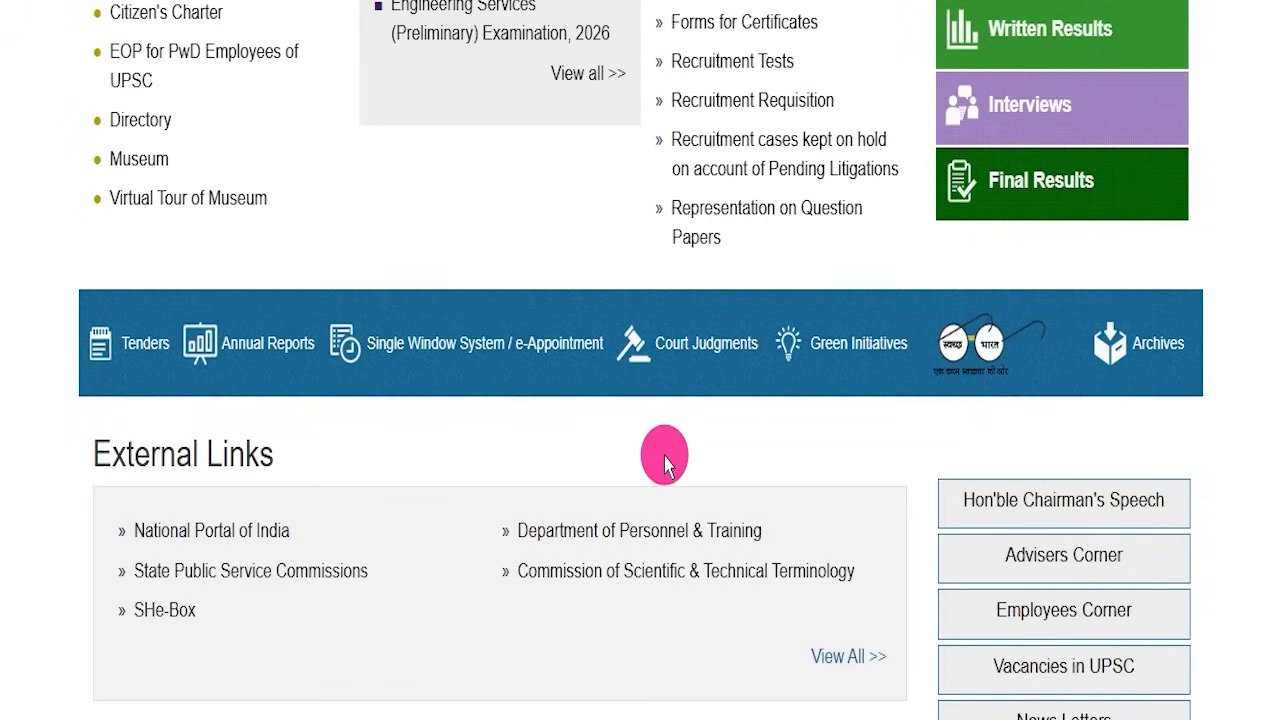
pyautogui.scroll(-3, 714, 510)
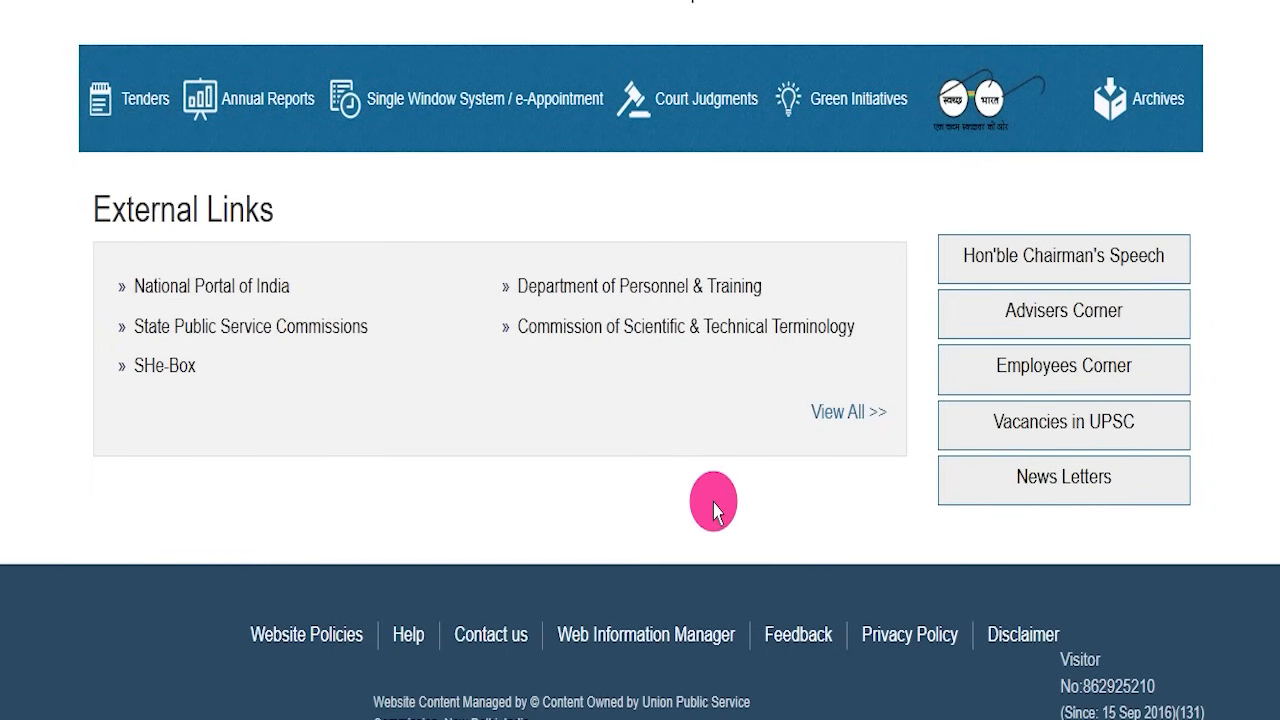
pyautogui.scroll(-2, 714, 510)
pyautogui.scroll(20, 637, 460)
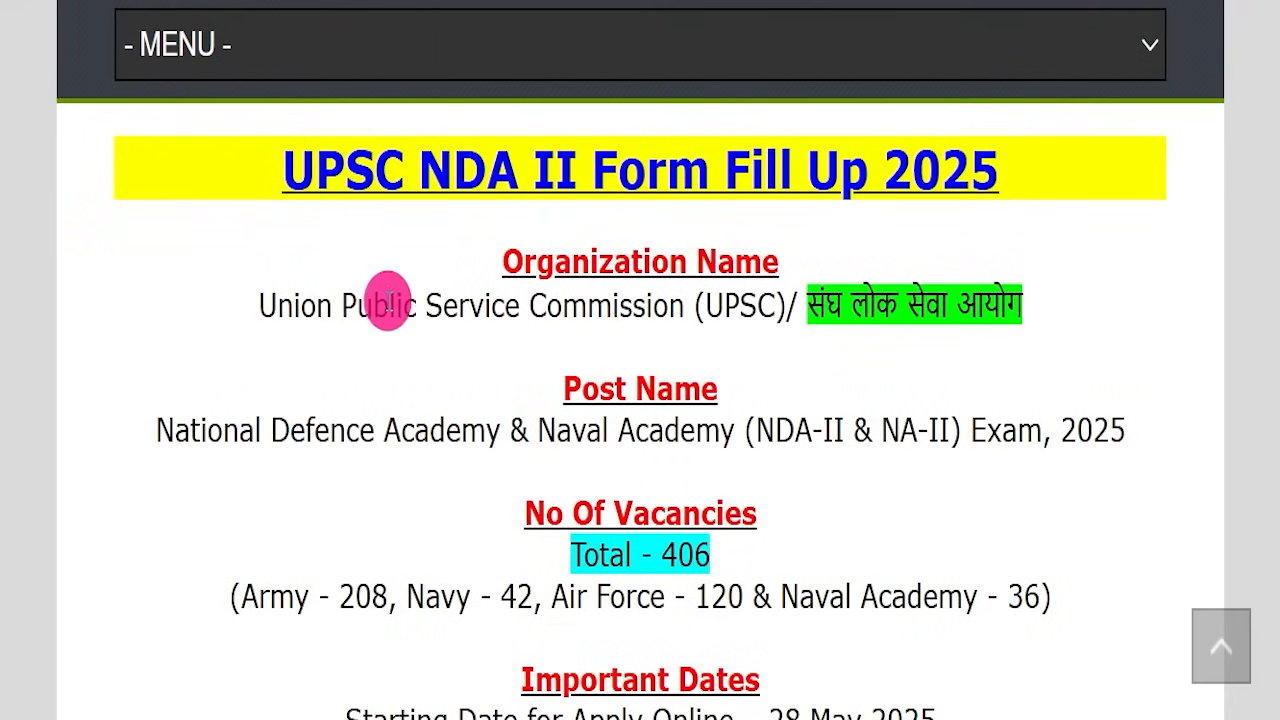
# Read the introduction of the NDA 2025 Exam II notification article on the IndSarkariNaukri site, down to its form fill-up heading
pyautogui.moveTo(205, 150); pyautogui.dragTo(1023, 189)
pyautogui.click(1027, 220)
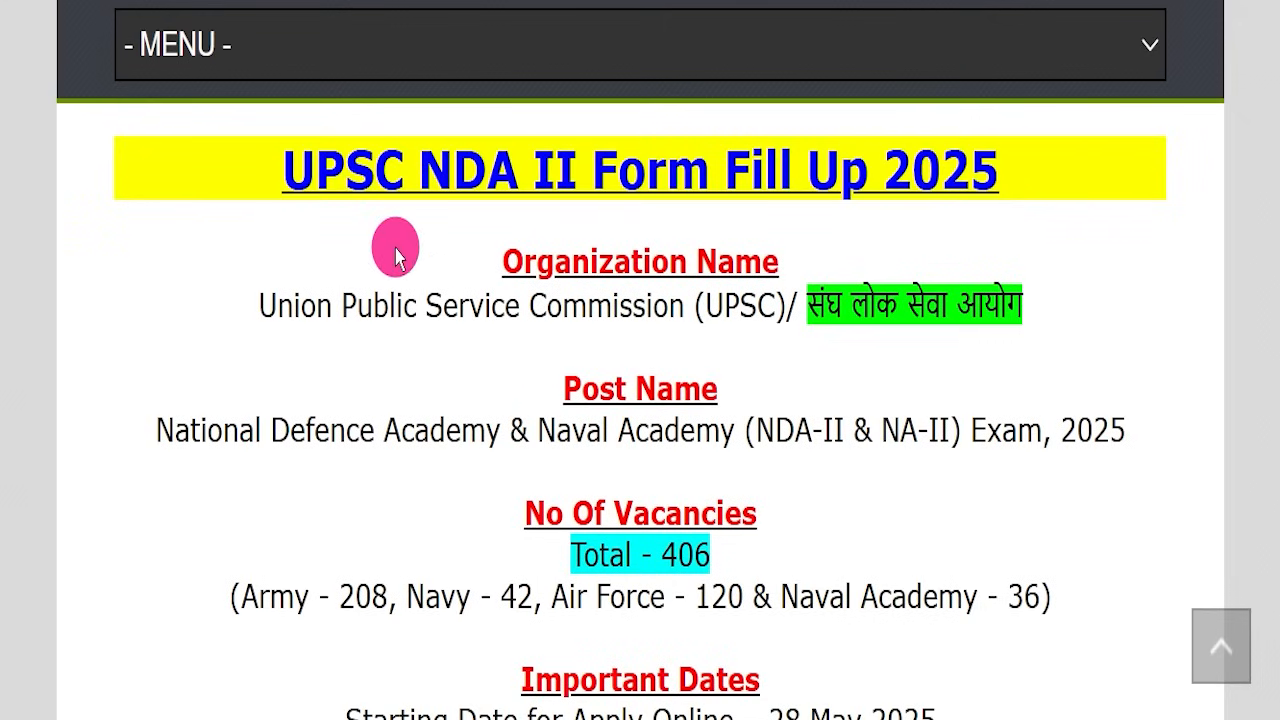
pyautogui.scroll(10, 391, 251)
pyautogui.scroll(5, 447, 408)
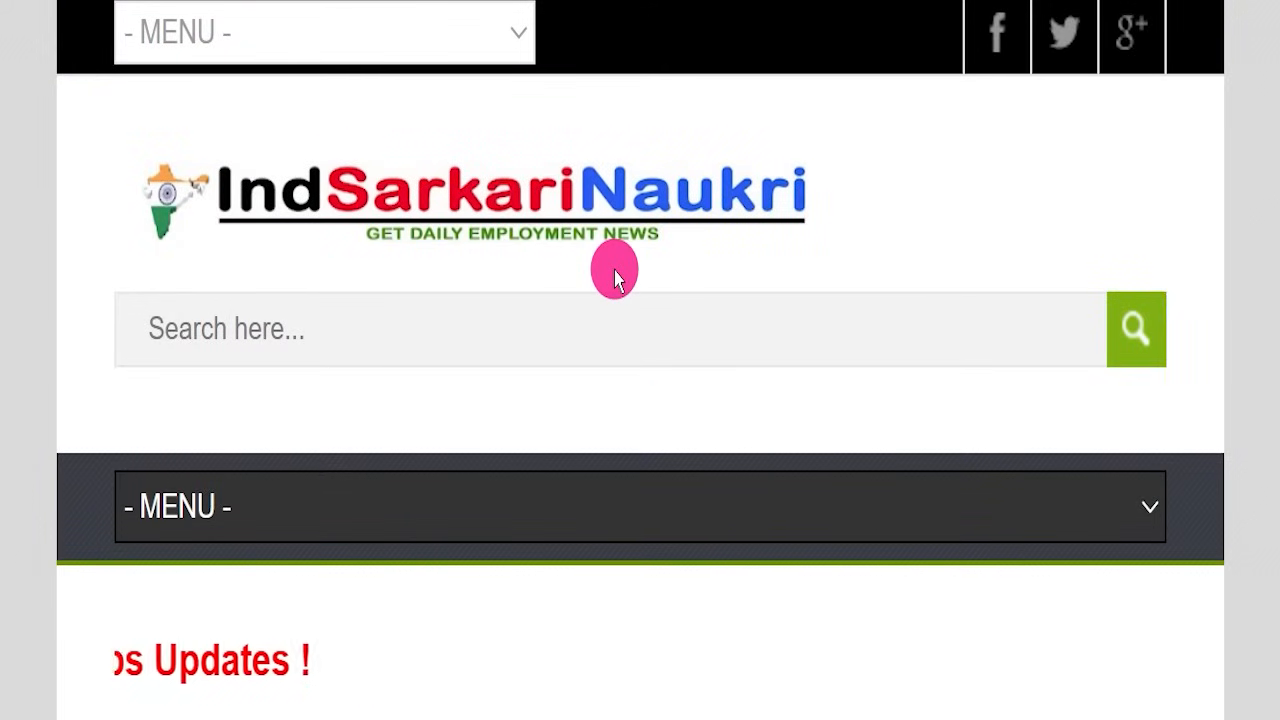
pyautogui.scroll(-7, 614, 277)
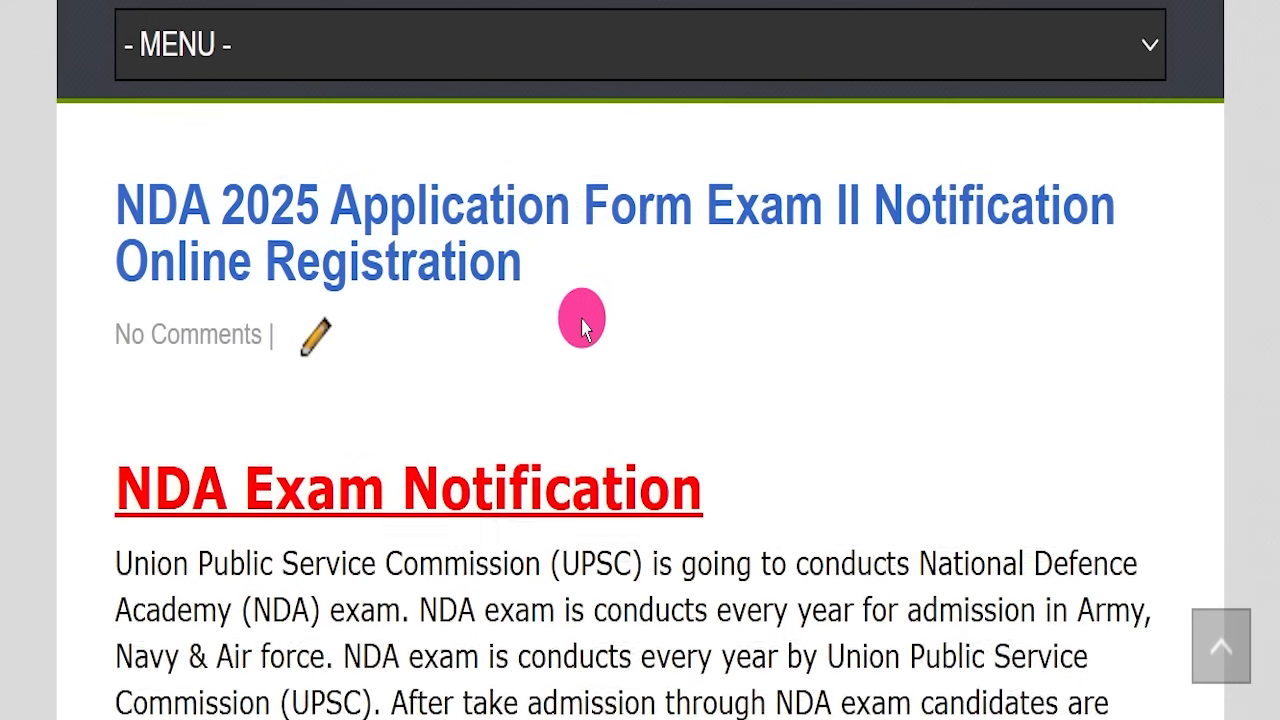
pyautogui.scroll(-5, 588, 313)
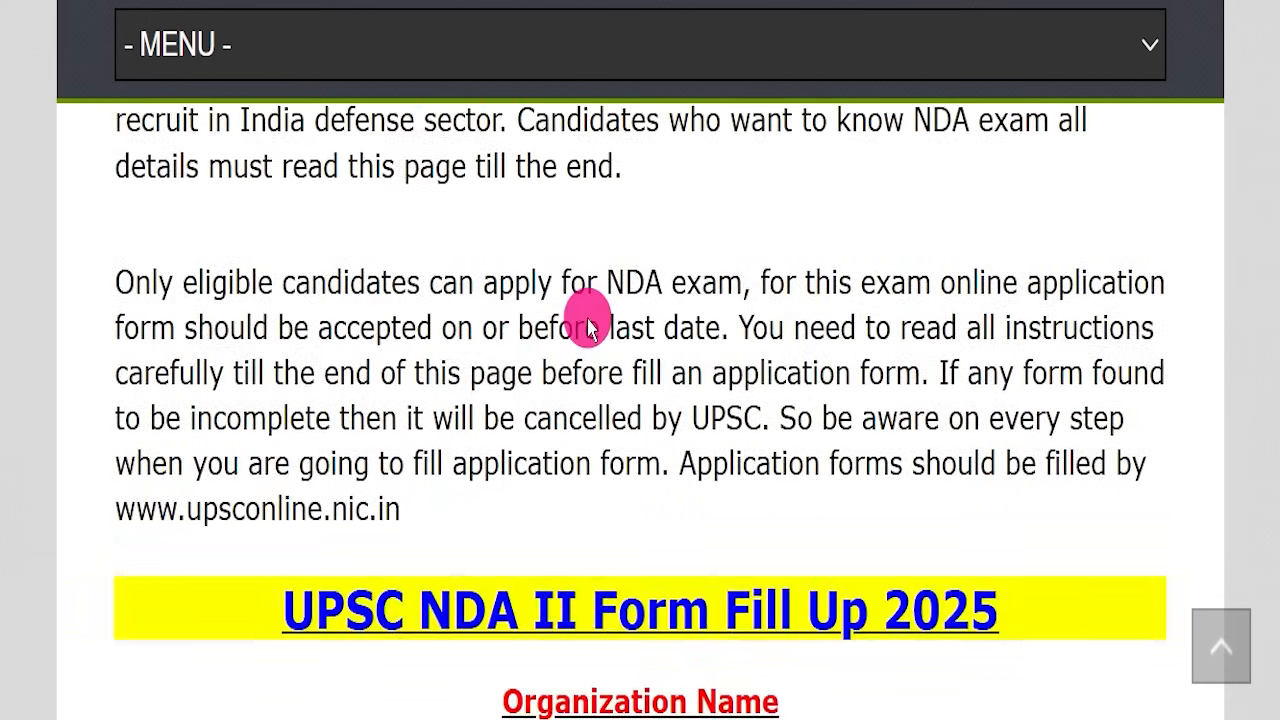
pyautogui.scroll(-2, 590, 330)
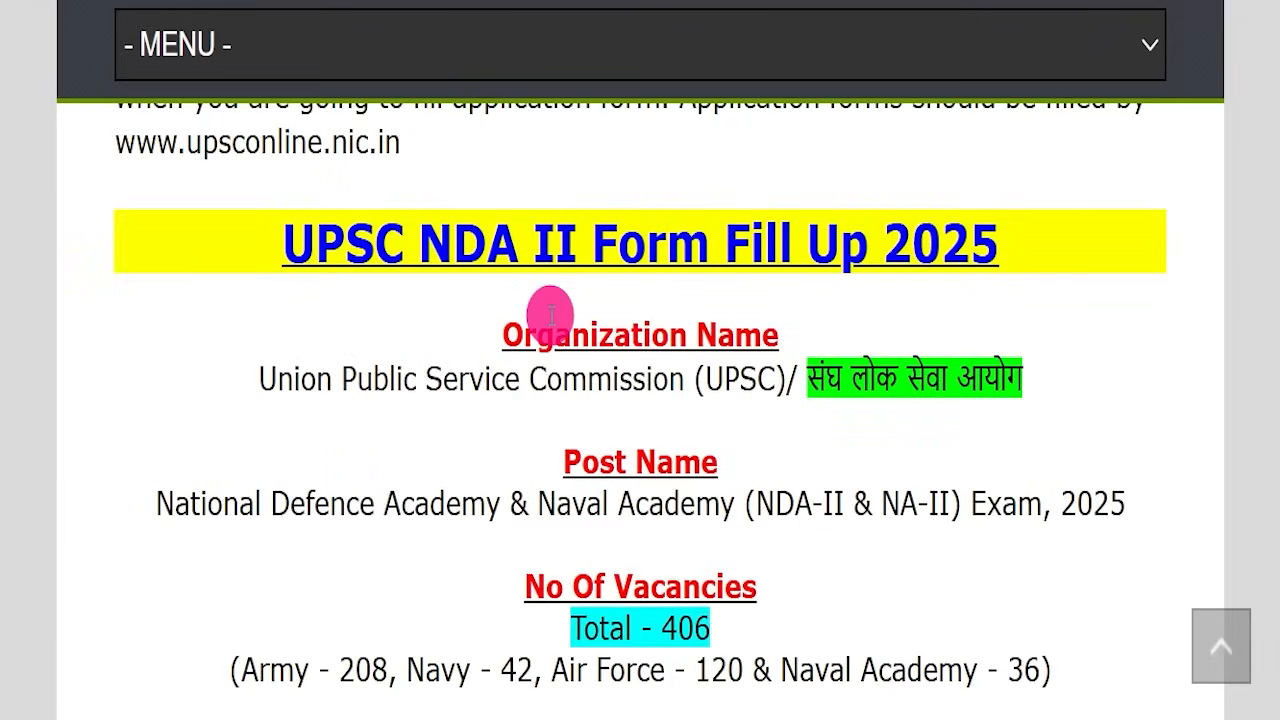
# Highlight the UPSC NDA II Form Fill Up 2025 title, the organization name and the post name in turn while reading them
pyautogui.scroll(-1, 550, 310)
pyautogui.moveTo(199, 188); pyautogui.dragTo(1058, 192)
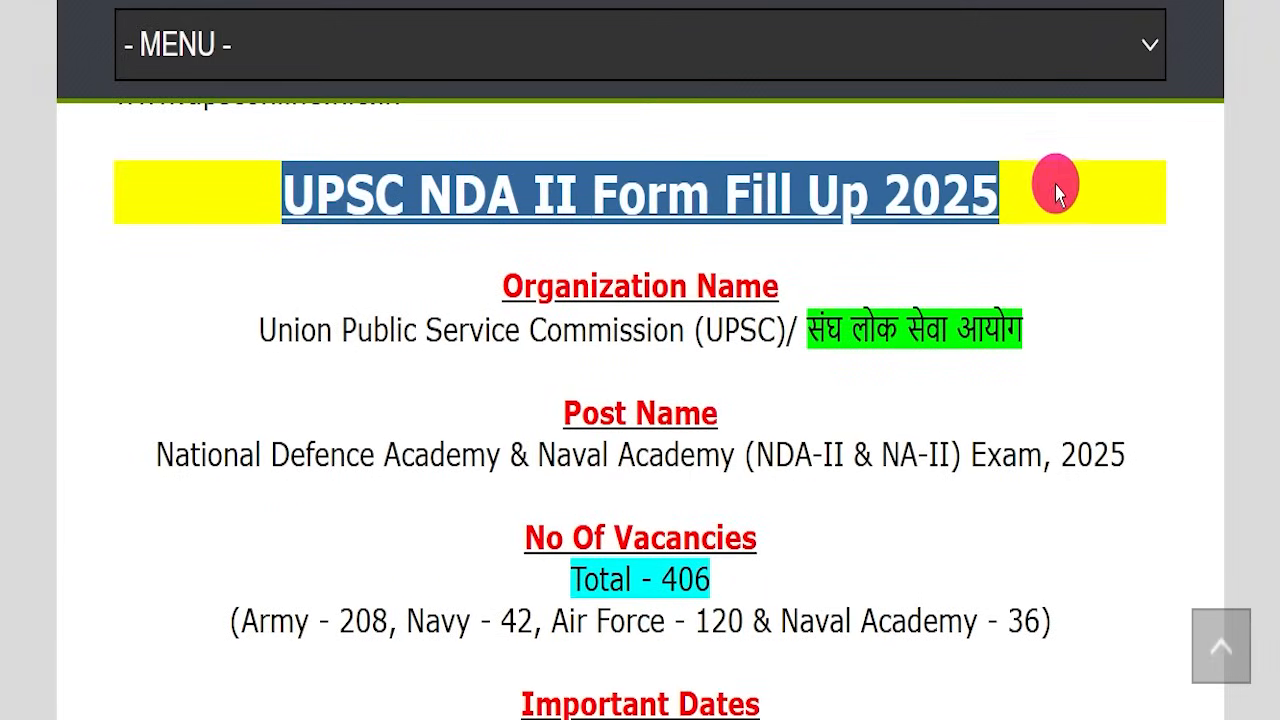
pyautogui.click(1058, 192)
pyautogui.moveTo(189, 318); pyautogui.dragTo(1037, 312)
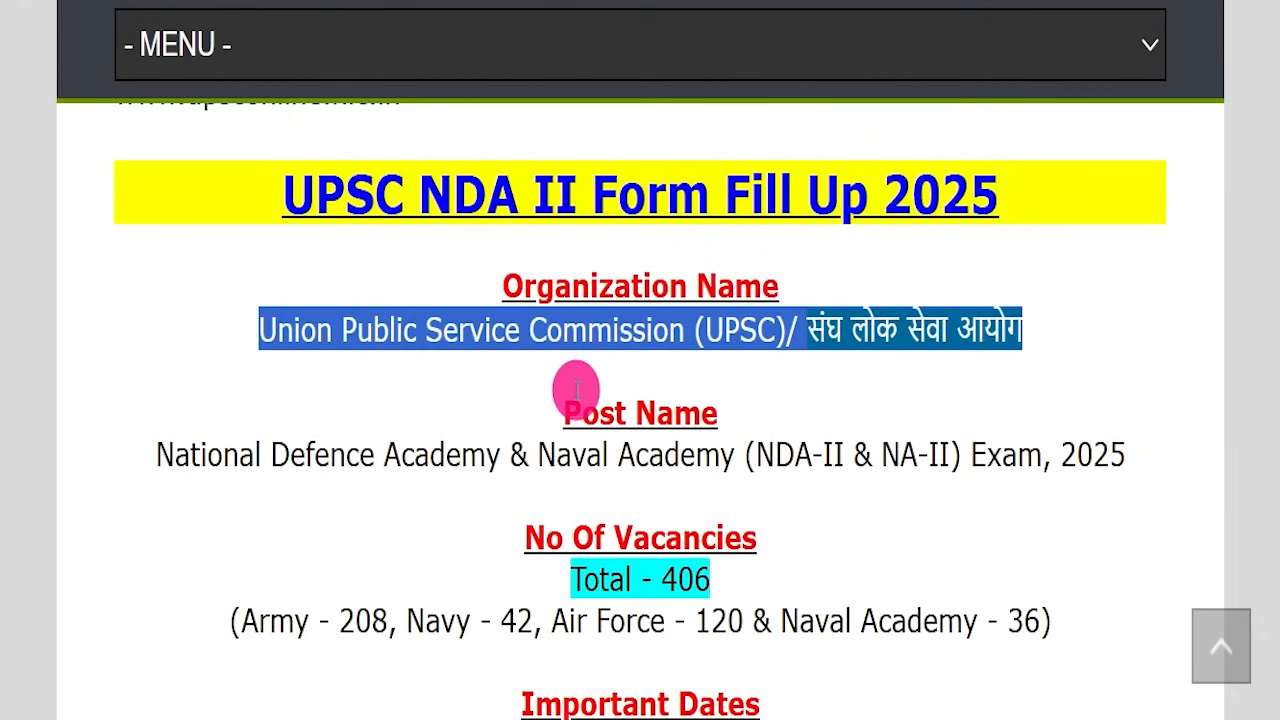
pyautogui.moveTo(145, 460); pyautogui.dragTo(1120, 455)
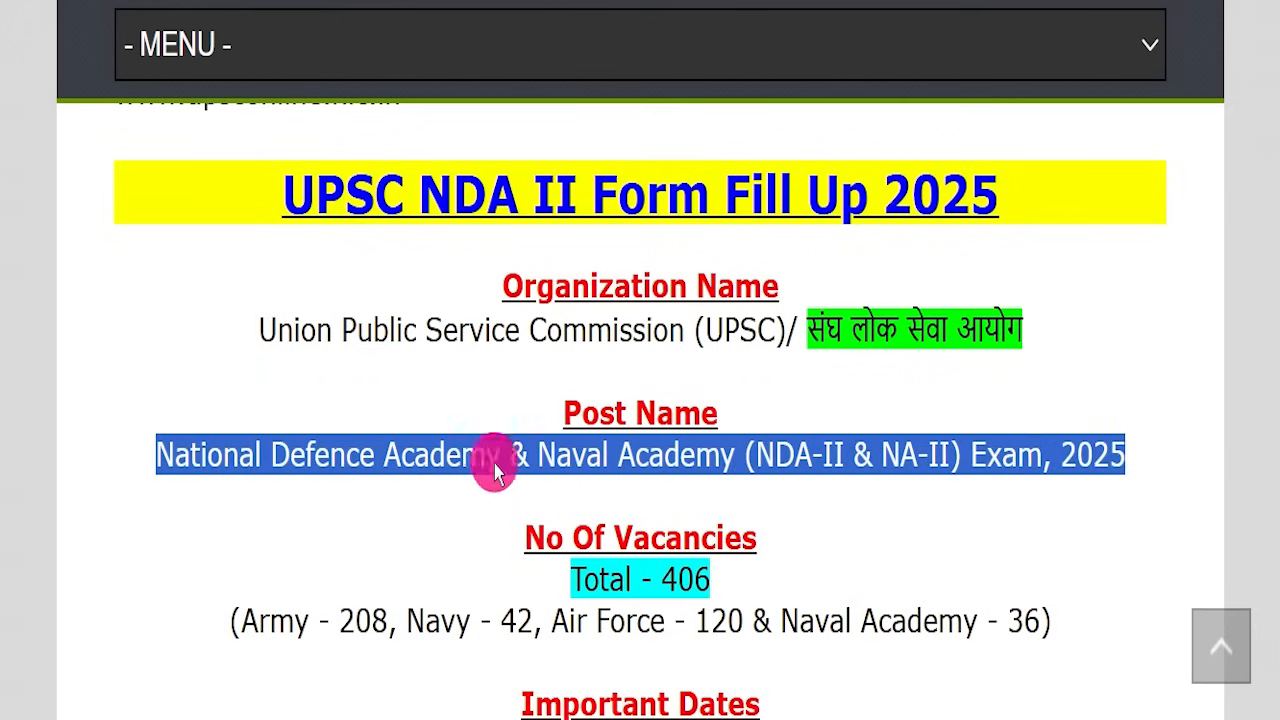
pyautogui.click(831, 498)
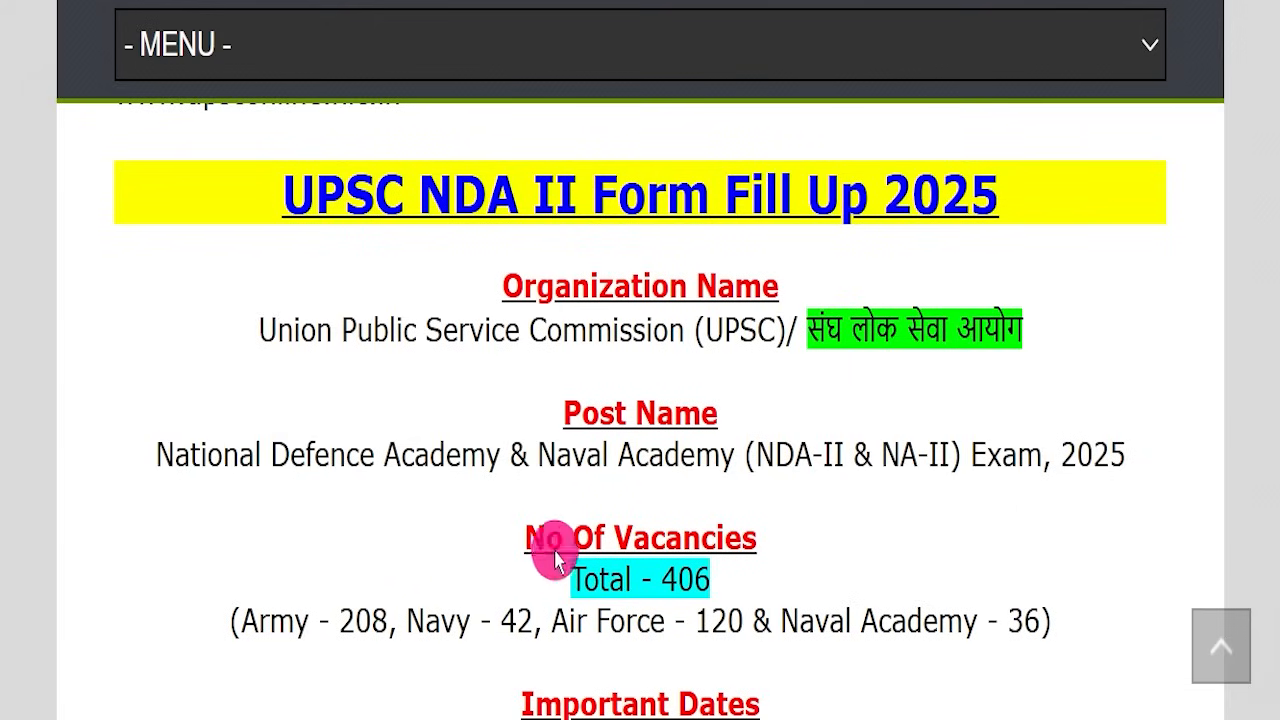
# Review the No Of Vacancies section, underlining the Army, Navy, Air Force and Naval Academy figures in red, and clear the marks
pyautogui.moveTo(517, 566); pyautogui.dragTo(826, 543)
pyautogui.click(826, 543)
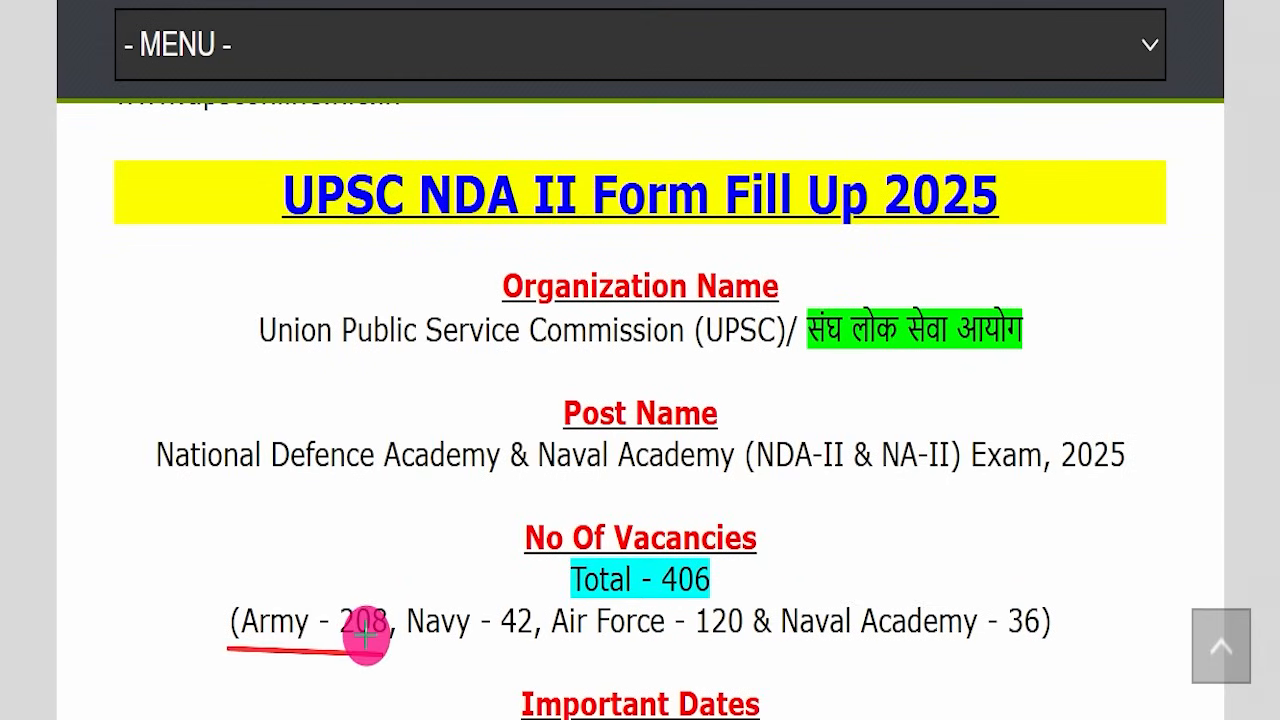
pyautogui.moveTo(405, 627); pyautogui.dragTo(522, 628)
pyautogui.moveTo(690, 638); pyautogui.dragTo(1042, 625)
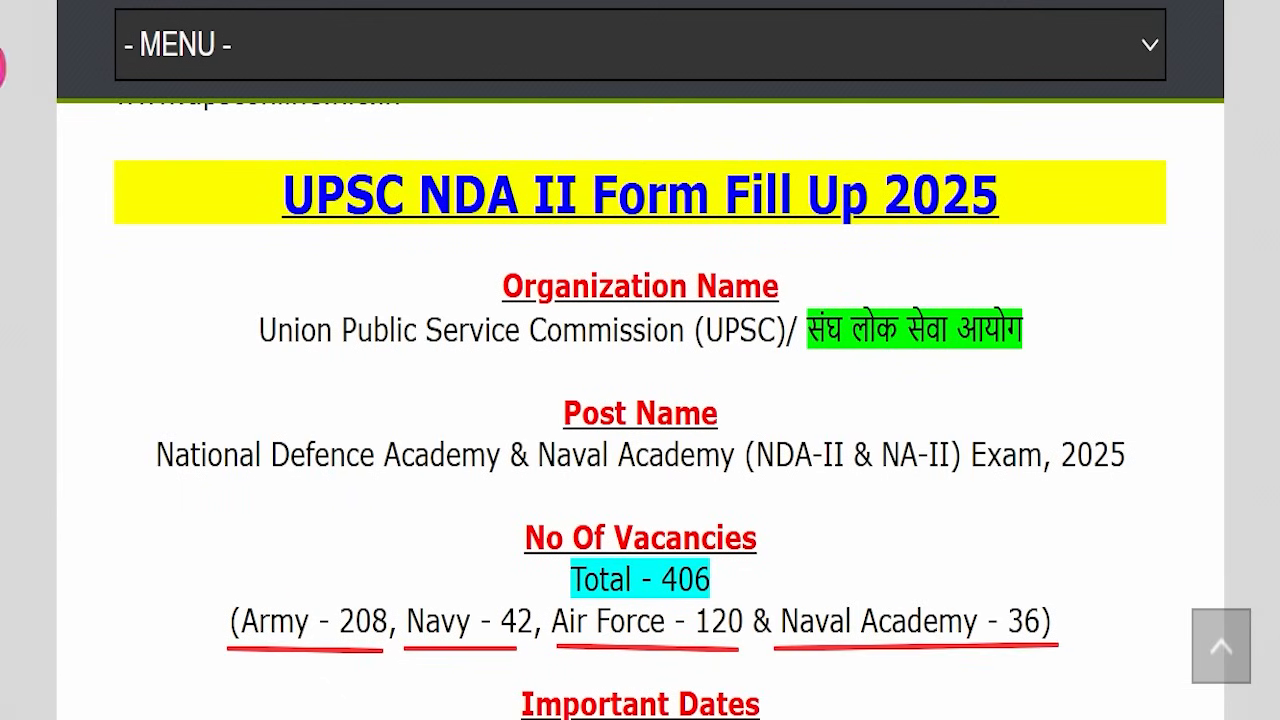
pyautogui.press('Escape')
# Mark the last date for applying online and the 10+2 educational qualifications in red while reviewing them, and clear the marks
pyautogui.scroll(-5, 586, 366)
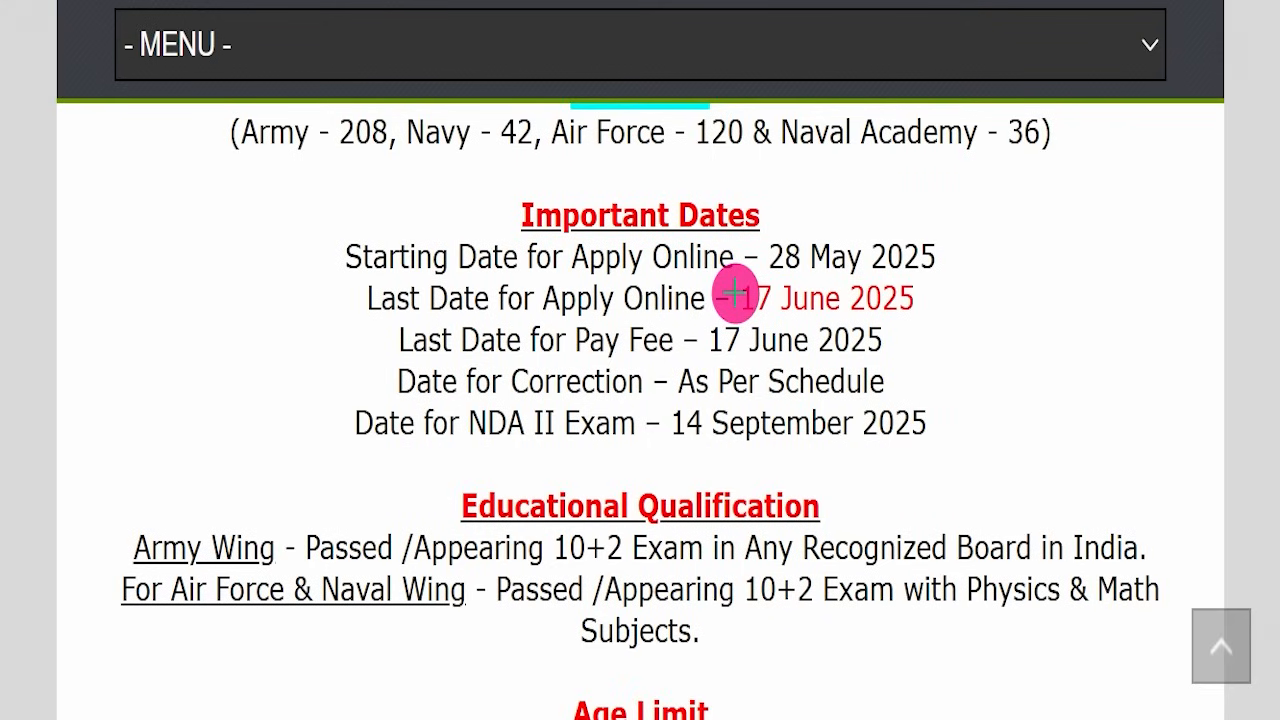
pyautogui.moveTo(727, 297); pyautogui.dragTo(908, 293)
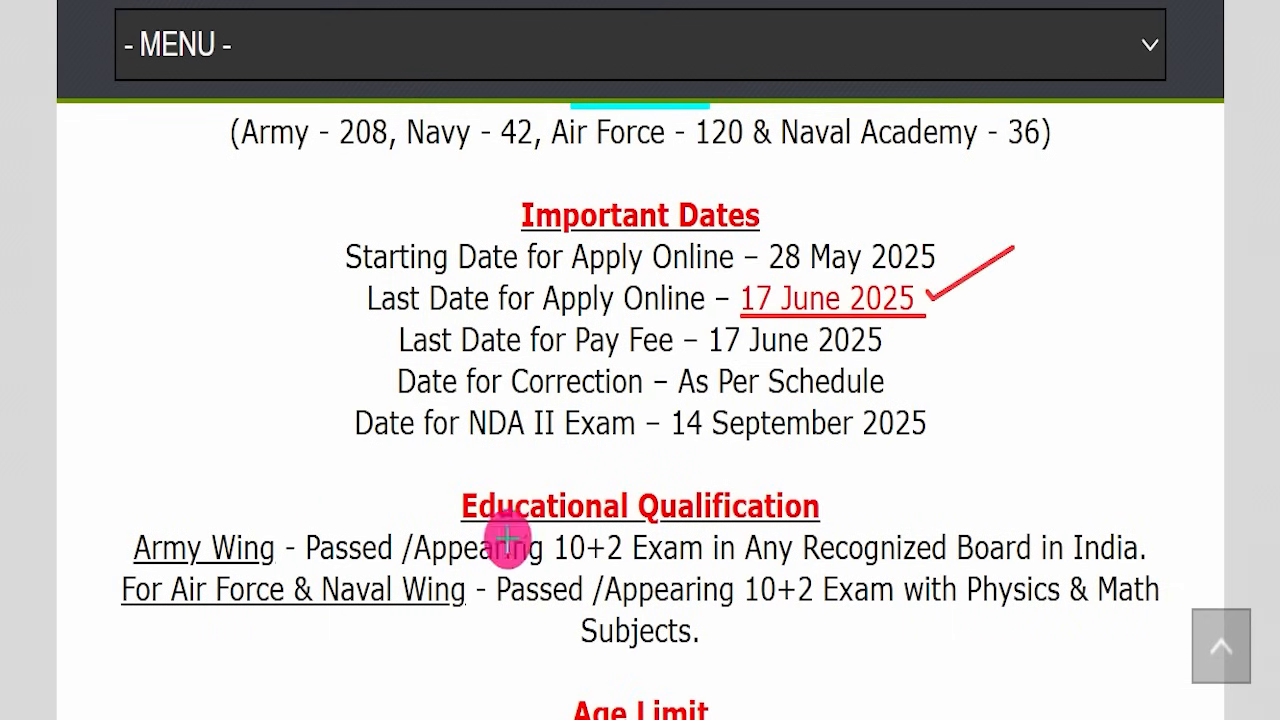
pyautogui.moveTo(324, 547); pyautogui.dragTo(493, 556)
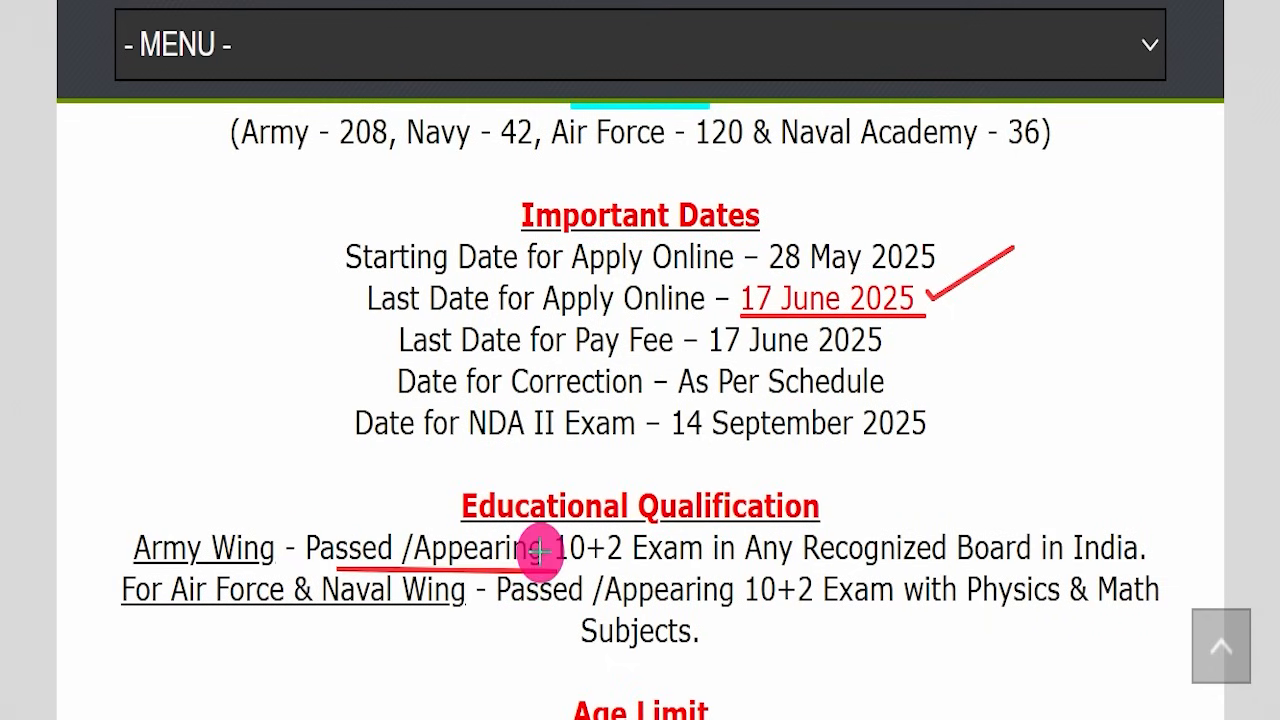
pyautogui.moveTo(608, 547); pyautogui.dragTo(698, 550)
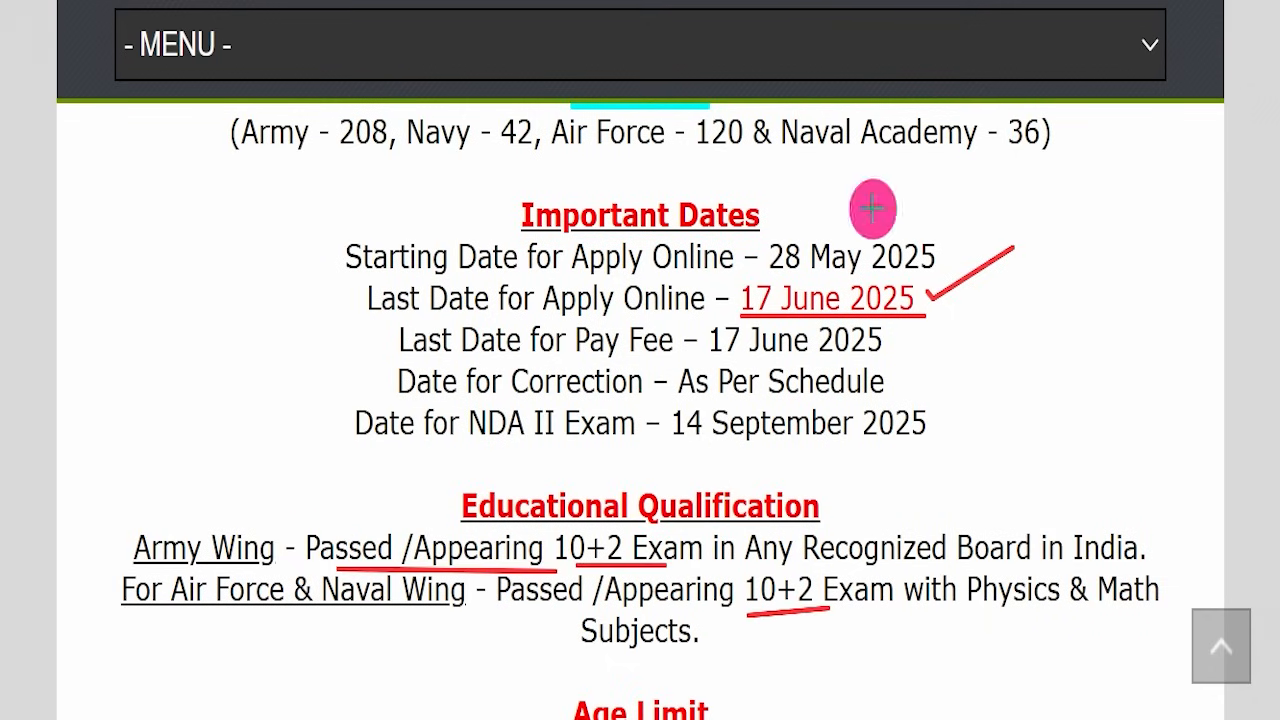
pyautogui.press('Escape')
# Review the Age Limit section, highlighting the born-before and born-after dates and their full lines
pyautogui.scroll(-3, 663, 447)
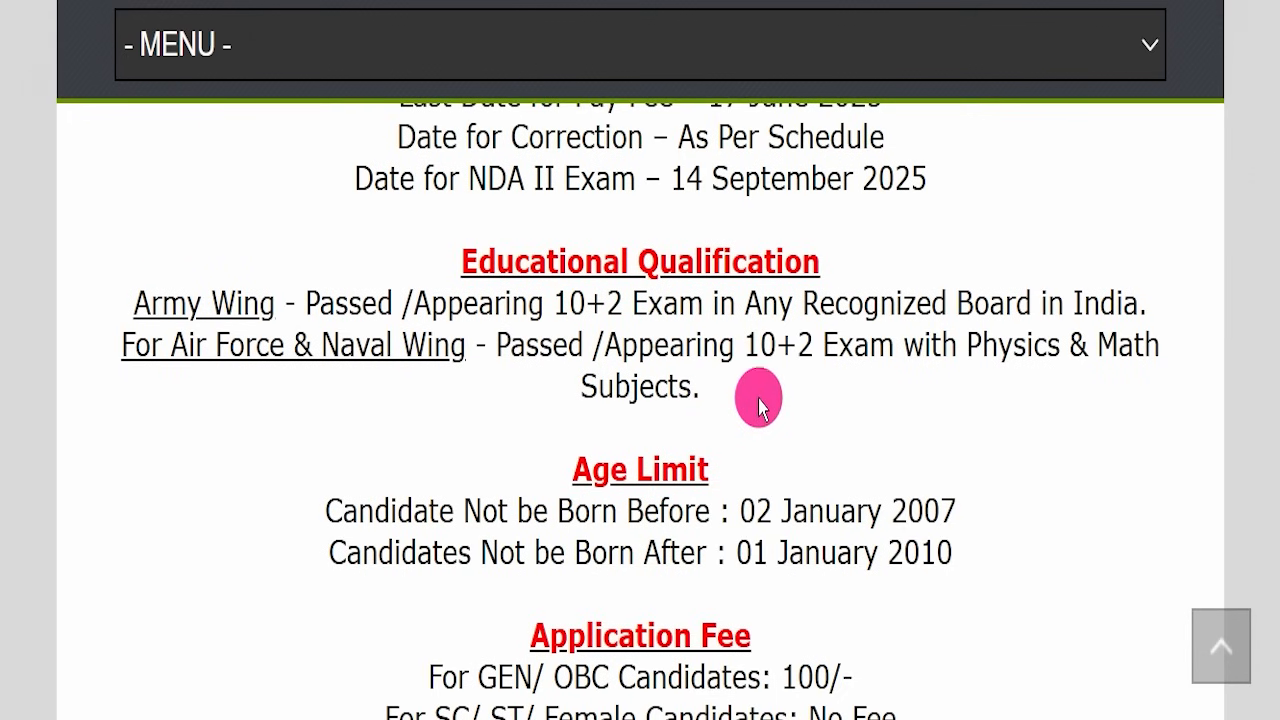
pyautogui.scroll(-2, 790, 390)
pyautogui.moveTo(736, 378); pyautogui.dragTo(958, 372)
pyautogui.moveTo(730, 420); pyautogui.dragTo(944, 420)
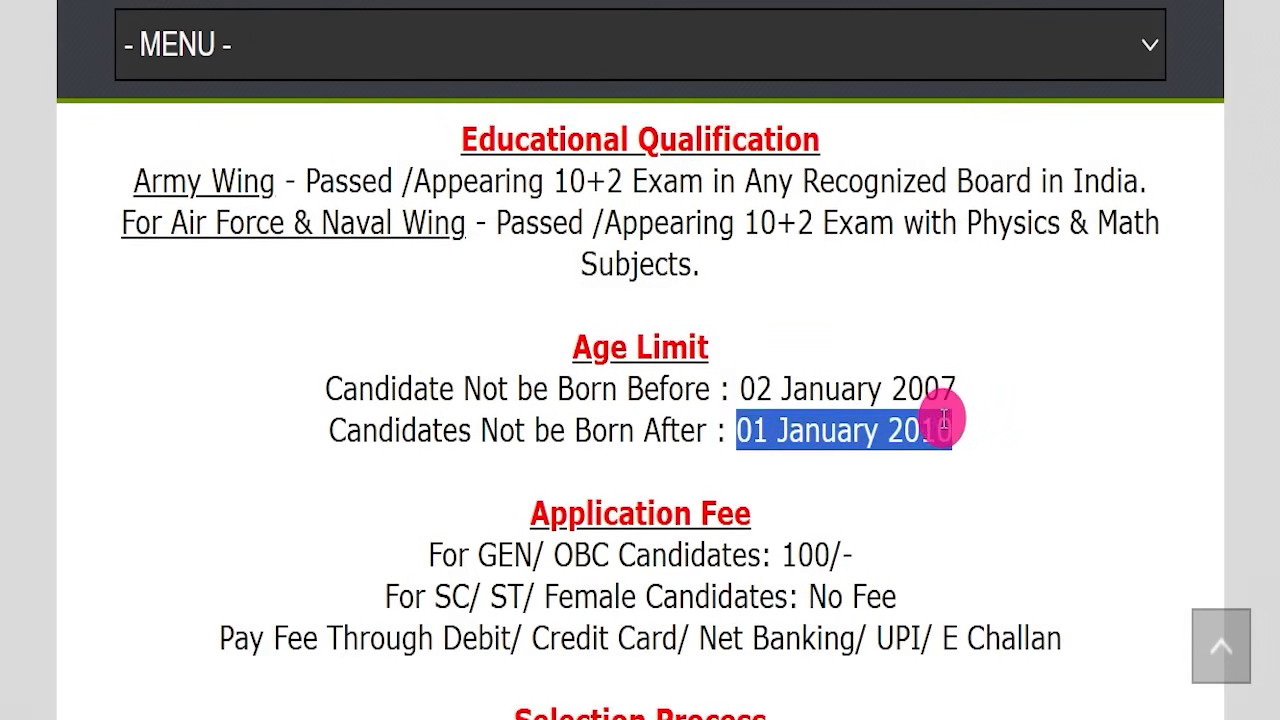
pyautogui.click(929, 465)
pyautogui.moveTo(566, 344); pyautogui.dragTo(731, 338)
pyautogui.moveTo(724, 389); pyautogui.dragTo(934, 381)
pyautogui.moveTo(715, 426); pyautogui.dragTo(723, 366)
pyautogui.click(849, 454)
pyautogui.click(503, 374)
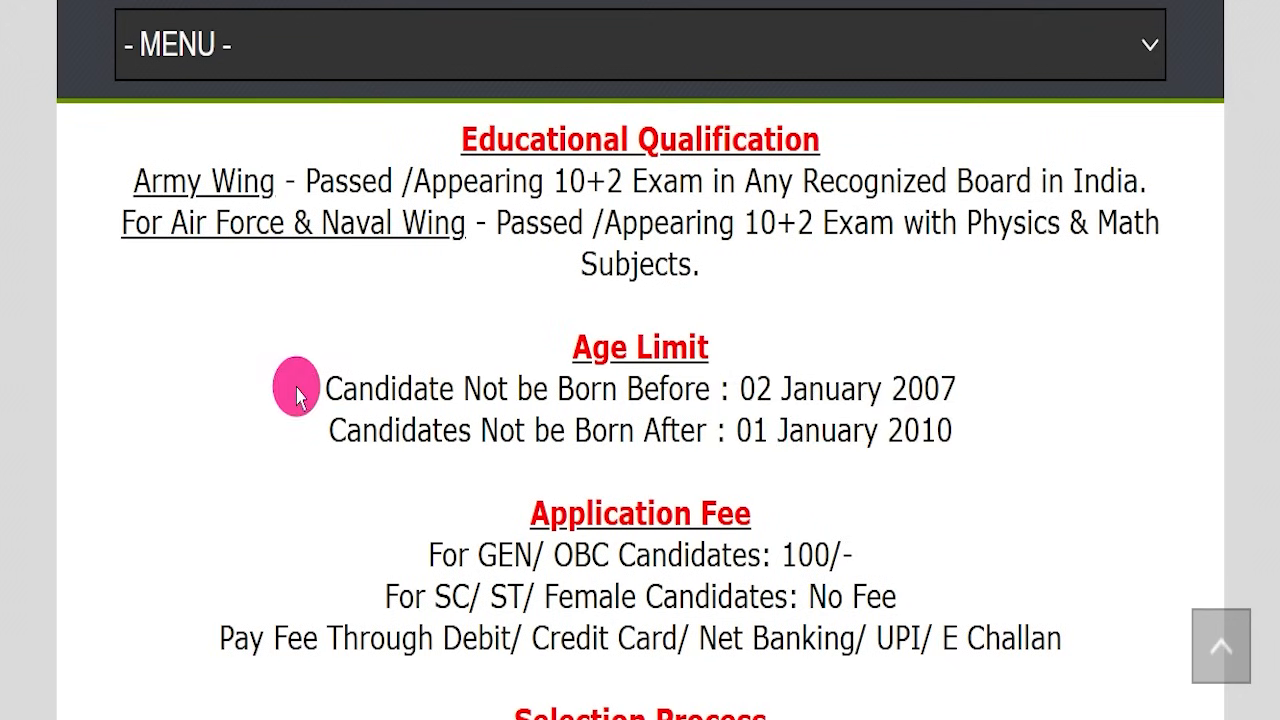
pyautogui.moveTo(297, 393); pyautogui.dragTo(948, 428)
pyautogui.click(975, 428)
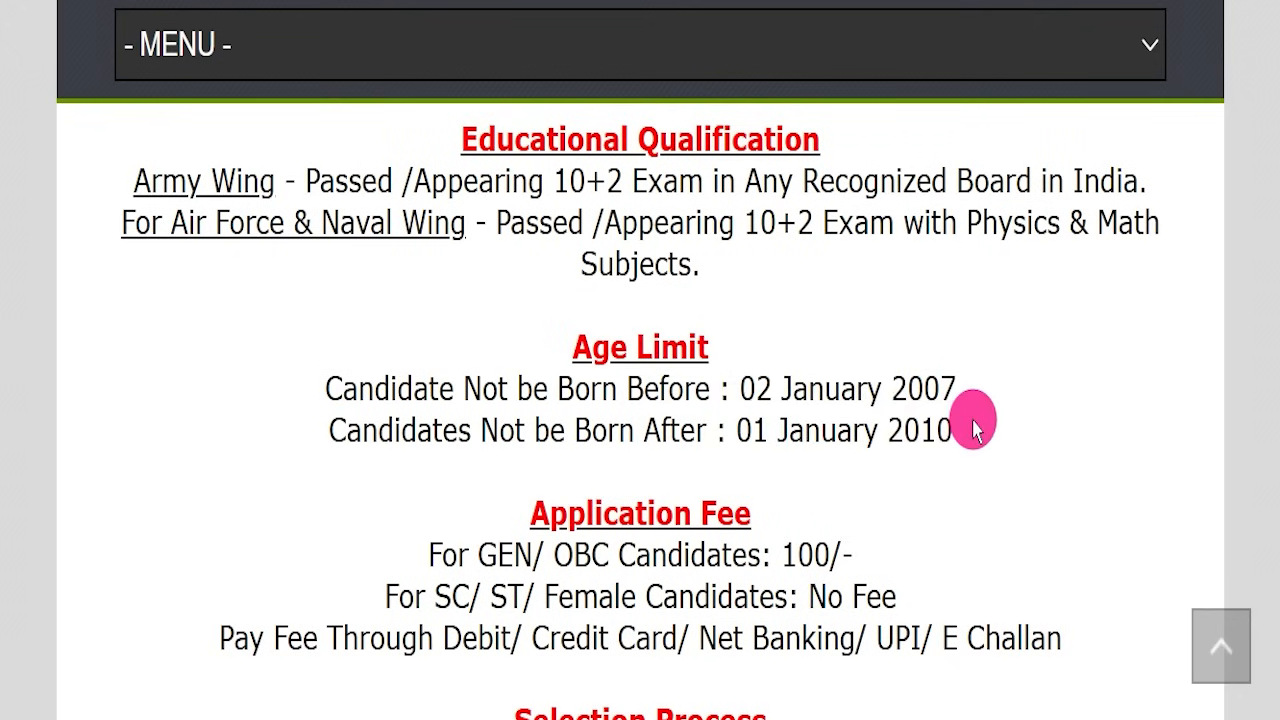
# Review the Application Fee section, highlighting the GEN/OBC fee, the SC/ST/Female fee and the accepted payment methods
pyautogui.scroll(-1, 958, 378)
pyautogui.scroll(-2, 958, 378)
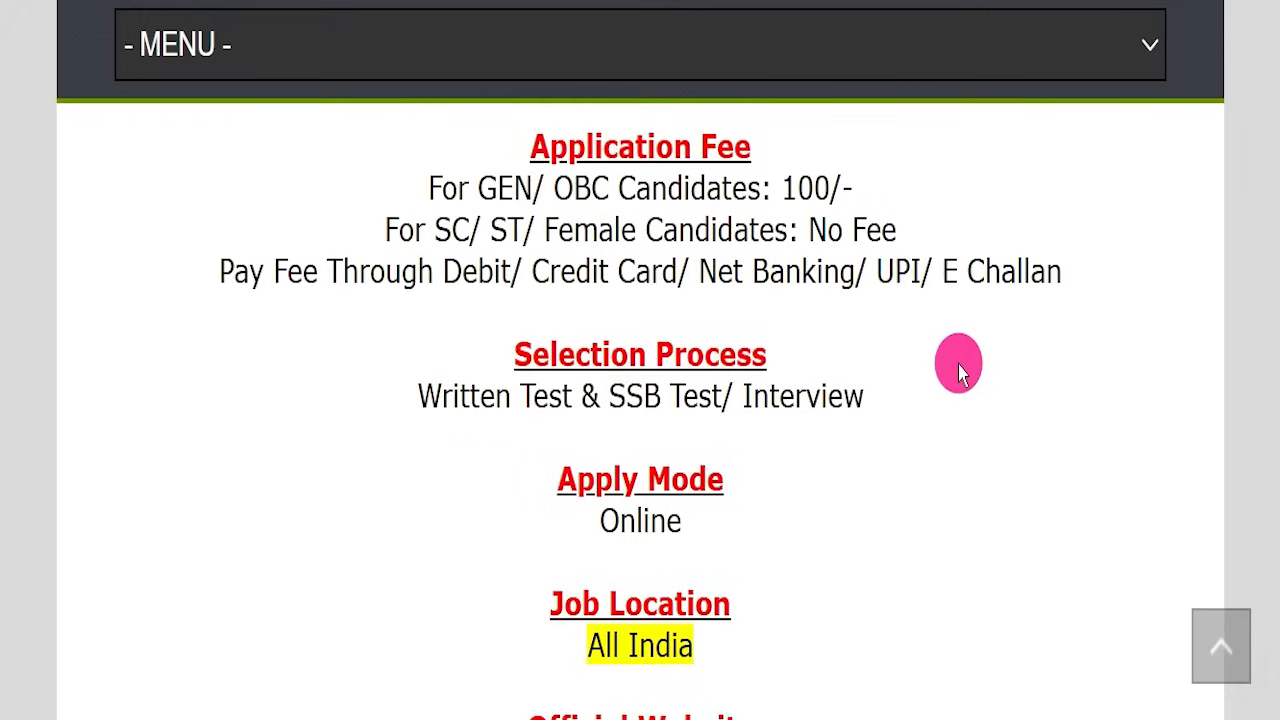
pyautogui.moveTo(355, 180); pyautogui.dragTo(914, 171)
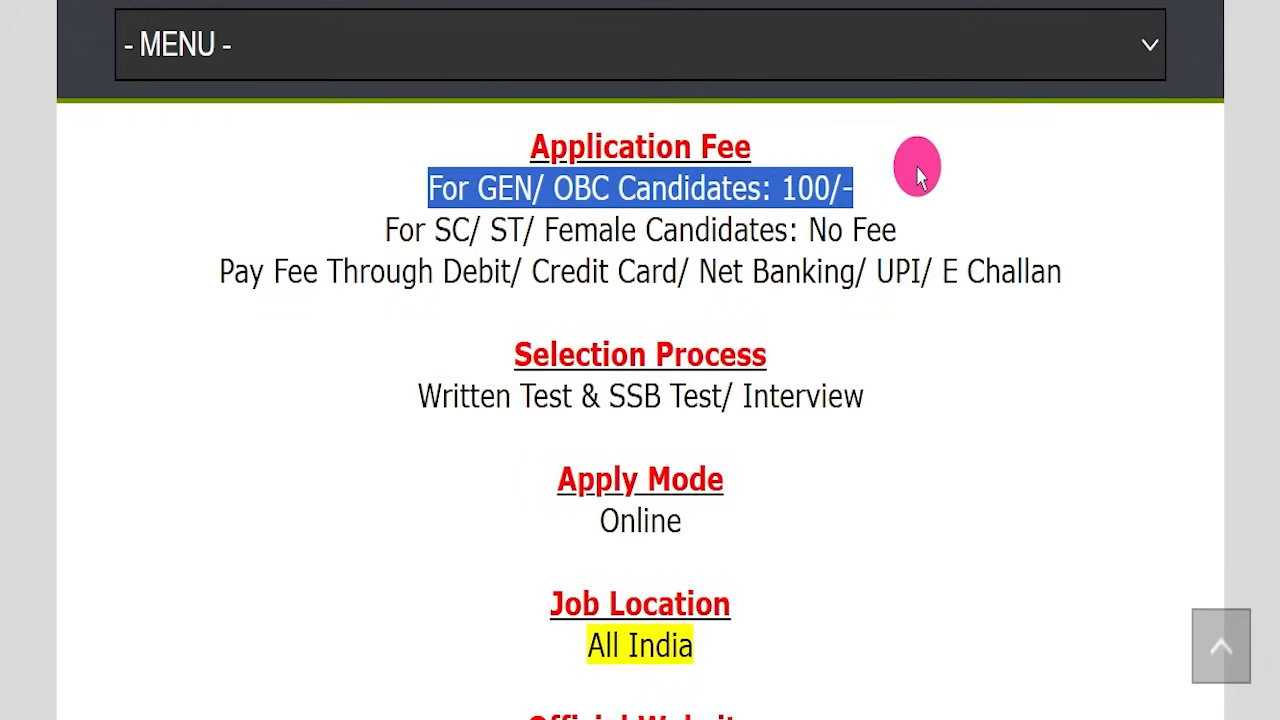
pyautogui.moveTo(357, 223); pyautogui.dragTo(903, 206)
pyautogui.click(890, 337)
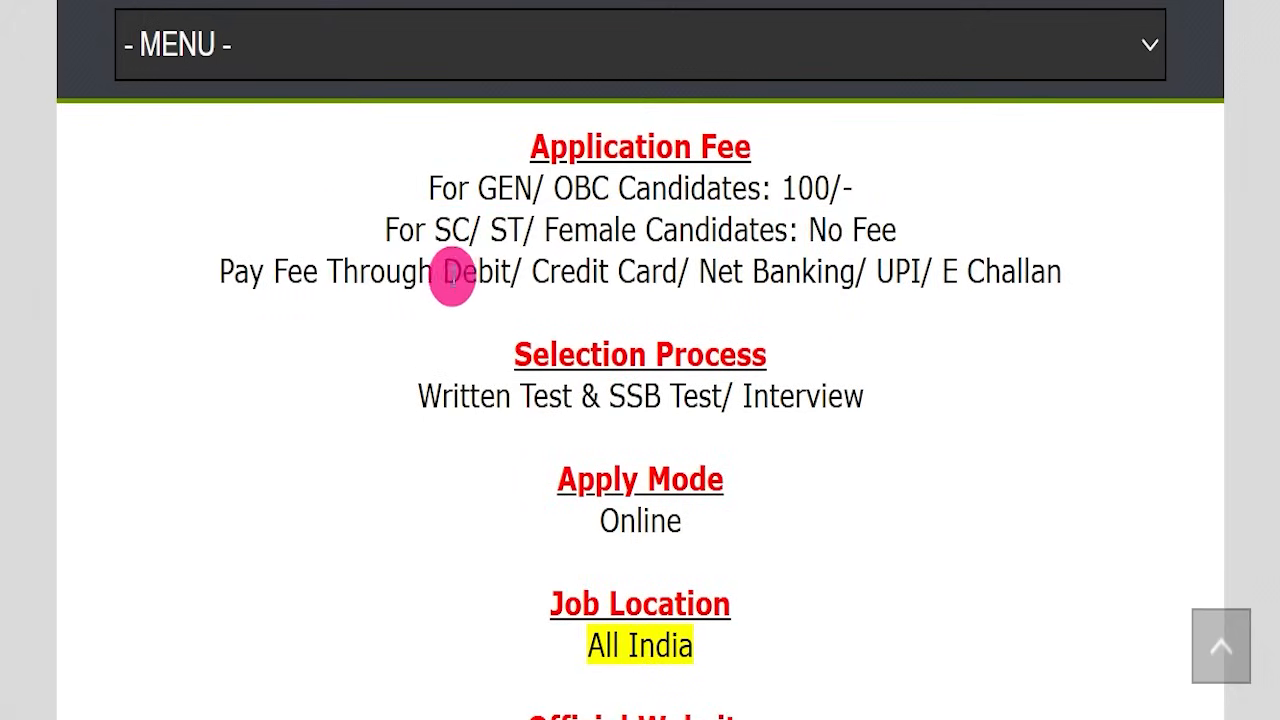
pyautogui.moveTo(435, 268); pyautogui.dragTo(1051, 257)
pyautogui.click(1031, 337)
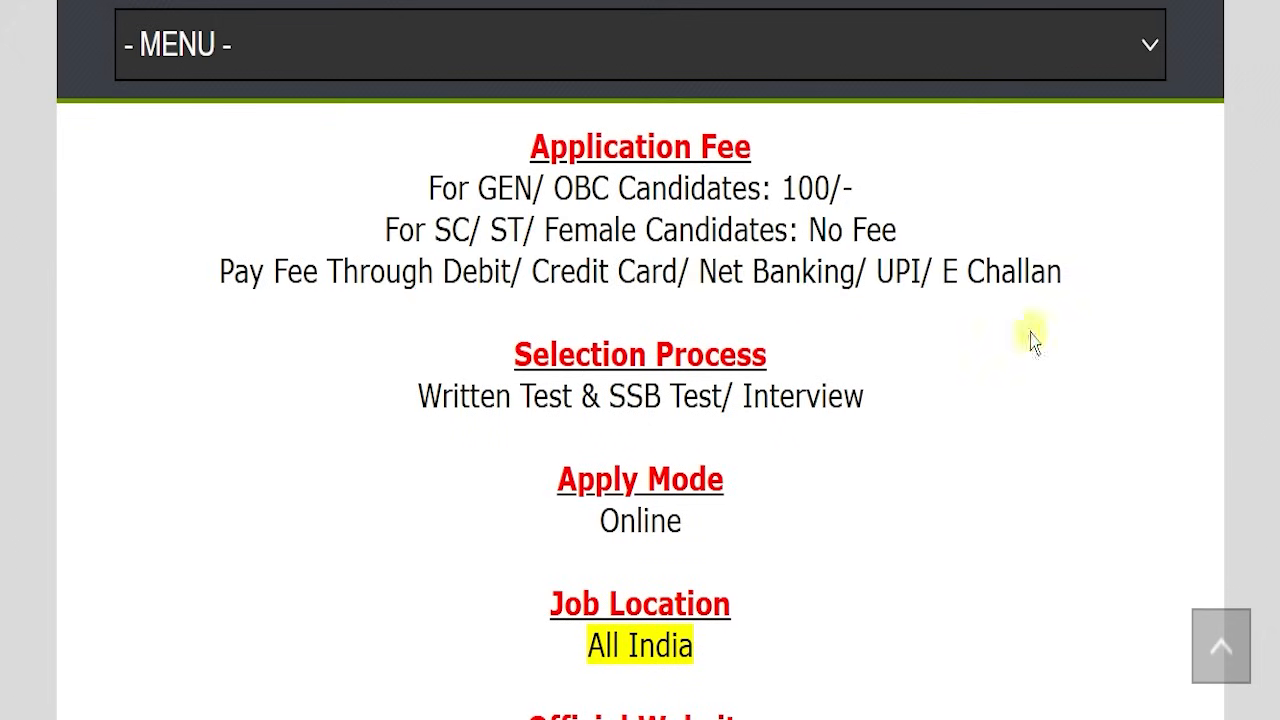
# Highlight the Selection Process line and the Apply Mode entry while reading them
pyautogui.moveTo(389, 391); pyautogui.dragTo(929, 380)
pyautogui.click(910, 466)
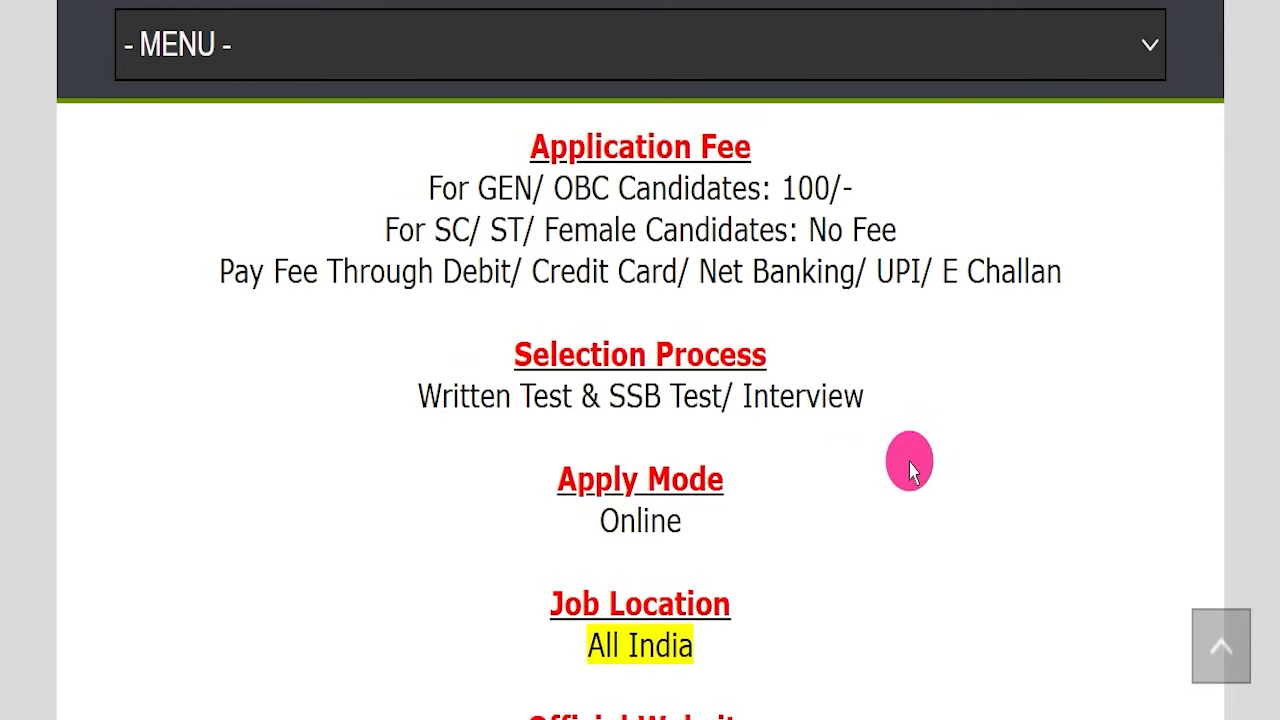
pyautogui.moveTo(498, 483); pyautogui.dragTo(717, 541)
pyautogui.click(731, 533)
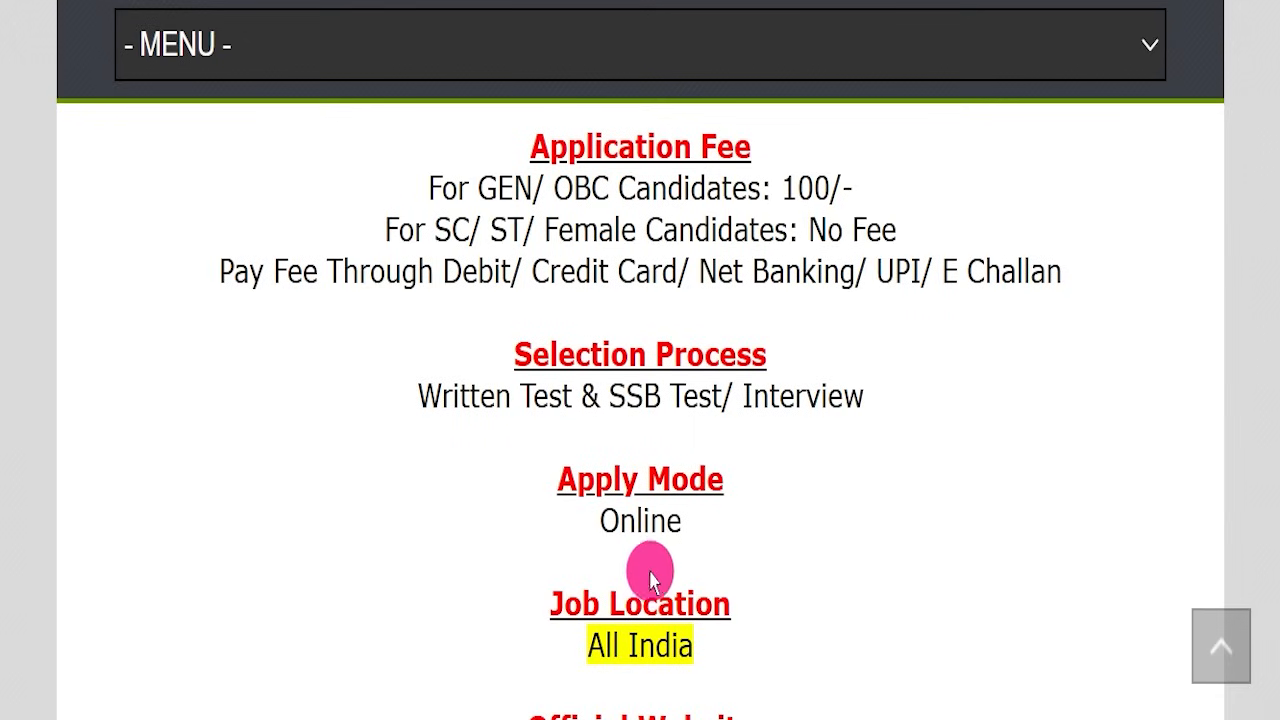
# Review the Job Location and Official Website entries, highlighting the section heading and the upsconline.nic.in address
pyautogui.moveTo(491, 580); pyautogui.dragTo(787, 617)
pyautogui.click(787, 617)
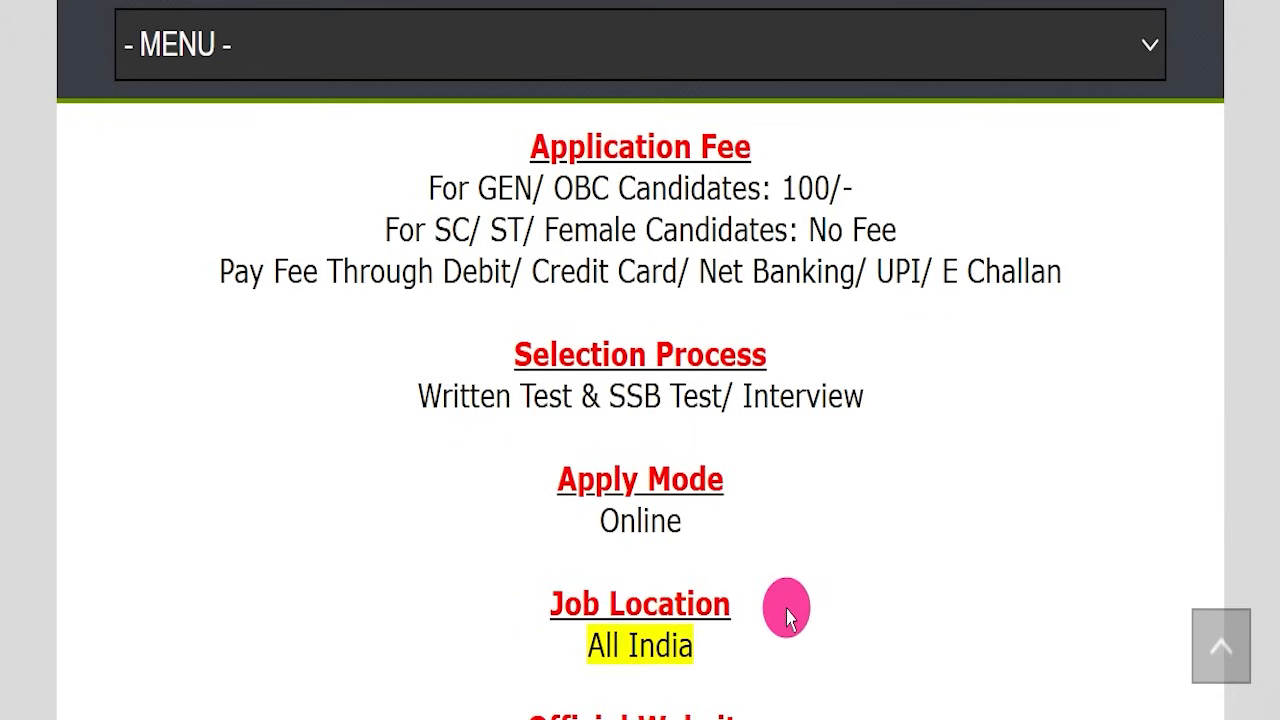
pyautogui.scroll(-3, 787, 588)
pyautogui.moveTo(636, 524); pyautogui.dragTo(860, 511)
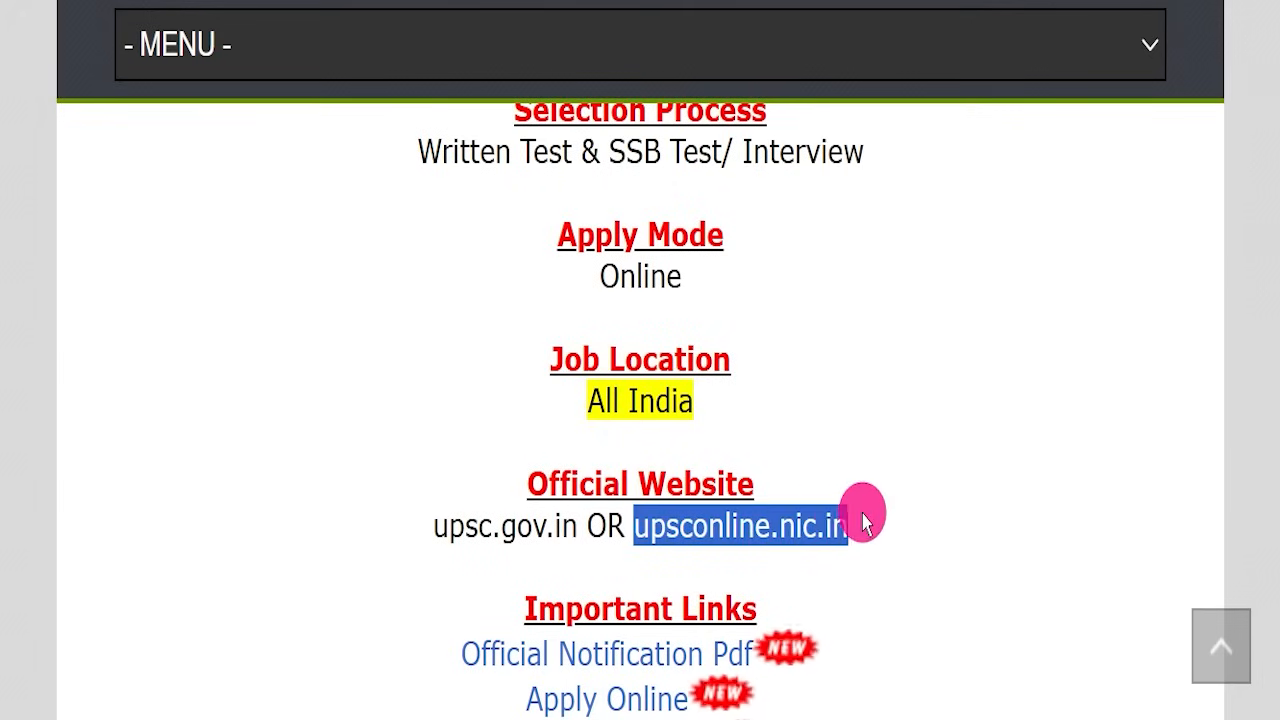
pyautogui.click(860, 511)
pyautogui.moveTo(758, 483); pyautogui.dragTo(529, 466)
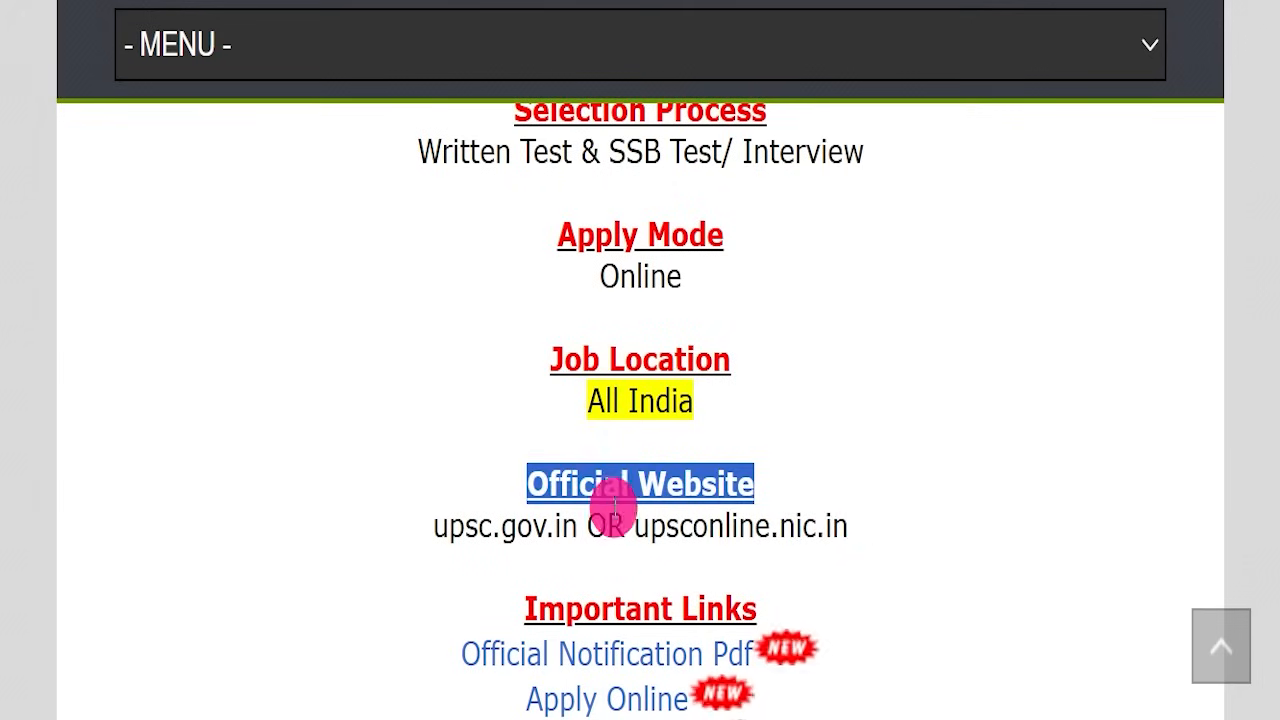
pyautogui.moveTo(634, 524); pyautogui.dragTo(866, 512)
pyautogui.click(889, 500)
# Review the Important Links section, highlighting the whole list of links and the Official Notification Pdf entry
pyautogui.scroll(-3, 889, 480)
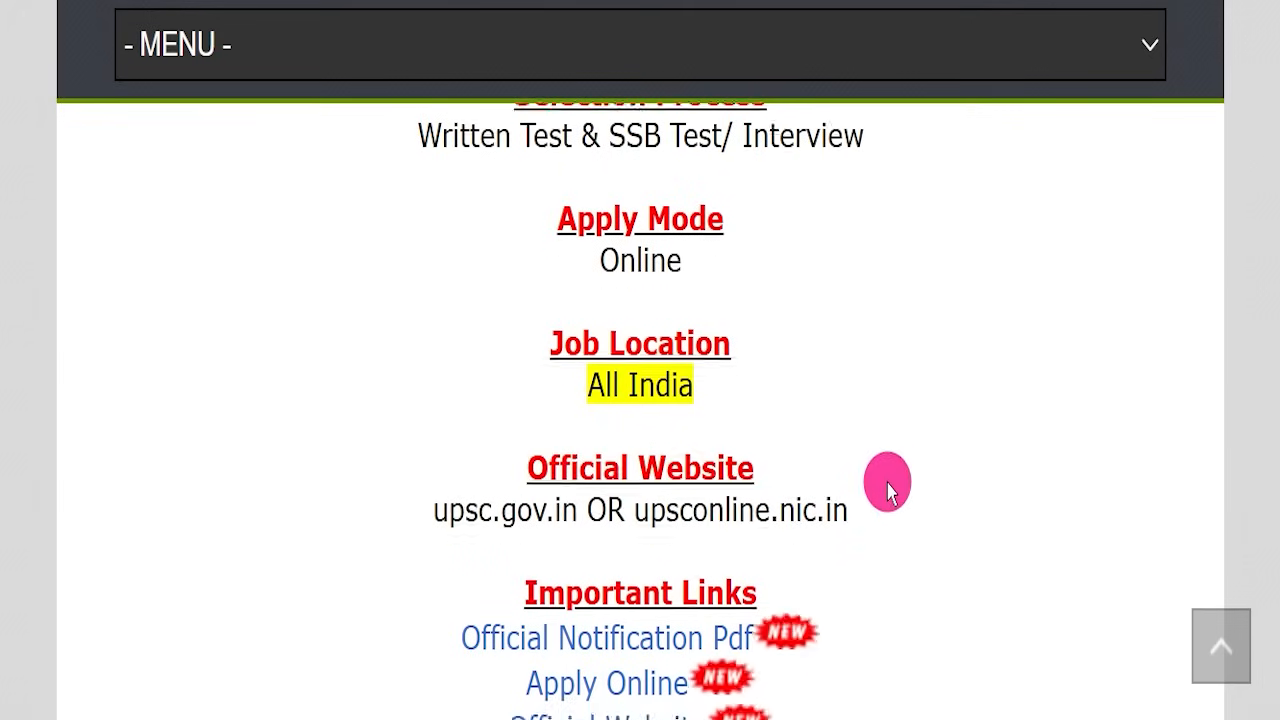
pyautogui.moveTo(476, 355); pyautogui.dragTo(894, 449)
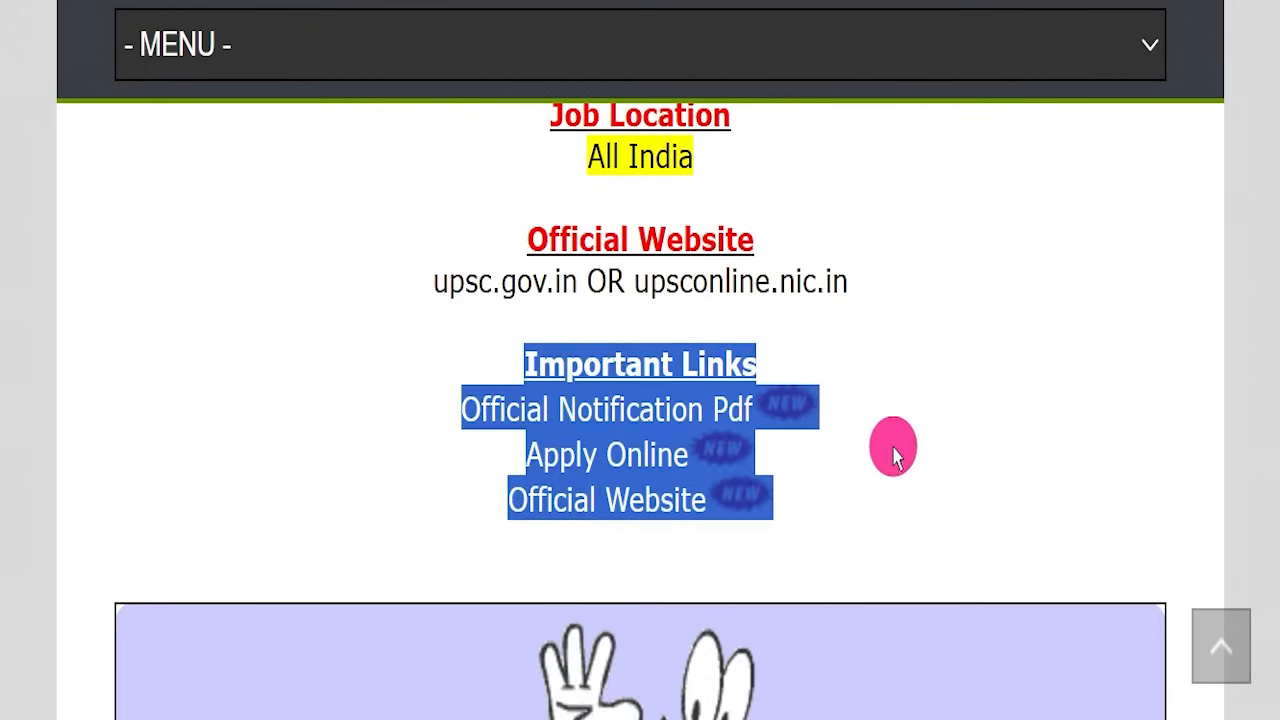
pyautogui.click(898, 460)
pyautogui.moveTo(414, 391); pyautogui.dragTo(740, 390)
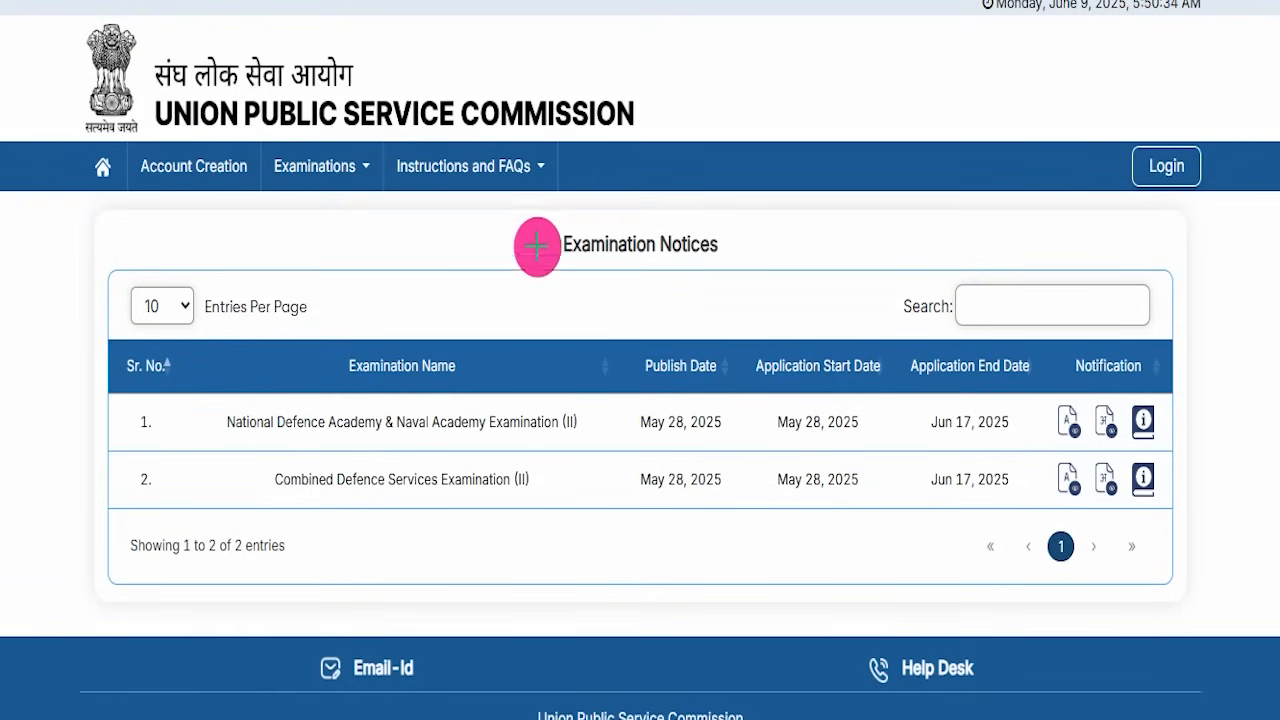
# Mark the Examination Notices heading, the National Defence Academy & Naval Academy Examination (II) entry and its notification files in red, and clear the marks
pyautogui.moveTo(525, 259); pyautogui.dragTo(784, 263)
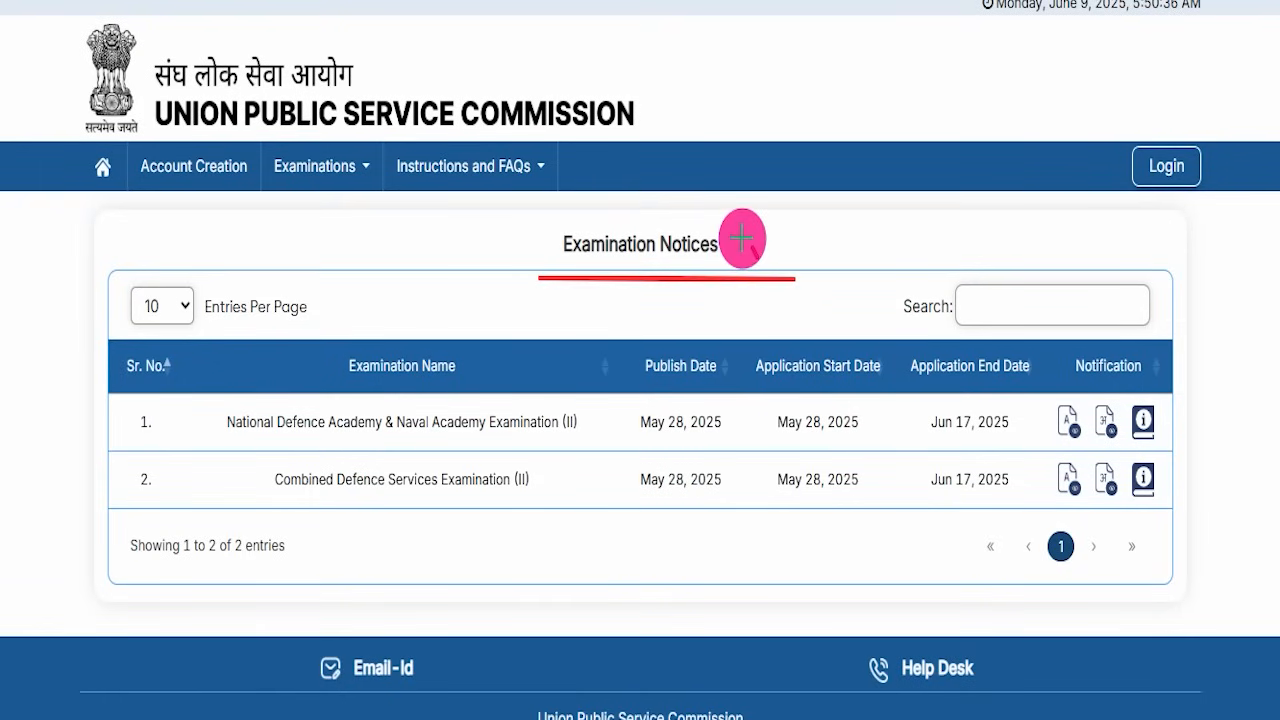
pyautogui.moveTo(743, 243); pyautogui.dragTo(878, 157)
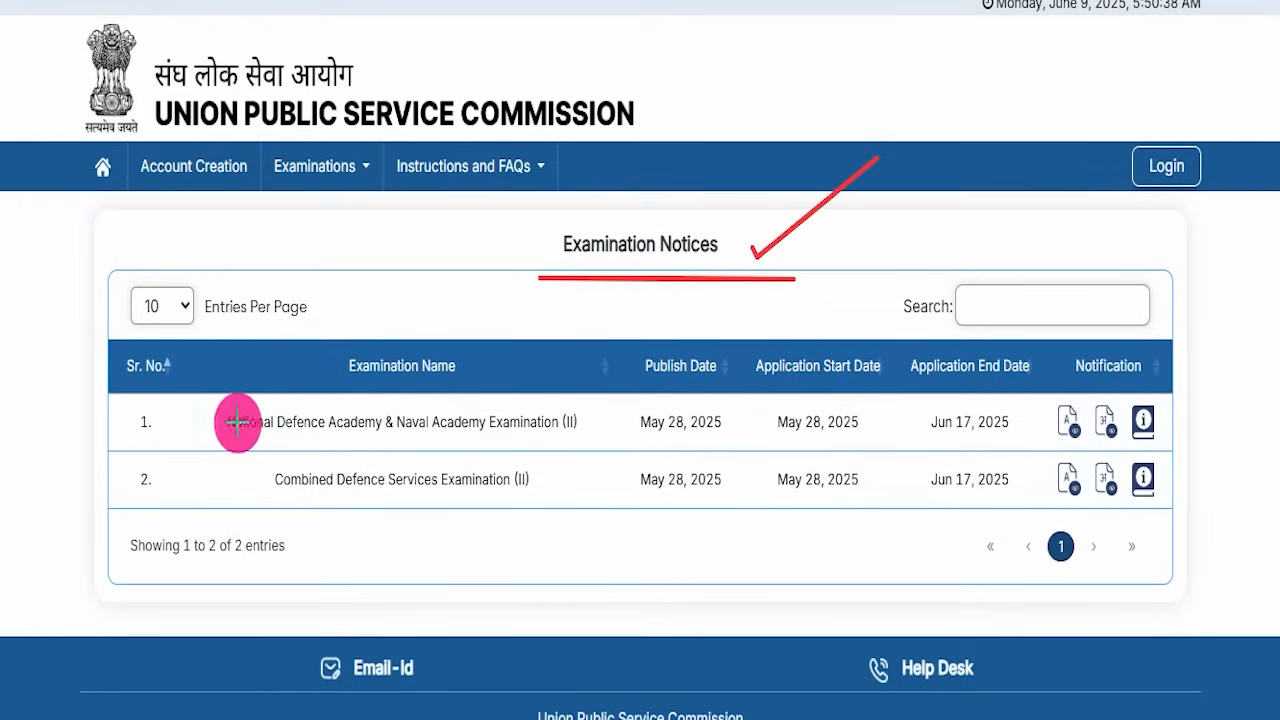
pyautogui.moveTo(210, 422); pyautogui.dragTo(566, 423)
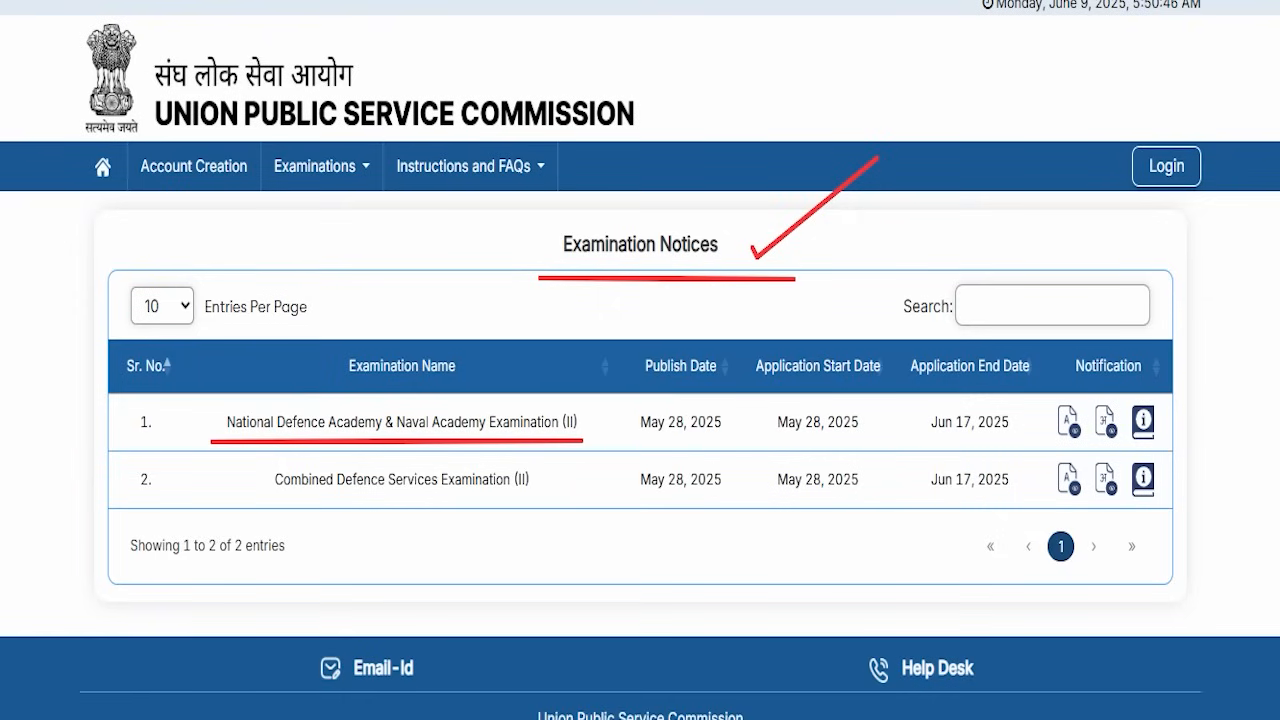
pyautogui.moveTo(663, 651)
pyautogui.mouseDown()
pyautogui.moveTo(963, 429)
pyautogui.moveTo(1020, 418)
pyautogui.moveTo(1047, 428)
pyautogui.mouseUp()
pyautogui.moveTo(866, 640)
pyautogui.mouseDown()
pyautogui.moveTo(1066, 428)
pyautogui.moveTo(1094, 437)
pyautogui.mouseUp()
pyautogui.press('Escape')
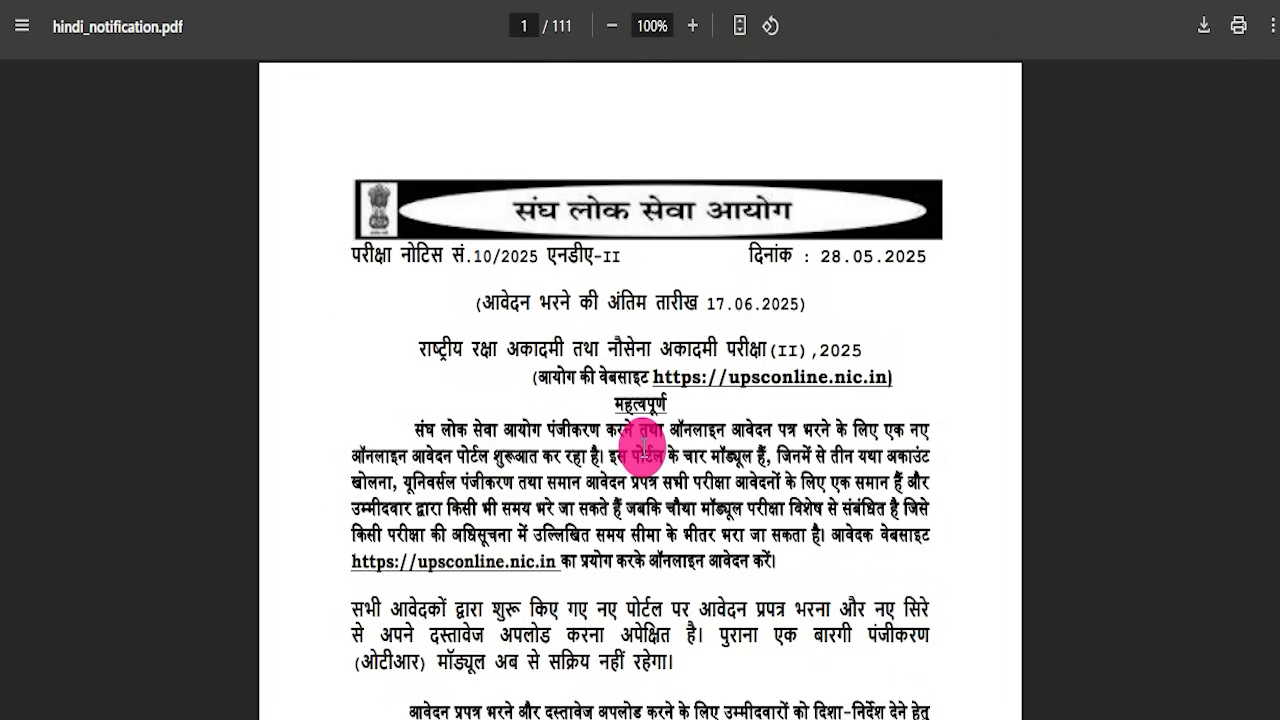
# Skim the opening pages of the Hindi and English notification PDFs
pyautogui.scroll(-1, 585, 480)
pyautogui.scroll(1, 580, 463)
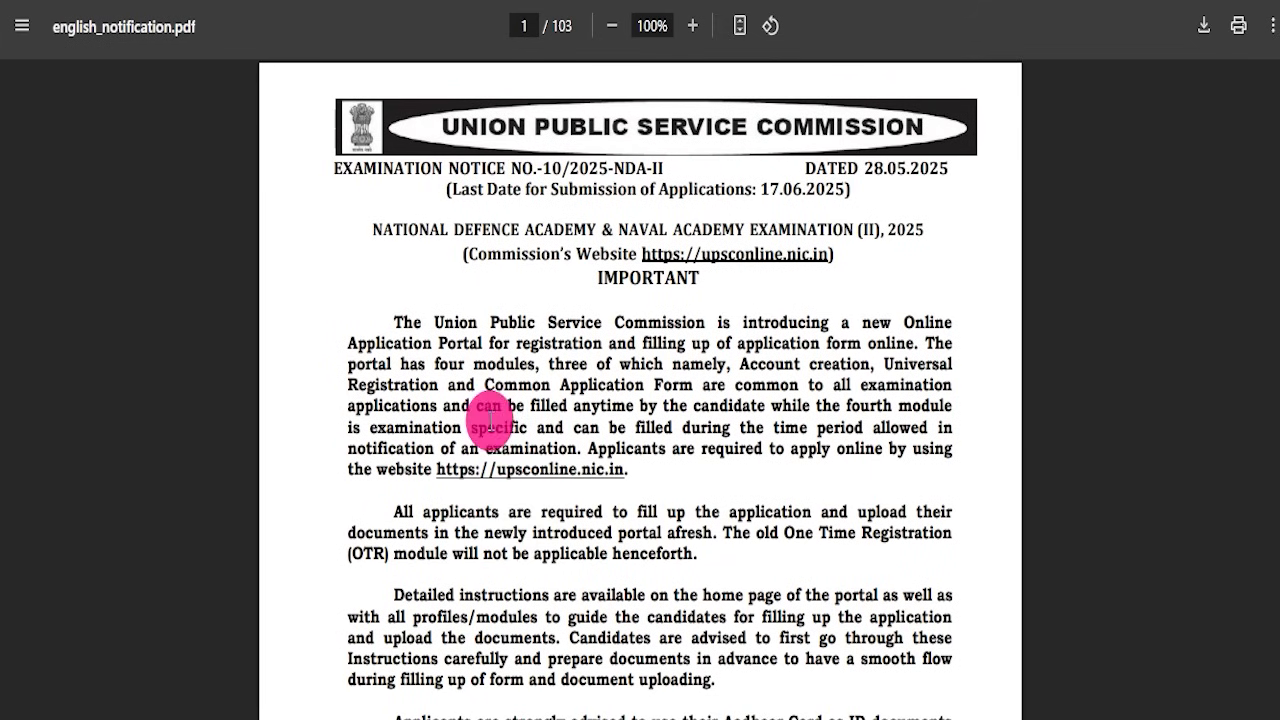
pyautogui.scroll(-1, 600, 460)
pyautogui.scroll(-5, 588, 500)
pyautogui.scroll(-10, 590, 490)
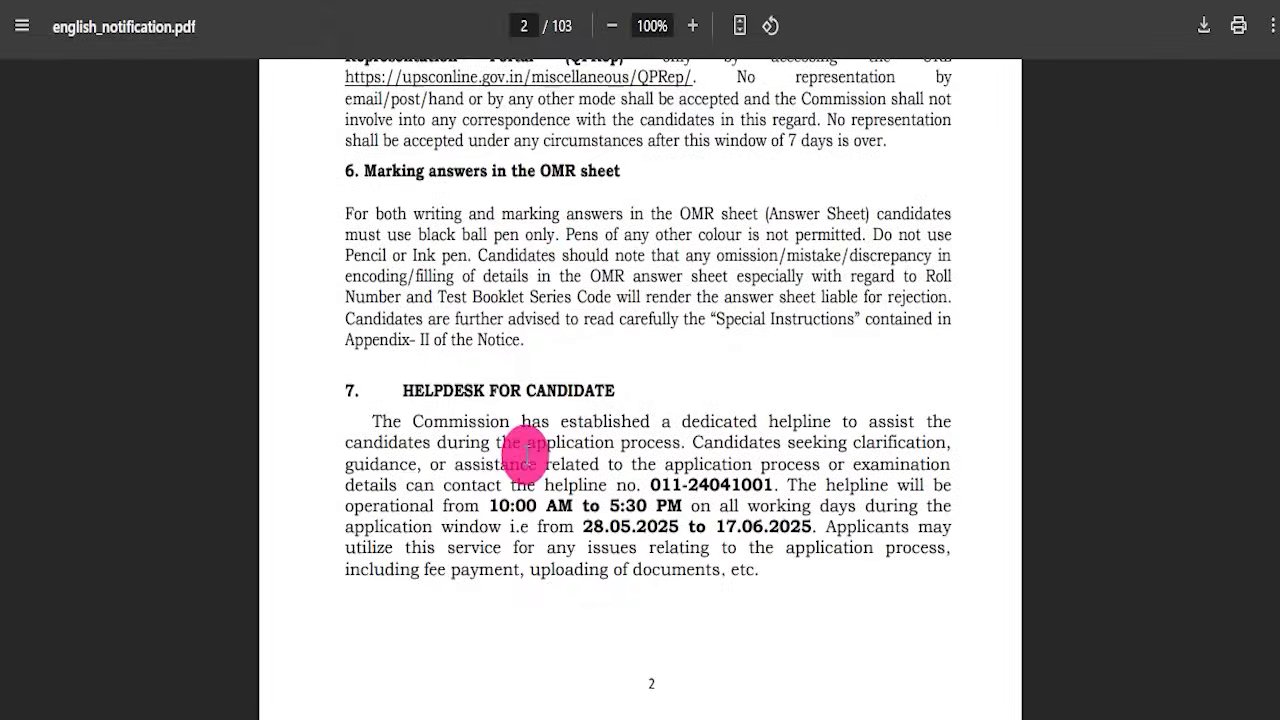
# Examine the vacancy table for the National Defence Academy and Naval Academy on page 4 of the English notification
pyautogui.scroll(-15, 525, 456)
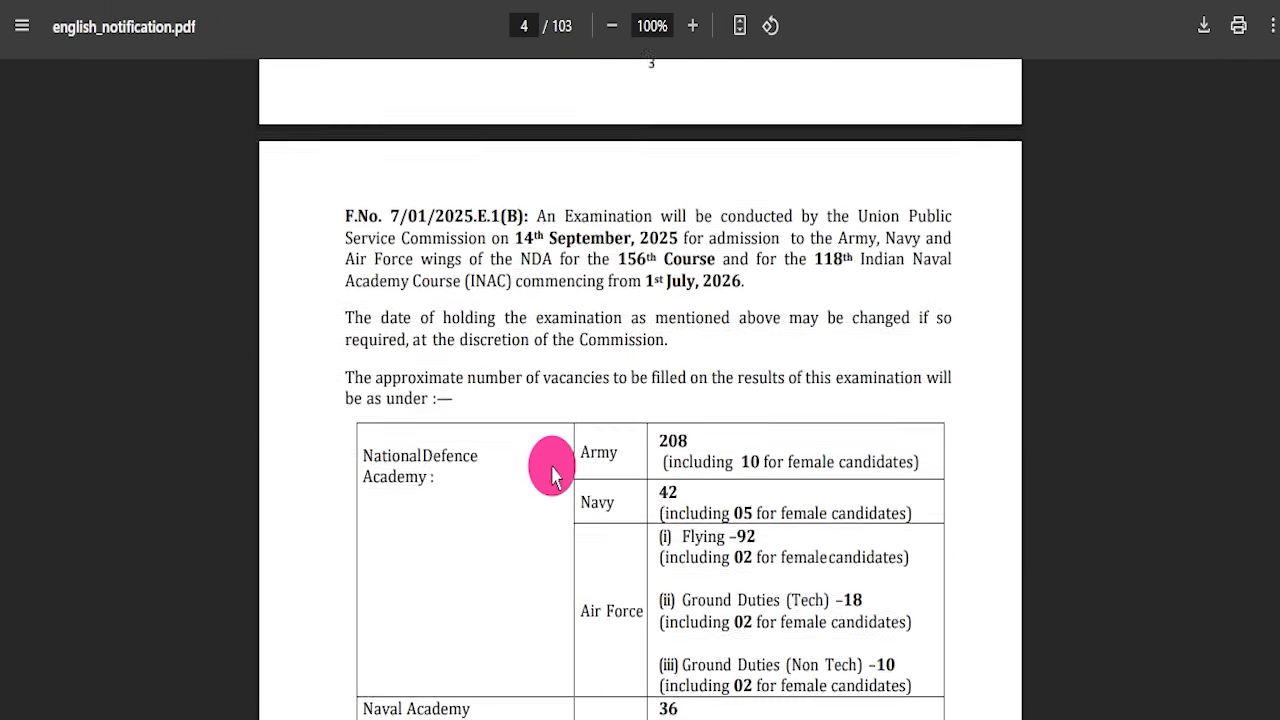
pyautogui.moveTo(579, 139); pyautogui.dragTo(583, 193)
pyautogui.click(583, 193)
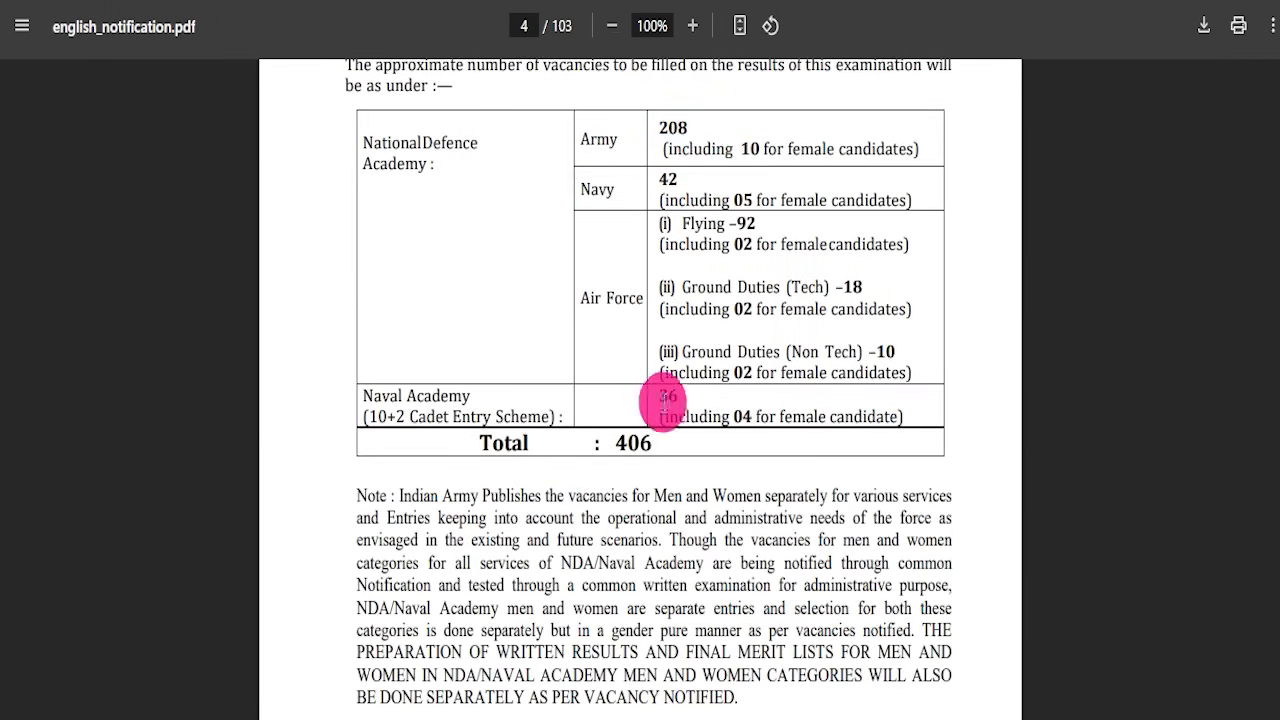
pyautogui.scroll(-5, 660, 405)
# Review the Centres of Examination list and the rules on centre allotment, highlighting part of the section
pyautogui.scroll(-6, 660, 420)
pyautogui.scroll(2, 660, 414)
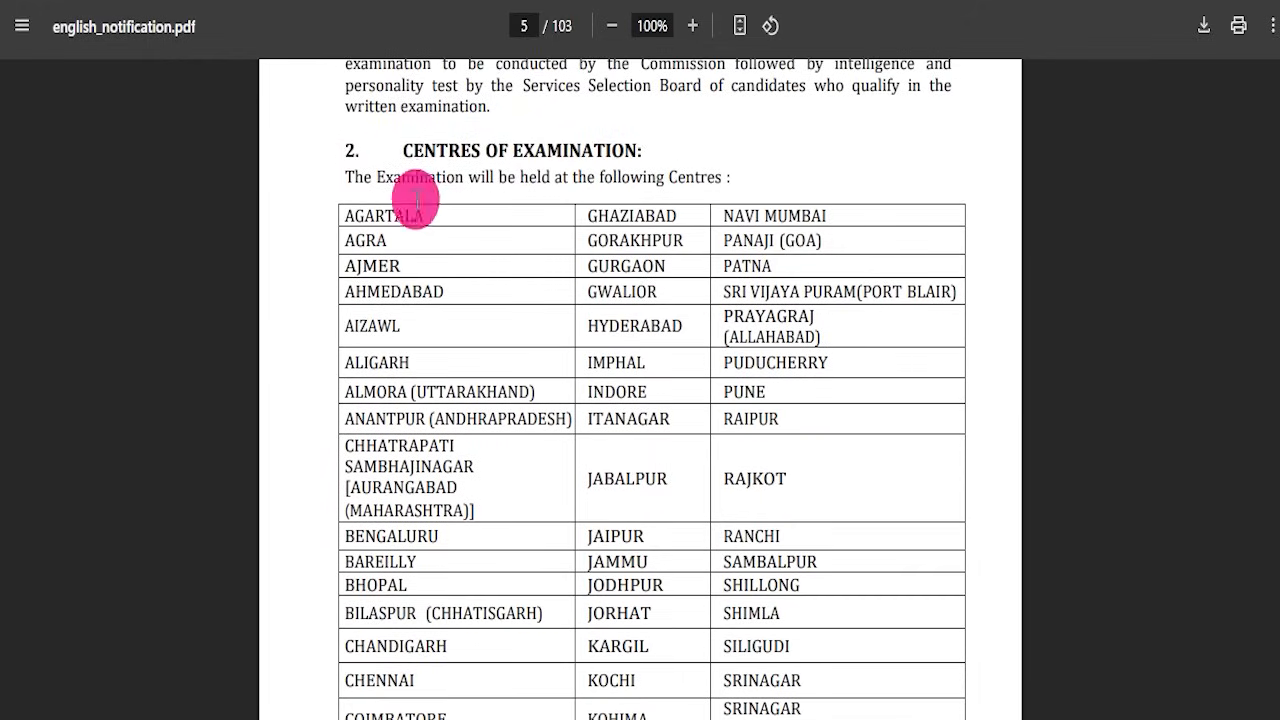
pyautogui.moveTo(407, 148); pyautogui.dragTo(575, 443)
pyautogui.scroll(-3, 694, 674)
pyautogui.scroll(-7, 575, 443)
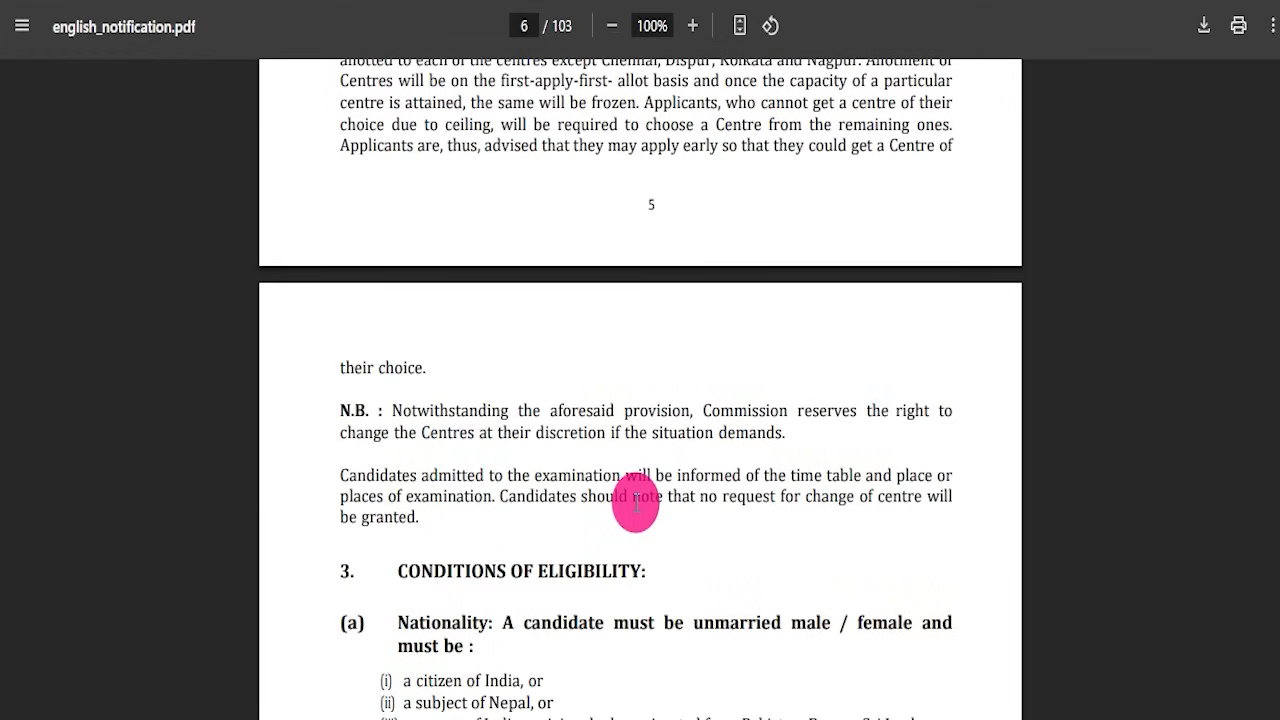
# Review the Conditions of Eligibility, highlighting the section heading and passages under Nationality and Age Limits, Sex and Marital Status
pyautogui.scroll(-2, 634, 522)
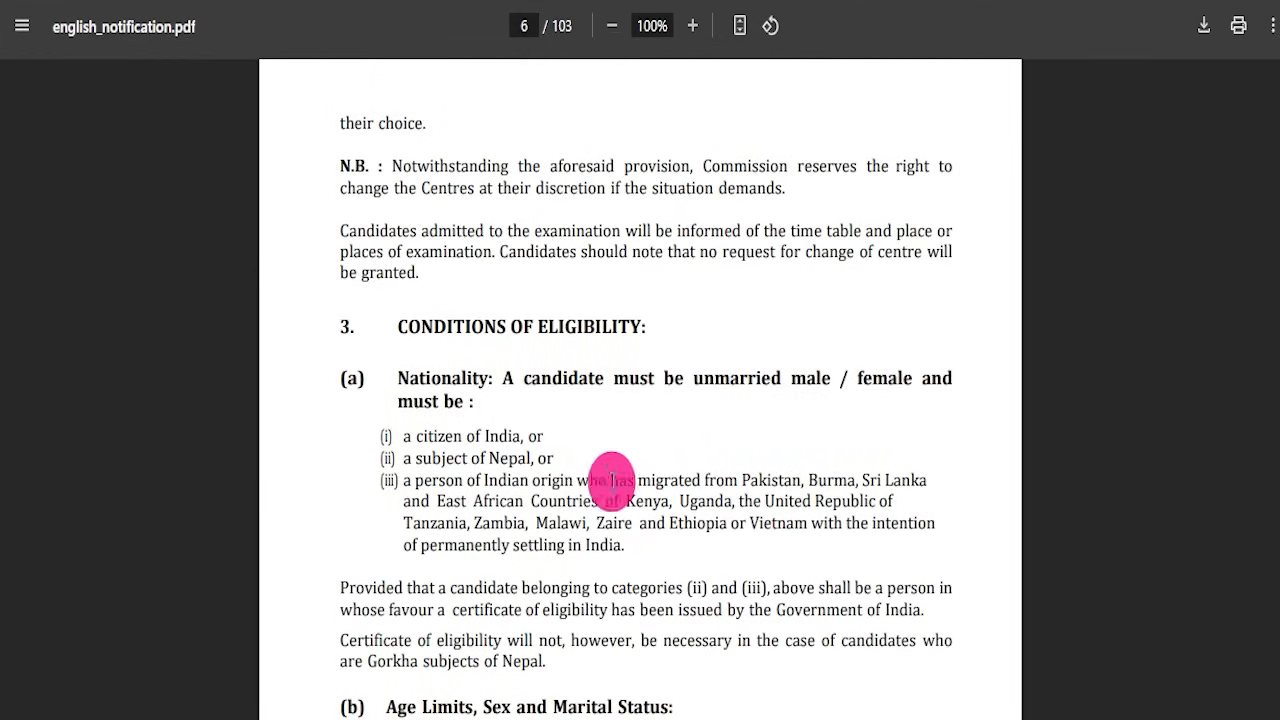
pyautogui.moveTo(420, 327); pyautogui.dragTo(648, 325)
pyautogui.scroll(-1, 642, 482)
pyautogui.scroll(-2, 642, 482)
pyautogui.moveTo(395, 185); pyautogui.dragTo(737, 294)
pyautogui.scroll(-4, 495, 245)
pyautogui.moveTo(387, 135); pyautogui.dragTo(648, 160)
pyautogui.moveTo(429, 349); pyautogui.dragTo(715, 349)
# Review the Educational Qualifications section, highlighting the requirements for the Army, Air Force and Naval wings
pyautogui.scroll(-11, 586, 491)
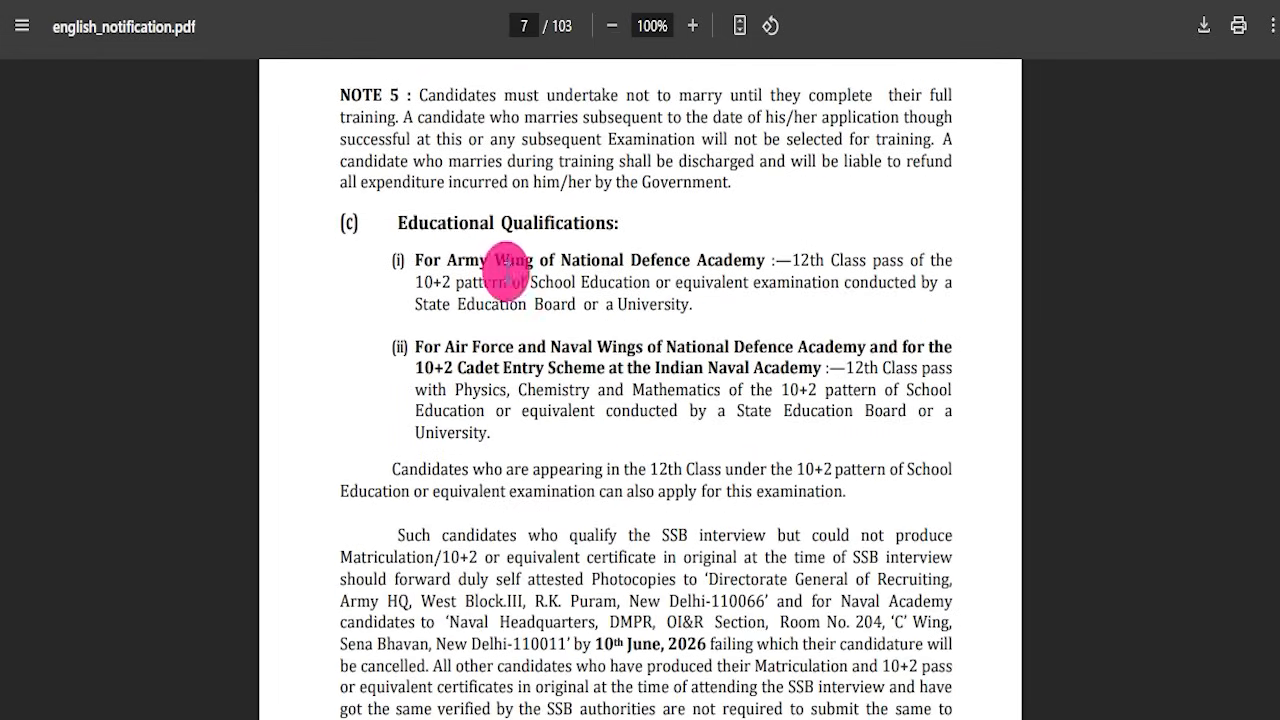
pyautogui.moveTo(420, 260); pyautogui.dragTo(530, 469)
pyautogui.scroll(-2, 614, 594)
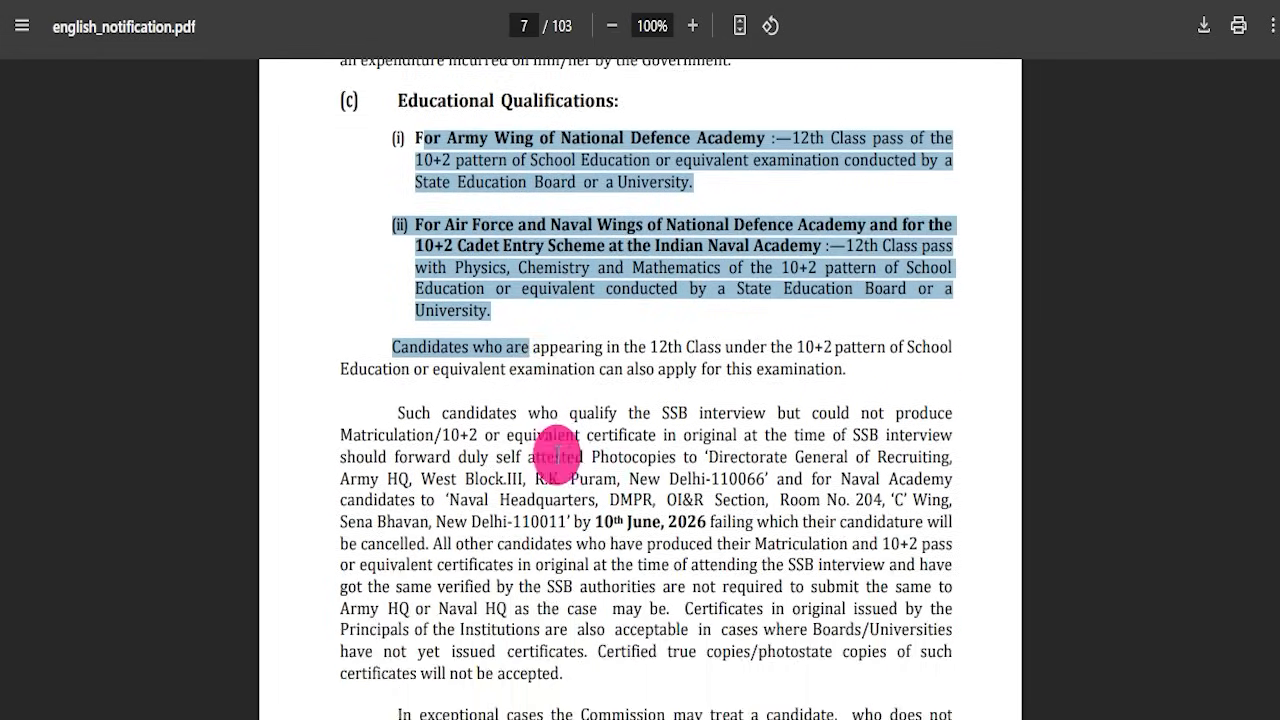
pyautogui.scroll(-4, 626, 459)
# Skim the eligibility notes, How to Apply, Travelling Allowance and Correspondence sections through to the SSB interview details on page 14
pyautogui.scroll(-12, 614, 448)
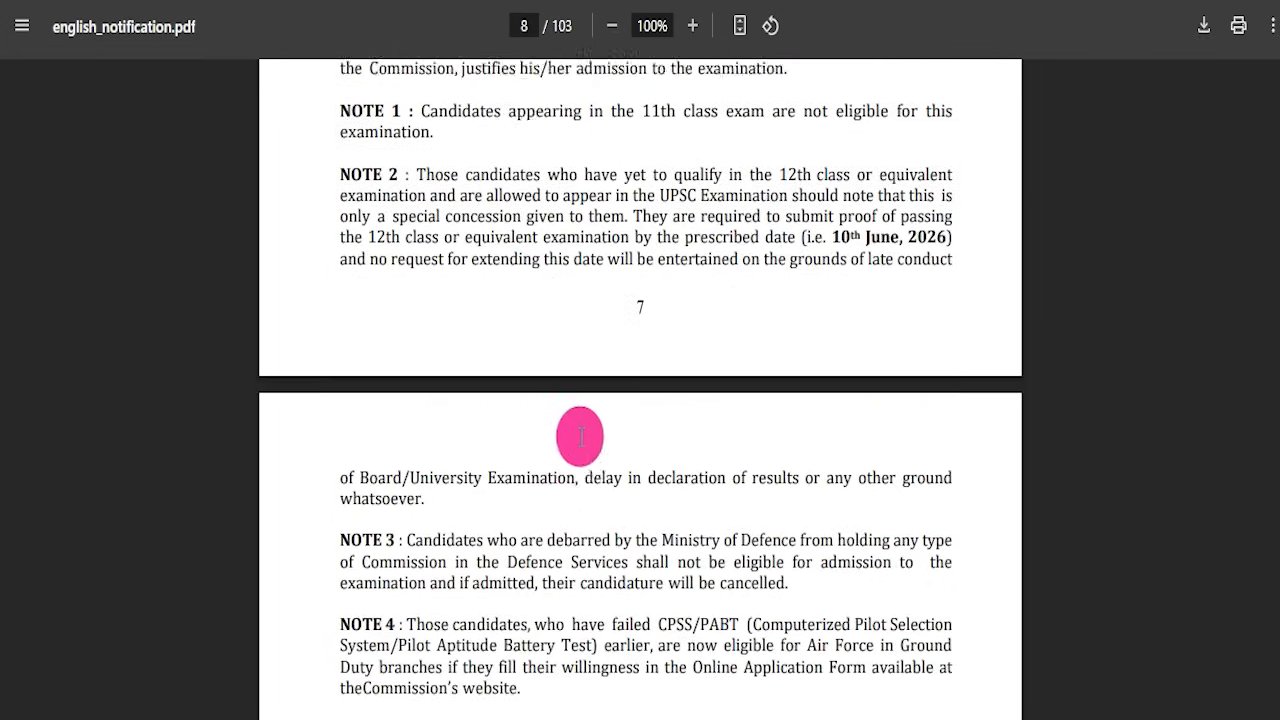
pyautogui.scroll(-14, 589, 436)
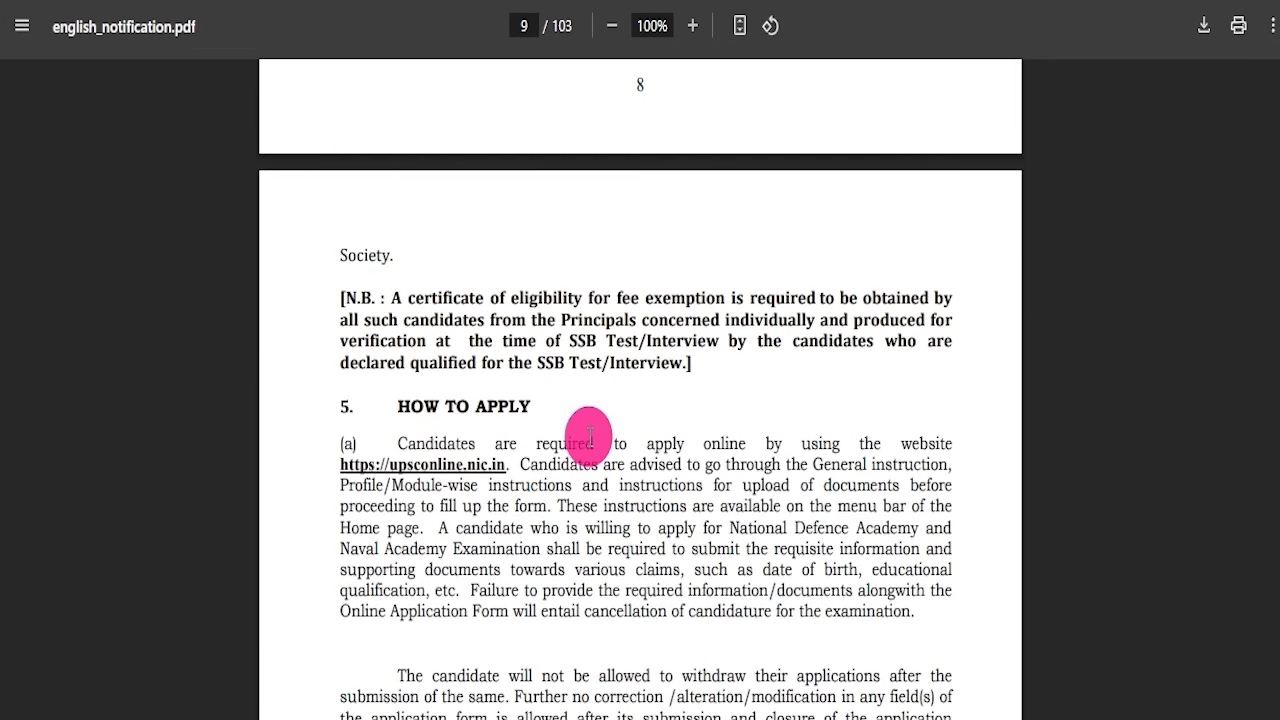
pyautogui.scroll(-8, 591, 433)
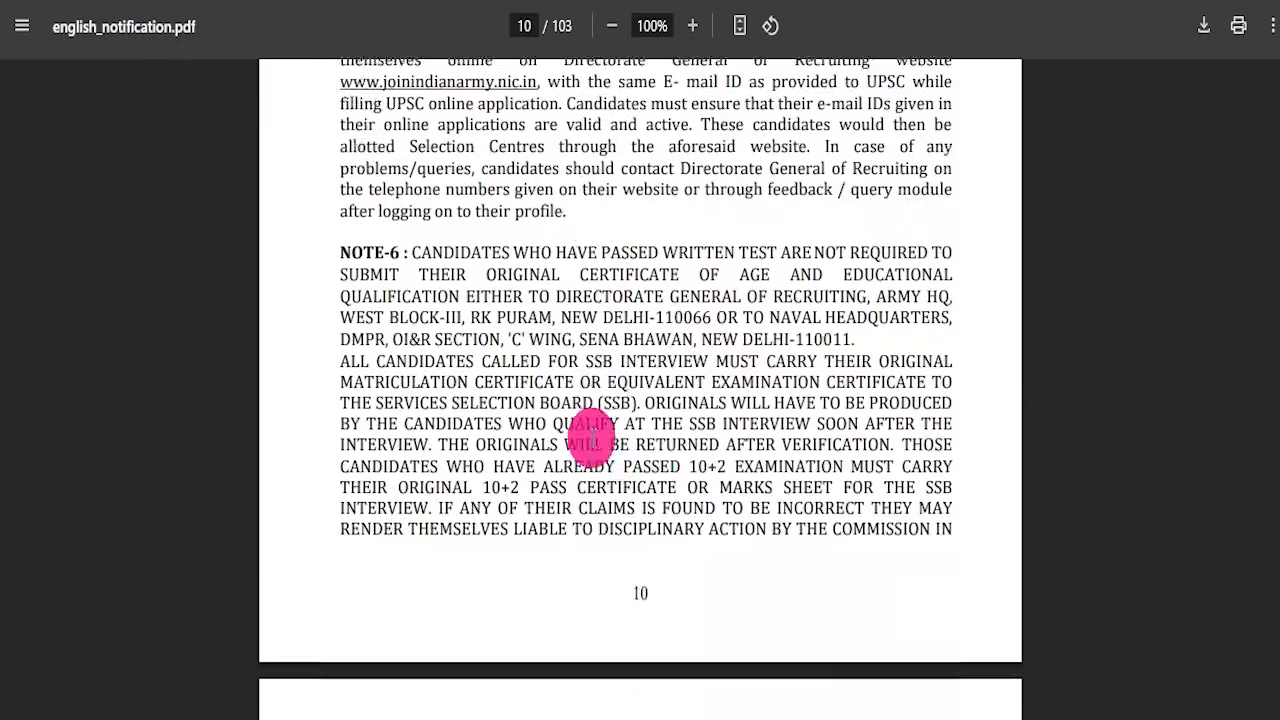
pyautogui.scroll(-12, 590, 450)
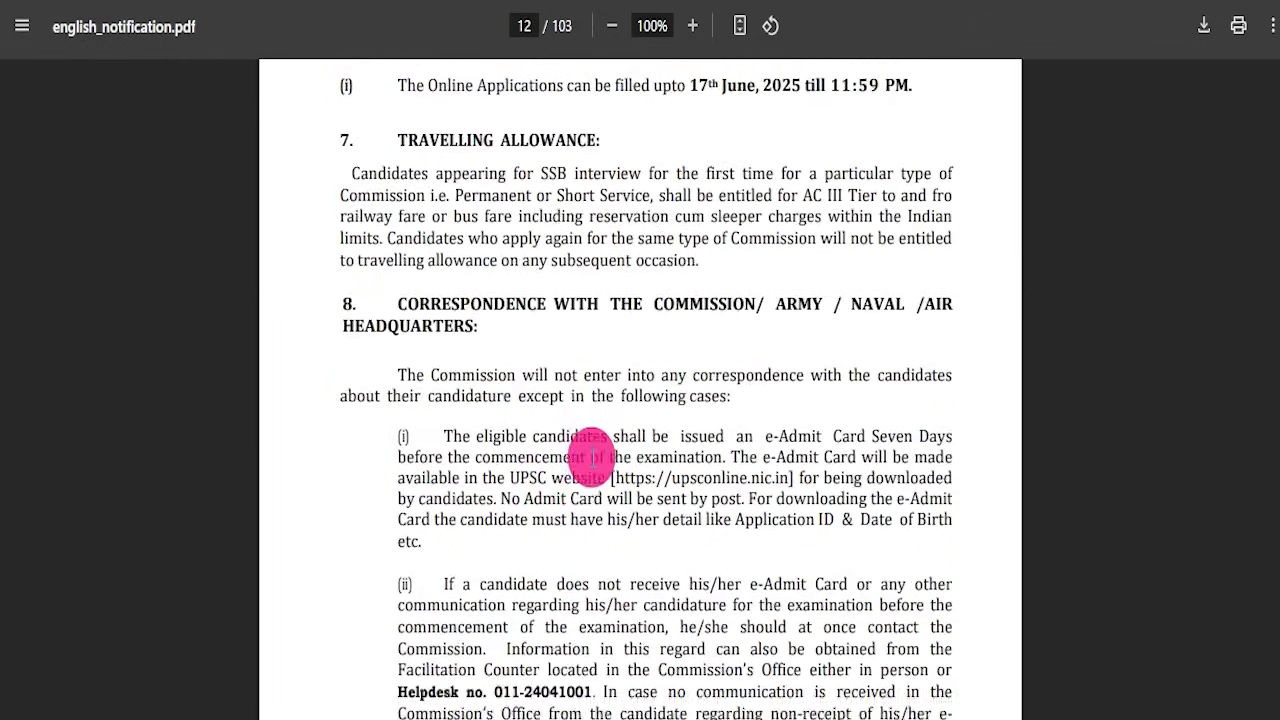
pyautogui.scroll(-16, 590, 466)
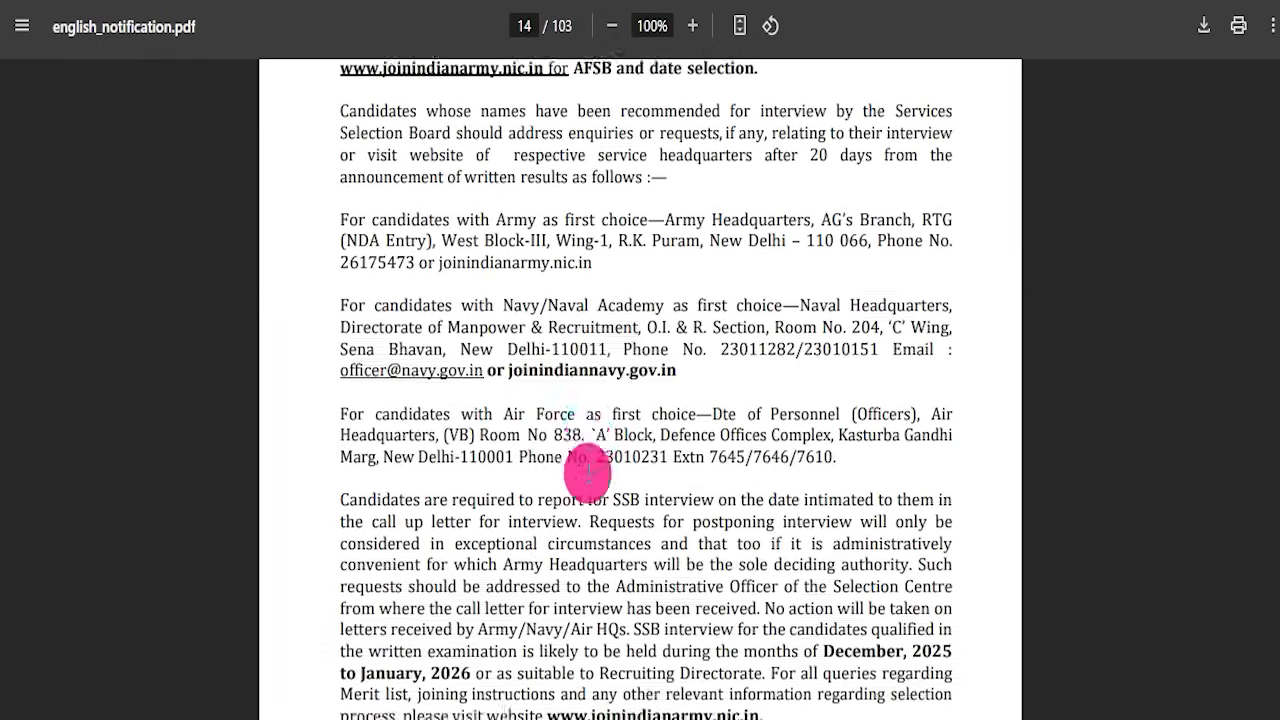
# Review Appendix-I, highlighting the Scheme of Examination with its subject marks table and the Syllabus of the Examination heading
pyautogui.scroll(-14, 585, 484)
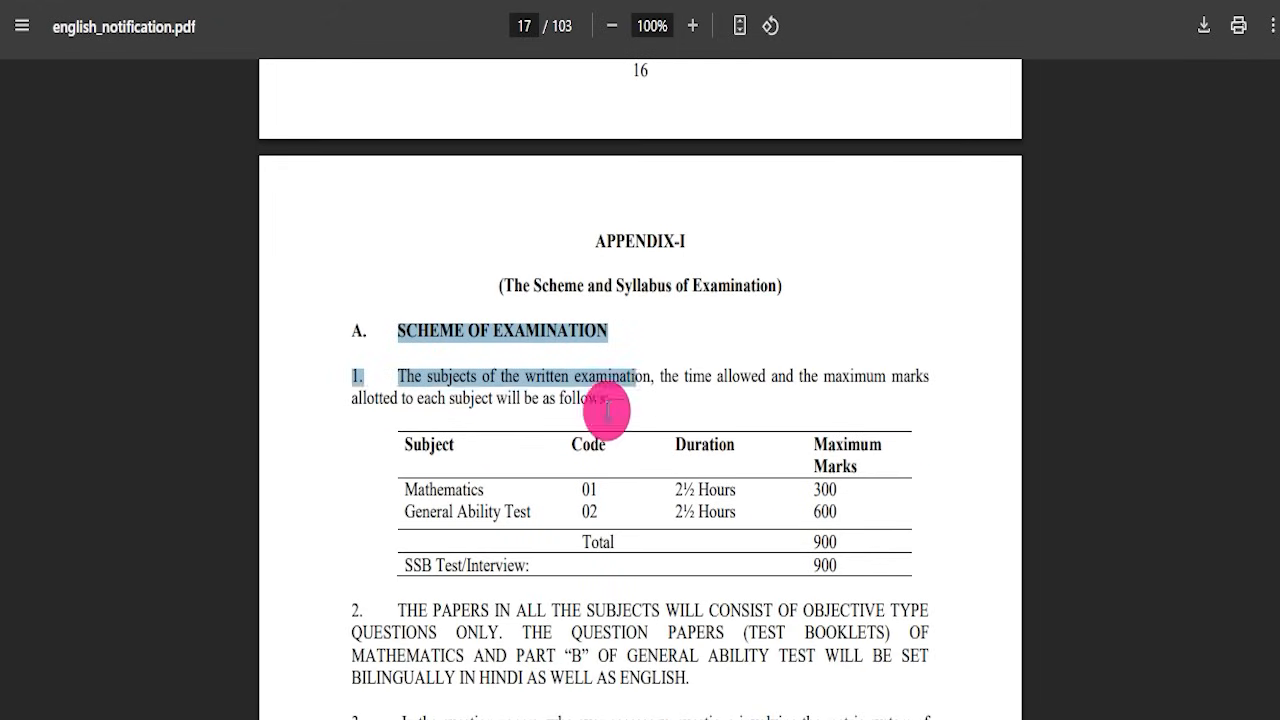
pyautogui.moveTo(607, 410); pyautogui.dragTo(793, 565)
pyautogui.click(831, 567)
pyautogui.scroll(-6, 614, 457)
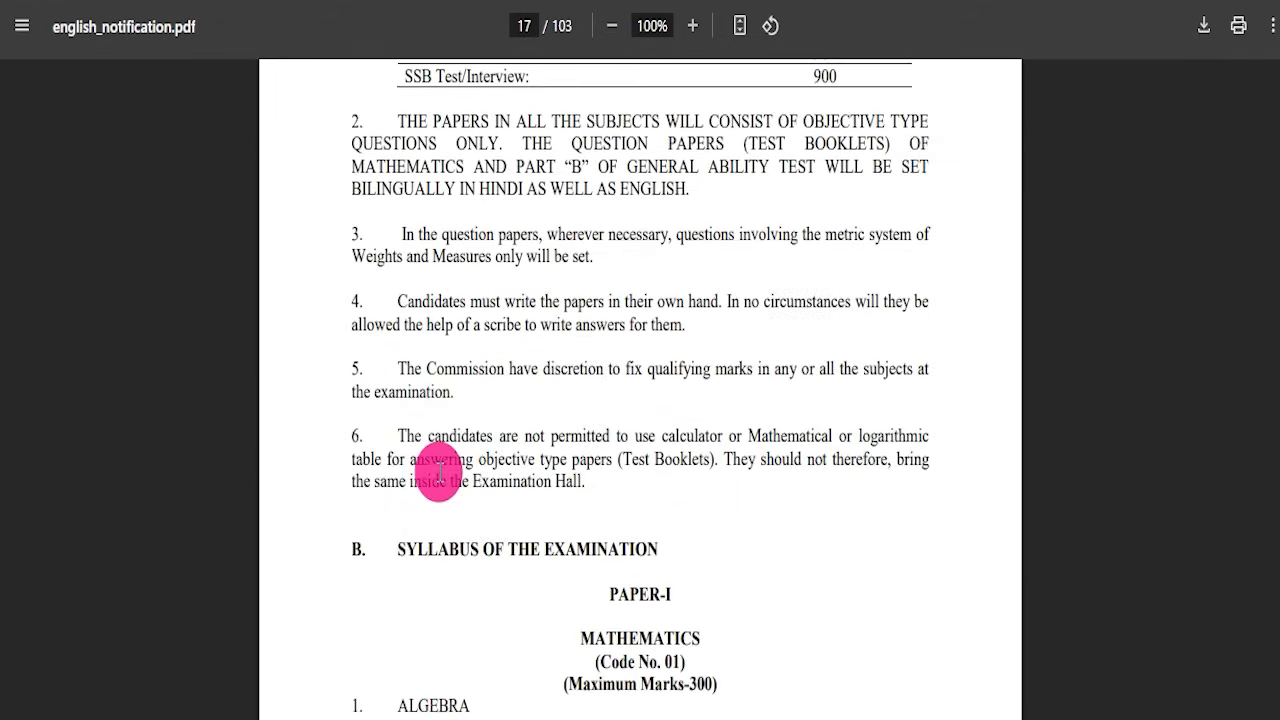
pyautogui.moveTo(630, 418); pyautogui.dragTo(557, 471)
pyautogui.scroll(-13, 557, 471)
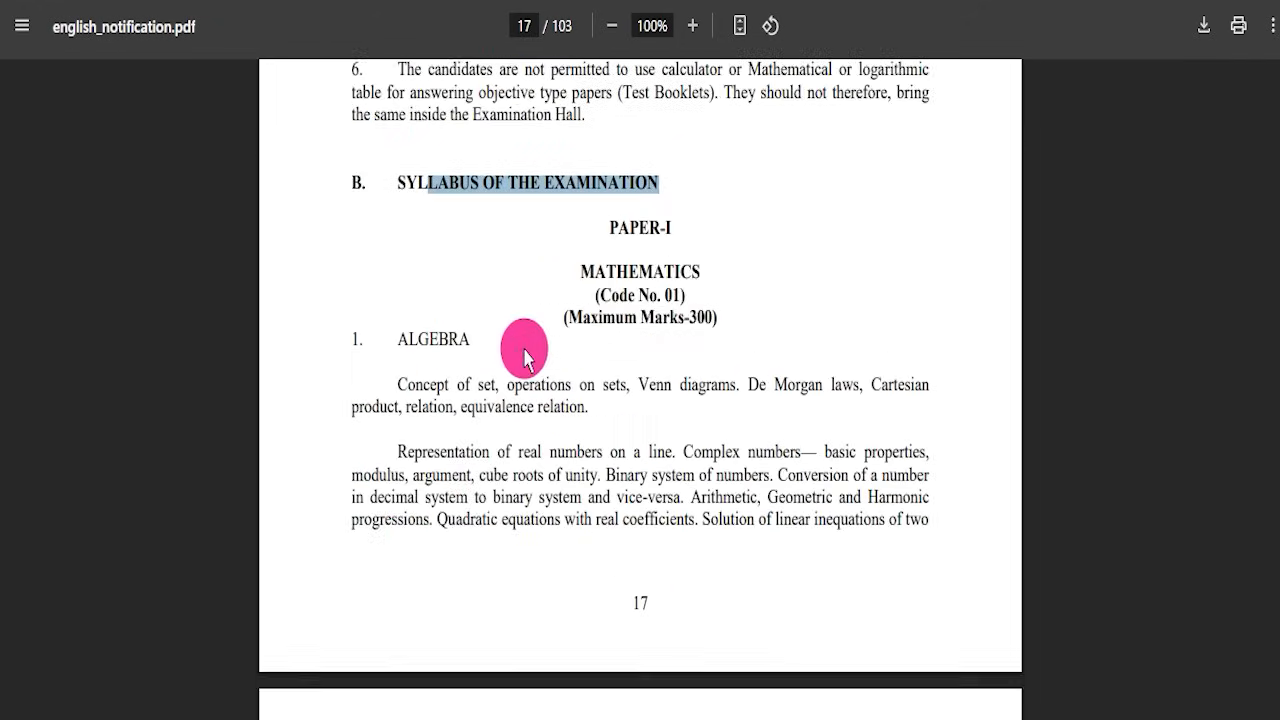
pyautogui.scroll(-18, 583, 452)
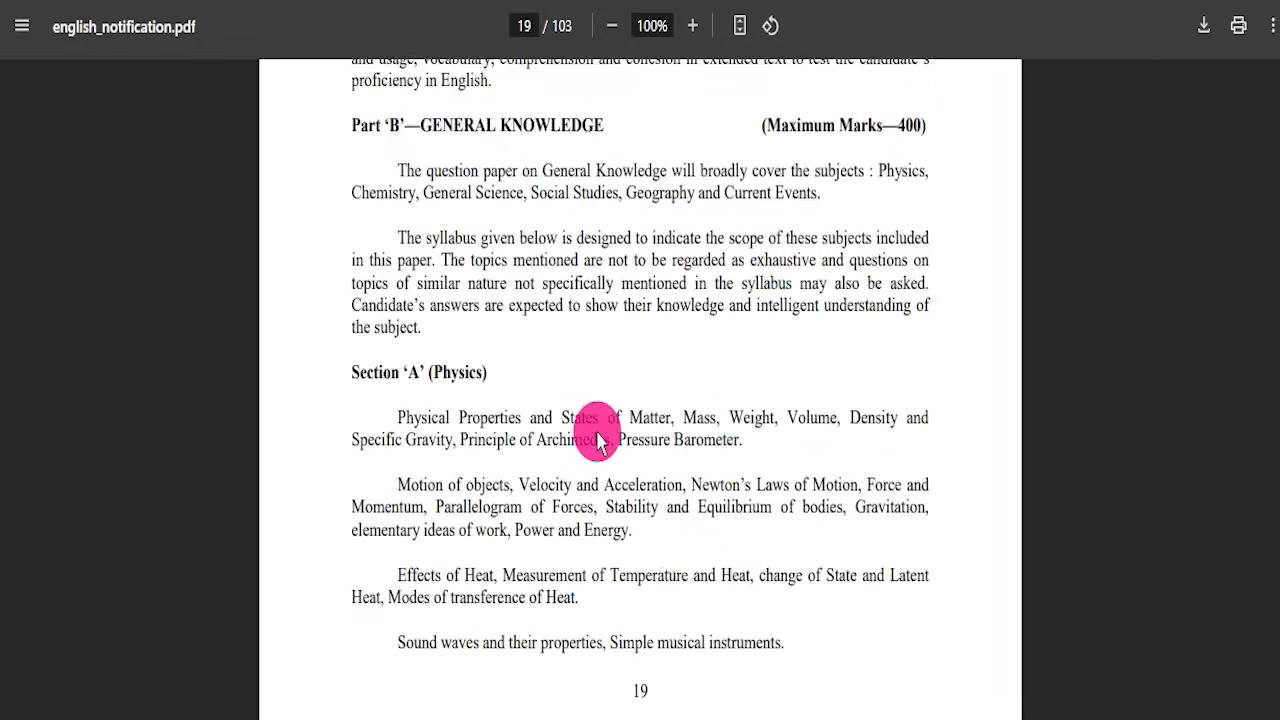
# Skim the SSB procedure, OMR answer sheet instructions and medical standards, and return to the notification's first page
pyautogui.scroll(-20, 621, 428)
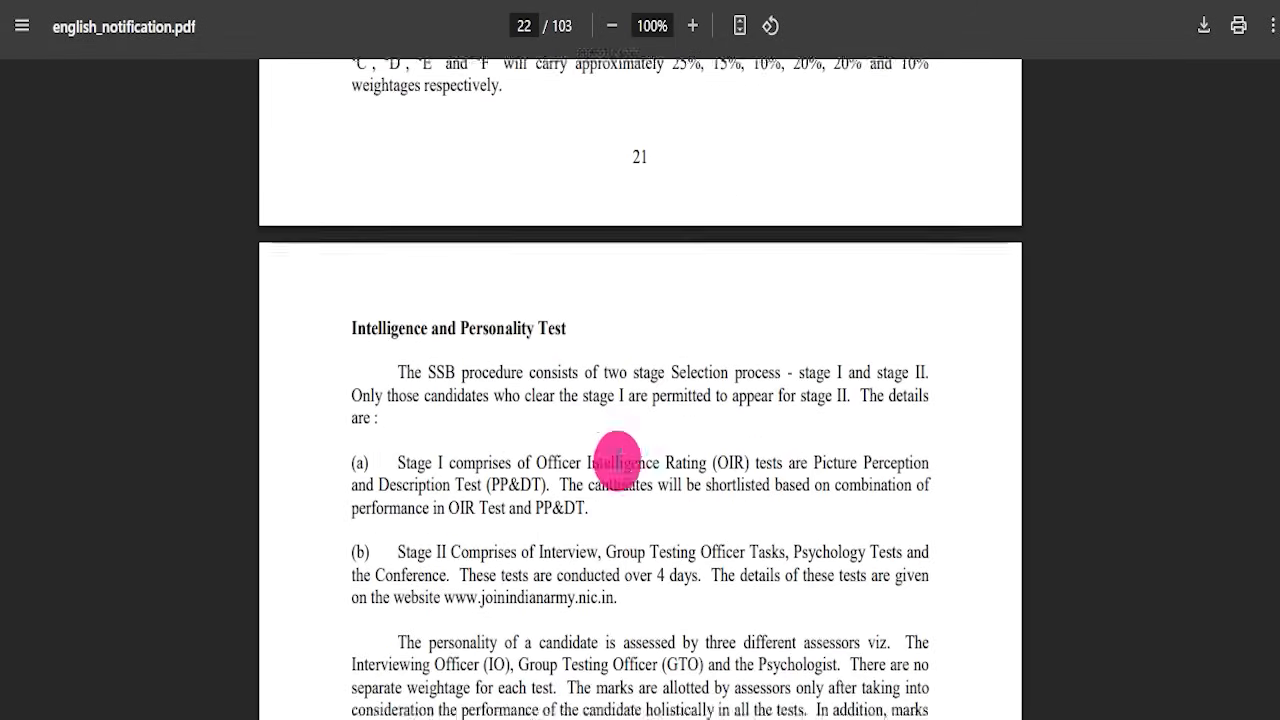
pyautogui.scroll(-20, 668, 450)
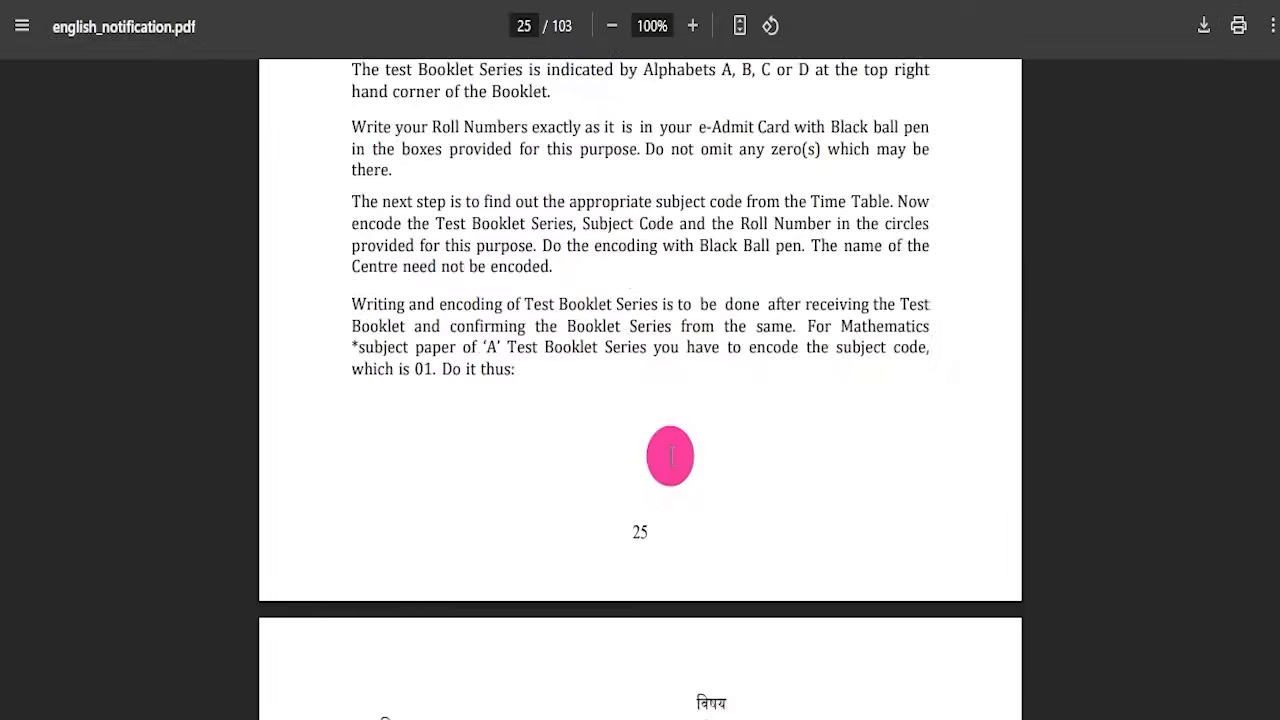
pyautogui.scroll(-18, 676, 450)
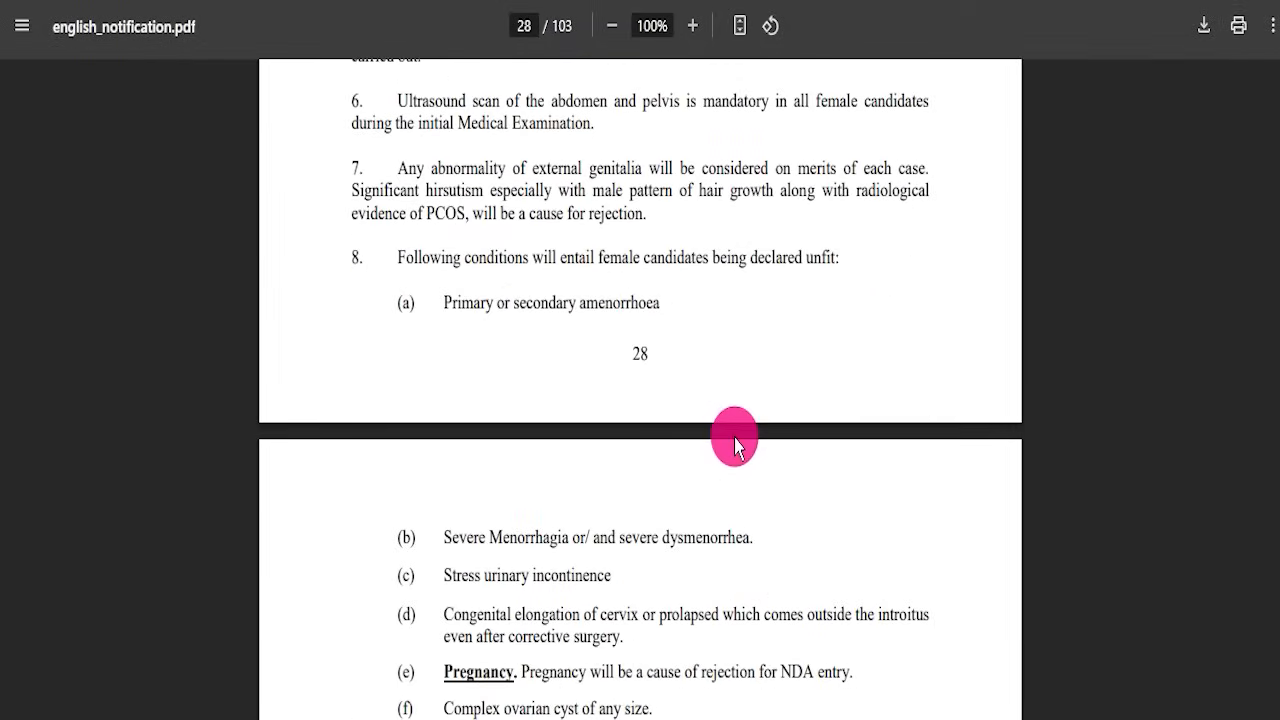
pyautogui.scroll(-17, 741, 428)
pyautogui.moveTo(1270, 252); pyautogui.dragTo(1262, 120)
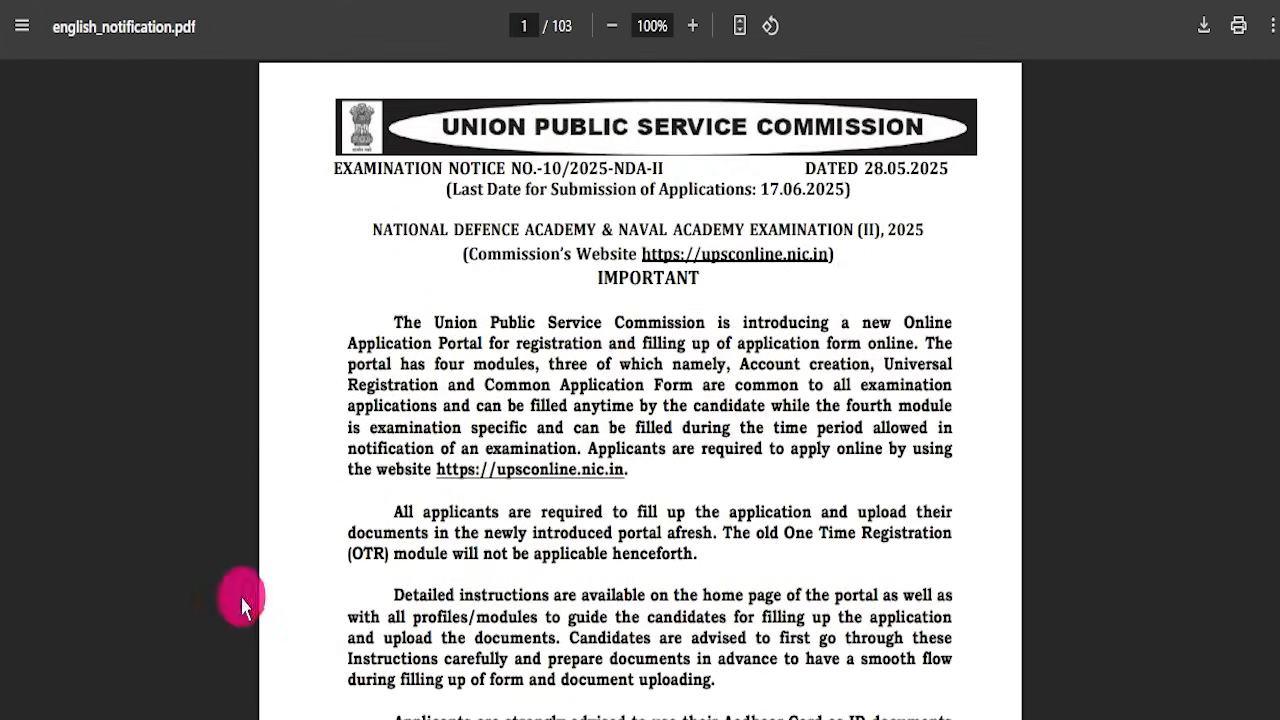
# Switch back to the UPSC application portal's home page and box the Login link under Create Account and Login in red
pyautogui.hotkey('ctrl', 'shift', 'Tab')
pyautogui.moveTo(522, 450); pyautogui.dragTo(690, 452)
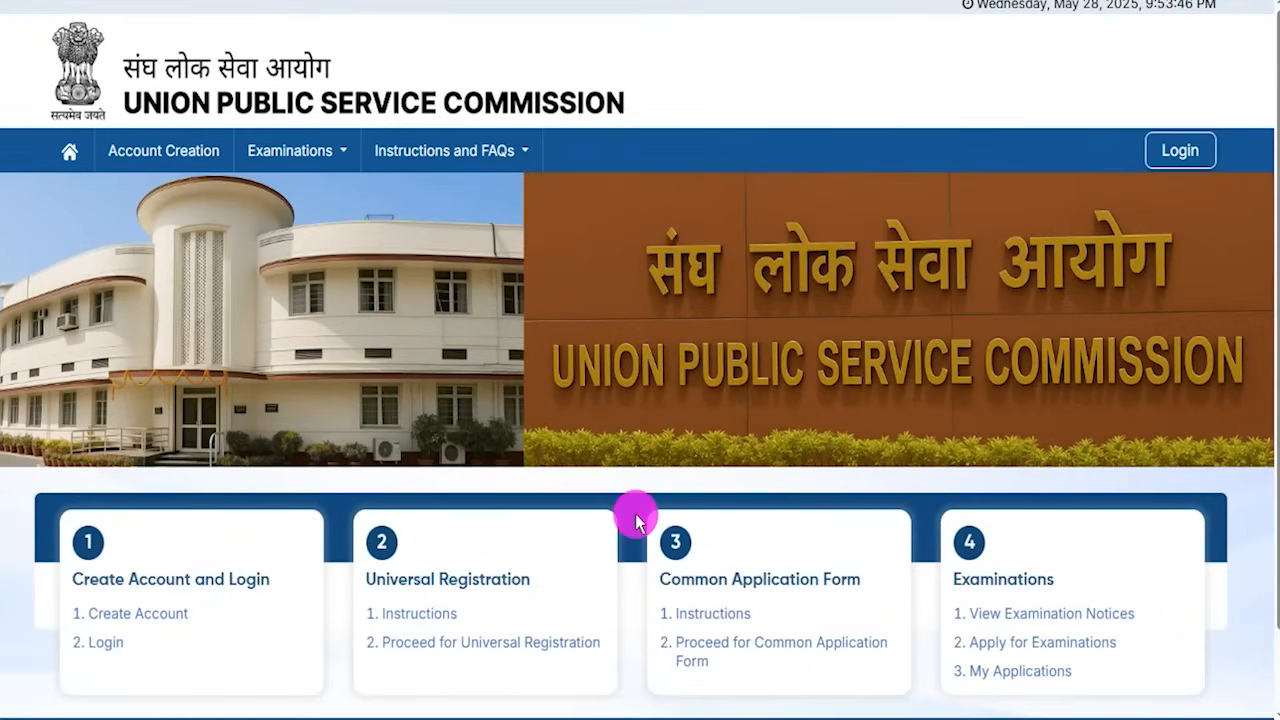
pyautogui.scroll(-1, 636, 521)
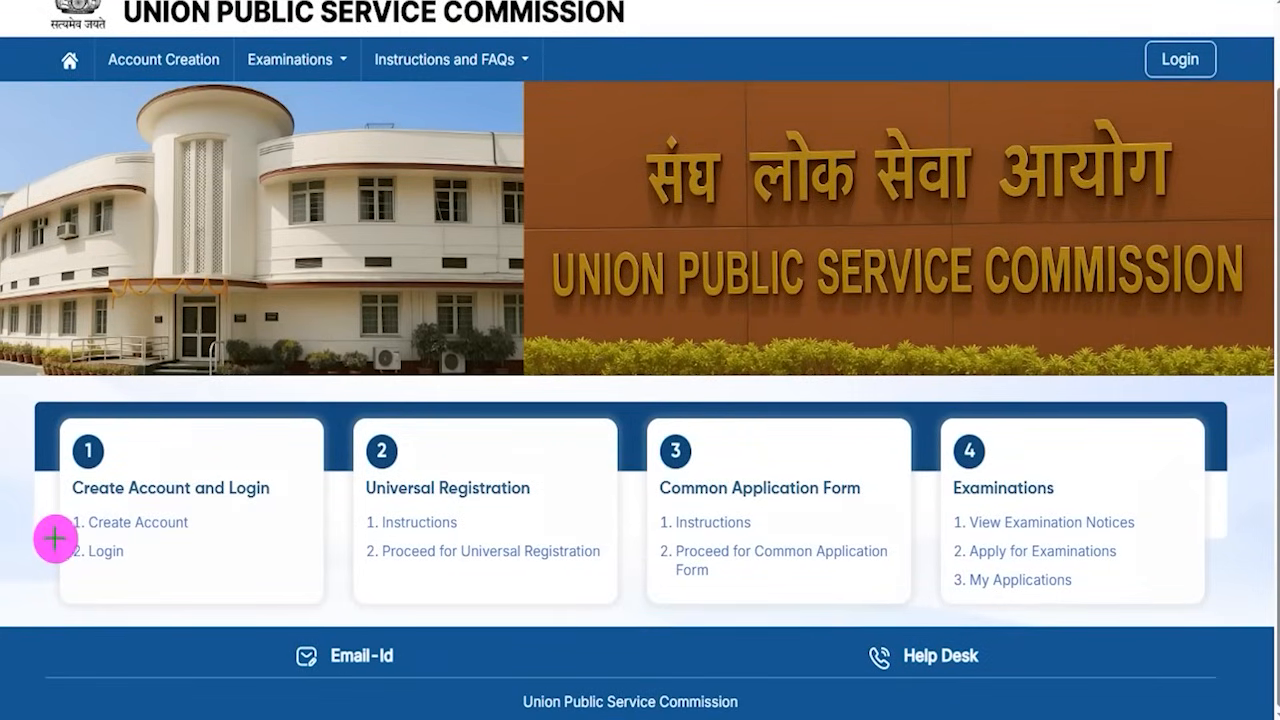
pyautogui.moveTo(85, 546); pyautogui.dragTo(138, 567)
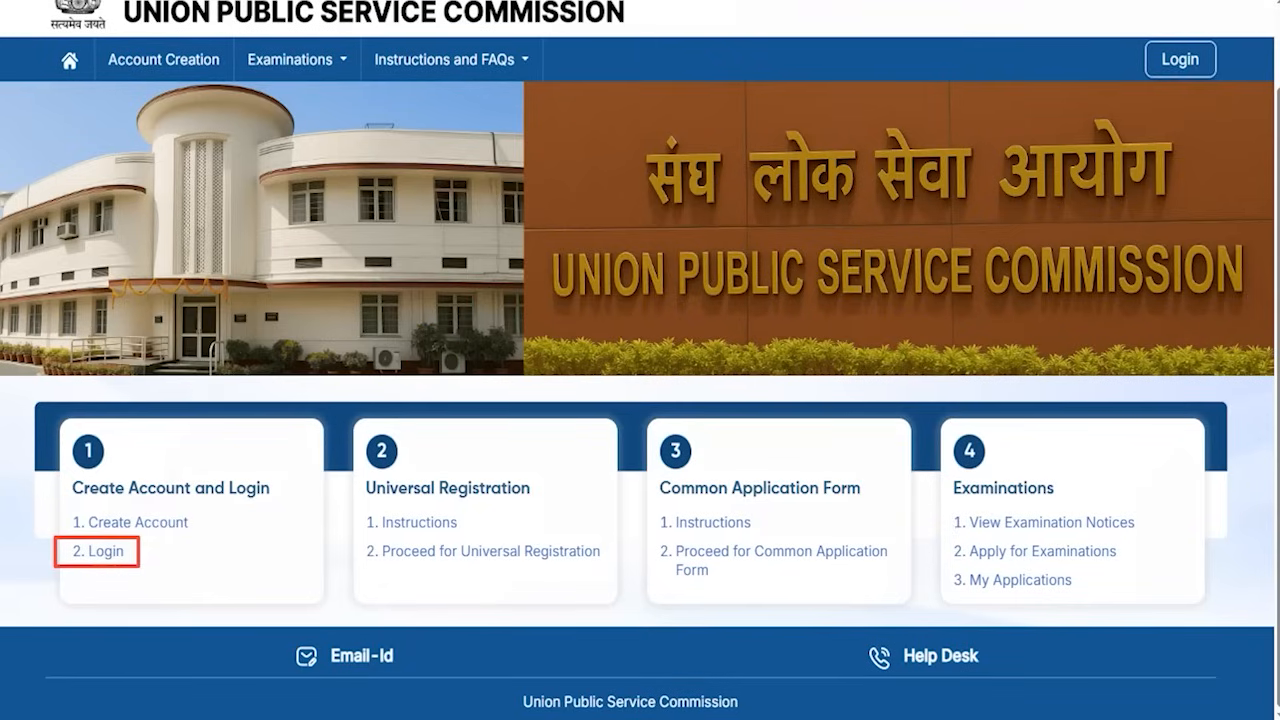
# Point out the header's Login link, open the login page and compare the Mobile & OTP, URN & Password and Email & Password options
pyautogui.moveTo(928, 58); pyautogui.dragTo(1108, 57)
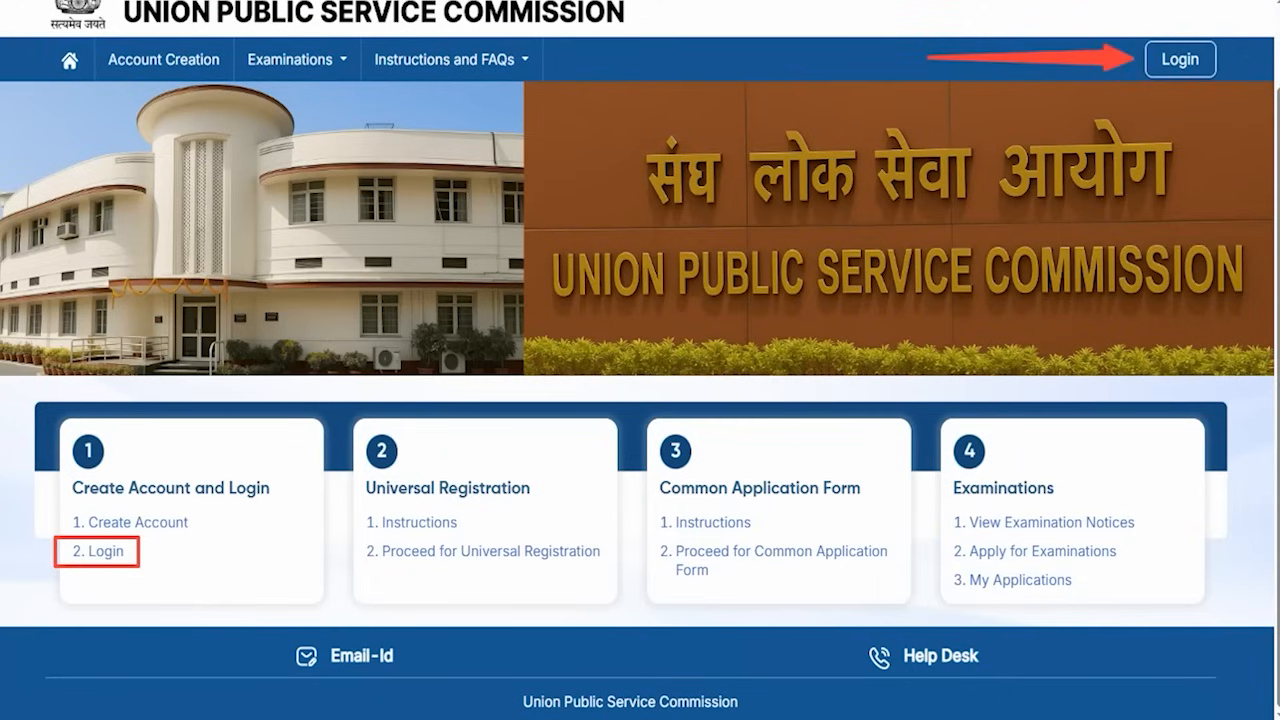
pyautogui.press('Escape')
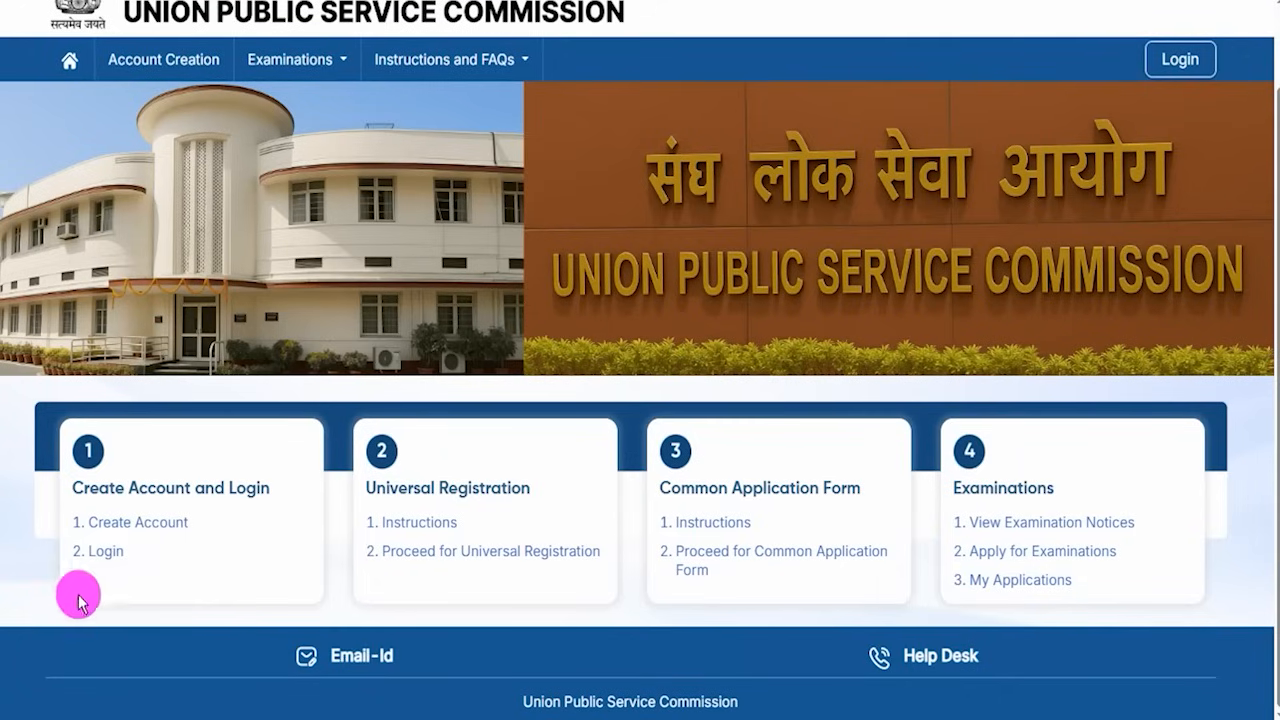
pyautogui.click(100, 551)
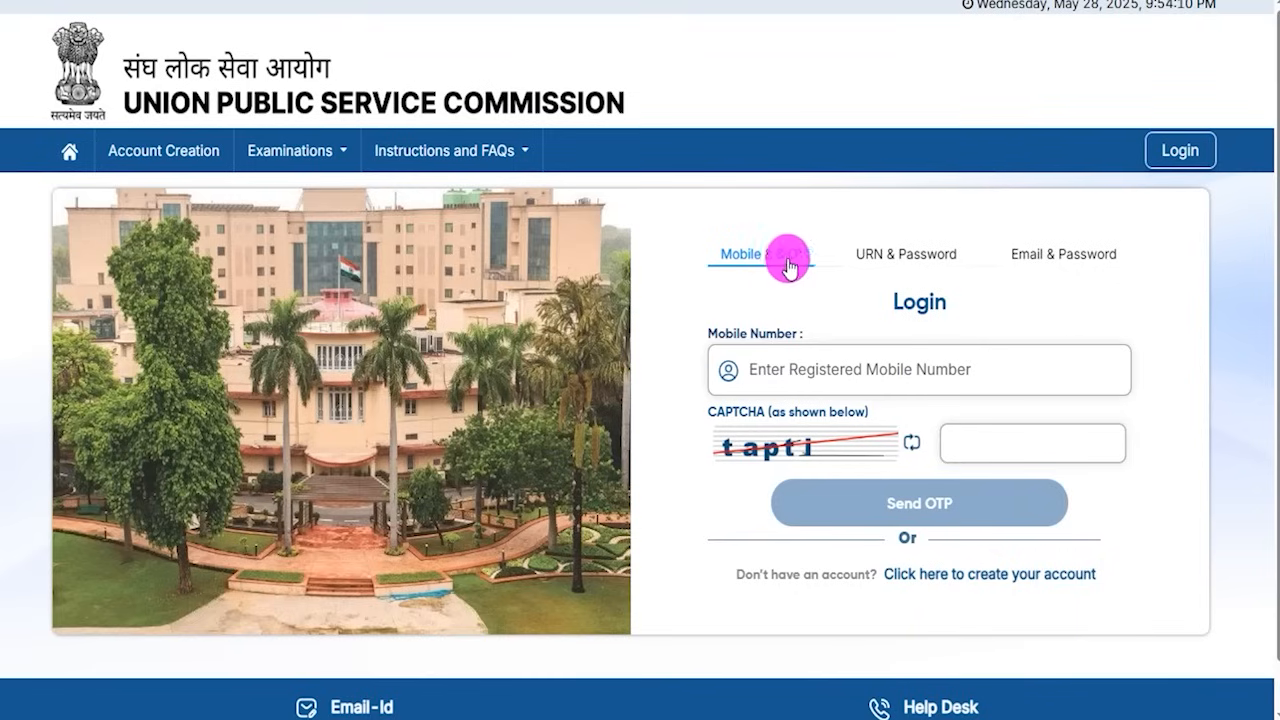
pyautogui.click(905, 256)
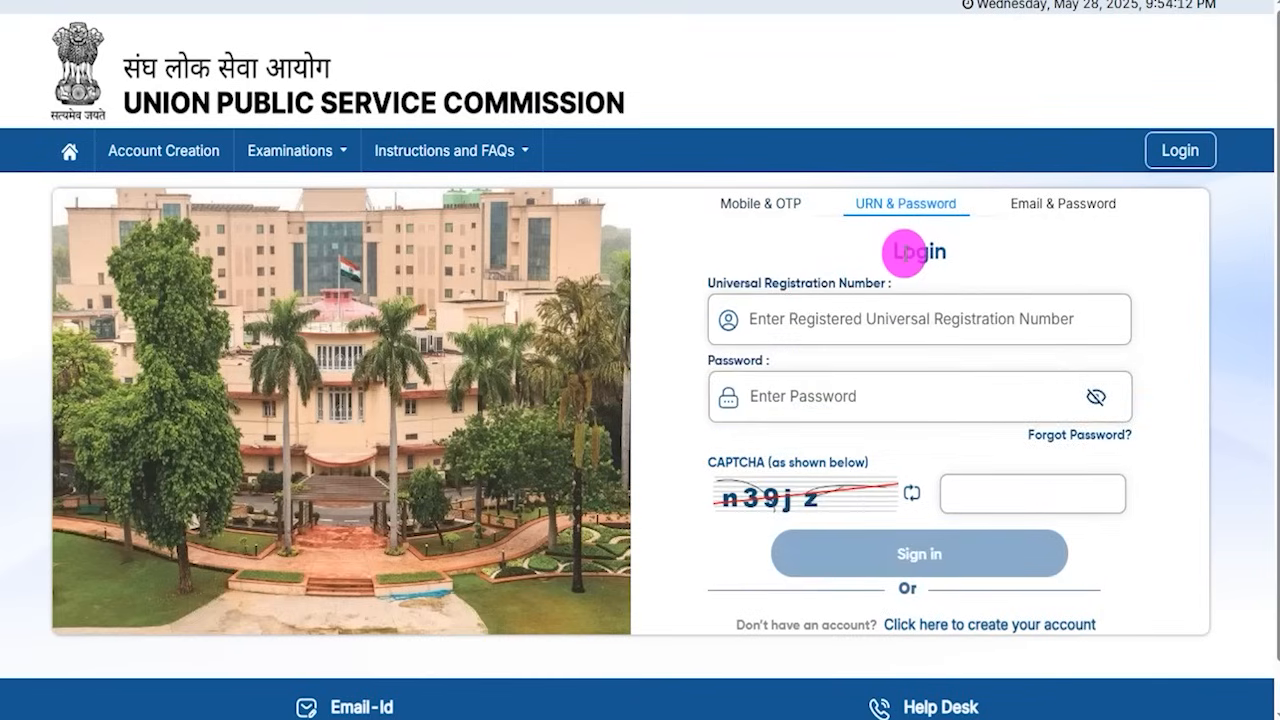
pyautogui.click(1040, 210)
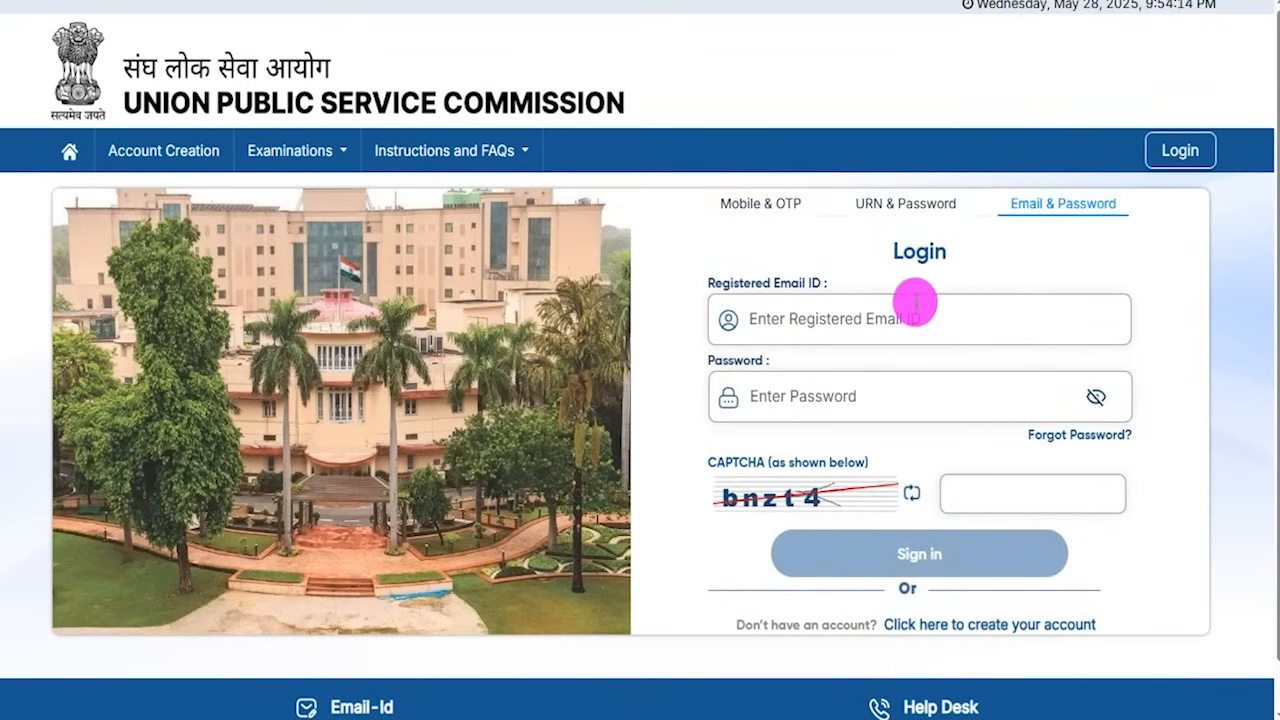
pyautogui.click(775, 218)
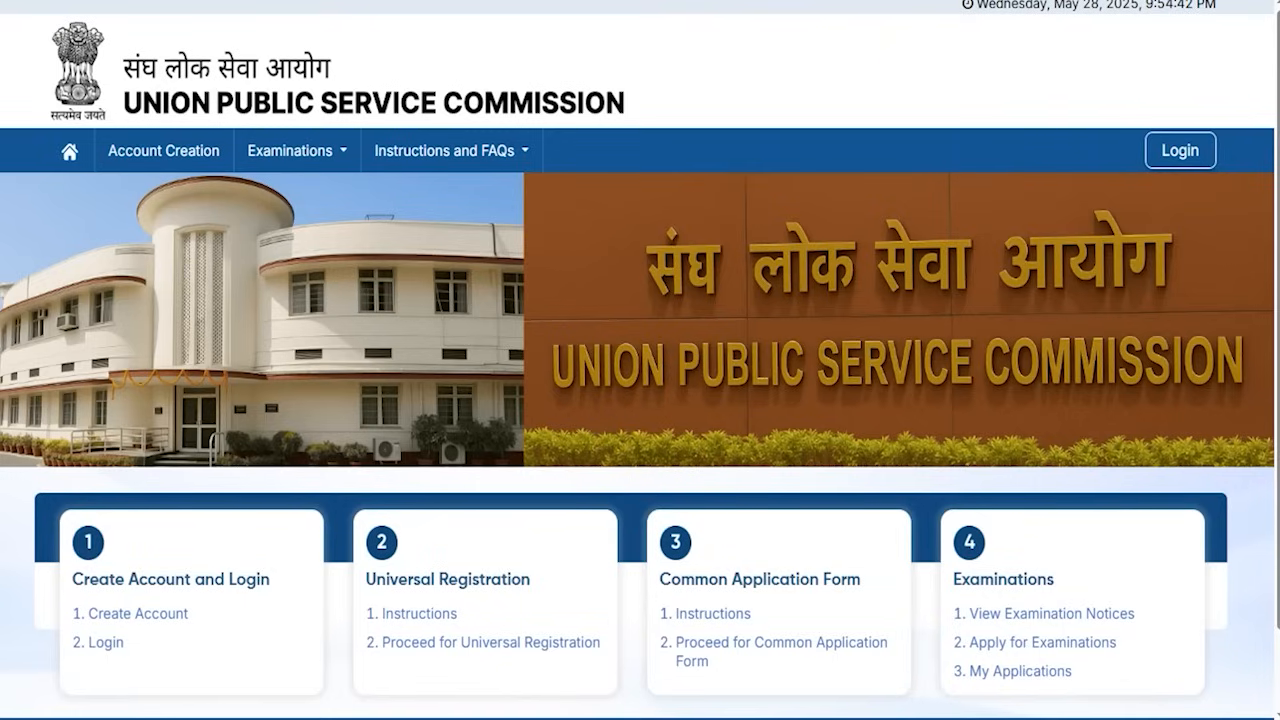
# Open Create Account from the home page and highlight the Step 1 instructions on email and mobile verification, password creation and correspondence
pyautogui.moveTo(44, 594); pyautogui.dragTo(207, 629)
pyautogui.click(160, 613)
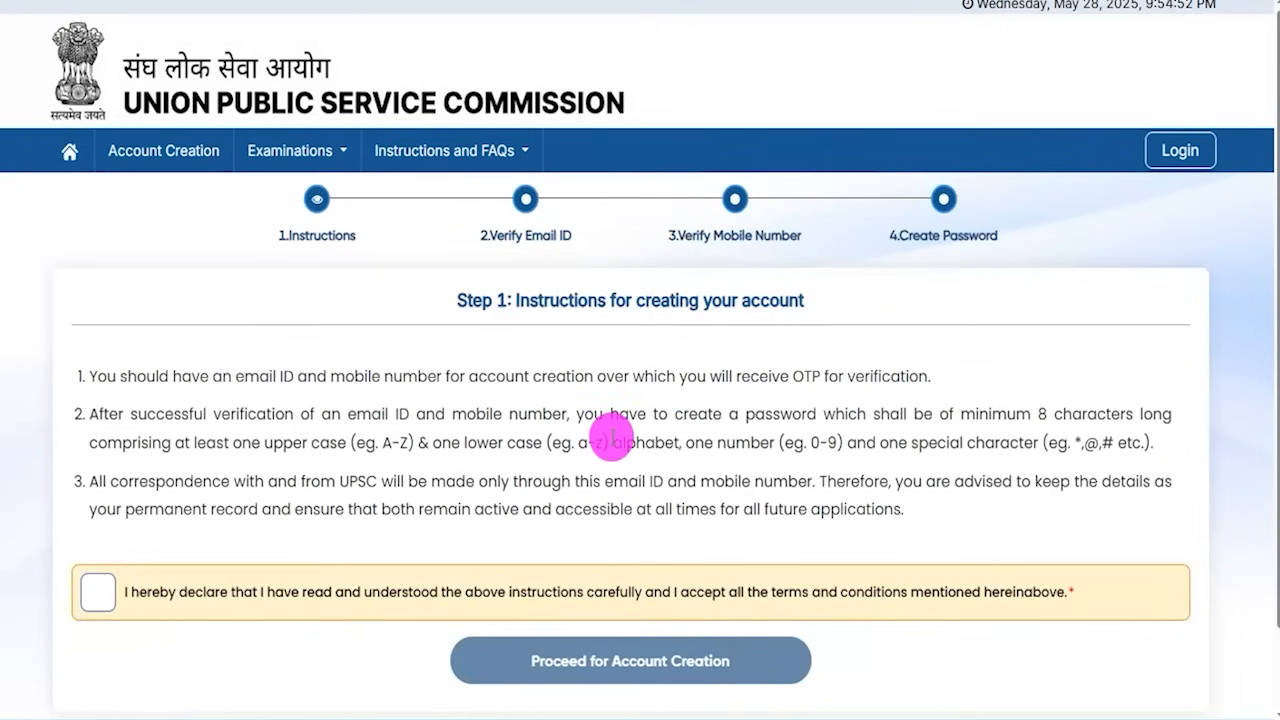
pyautogui.moveTo(192, 376); pyautogui.dragTo(496, 376)
pyautogui.moveTo(232, 413); pyautogui.dragTo(371, 451)
pyautogui.moveTo(276, 481); pyautogui.dragTo(457, 483)
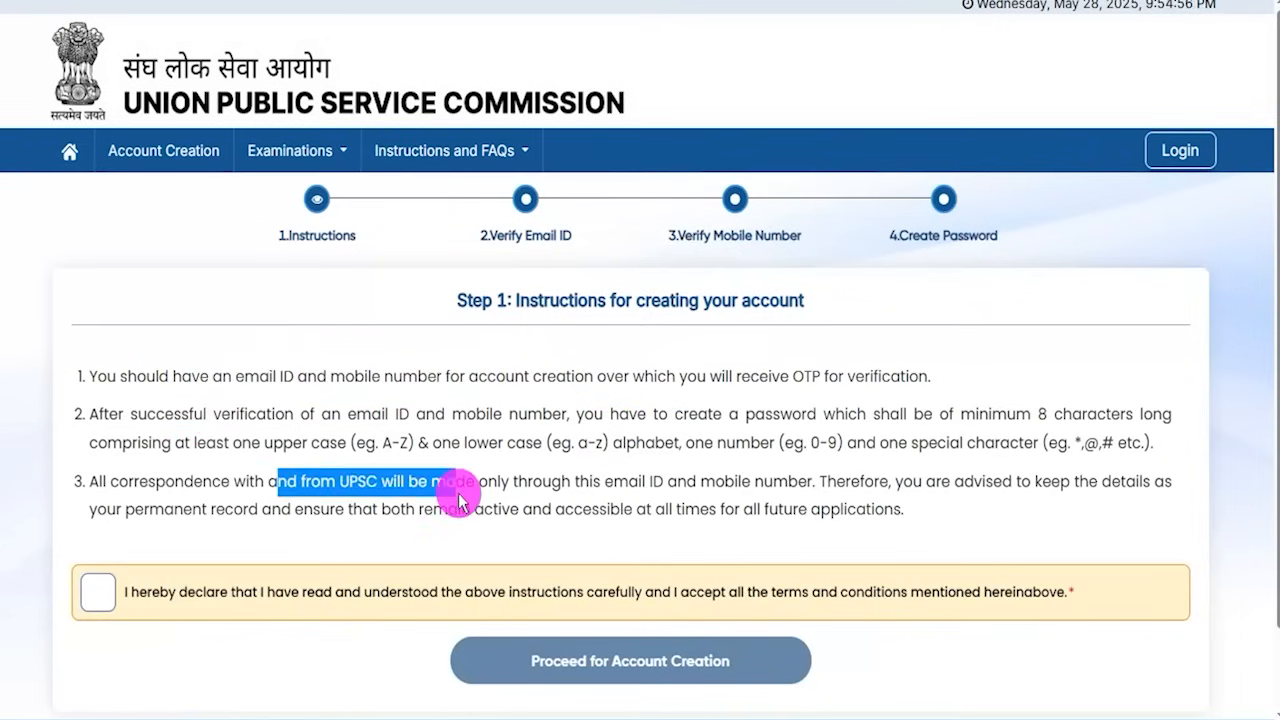
# Accept the Step 1 instructions declaration and proceed to the account creation form
pyautogui.click(99, 598)
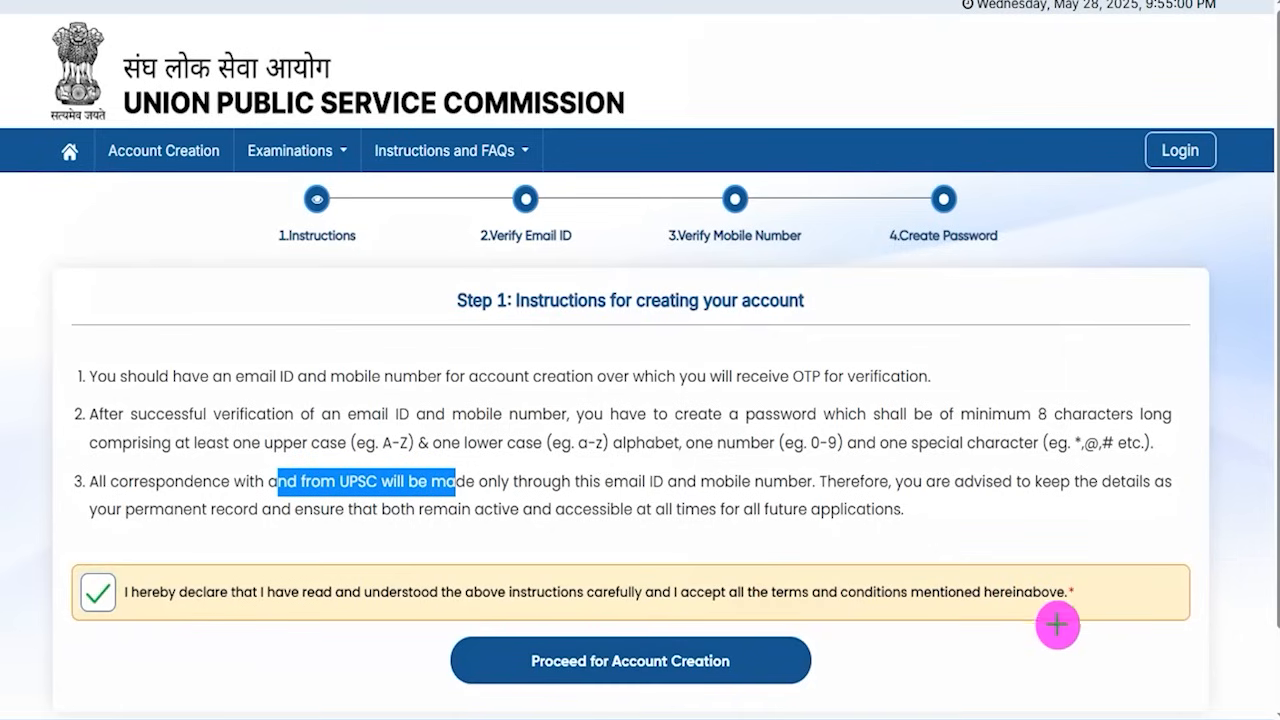
pyautogui.moveTo(1175, 643); pyautogui.dragTo(750, 663)
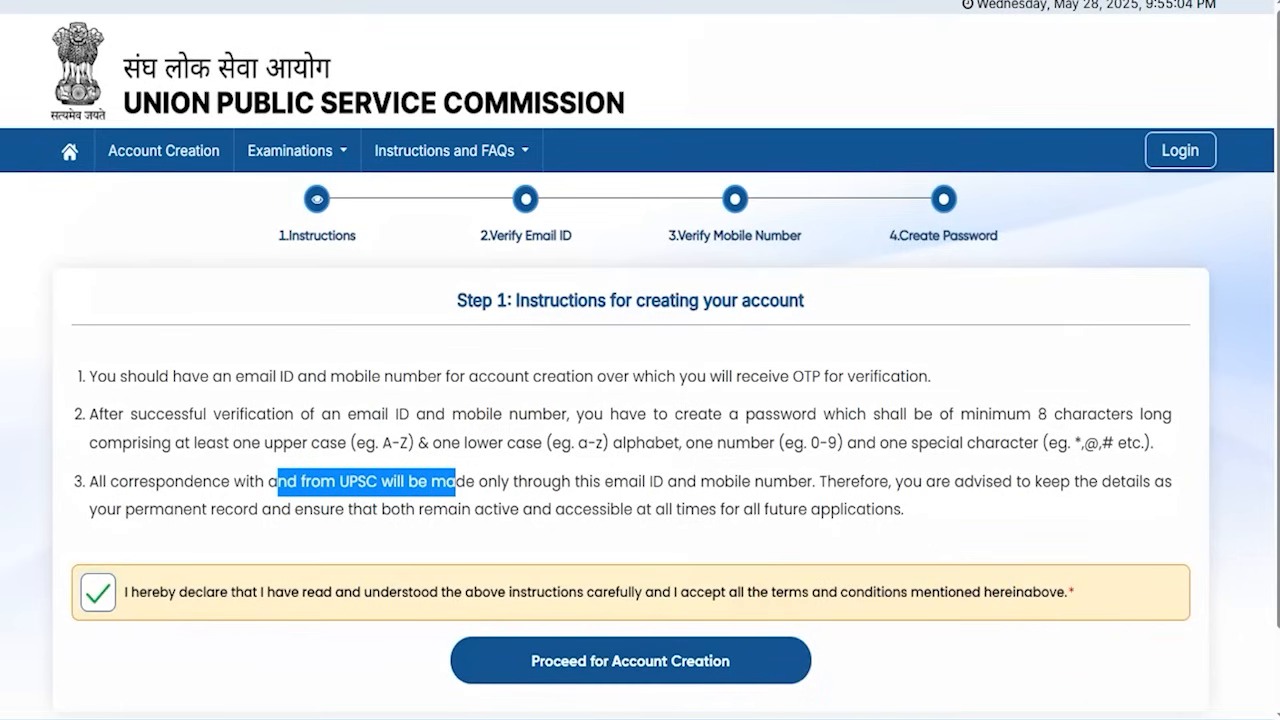
pyautogui.click(628, 674)
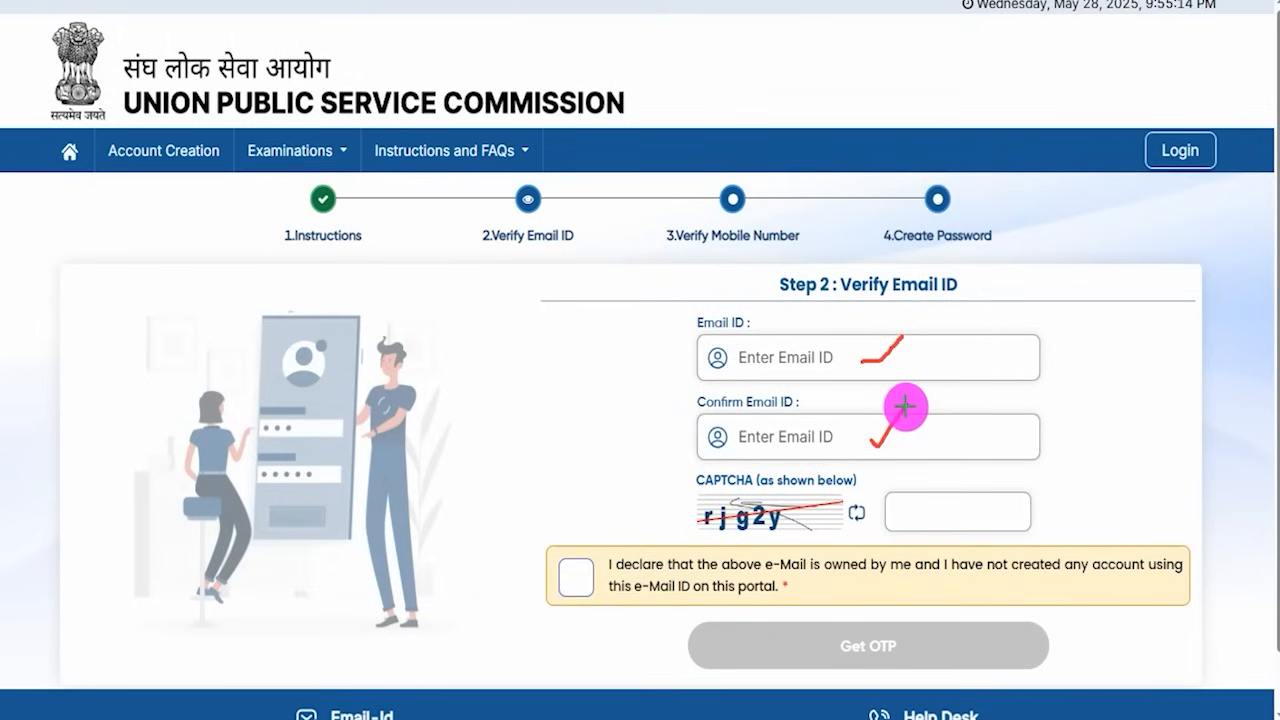
# Mark the captcha and its entry box, accept the email ownership declaration and point an arrow at Get OTP
pyautogui.moveTo(726, 538); pyautogui.dragTo(782, 537)
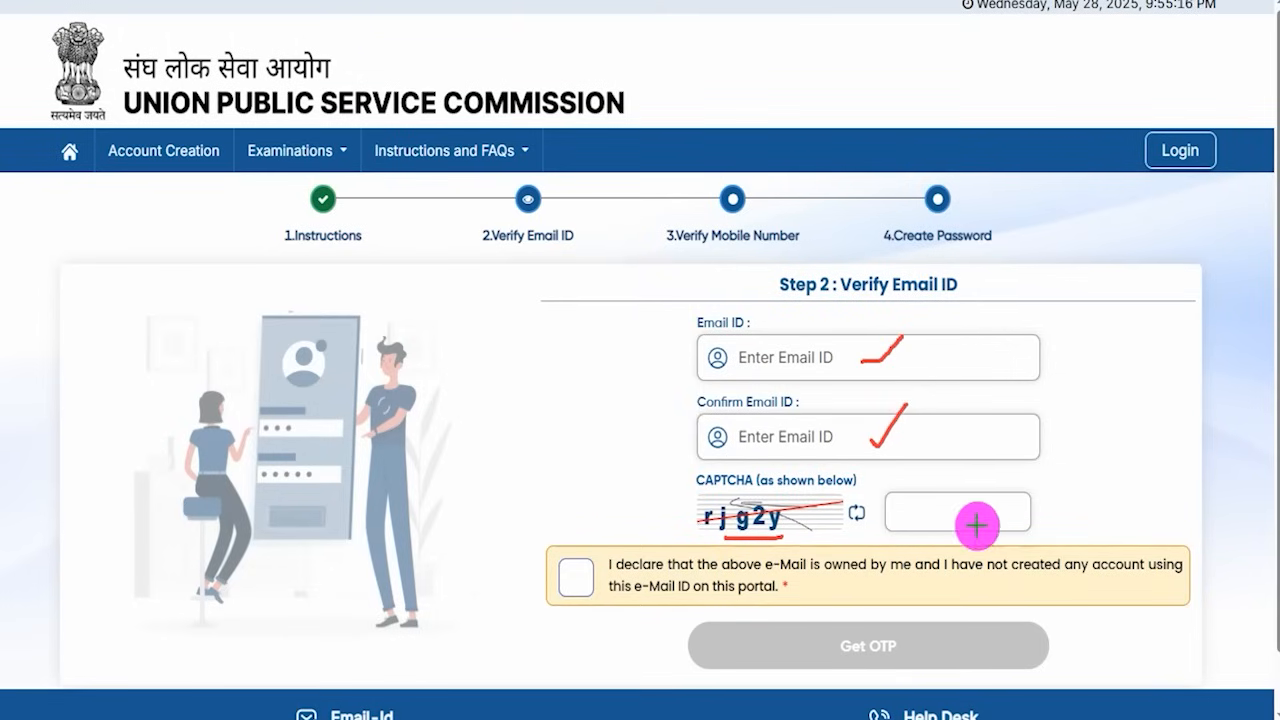
pyautogui.moveTo(973, 513); pyautogui.dragTo(1012, 494)
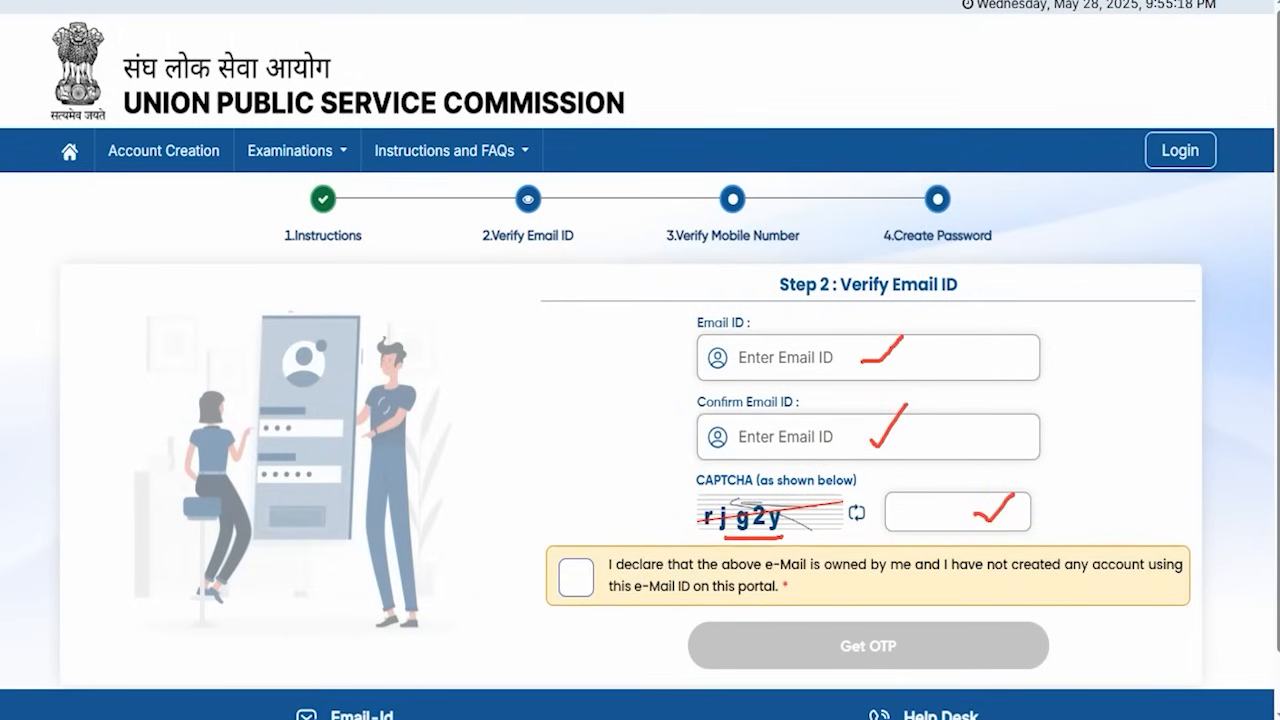
pyautogui.click(576, 576)
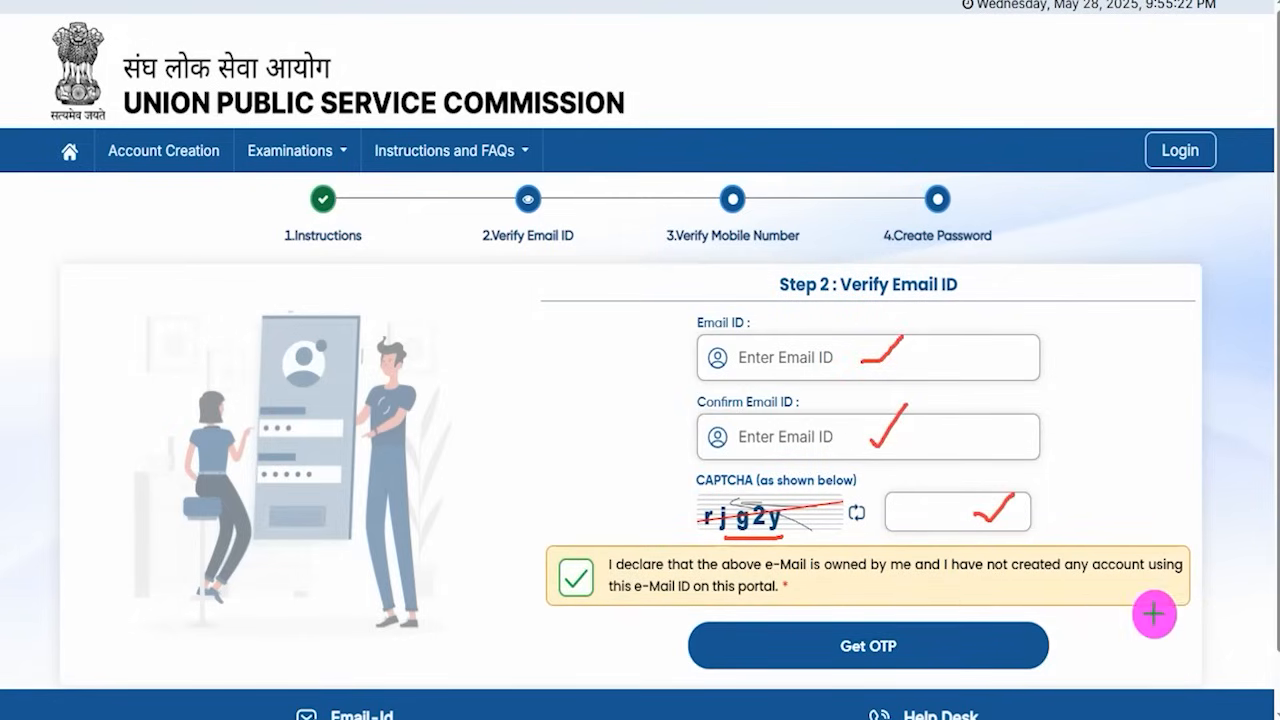
pyautogui.moveTo(1236, 618); pyautogui.dragTo(975, 645)
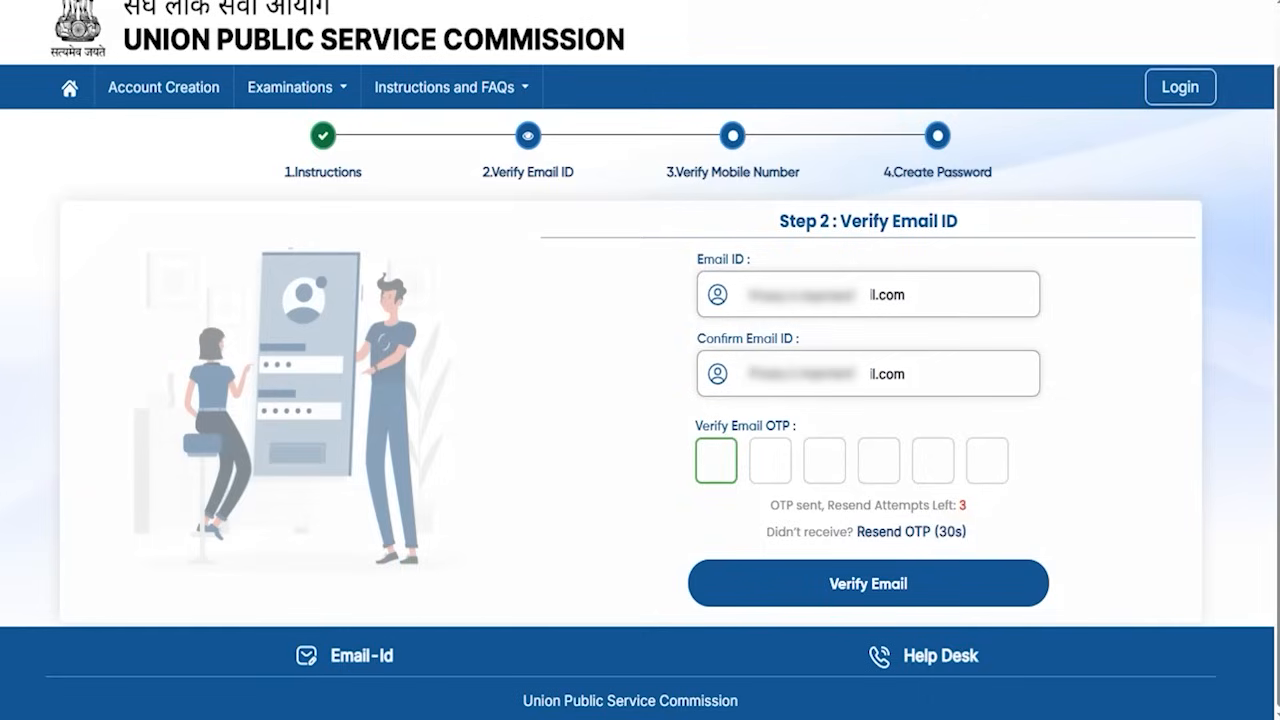
# Mark the email OTP boxes in red and point an arrow at Verify Email
pyautogui.moveTo(714, 467); pyautogui.dragTo(750, 445)
pyautogui.click(788, 469)
pyautogui.moveTo(831, 463); pyautogui.dragTo(882, 463)
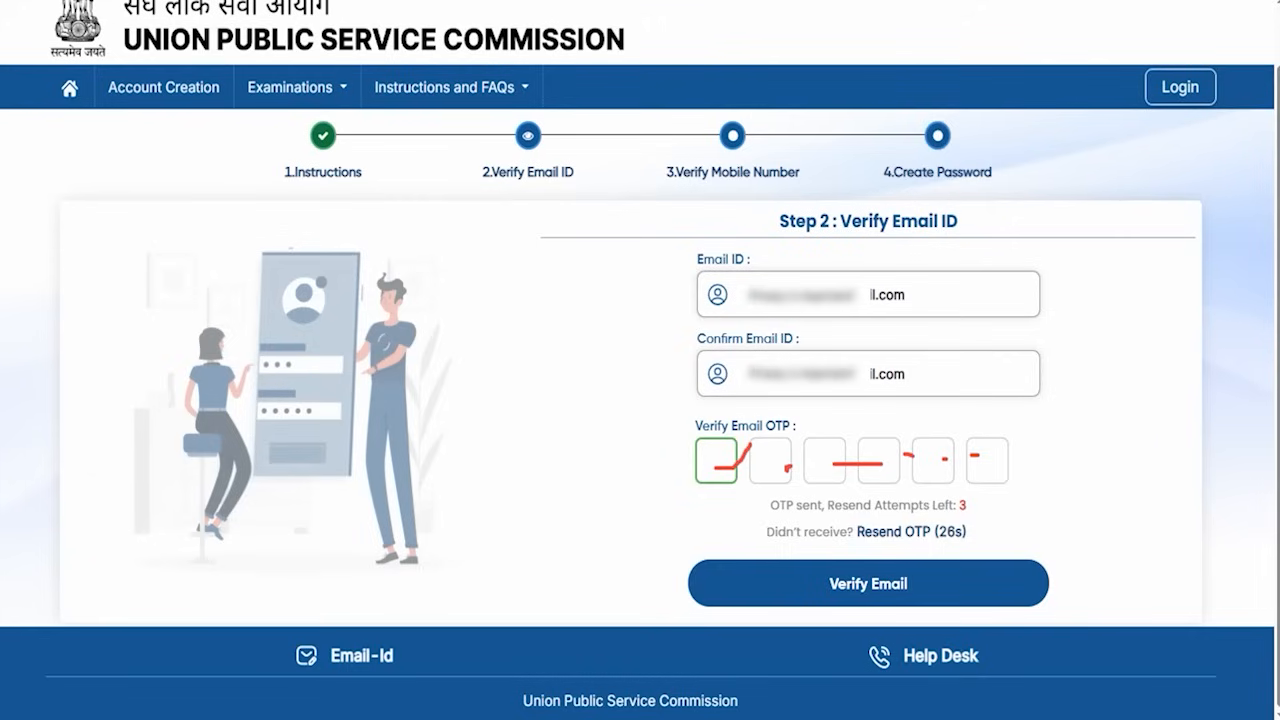
pyautogui.moveTo(1189, 437); pyautogui.dragTo(984, 570)
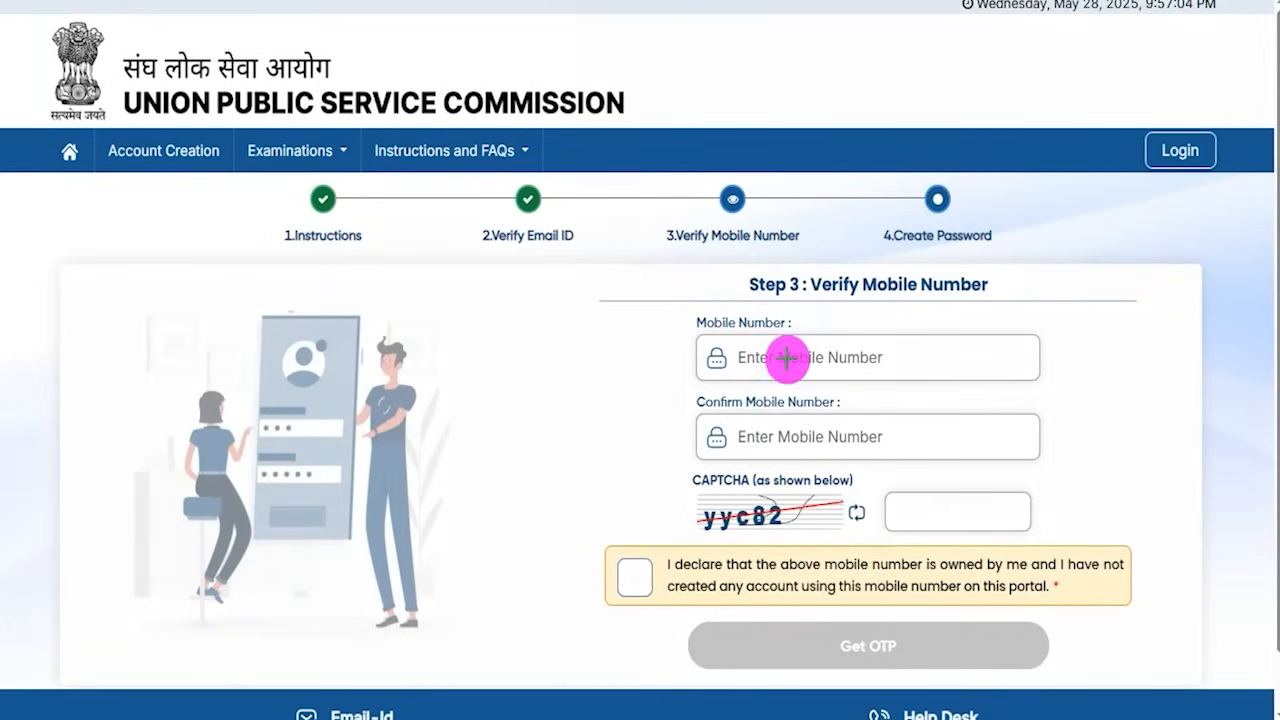
# Mark the mobile number and captcha fields in Step 3, accept the mobile ownership declaration and request the OTP
pyautogui.moveTo(874, 354)
pyautogui.mouseDown()
pyautogui.moveTo(889, 360)
pyautogui.moveTo(915, 328)
pyautogui.mouseUp()
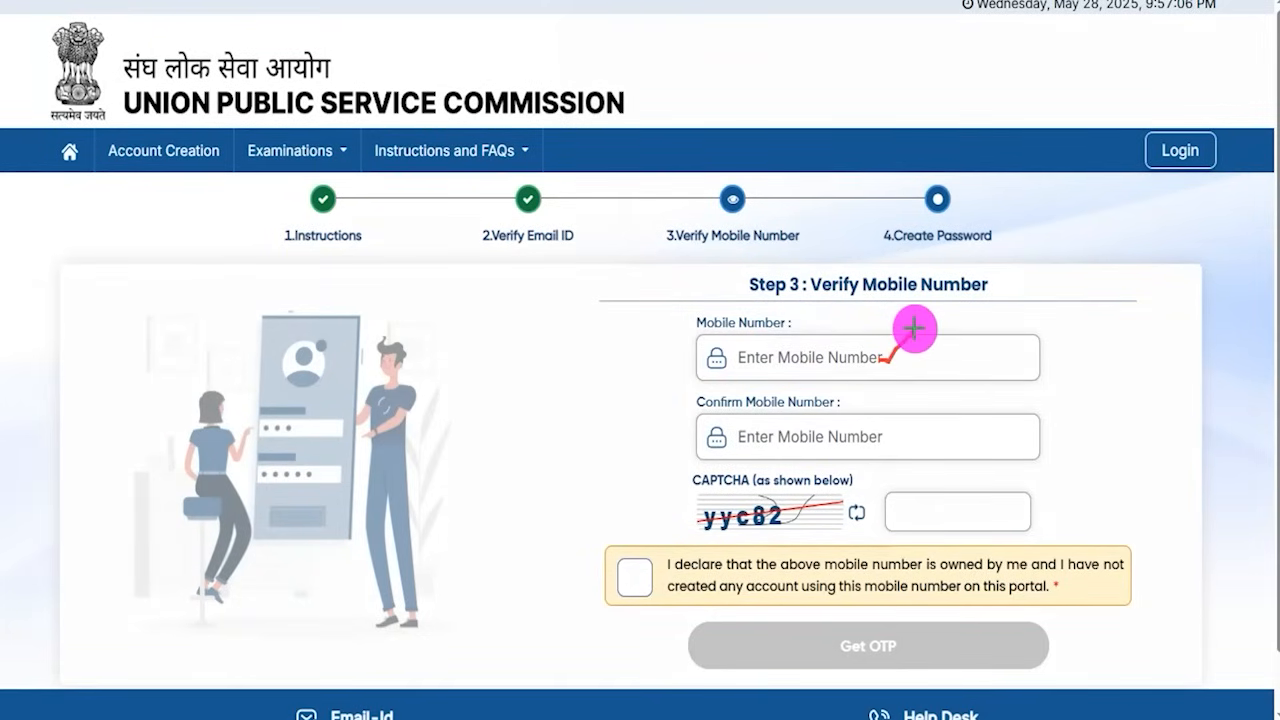
pyautogui.moveTo(886, 438); pyautogui.dragTo(908, 415)
pyautogui.moveTo(766, 530); pyautogui.dragTo(790, 528)
pyautogui.moveTo(946, 514); pyautogui.dragTo(972, 483)
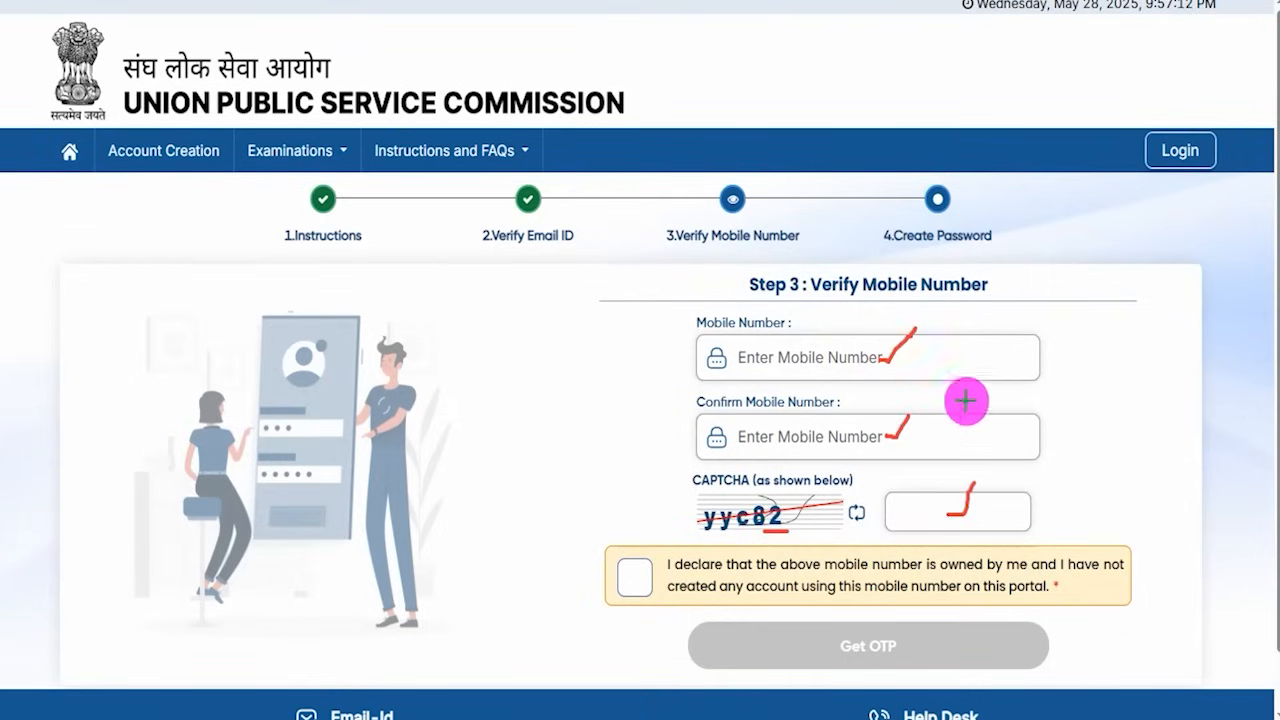
pyautogui.click(632, 578)
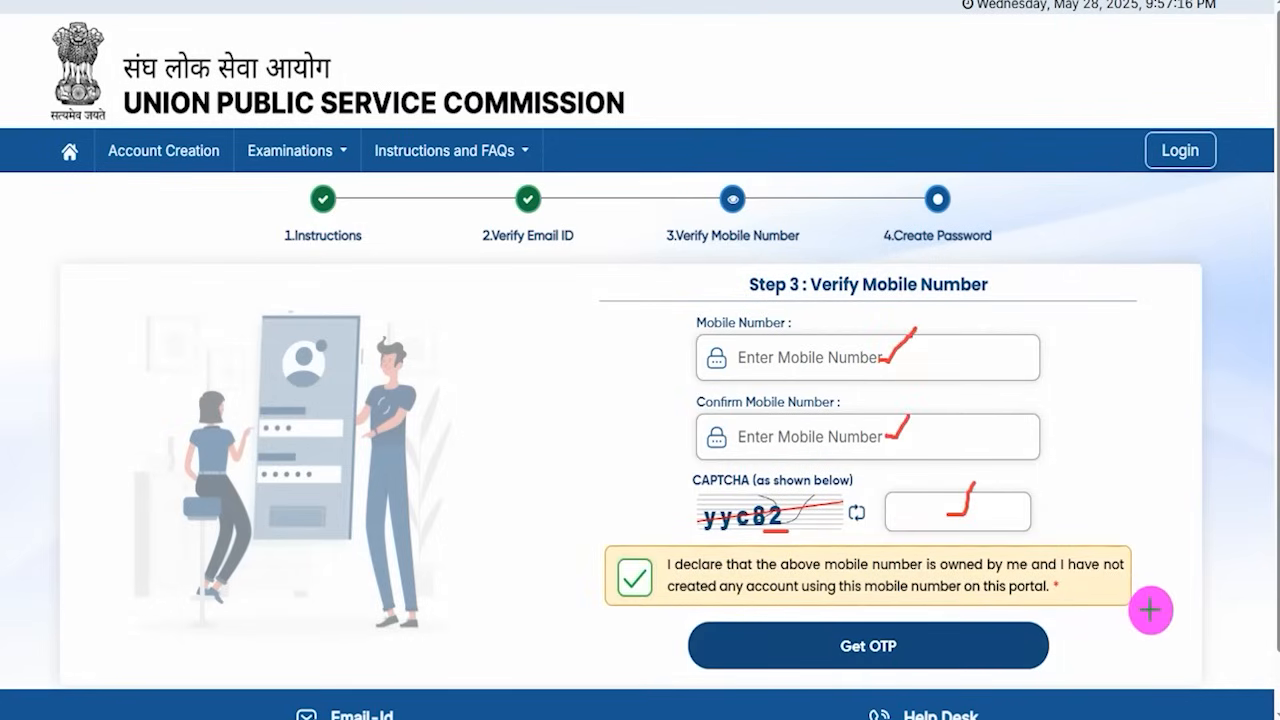
pyautogui.moveTo(1209, 597); pyautogui.dragTo(1101, 626)
pyautogui.click(943, 637)
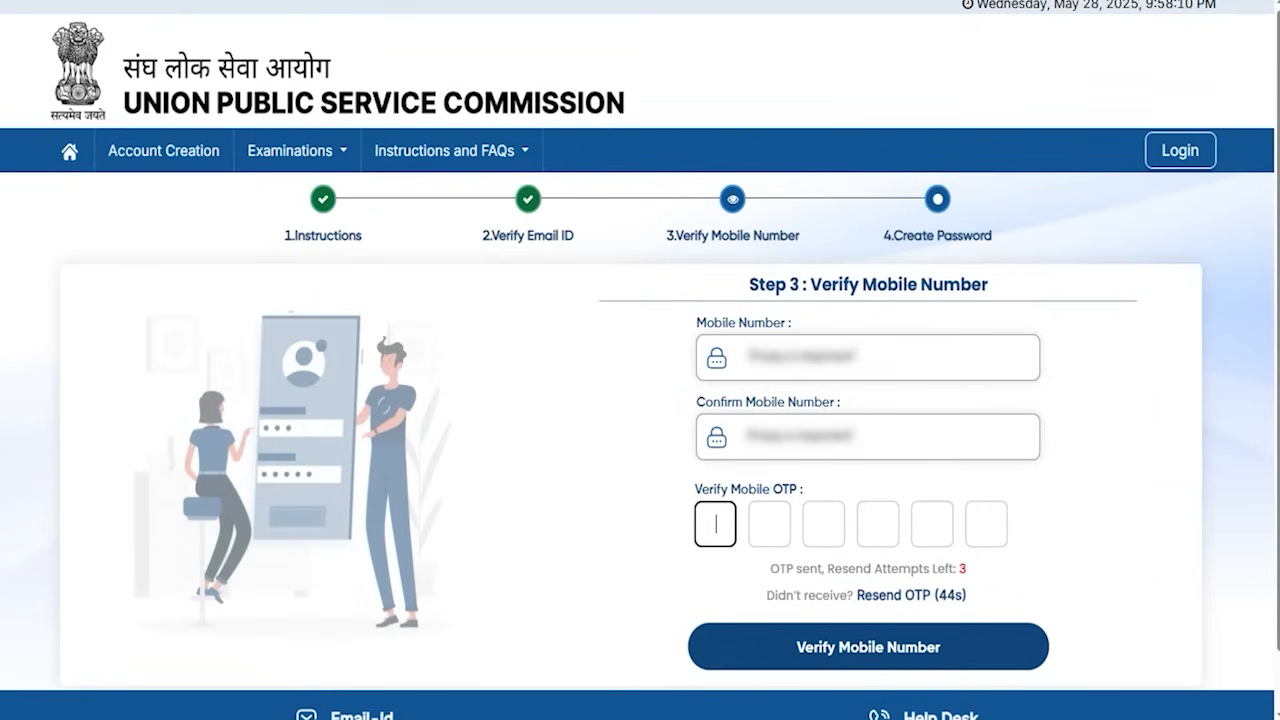
# Mark the mobile OTP boxes in red and proceed with verifying the mobile number
pyautogui.moveTo(717, 523); pyautogui.dragTo(831, 533)
pyautogui.moveTo(875, 533); pyautogui.dragTo(903, 532)
pyautogui.click(934, 536)
pyautogui.moveTo(998, 540); pyautogui.dragTo(1006, 540)
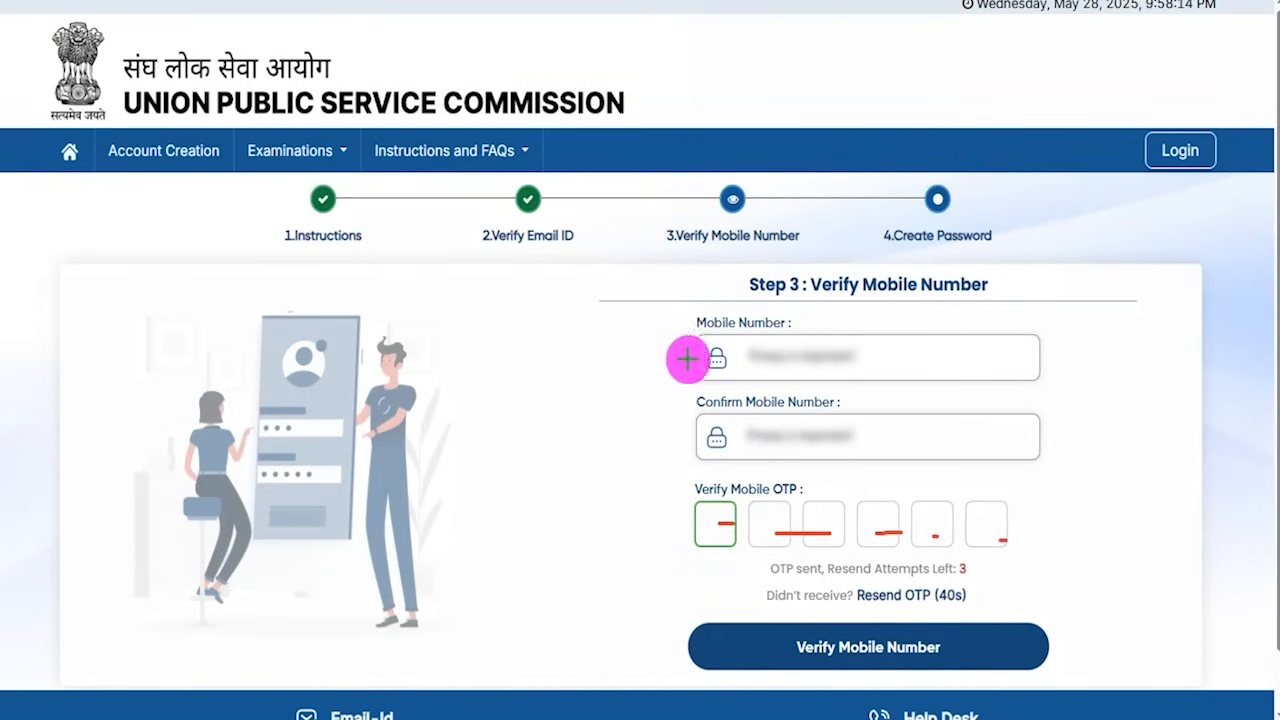
pyautogui.moveTo(1226, 496)
pyautogui.mouseDown()
pyautogui.moveTo(1051, 600)
pyautogui.moveTo(1020, 634)
pyautogui.moveTo(969, 651)
pyautogui.mouseUp()
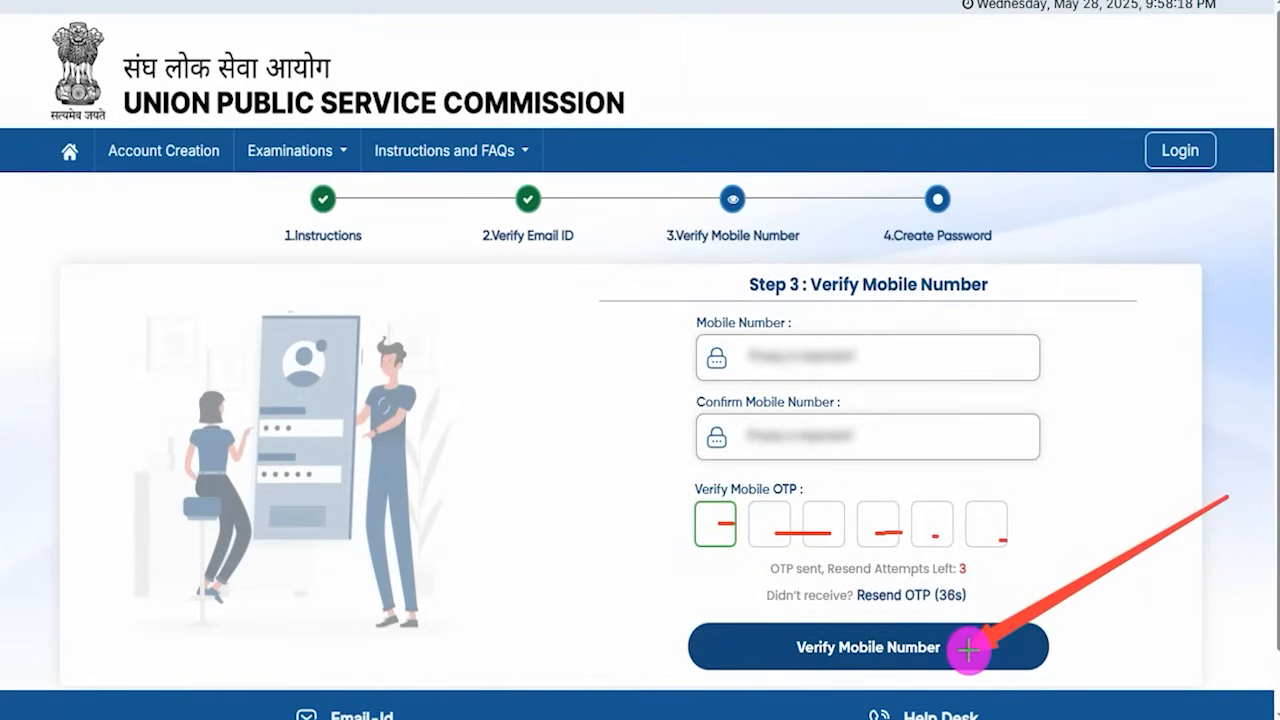
pyautogui.click(969, 651)
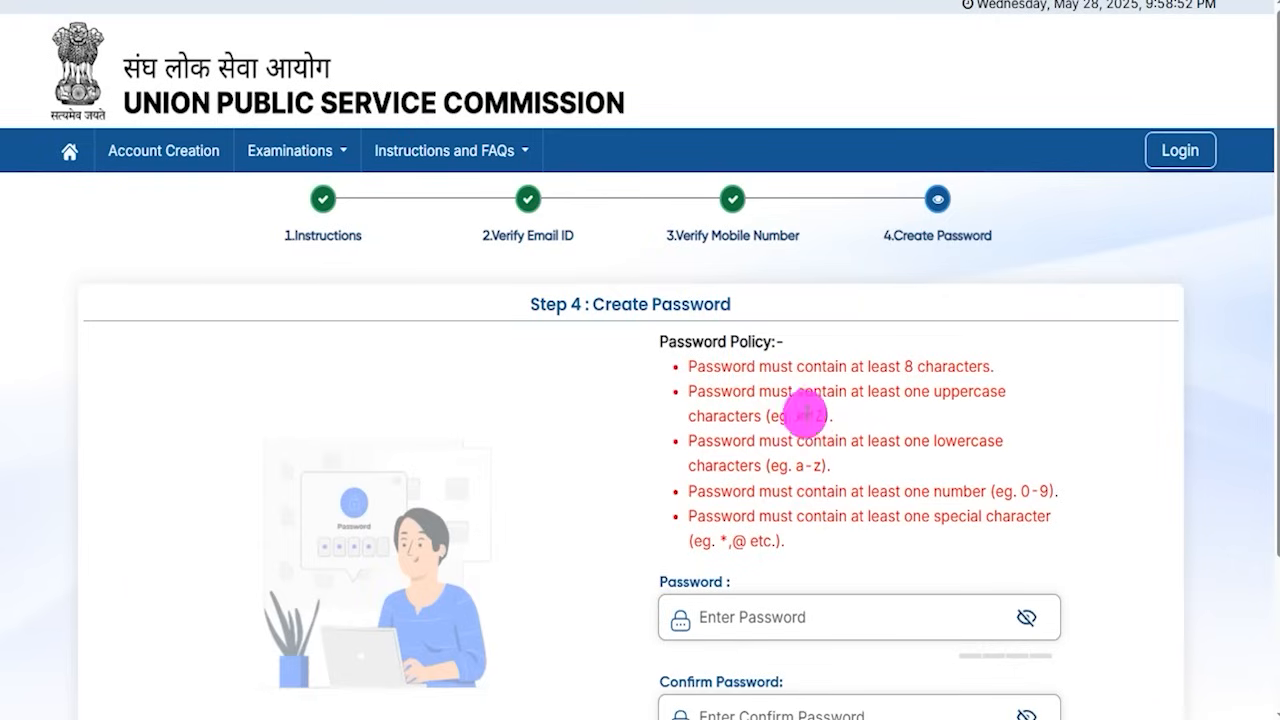
# Highlight the password policy rules on length, uppercase, lowercase, number and special characters in Step 4
pyautogui.moveTo(697, 366); pyautogui.dragTo(933, 366)
pyautogui.moveTo(698, 391); pyautogui.dragTo(795, 541)
pyautogui.scroll(-1, 837, 420)
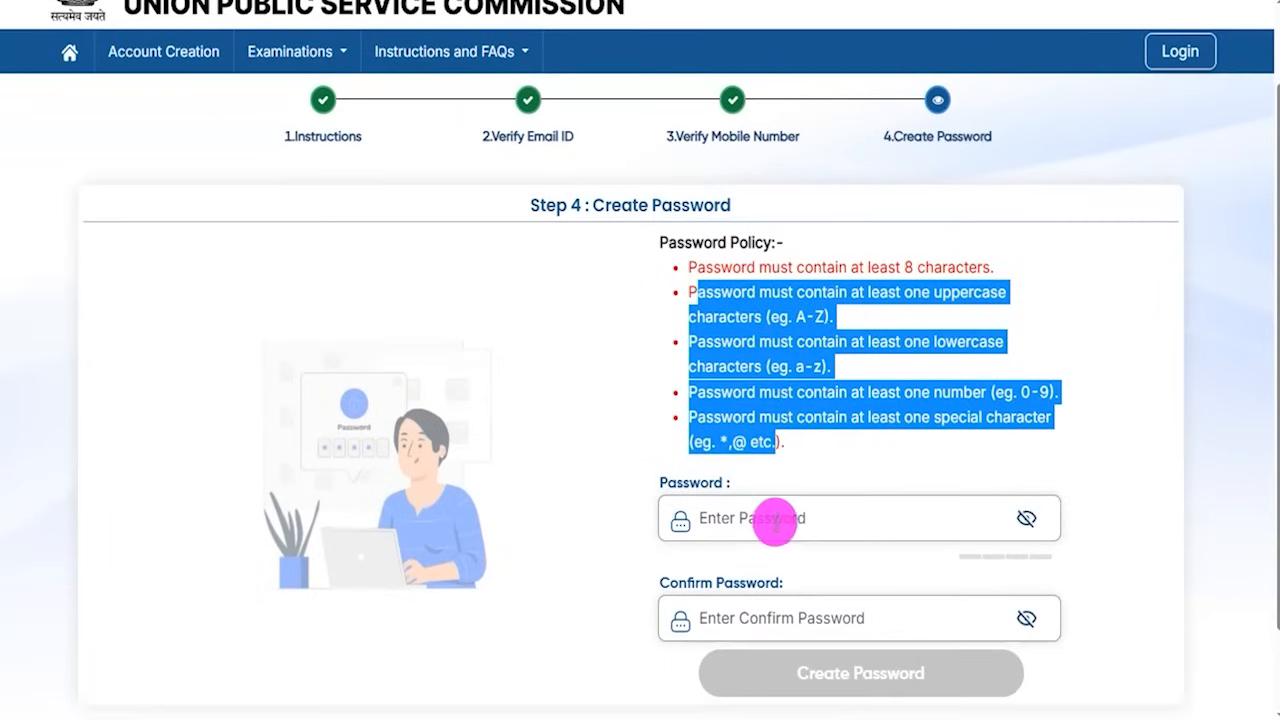
# Make the Password field's text visible and enter an account password that satisfies every policy rule
pyautogui.click(777, 519)
pyautogui.write('P')
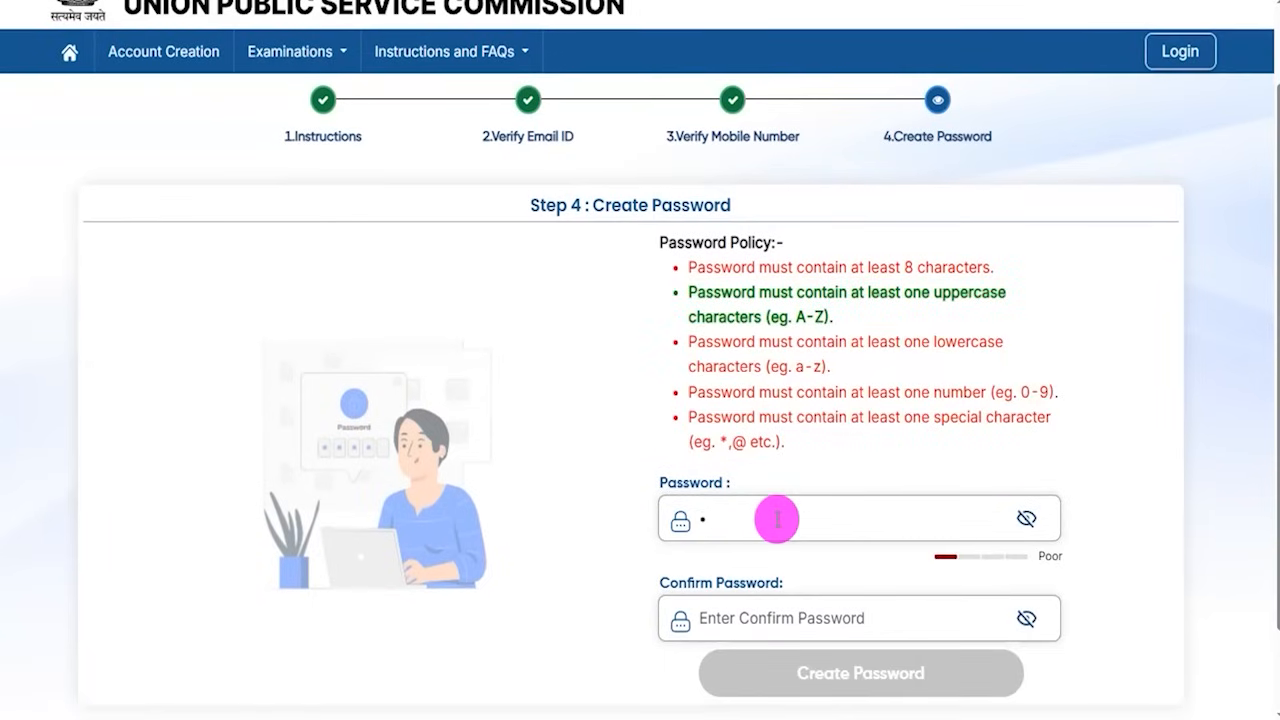
pyautogui.press('BackSpace')
pyautogui.click(1026, 518)
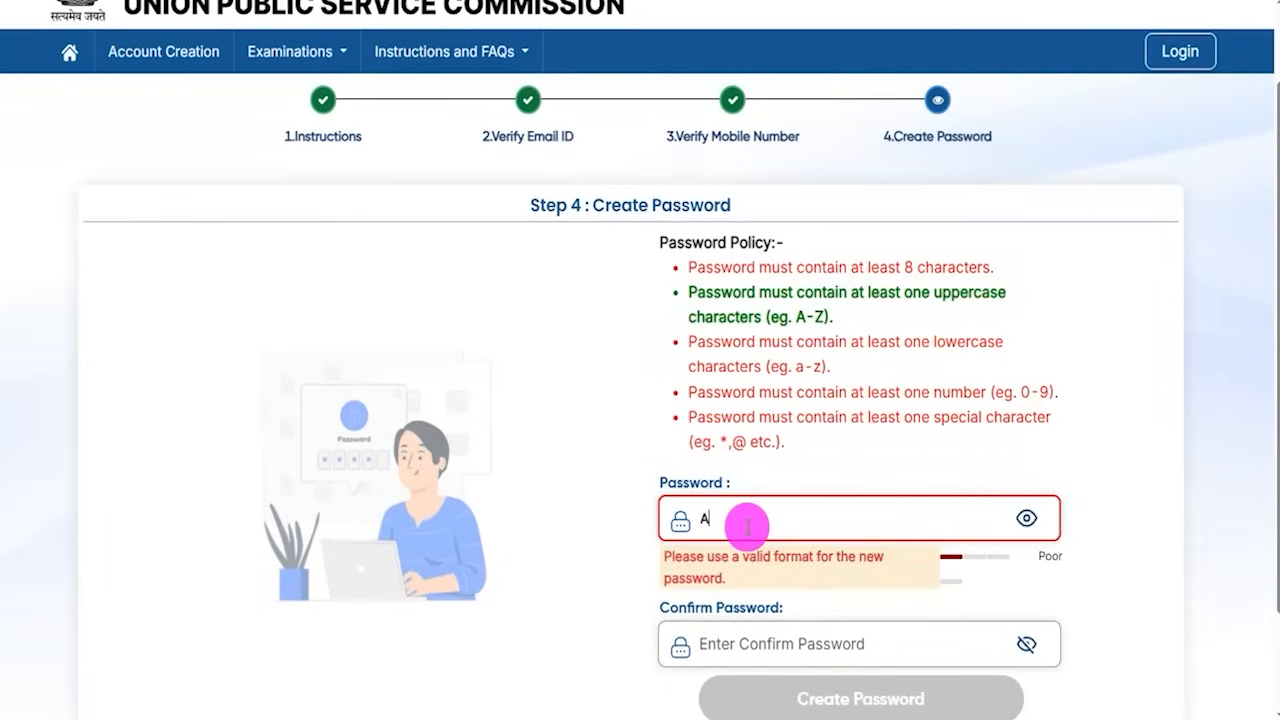
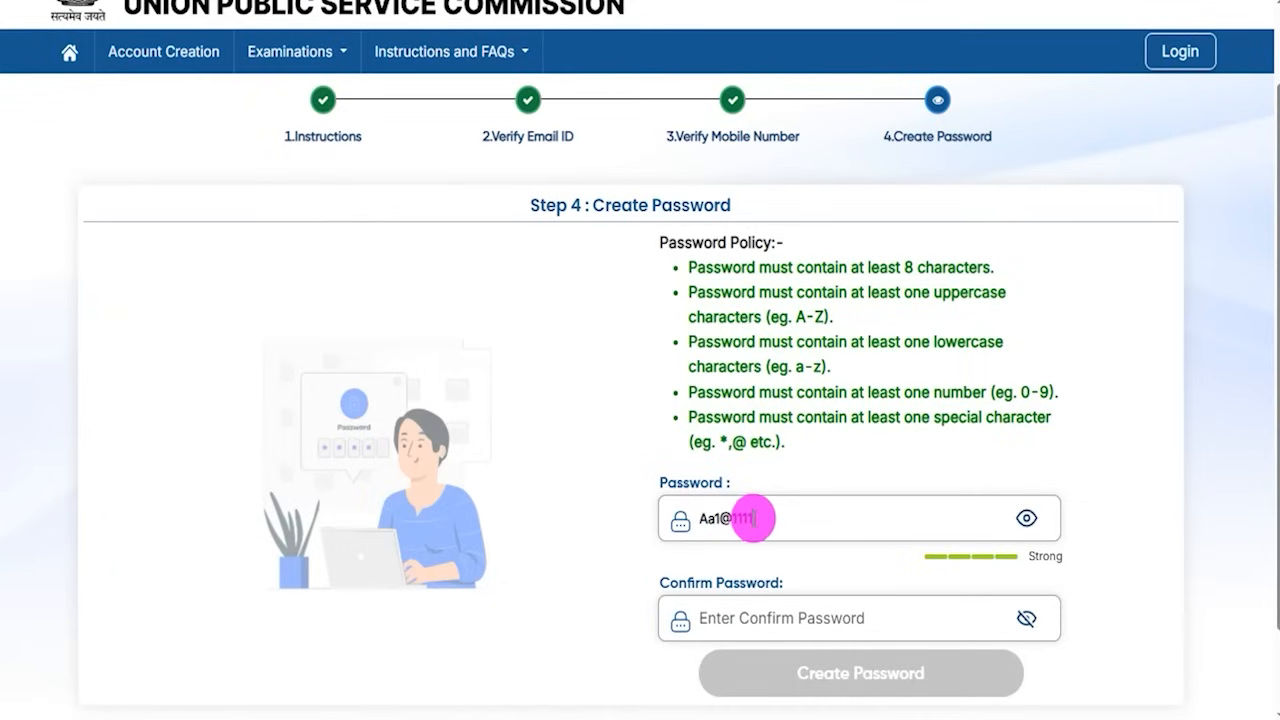
# Highlight the entered password and the Confirm Password label, and submit the password to create the account
pyautogui.moveTo(763, 517); pyautogui.dragTo(711, 517)
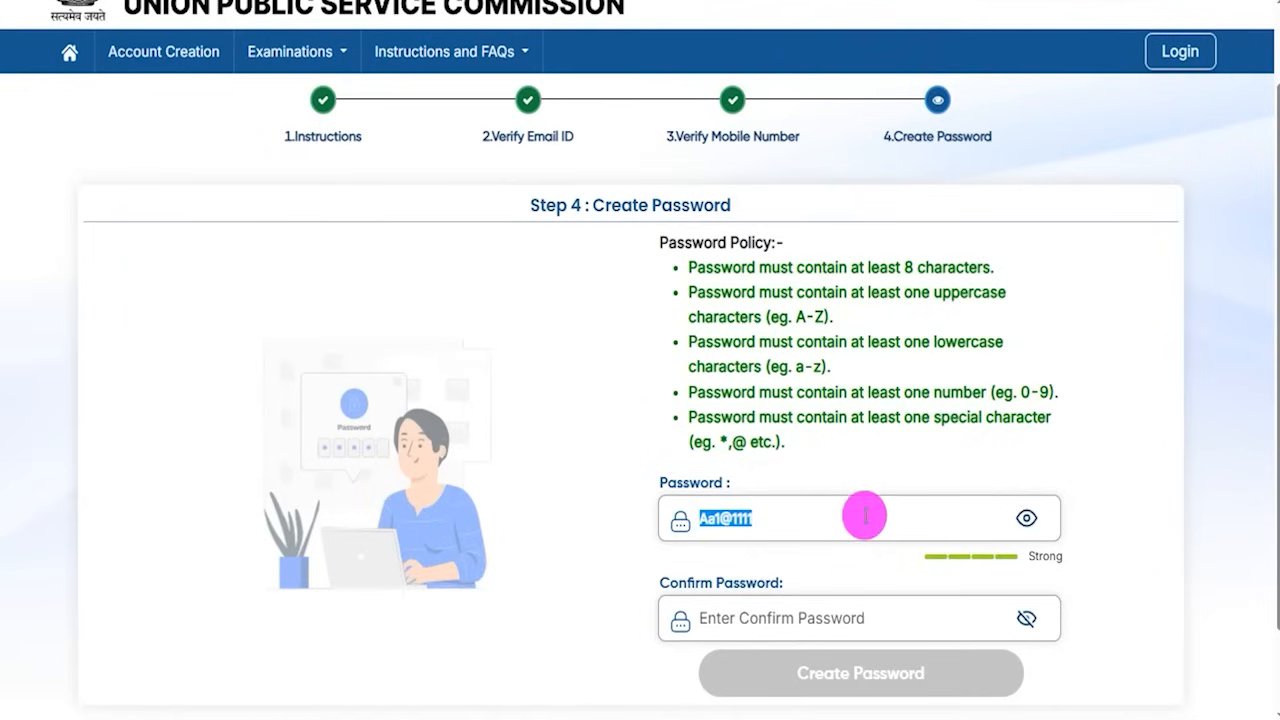
pyautogui.moveTo(677, 582); pyautogui.dragTo(745, 584)
pyautogui.click(746, 617)
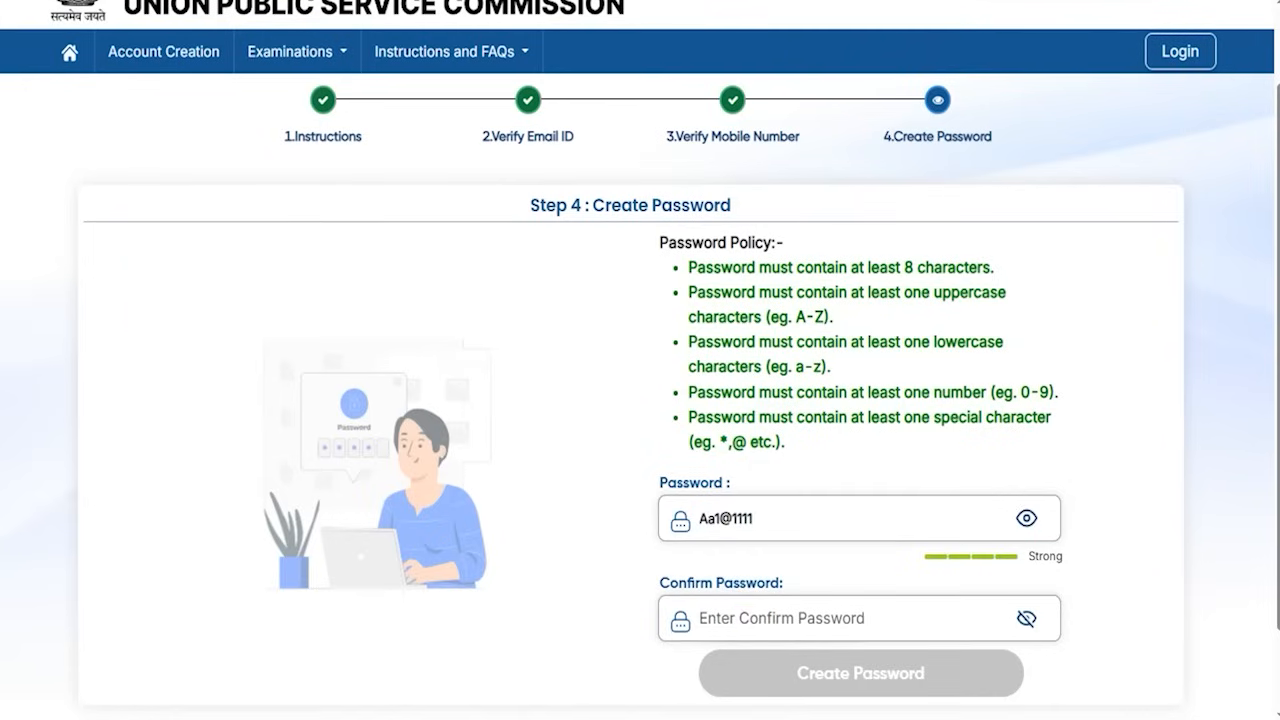
pyautogui.click(894, 654)
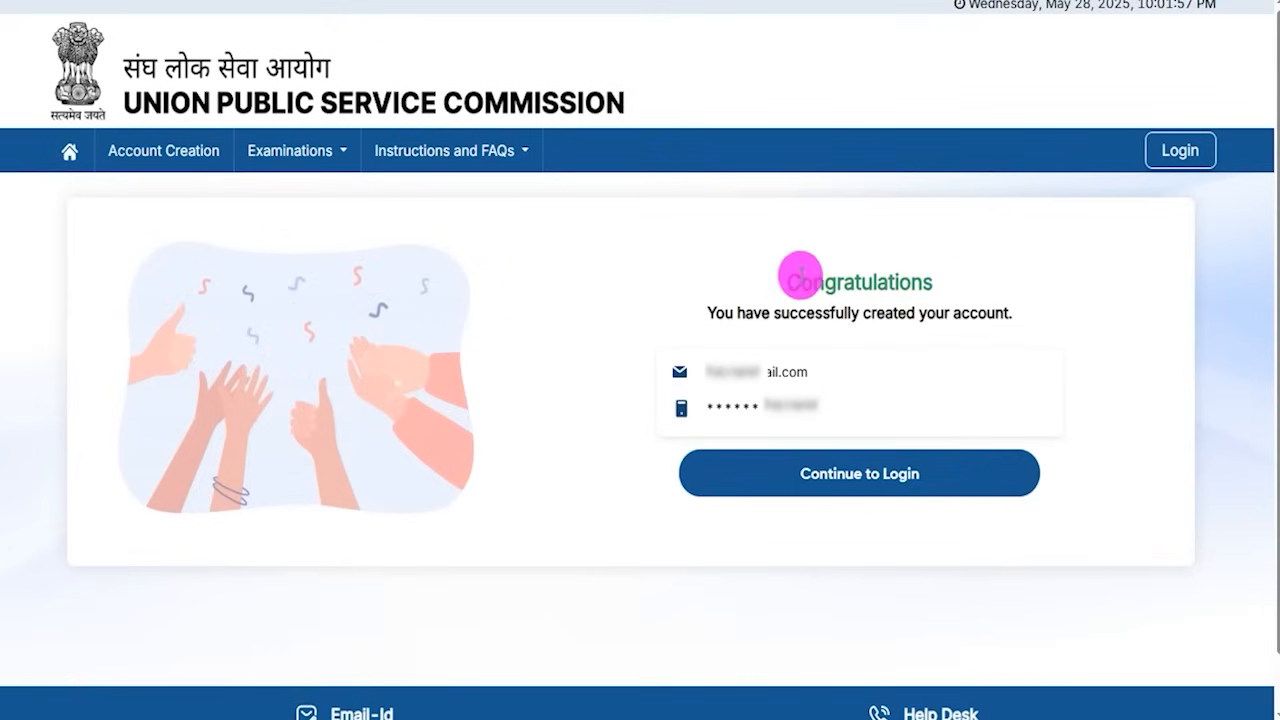
# Highlight the account creation success message and continue to the login page
pyautogui.moveTo(800, 275); pyautogui.dragTo(880, 276)
pyautogui.moveTo(747, 312); pyautogui.dragTo(927, 313)
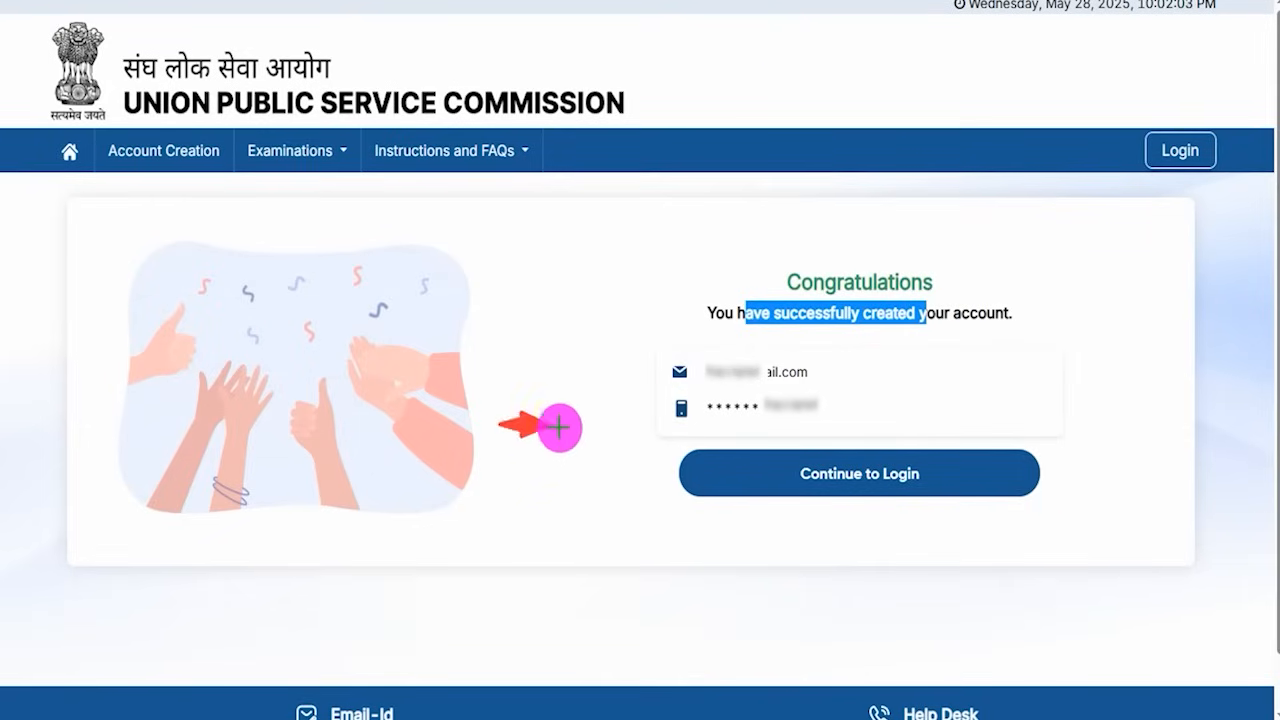
pyautogui.click(765, 471)
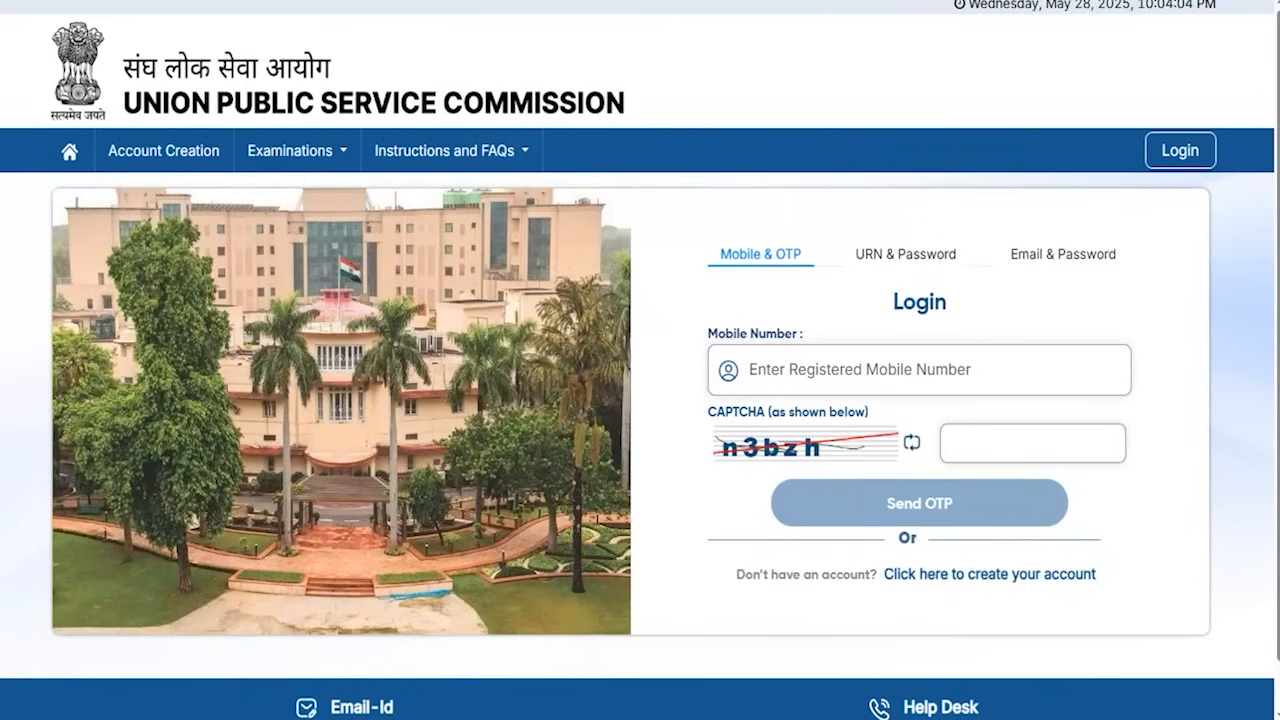
# Outline the Mobile & OTP, Email & Password and URN & Password login options, tick the first two, and clear the marks
pyautogui.moveTo(688, 217); pyautogui.dragTo(822, 282)
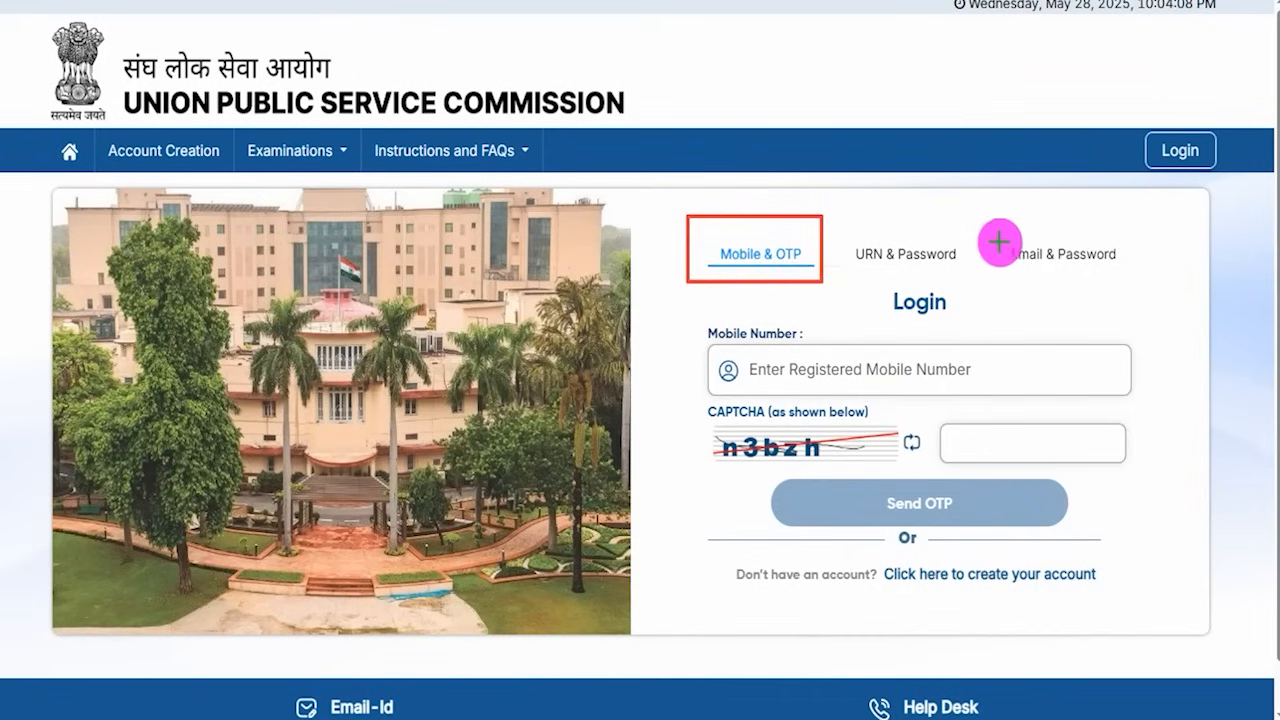
pyautogui.moveTo(990, 211)
pyautogui.mouseDown()
pyautogui.moveTo(1080, 274)
pyautogui.moveTo(1132, 286)
pyautogui.mouseUp()
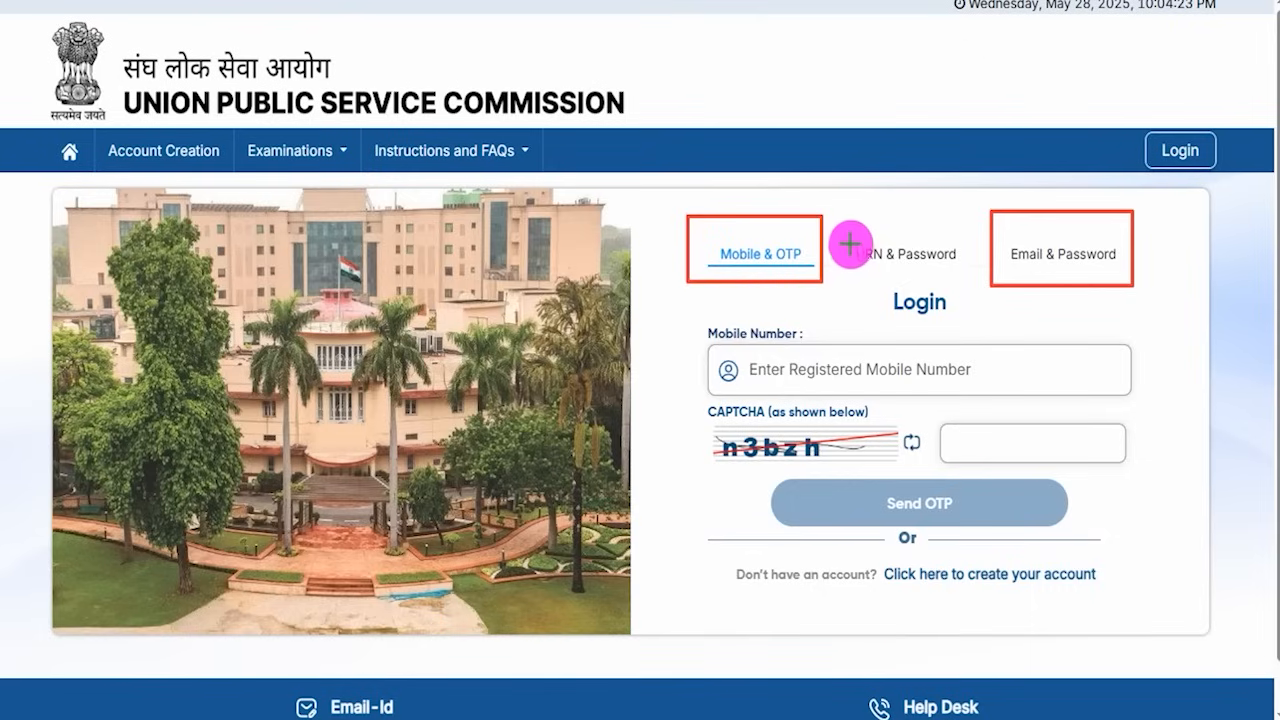
pyautogui.moveTo(841, 219)
pyautogui.mouseDown()
pyautogui.moveTo(943, 271)
pyautogui.moveTo(963, 267)
pyautogui.mouseUp()
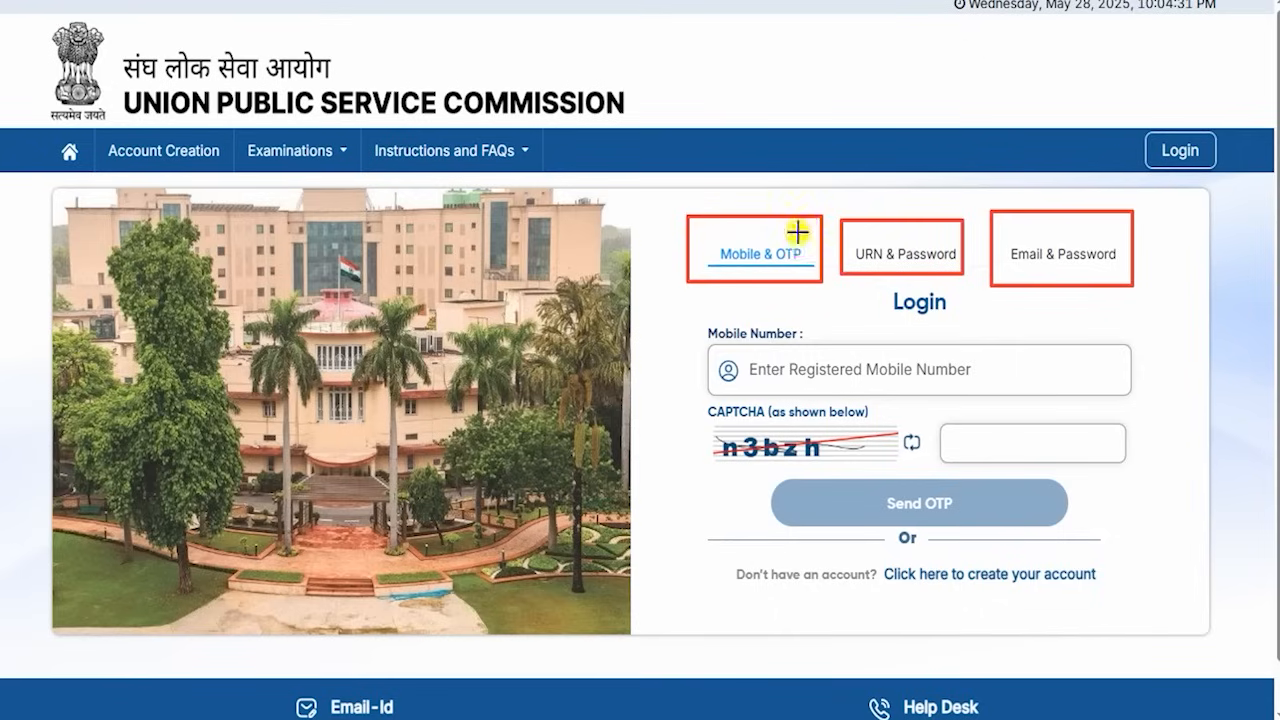
pyautogui.moveTo(812, 231); pyautogui.dragTo(831, 191)
pyautogui.moveTo(1108, 237); pyautogui.dragTo(1143, 206)
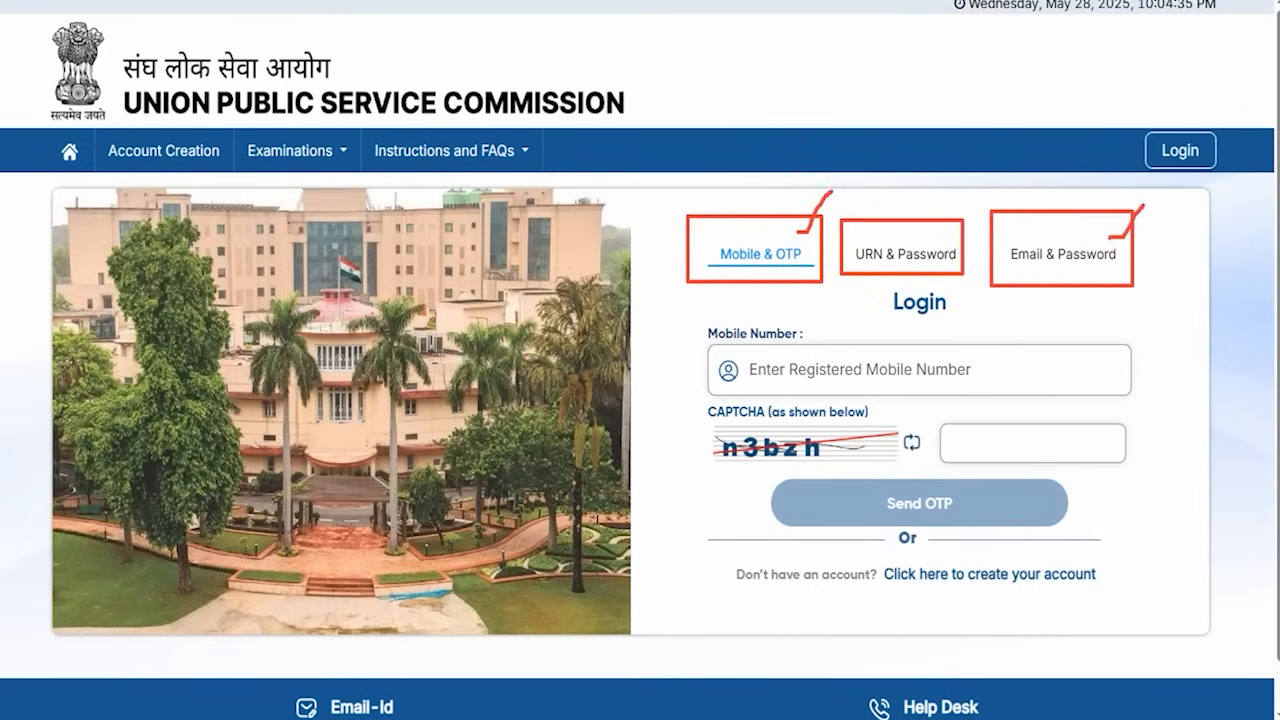
pyautogui.press('Escape')
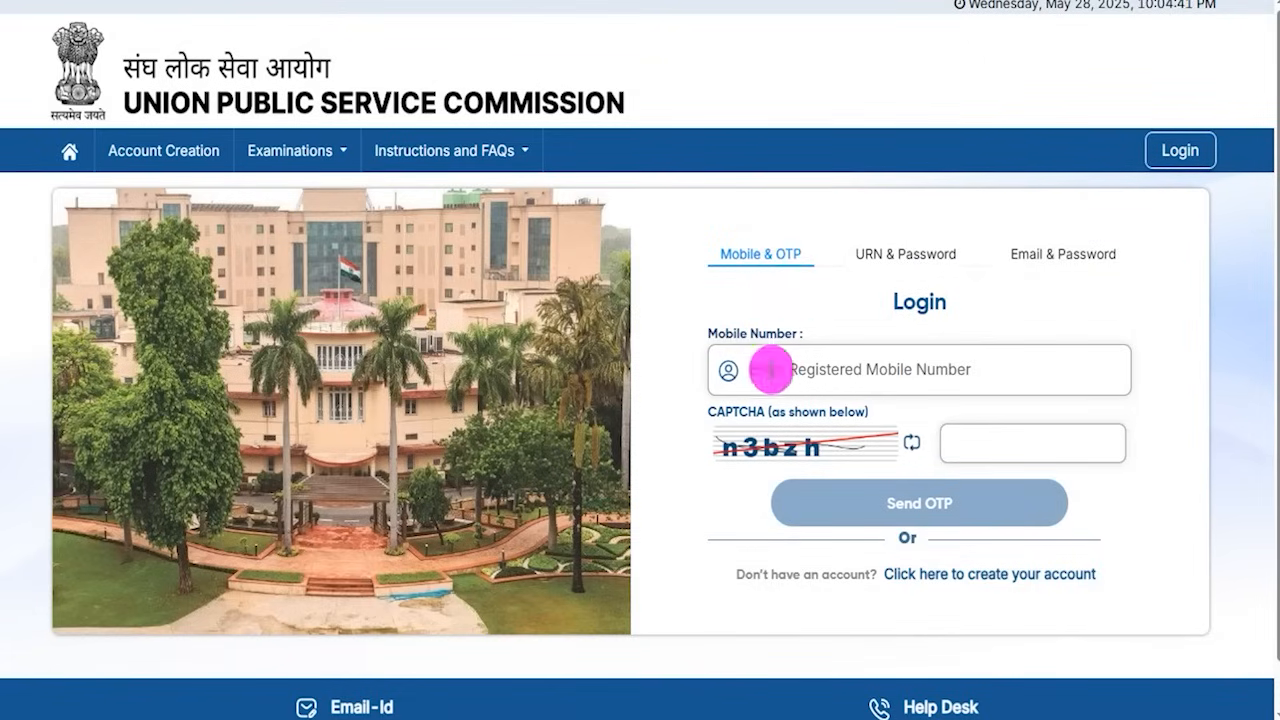
# Mark the registered mobile number field, the CAPTCHA and Send OTP in the Mobile & OTP login form
pyautogui.moveTo(914, 370)
pyautogui.mouseDown()
pyautogui.moveTo(943, 363)
pyautogui.moveTo(964, 336)
pyautogui.mouseUp()
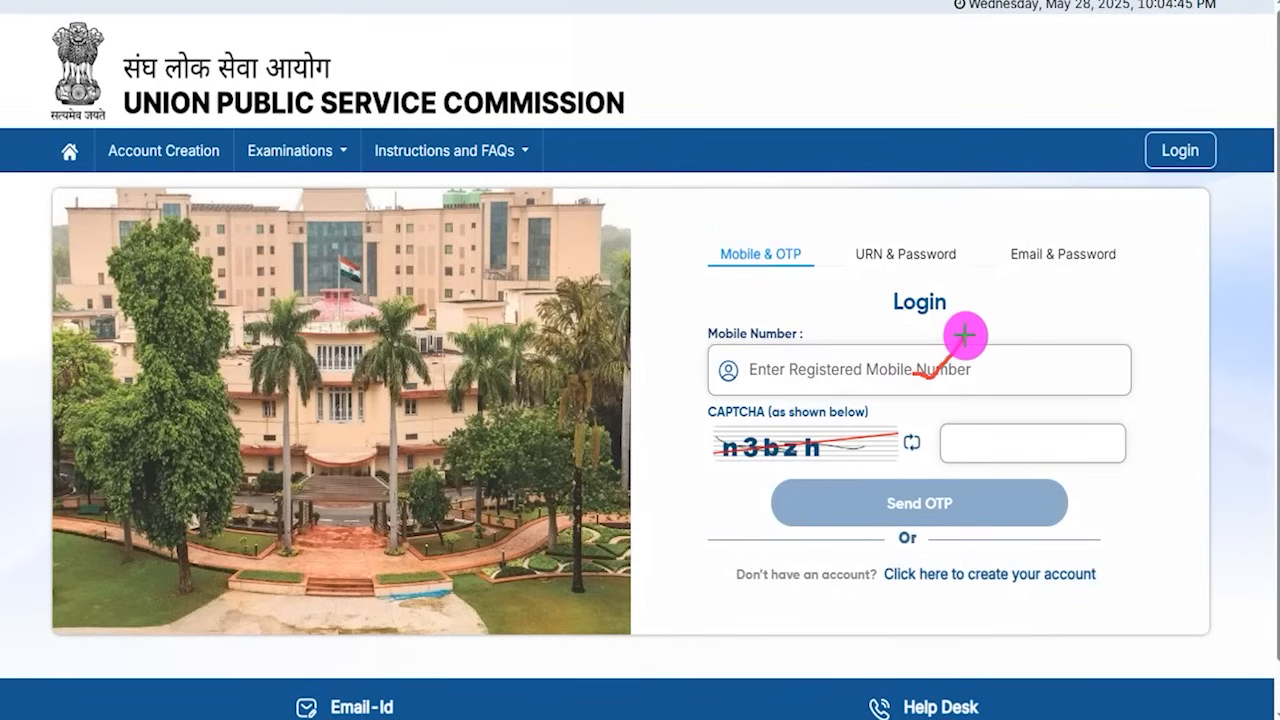
pyautogui.moveTo(762, 466); pyautogui.dragTo(842, 463)
pyautogui.moveTo(1061, 444); pyautogui.dragTo(1112, 398)
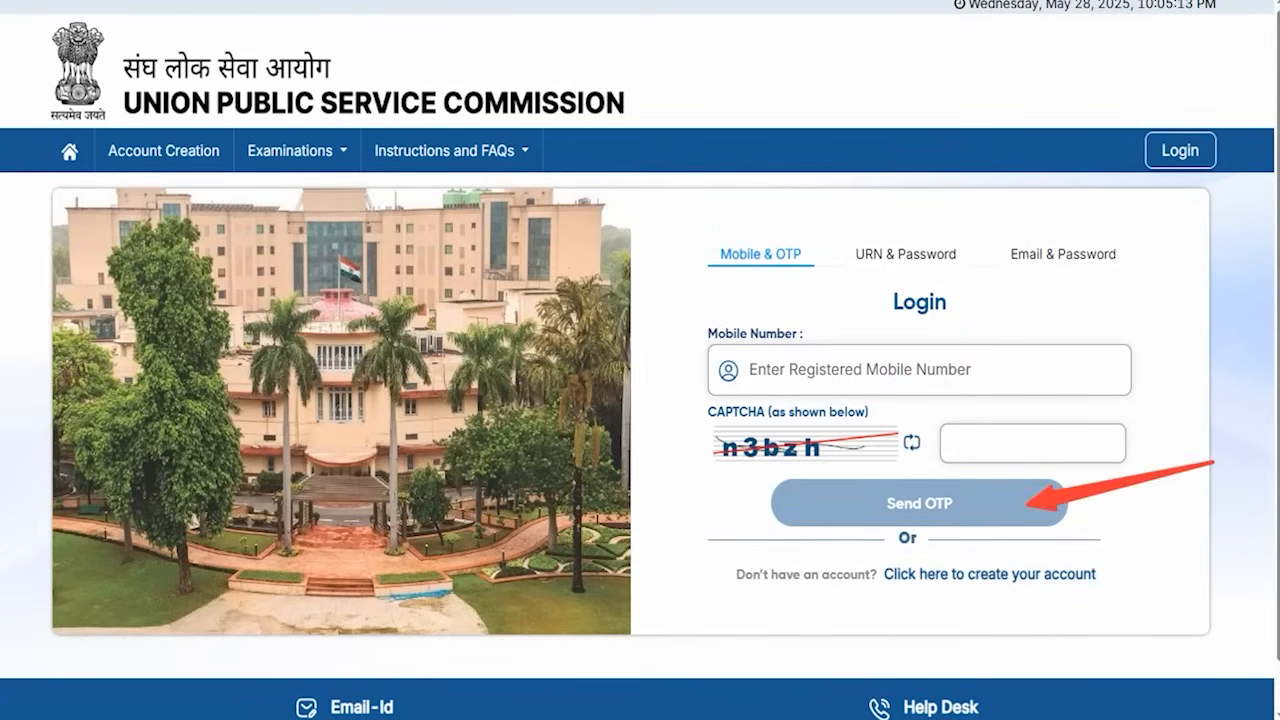
pyautogui.hotkey('ctrl', 'z')
pyautogui.moveTo(1217, 465); pyautogui.dragTo(1010, 501)
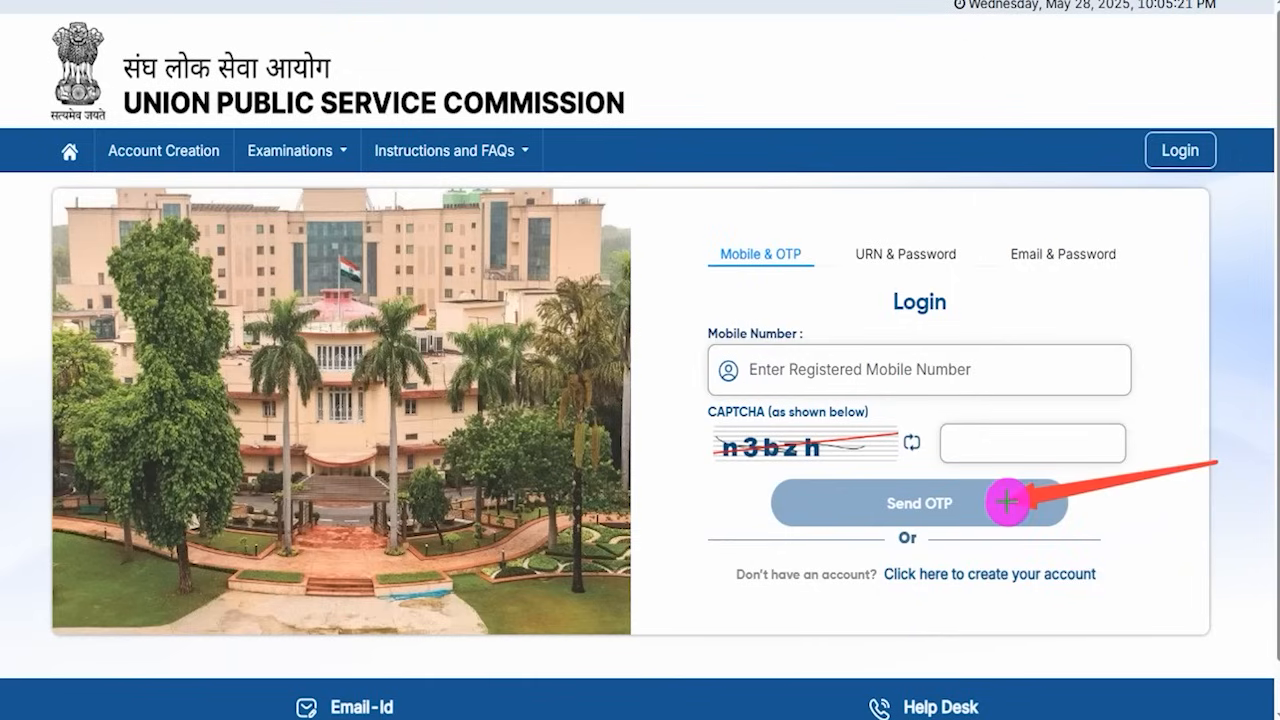
pyautogui.moveTo(1010, 501); pyautogui.dragTo(1008, 501)
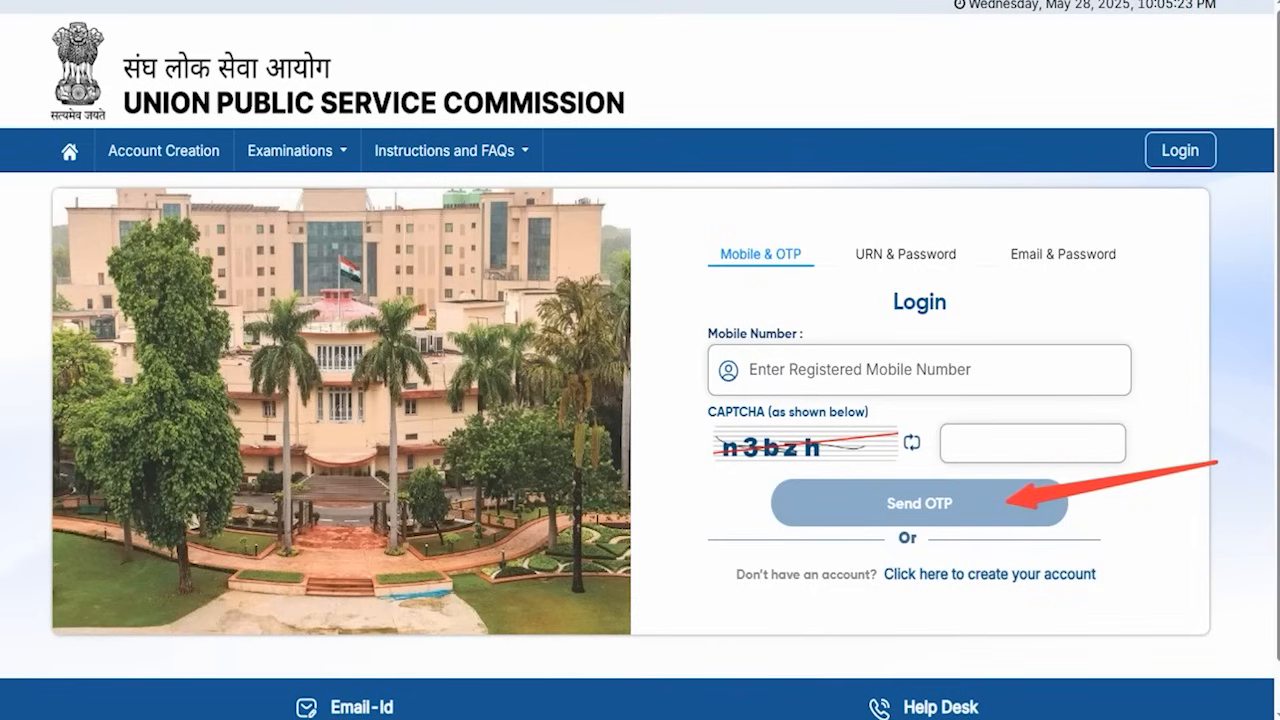
# Switch to Email & Password login and mark its email, password and CAPTCHA fields and Sign in
pyautogui.click(1050, 253)
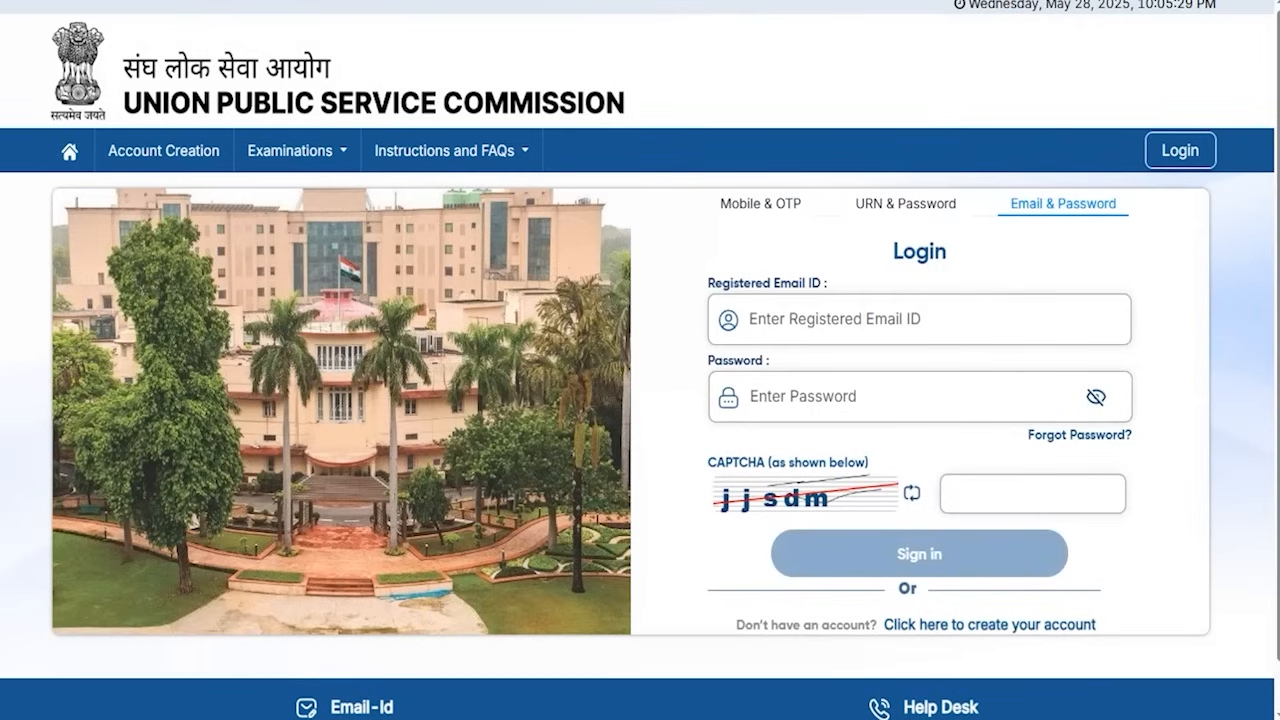
pyautogui.moveTo(929, 326); pyautogui.dragTo(965, 307)
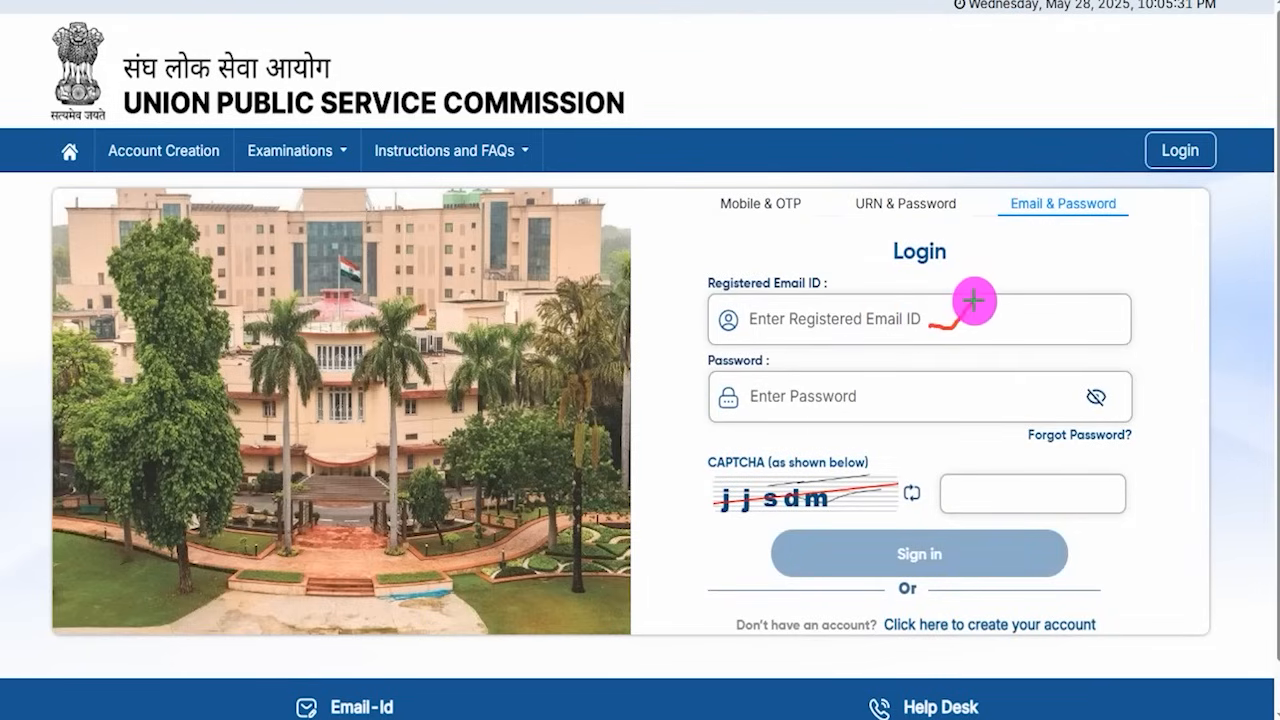
pyautogui.moveTo(904, 395); pyautogui.dragTo(940, 367)
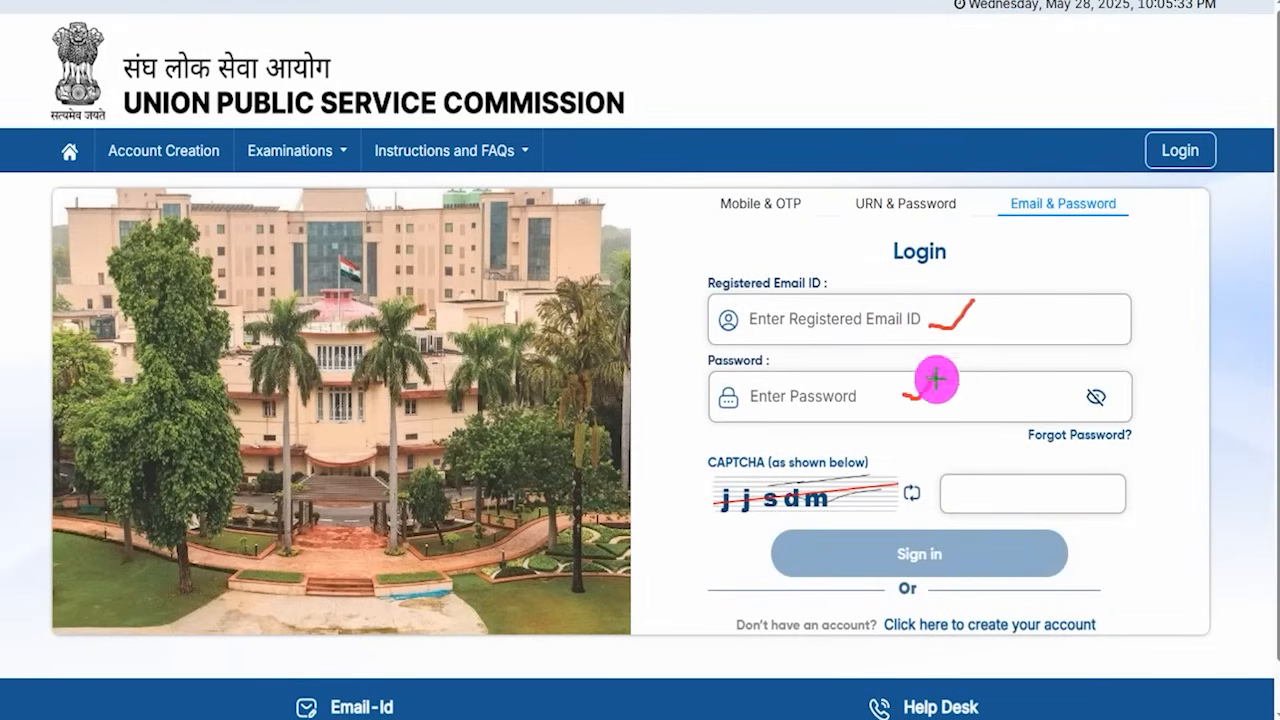
pyautogui.moveTo(760, 517); pyautogui.dragTo(822, 511)
pyautogui.moveTo(1030, 495); pyautogui.dragTo(1082, 462)
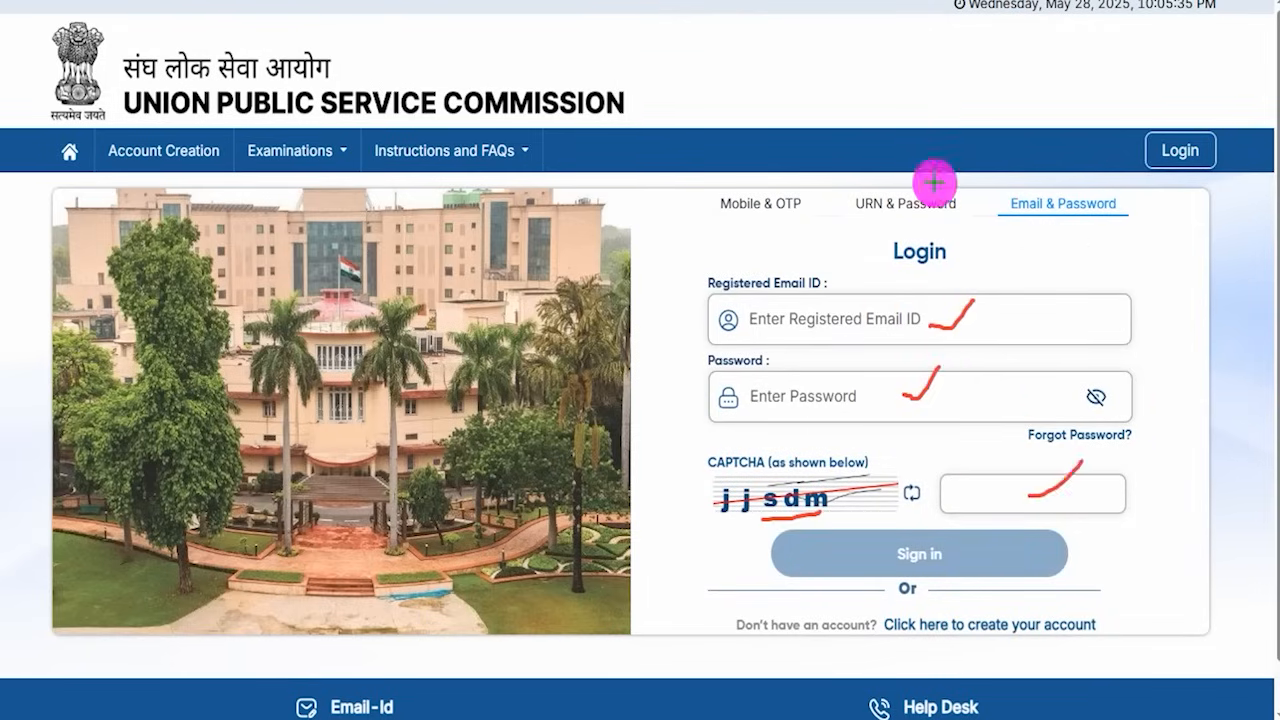
pyautogui.moveTo(1234, 494); pyautogui.dragTo(1020, 552)
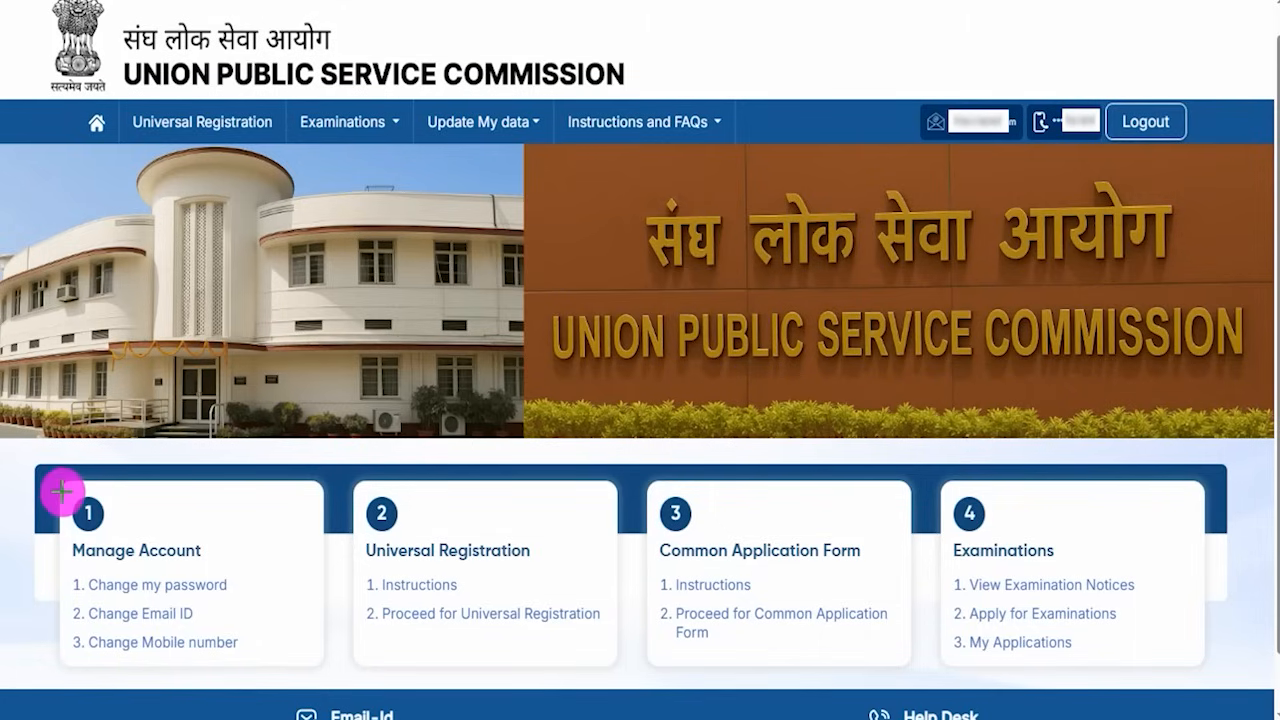
# Outline the Manage Account card, tick its password, email ID and mobile number change options, and clear the marks
pyautogui.moveTo(62, 490)
pyautogui.mouseDown()
pyautogui.moveTo(220, 566)
pyautogui.moveTo(257, 672)
pyautogui.mouseUp()
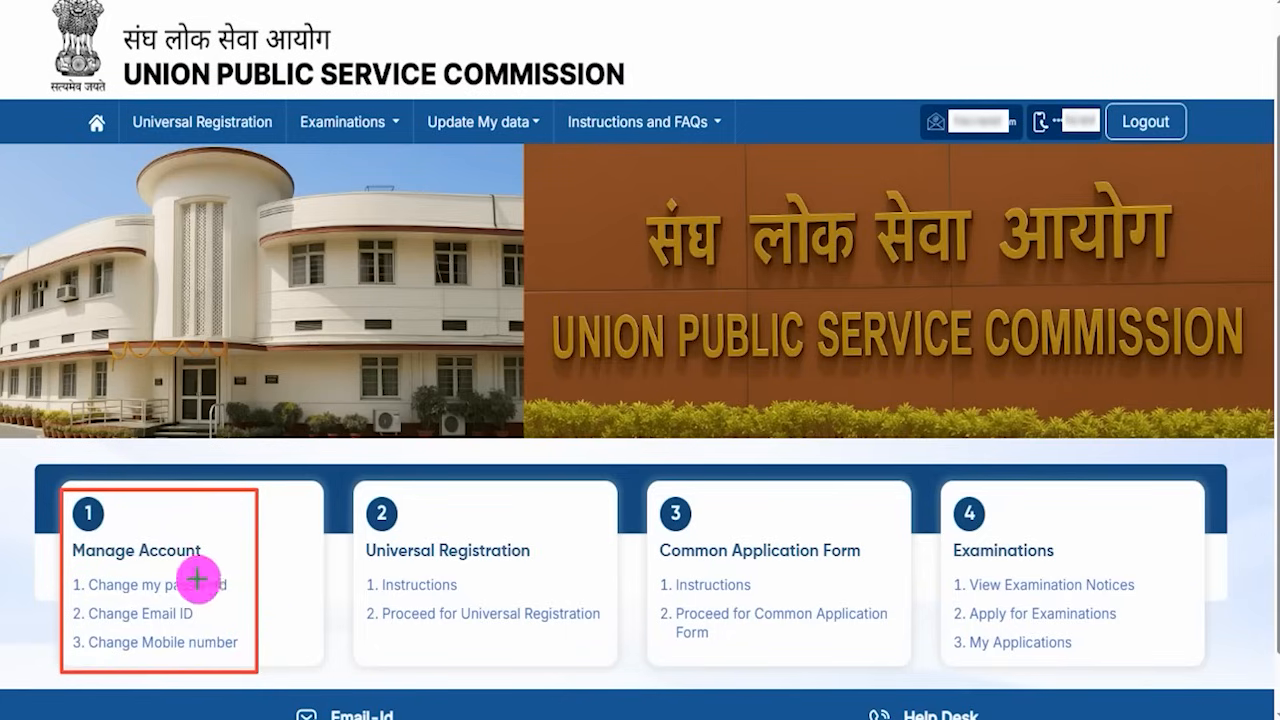
pyautogui.moveTo(229, 580); pyautogui.dragTo(251, 564)
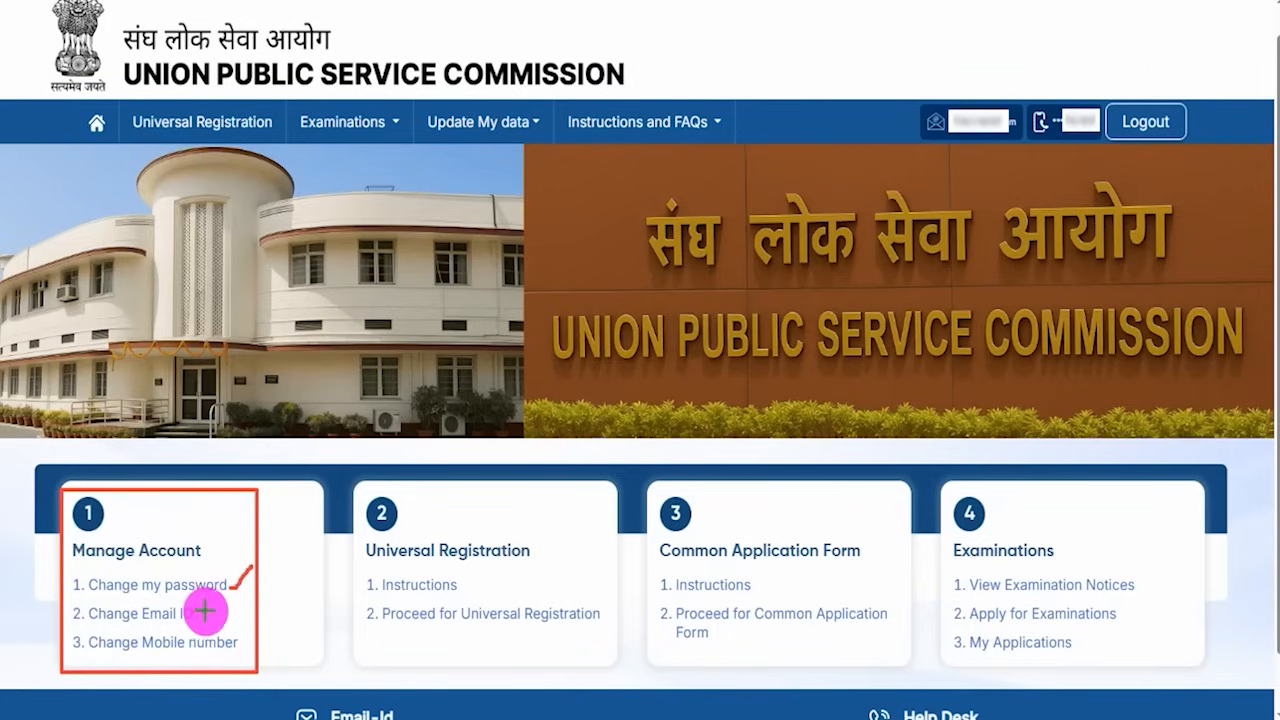
pyautogui.moveTo(200, 617); pyautogui.dragTo(232, 598)
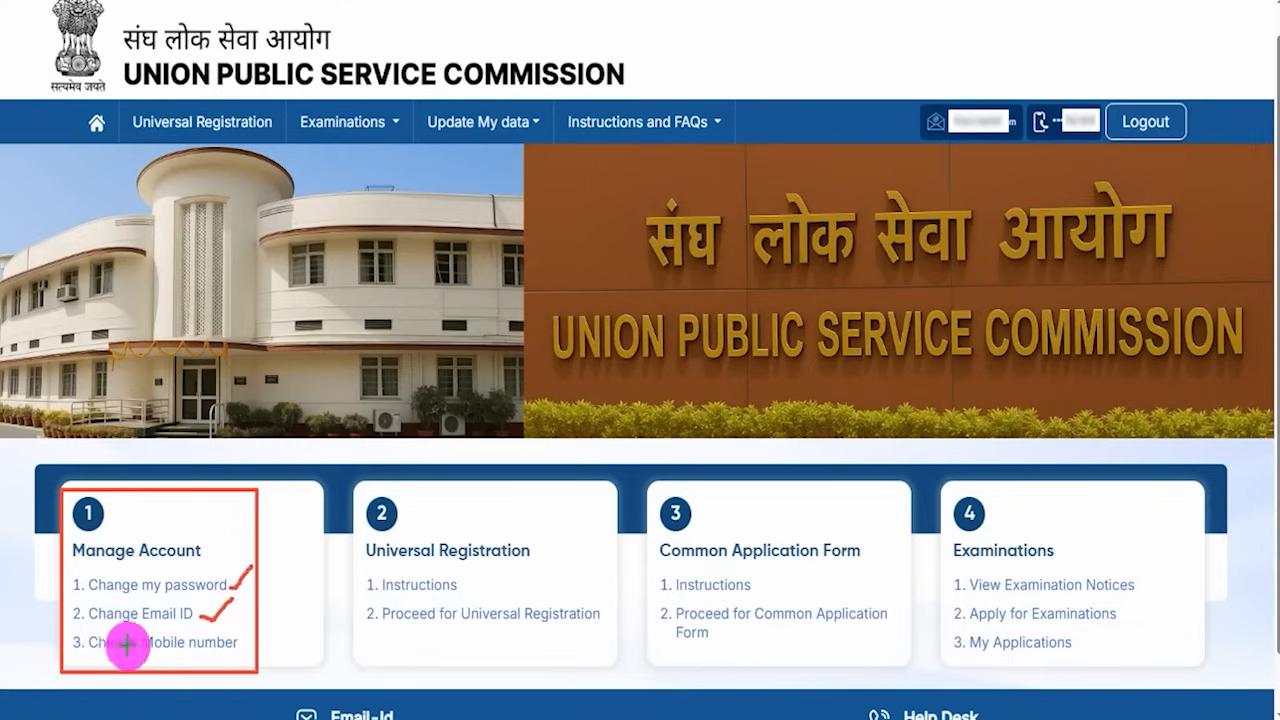
pyautogui.moveTo(238, 647); pyautogui.dragTo(268, 624)
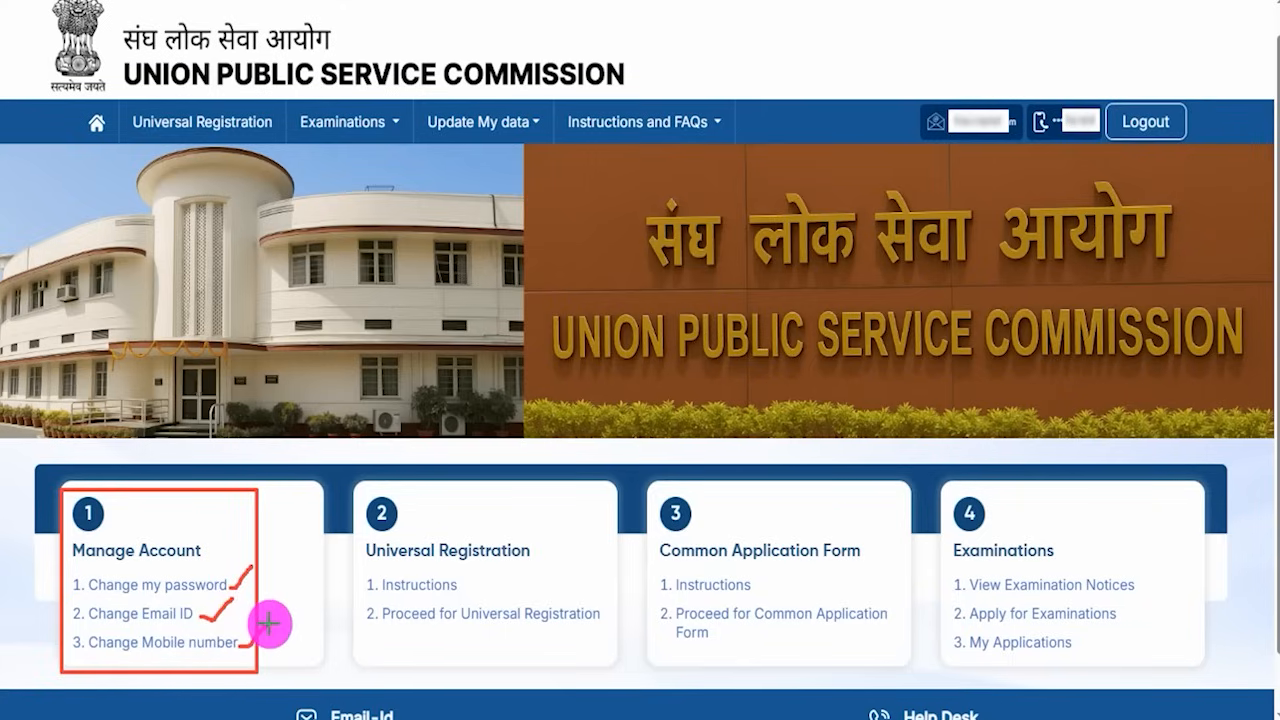
pyautogui.click(906, 1)
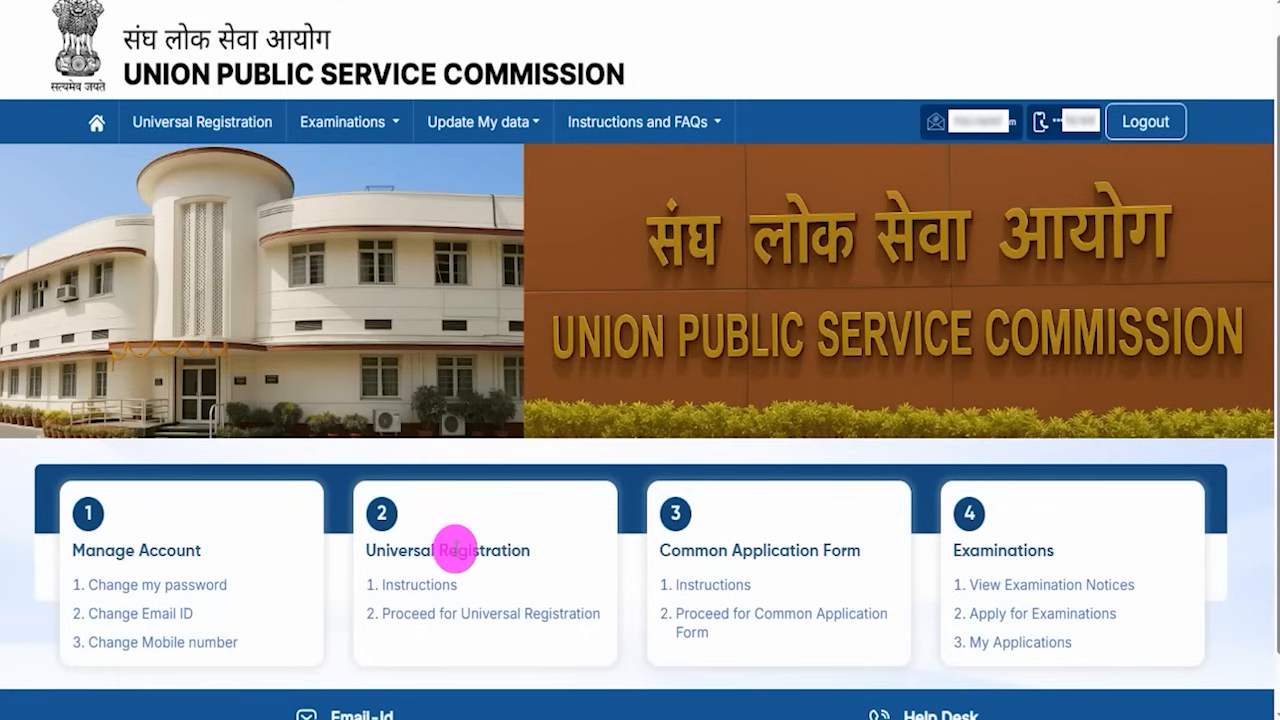
# Highlight the Universal Registration heading and open its Instructions
pyautogui.moveTo(376, 547); pyautogui.dragTo(509, 550)
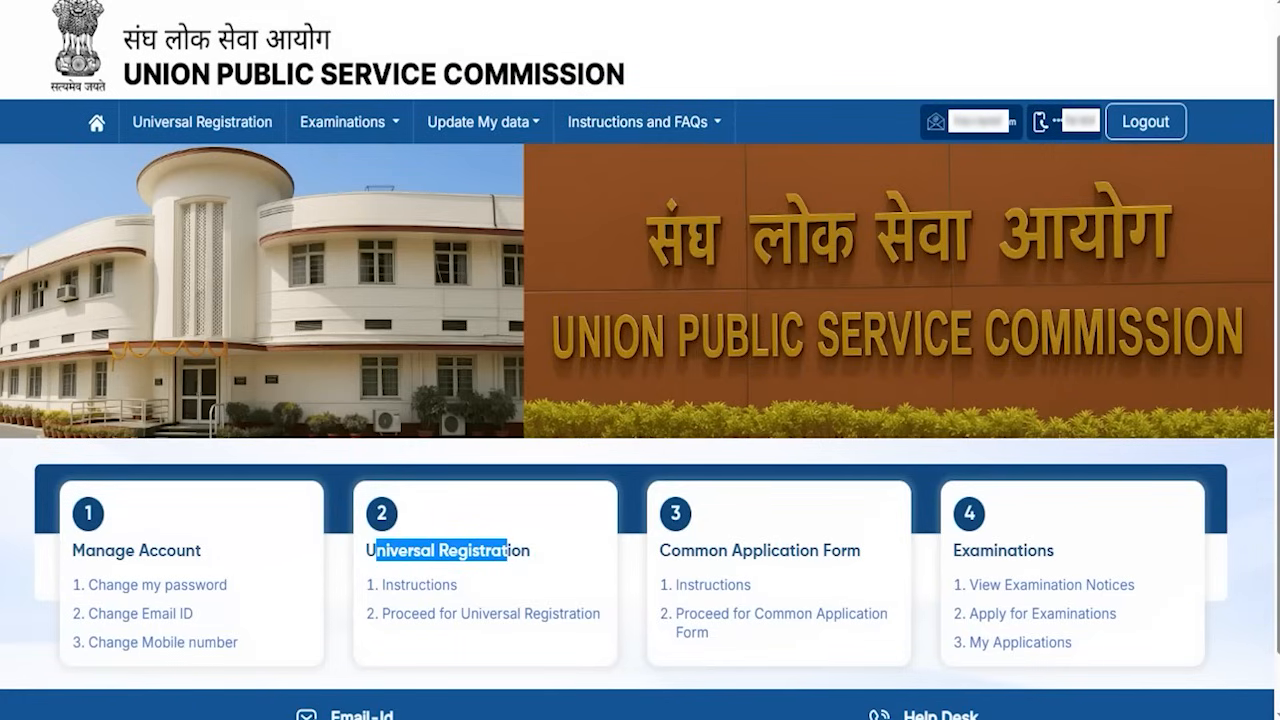
pyautogui.moveTo(347, 569); pyautogui.dragTo(467, 598)
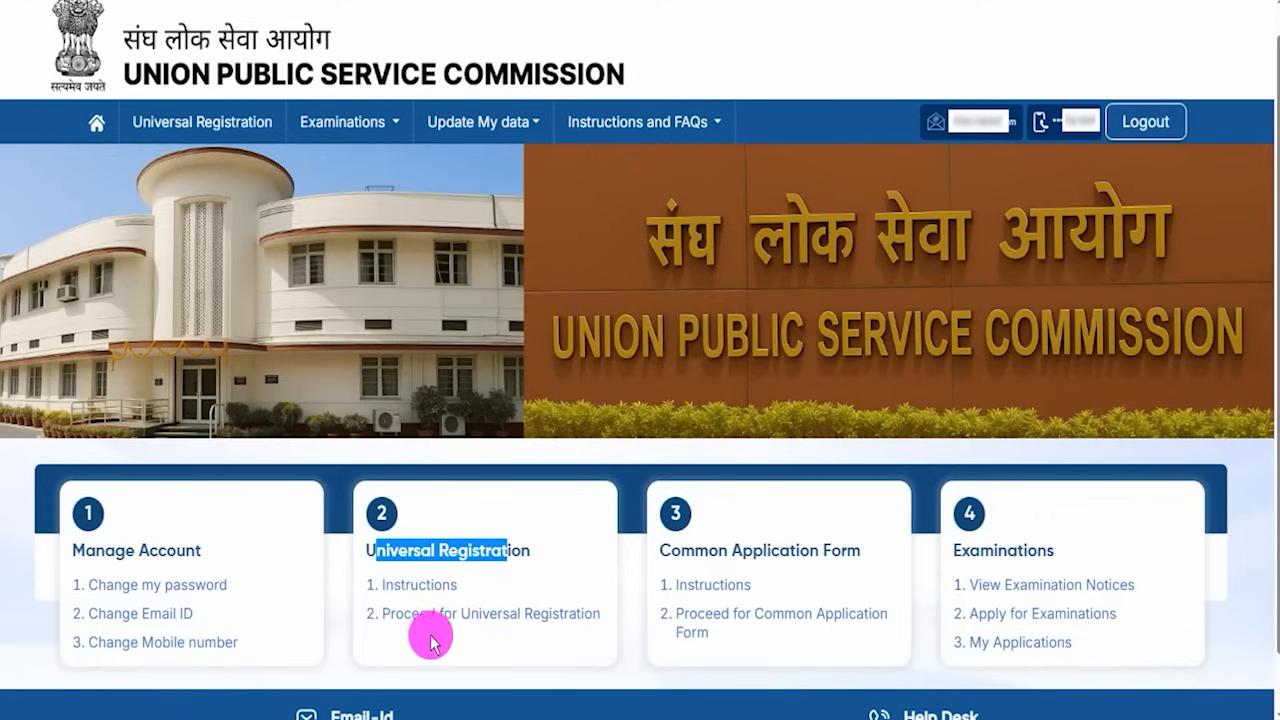
pyautogui.click(437, 590)
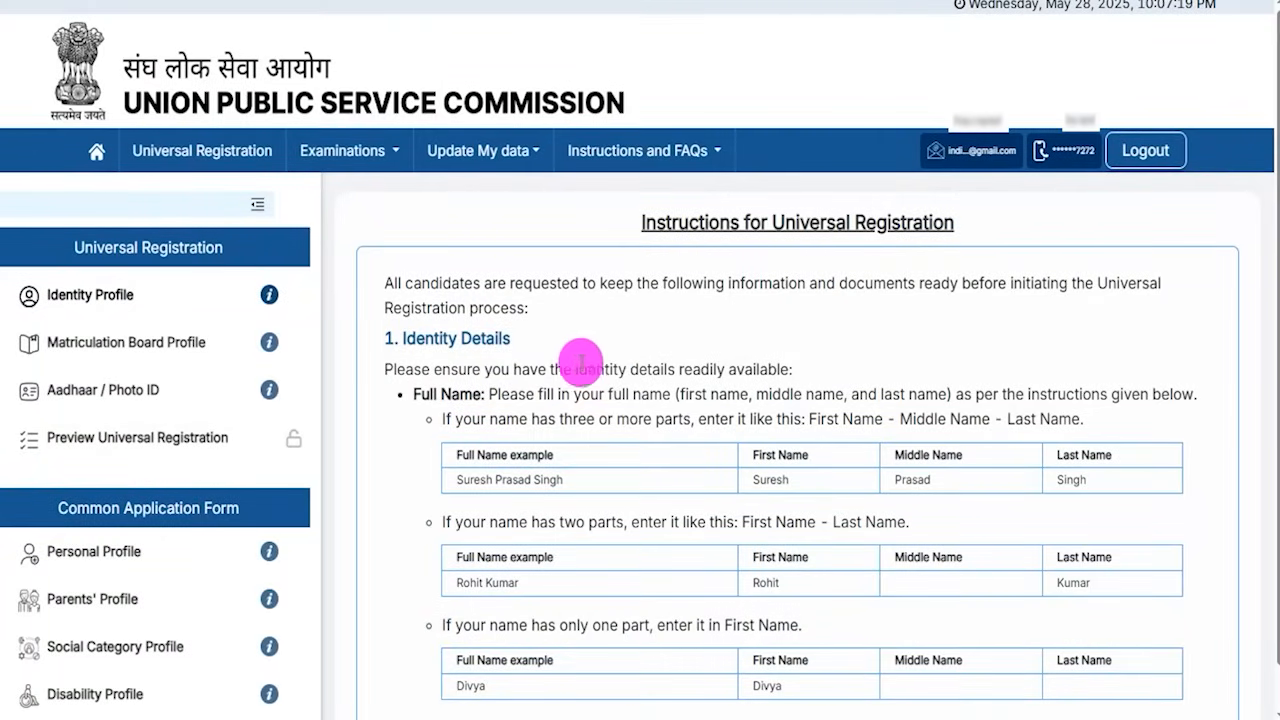
# Review the Universal Registration instructions on identity, matriculation and Aadhaar details, and proceed to Universal Registration
pyautogui.moveTo(547, 368); pyautogui.dragTo(592, 364)
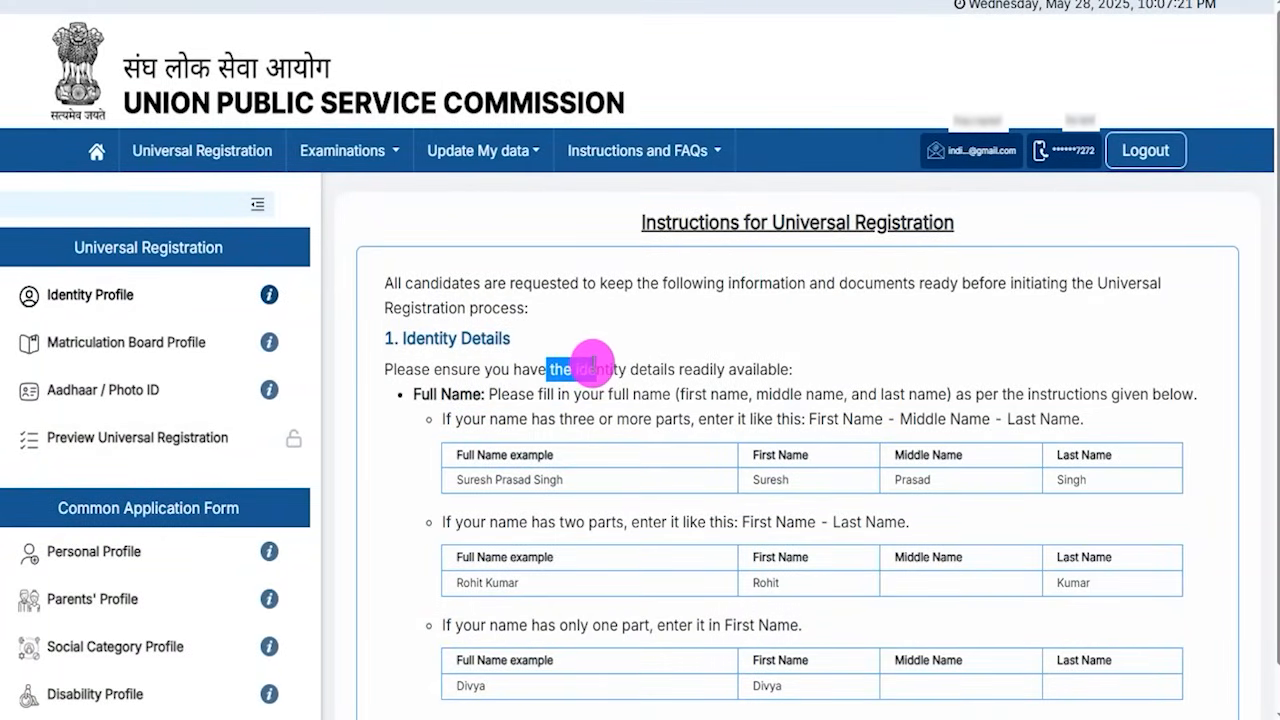
pyautogui.moveTo(656, 222); pyautogui.dragTo(752, 220)
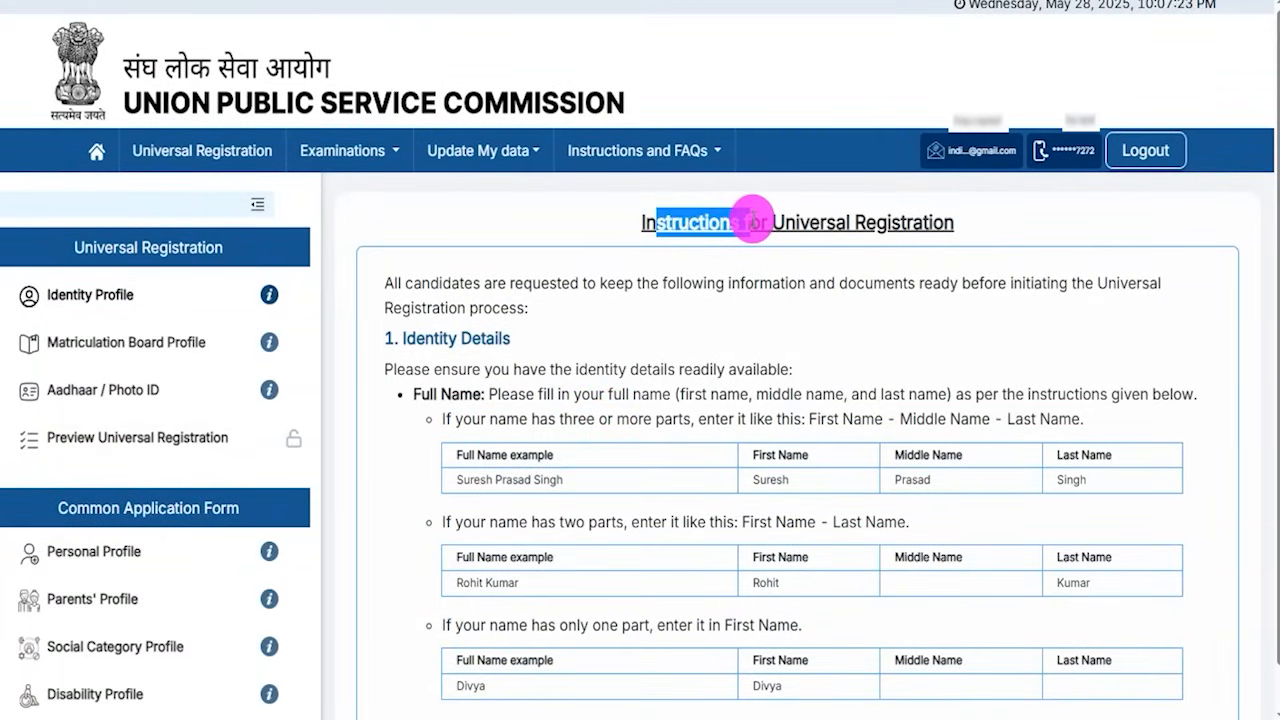
pyautogui.moveTo(482, 283); pyautogui.dragTo(622, 282)
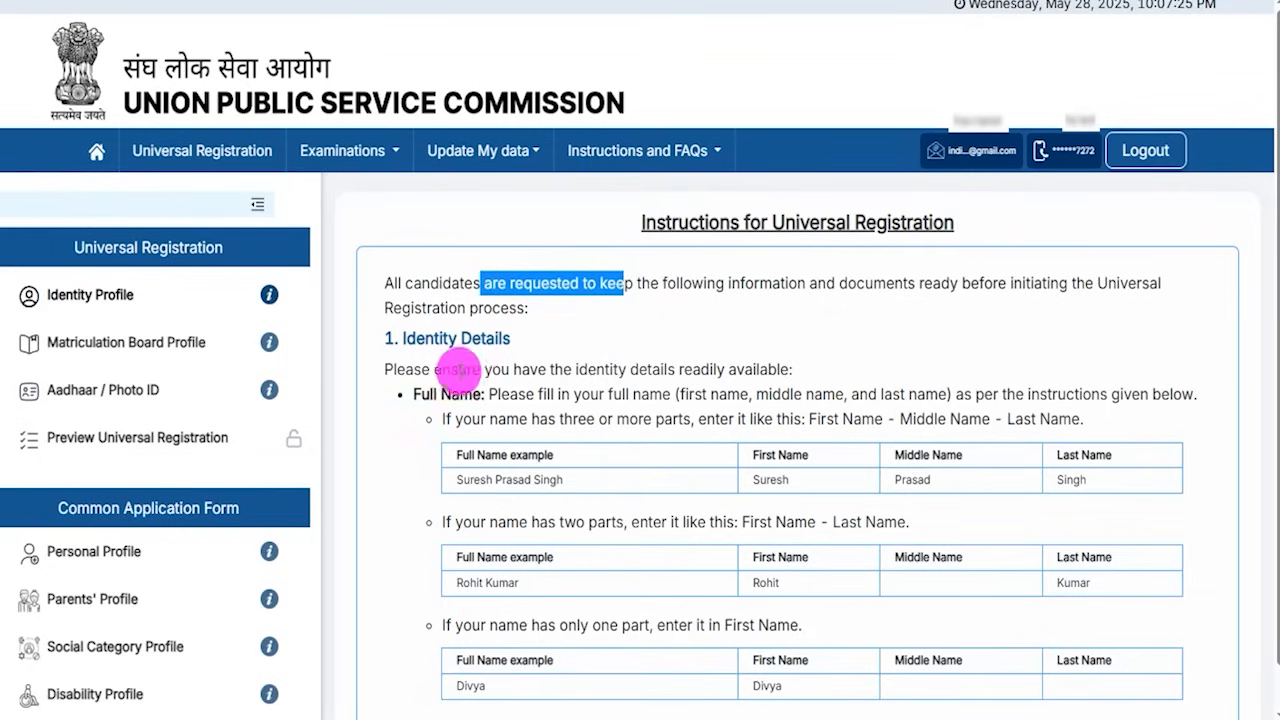
pyautogui.moveTo(460, 371); pyautogui.dragTo(579, 378)
pyautogui.moveTo(690, 424); pyautogui.dragTo(706, 504)
pyautogui.click(709, 507)
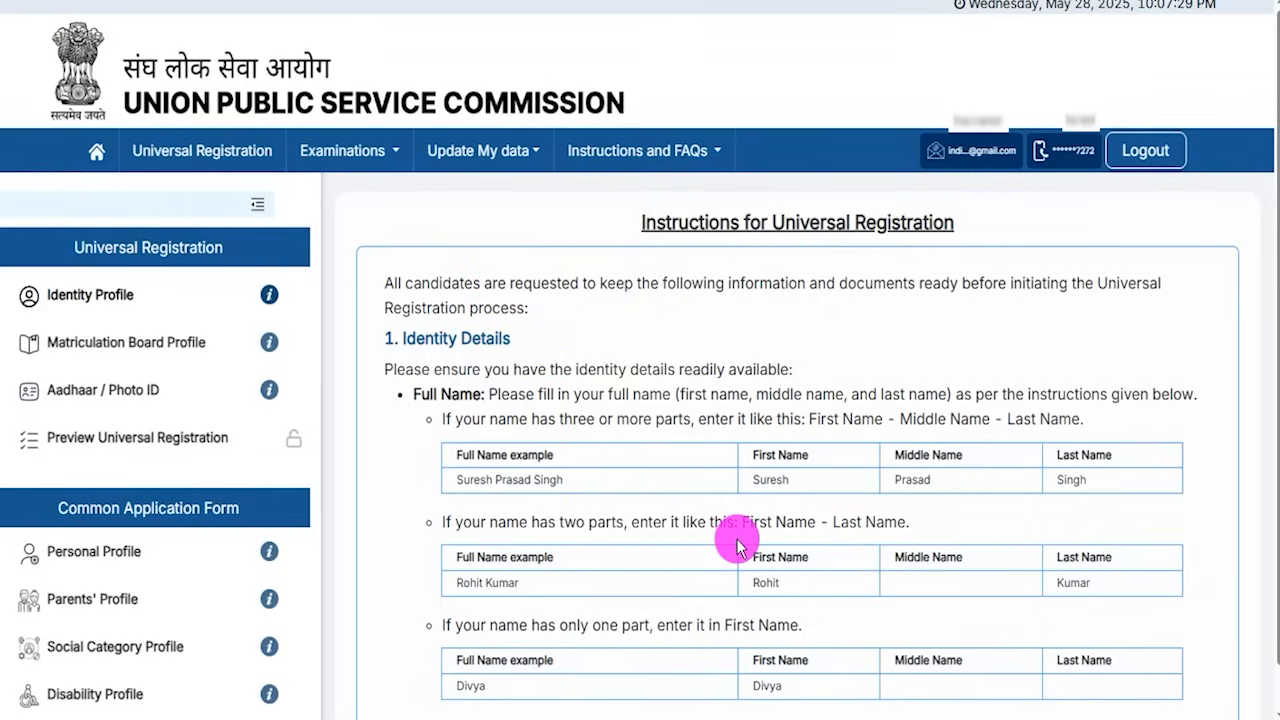
pyautogui.scroll(-8, 737, 534)
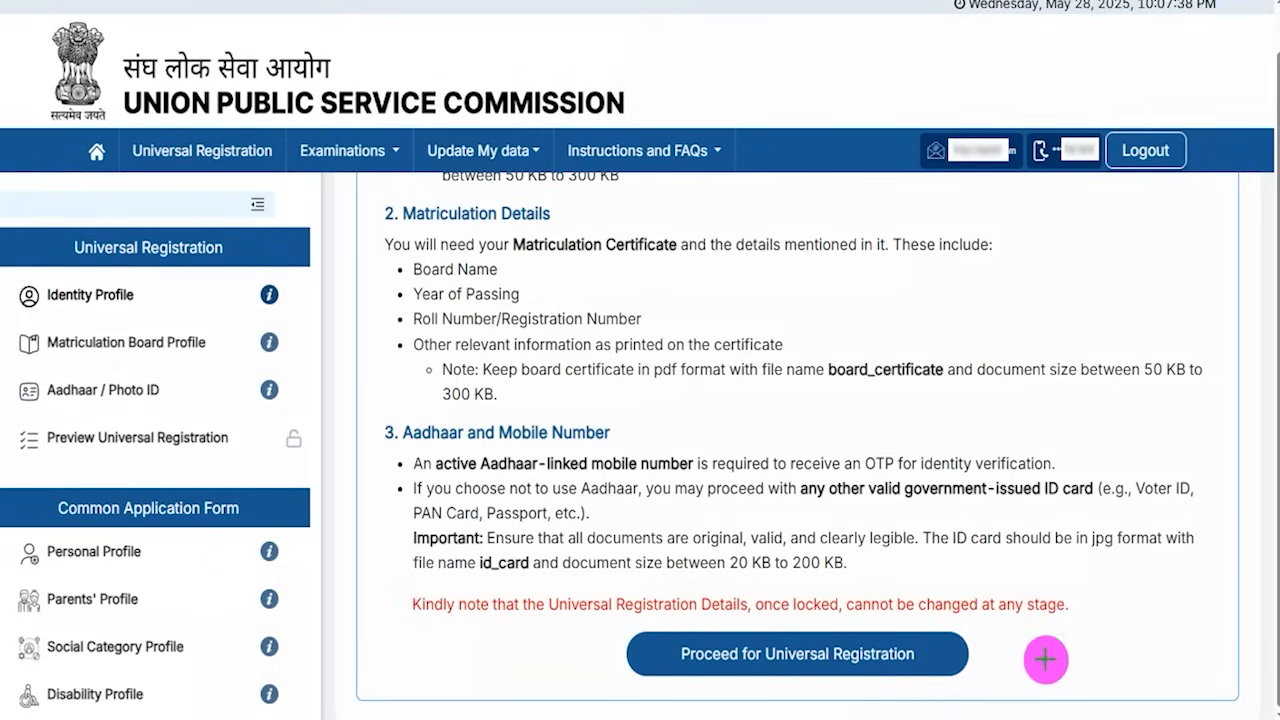
pyautogui.click(931, 651)
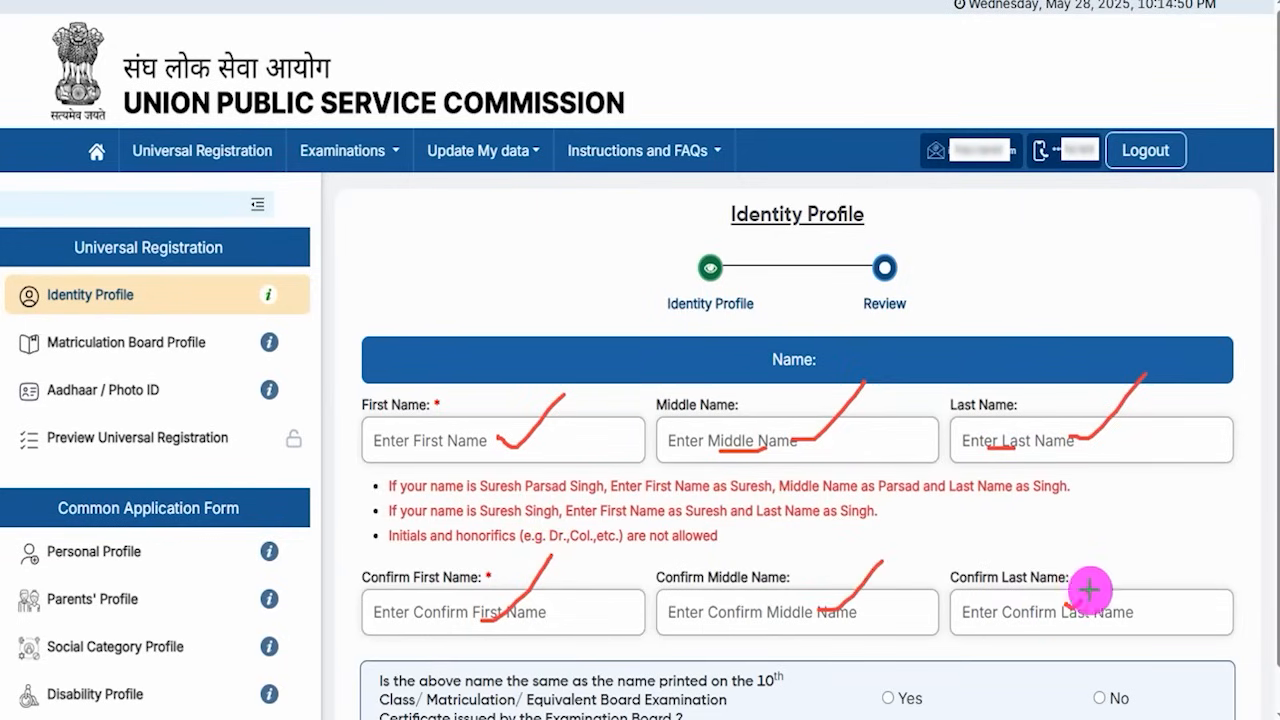
# Clear the marks on the name fields and answer No to whether the name matches the 10th class certificate
pyautogui.click(697, 2)
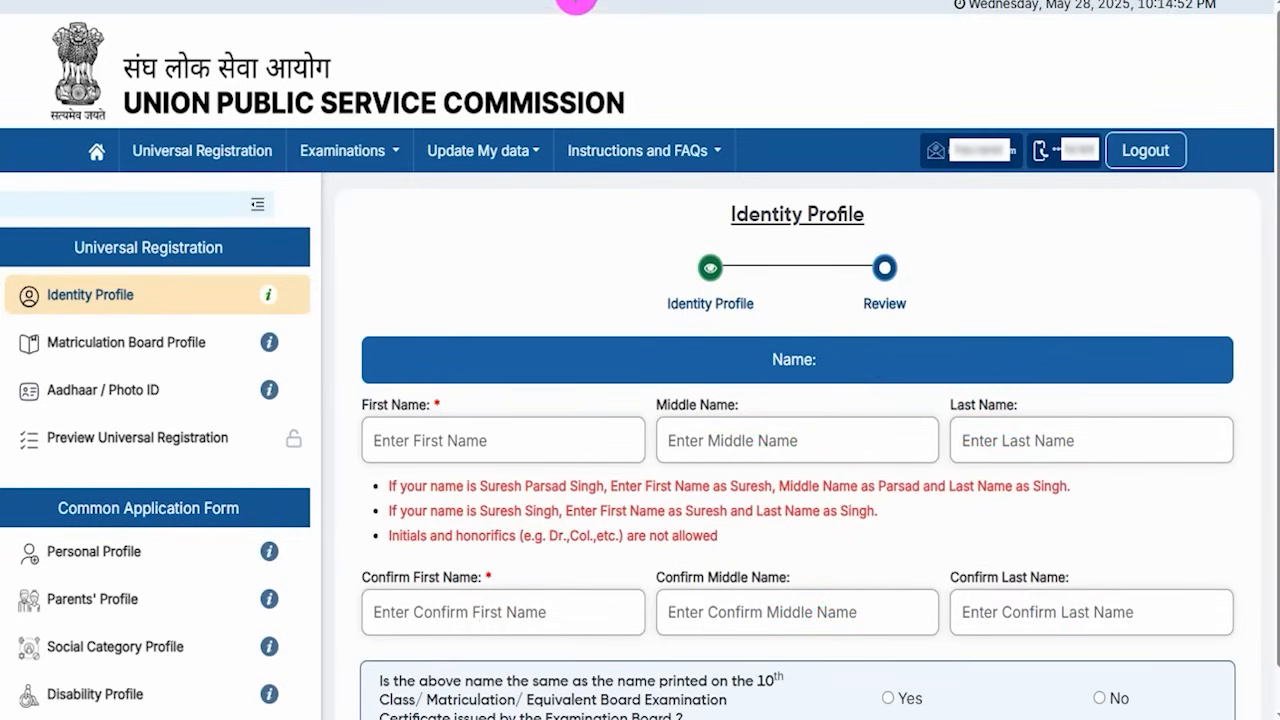
pyautogui.scroll(-3, 580, 386)
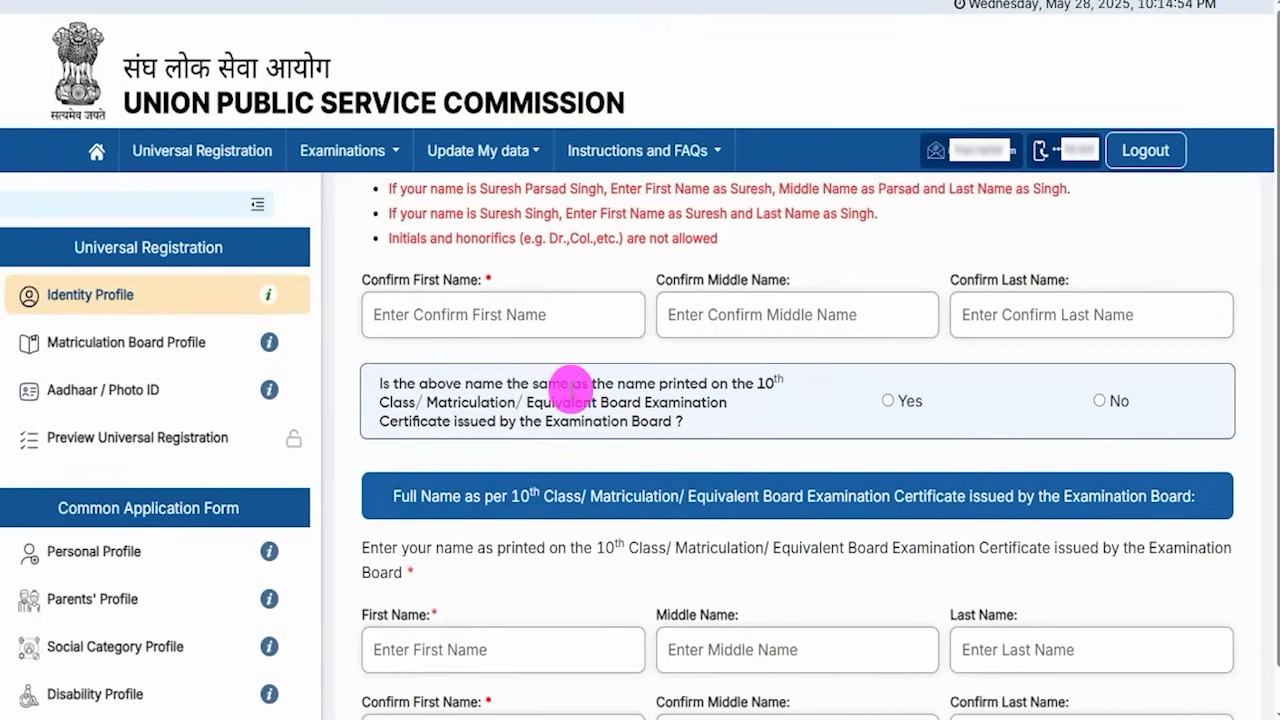
pyautogui.moveTo(468, 382); pyautogui.dragTo(630, 380)
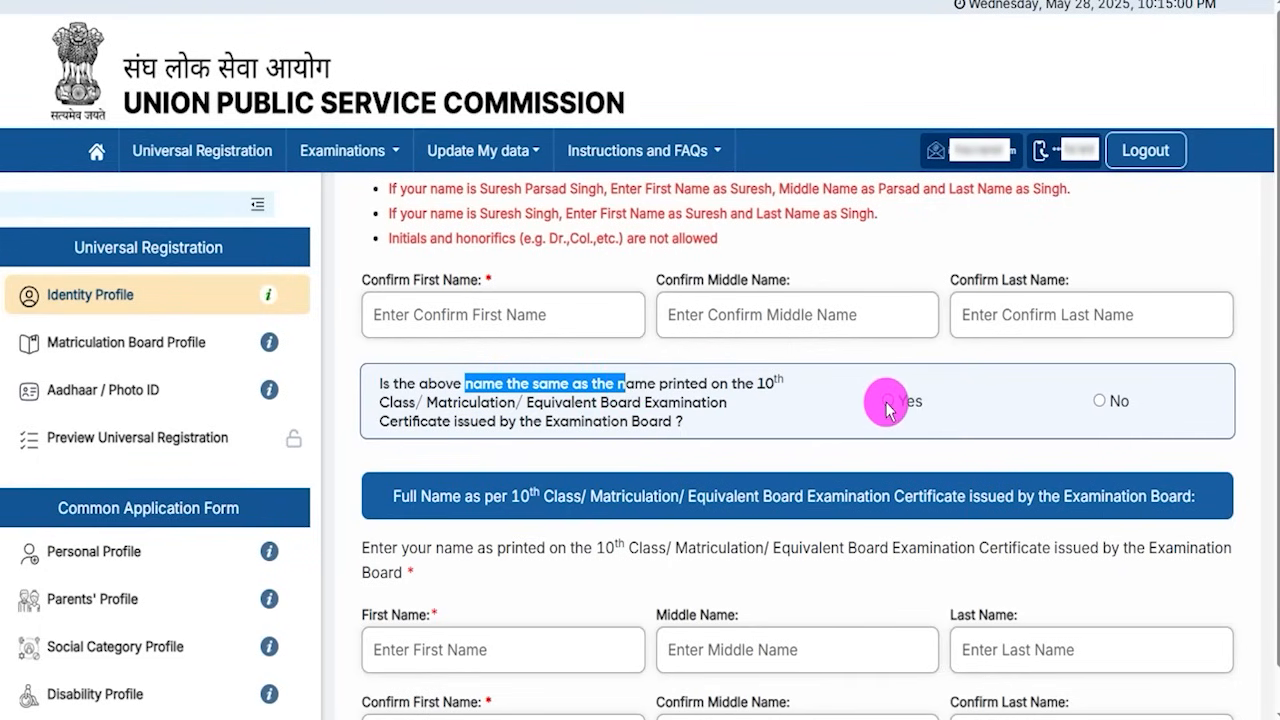
pyautogui.scroll(1, 671, 403)
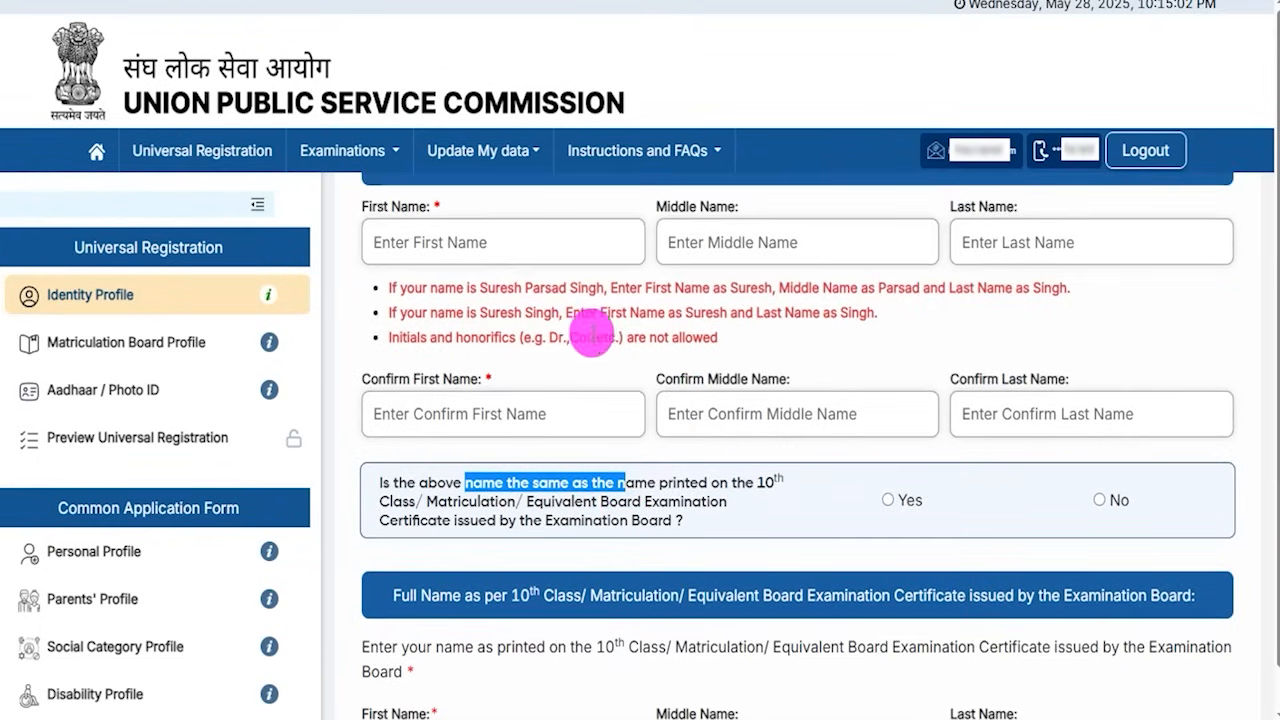
pyautogui.scroll(-2, 804, 515)
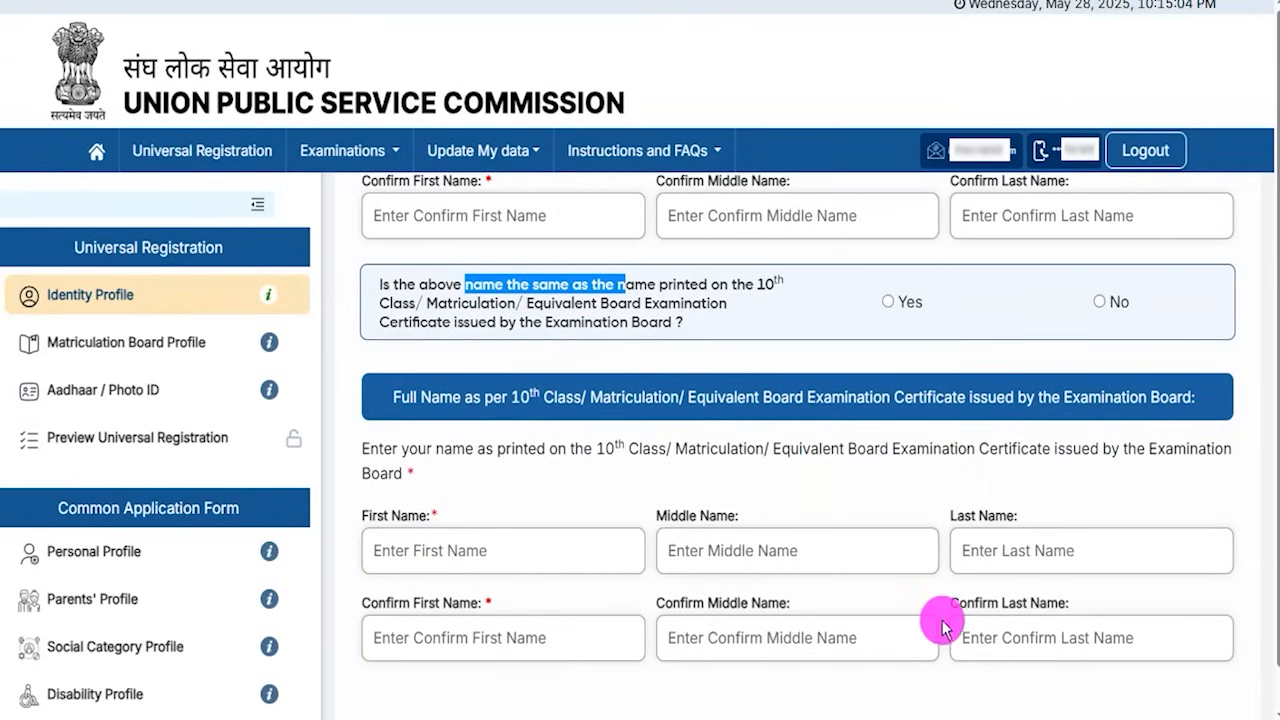
pyautogui.click(1098, 304)
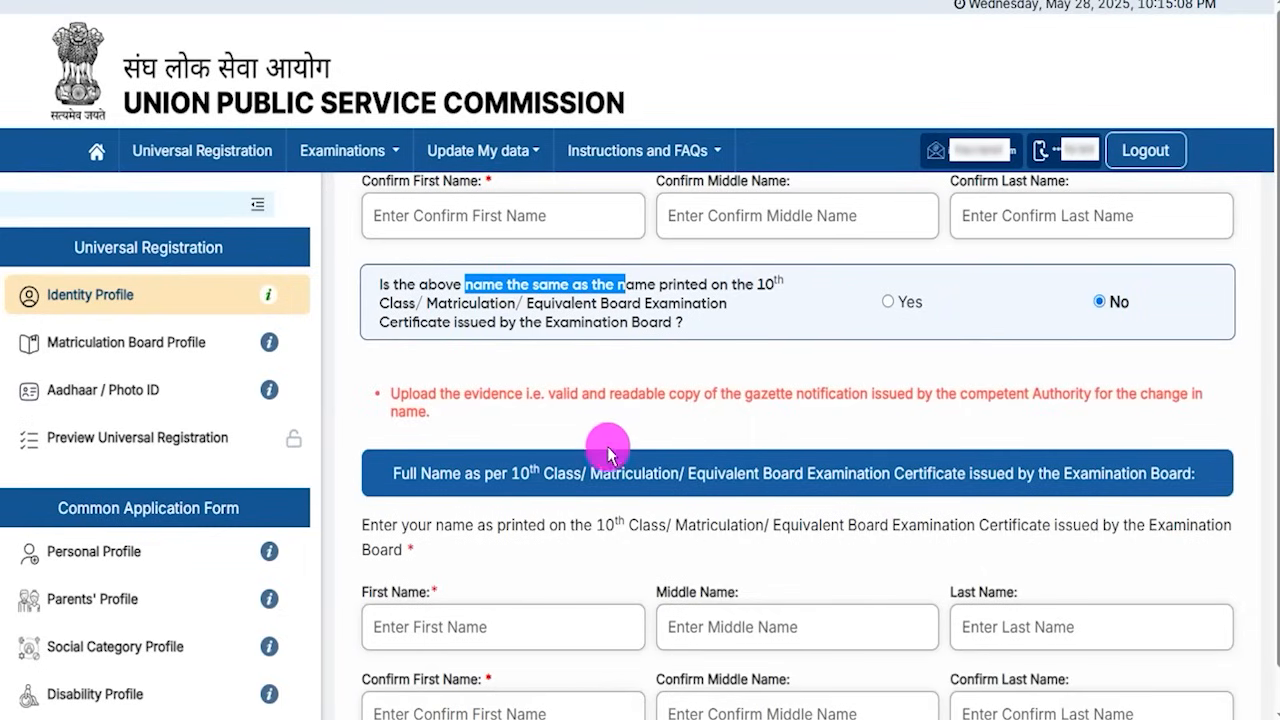
# Highlight the gazette notification evidence requirement and examine the name fields for the 10th class certificate
pyautogui.moveTo(548, 393); pyautogui.dragTo(820, 390)
pyautogui.scroll(-2, 711, 477)
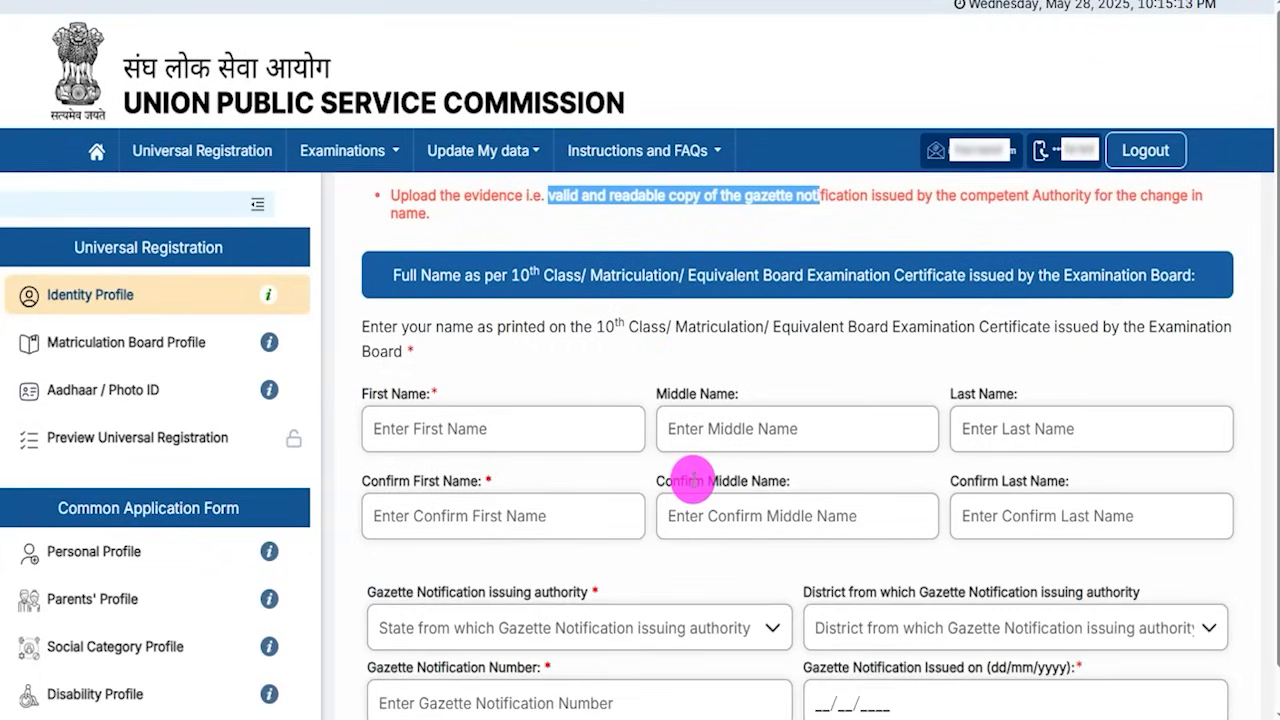
pyautogui.click(380, 391)
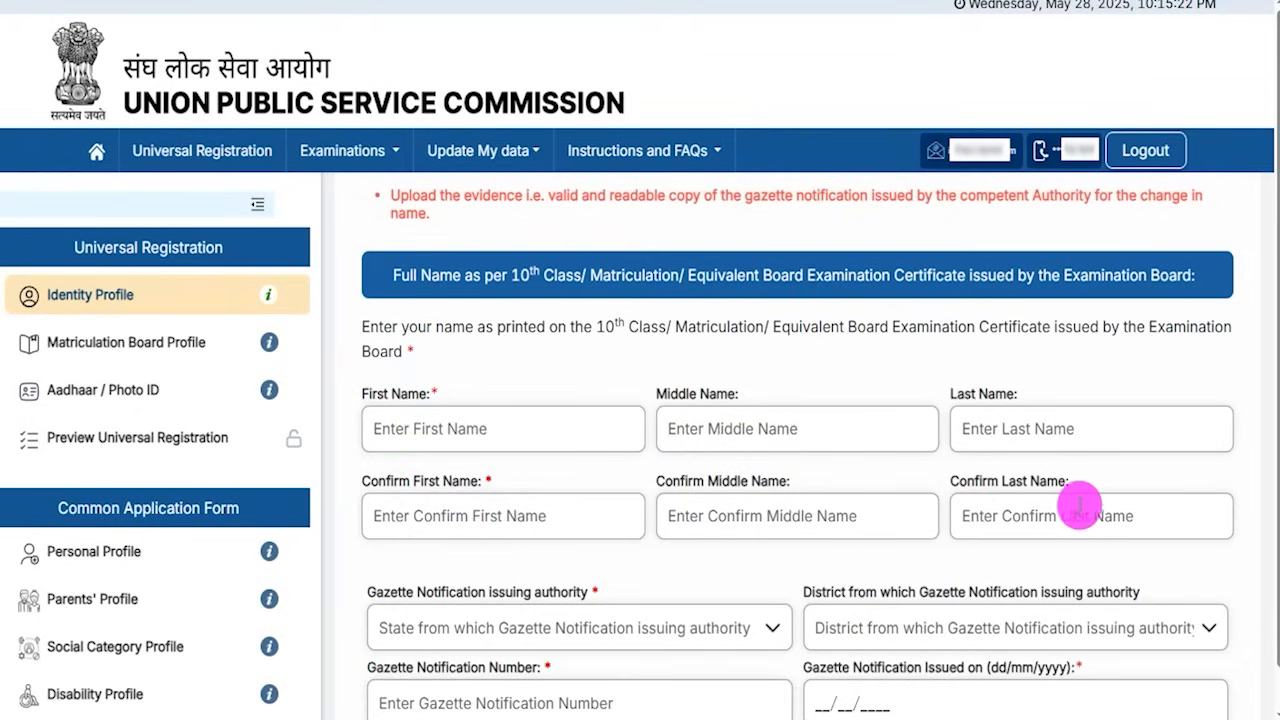
# Examine the gazette issuing authority, district, number and date fields, and highlight the size and file format rules for the Change Name Gazette document
pyautogui.scroll(-2, 657, 577)
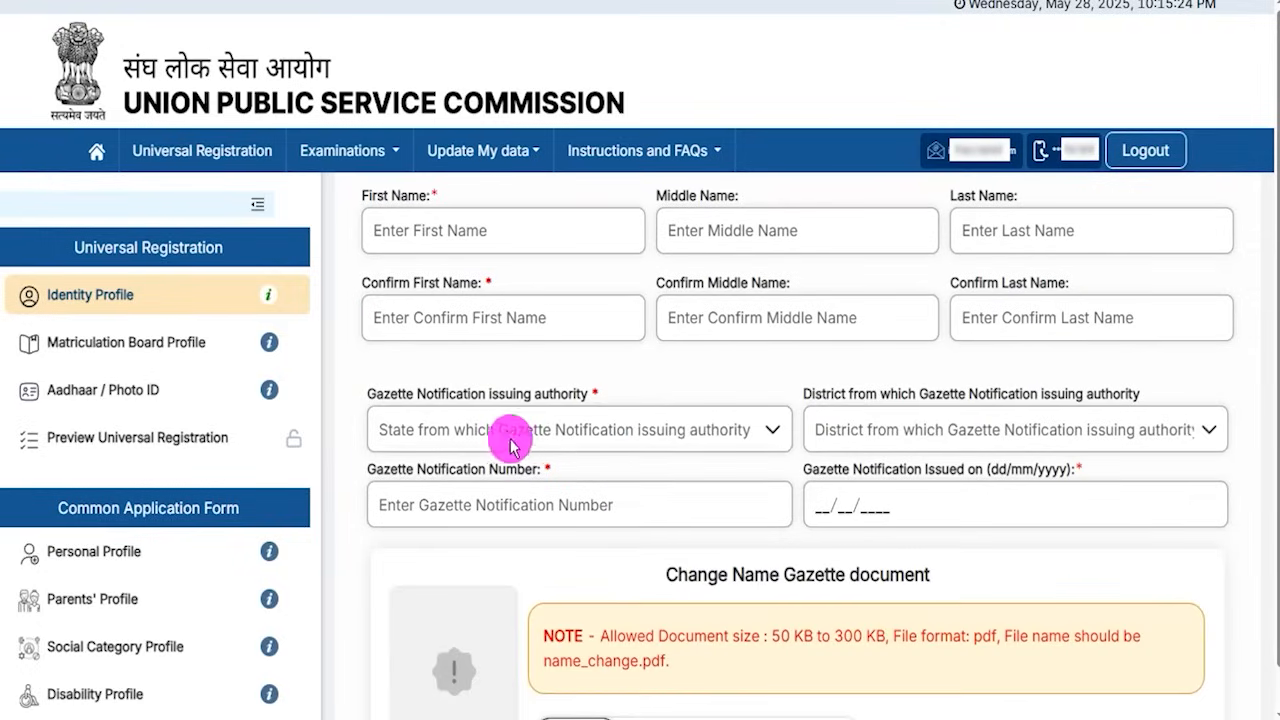
pyautogui.click(510, 432)
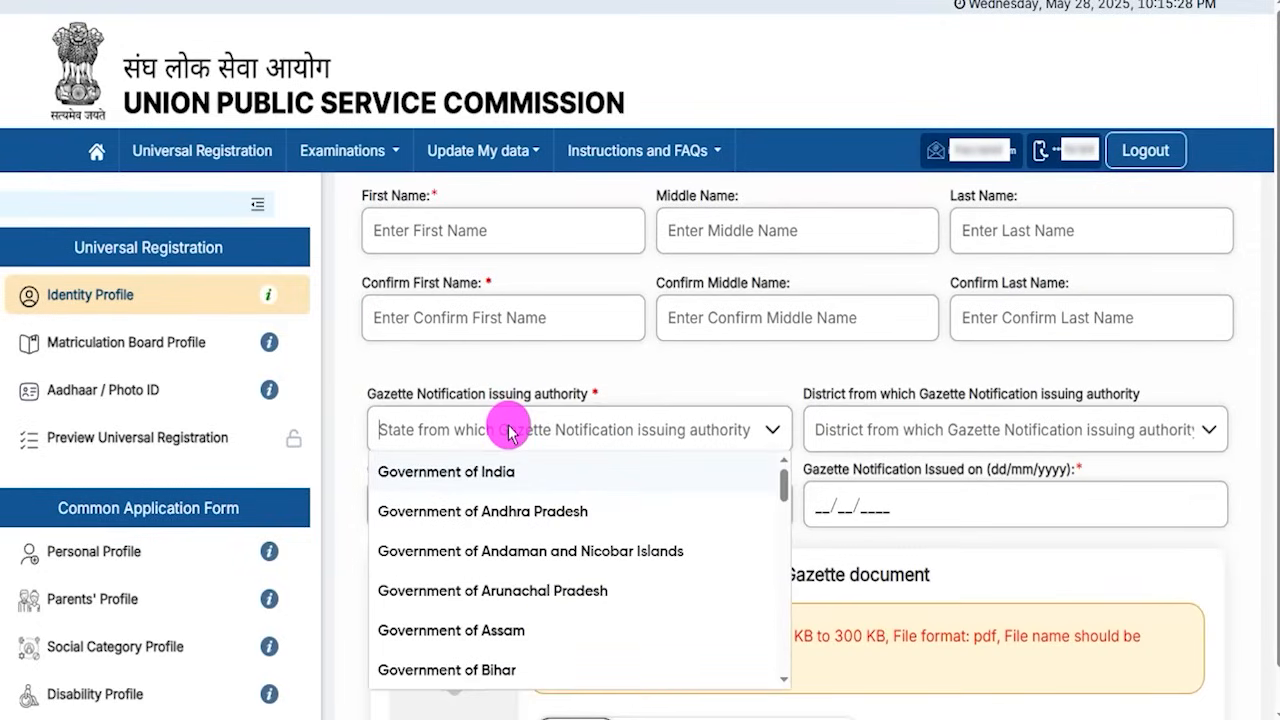
pyautogui.click(925, 430)
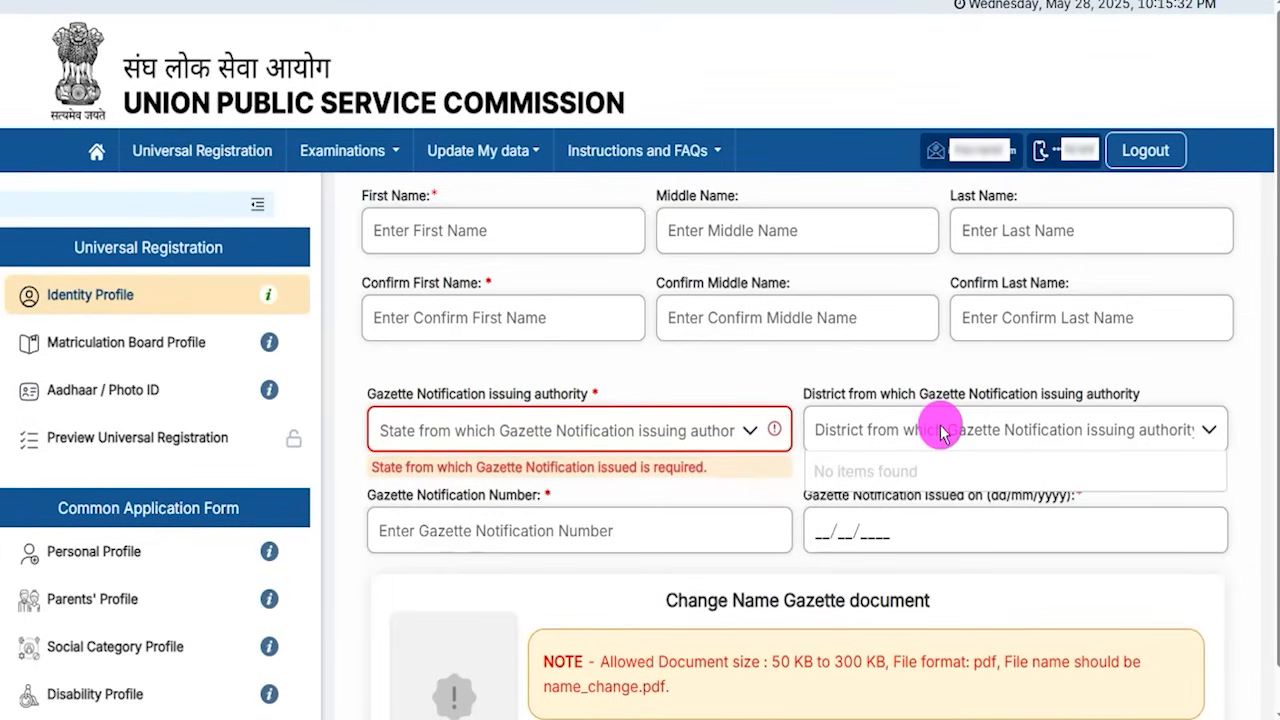
pyautogui.click(518, 540)
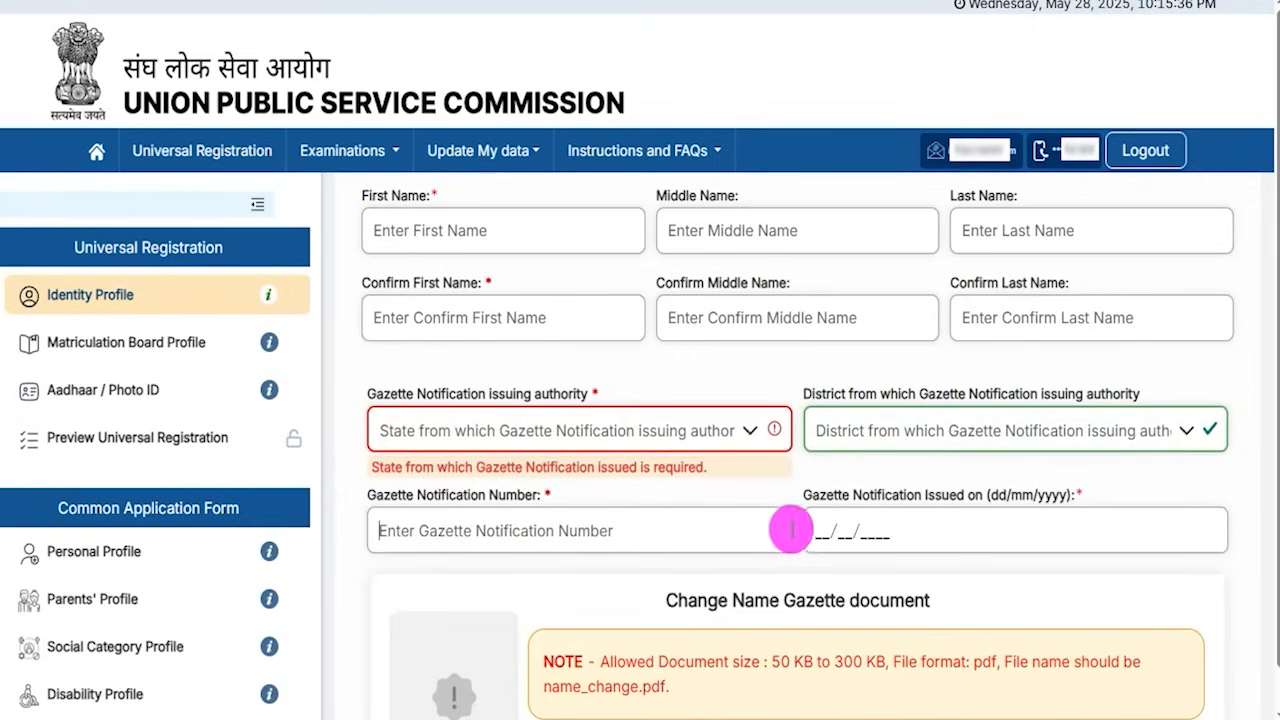
pyautogui.click(848, 530)
pyautogui.scroll(-2, 848, 530)
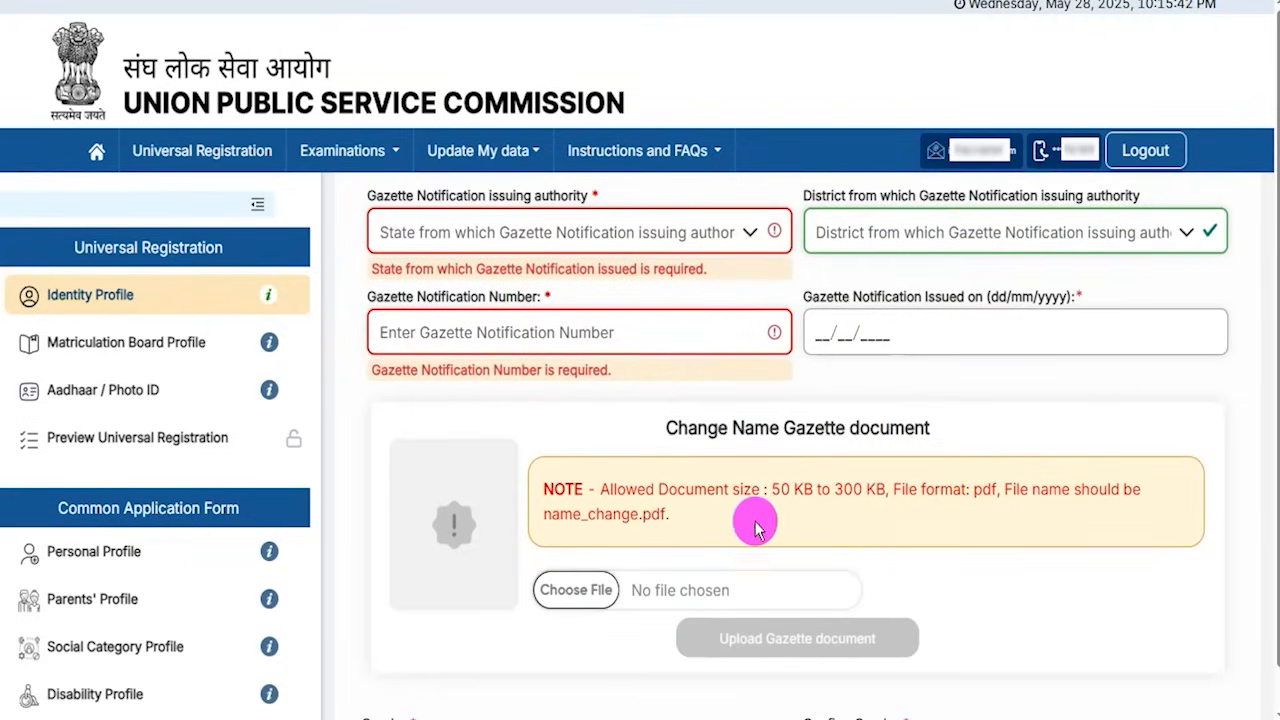
pyautogui.moveTo(775, 496); pyautogui.dragTo(966, 487)
pyautogui.click(976, 495)
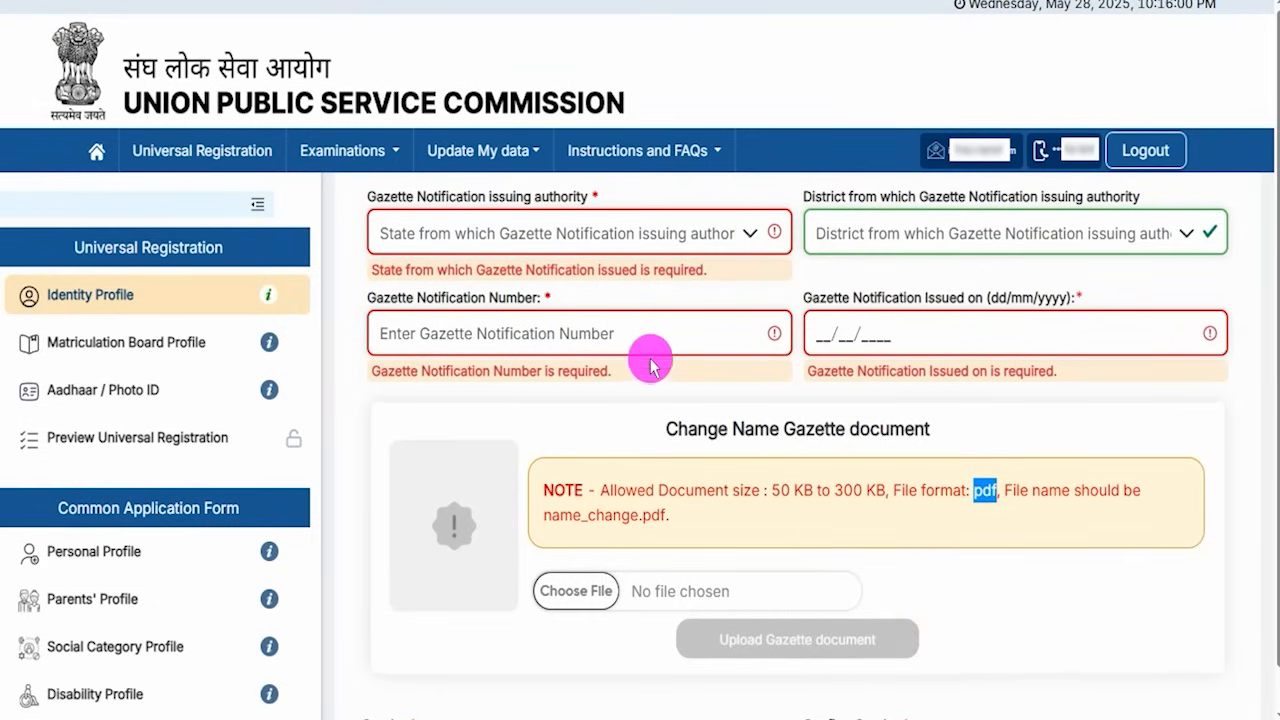
# Answer Yes to whether the name is the same as on the 10th class certificate
pyautogui.scroll(6, 651, 356)
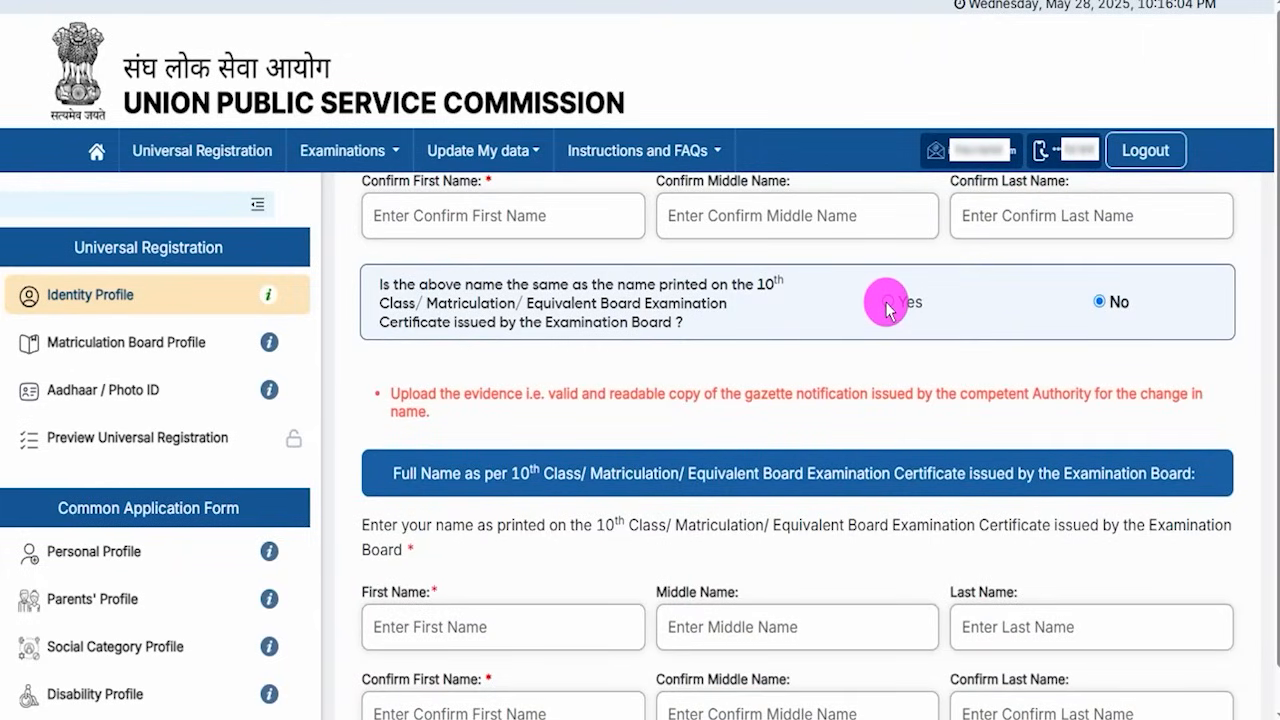
pyautogui.click(886, 306)
pyautogui.scroll(2, 646, 380)
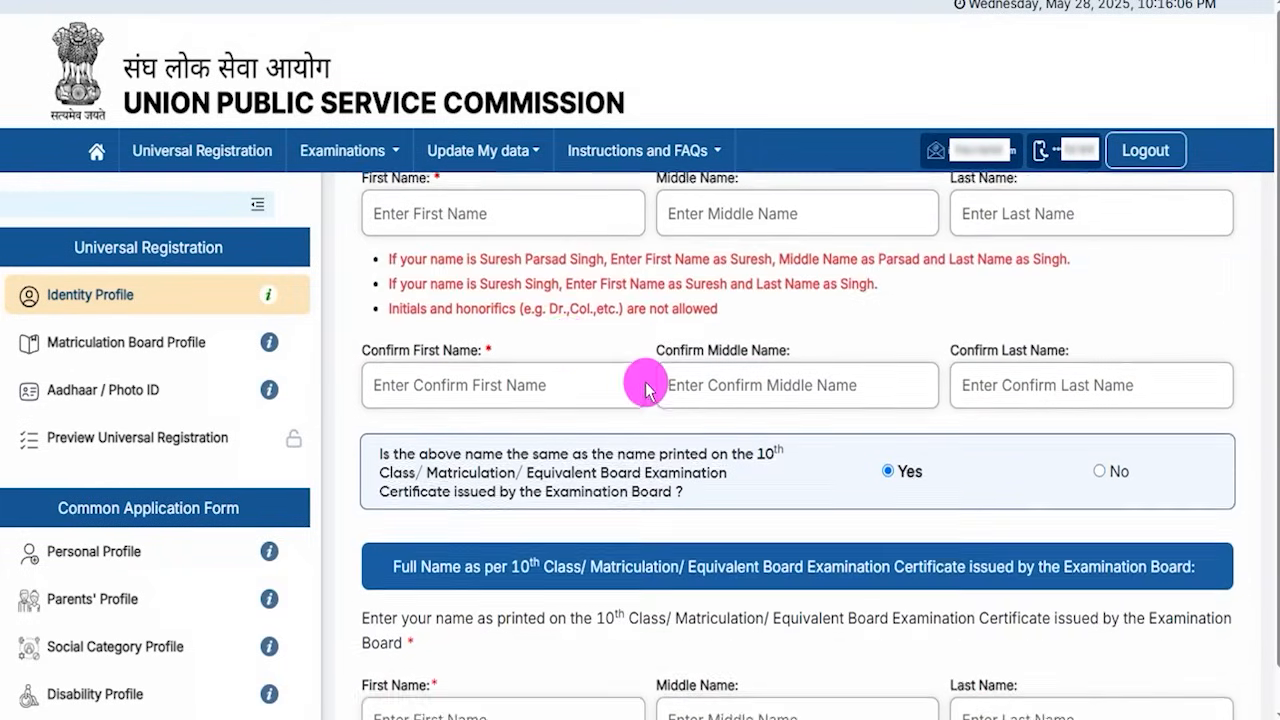
# Set both Gender and Confirm Gender to Male in the Identity Profile
pyautogui.scroll(-3, 624, 450)
pyautogui.scroll(-1, 650, 420)
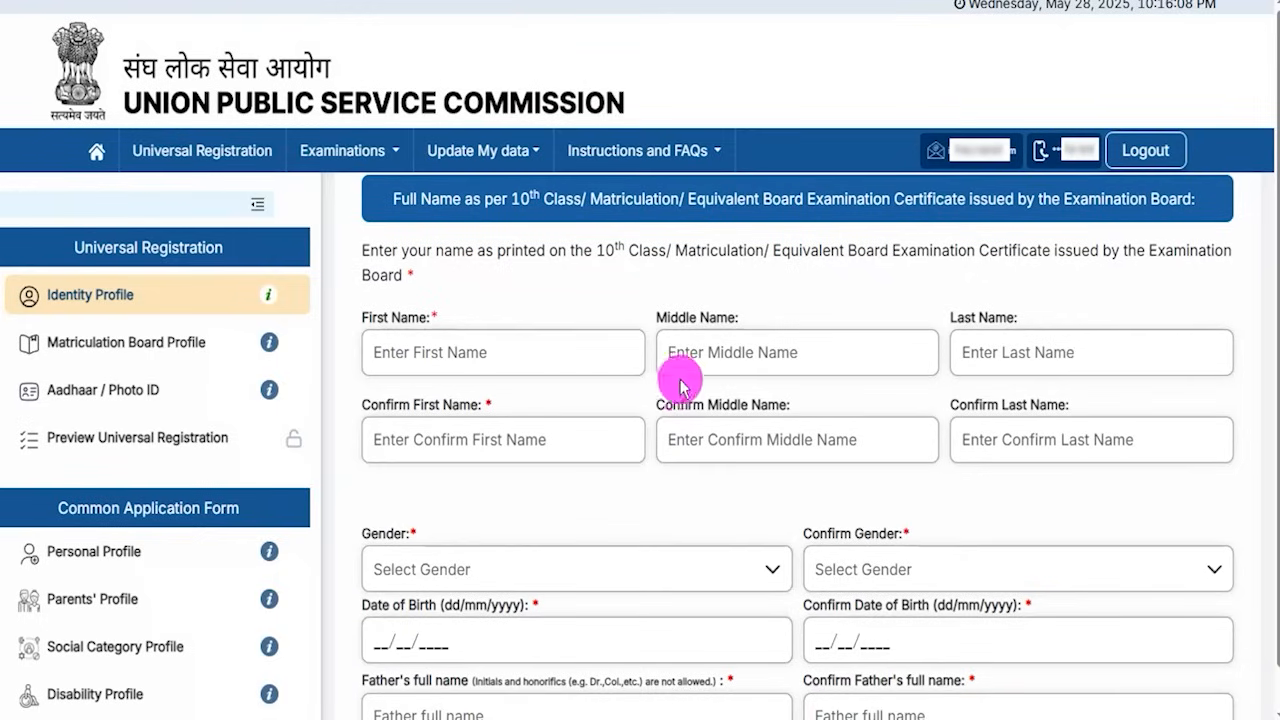
pyautogui.scroll(-3, 723, 451)
pyautogui.click(488, 338)
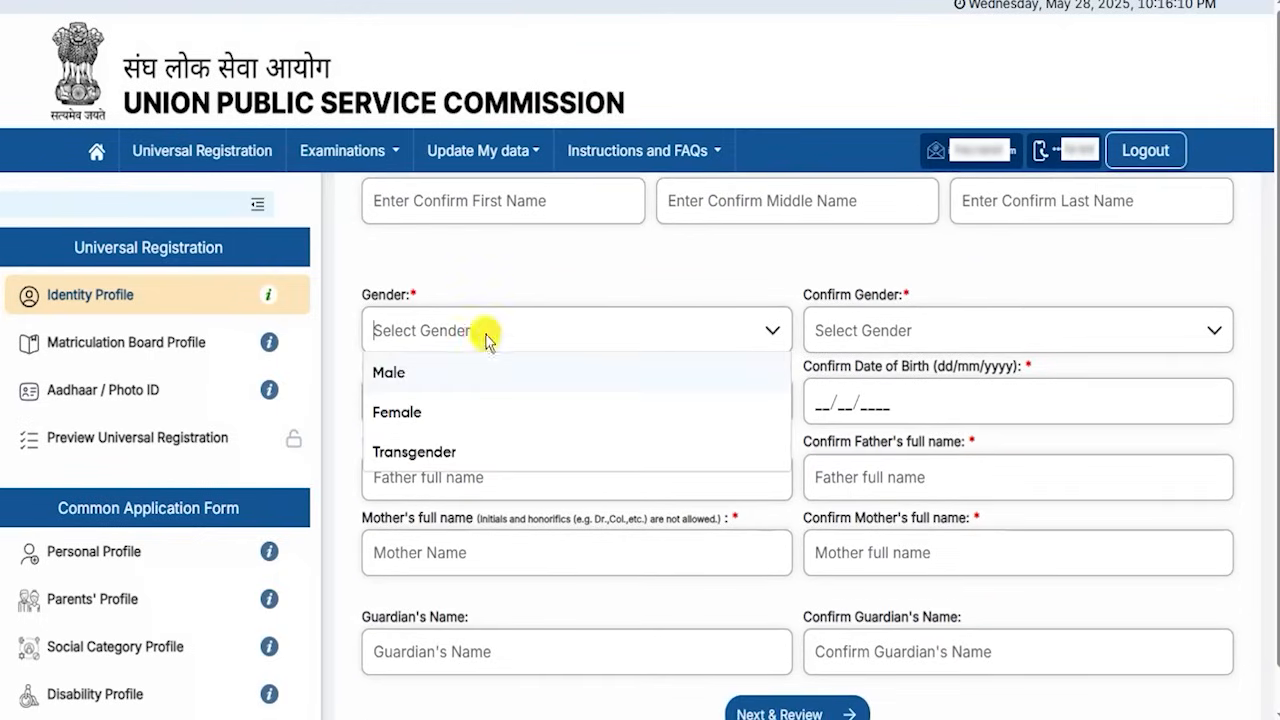
pyautogui.click(381, 368)
pyautogui.click(971, 328)
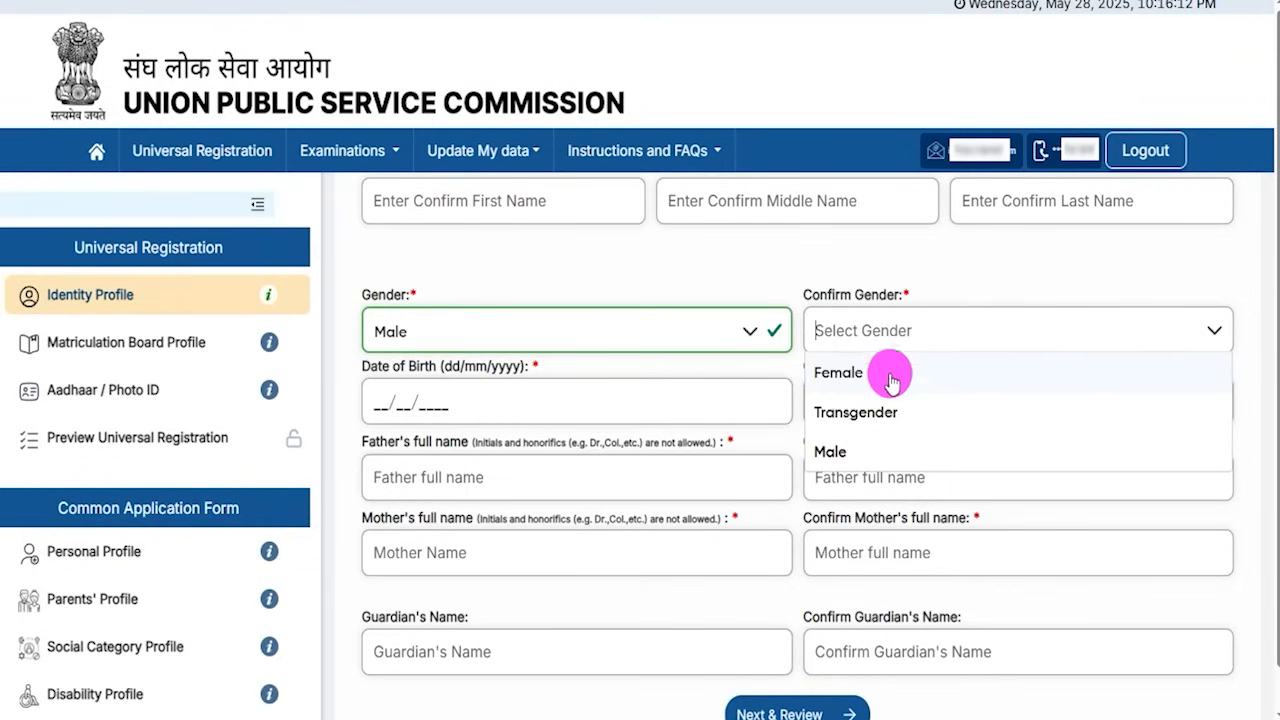
pyautogui.click(830, 450)
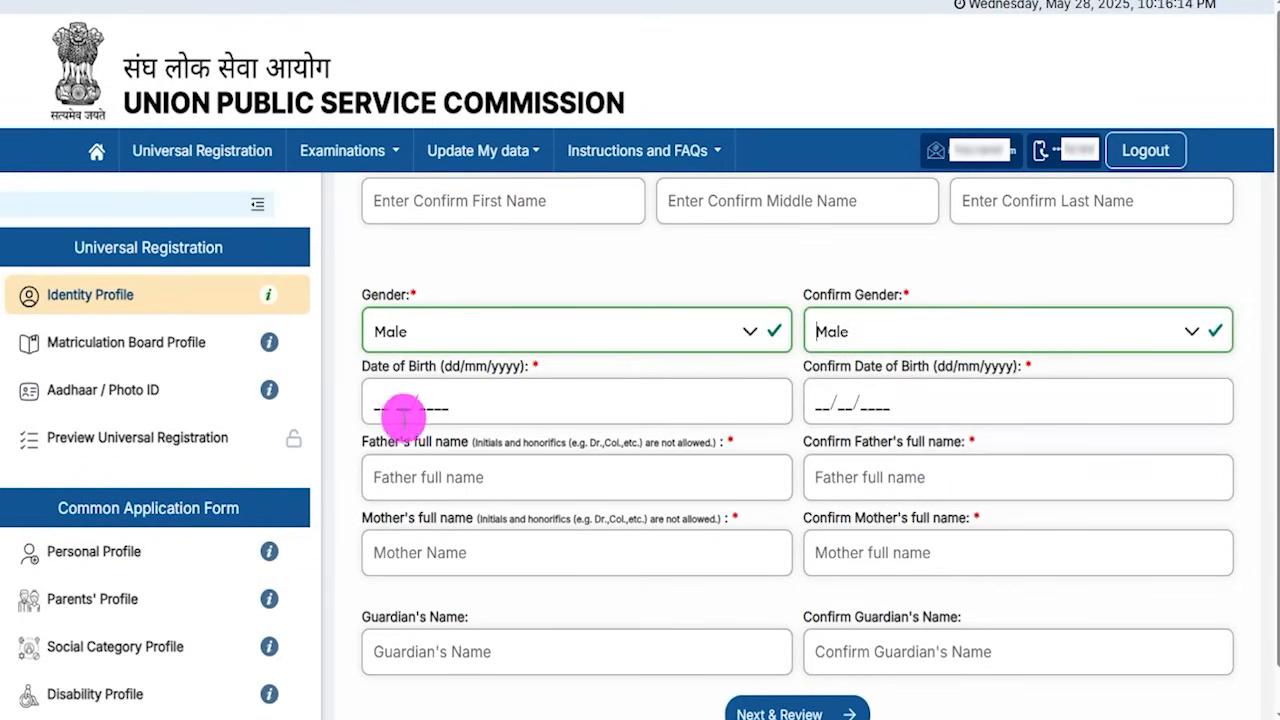
# Look at the date of birth fields and mark the father's, mother's and guardian's name fields and their confirmations with ticks
pyautogui.moveTo(381, 367); pyautogui.dragTo(443, 366)
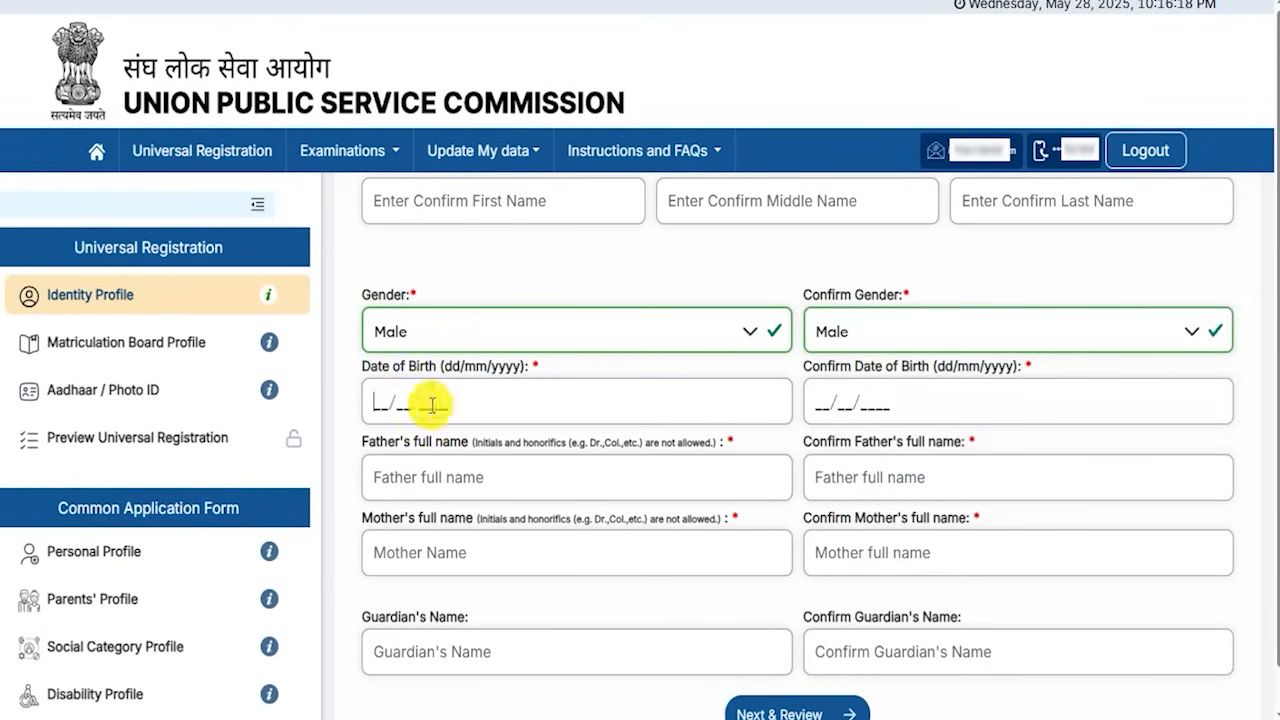
pyautogui.click(818, 403)
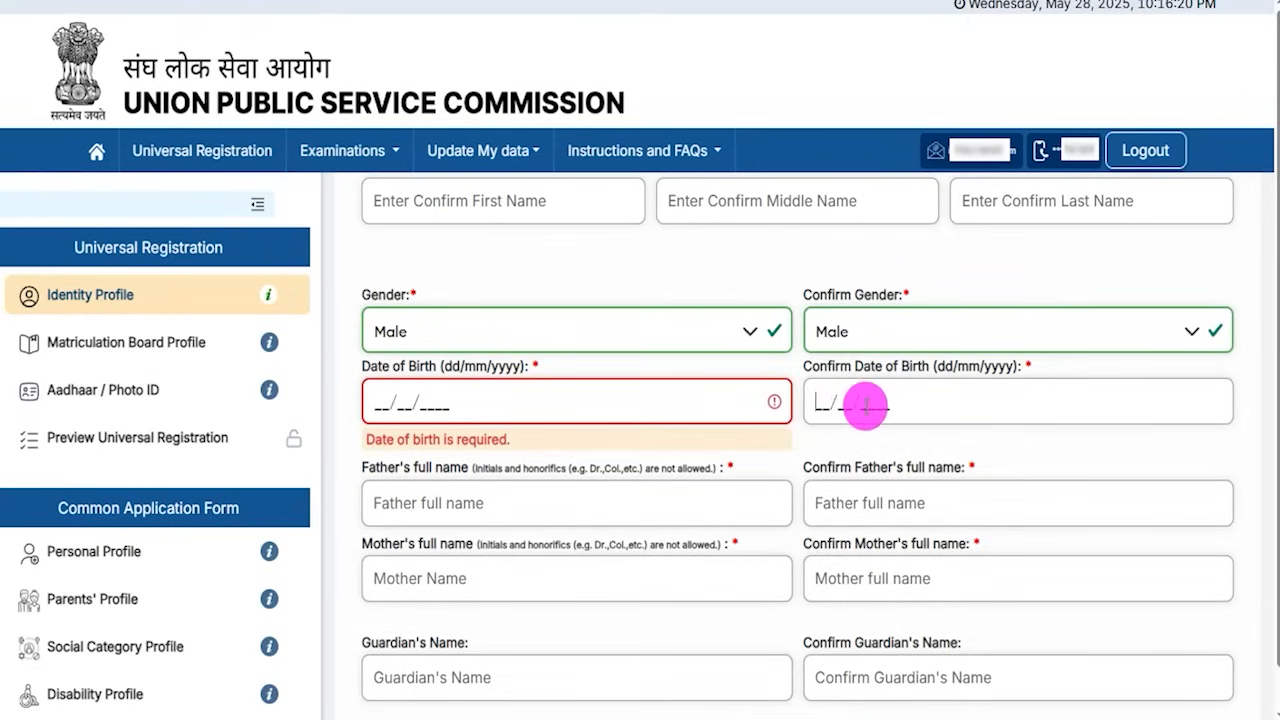
pyautogui.scroll(-1, 537, 484)
pyautogui.scroll(-2, 537, 440)
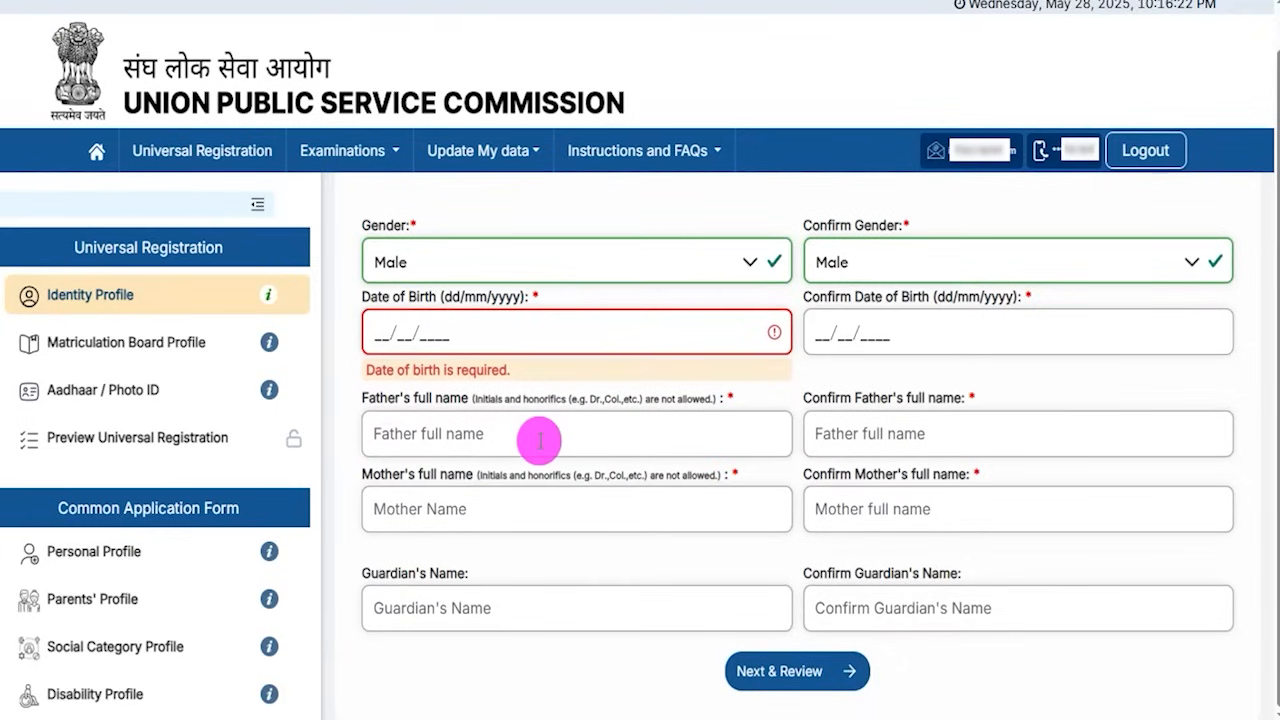
pyautogui.moveTo(510, 434); pyautogui.dragTo(585, 395)
pyautogui.moveTo(932, 438); pyautogui.dragTo(988, 404)
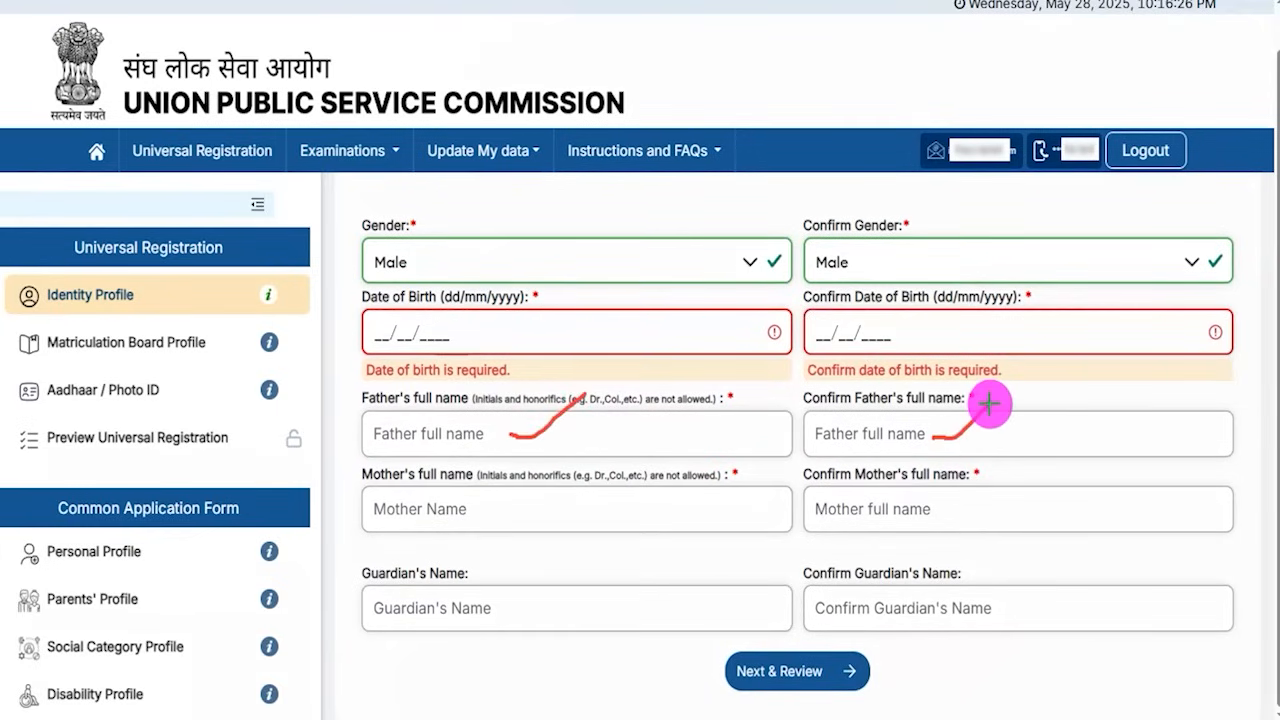
pyautogui.moveTo(509, 517); pyautogui.dragTo(585, 484)
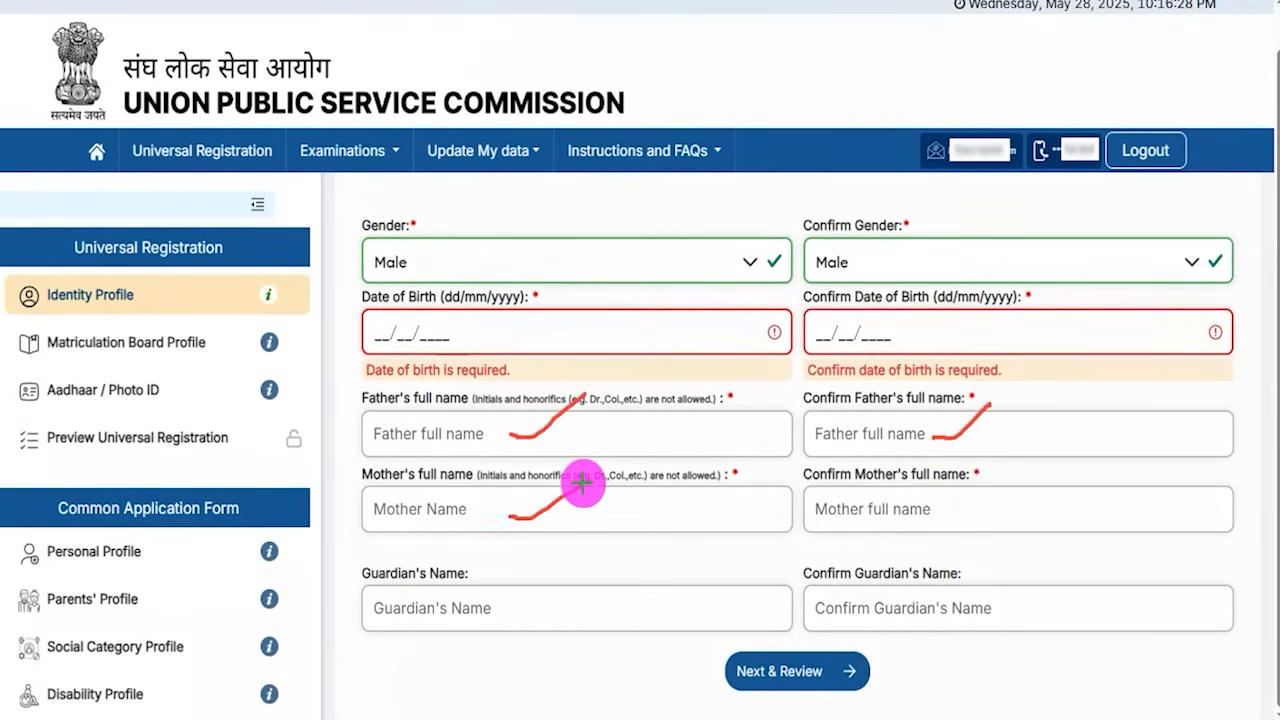
pyautogui.moveTo(962, 513); pyautogui.dragTo(1043, 467)
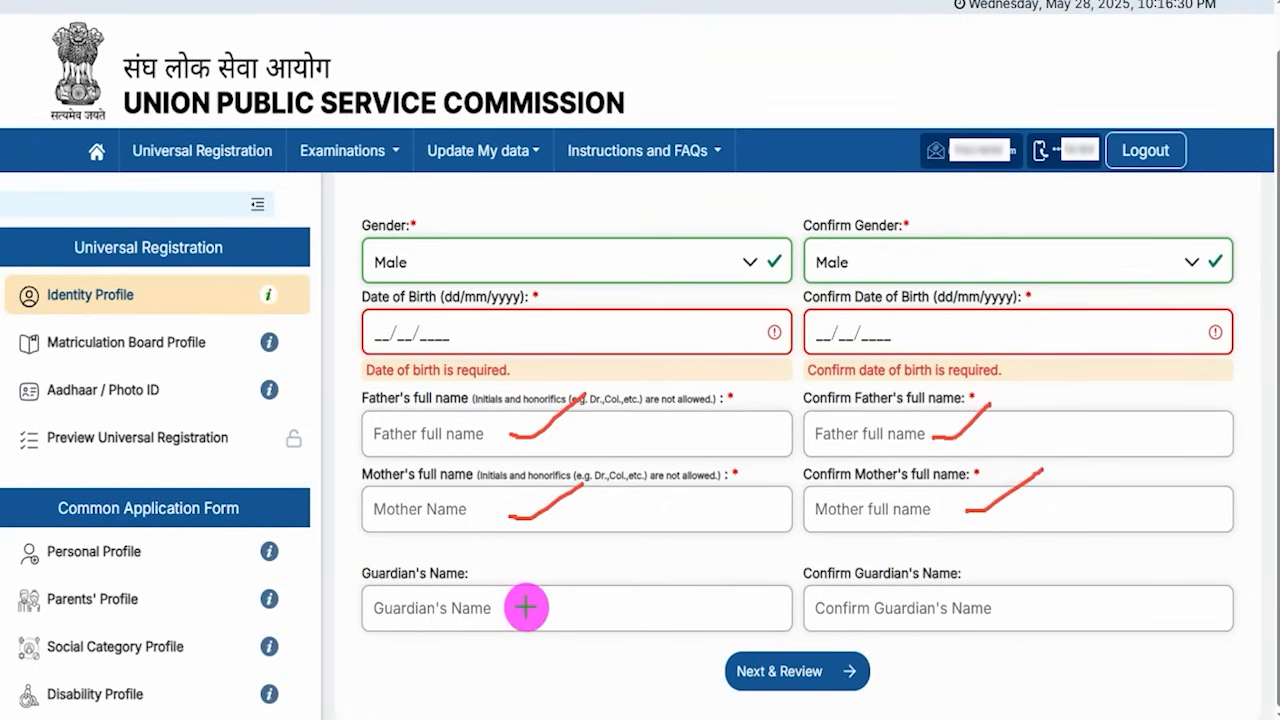
pyautogui.moveTo(526, 607); pyautogui.dragTo(602, 556)
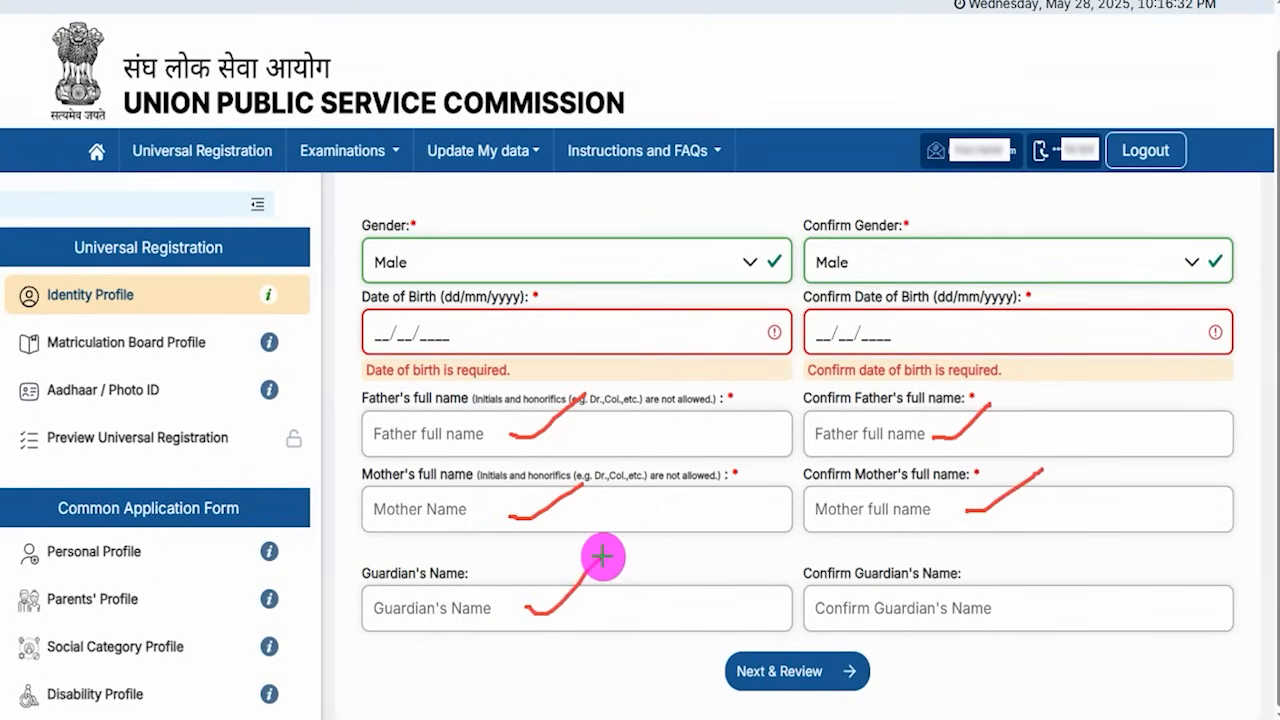
pyautogui.moveTo(1008, 603); pyautogui.dragTo(1095, 545)
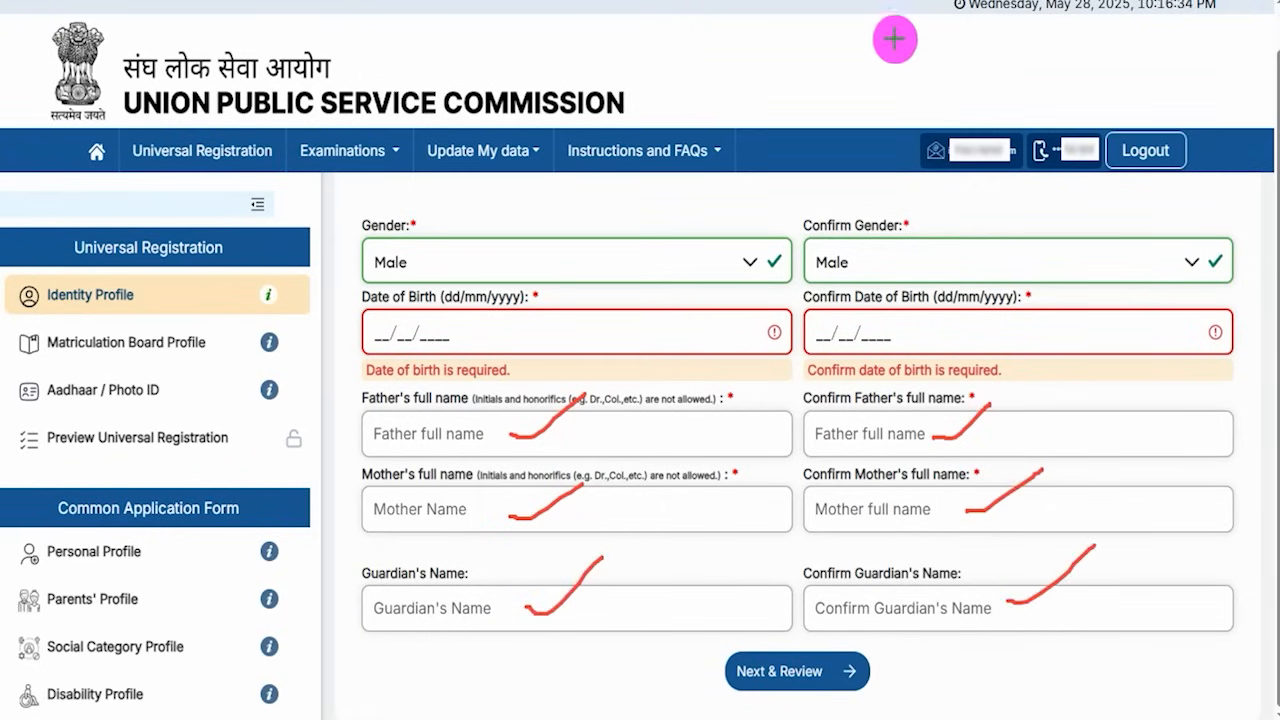
# Point an arrow at Next & Review and submit the reviewed Identity Profile details
pyautogui.moveTo(1143, 657); pyautogui.dragTo(859, 681)
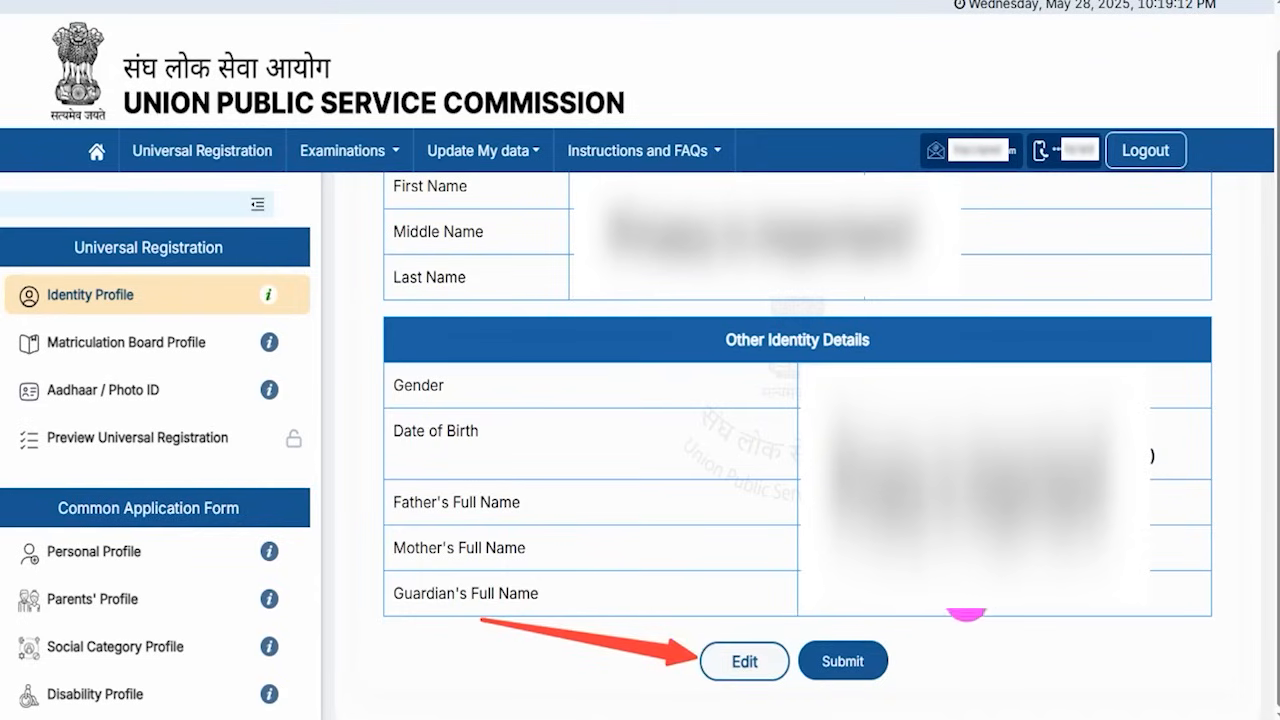
pyautogui.click(843, 661)
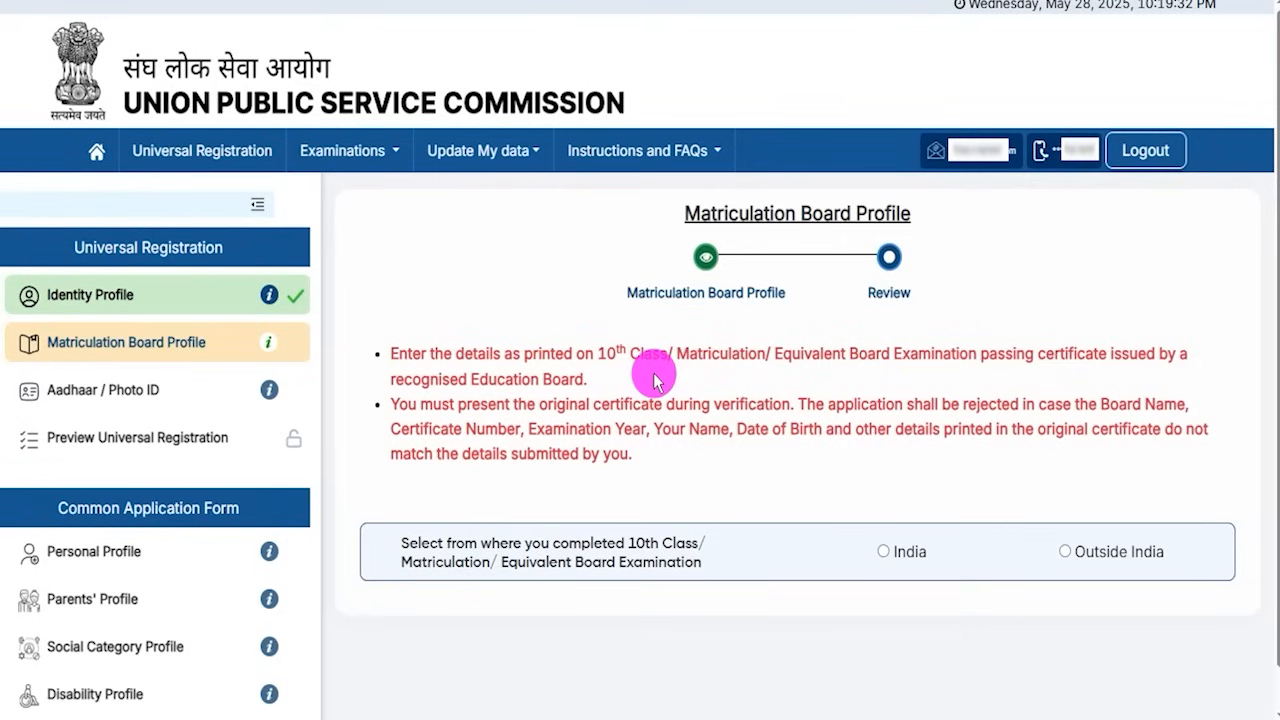
# Highlight the 10th class certificate instruction and choose India as the place where the 10th class examination was completed
pyautogui.moveTo(598, 355); pyautogui.dragTo(697, 356)
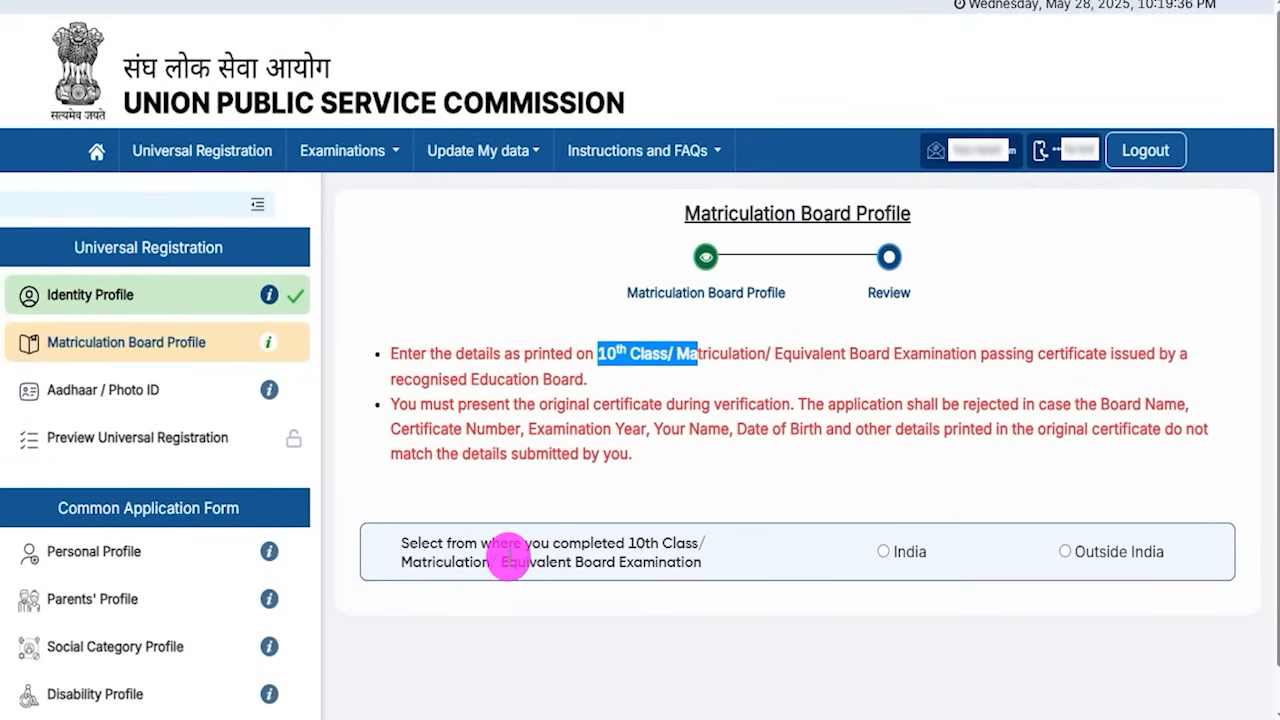
pyautogui.moveTo(446, 543); pyautogui.dragTo(643, 540)
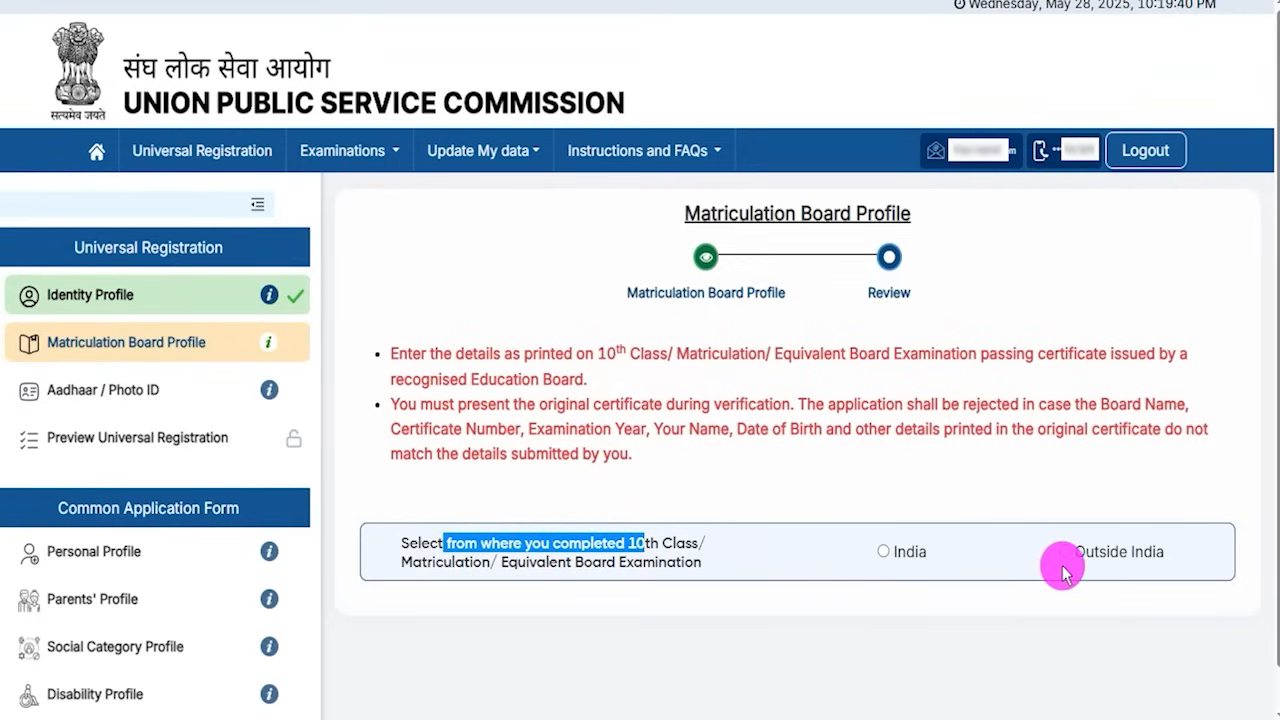
pyautogui.click(884, 553)
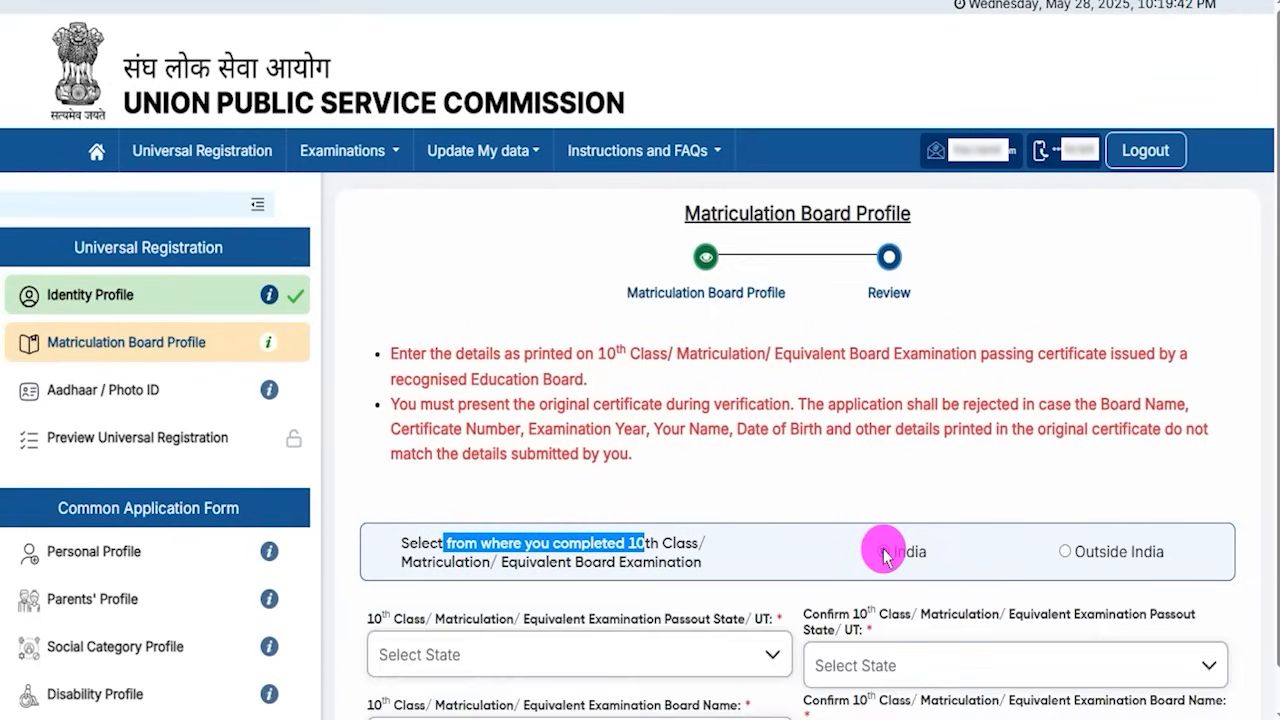
# Set the 10th class passout state and its confirmation to Uttar Pradesh
pyautogui.scroll(-3, 760, 570)
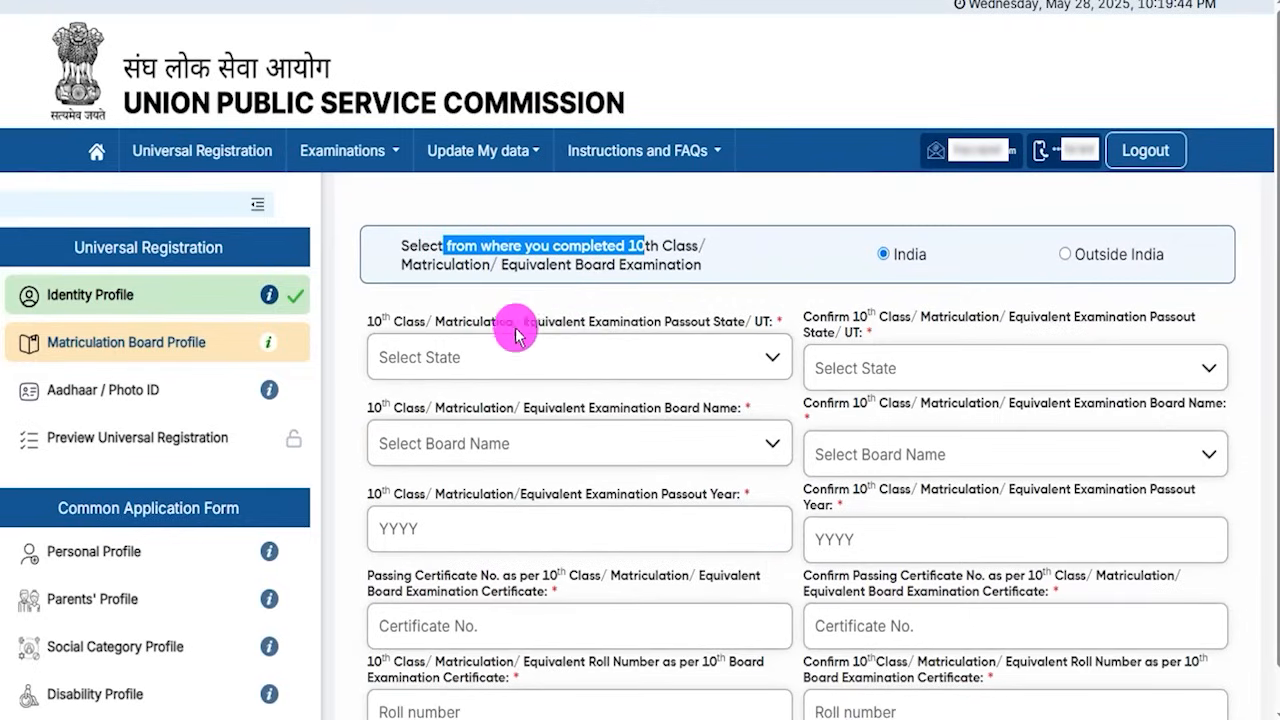
pyautogui.moveTo(416, 326); pyautogui.dragTo(731, 320)
pyautogui.click(731, 320)
pyautogui.click(583, 355)
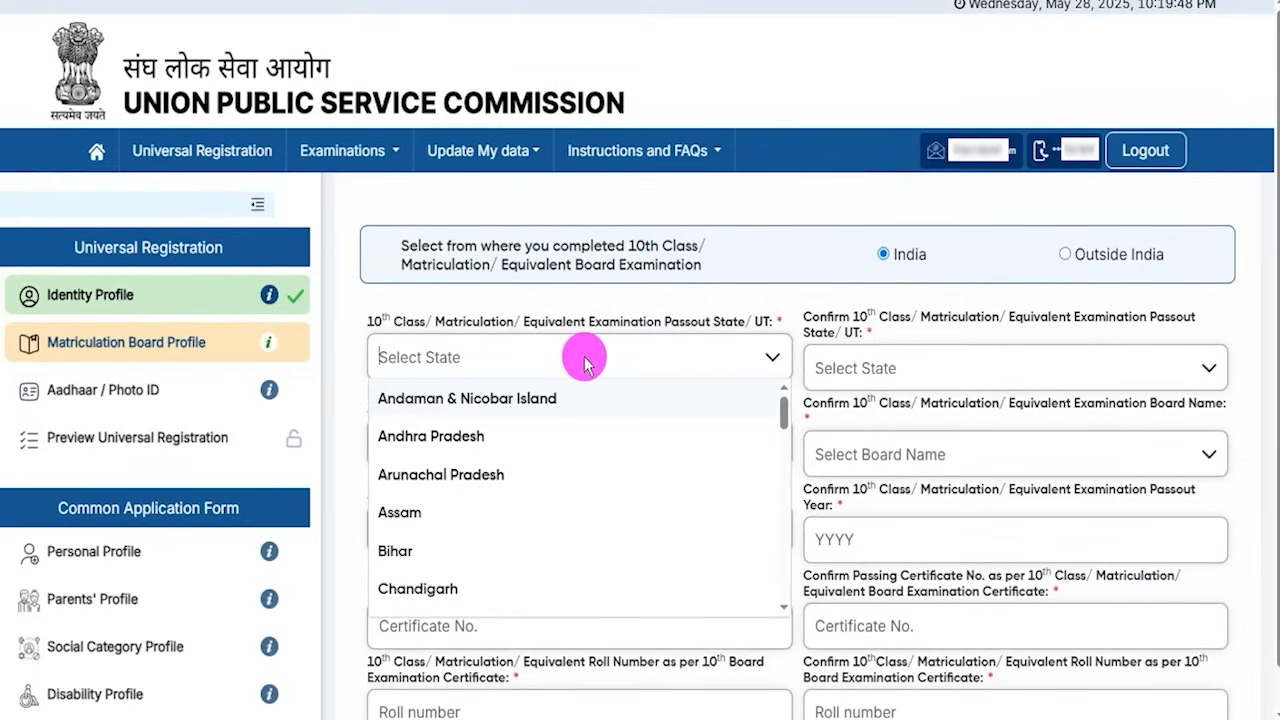
pyautogui.scroll(-10, 552, 490)
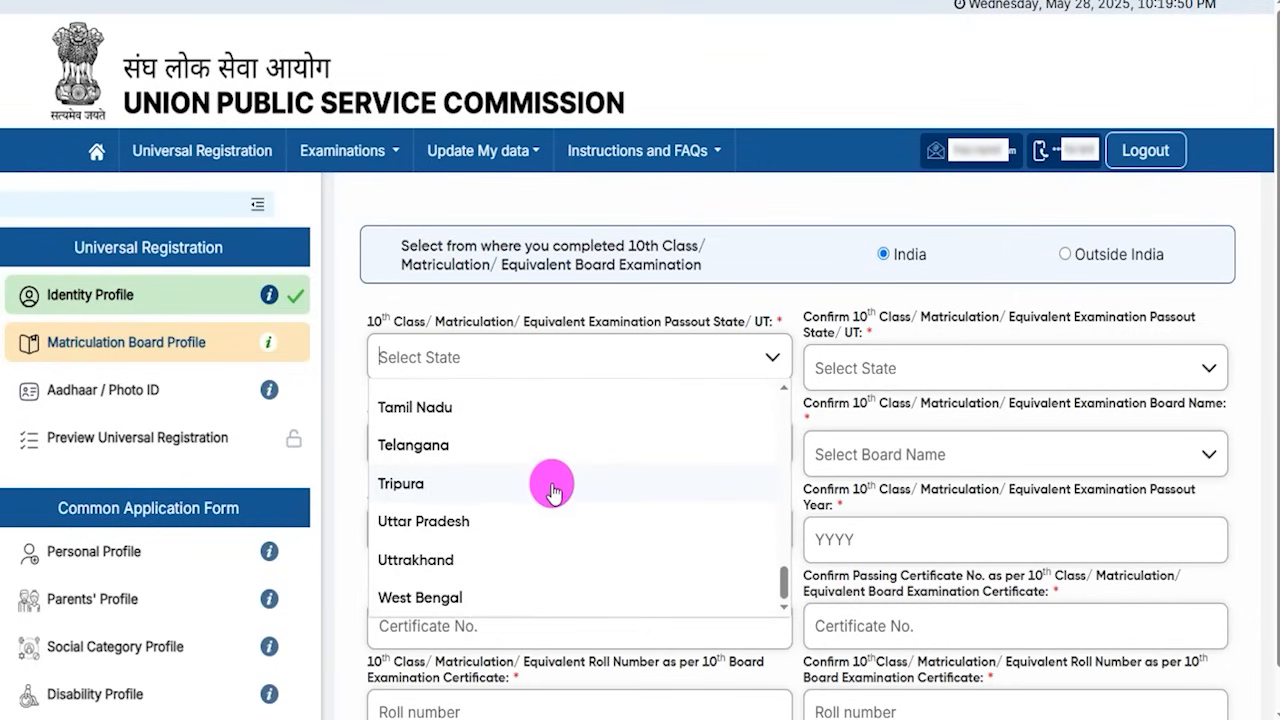
pyautogui.click(432, 521)
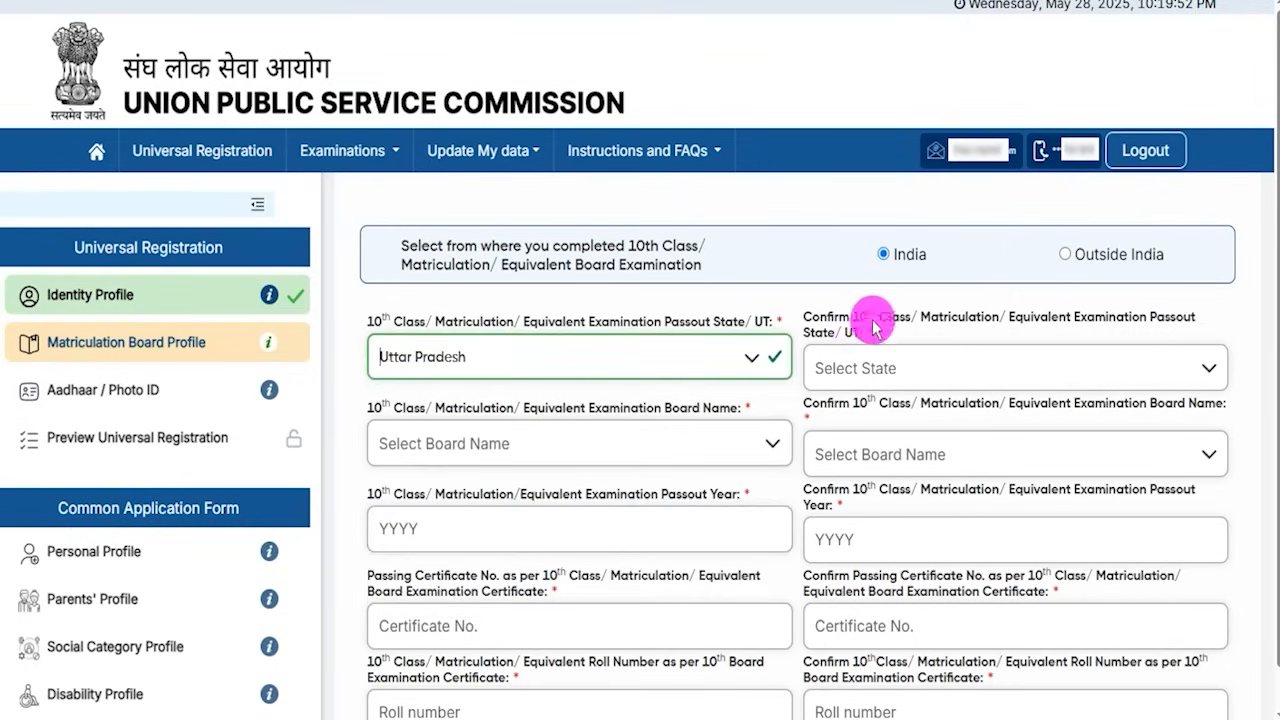
pyautogui.click(915, 370)
pyautogui.scroll(-10, 909, 486)
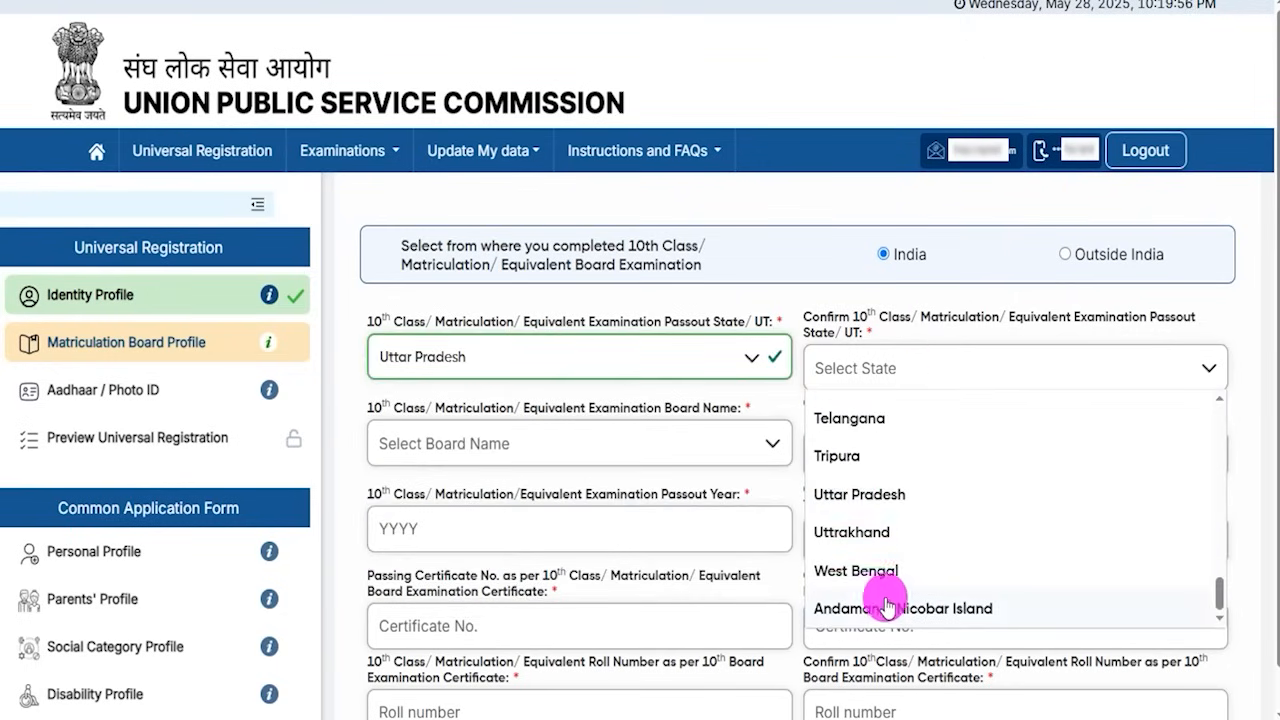
pyautogui.click(870, 492)
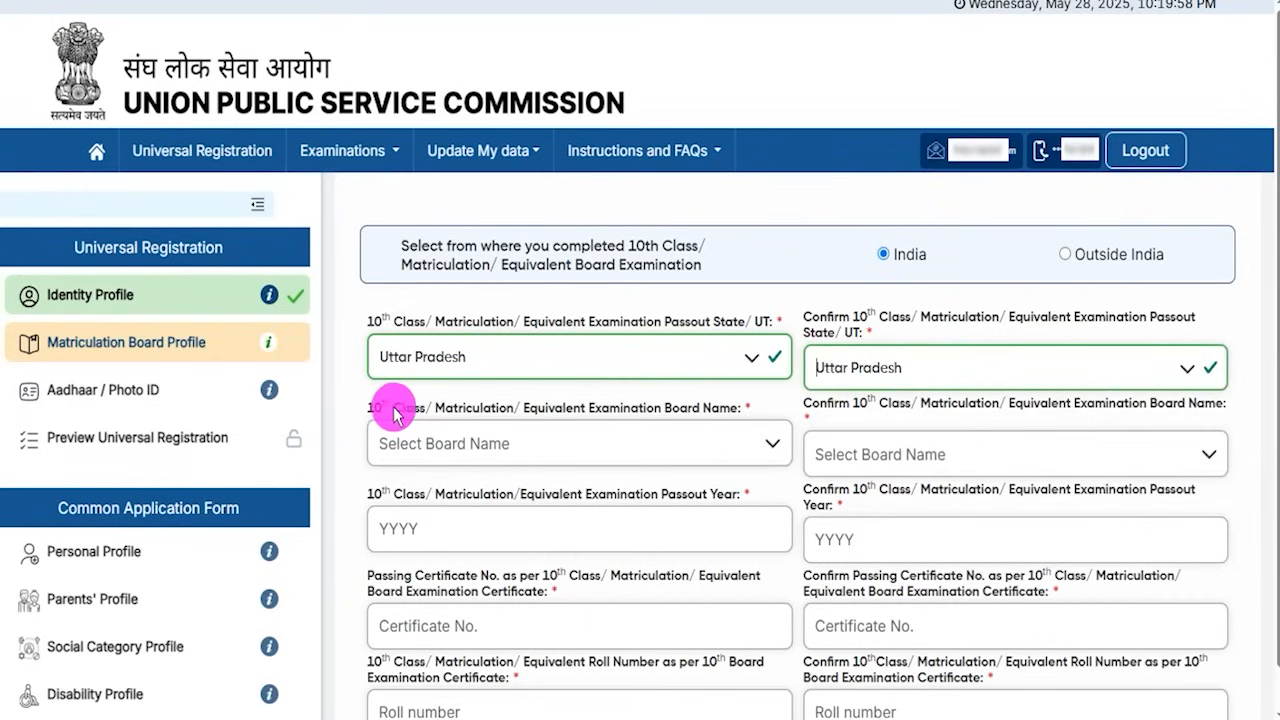
# Set the 10th class examination board name and its confirmation to Central Board of Secondary Education
pyautogui.moveTo(395, 415); pyautogui.dragTo(686, 409)
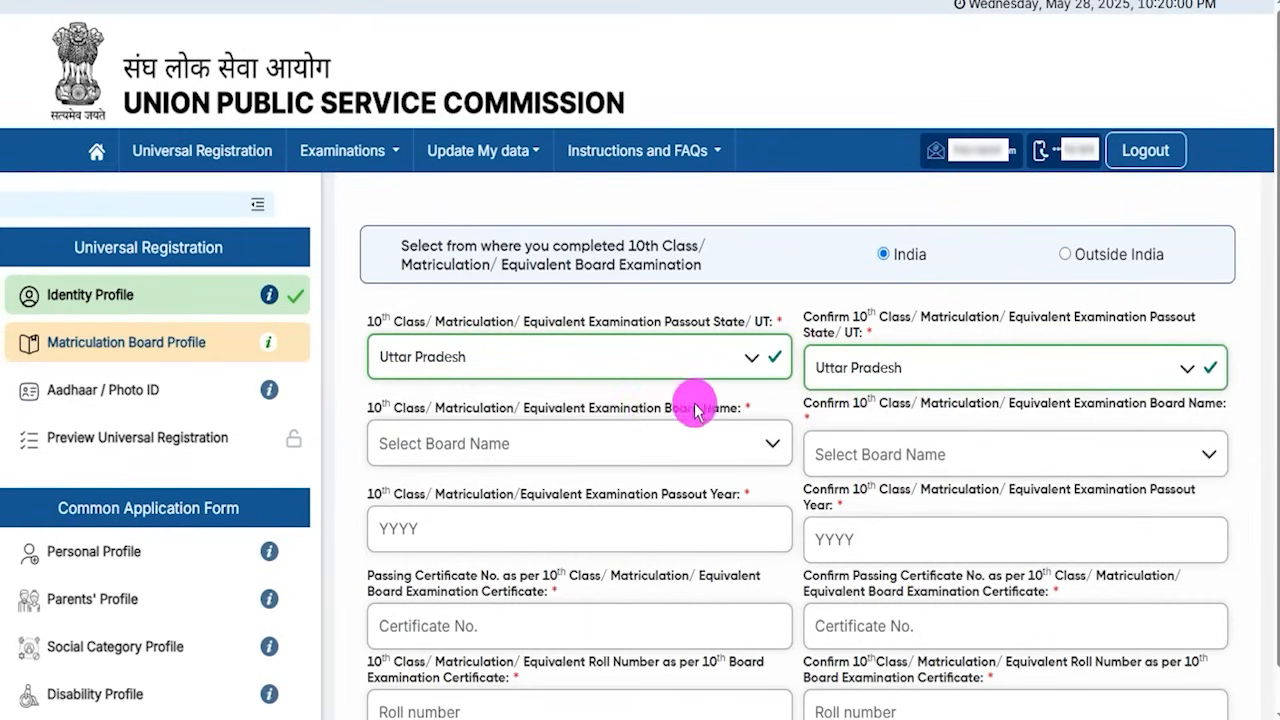
pyautogui.click(577, 440)
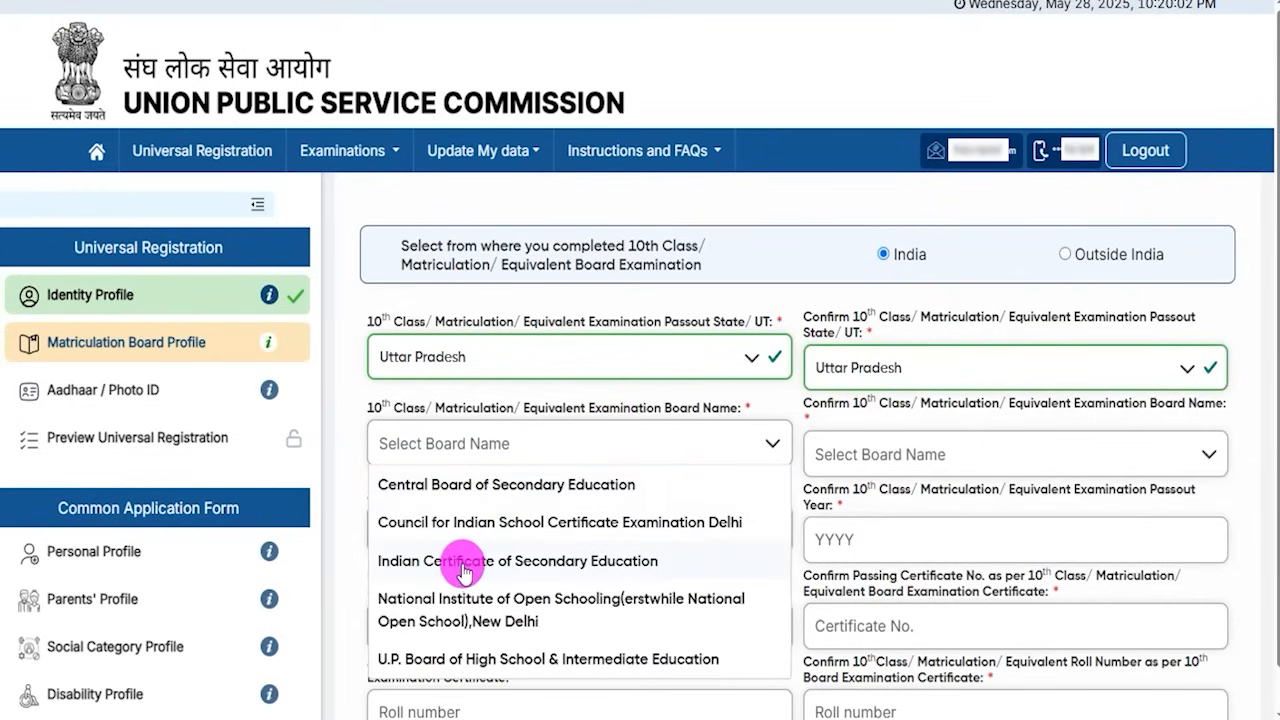
pyautogui.click(534, 485)
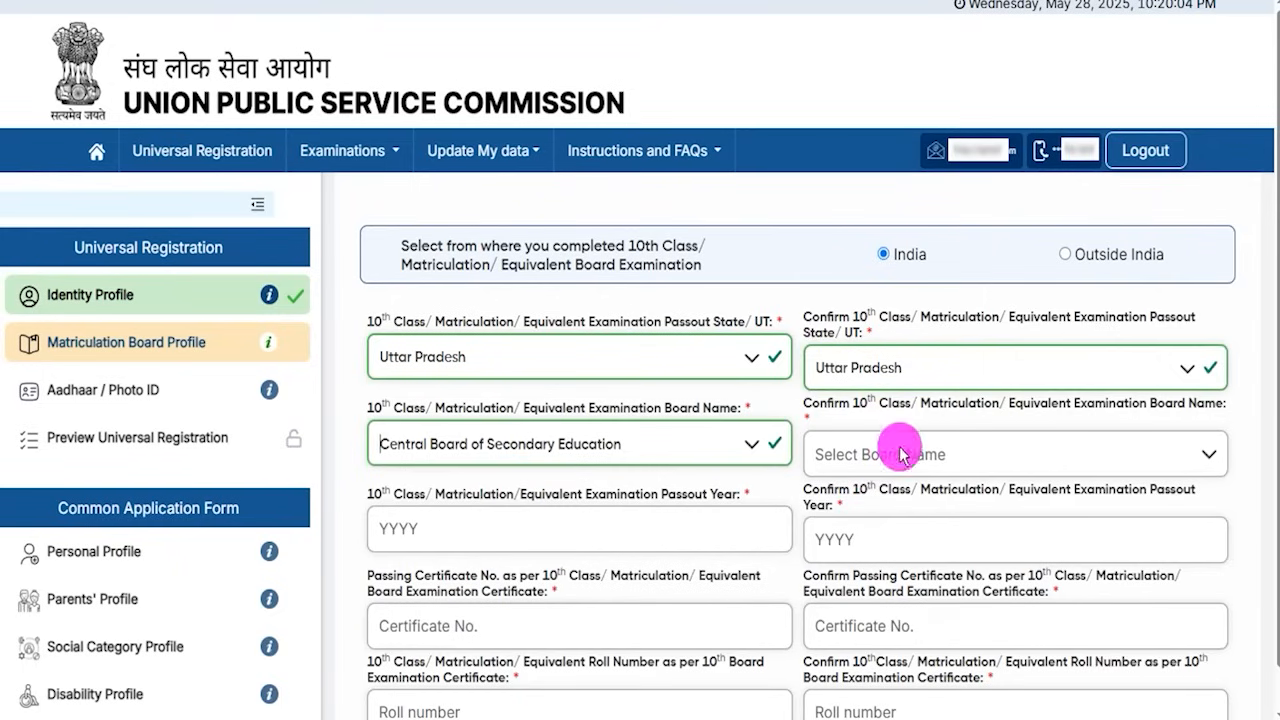
pyautogui.click(902, 451)
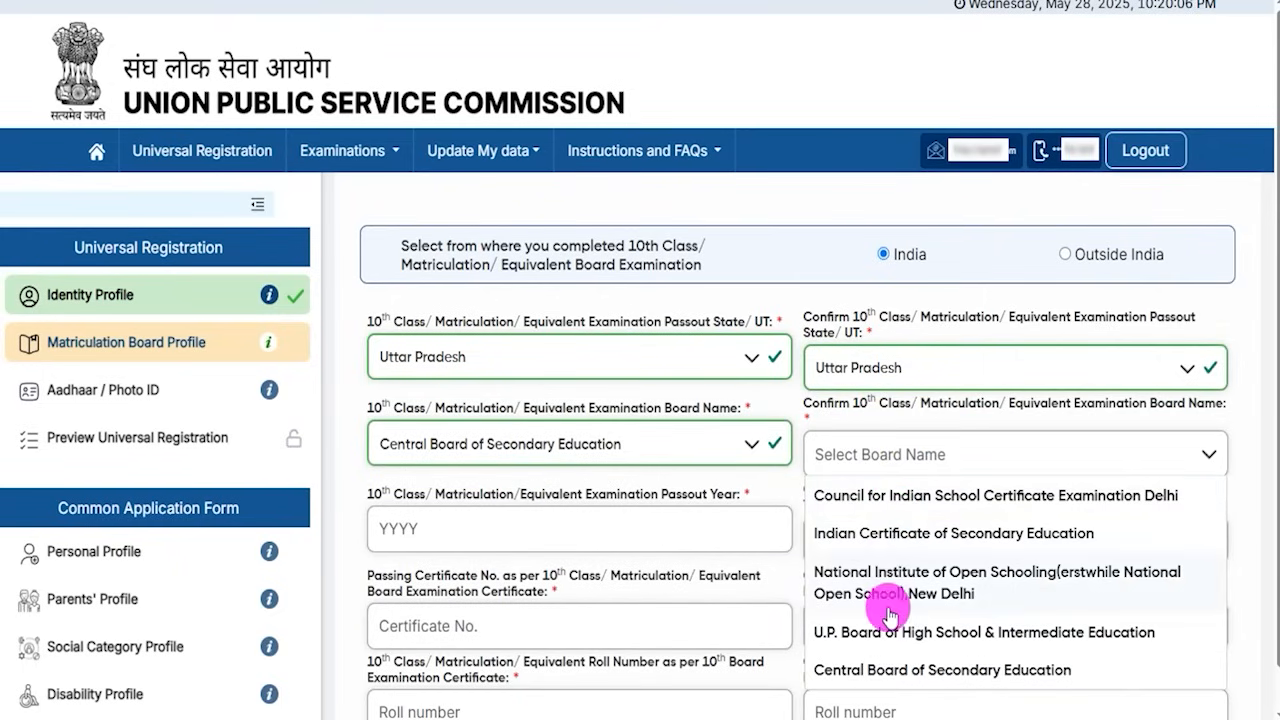
pyautogui.click(880, 670)
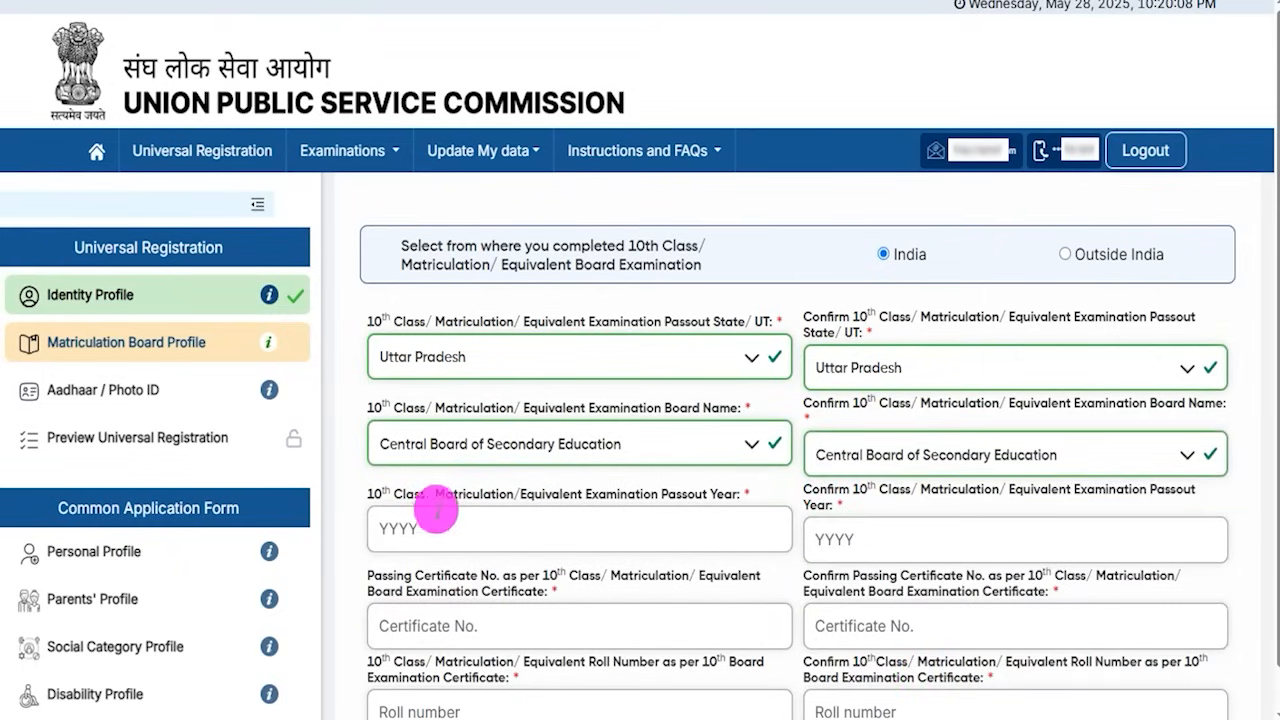
# Examine the 10th class passout year and passing certificate number fields together with their confirmation fields
pyautogui.moveTo(402, 498); pyautogui.dragTo(555, 503)
pyautogui.click(550, 504)
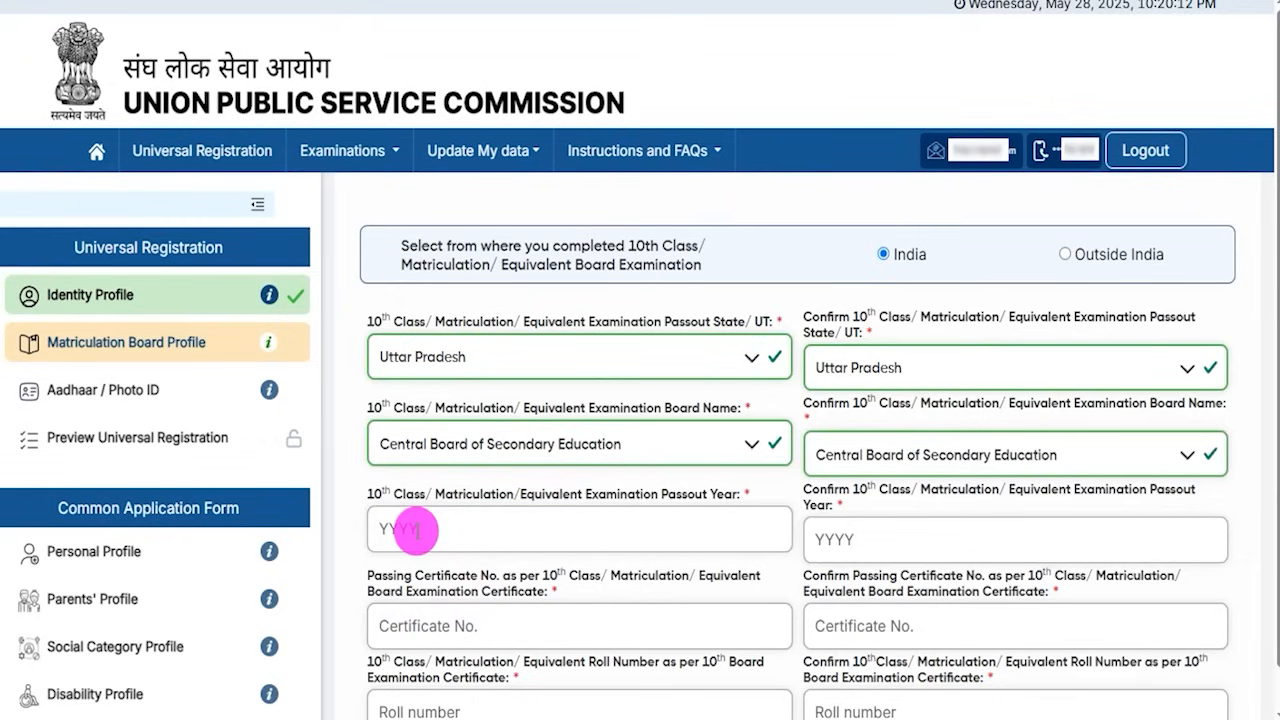
pyautogui.click(866, 538)
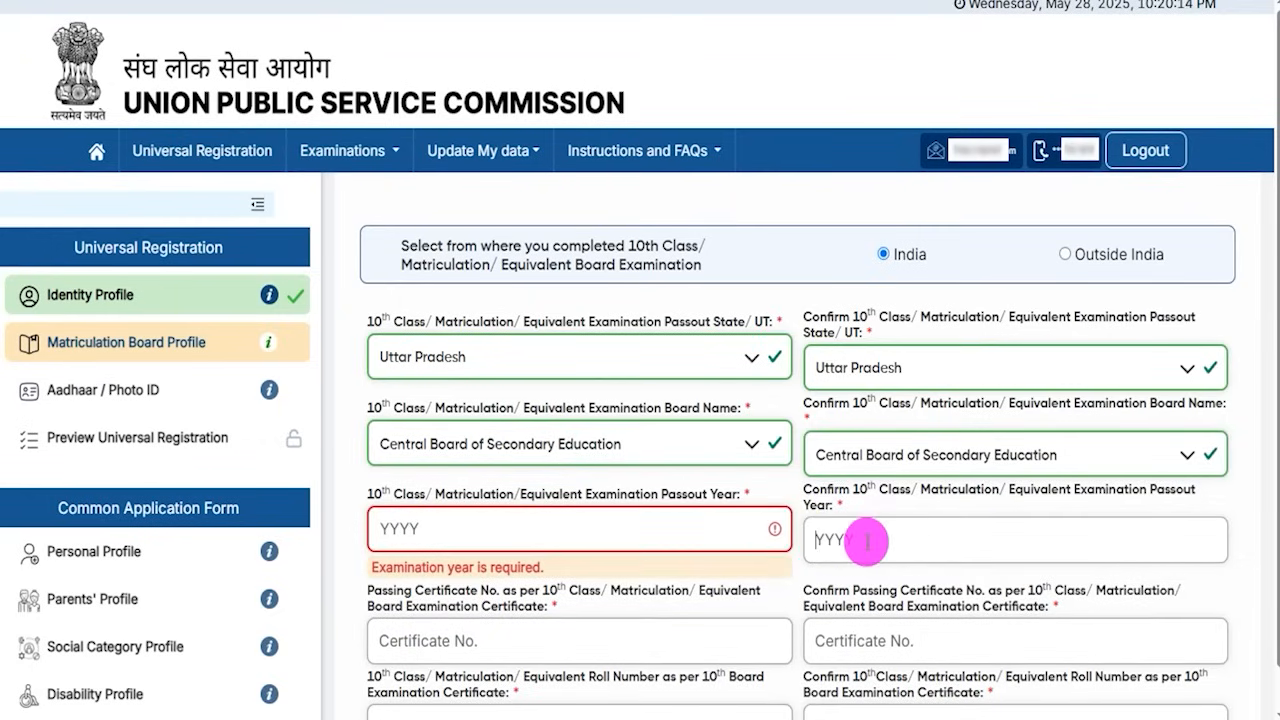
pyautogui.scroll(-2, 543, 514)
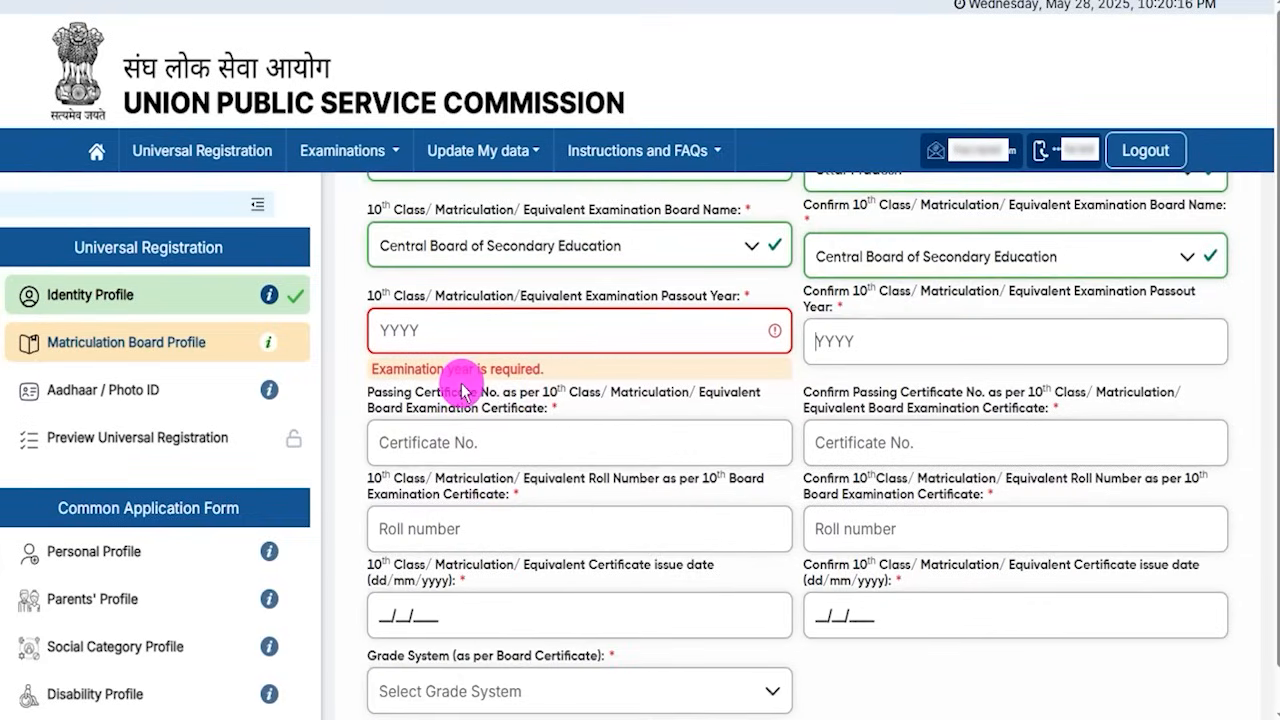
pyautogui.moveTo(404, 370); pyautogui.dragTo(491, 372)
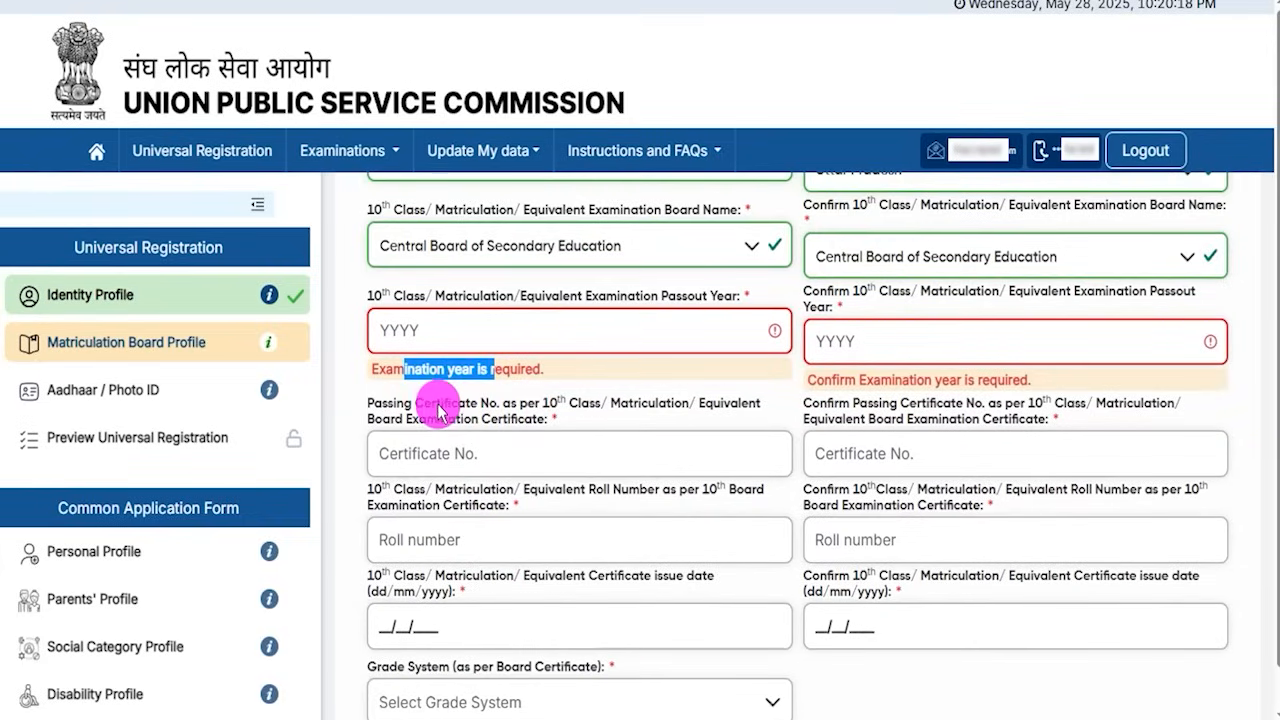
pyautogui.moveTo(413, 410); pyautogui.dragTo(509, 409)
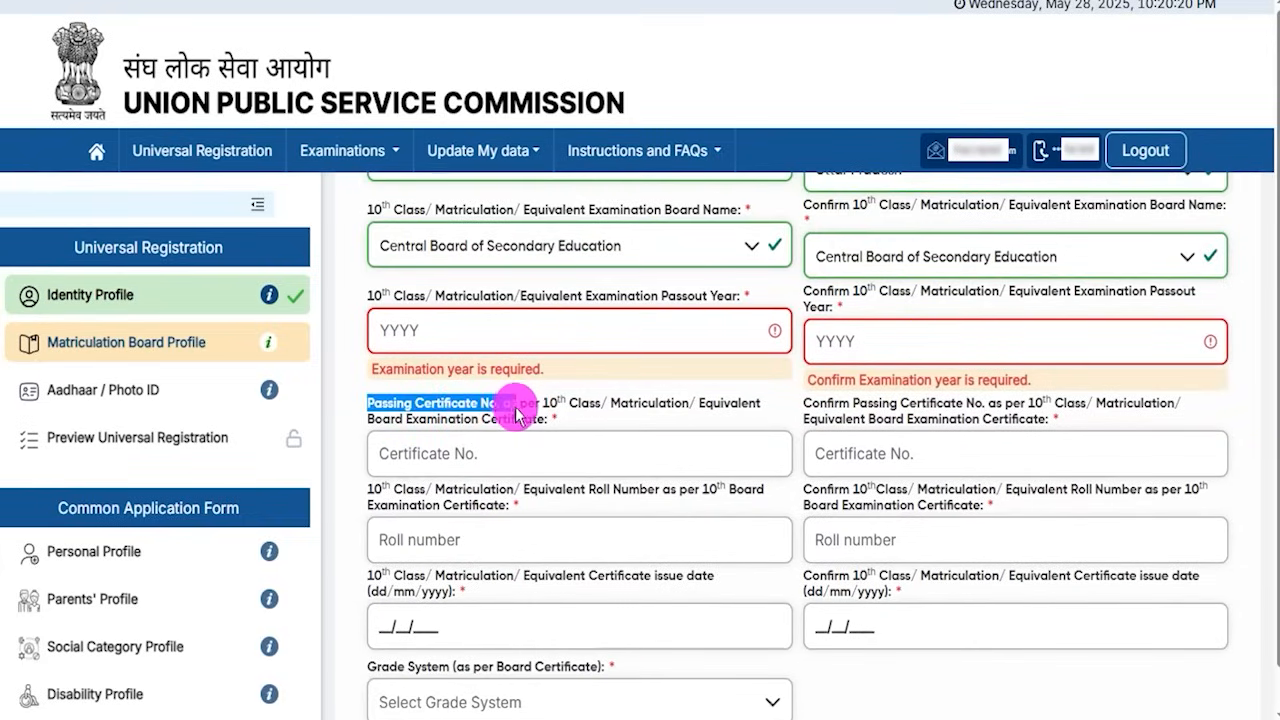
pyautogui.click(492, 453)
pyautogui.click(955, 455)
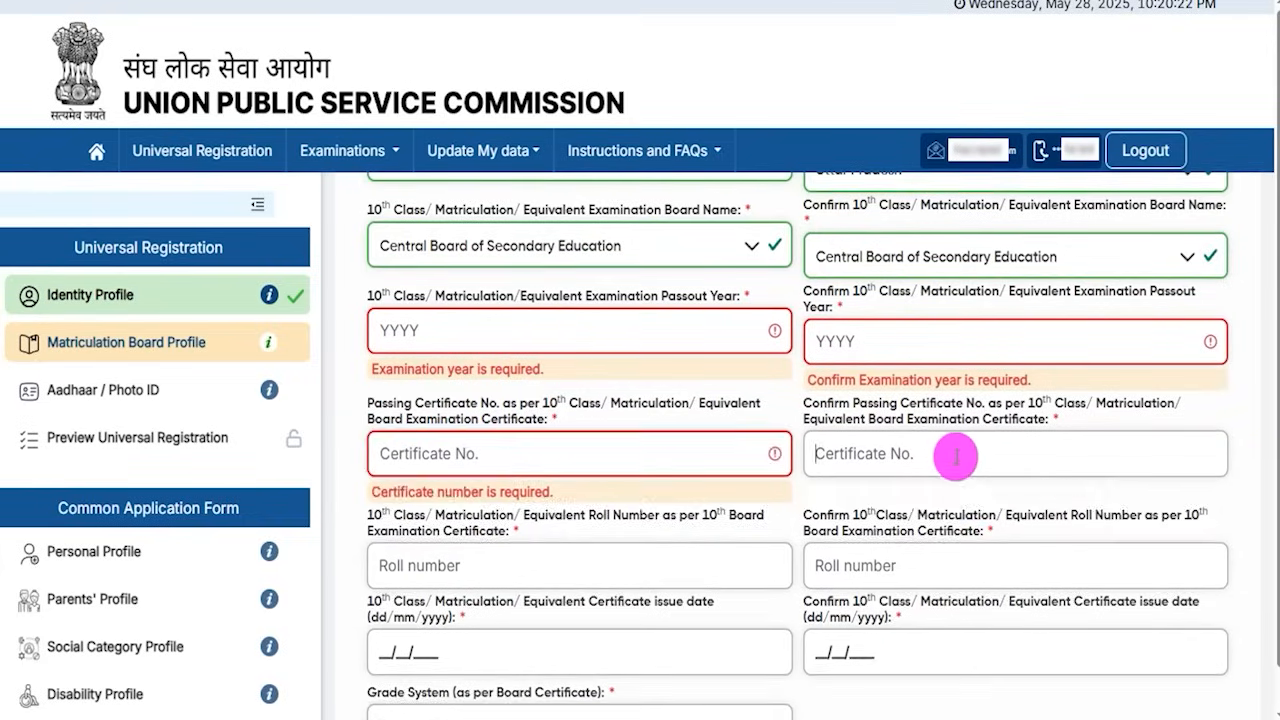
# Examine the 10th class roll number and certificate issue date fields together with their confirmation fields
pyautogui.scroll(-3, 955, 460)
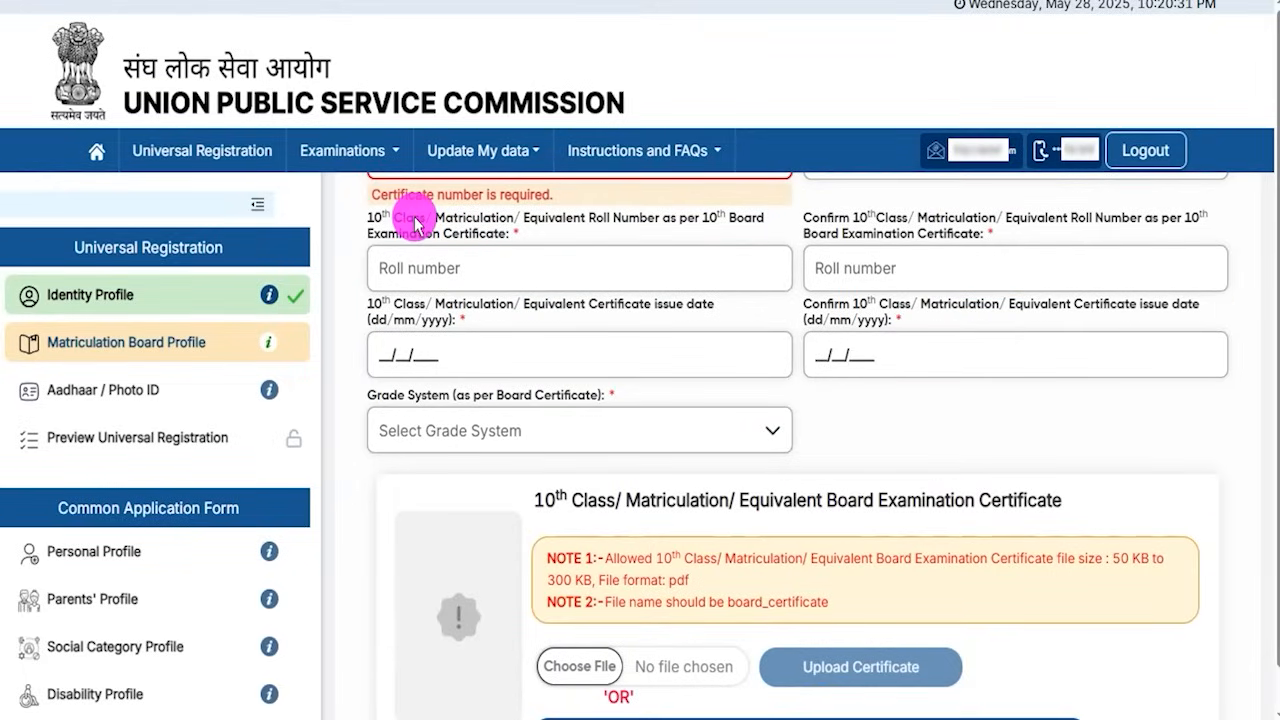
pyautogui.moveTo(366, 212); pyautogui.dragTo(553, 224)
pyautogui.click(628, 222)
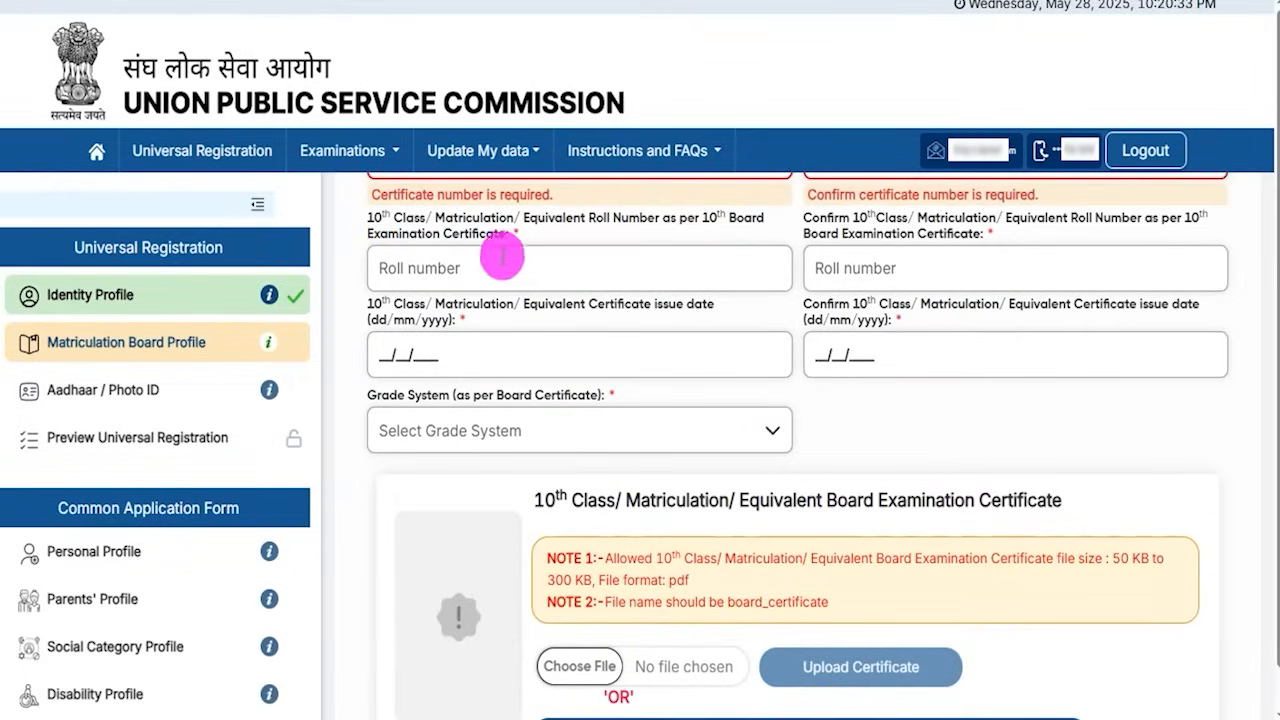
pyautogui.click(873, 265)
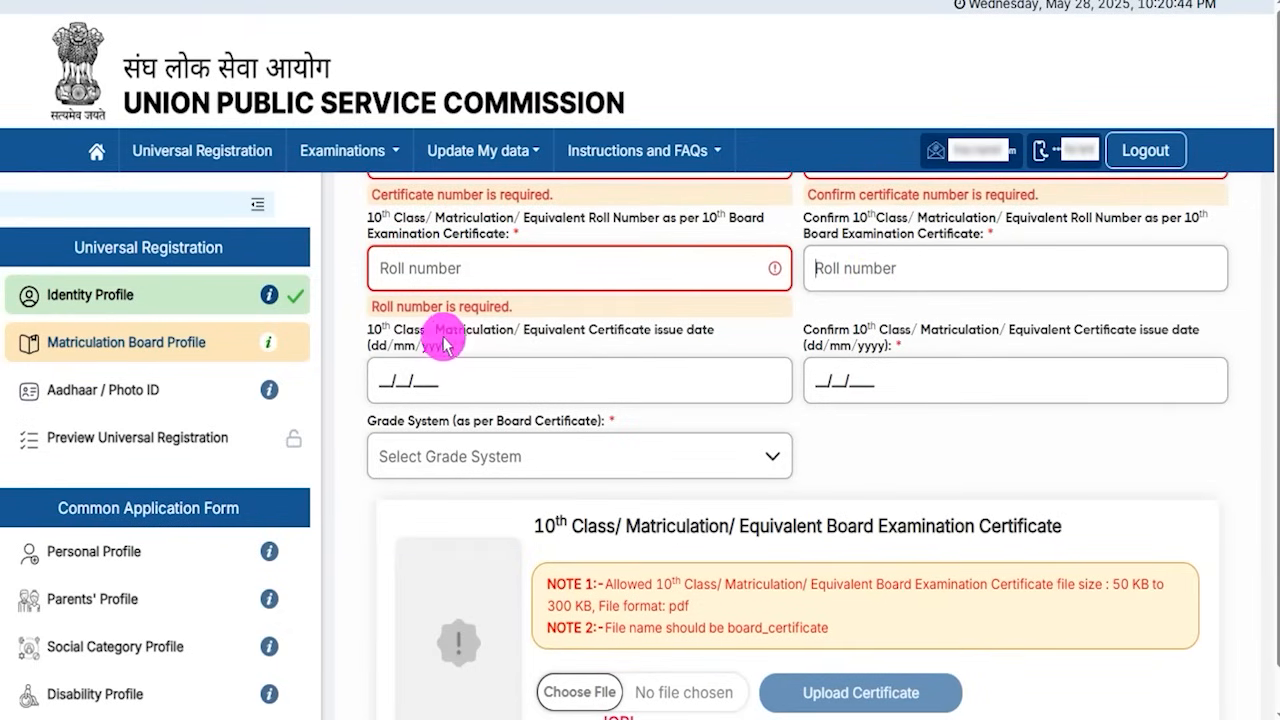
pyautogui.moveTo(413, 333); pyautogui.dragTo(515, 331)
pyautogui.click(510, 331)
pyautogui.click(391, 381)
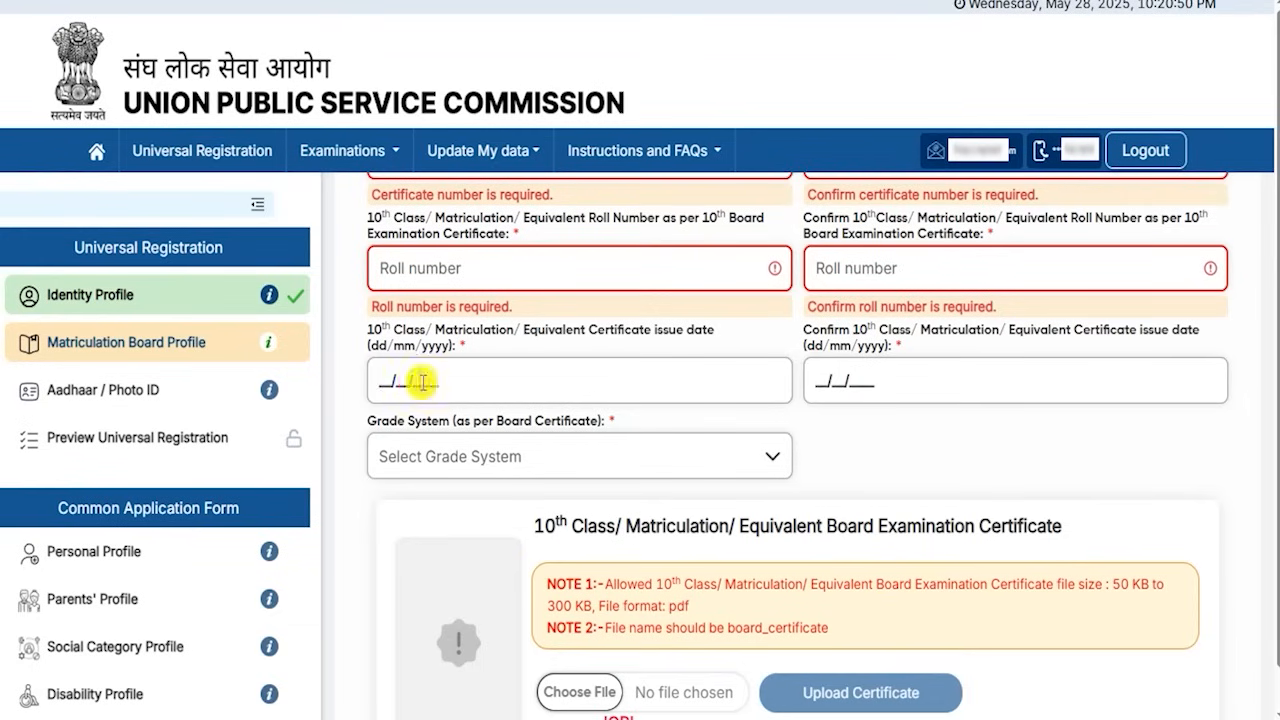
pyautogui.moveTo(840, 330); pyautogui.dragTo(860, 335)
pyautogui.click(829, 383)
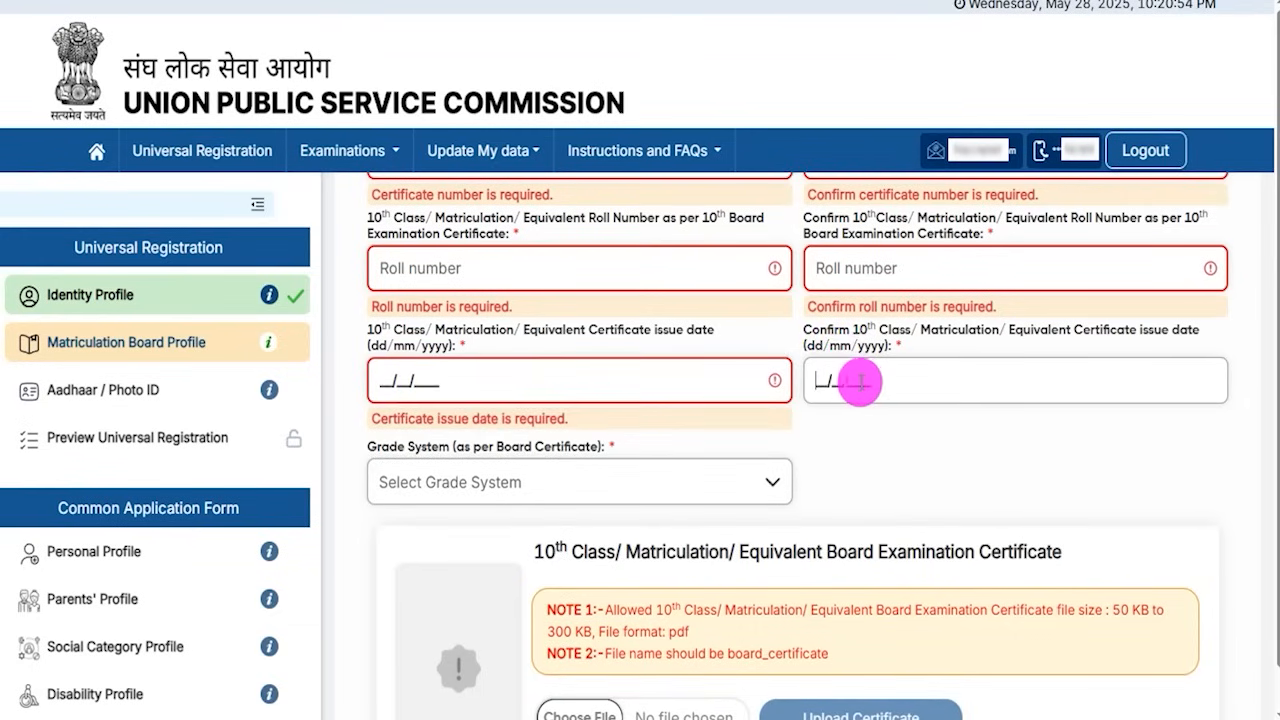
# Set the grade system to Percentage(%) Marks and enter 60 as the percentage of marks
pyautogui.click(493, 482)
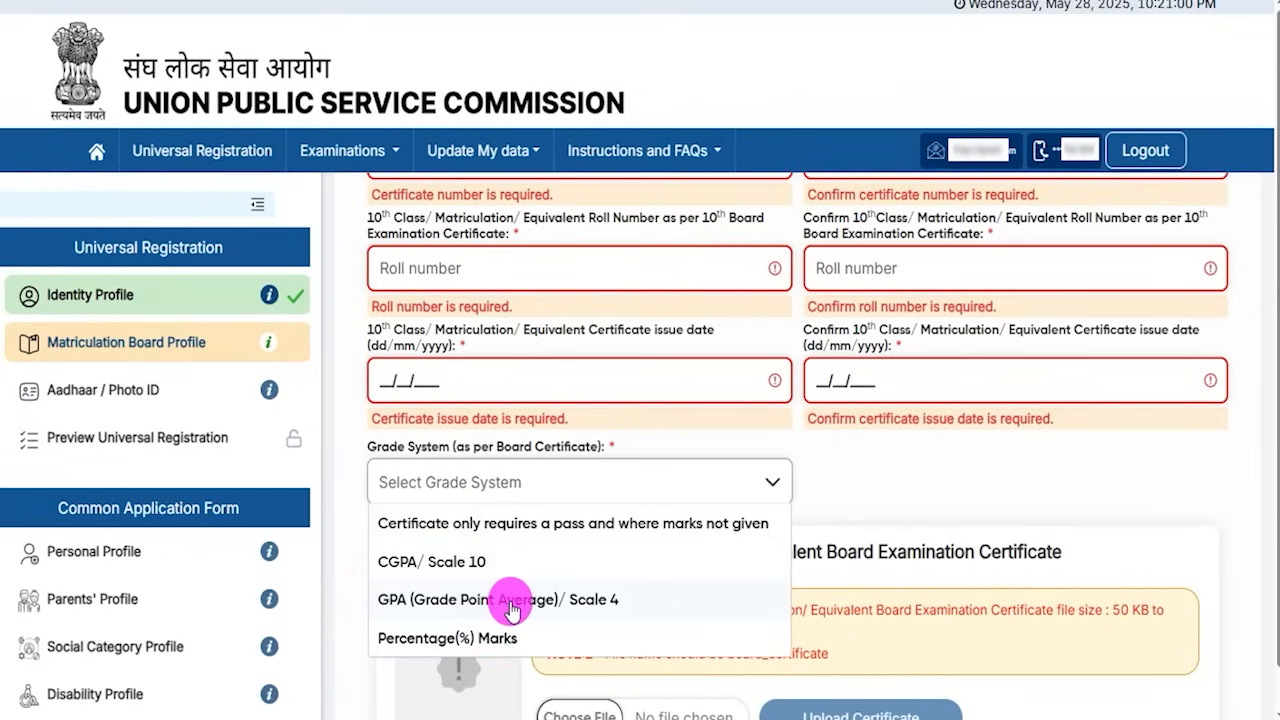
pyautogui.click(476, 640)
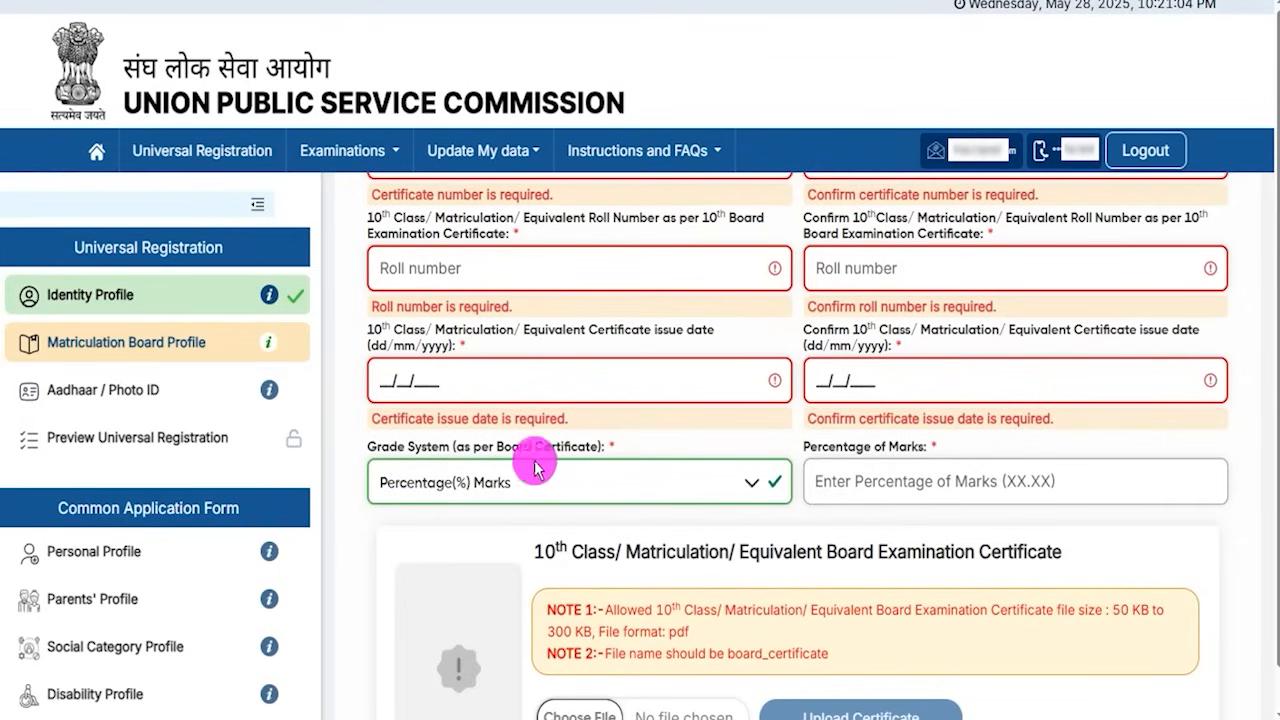
pyautogui.click(843, 477)
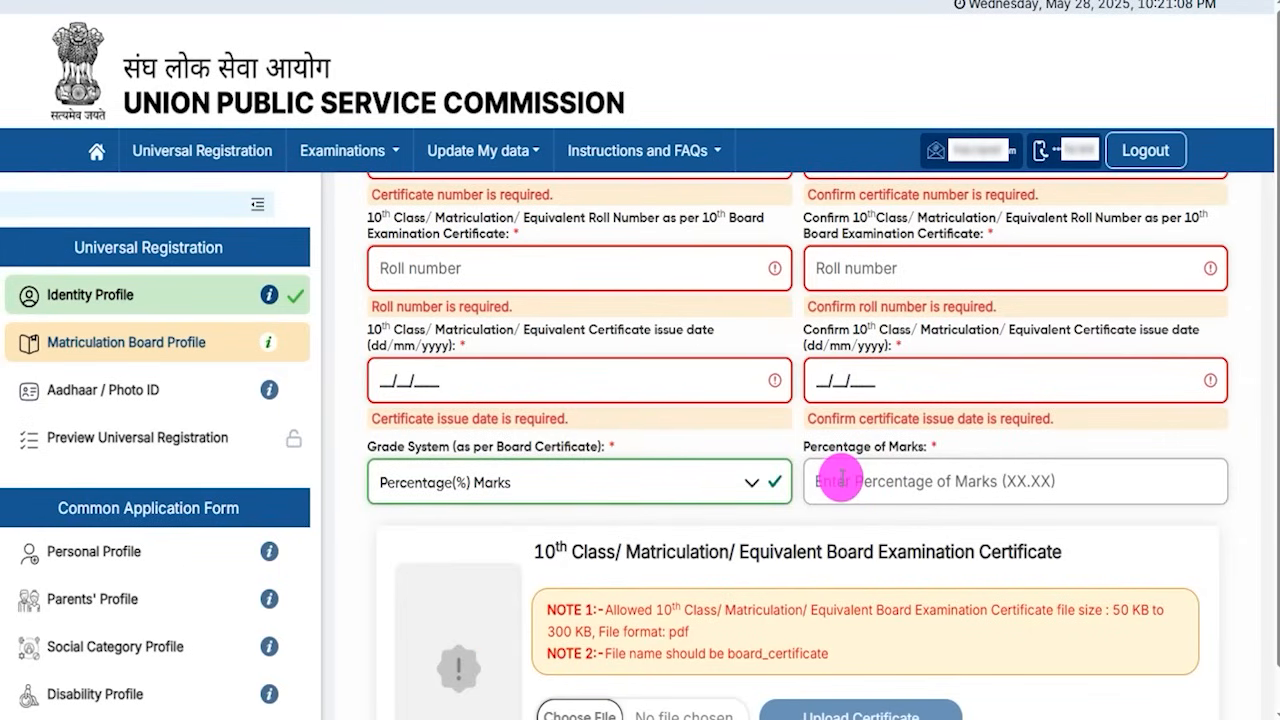
pyautogui.write('60')
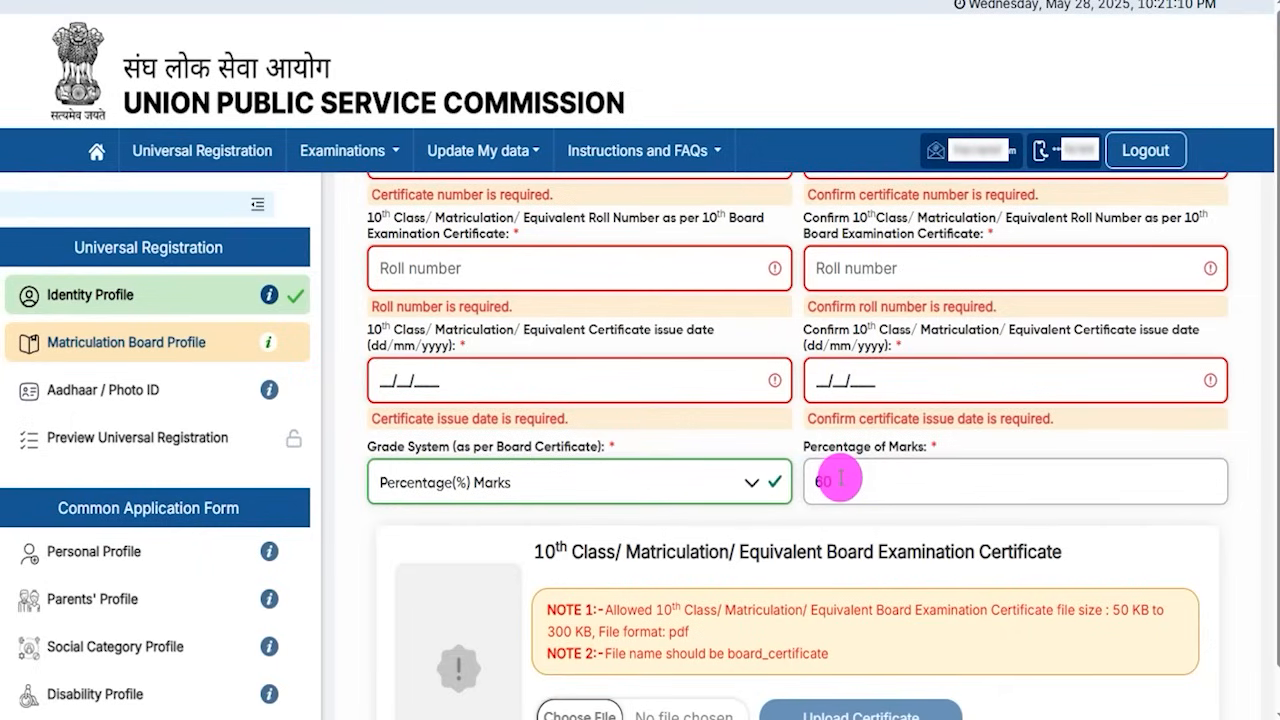
pyautogui.click(608, 546)
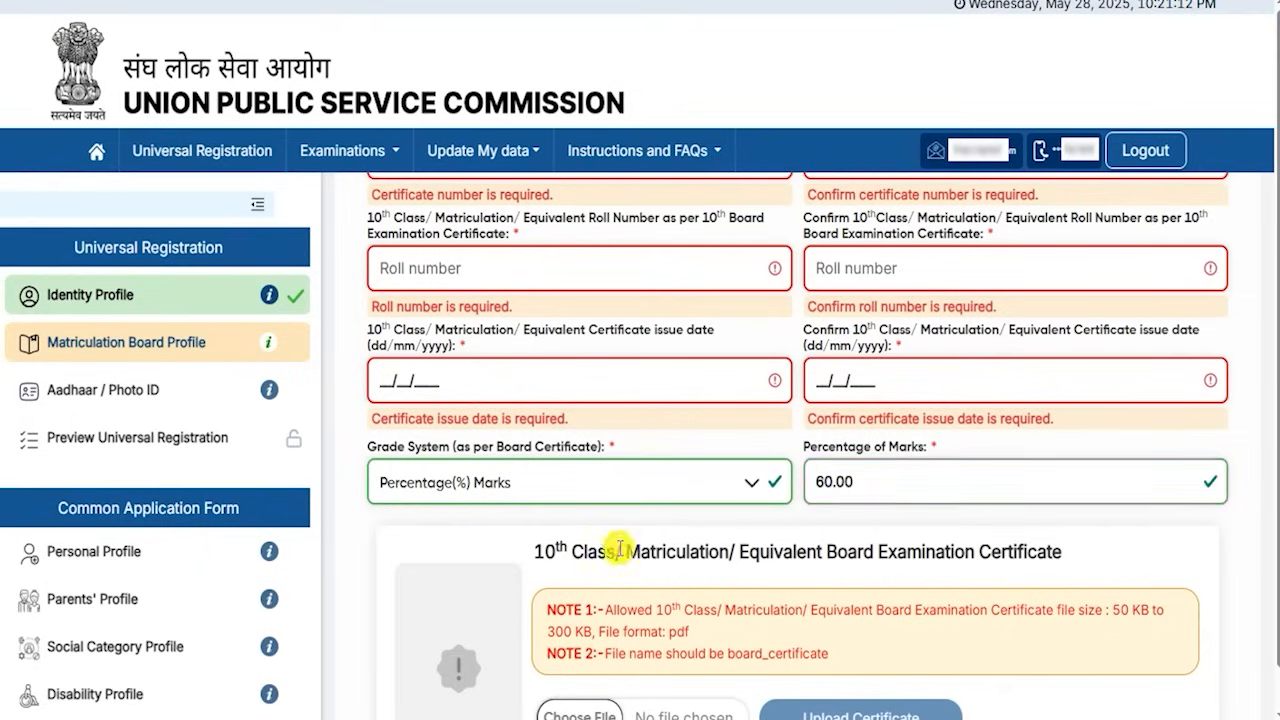
# Highlight the file size limits, pdf format and board_certificate file name in the 10th class certificate upload notes
pyautogui.scroll(-2, 674, 523)
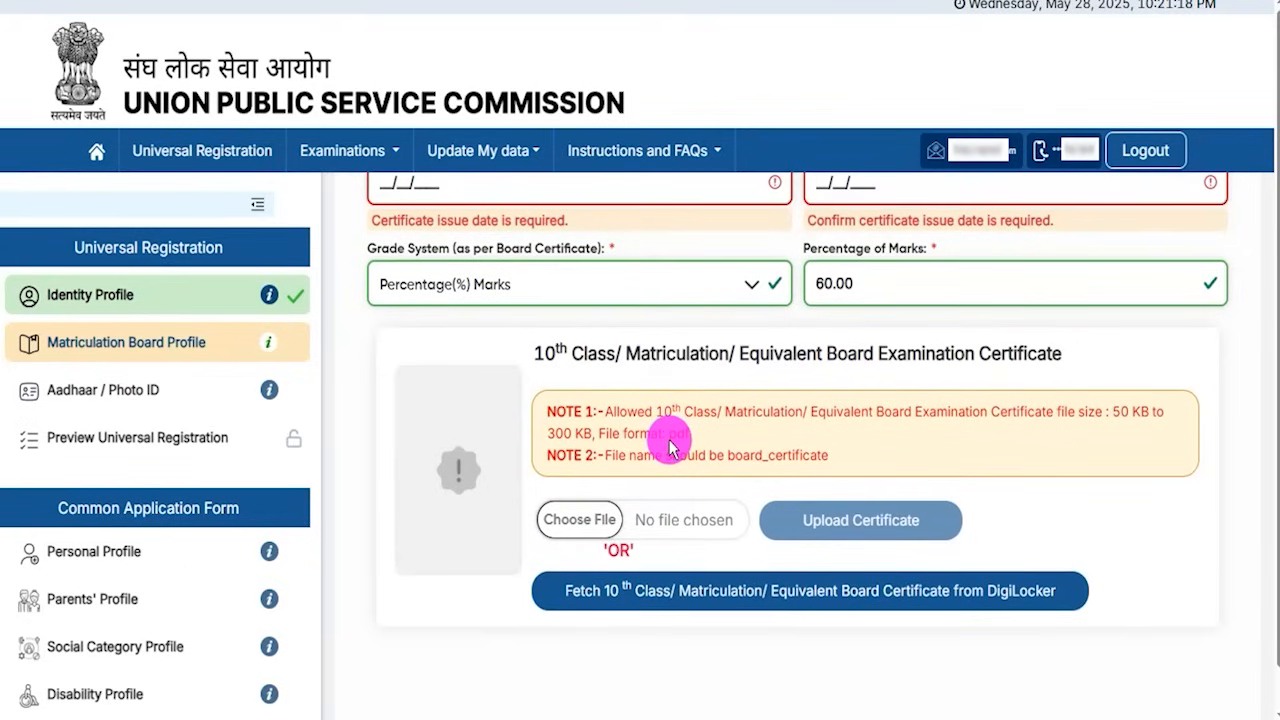
pyautogui.doubleClick(1121, 412)
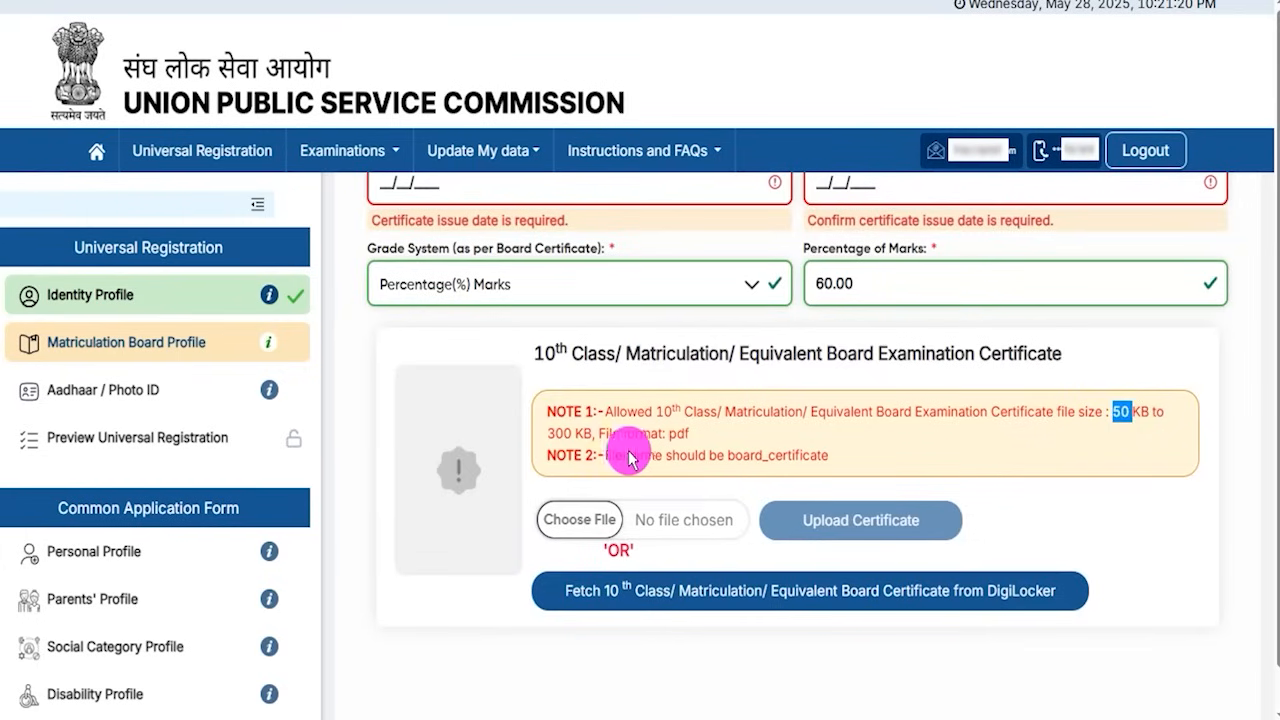
pyautogui.moveTo(551, 433); pyautogui.dragTo(574, 433)
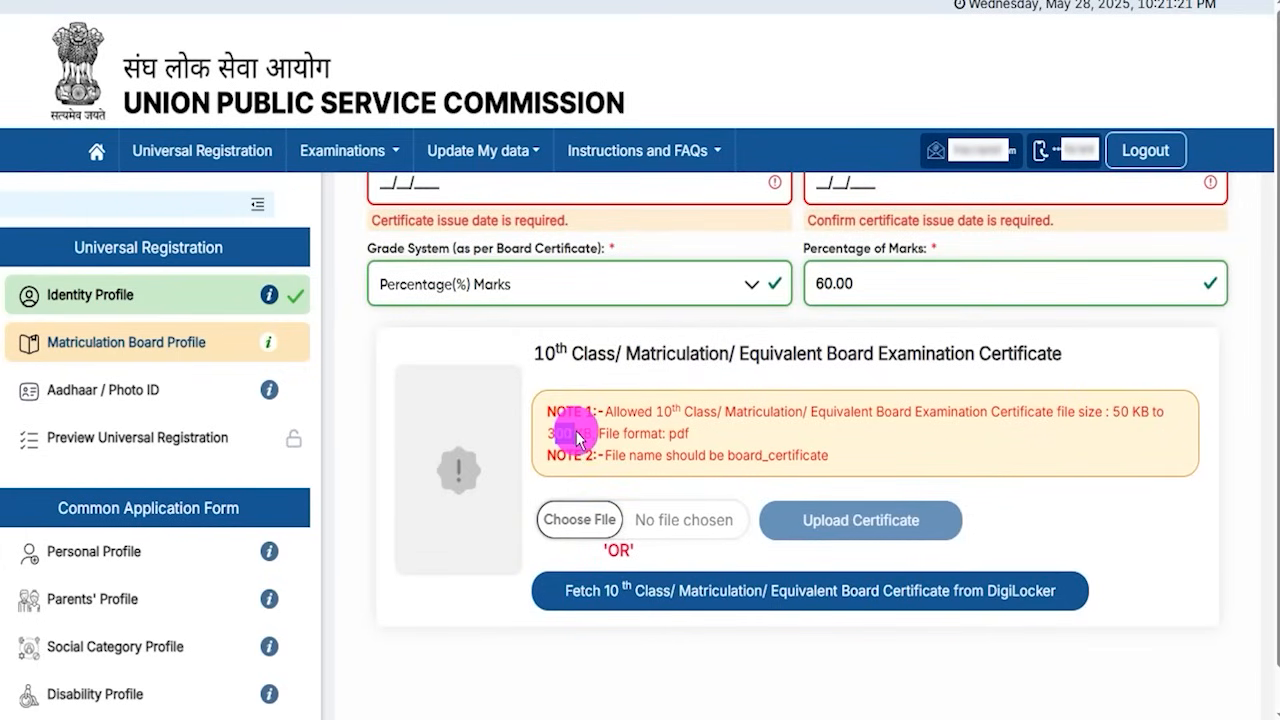
pyautogui.doubleClick(682, 434)
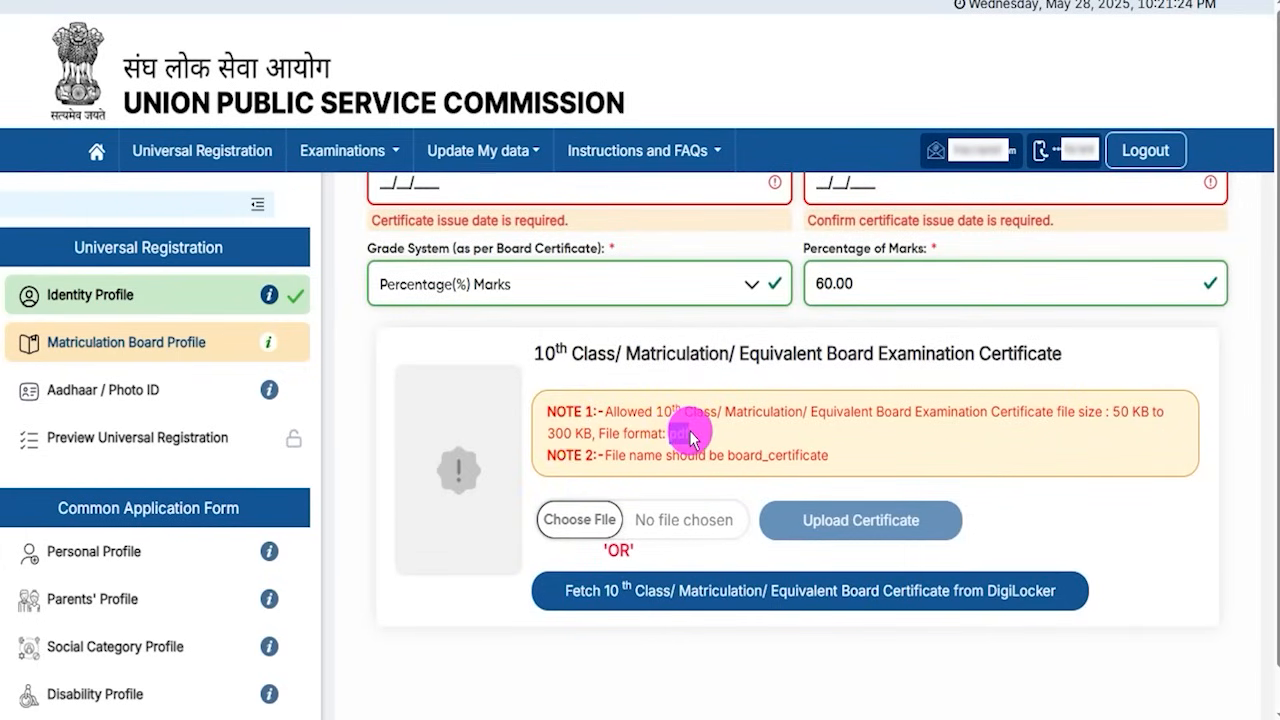
pyautogui.moveTo(726, 455); pyautogui.dragTo(830, 460)
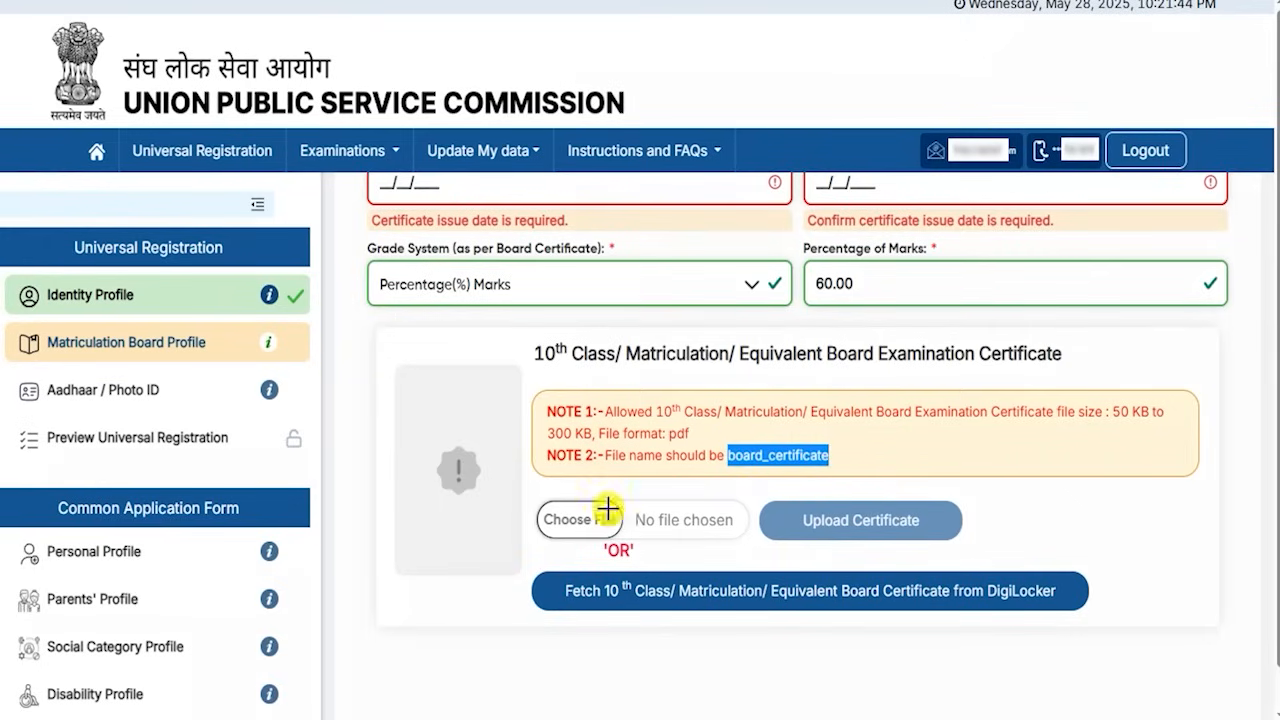
# Mark Choose File, Upload Certificate and the DigiLocker fetch option with drawn ticks
pyautogui.moveTo(605, 497); pyautogui.dragTo(657, 478)
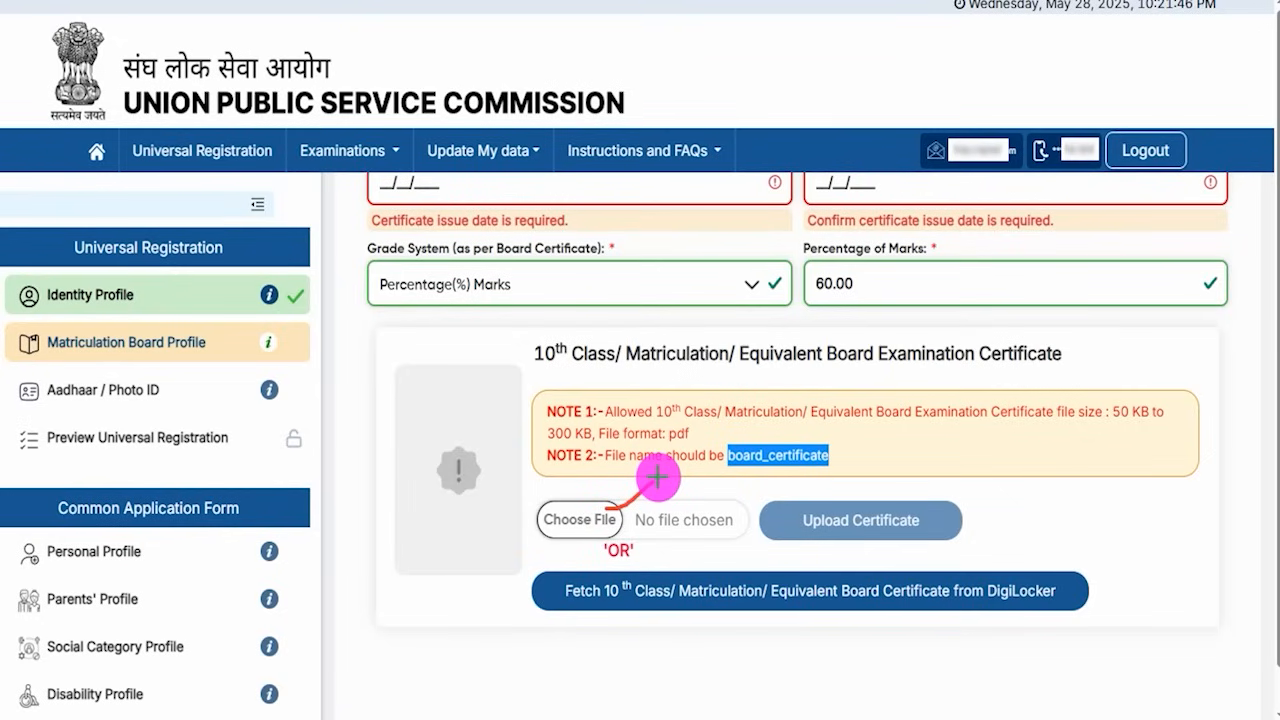
pyautogui.moveTo(931, 519); pyautogui.dragTo(973, 487)
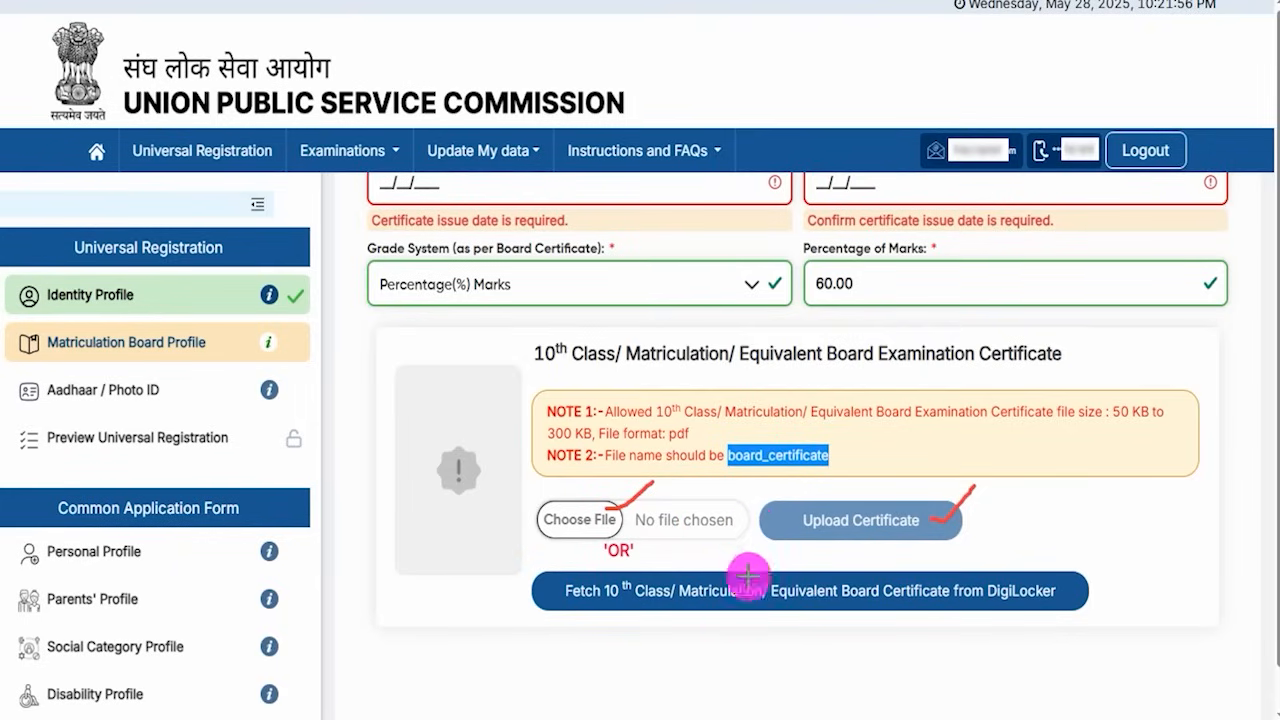
pyautogui.moveTo(1068, 600)
pyautogui.mouseDown()
pyautogui.moveTo(1103, 594)
pyautogui.moveTo(1120, 568)
pyautogui.mouseUp()
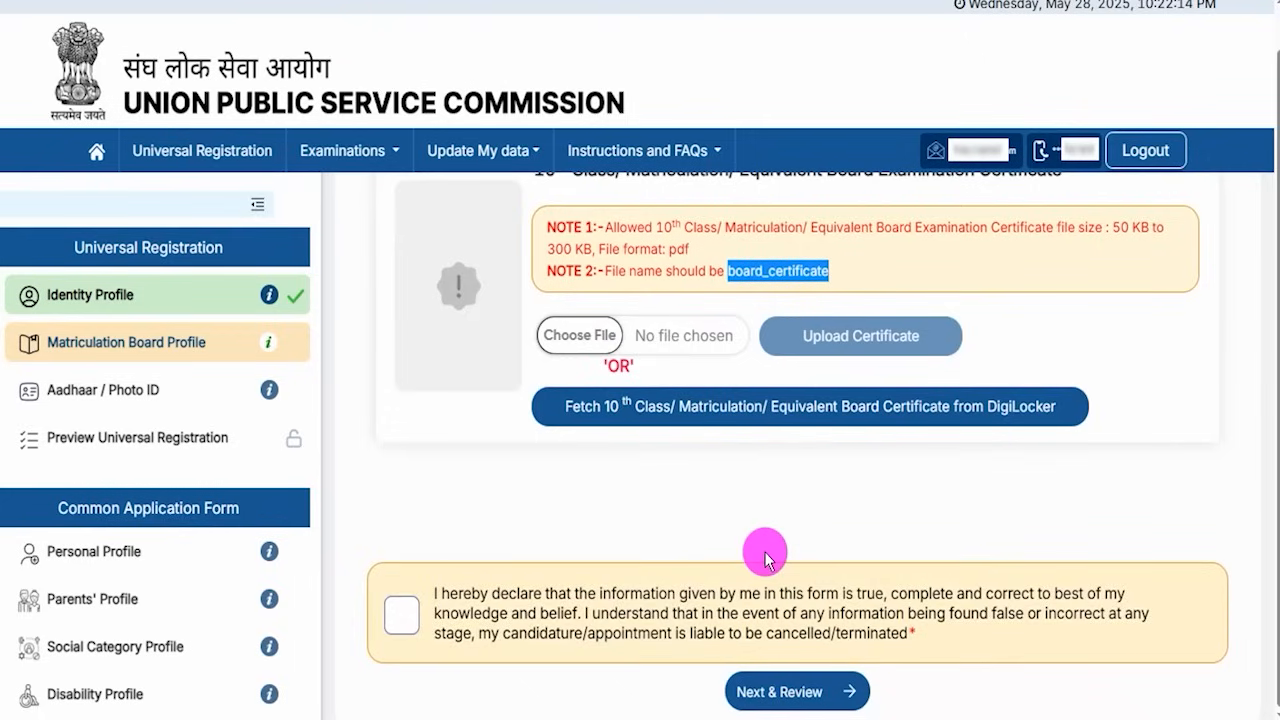
# Accept the declaration and submit the reviewed Matriculation Board Profile details
pyautogui.click(403, 612)
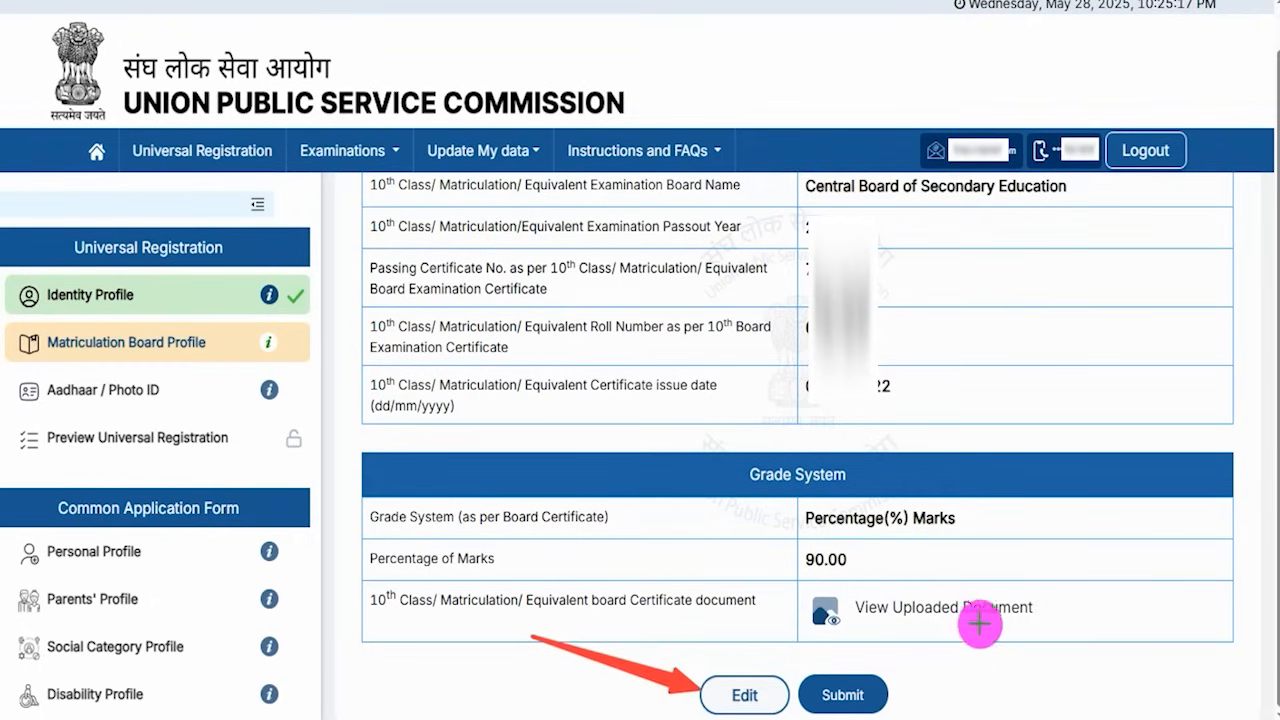
pyautogui.click(890, 677)
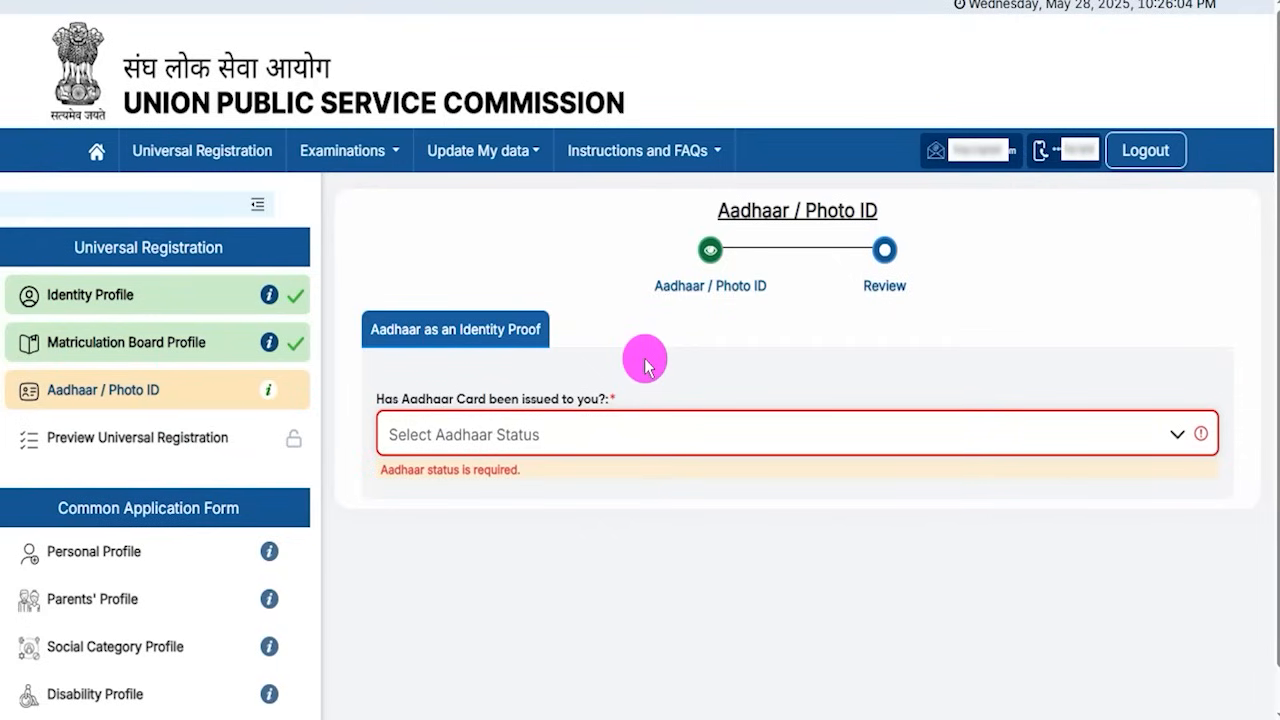
# Set the Aadhaar status to "Yes, I have been issued Aadhaar card and consent to proceed for verification" and accept the consent declaration
pyautogui.click(586, 432)
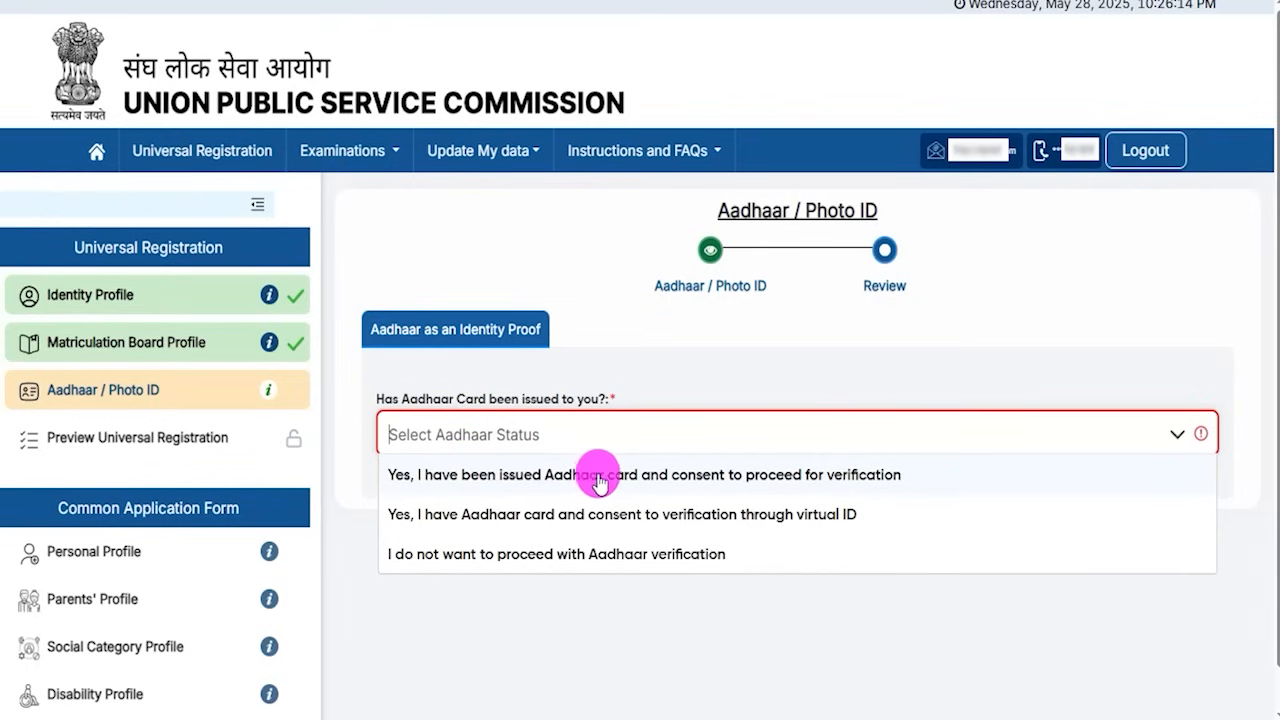
pyautogui.click(857, 479)
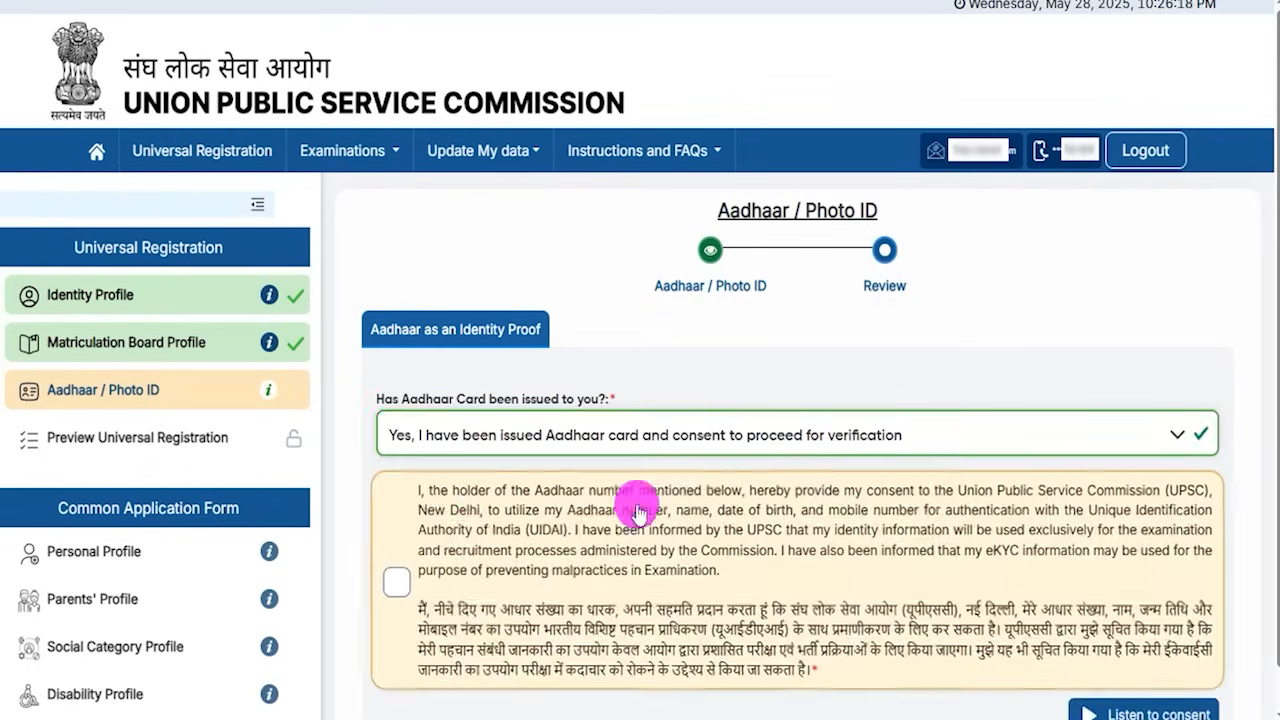
pyautogui.click(403, 585)
# Examine the Aadhaar Number and CAPTCHA fields and the Get Aadhaar OTP option below the consent declaration
pyautogui.scroll(-3, 800, 523)
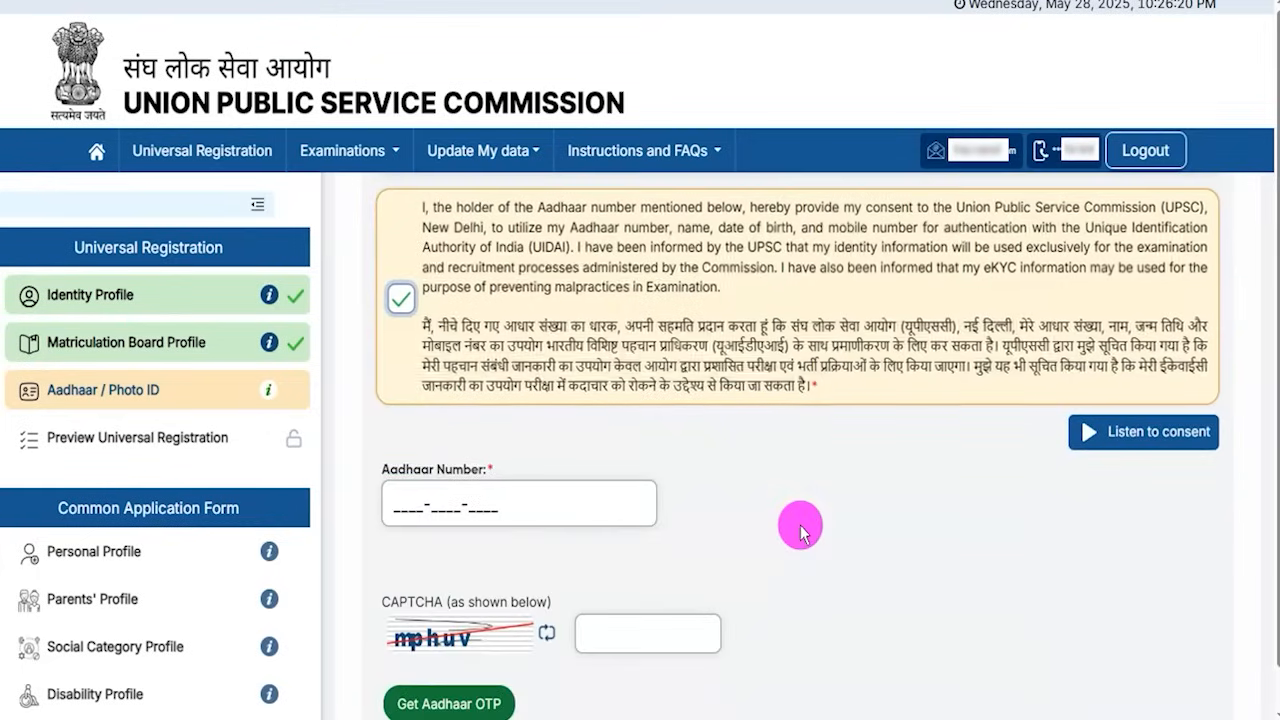
pyautogui.click(414, 508)
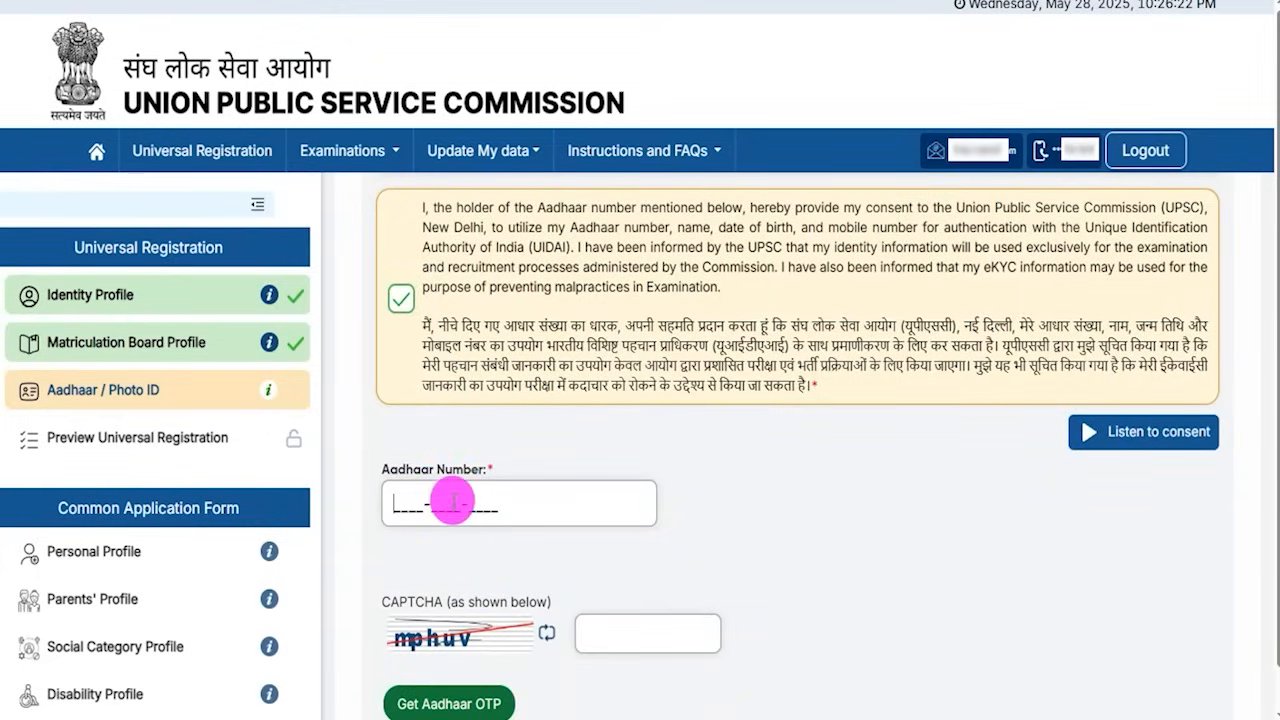
pyautogui.scroll(-1, 520, 535)
pyautogui.click(611, 597)
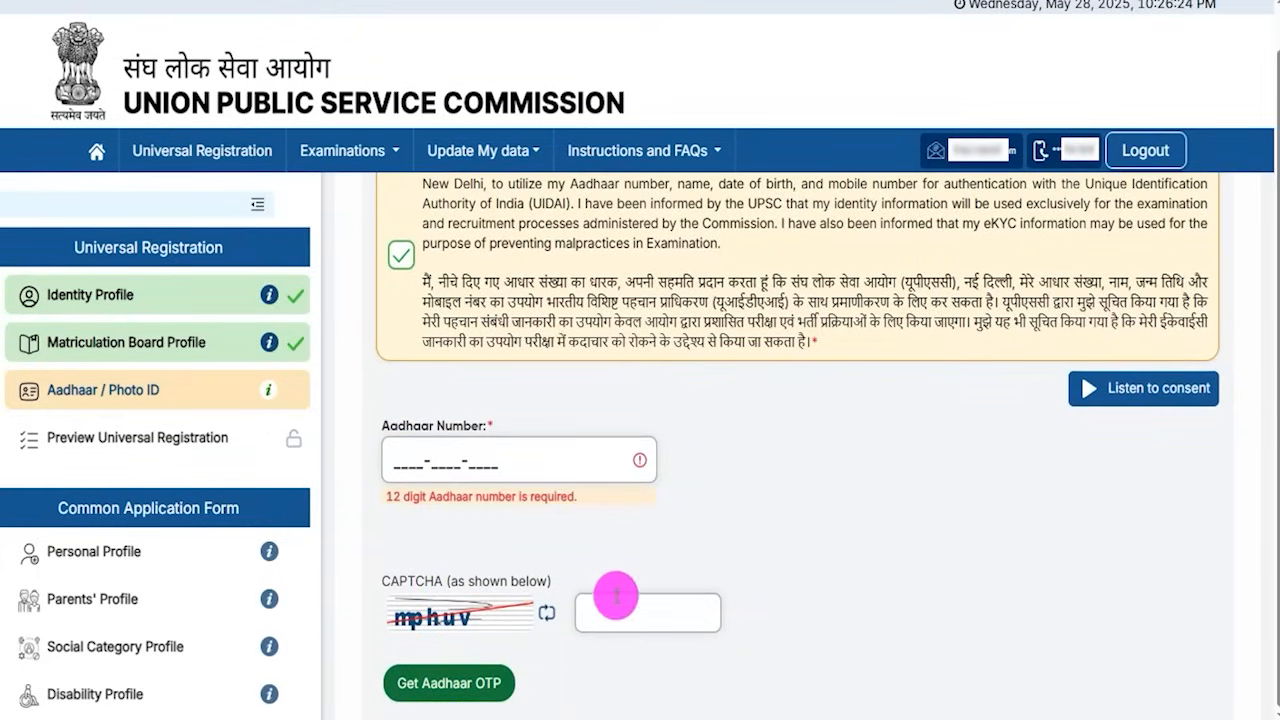
pyautogui.scroll(-1, 700, 570)
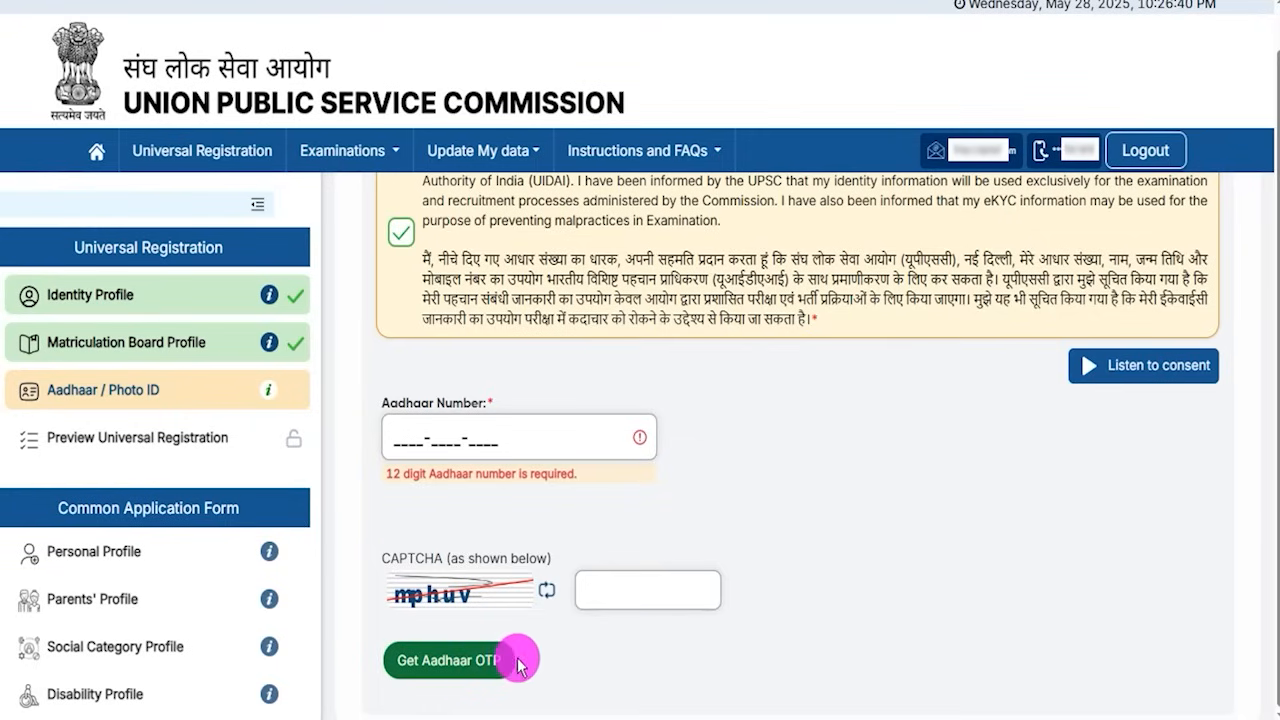
pyautogui.scroll(3, 588, 645)
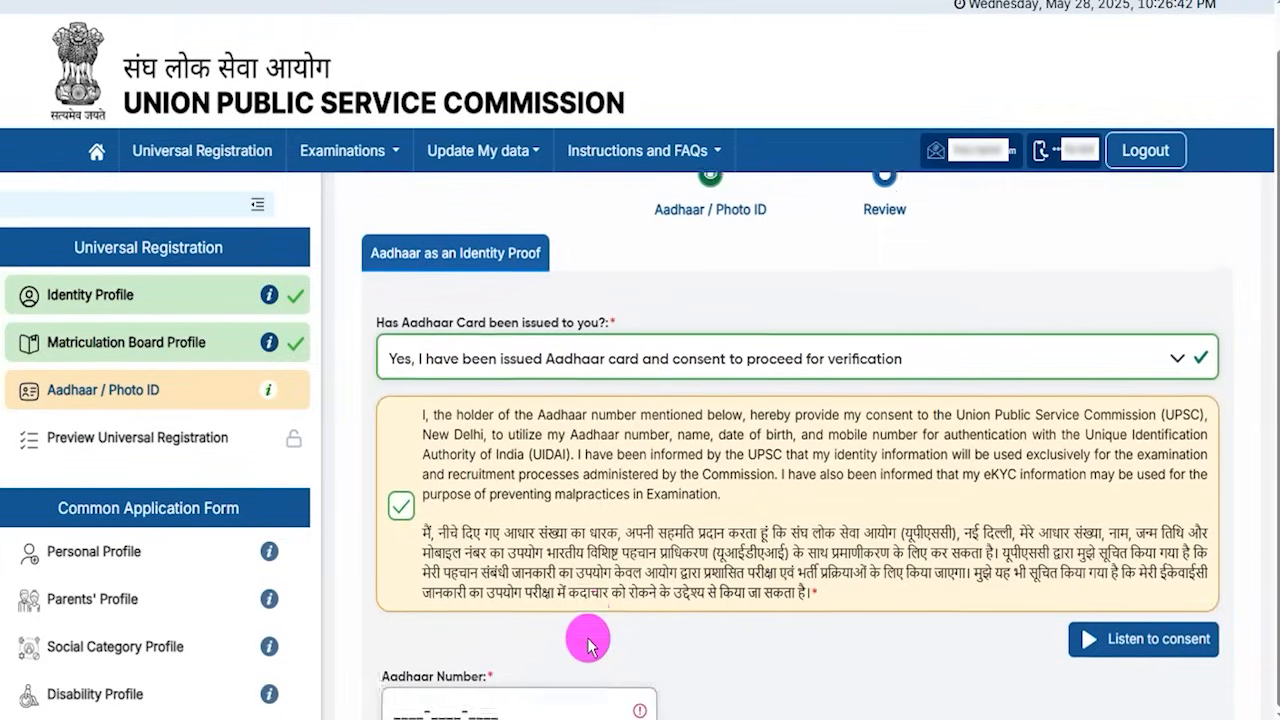
# Set the Aadhaar status to "I do not want to proceed with Aadhaar verification" and continue to the Photo ID section
pyautogui.click(565, 403)
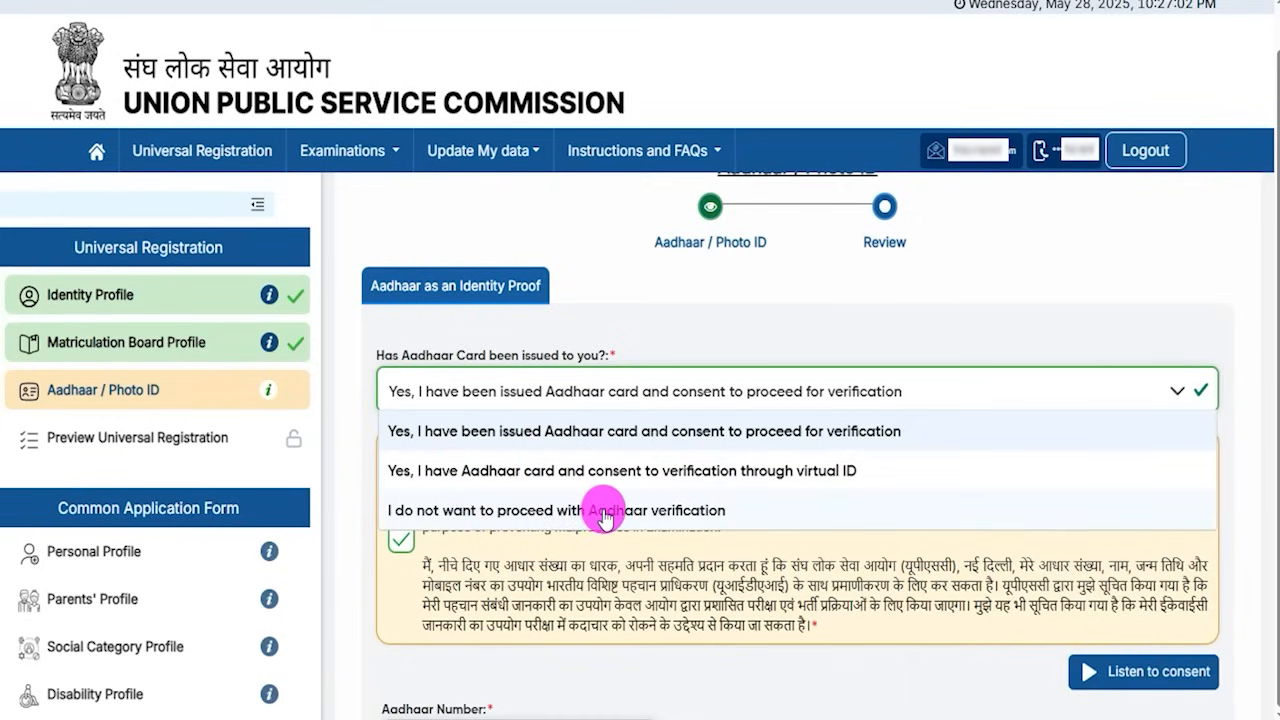
pyautogui.click(603, 512)
pyautogui.click(630, 498)
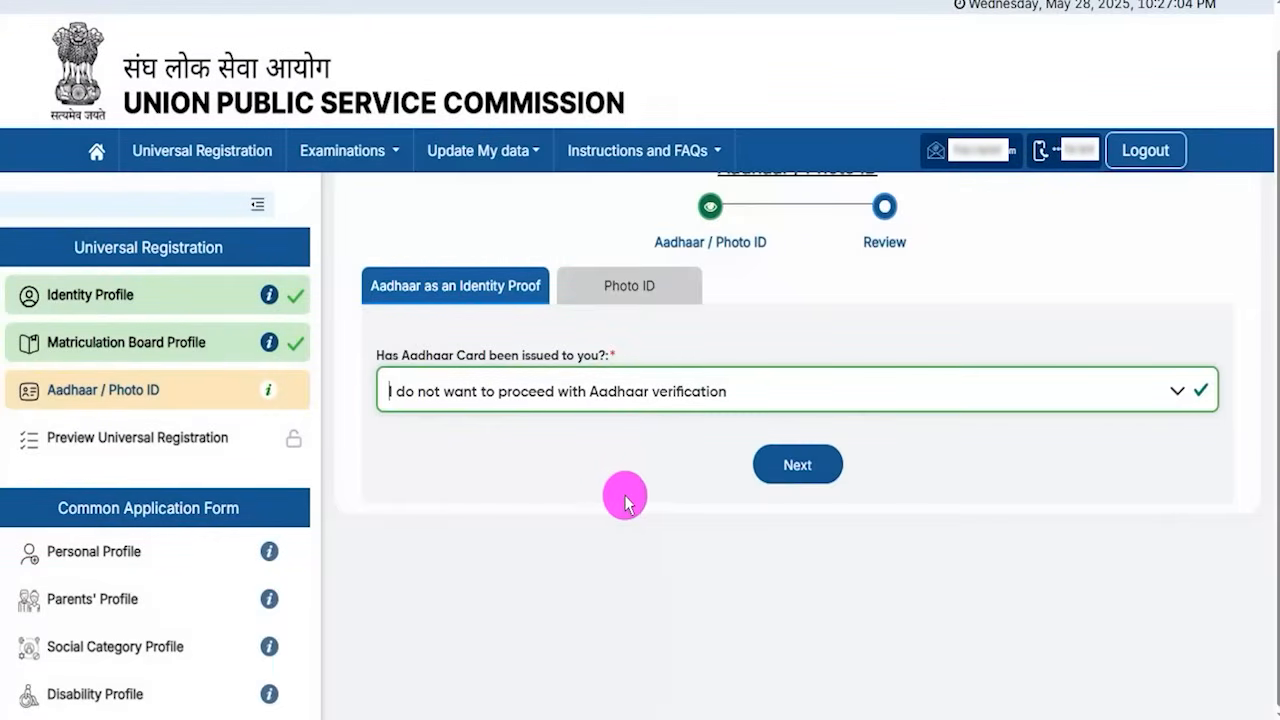
pyautogui.click(789, 472)
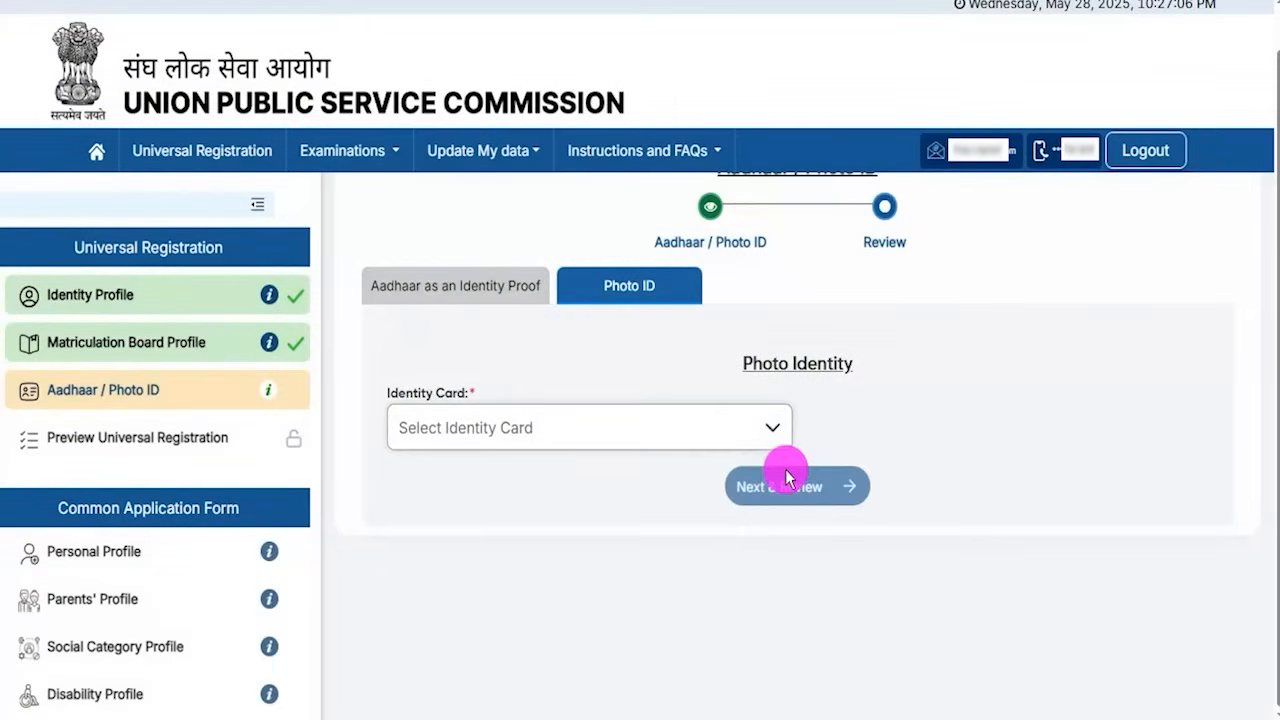
# Choose Valid PAN Card as the identity card and go to the PAN card number field
pyautogui.click(500, 432)
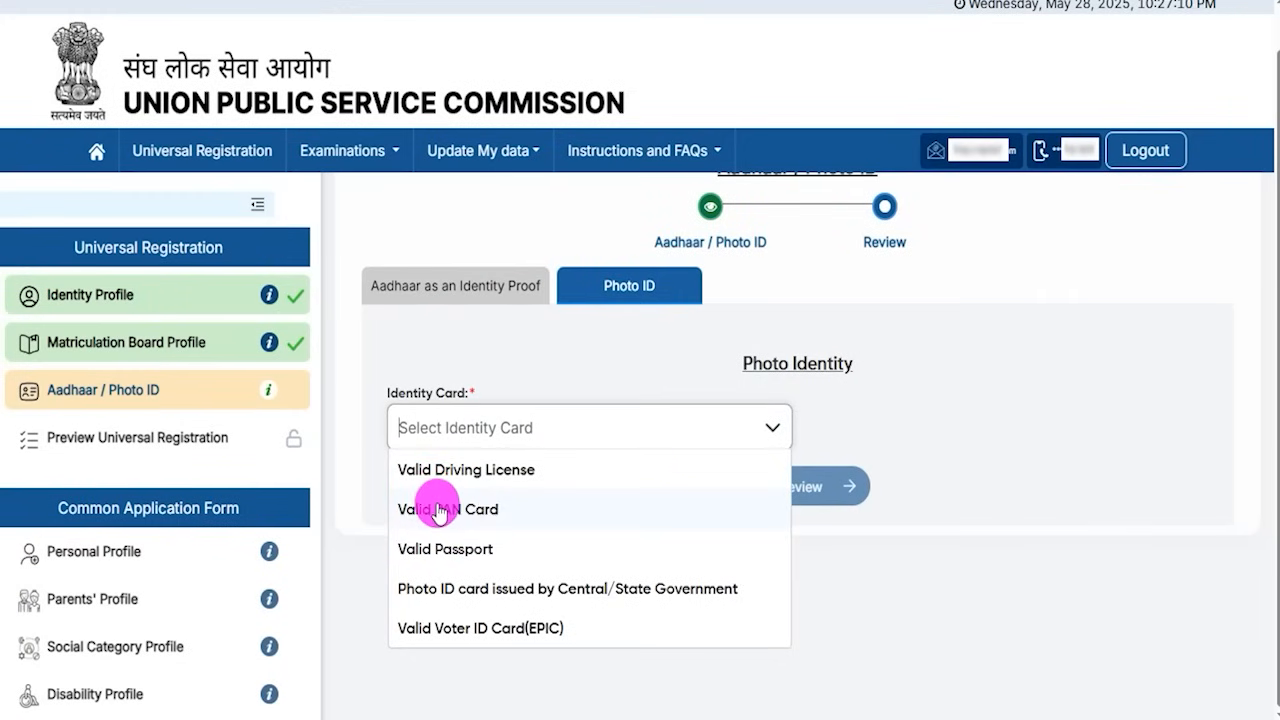
pyautogui.click(468, 509)
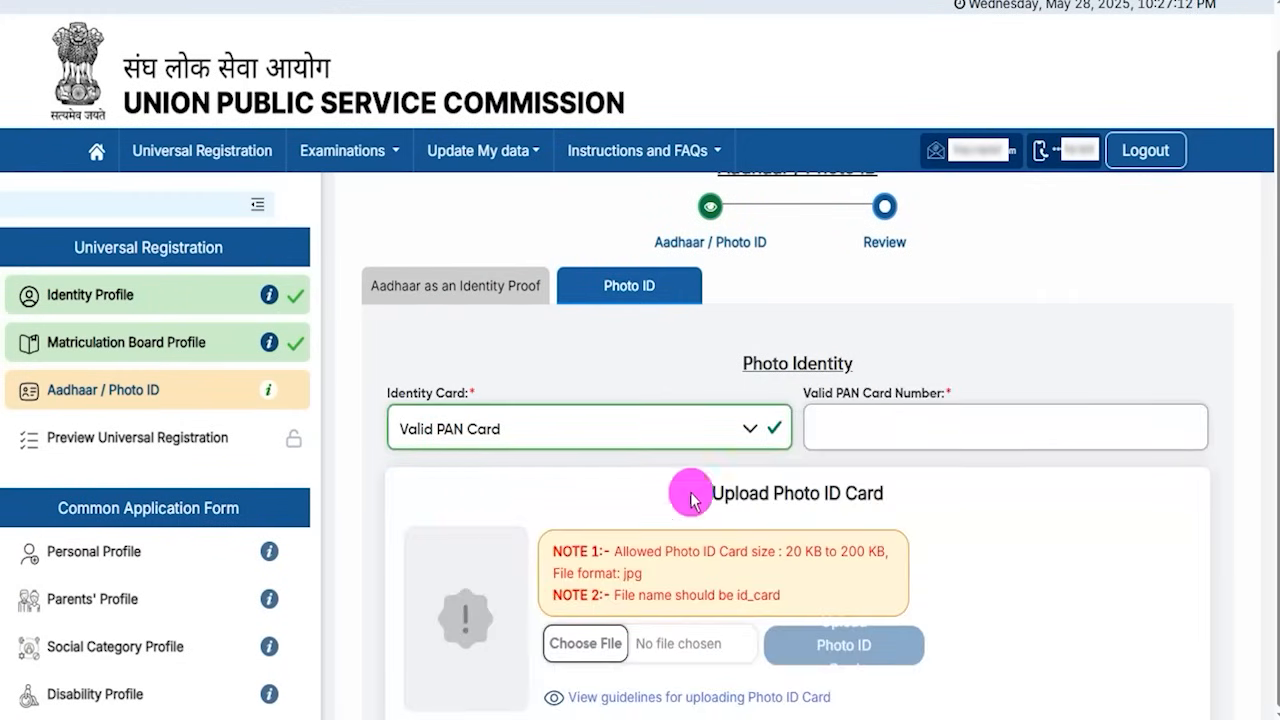
pyautogui.click(838, 427)
# Highlight the file size limits, jpg format and id_card file name in the Photo ID card upload notes
pyautogui.scroll(-2, 1017, 566)
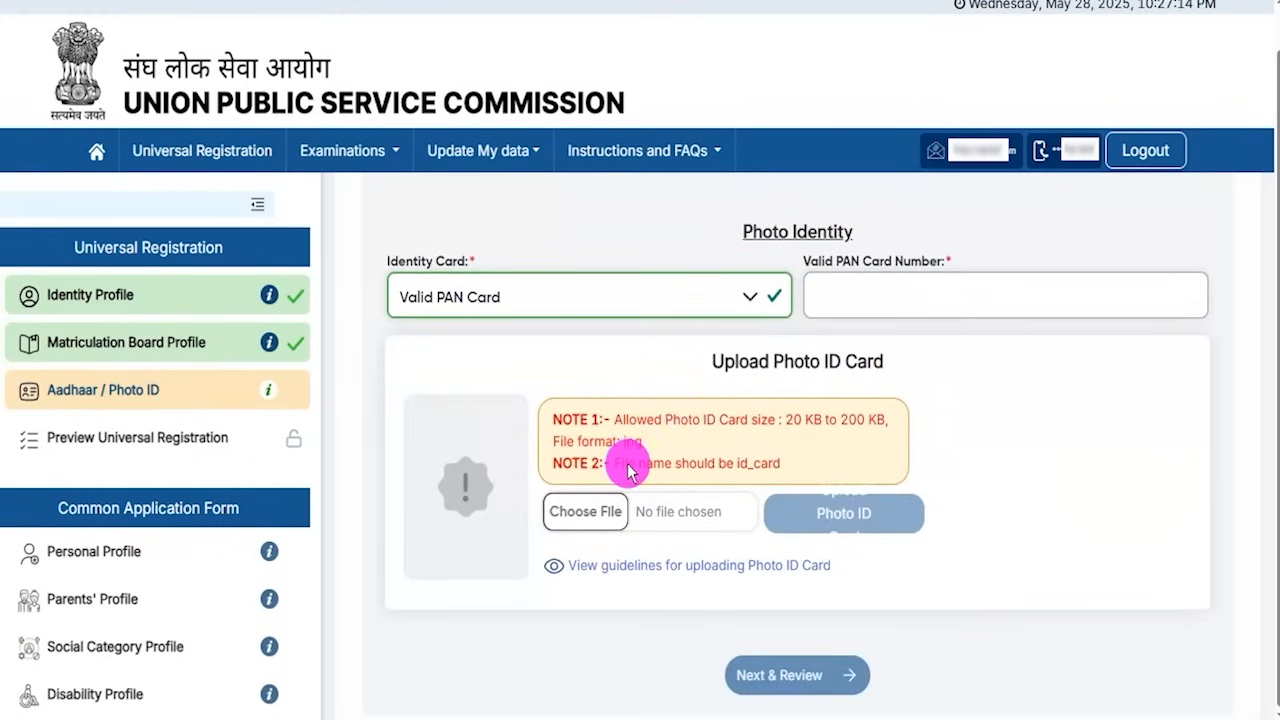
pyautogui.moveTo(634, 427); pyautogui.dragTo(837, 442)
pyautogui.moveTo(594, 465); pyautogui.dragTo(618, 466)
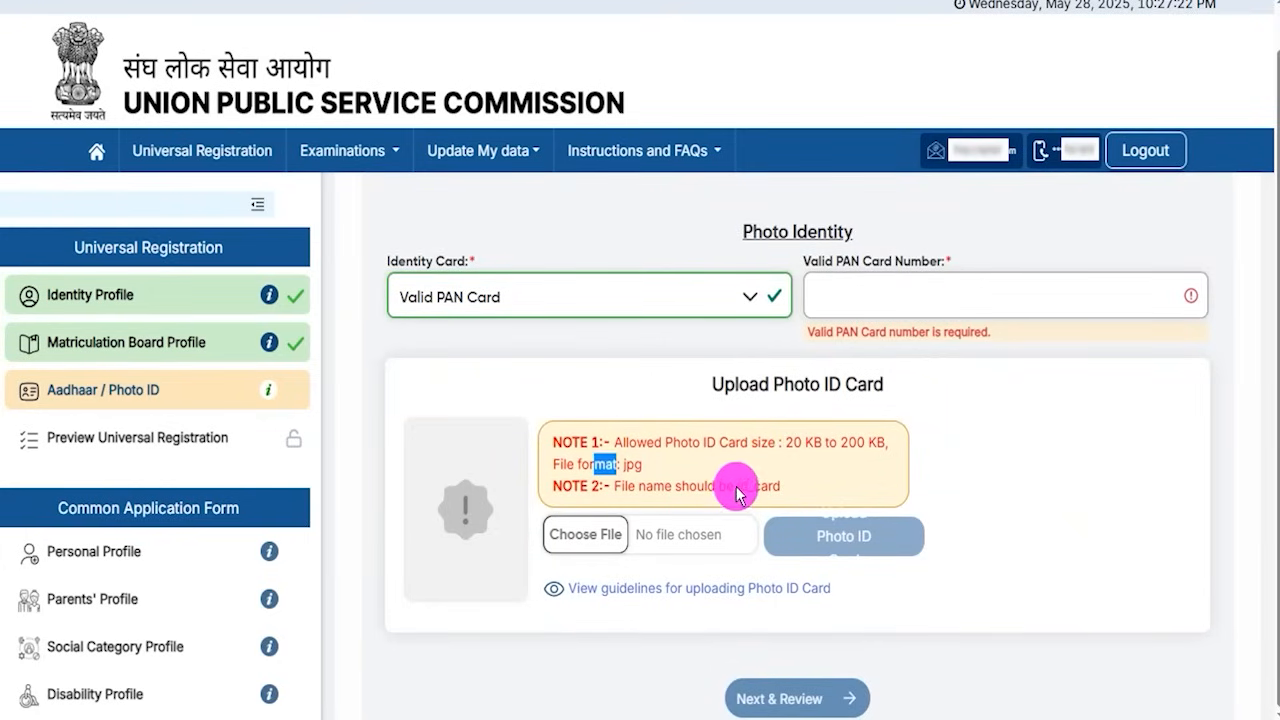
pyautogui.moveTo(738, 487); pyautogui.dragTo(763, 488)
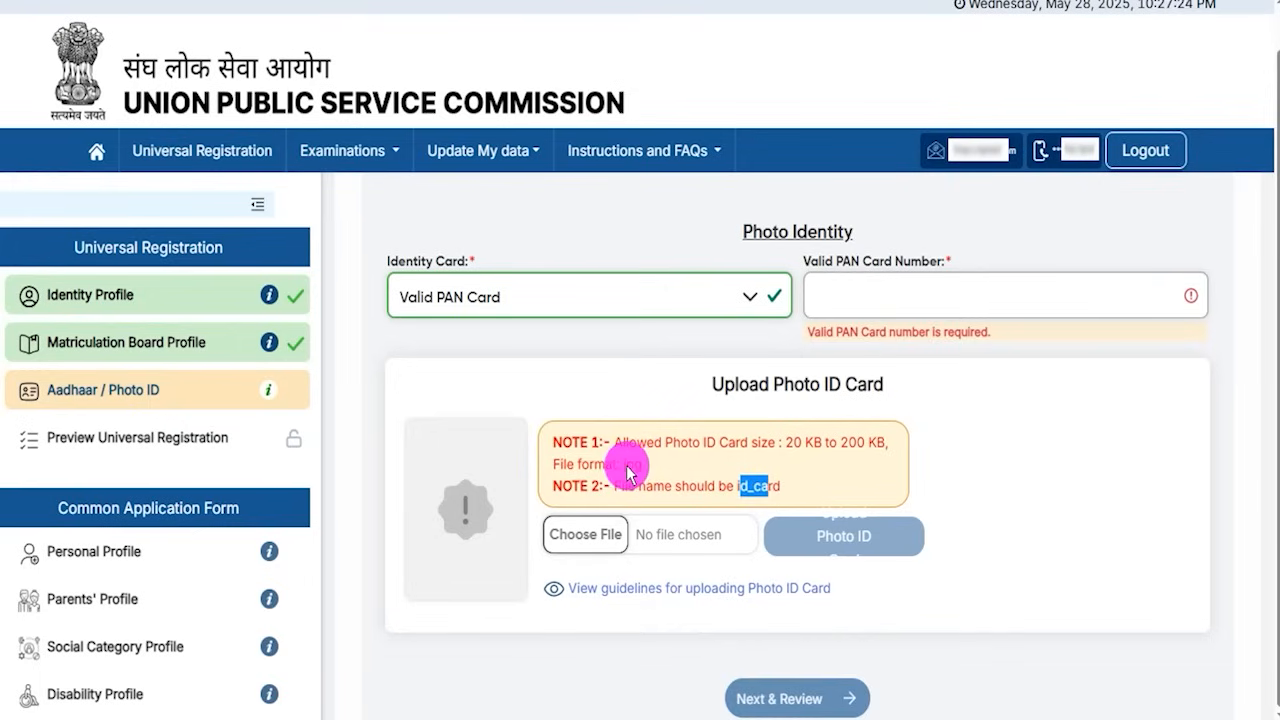
pyautogui.moveTo(624, 465); pyautogui.dragTo(647, 470)
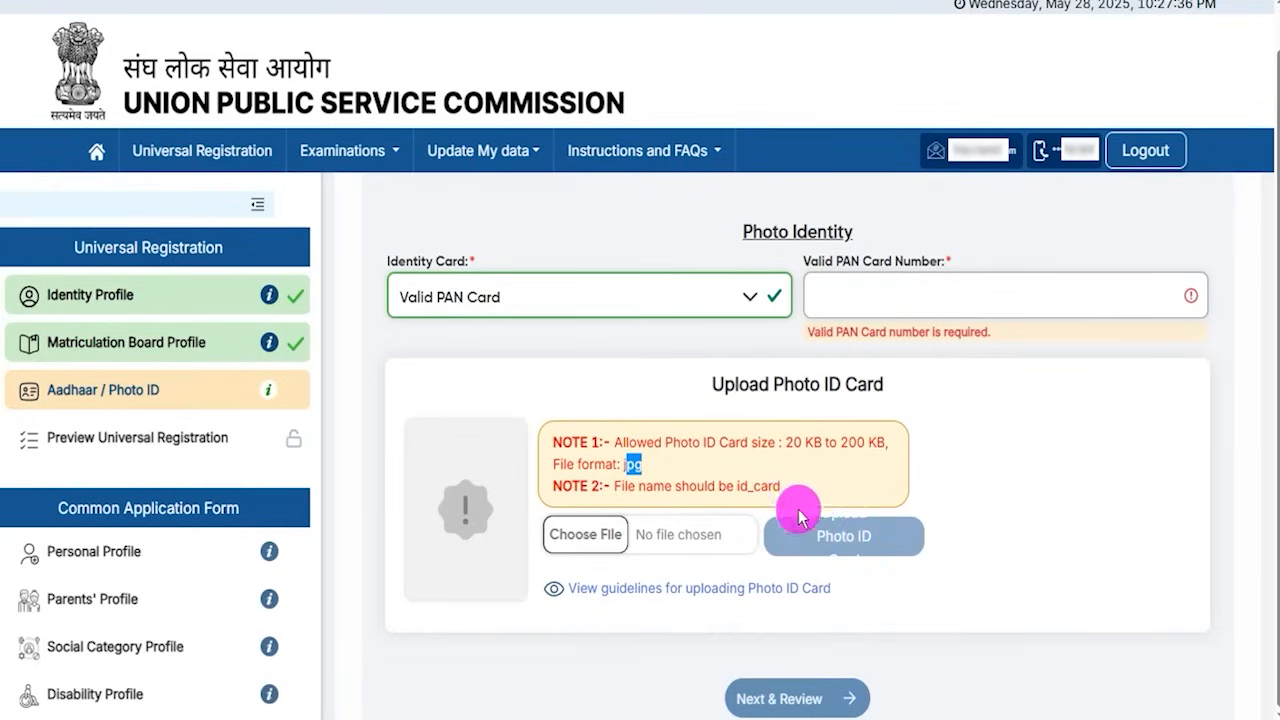
pyautogui.scroll(2, 775, 520)
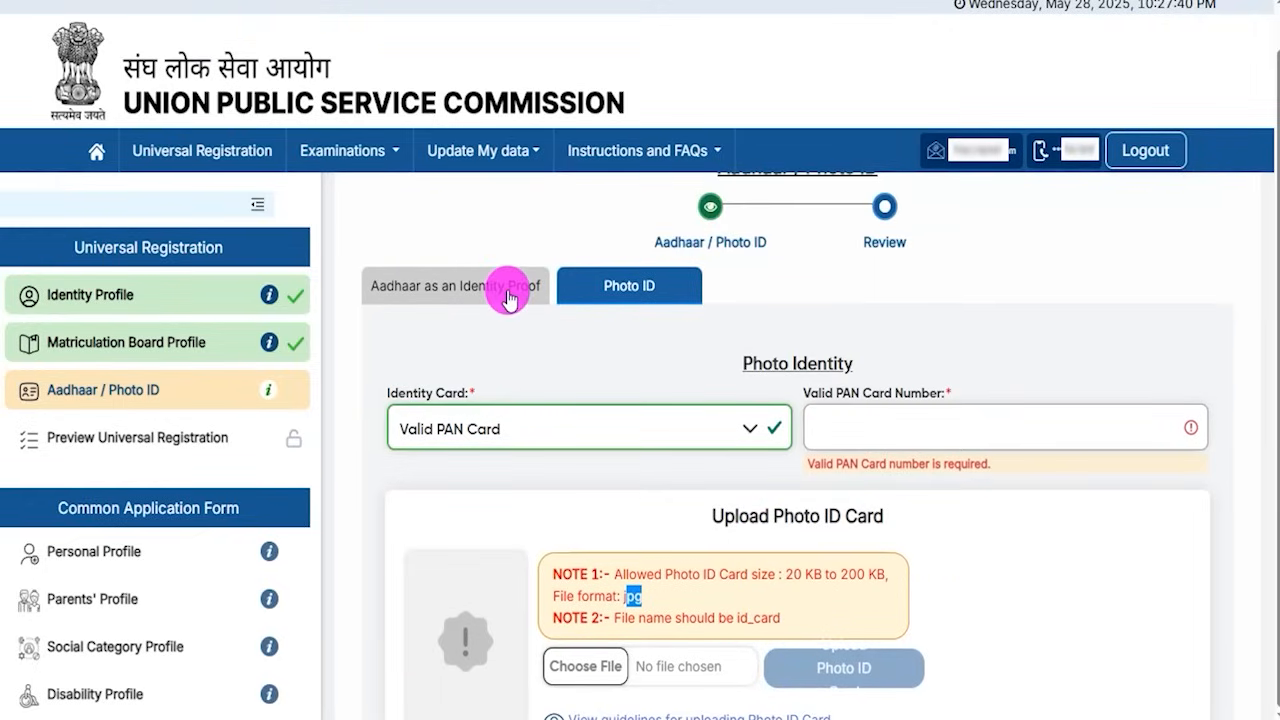
# Compare the Aadhaar as an Identity Proof and Photo ID sections and highlight the Upload Photo ID Card heading
pyautogui.click(508, 297)
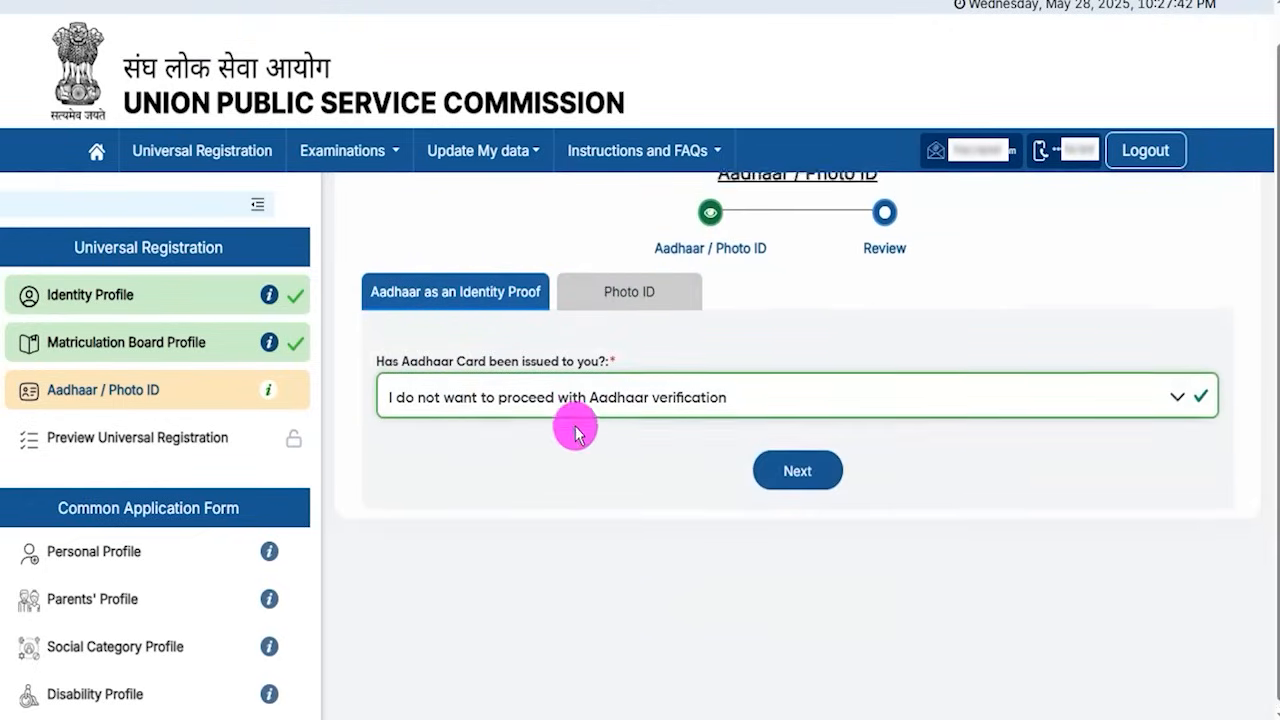
pyautogui.scroll(1, 578, 410)
pyautogui.click(610, 334)
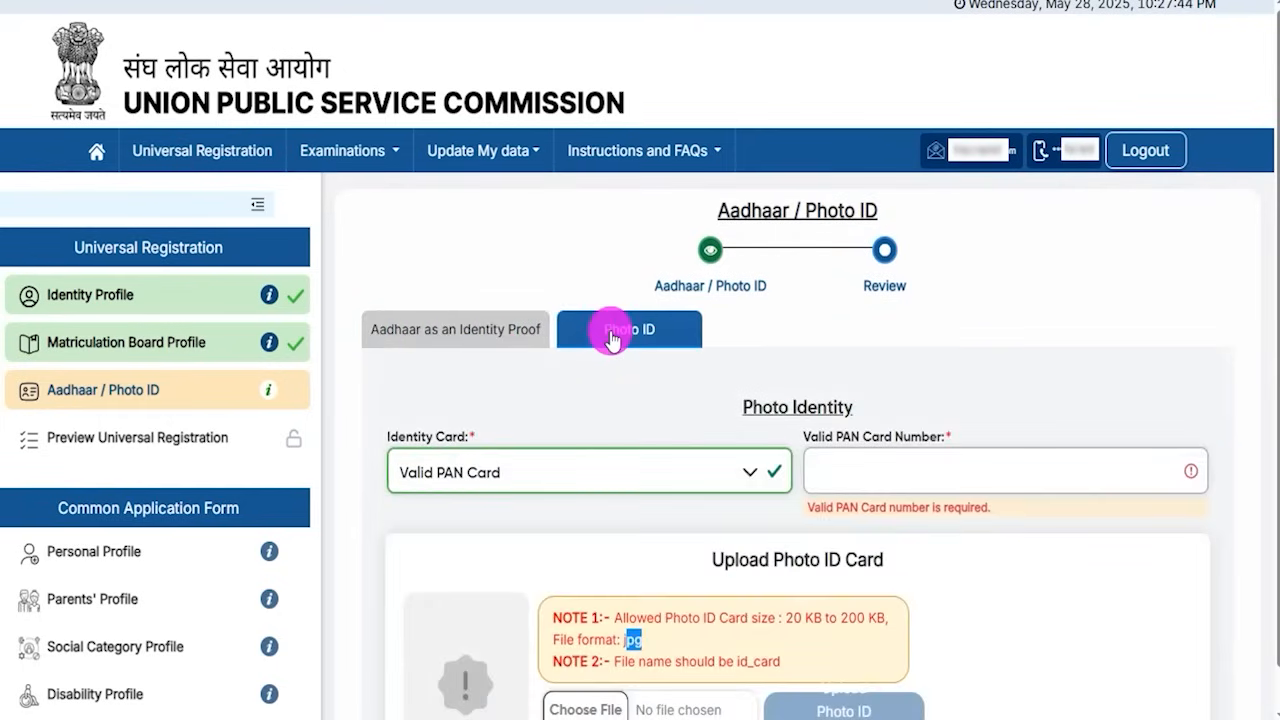
pyautogui.scroll(-3, 871, 545)
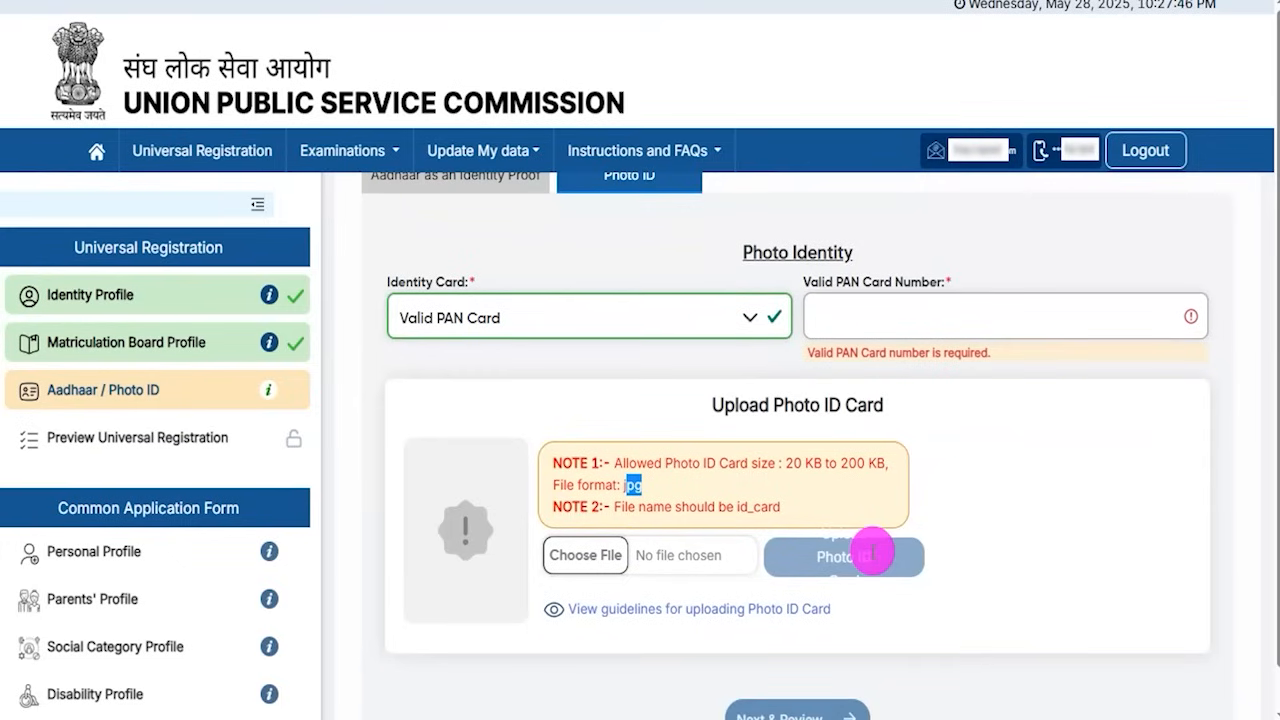
pyautogui.scroll(3, 872, 556)
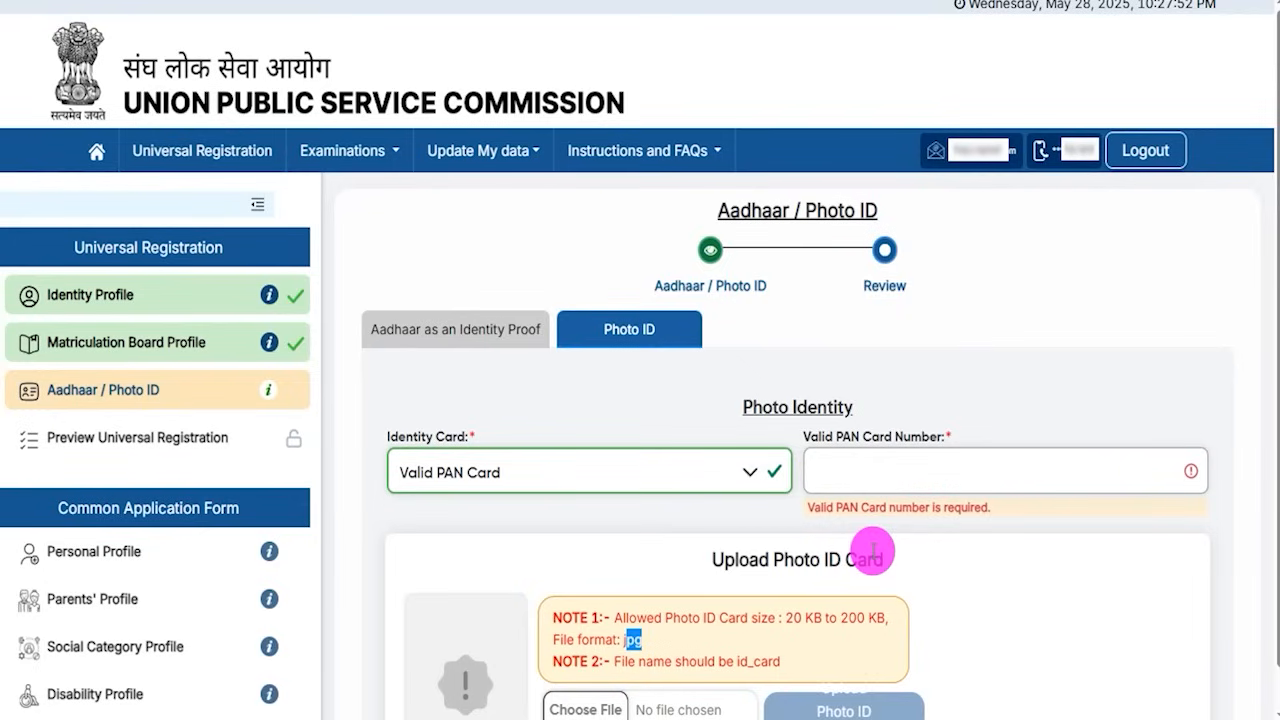
pyautogui.moveTo(727, 561); pyautogui.dragTo(865, 560)
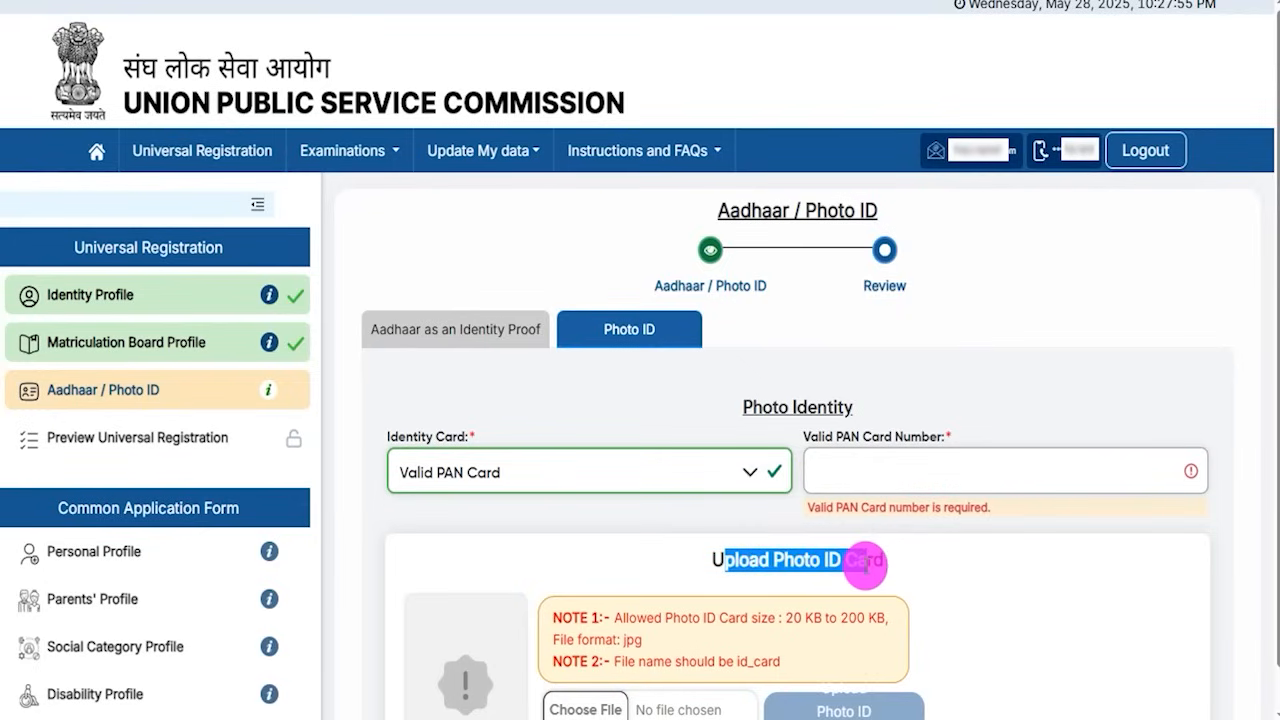
# Change the Aadhaar status back to "Yes, I have been issued Aadhaar card and consent to proceed for verification"
pyautogui.click(492, 334)
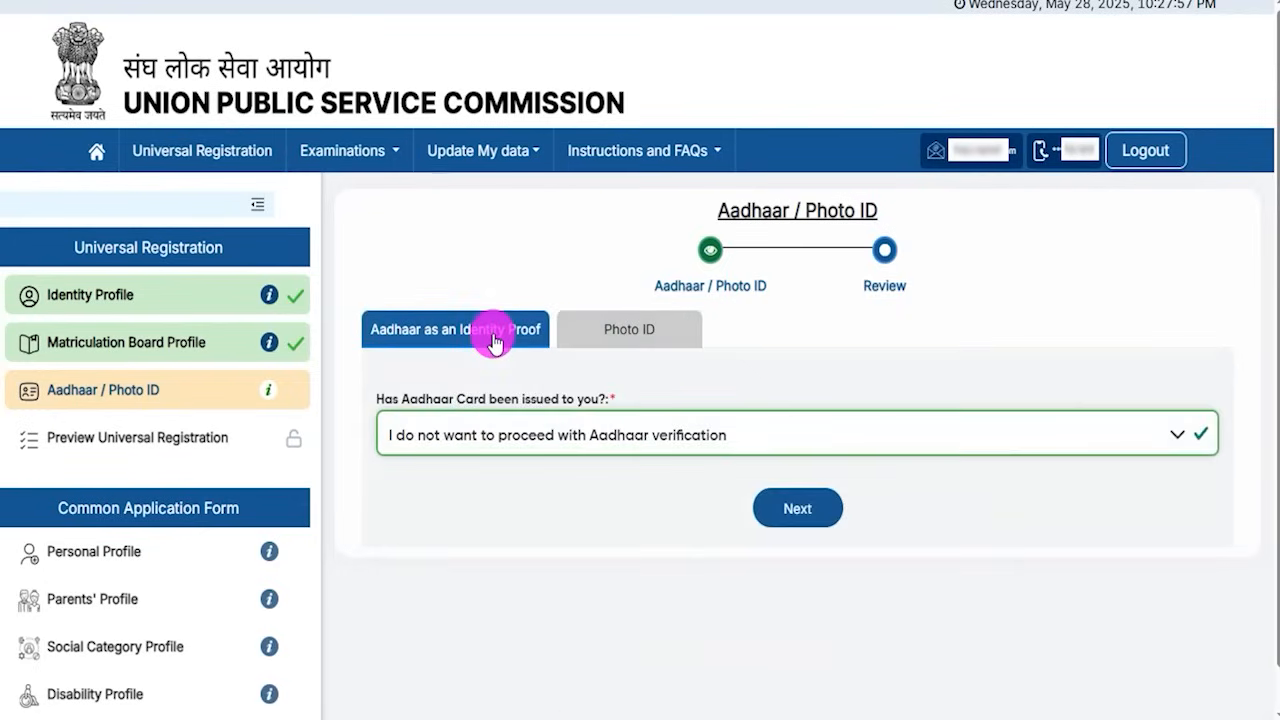
pyautogui.click(583, 444)
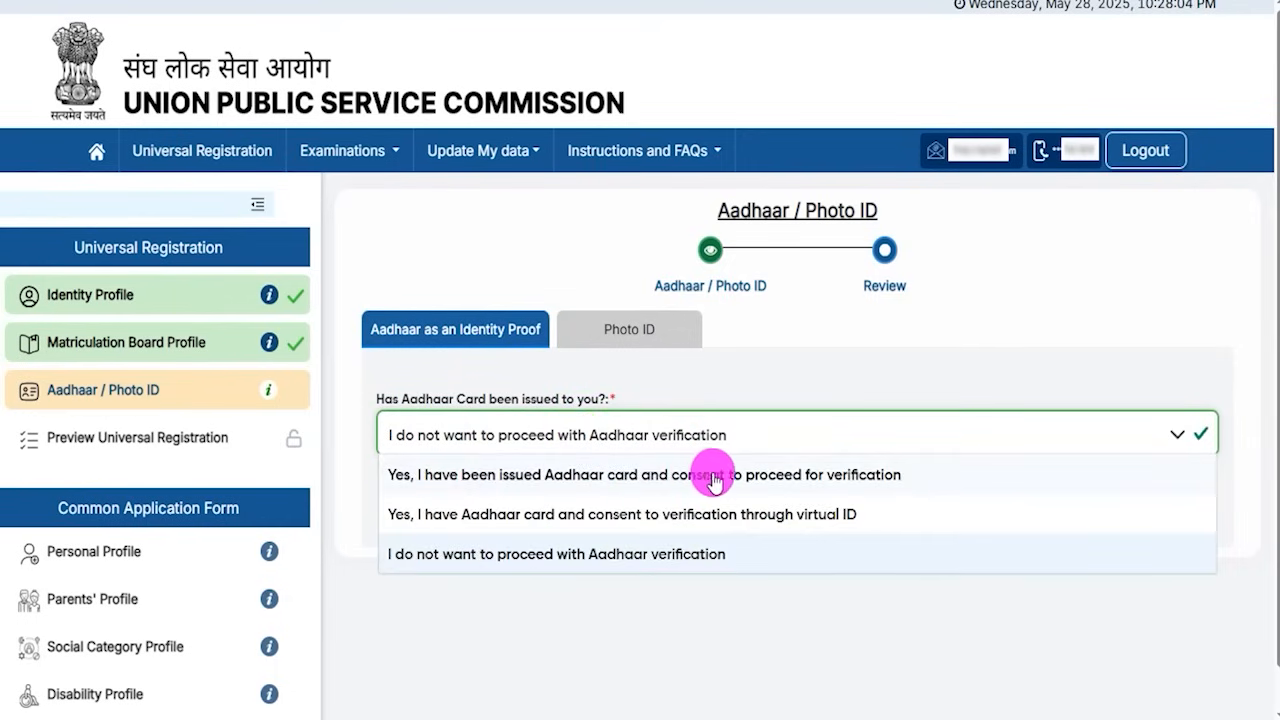
pyautogui.click(810, 478)
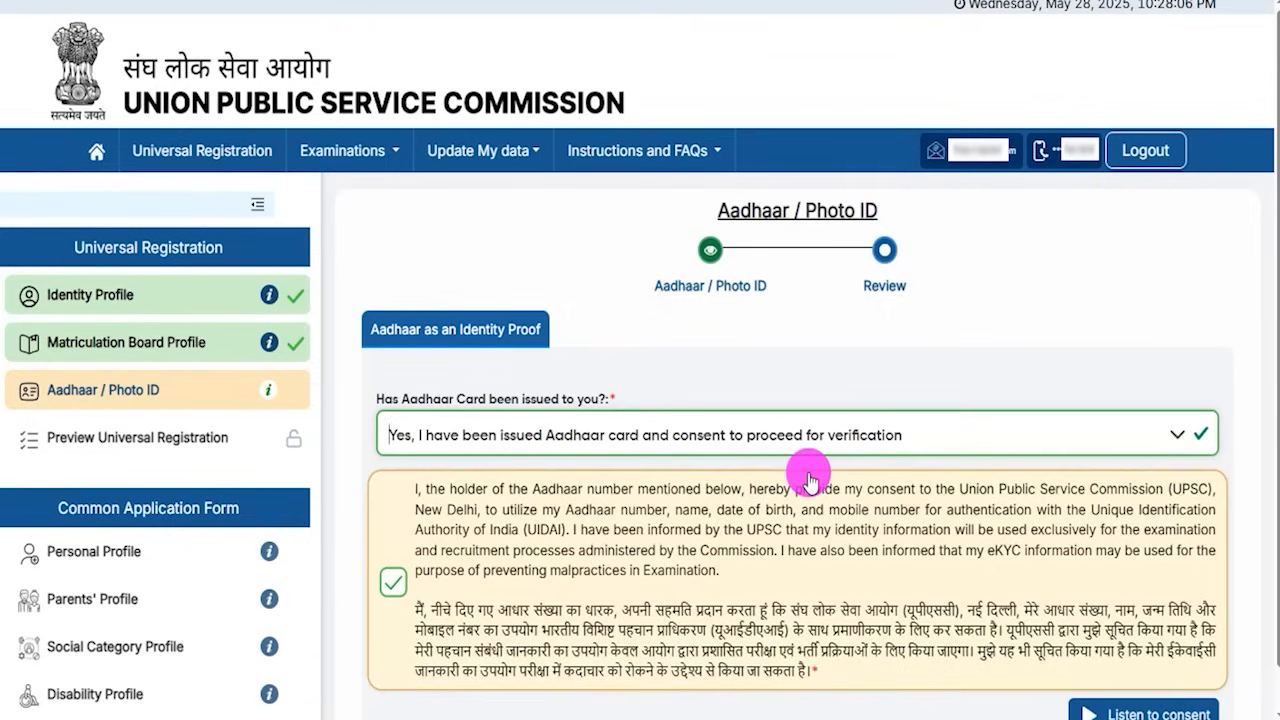
pyautogui.scroll(-3, 634, 514)
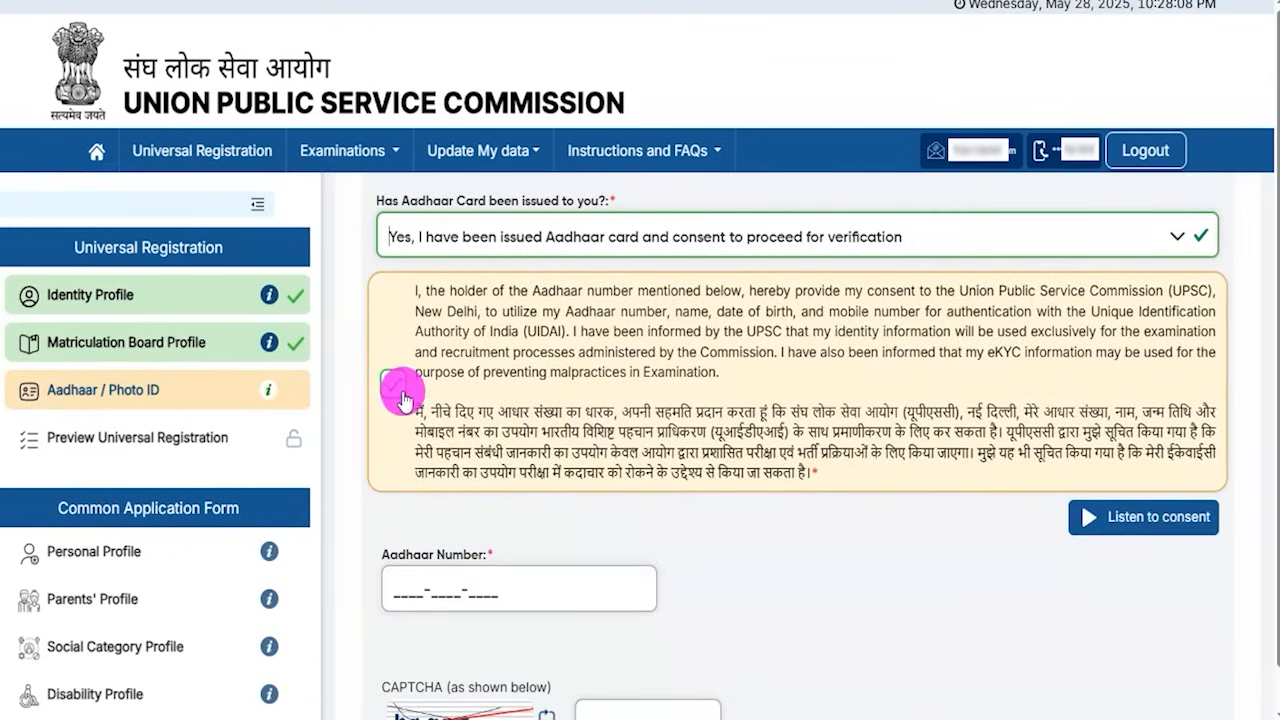
# Go through the accepted consent, the Aadhaar Number and CAPTCHA fields, and the OTP request option again
pyautogui.scroll(-1, 549, 491)
pyautogui.click(441, 505)
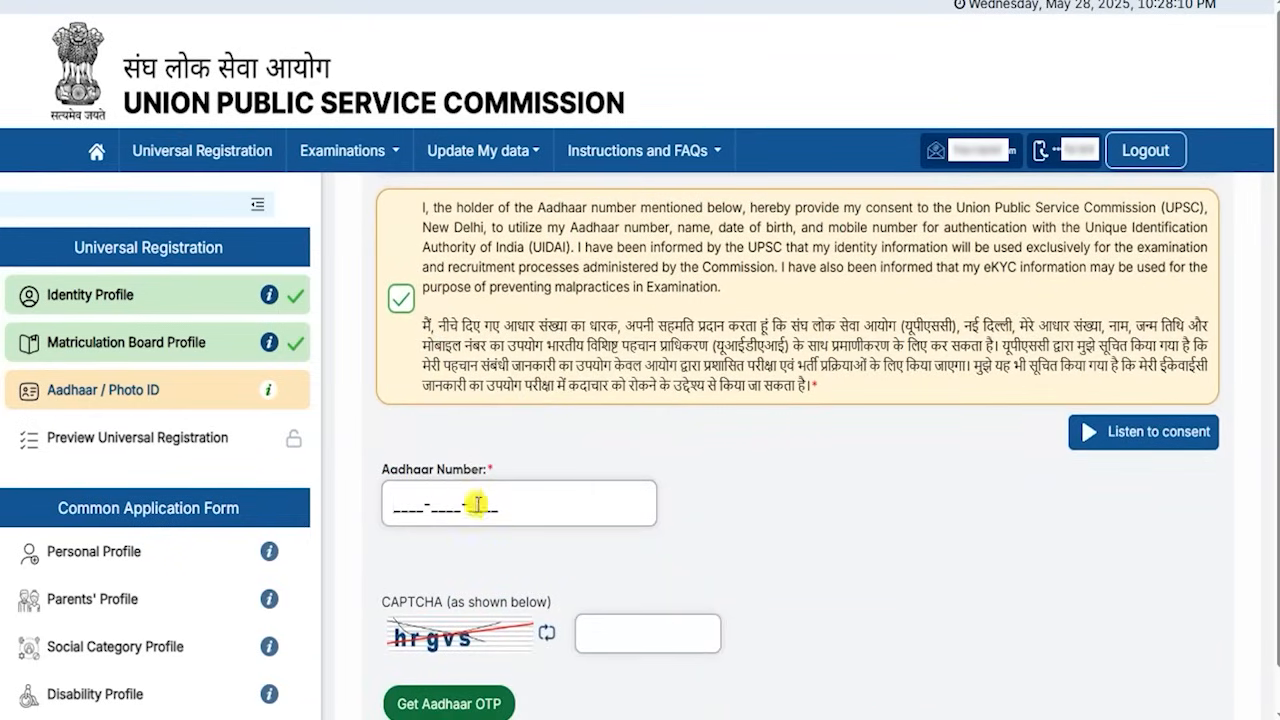
pyautogui.scroll(-1, 654, 514)
pyautogui.click(443, 594)
pyautogui.click(615, 612)
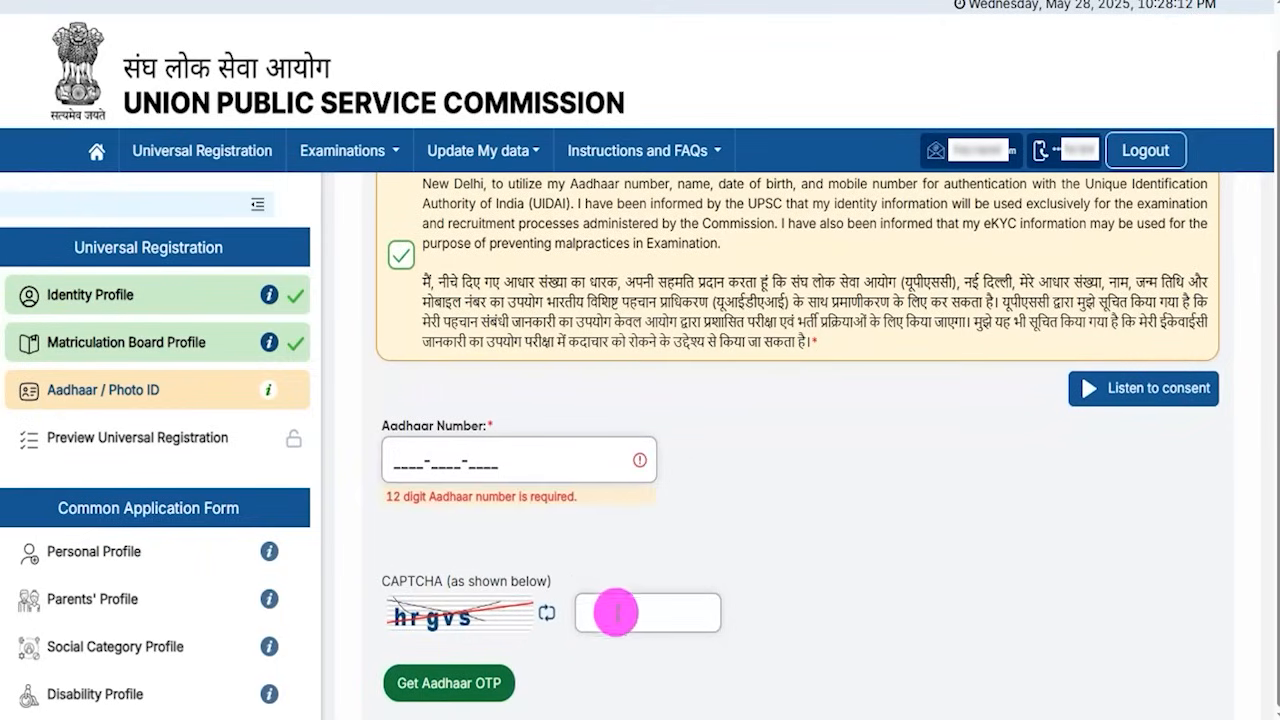
pyautogui.scroll(-1, 615, 605)
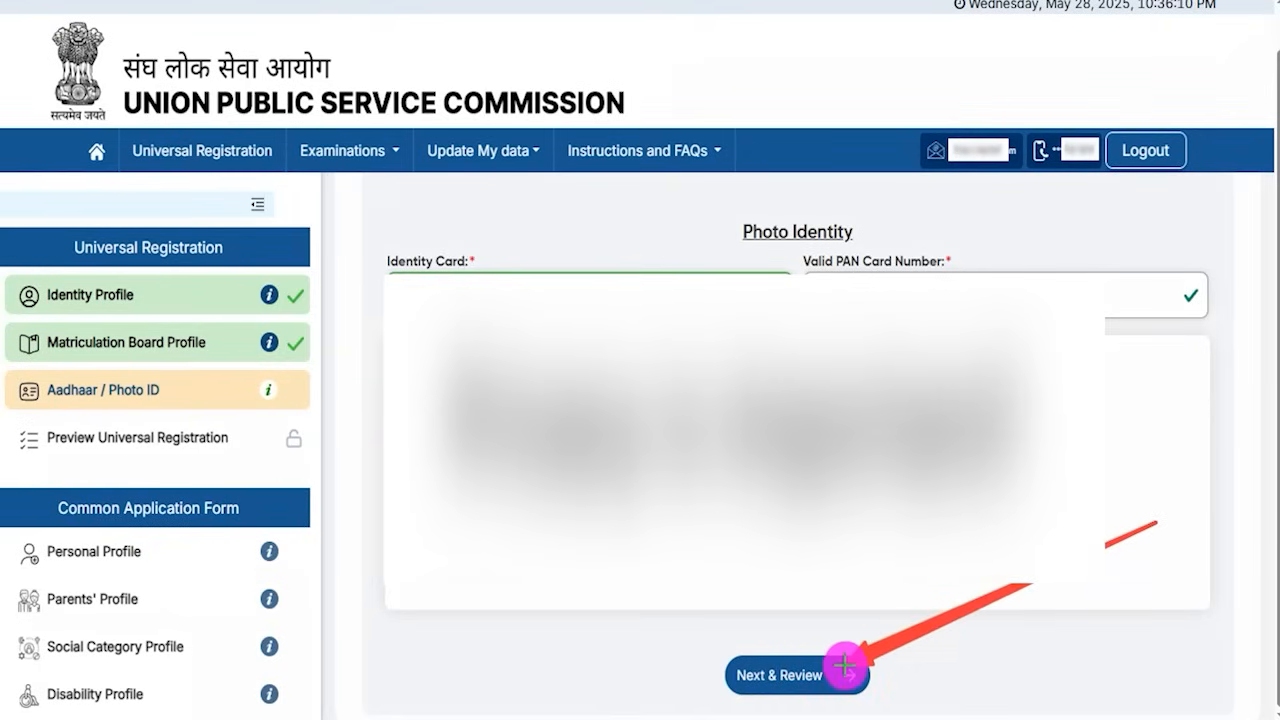
# Review and submit the Aadhaar / Photo ID details, and lock and submit the previewed Universal Registration
pyautogui.click(845, 665)
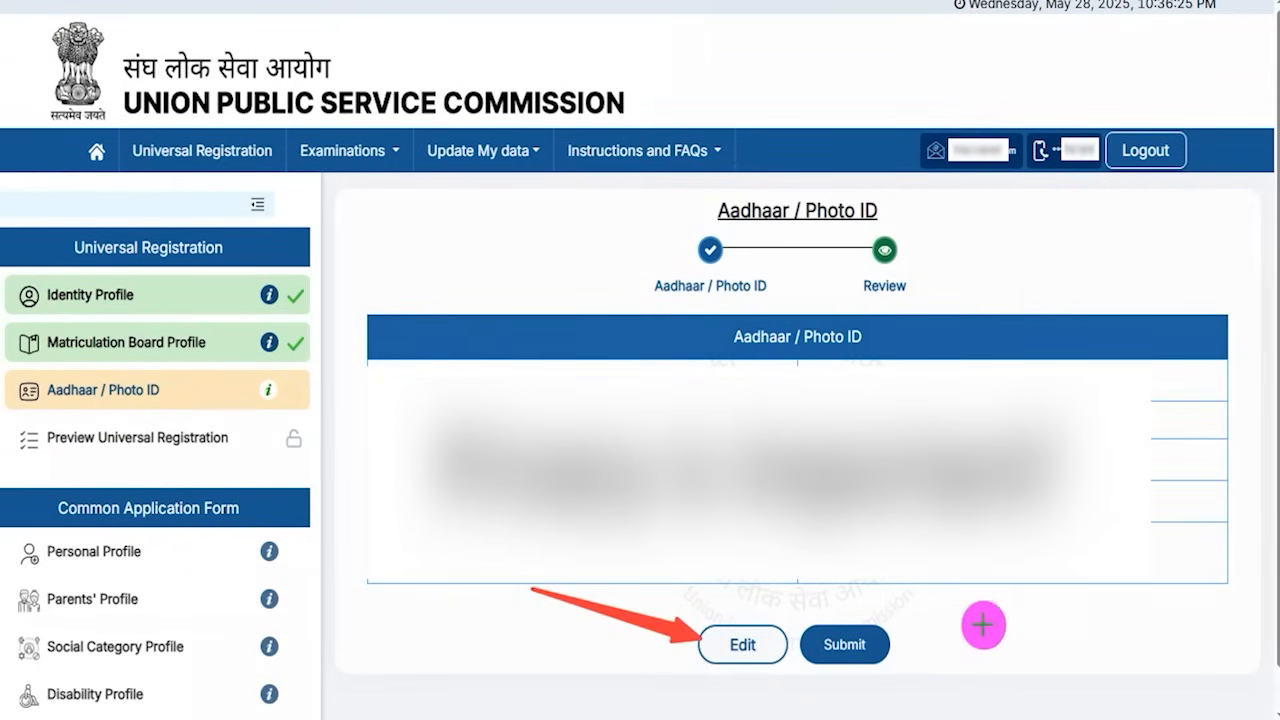
pyautogui.click(882, 640)
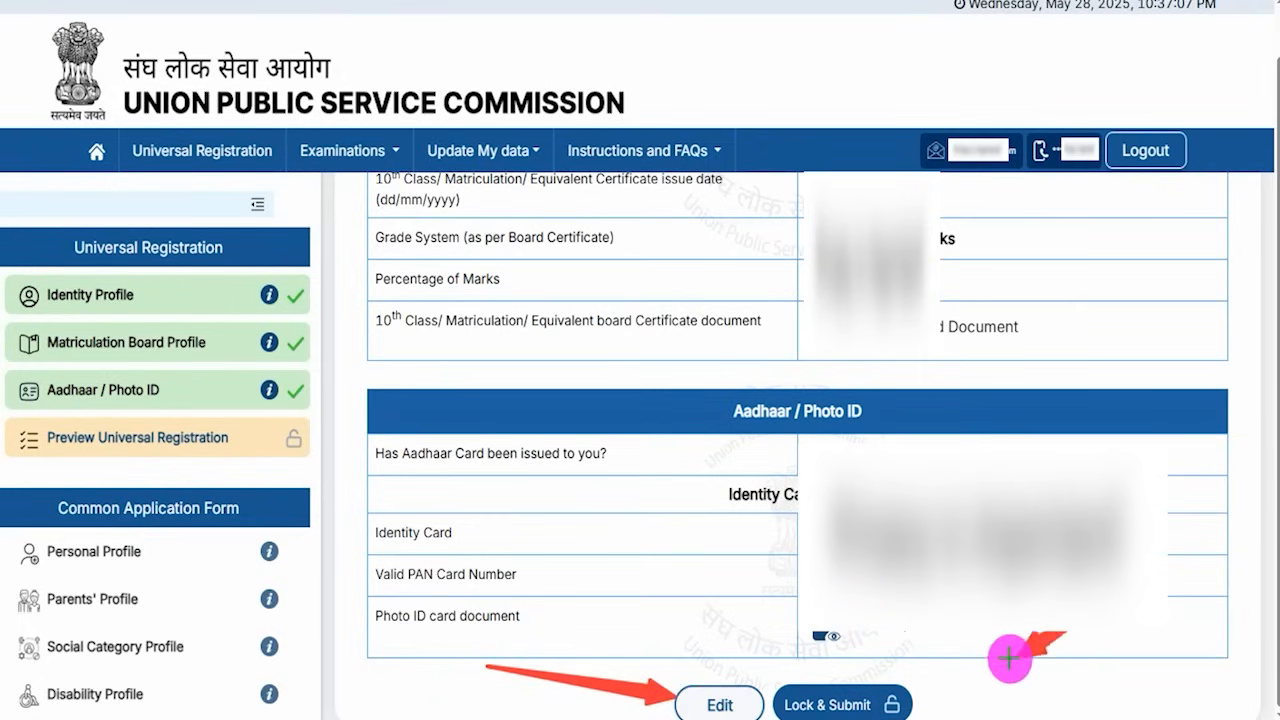
pyautogui.click(905, 693)
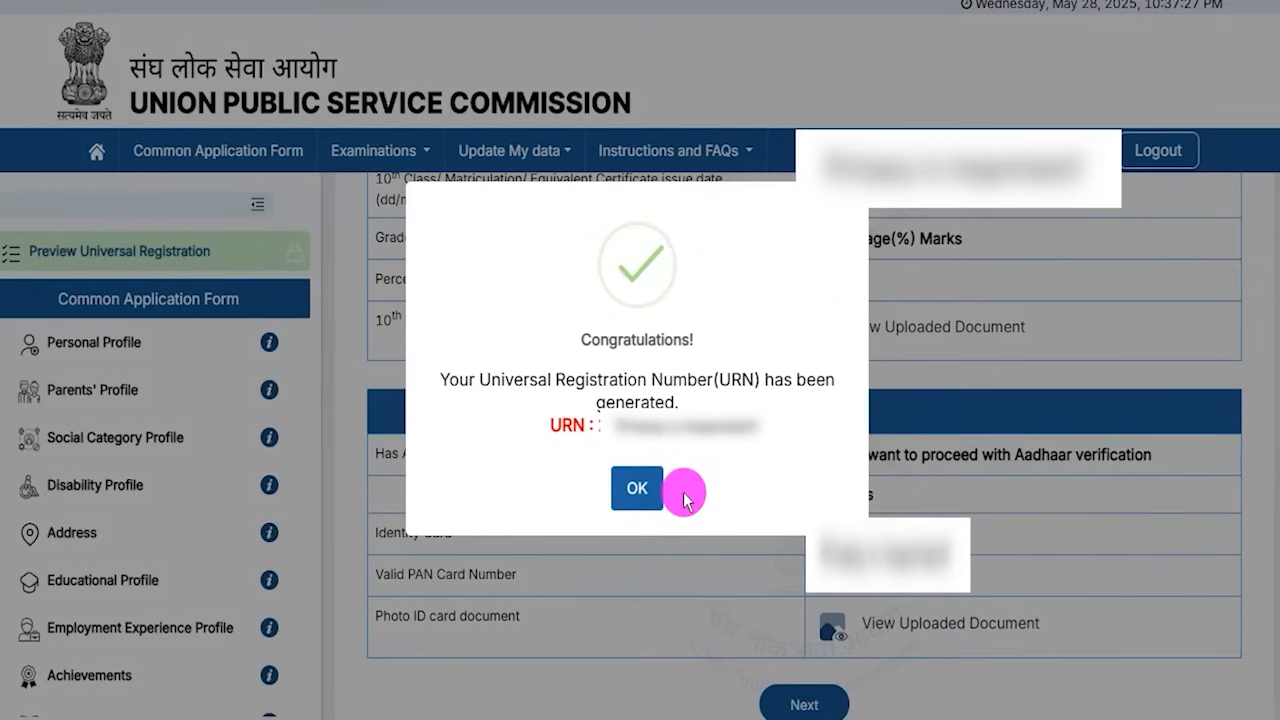
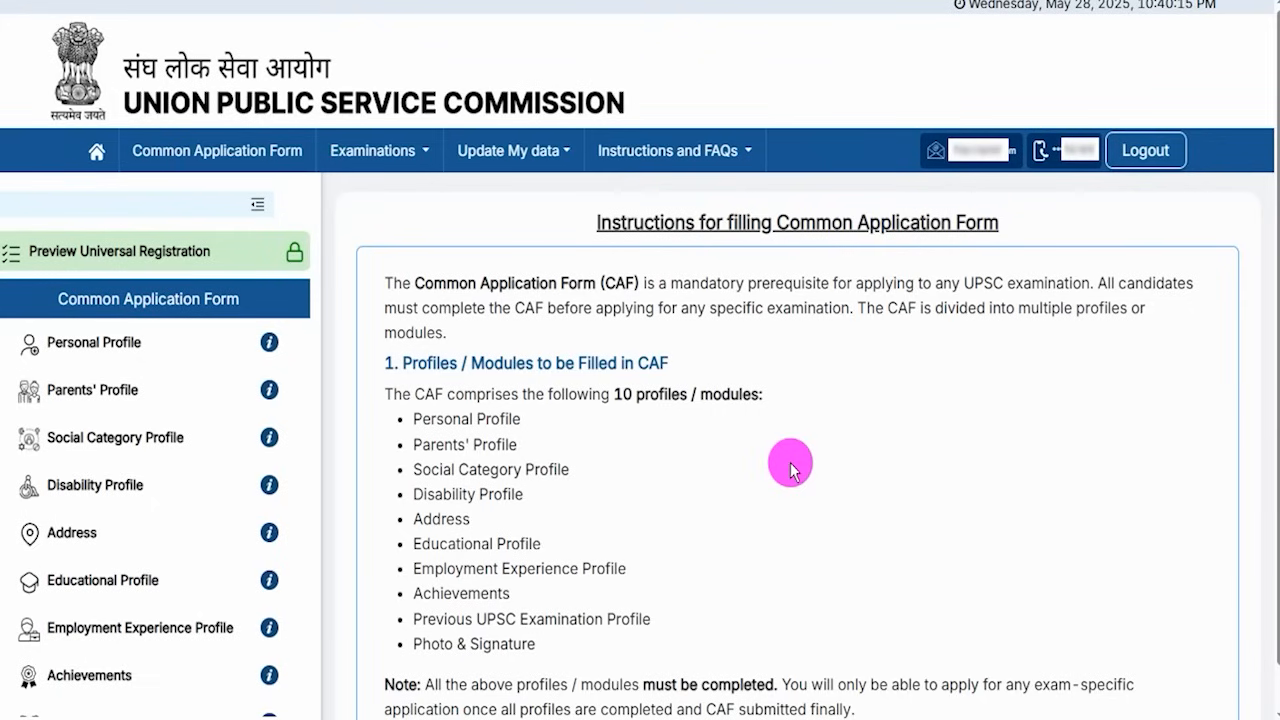
# Go through the instructions for filling the Common Application Form and proceed to the form
pyautogui.moveTo(790, 221); pyautogui.dragTo(945, 222)
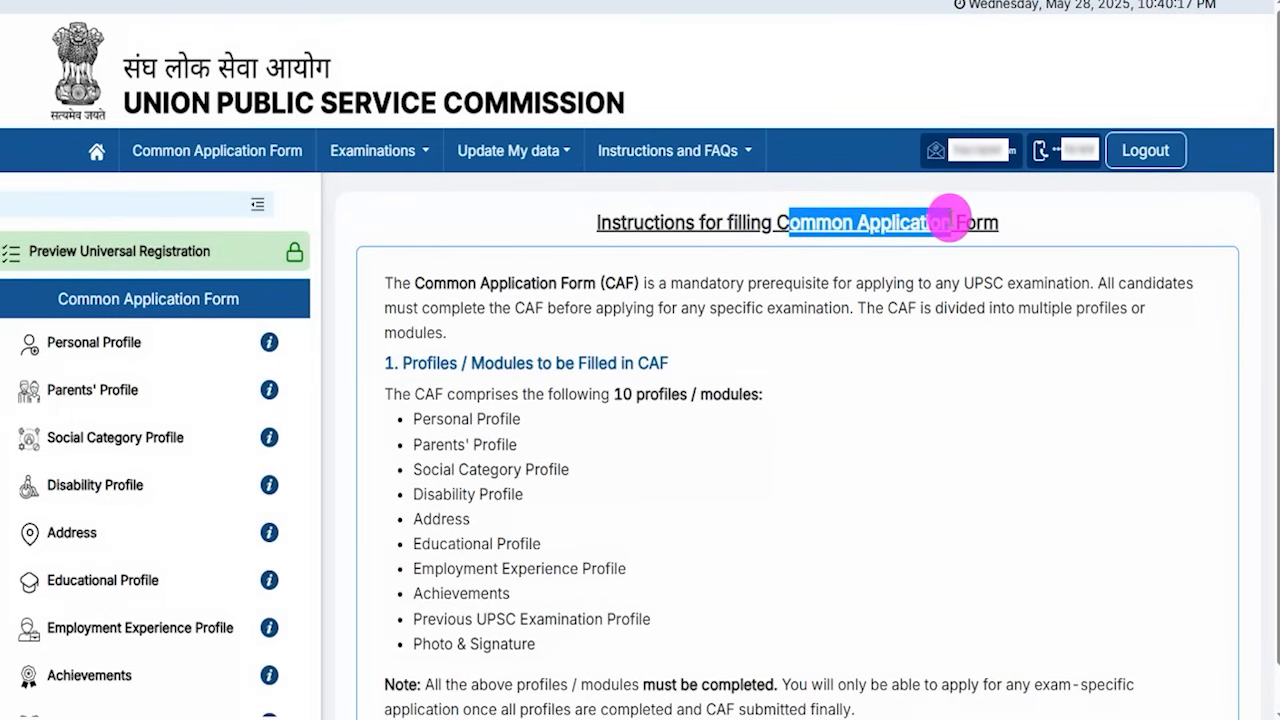
pyautogui.moveTo(621, 221); pyautogui.dragTo(890, 222)
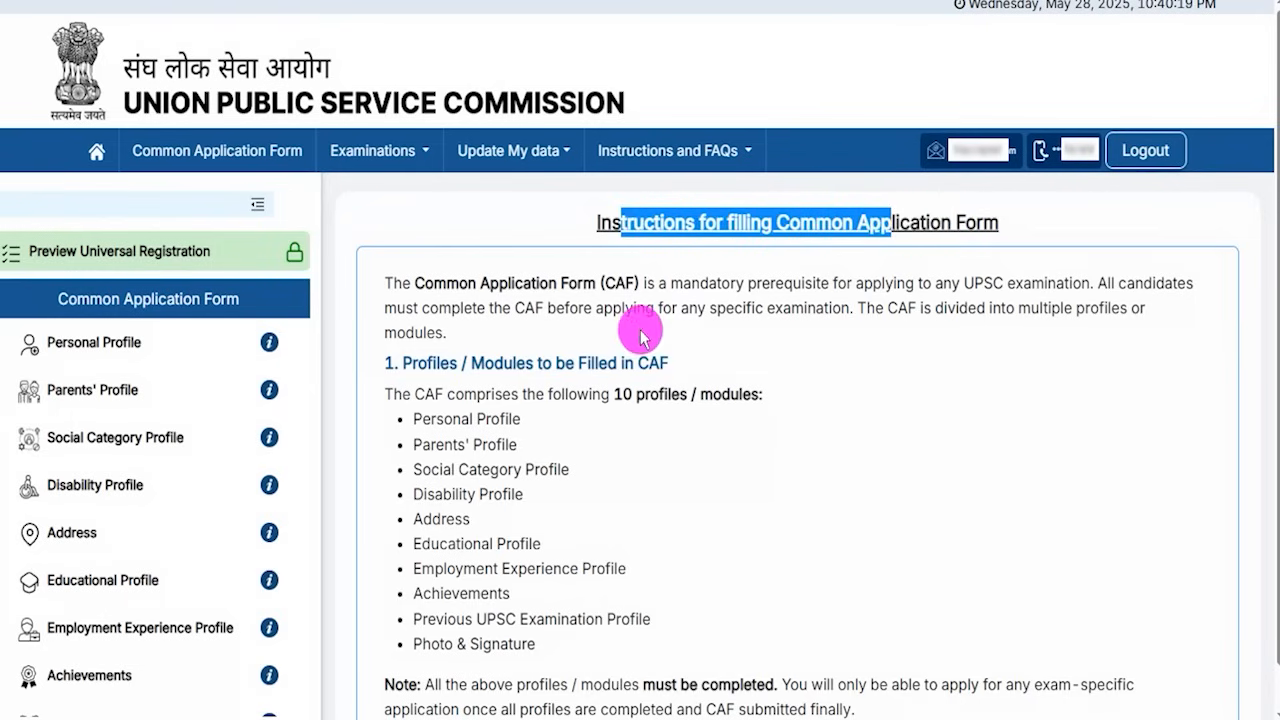
pyautogui.scroll(-9, 620, 410)
pyautogui.scroll(-4, 620, 410)
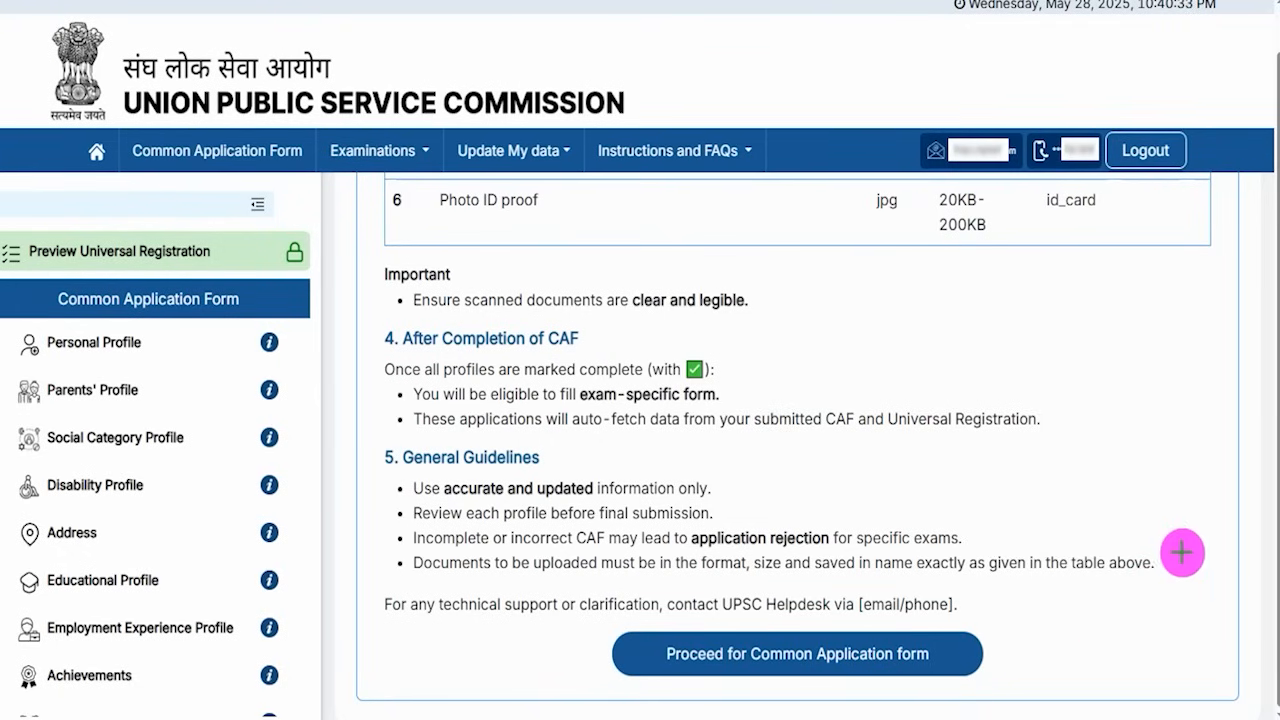
pyautogui.click(956, 653)
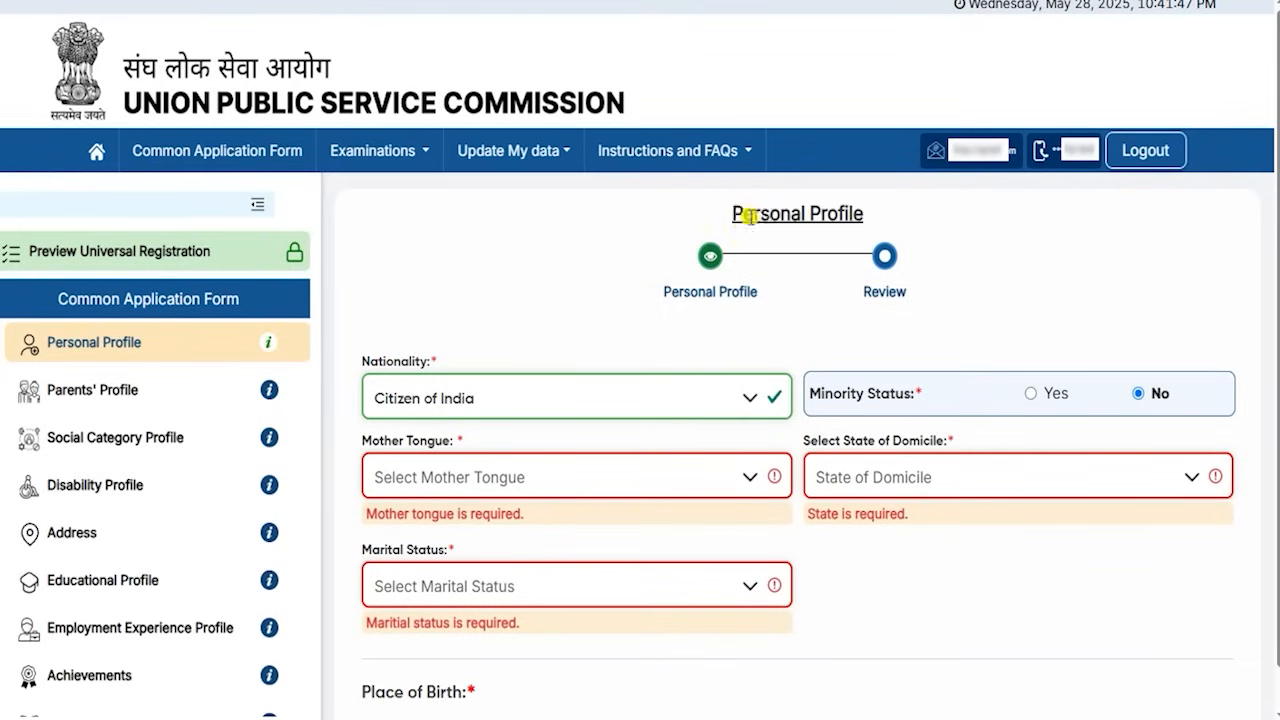
# Choose Citizen of India as the Nationality in the Personal Profile
pyautogui.moveTo(750, 215); pyautogui.dragTo(821, 218)
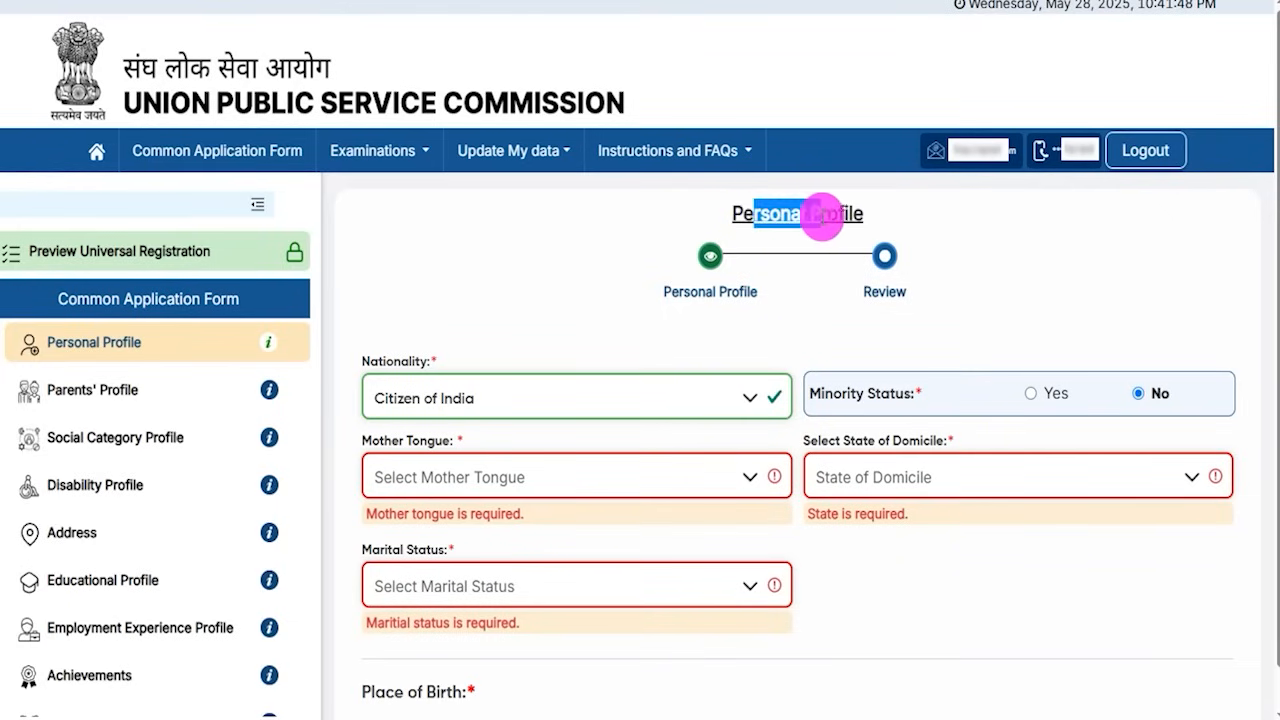
pyautogui.click(491, 401)
pyautogui.click(465, 441)
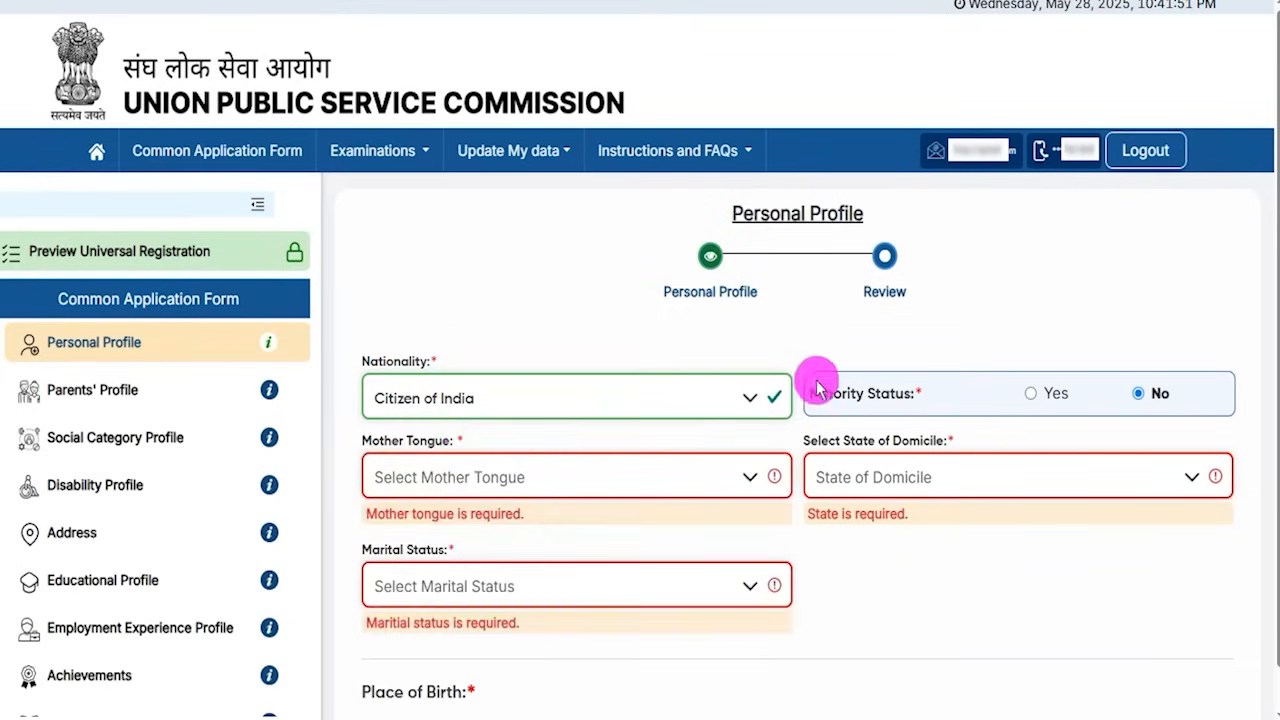
# Set Minority Status to Yes to view the minority group options, and return it to No
pyautogui.moveTo(823, 392); pyautogui.dragTo(880, 392)
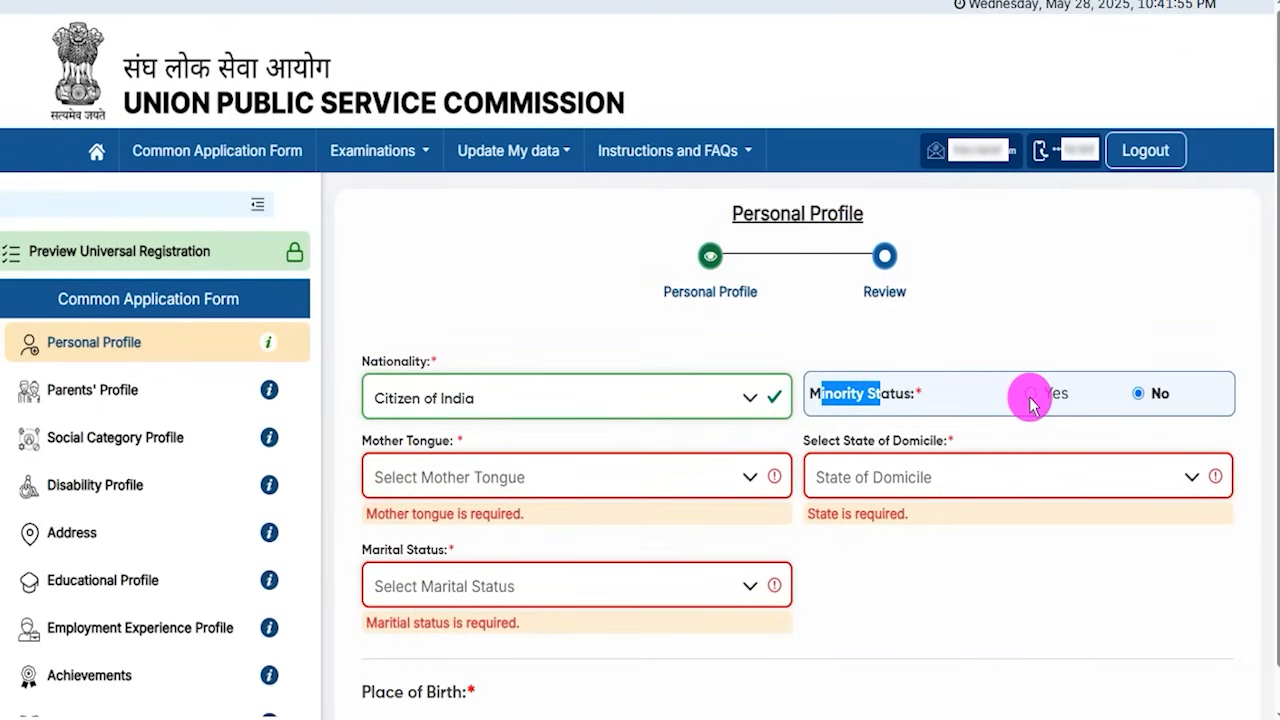
pyautogui.click(1031, 395)
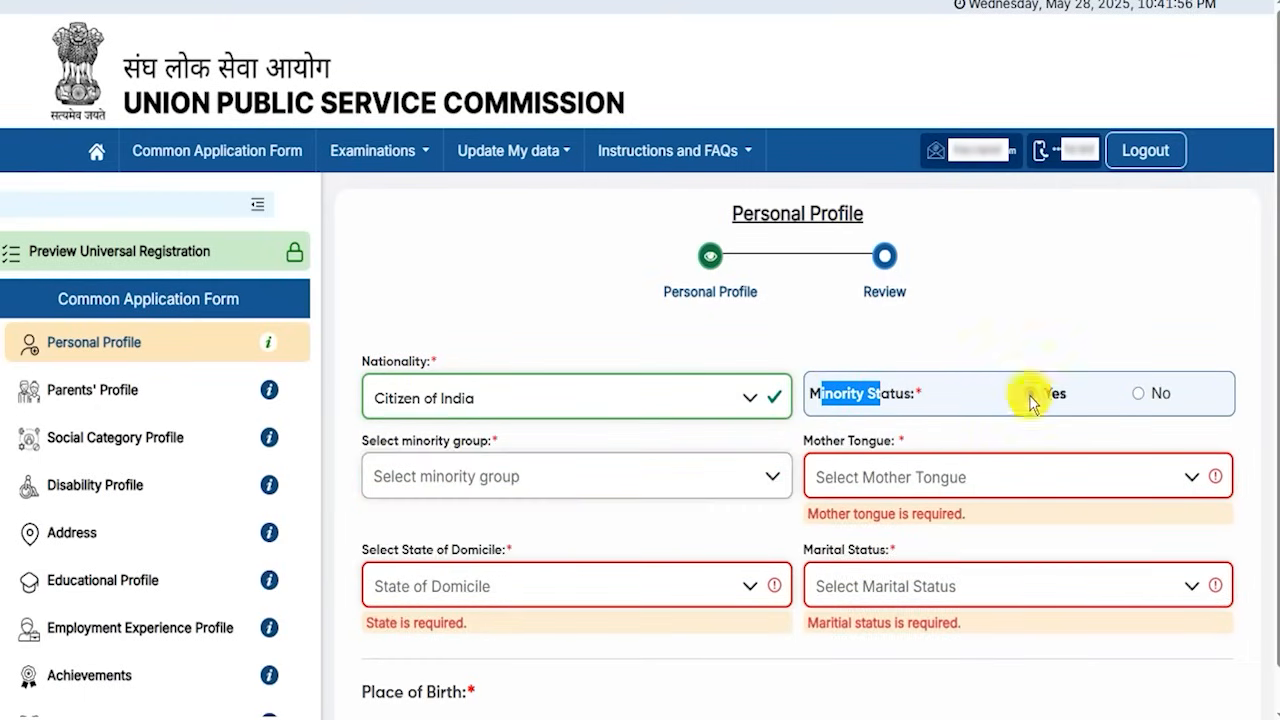
pyautogui.click(514, 478)
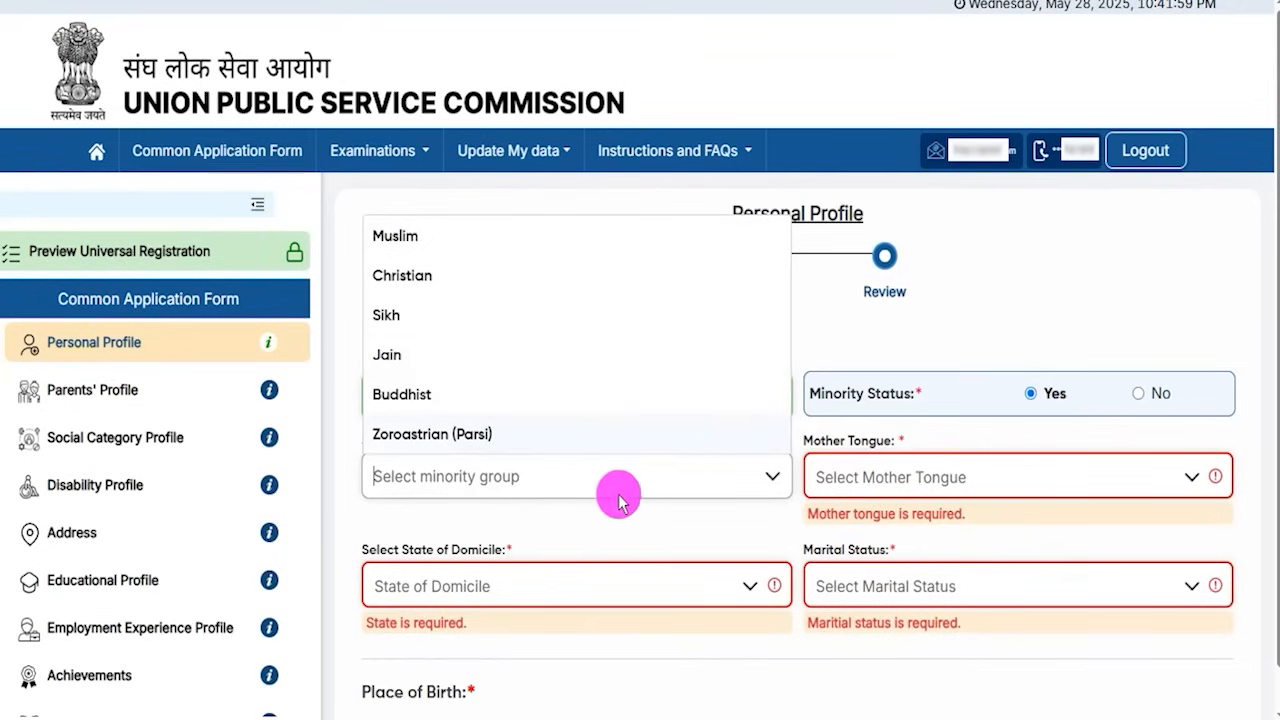
pyautogui.click(1140, 396)
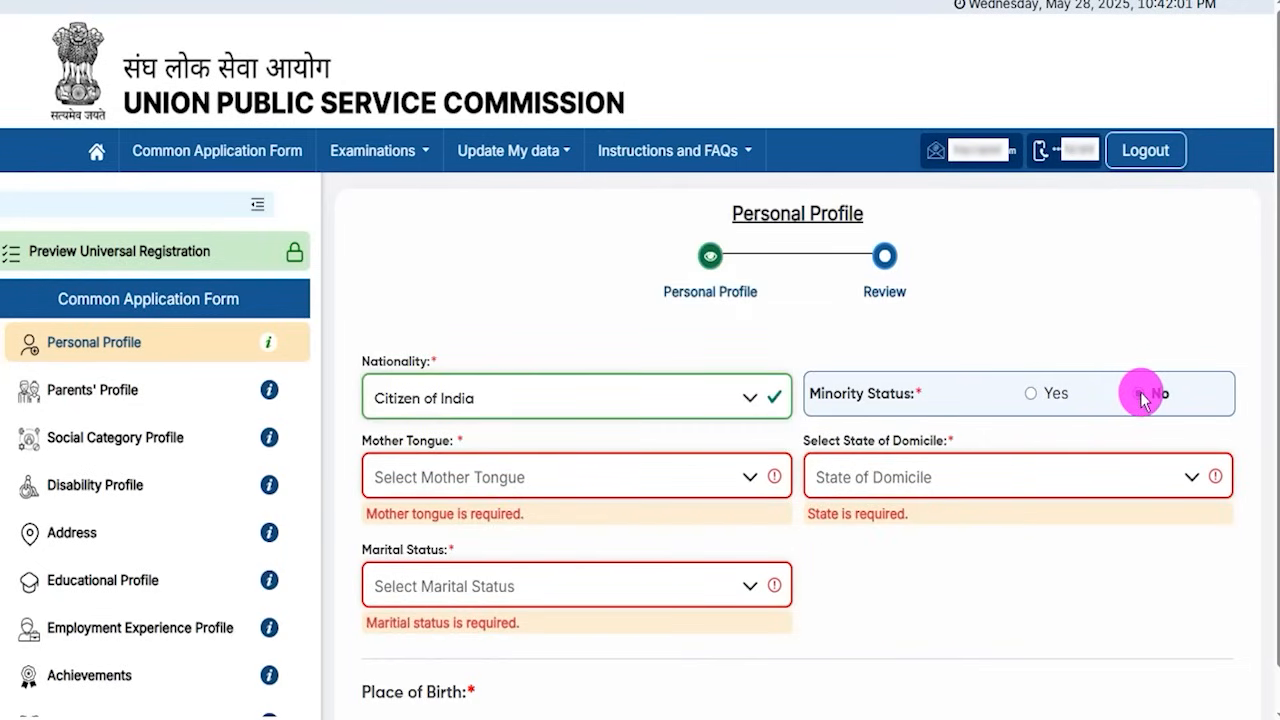
# Set Mother Tongue to Hindi, State of Domicile to Uttar Pradesh and Marital Status to Unmarried
pyautogui.click(423, 480)
pyautogui.click(405, 437)
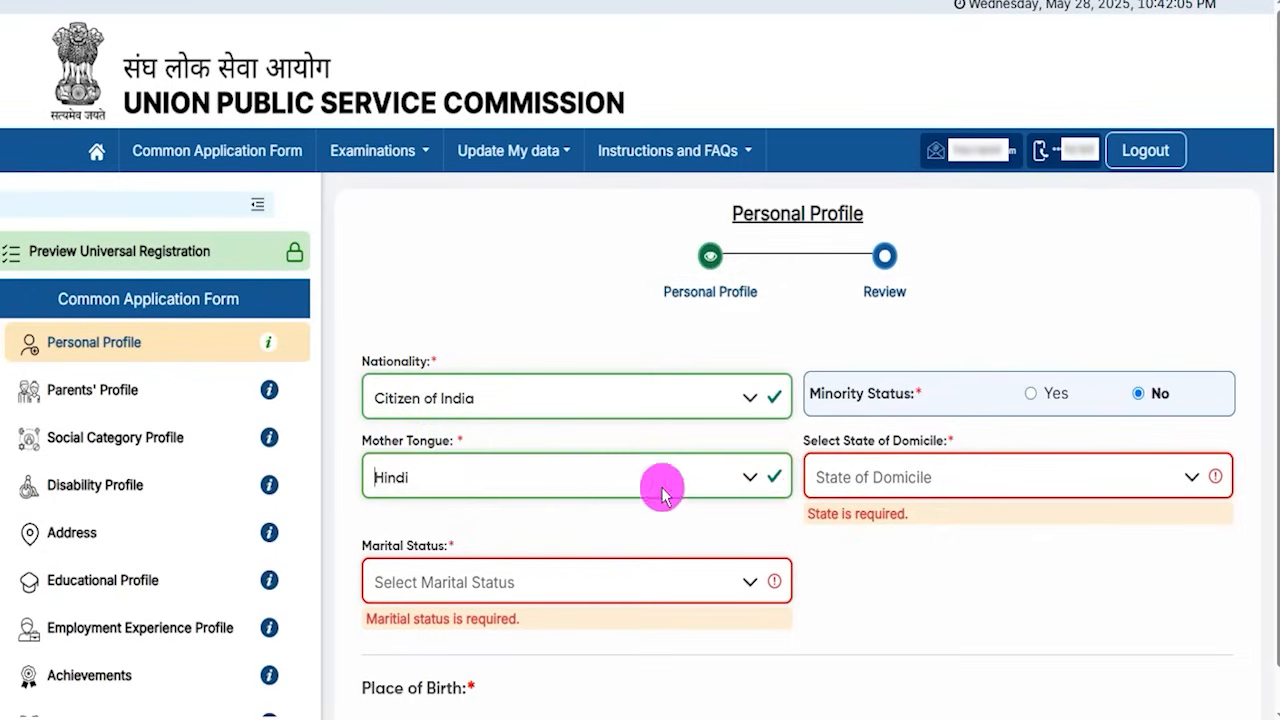
pyautogui.click(930, 485)
pyautogui.scroll(-10, 920, 372)
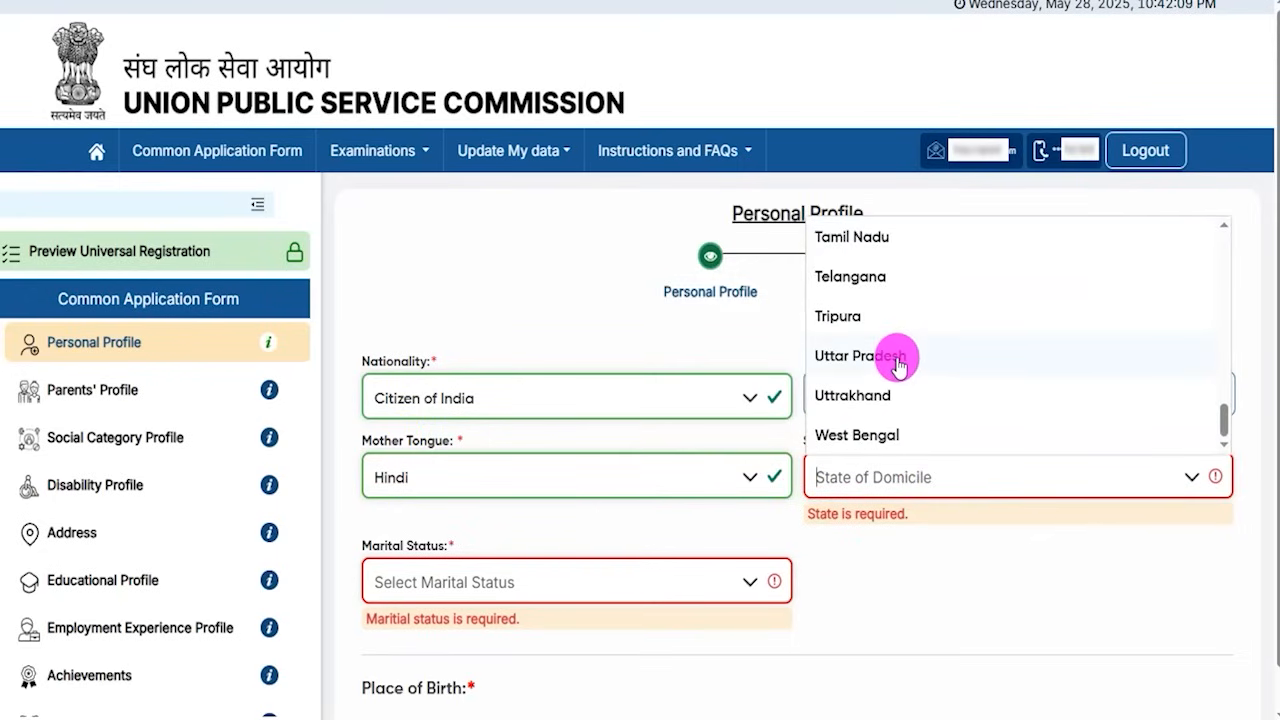
pyautogui.click(898, 362)
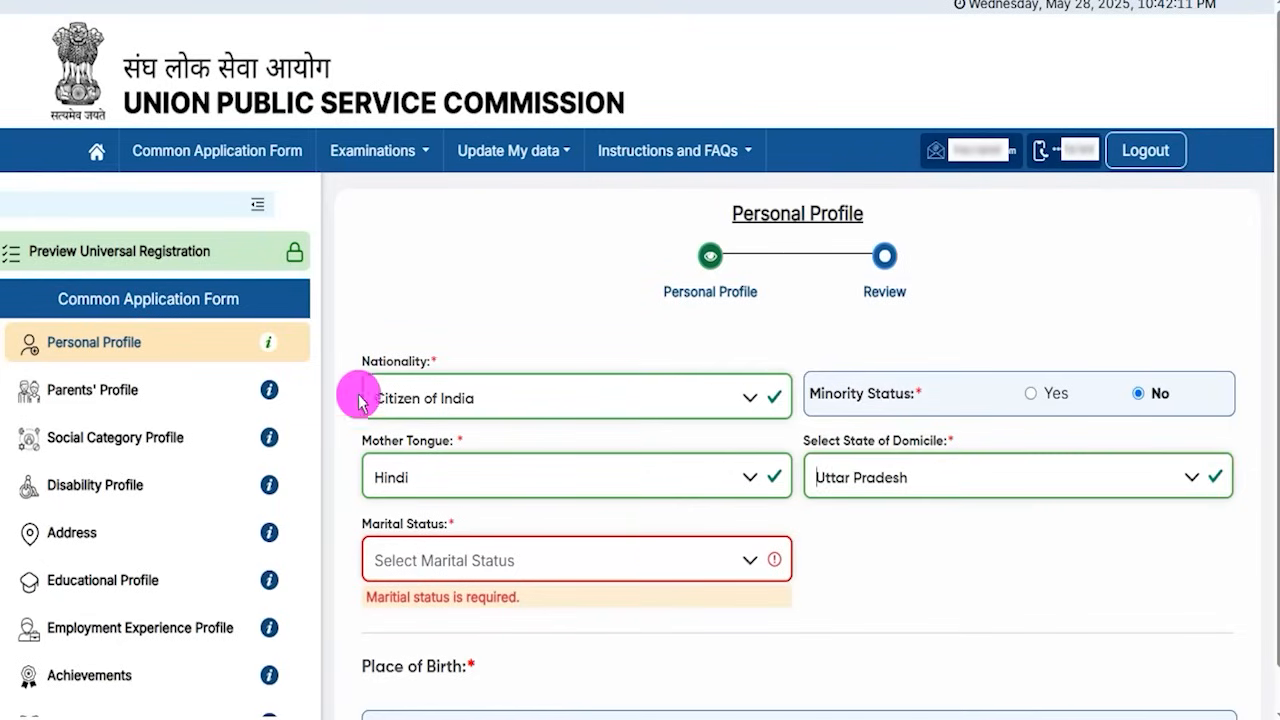
pyautogui.click(460, 565)
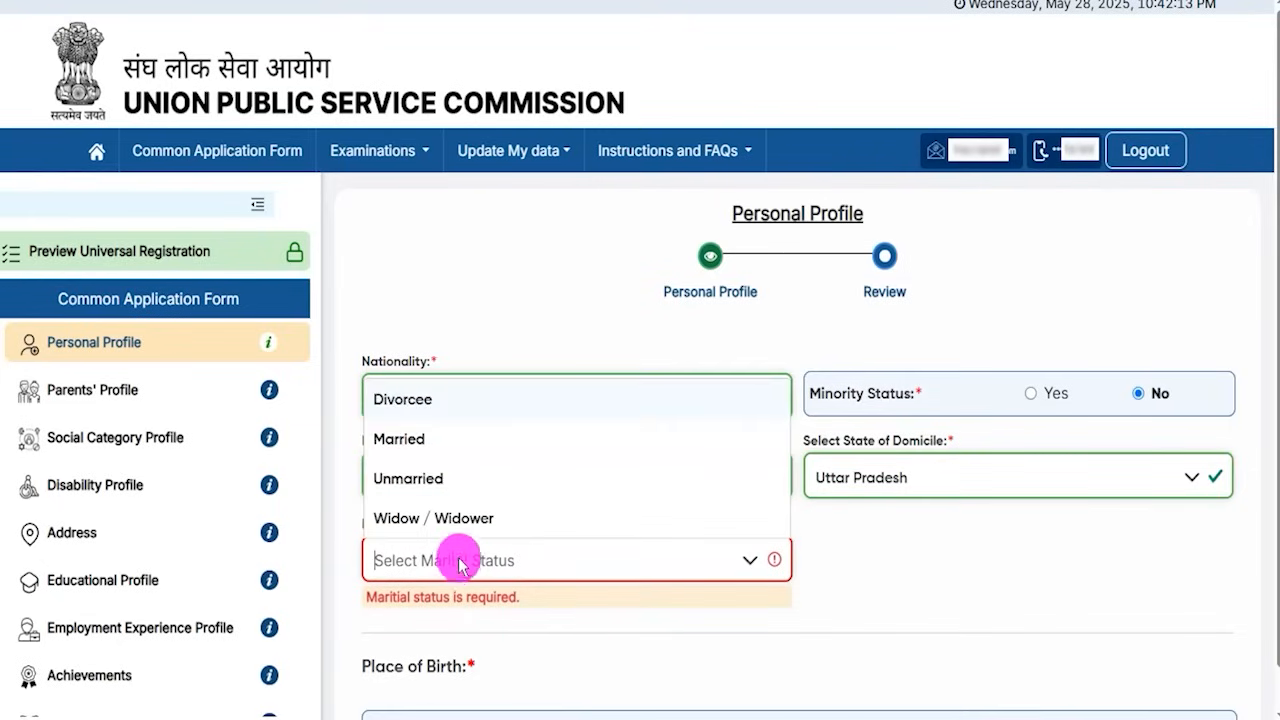
pyautogui.click(408, 478)
# Set the place of birth to India, with Uttar Pradesh as the state and Ayodhya as the district
pyautogui.scroll(-3, 850, 570)
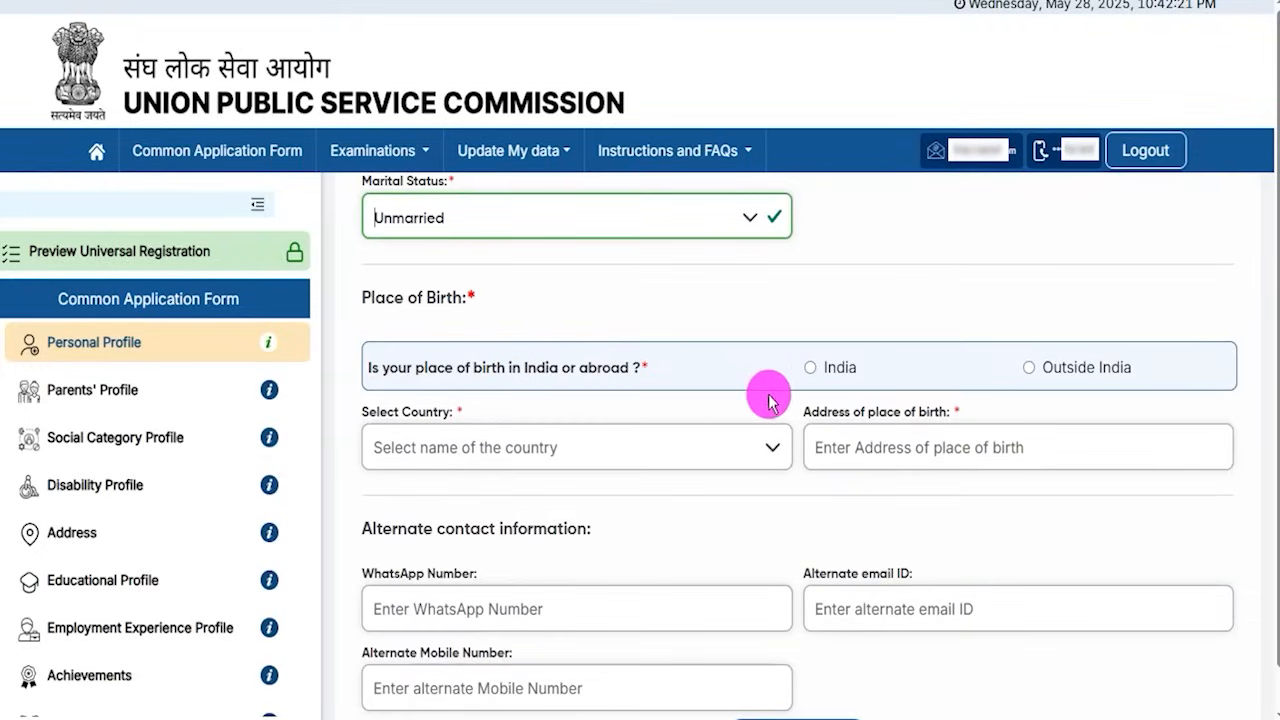
pyautogui.click(810, 368)
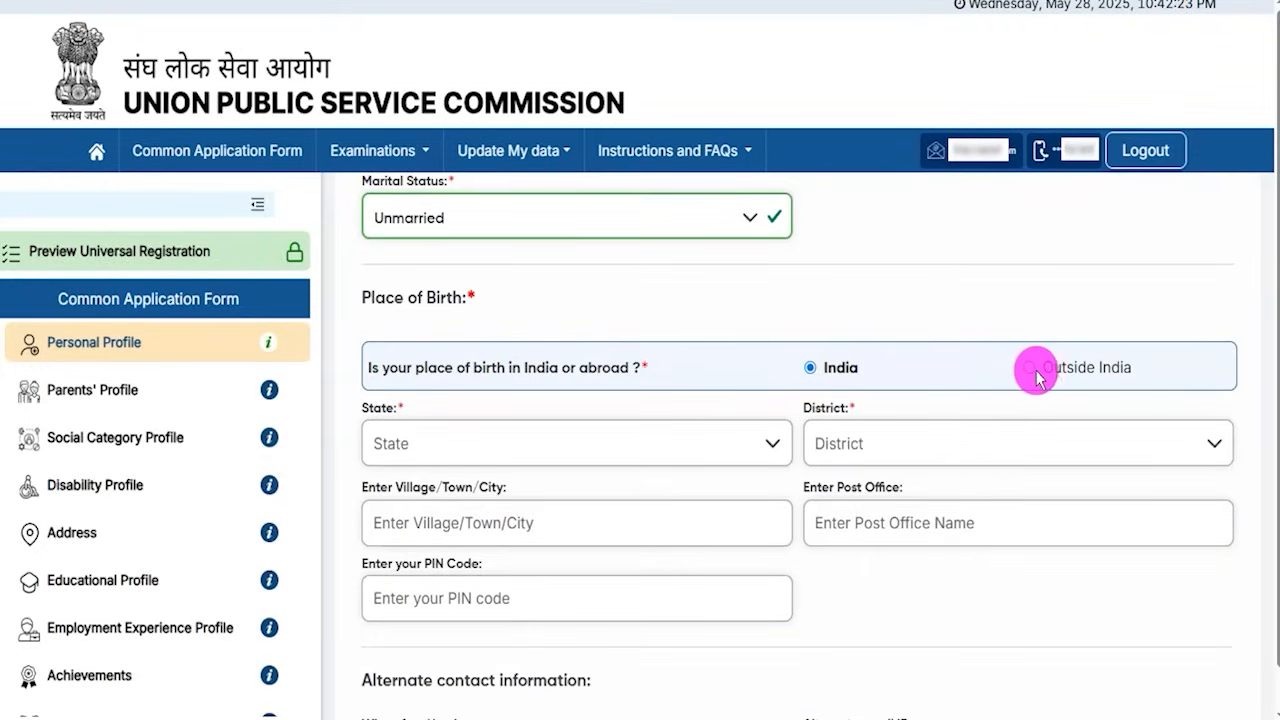
pyautogui.click(457, 443)
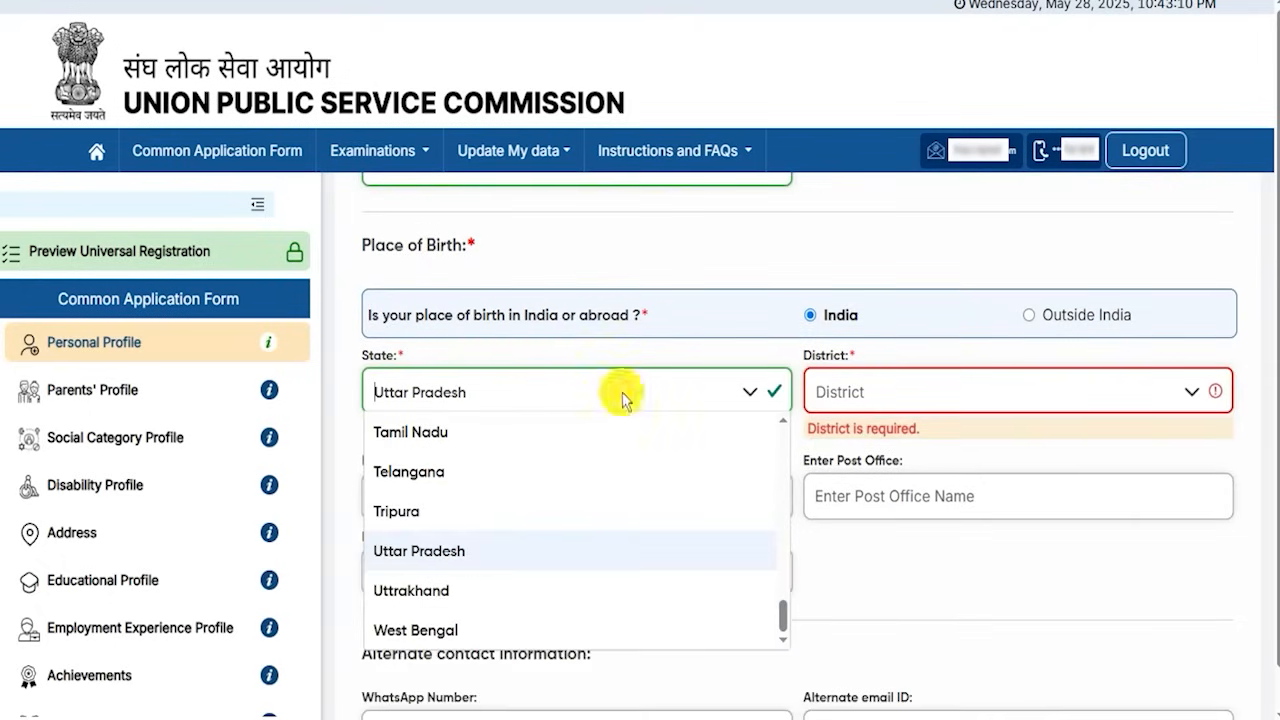
pyautogui.click(1152, 382)
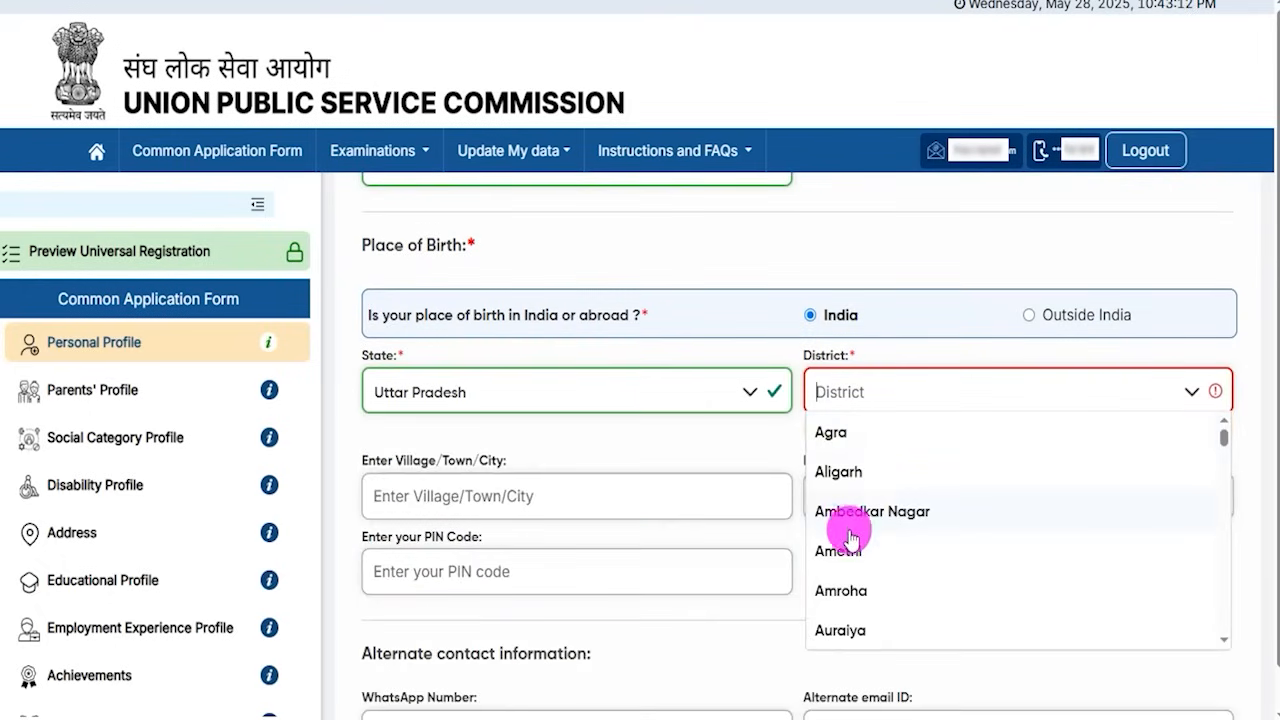
pyautogui.scroll(-1, 852, 580)
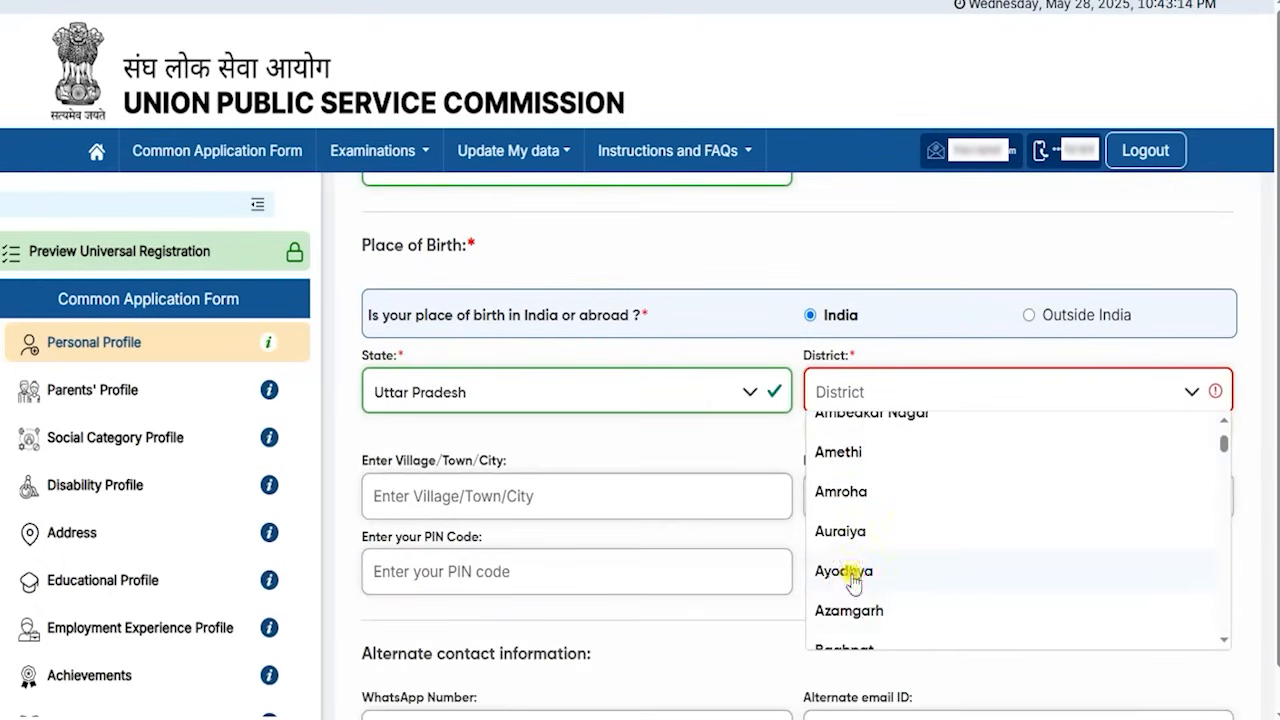
pyautogui.click(852, 572)
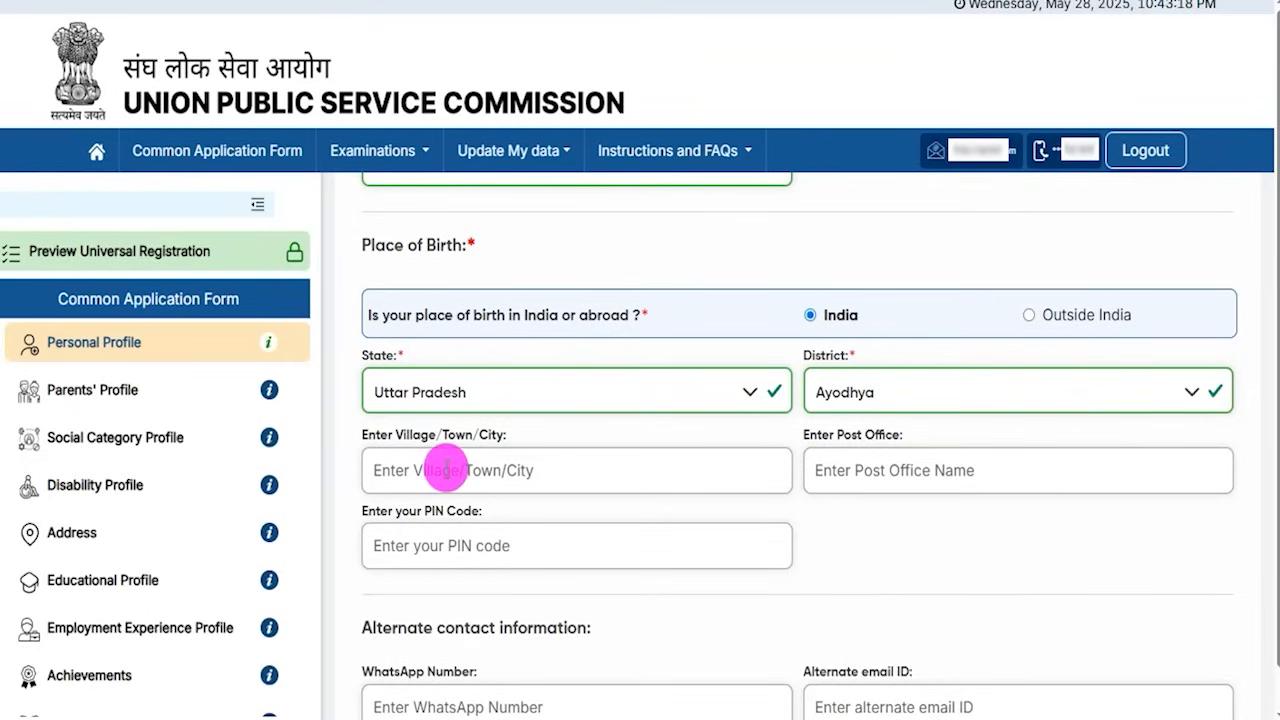
# Go through the birthplace Post Office and PIN Code fields and the alternate WhatsApp, email and mobile number fields
pyautogui.moveTo(823, 437); pyautogui.dragTo(872, 440)
pyautogui.click(857, 477)
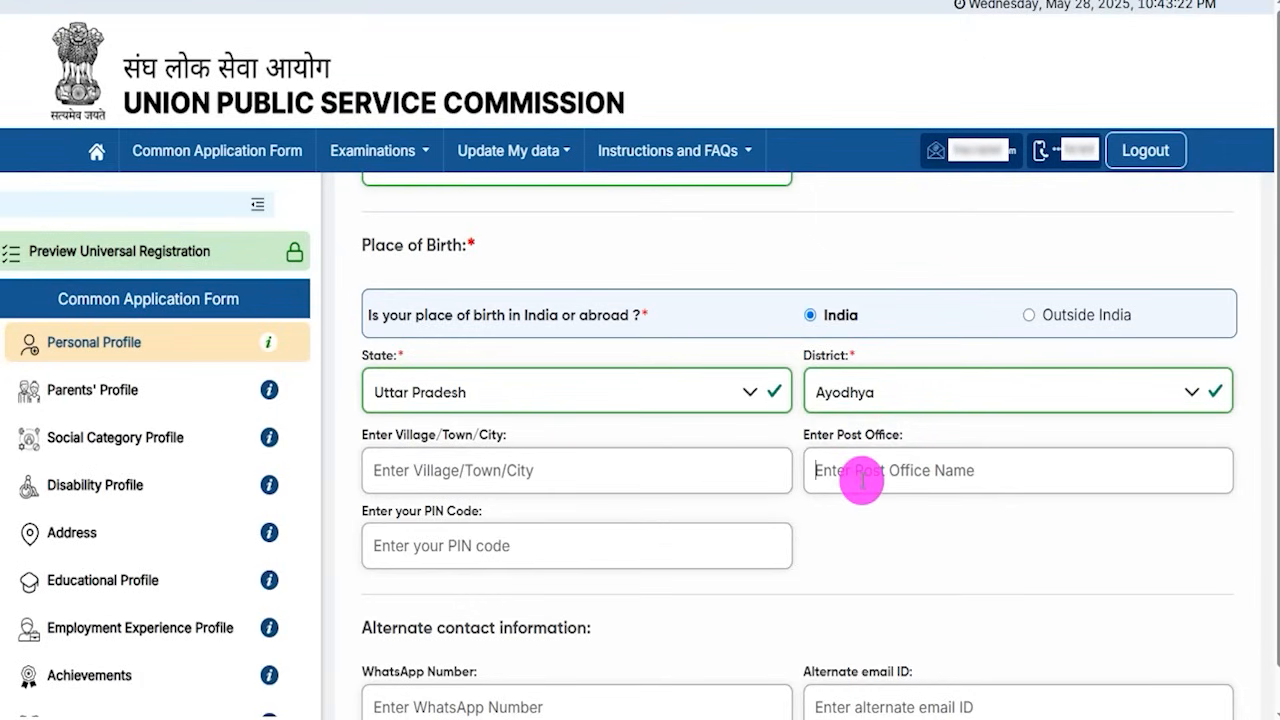
pyautogui.moveTo(420, 513); pyautogui.dragTo(466, 543)
pyautogui.click(470, 545)
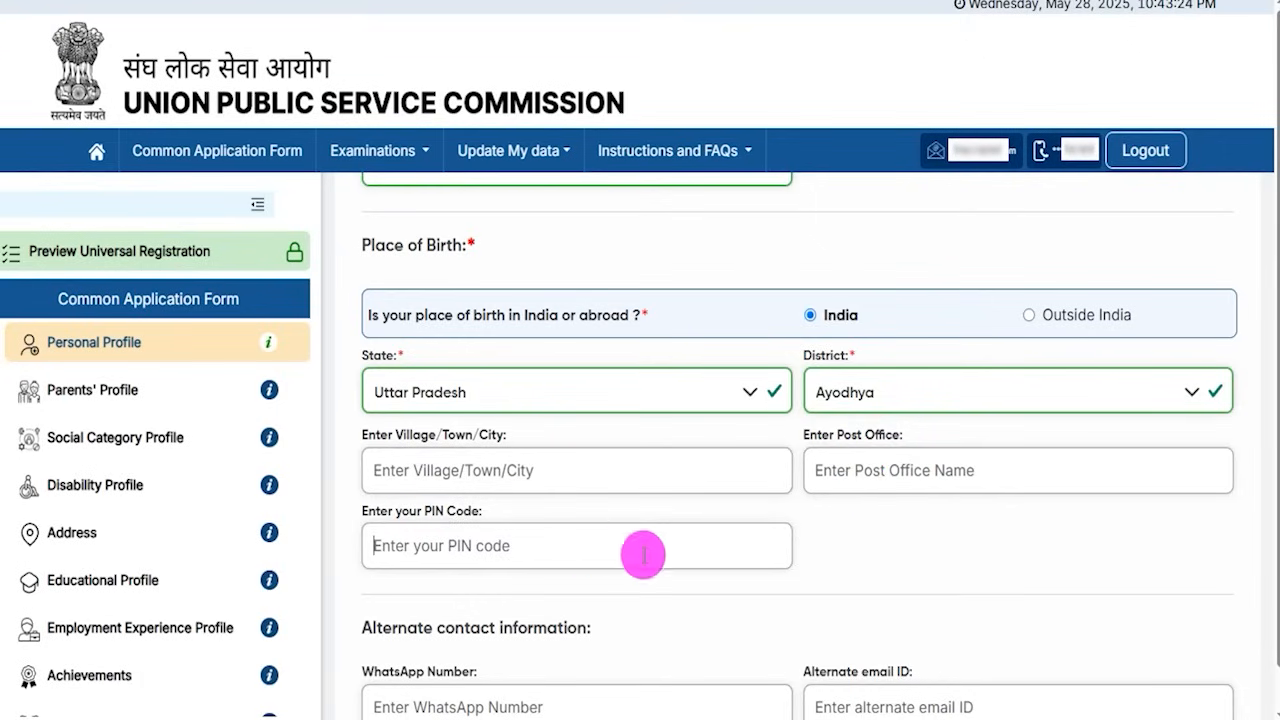
pyautogui.scroll(-2, 690, 555)
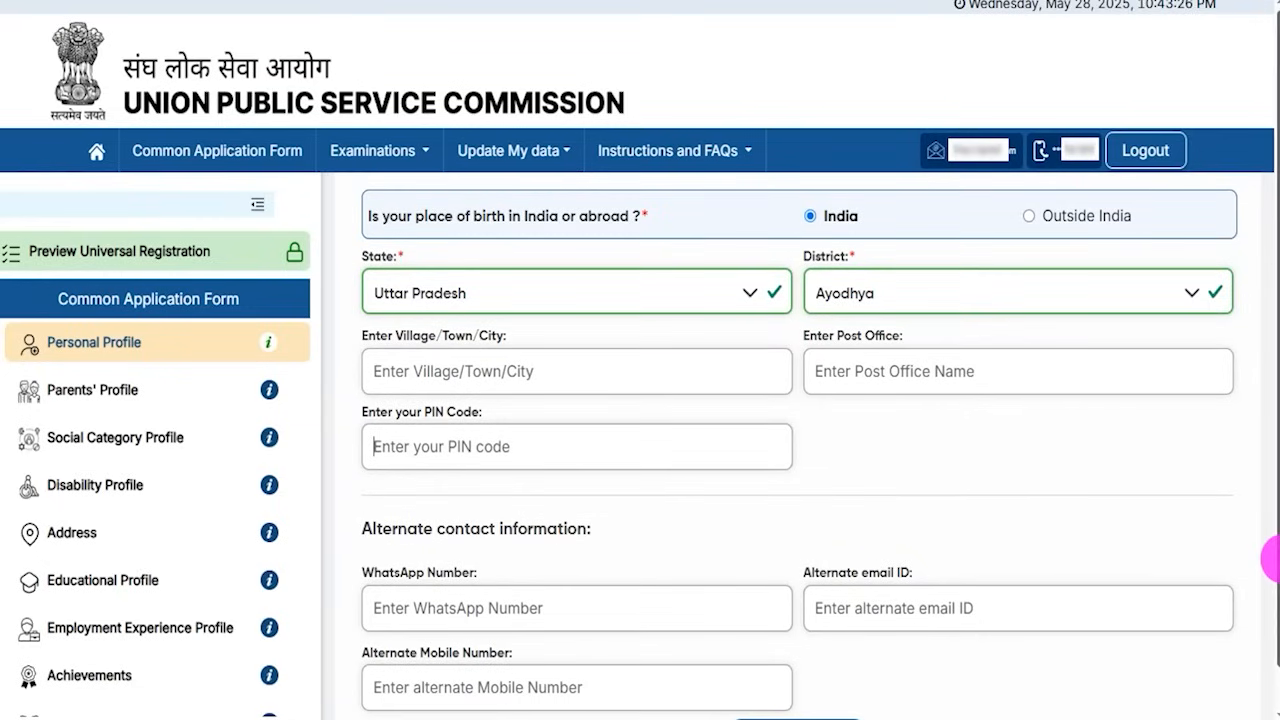
pyautogui.scroll(-1, 1270, 558)
pyautogui.moveTo(392, 487); pyautogui.dragTo(512, 490)
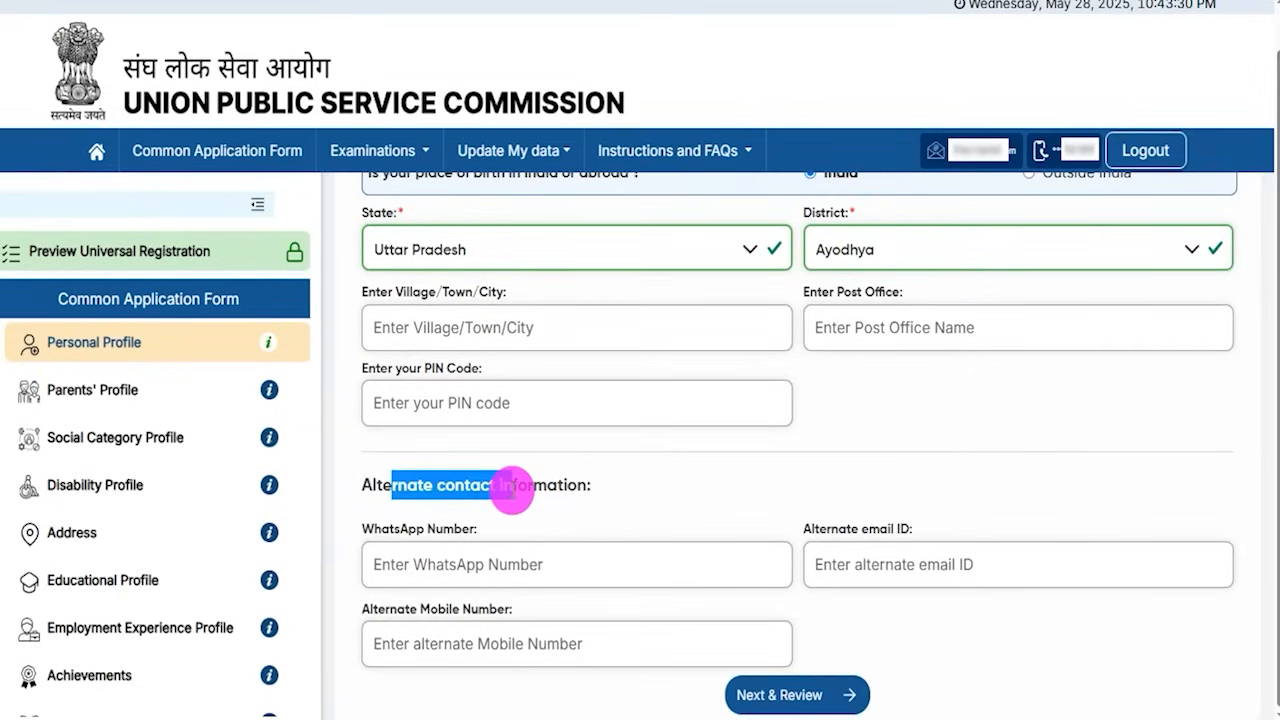
pyautogui.click(430, 560)
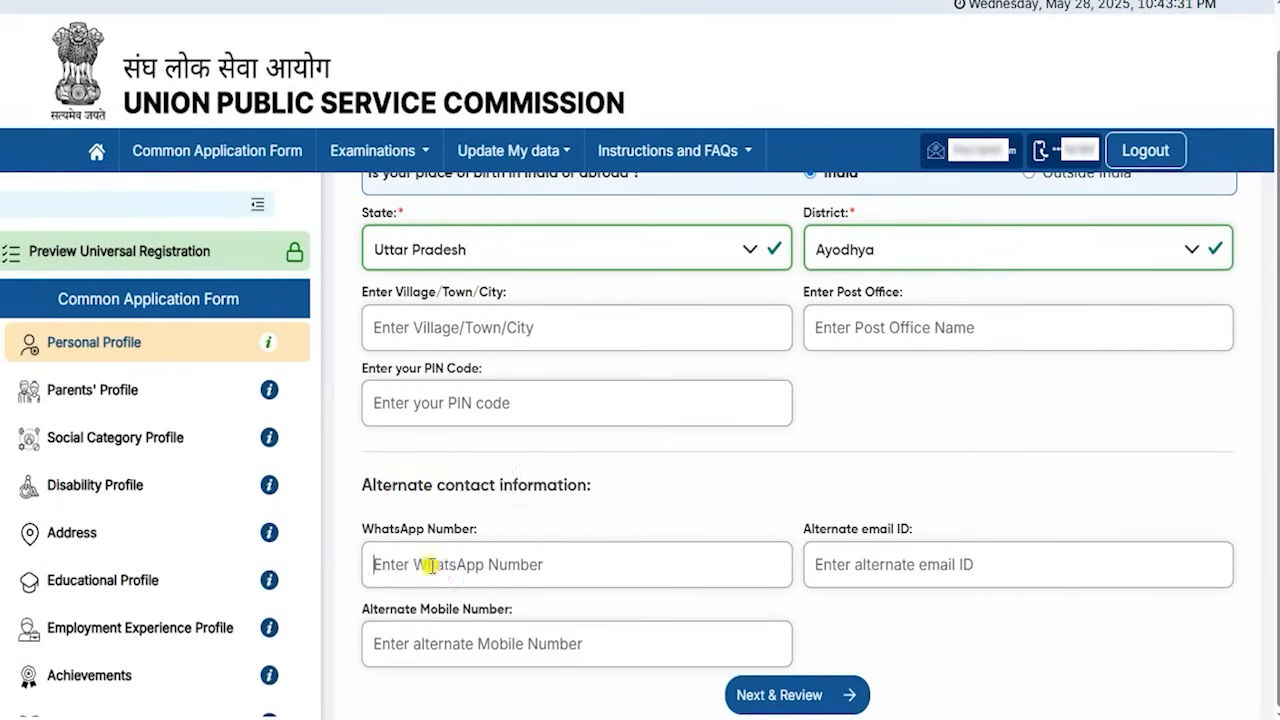
pyautogui.moveTo(831, 529); pyautogui.dragTo(874, 537)
pyautogui.click(866, 566)
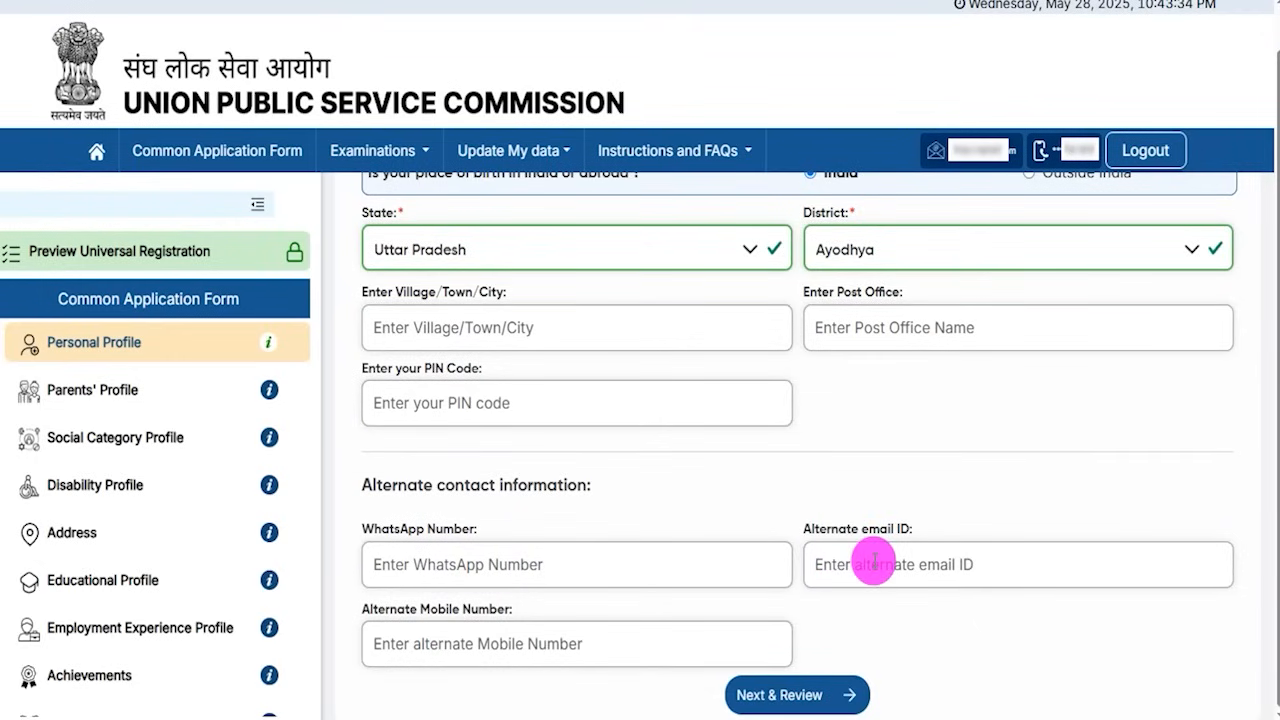
pyautogui.moveTo(416, 607); pyautogui.dragTo(480, 634)
pyautogui.click(481, 637)
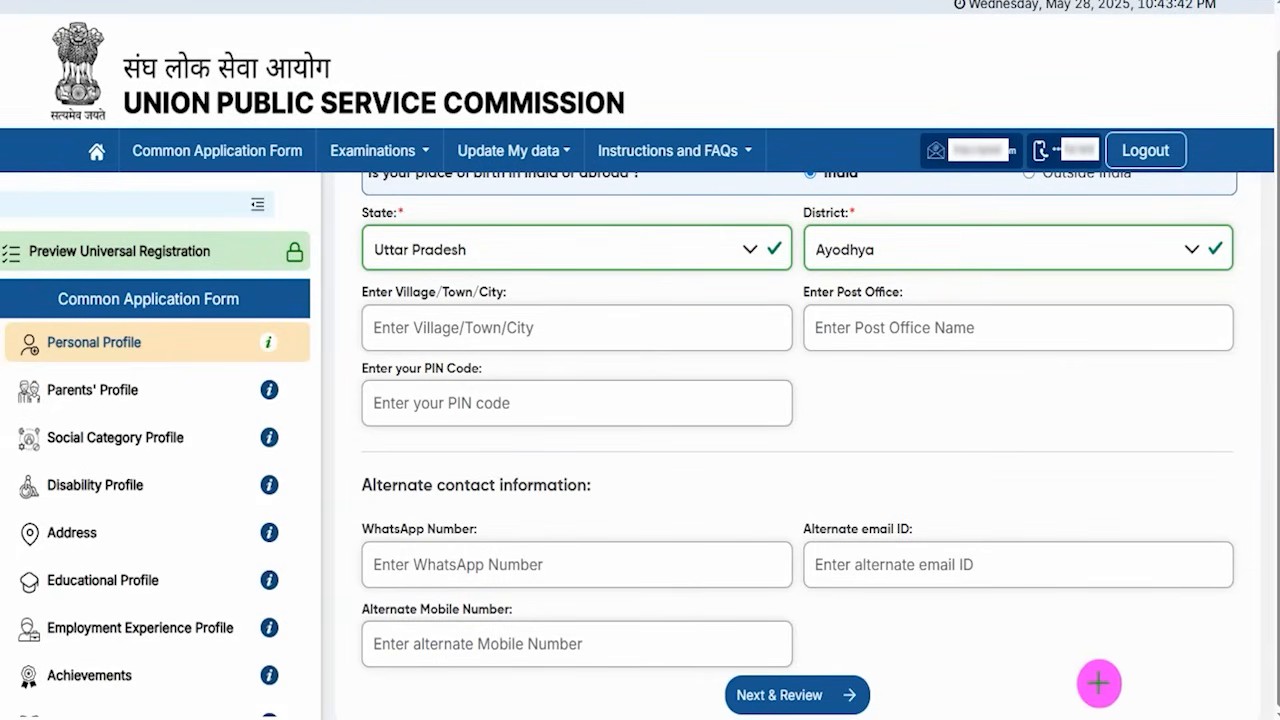
# Review the completed Personal Profile details and submit them
pyautogui.moveTo(1191, 623); pyautogui.dragTo(877, 683)
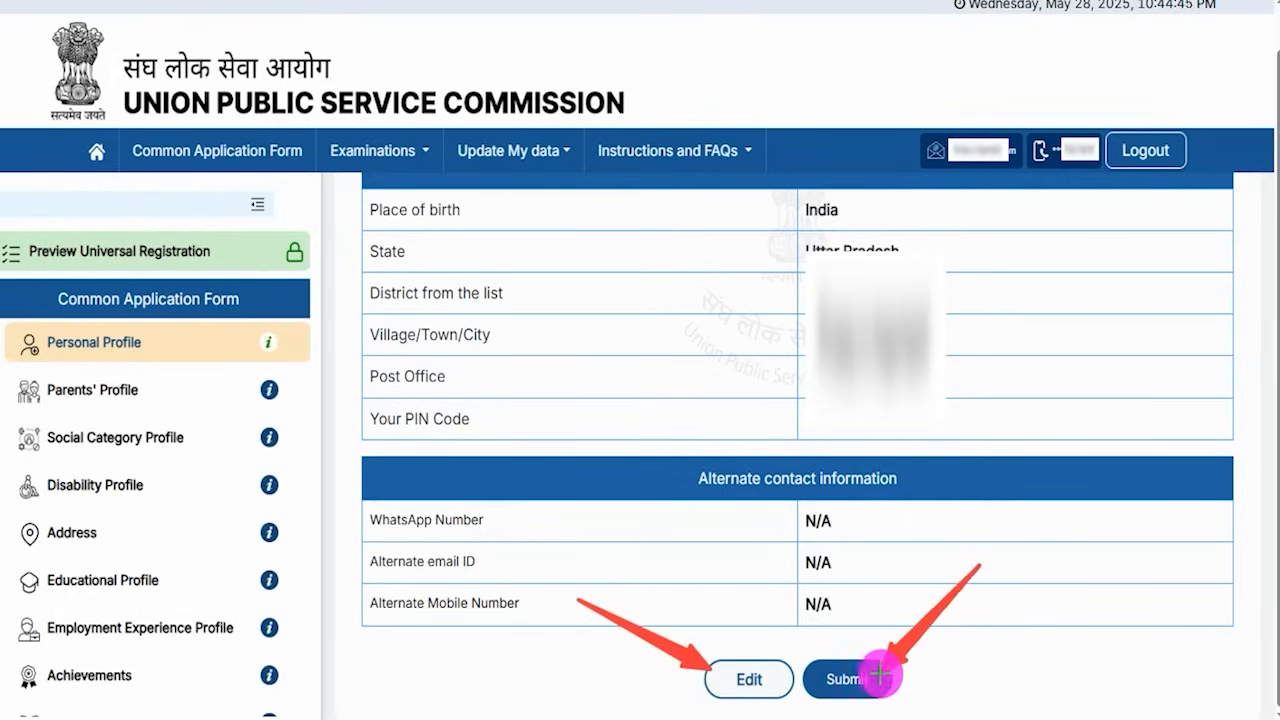
pyautogui.click(893, 670)
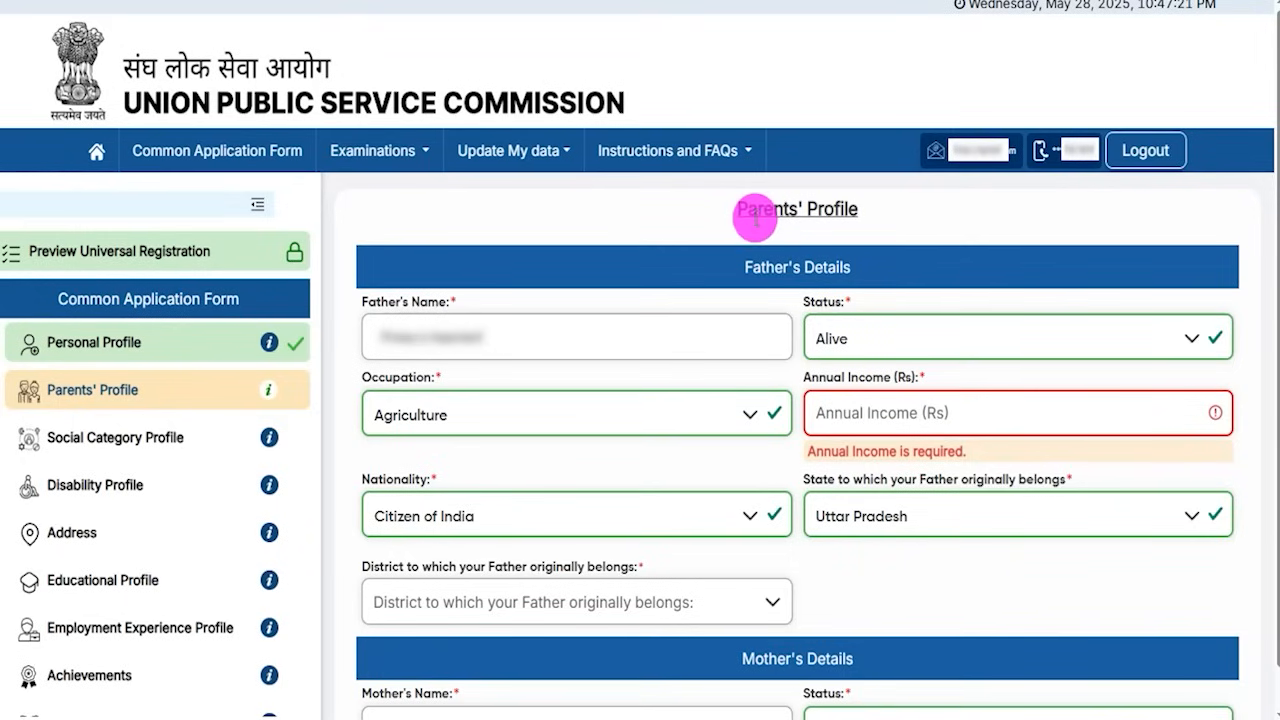
# In the father's details of the Parents' Profile, choose Alive as the status and Agriculture as the occupation
pyautogui.moveTo(749, 211); pyautogui.dragTo(841, 212)
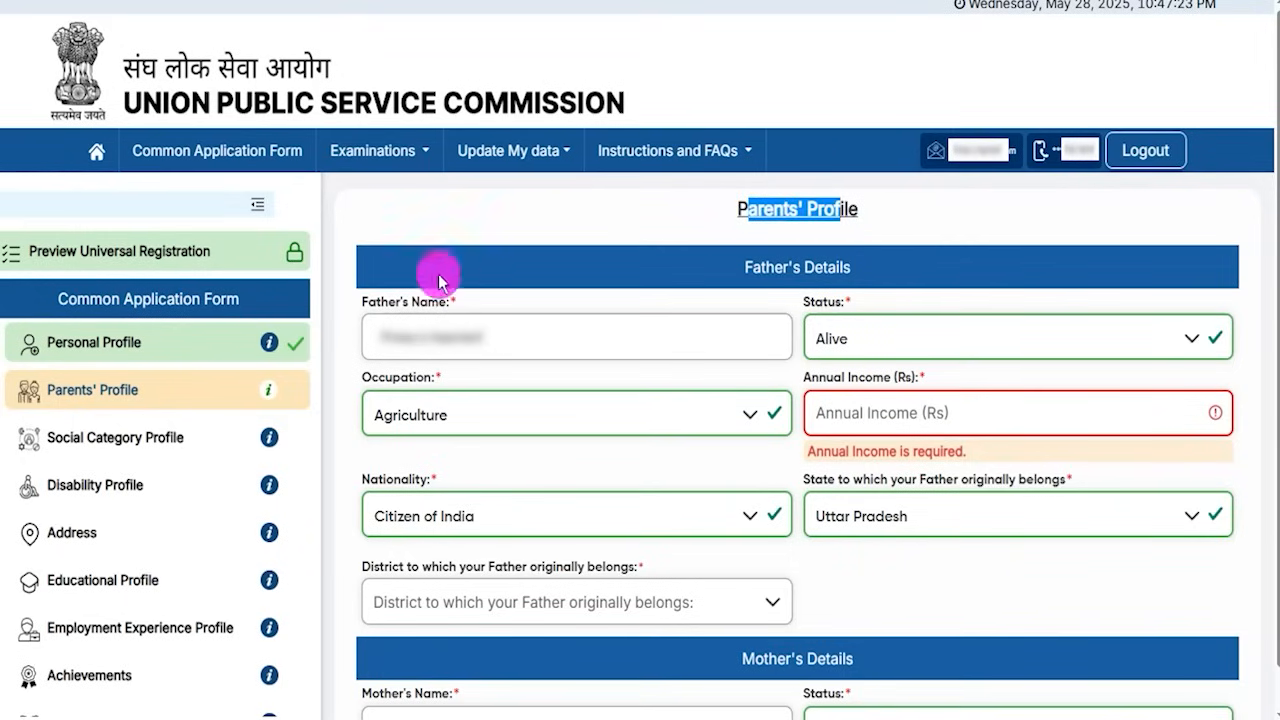
pyautogui.moveTo(366, 300); pyautogui.dragTo(432, 305)
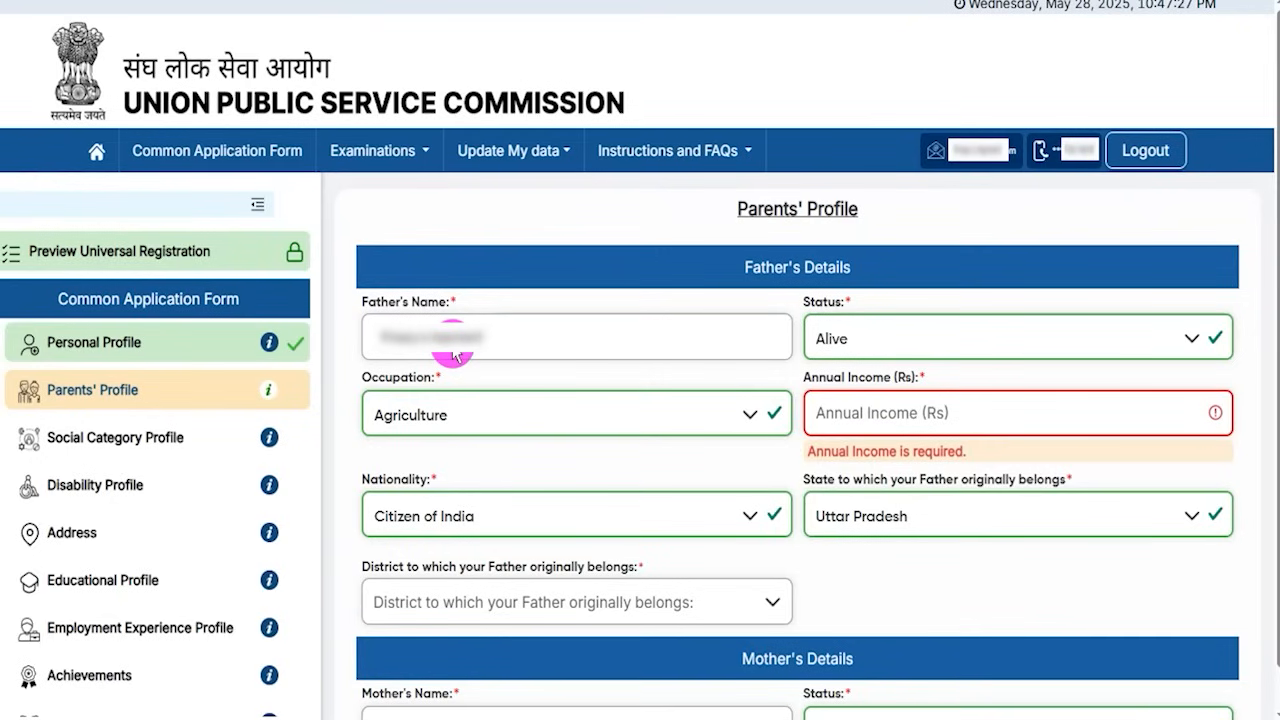
pyautogui.click(853, 338)
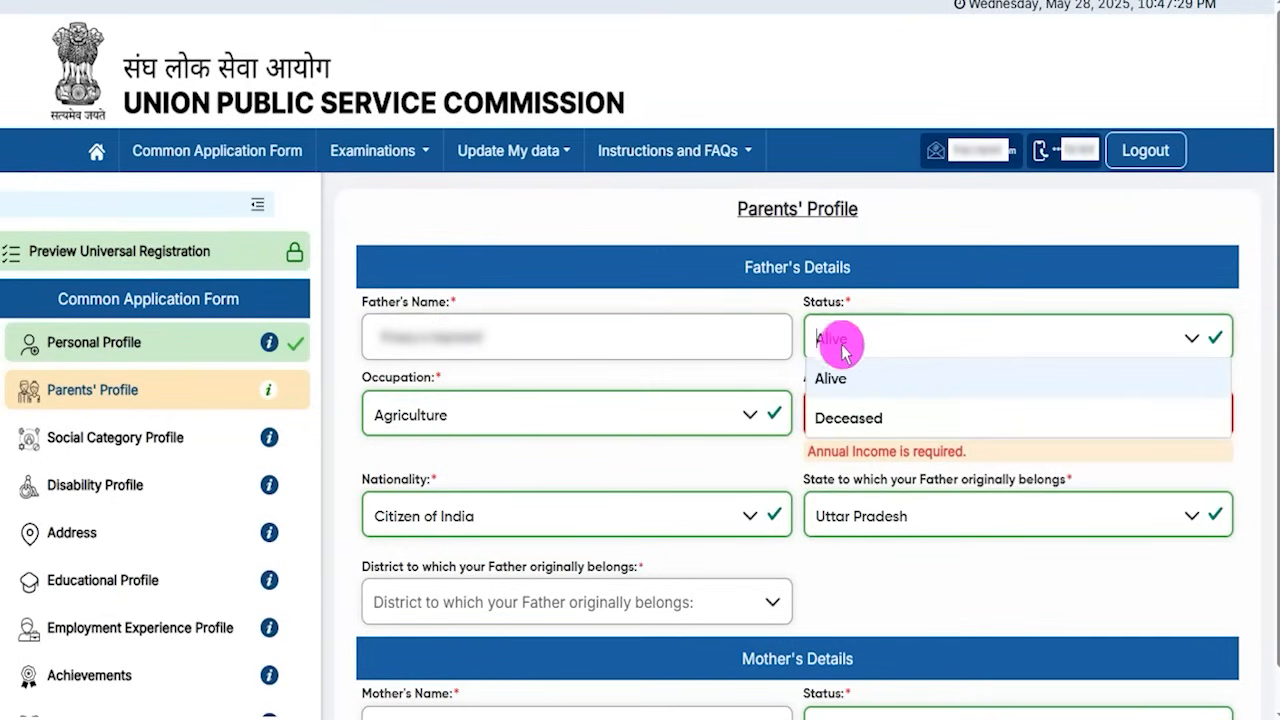
pyautogui.click(838, 390)
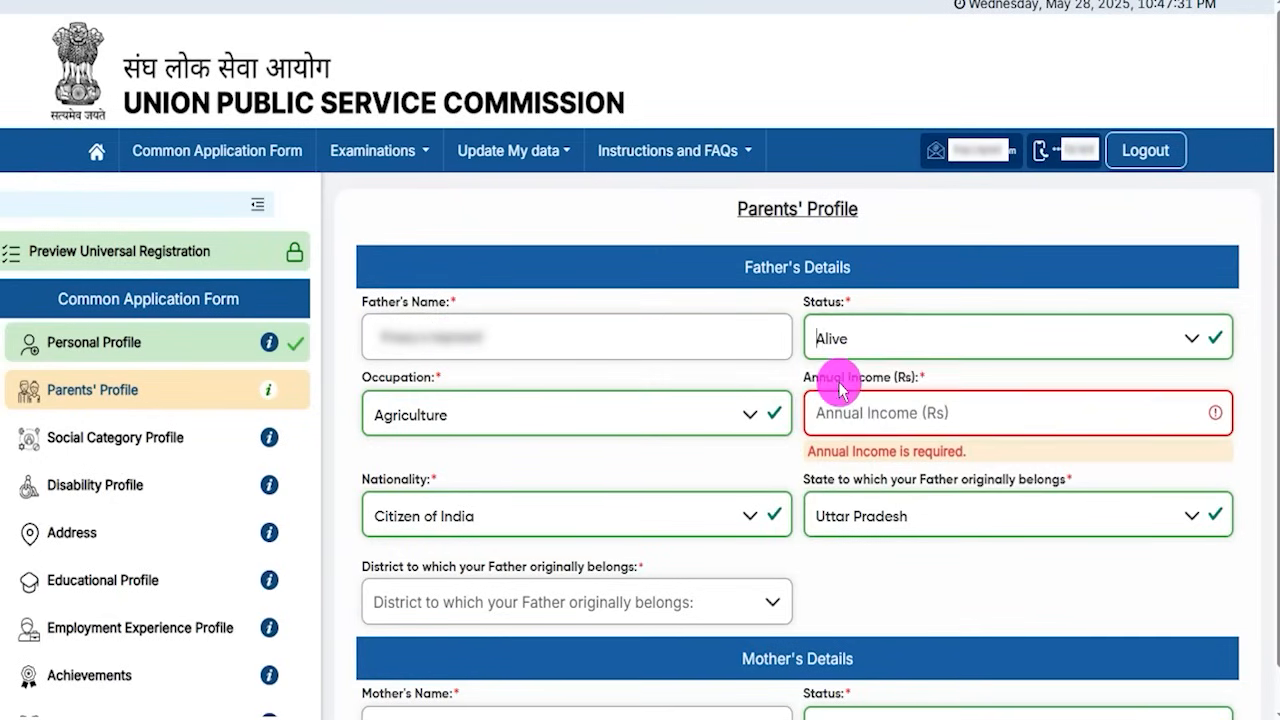
pyautogui.click(440, 420)
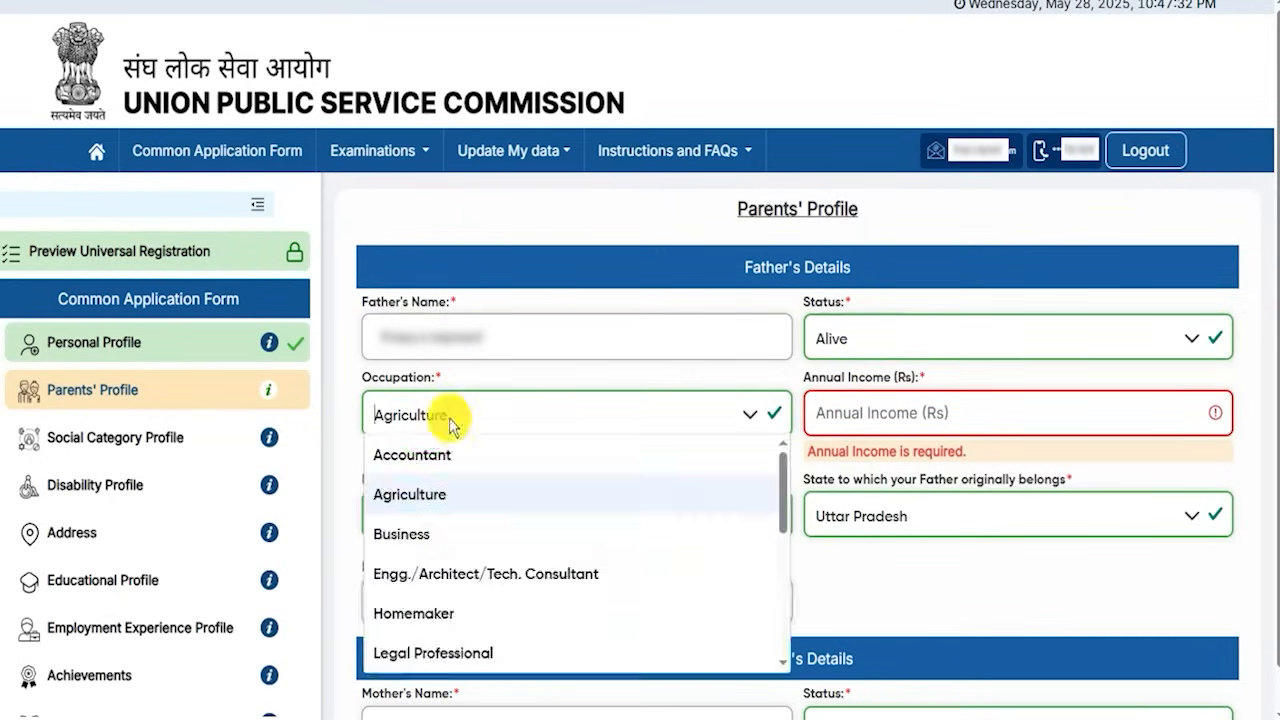
pyautogui.click(417, 498)
pyautogui.moveTo(833, 378); pyautogui.dragTo(886, 385)
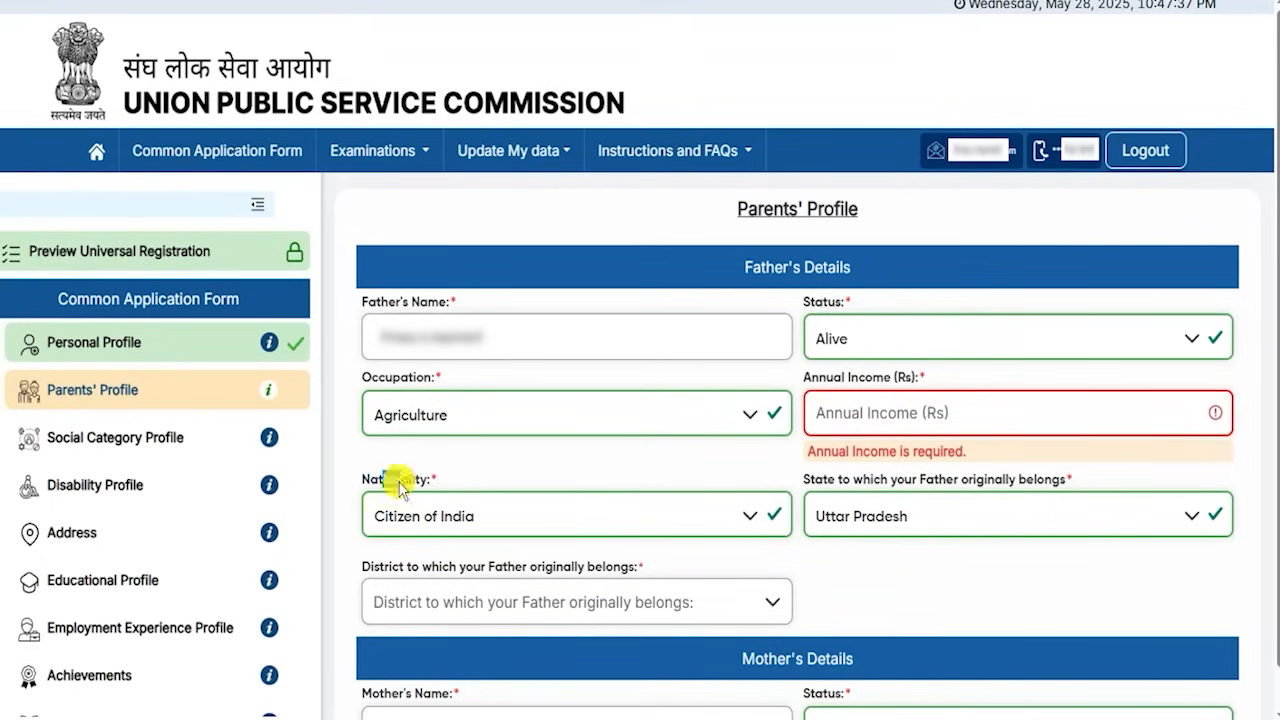
# In the father's details, set the nationality to Citizen of India and the state to Uttar Pradesh, and open the district options
pyautogui.click(443, 515)
pyautogui.click(416, 272)
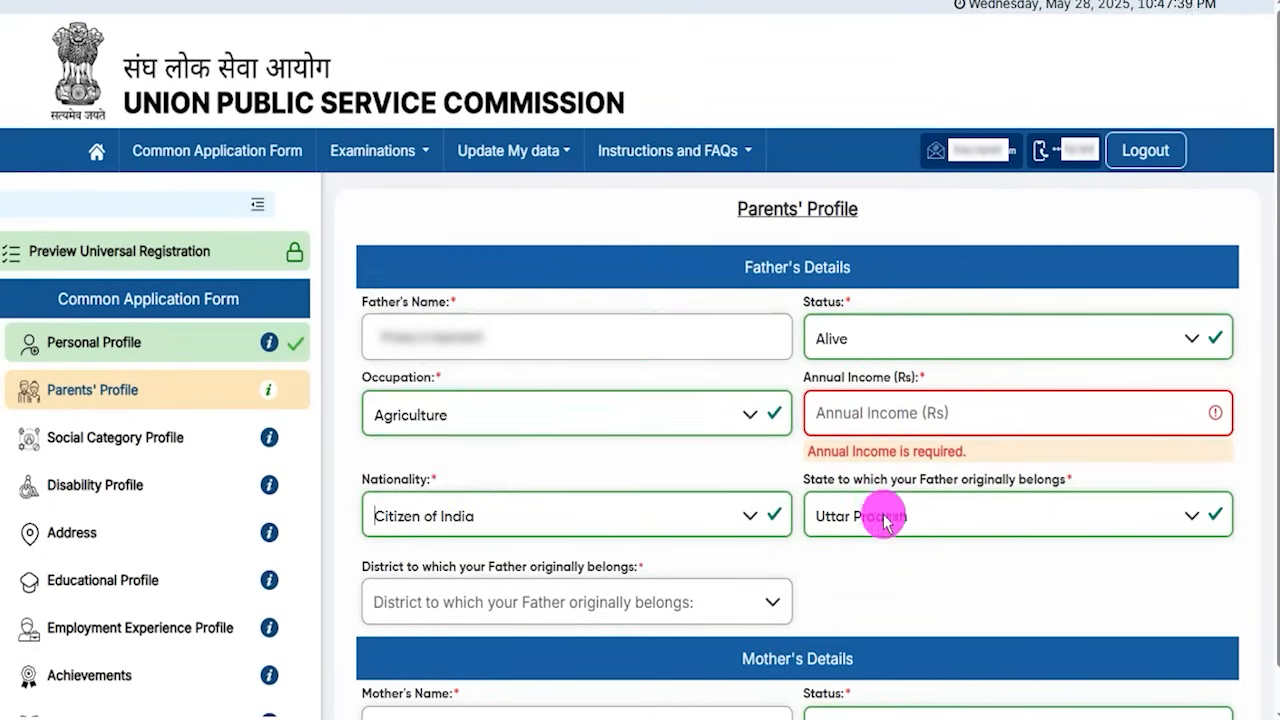
pyautogui.click(943, 516)
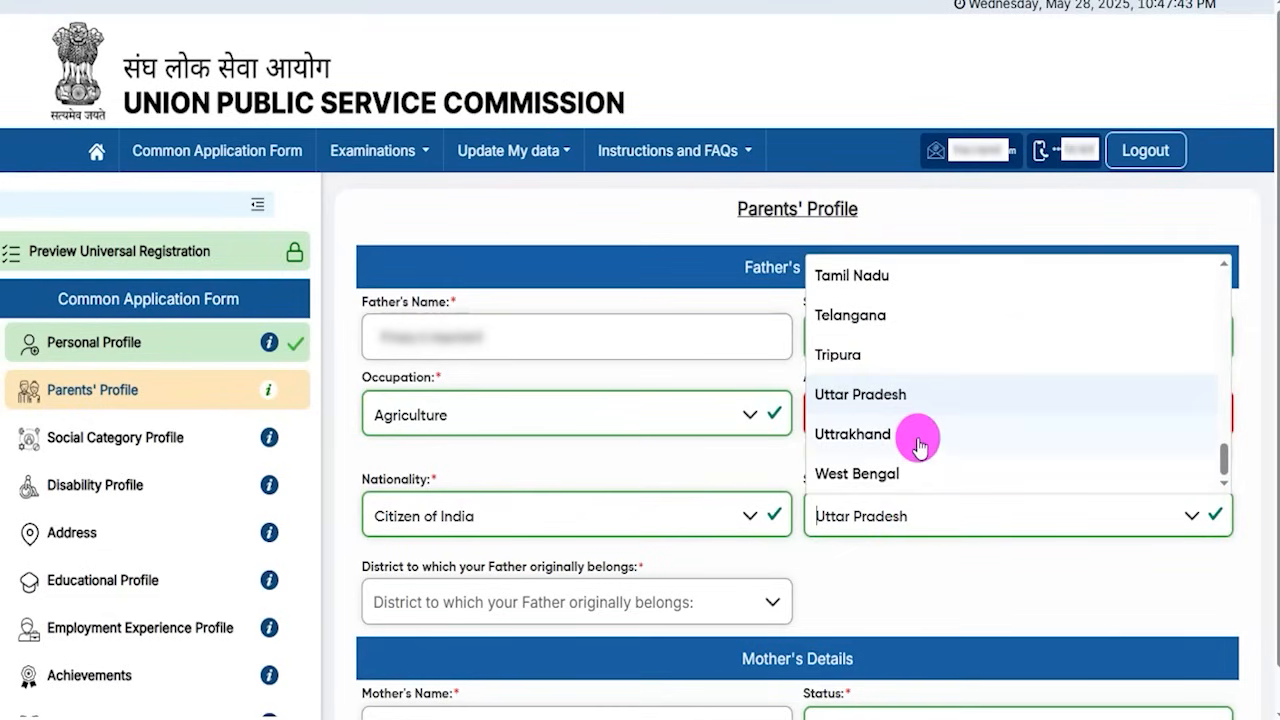
pyautogui.click(868, 390)
pyautogui.click(476, 605)
pyautogui.click(472, 517)
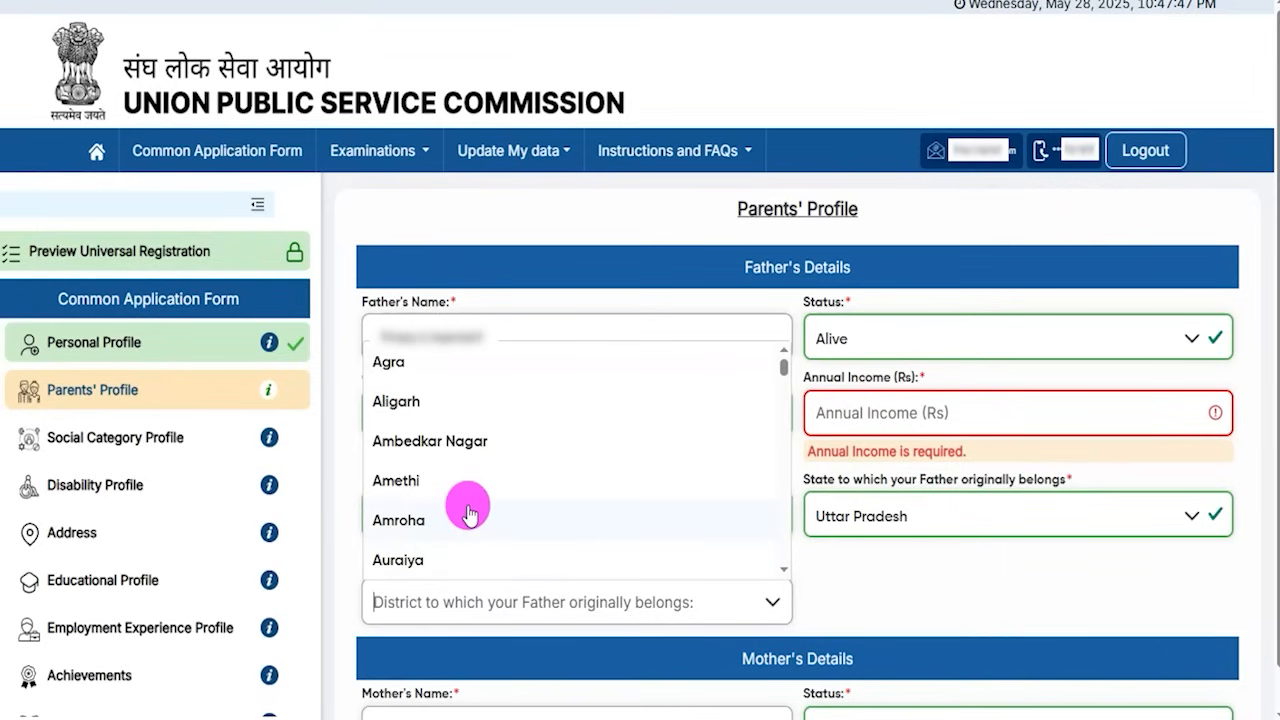
pyautogui.click(822, 588)
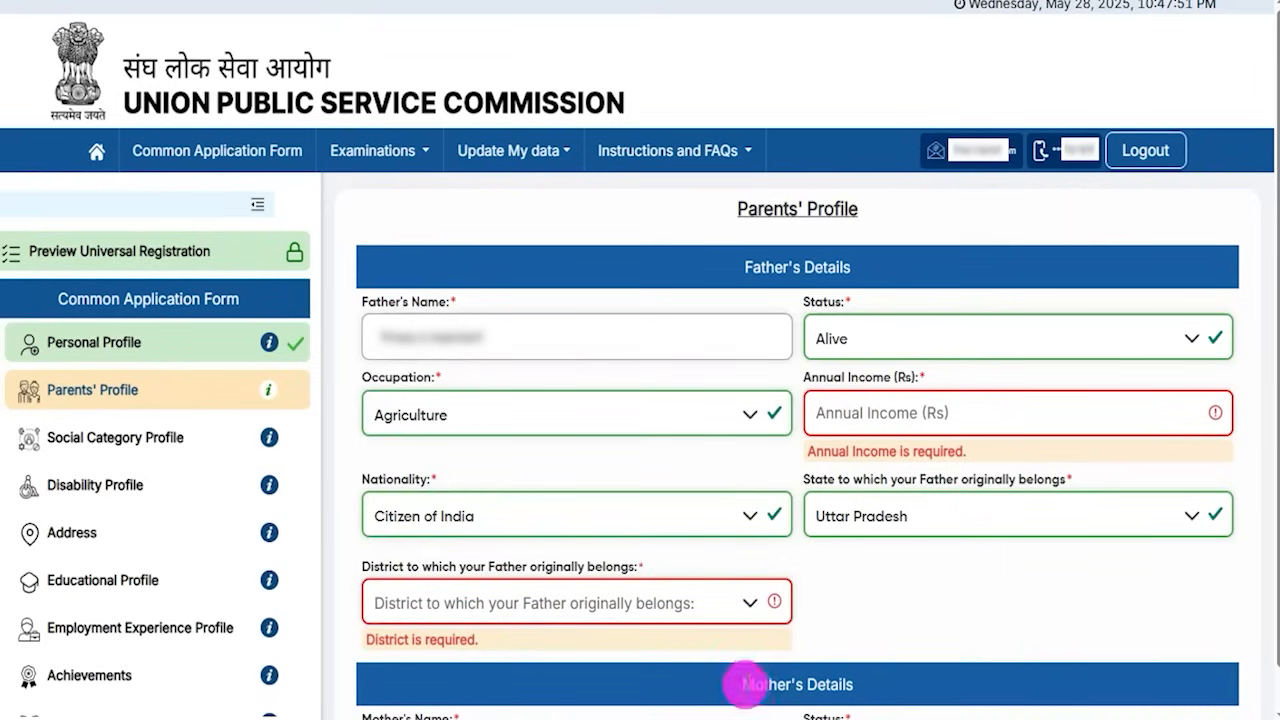
# In the mother's details, choose Alive as the status and Agriculture as the occupation, and go to the Annual Income field
pyautogui.moveTo(743, 684); pyautogui.dragTo(826, 684)
pyautogui.scroll(-4, 886, 650)
pyautogui.click(886, 650)
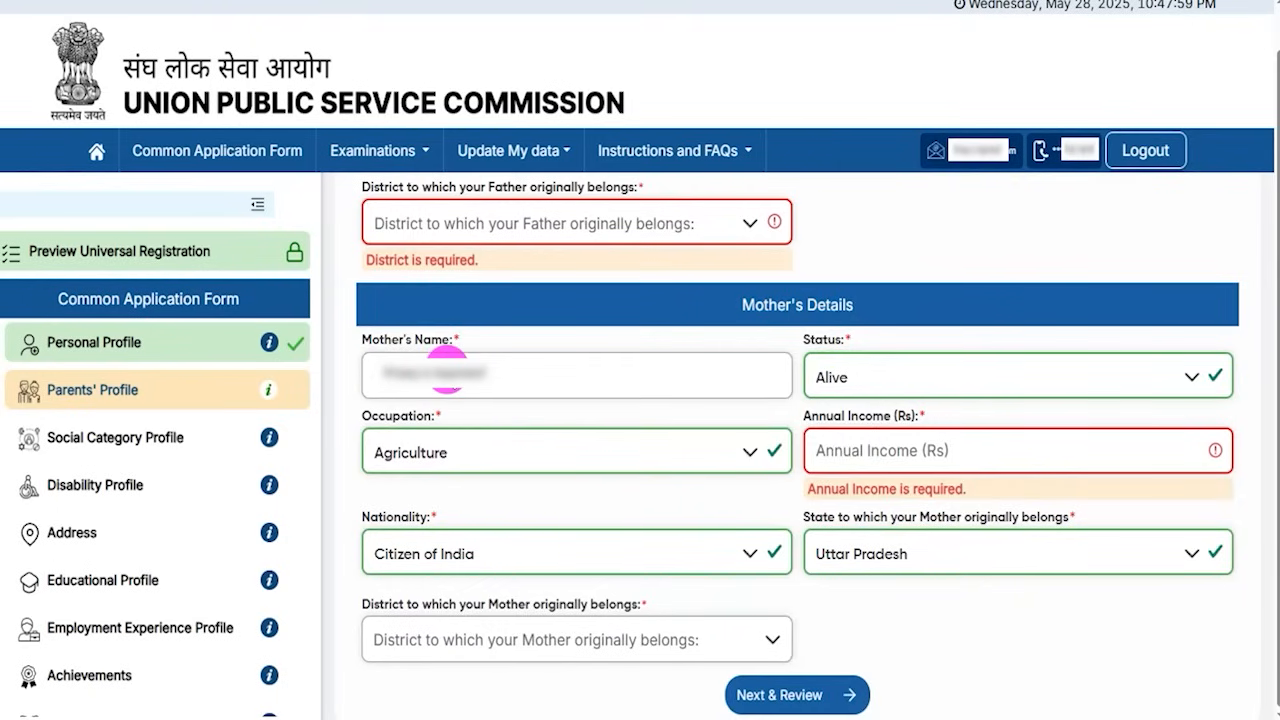
pyautogui.click(868, 376)
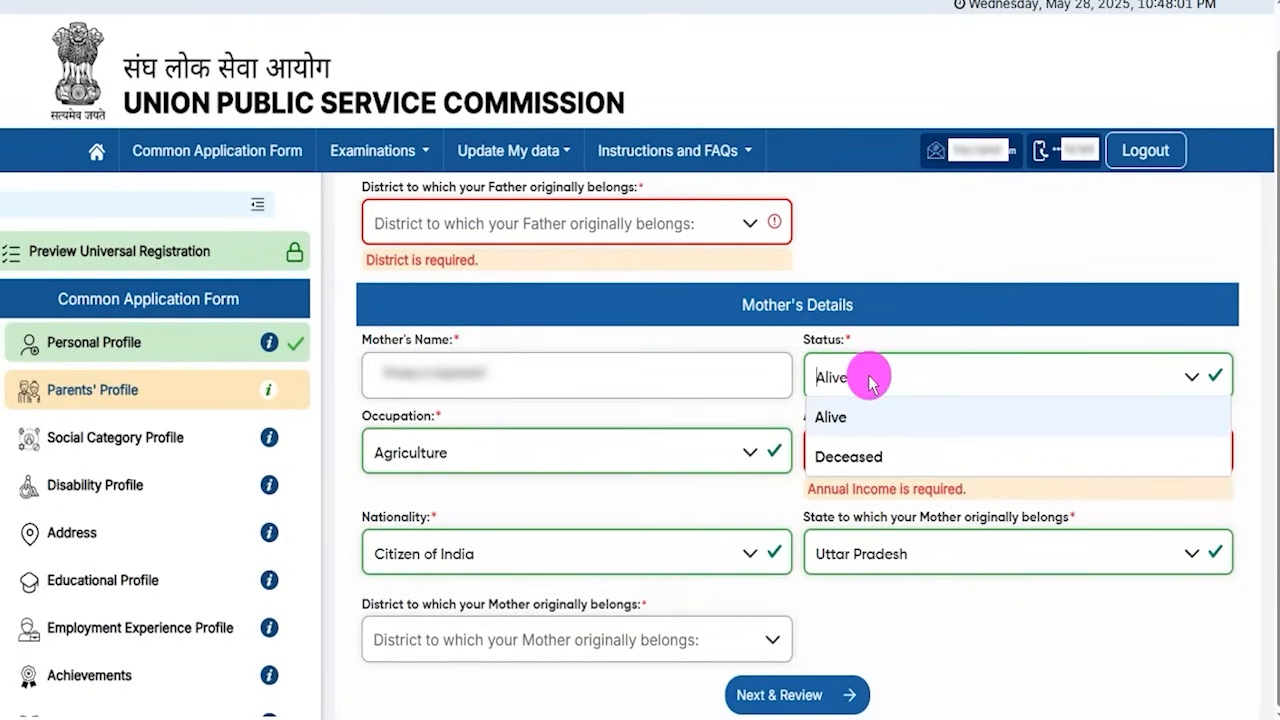
pyautogui.click(838, 422)
pyautogui.click(456, 458)
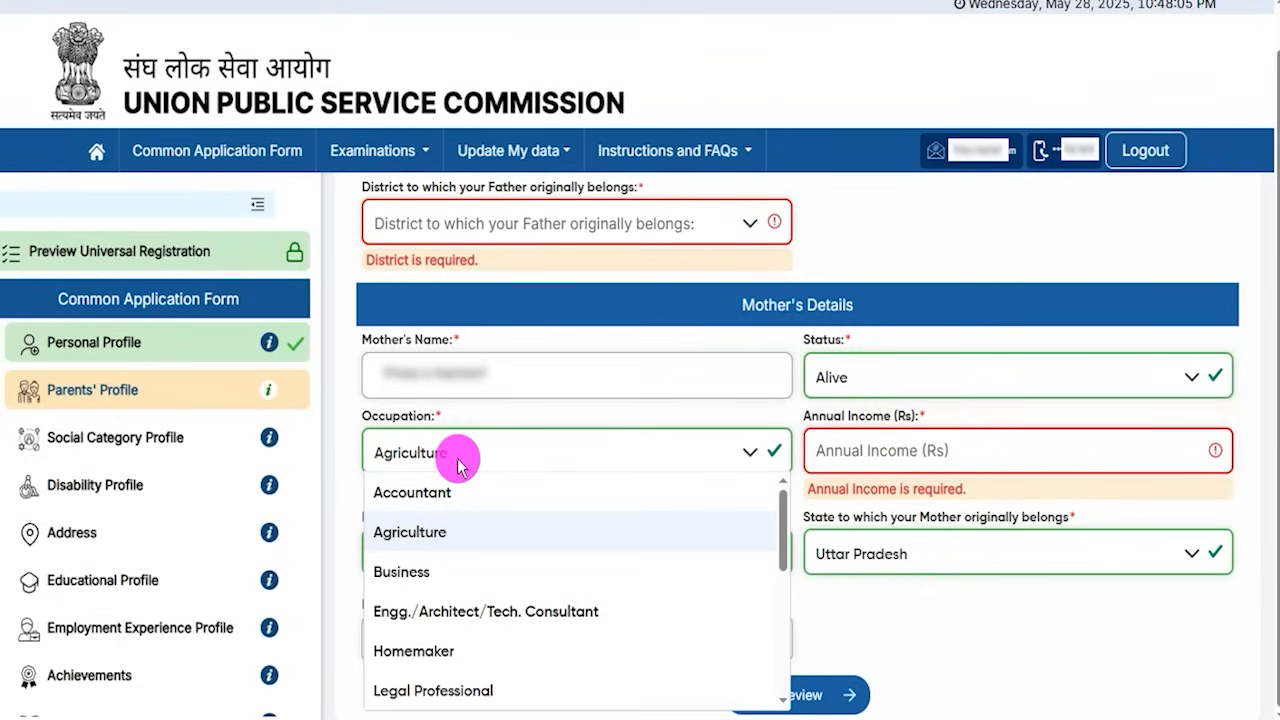
pyautogui.click(416, 536)
pyautogui.moveTo(827, 417); pyautogui.dragTo(868, 440)
pyautogui.click(857, 448)
# Set the mother's nationality to Citizen of India, state to Uttar Pradesh and district to Saharanpur, and submit the Parents' Profile
pyautogui.click(428, 556)
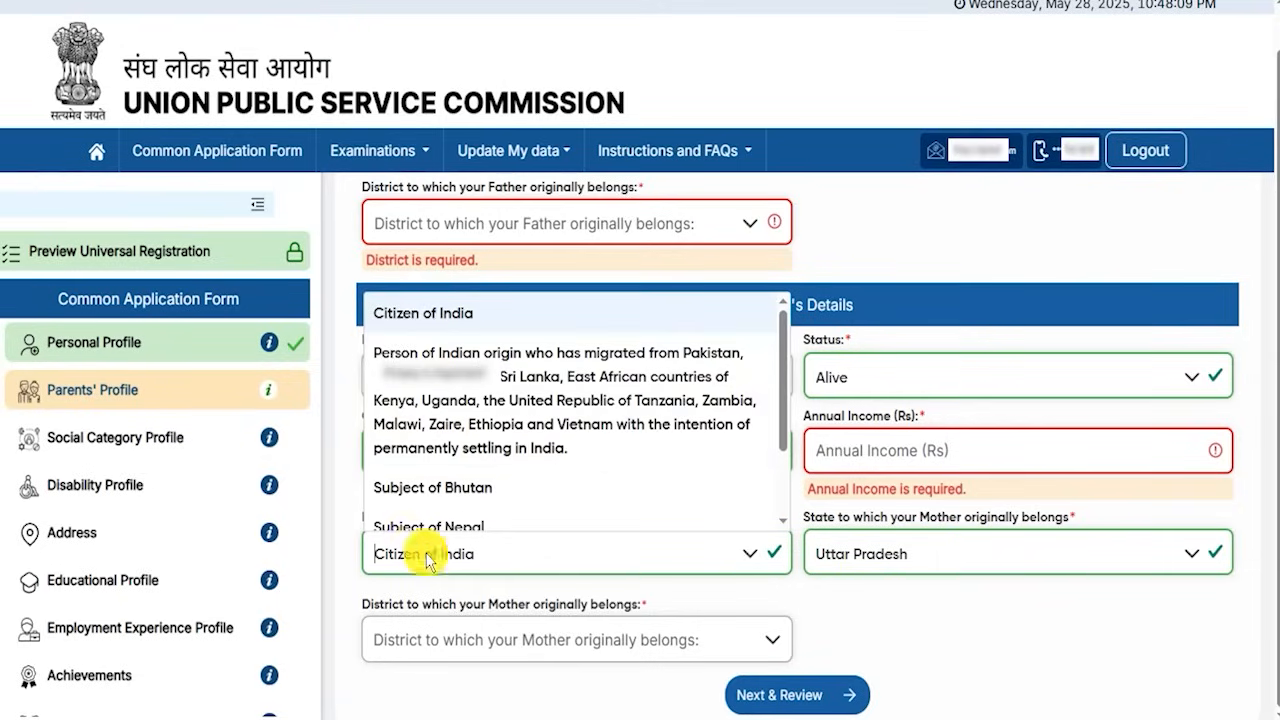
pyautogui.click(420, 316)
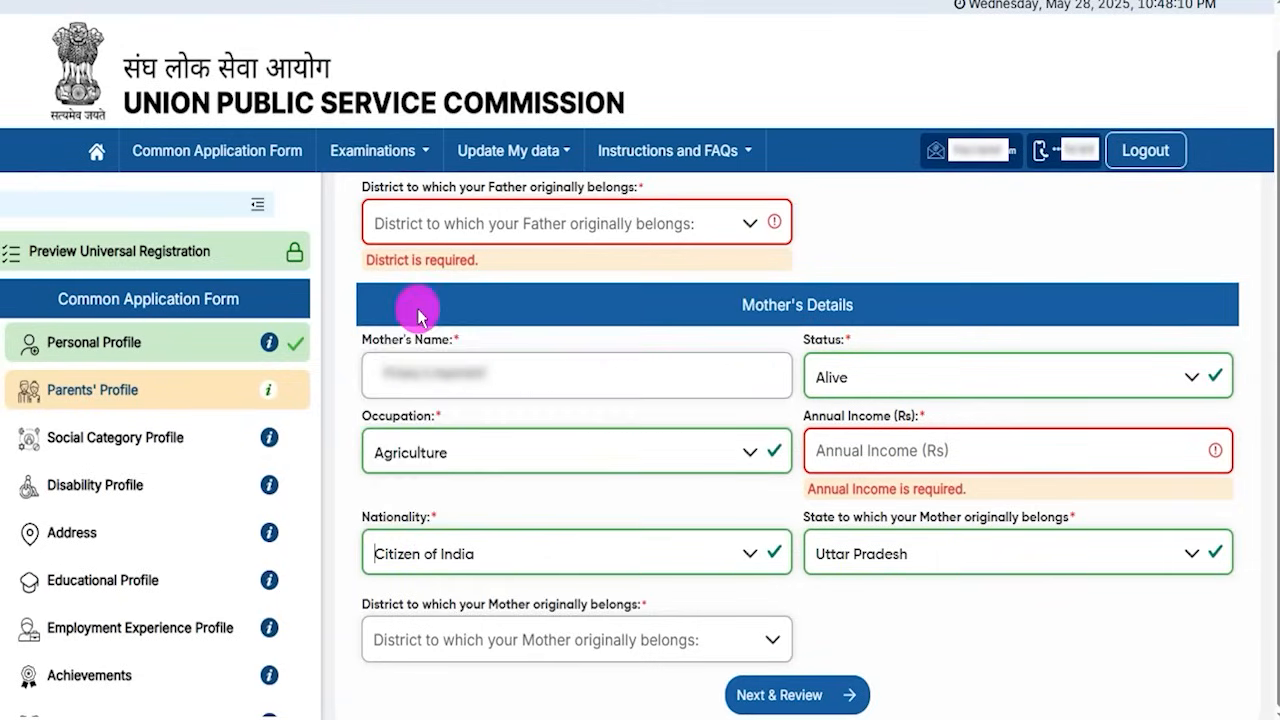
pyautogui.click(929, 566)
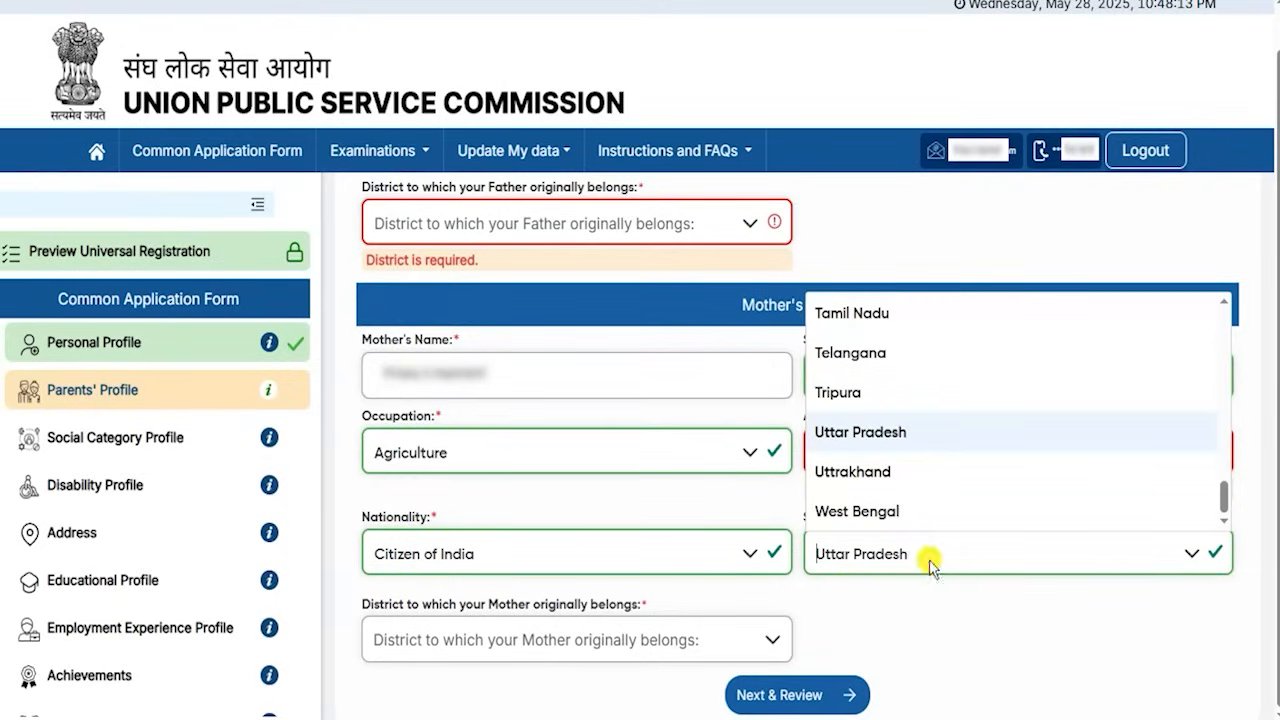
pyautogui.click(478, 648)
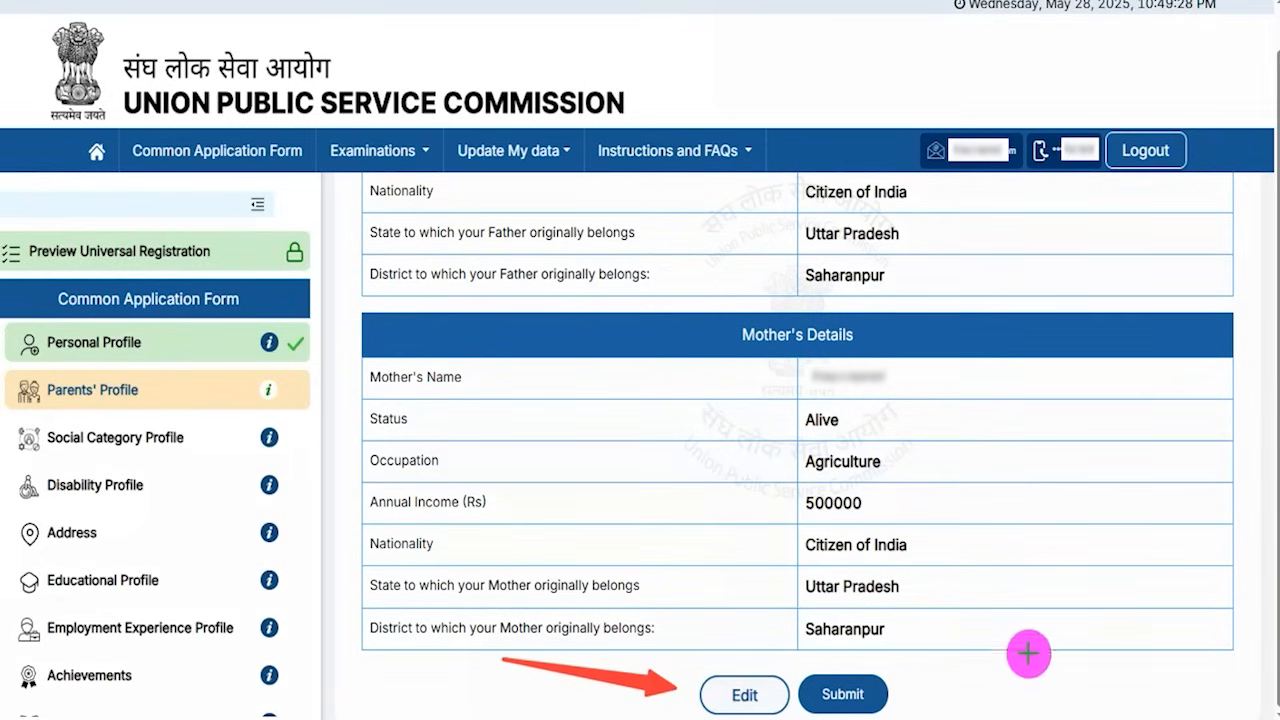
pyautogui.click(886, 691)
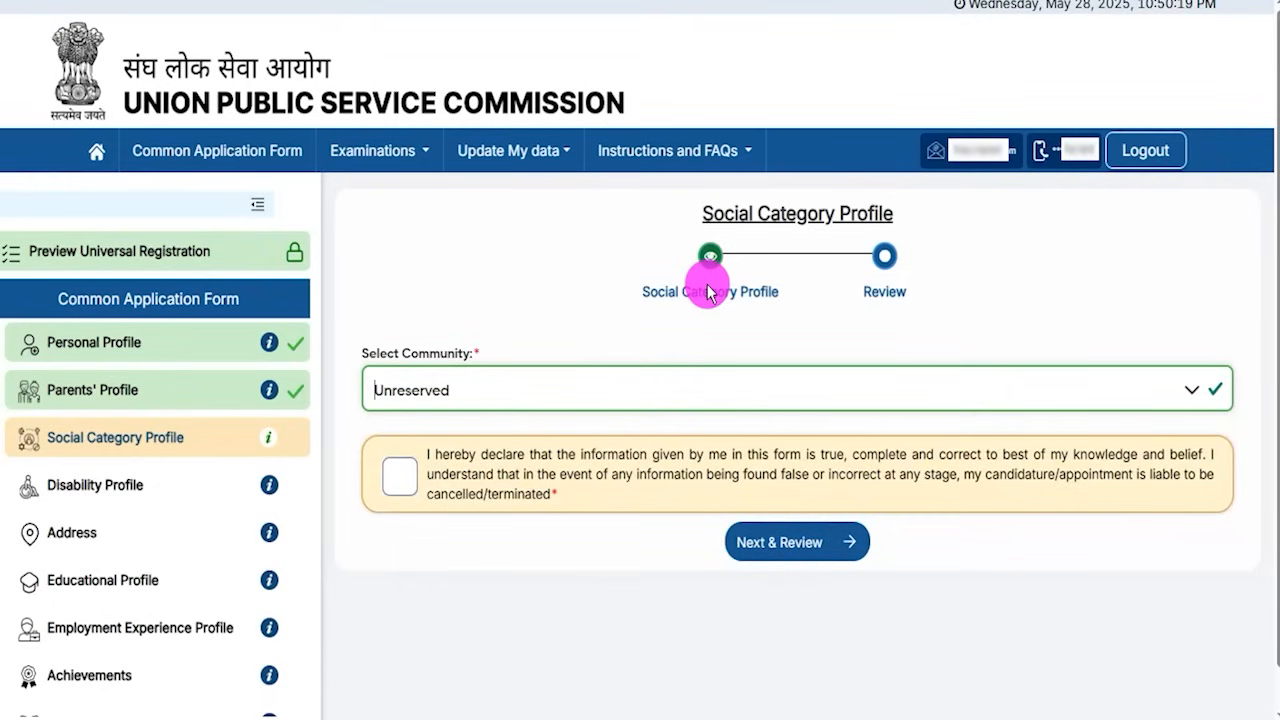
# Set the community in the Social Category Profile to ST
pyautogui.moveTo(727, 214); pyautogui.dragTo(876, 209)
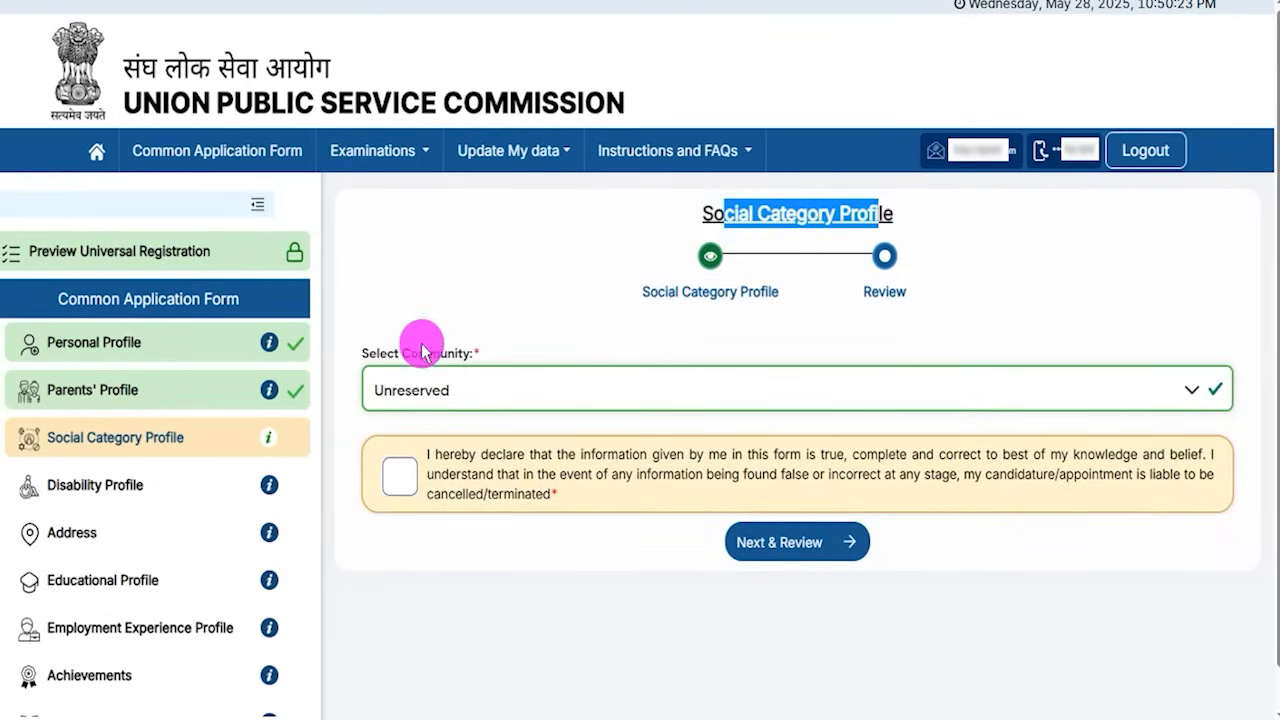
pyautogui.click(500, 388)
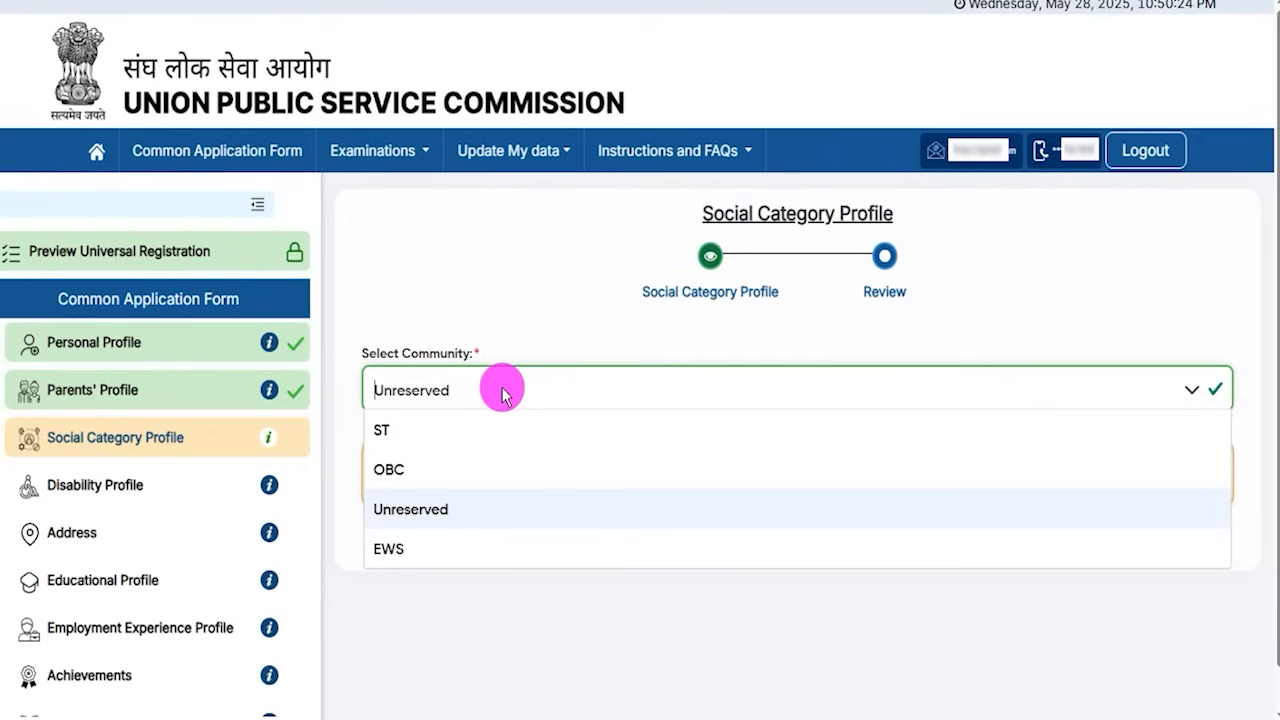
pyautogui.click(383, 432)
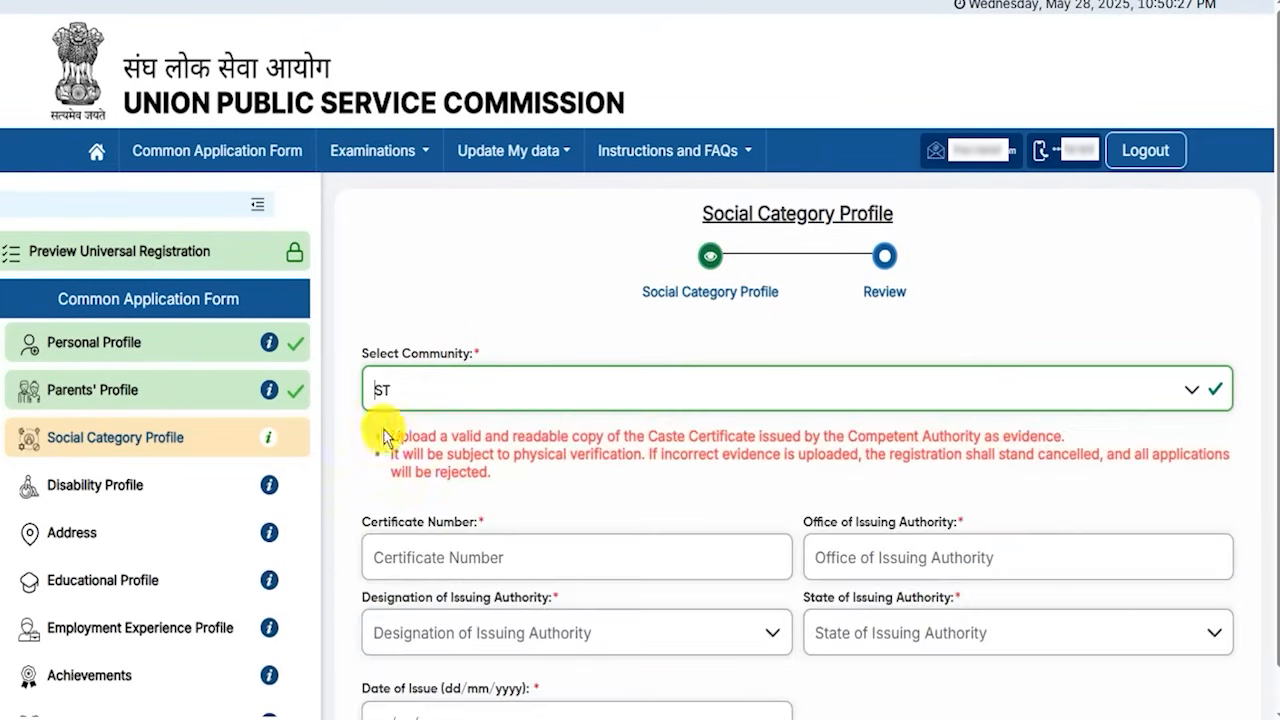
# Go through the caste certificate's Certificate Number and Office of Issuing Authority fields
pyautogui.moveTo(386, 517); pyautogui.dragTo(449, 549)
pyautogui.click(449, 549)
pyautogui.moveTo(831, 523); pyautogui.dragTo(914, 528)
pyautogui.click(895, 557)
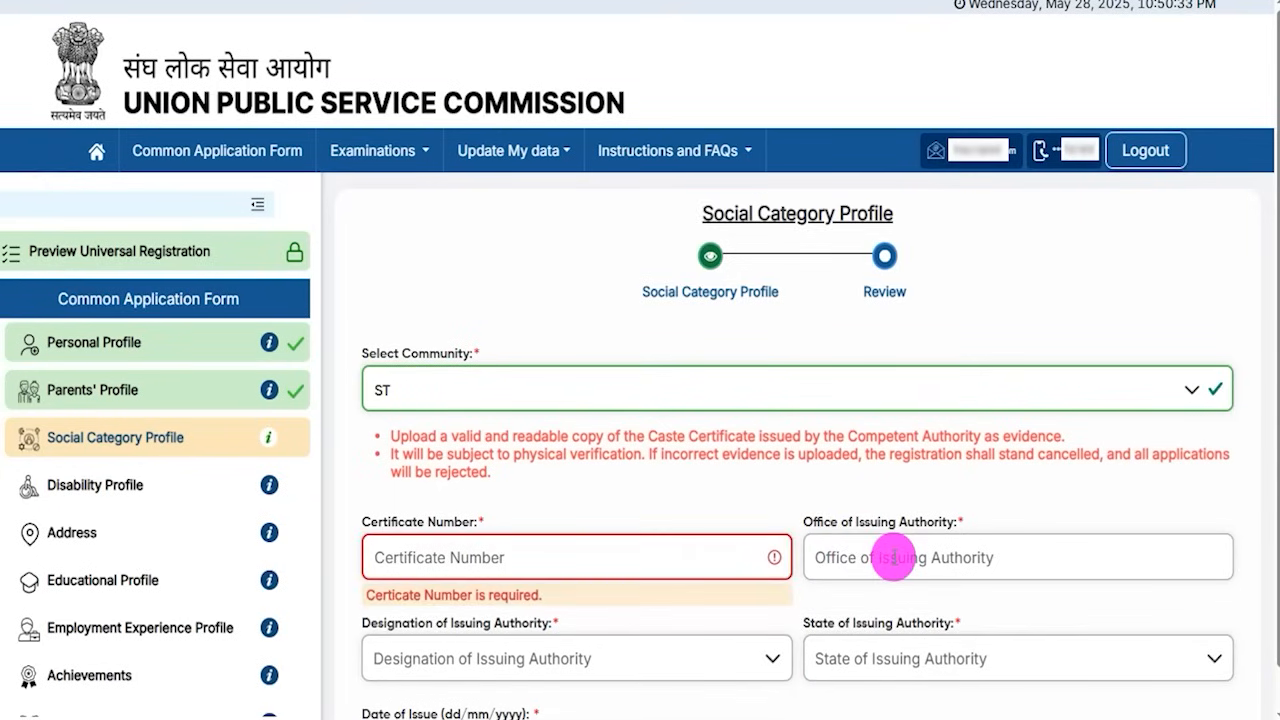
pyautogui.scroll(-5, 893, 555)
pyautogui.scroll(2, 894, 553)
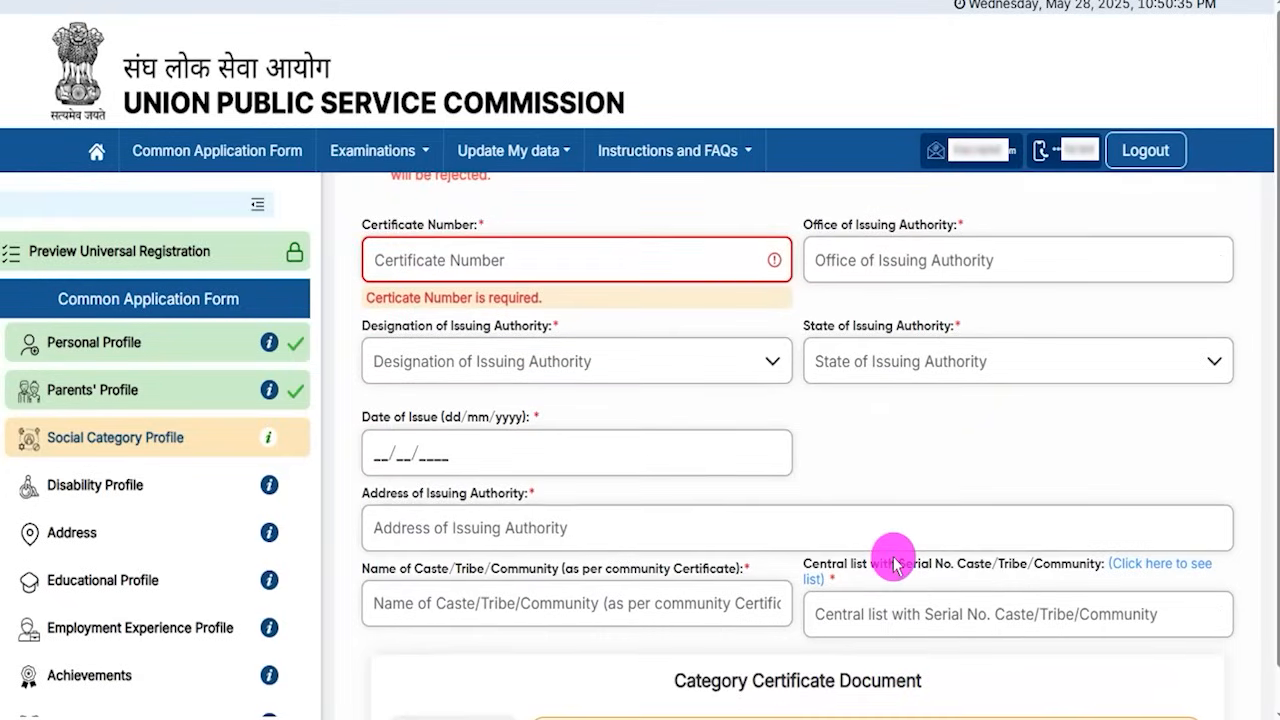
# Set the designation of the certificate's issuing authority to Collector and its state to Uttar Pradesh
pyautogui.moveTo(387, 331); pyautogui.dragTo(506, 328)
pyautogui.click(467, 360)
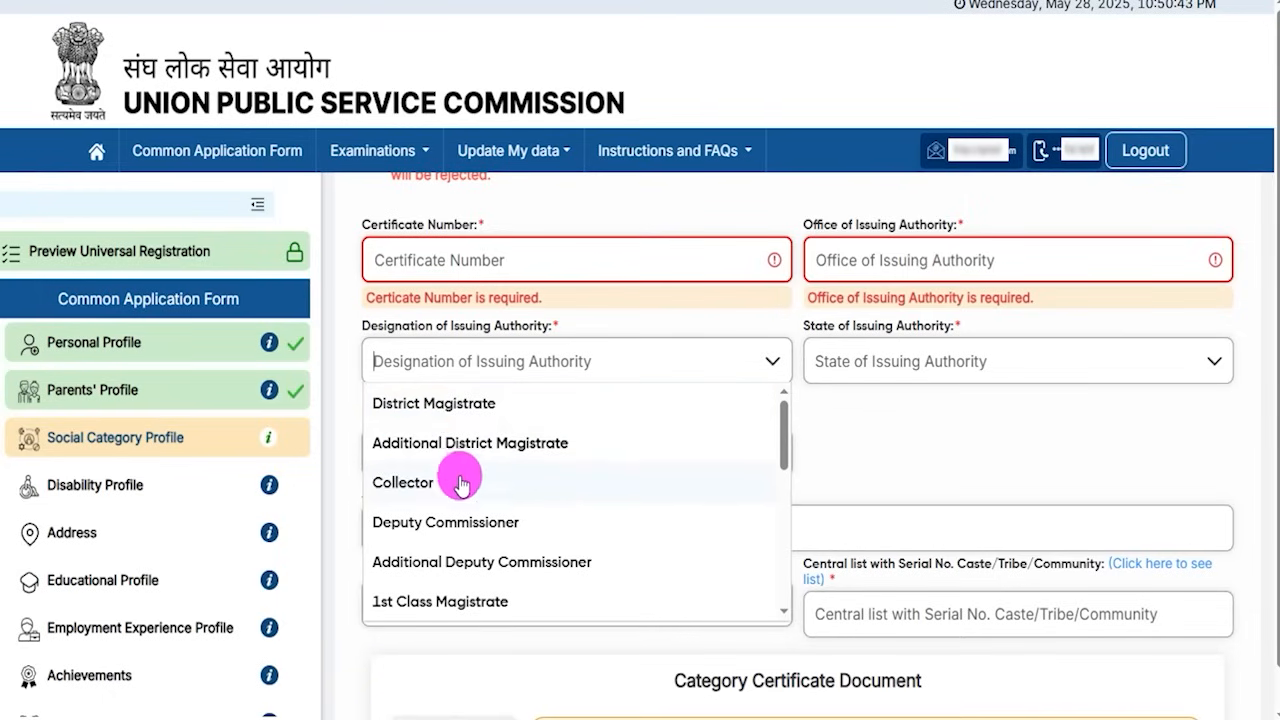
pyautogui.click(415, 490)
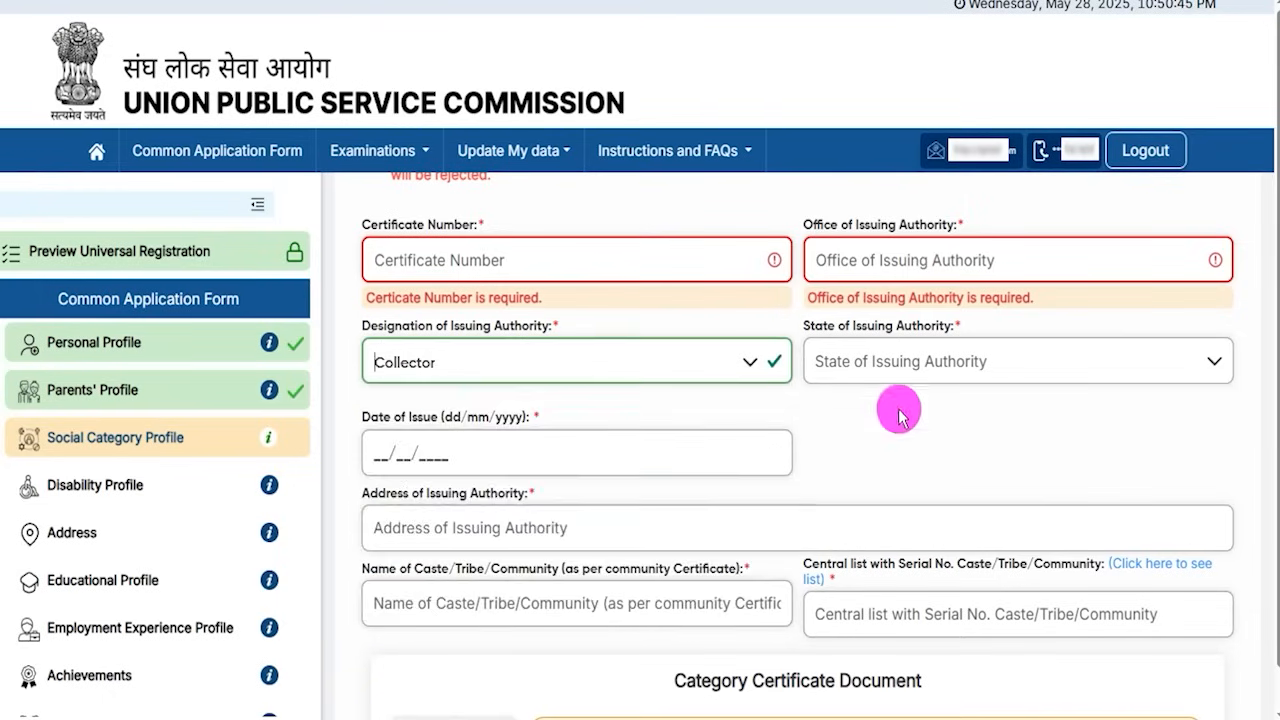
pyautogui.click(968, 362)
pyautogui.scroll(-10, 923, 486)
pyautogui.scroll(-2, 851, 566)
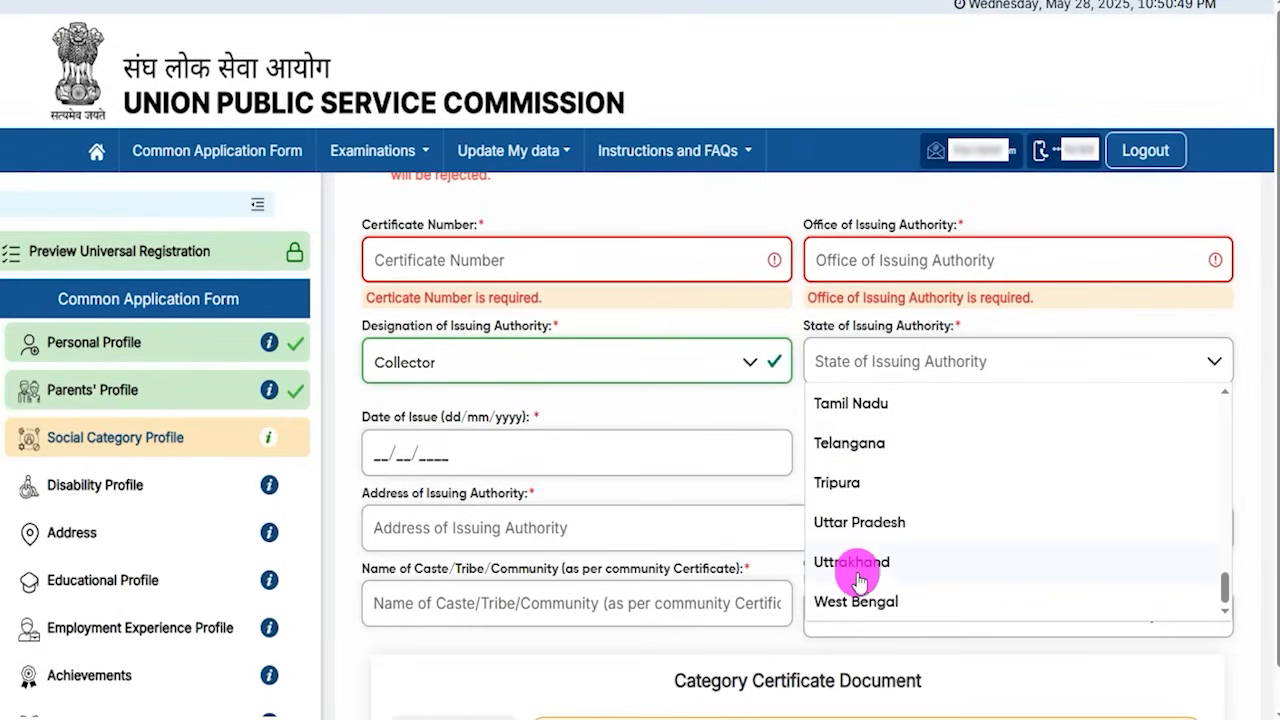
pyautogui.click(863, 524)
# Go through the Date of Issue, issuing authority's address, caste name and central list serial number fields
pyautogui.click(377, 452)
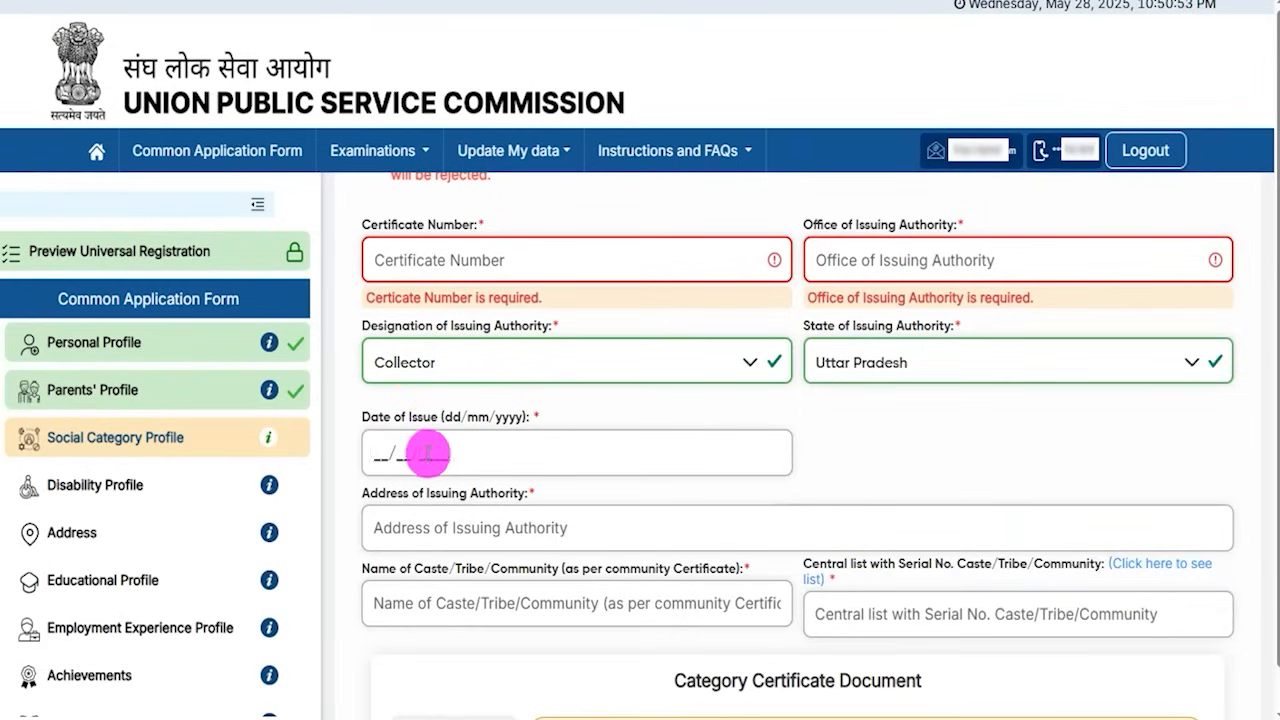
pyautogui.scroll(-2, 480, 460)
pyautogui.moveTo(397, 297); pyautogui.dragTo(487, 328)
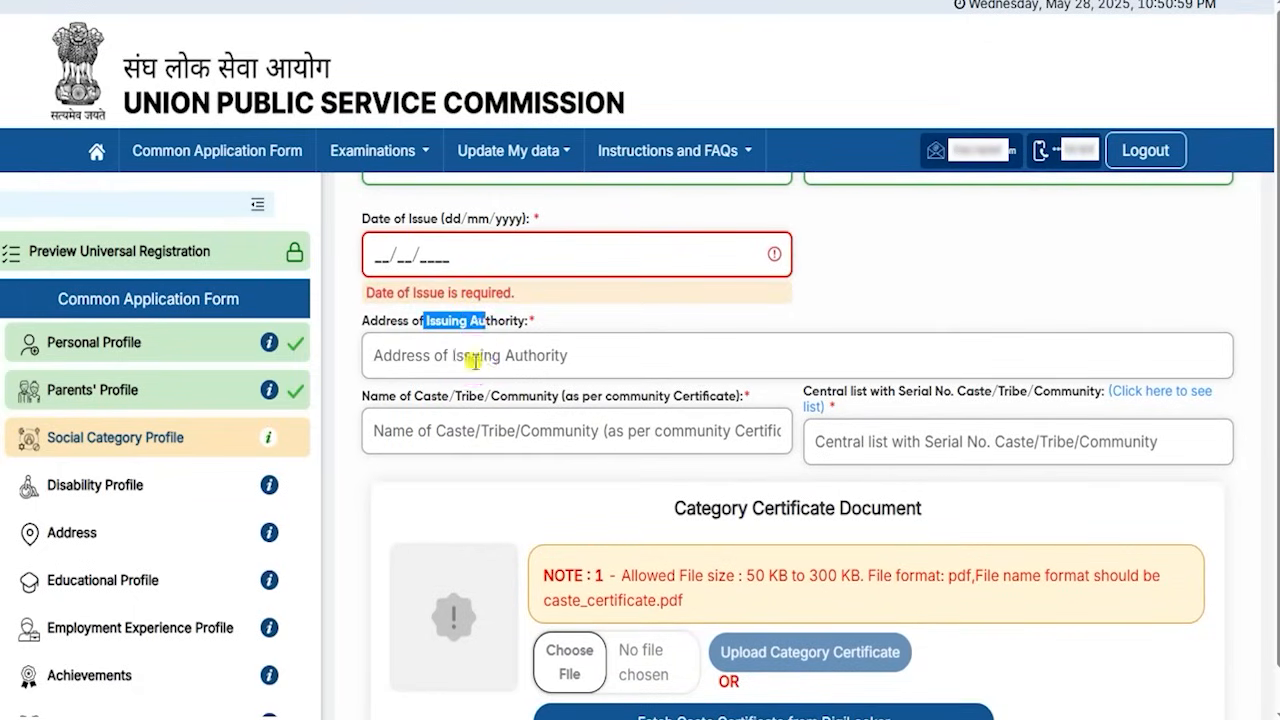
pyautogui.click(471, 357)
pyautogui.moveTo(407, 396); pyautogui.dragTo(515, 458)
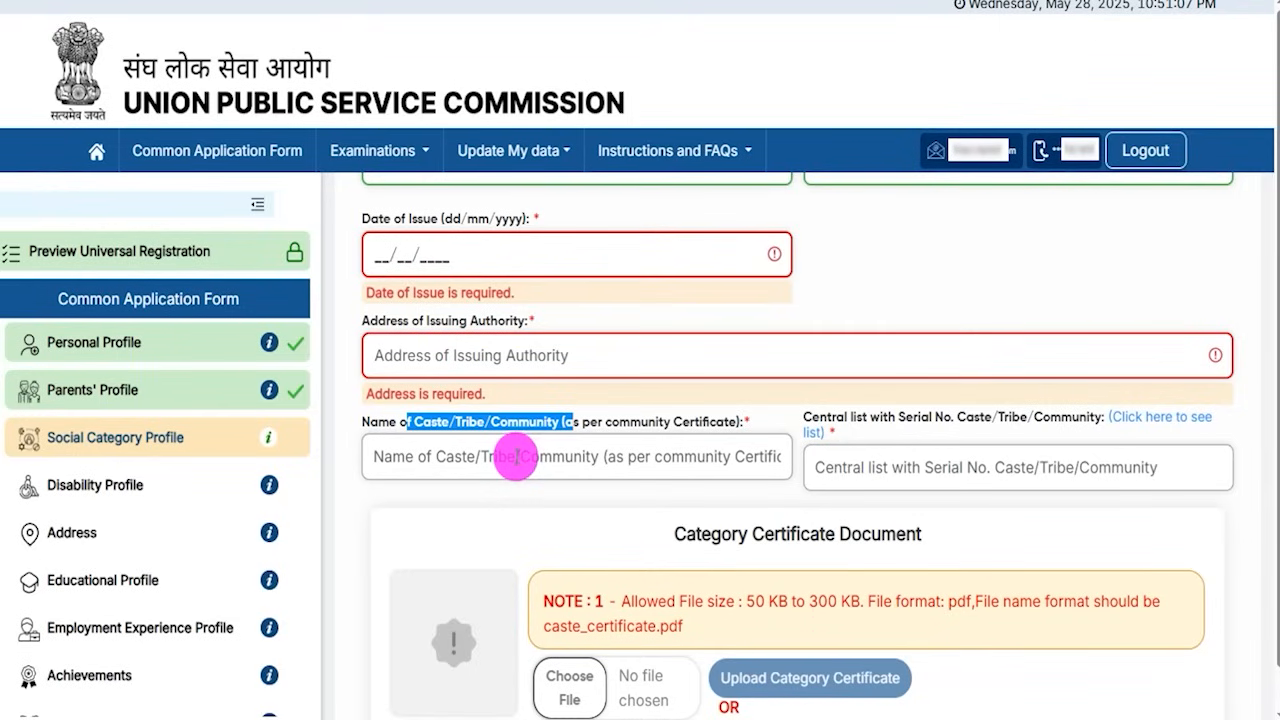
pyautogui.click(440, 458)
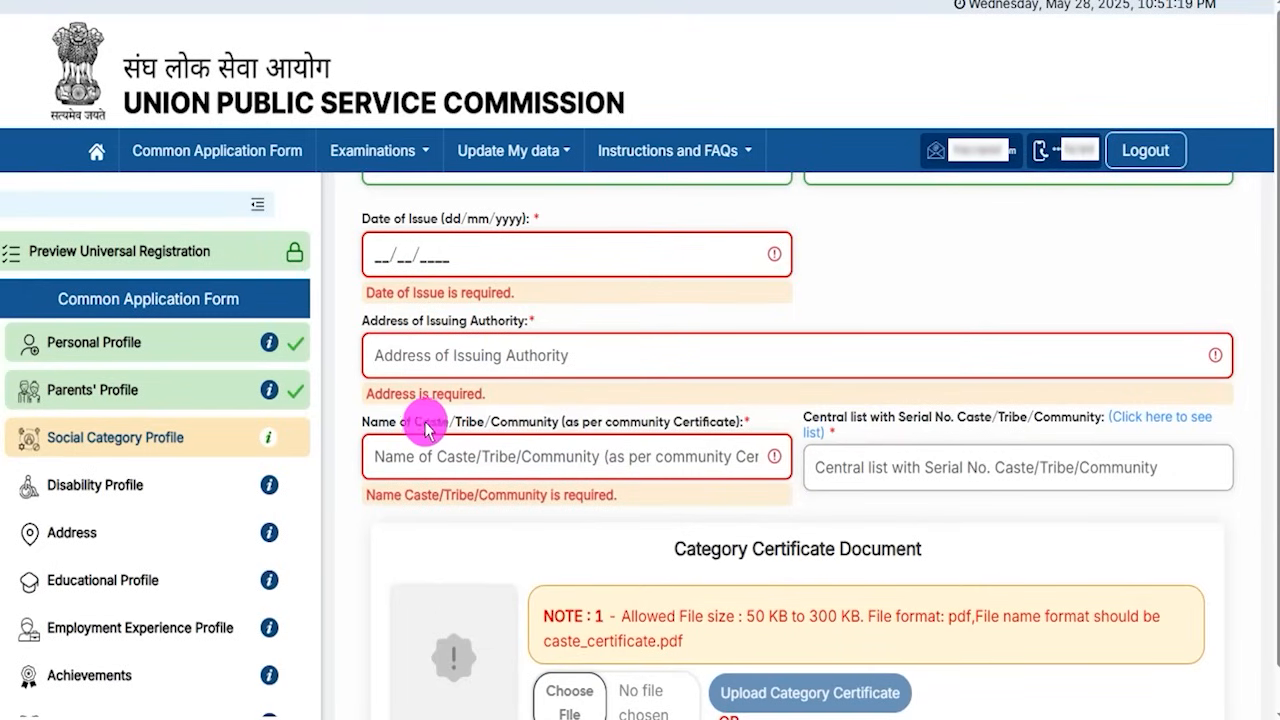
pyautogui.moveTo(378, 422); pyautogui.dragTo(438, 438)
pyautogui.click(449, 457)
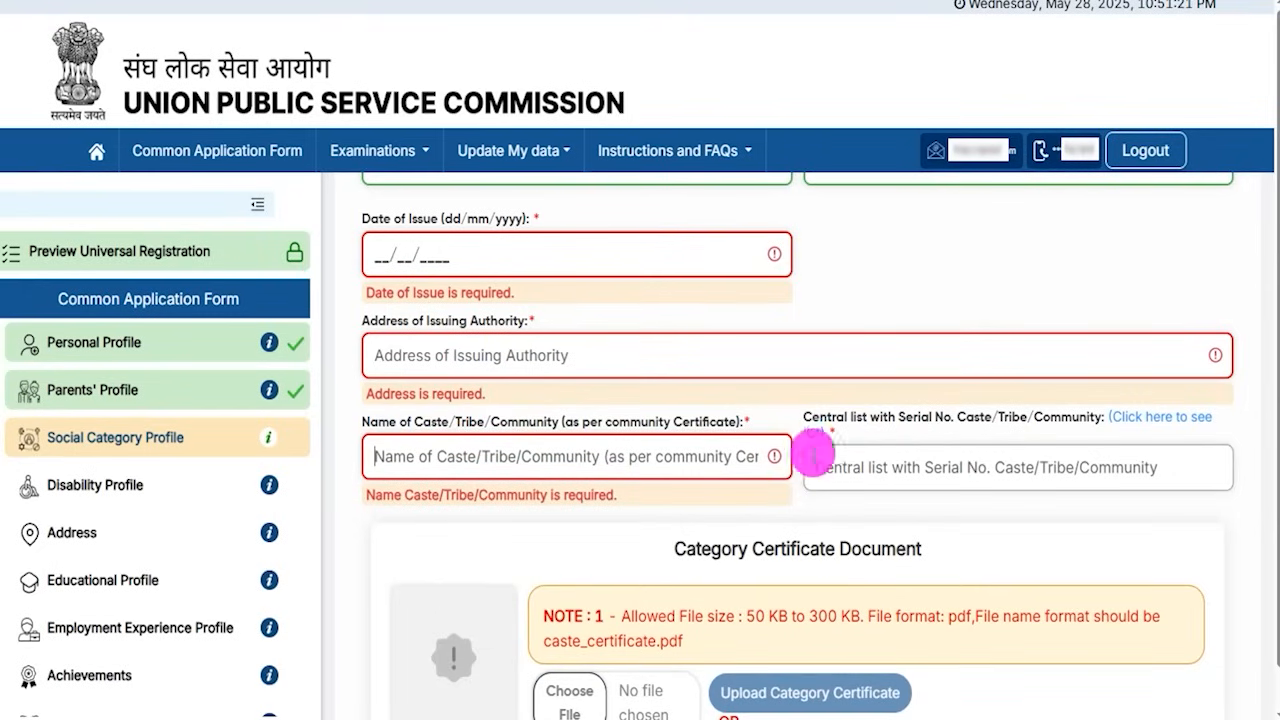
pyautogui.click(964, 470)
# Check the file size, format and naming requirements for the category certificate and the option to fetch it from DigiLocker
pyautogui.scroll(-2, 934, 563)
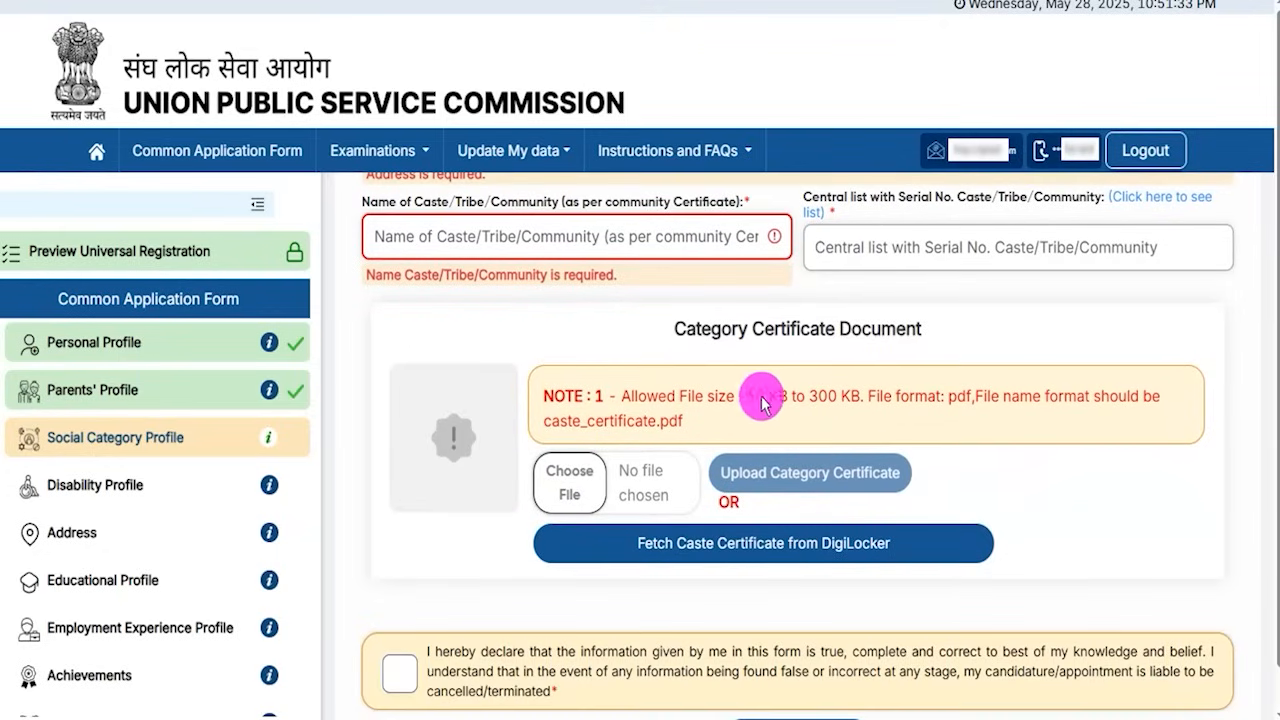
pyautogui.moveTo(746, 397); pyautogui.dragTo(855, 418)
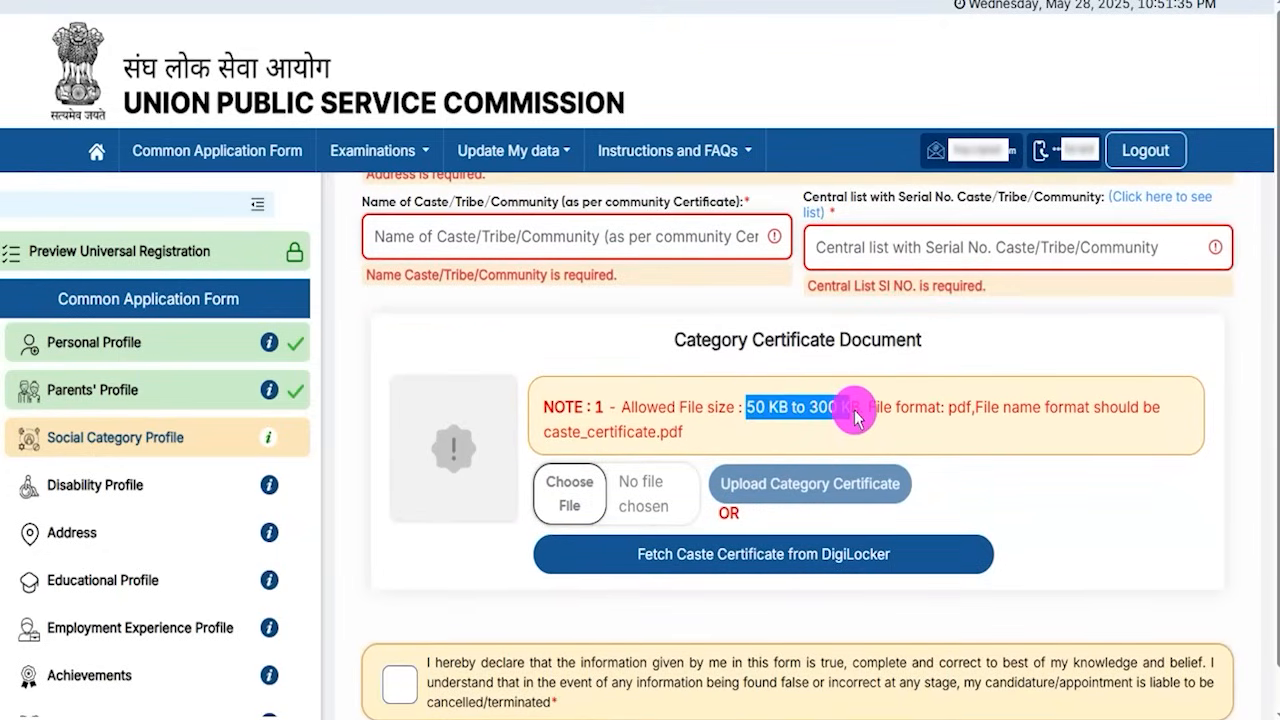
pyautogui.moveTo(948, 408); pyautogui.dragTo(1052, 422)
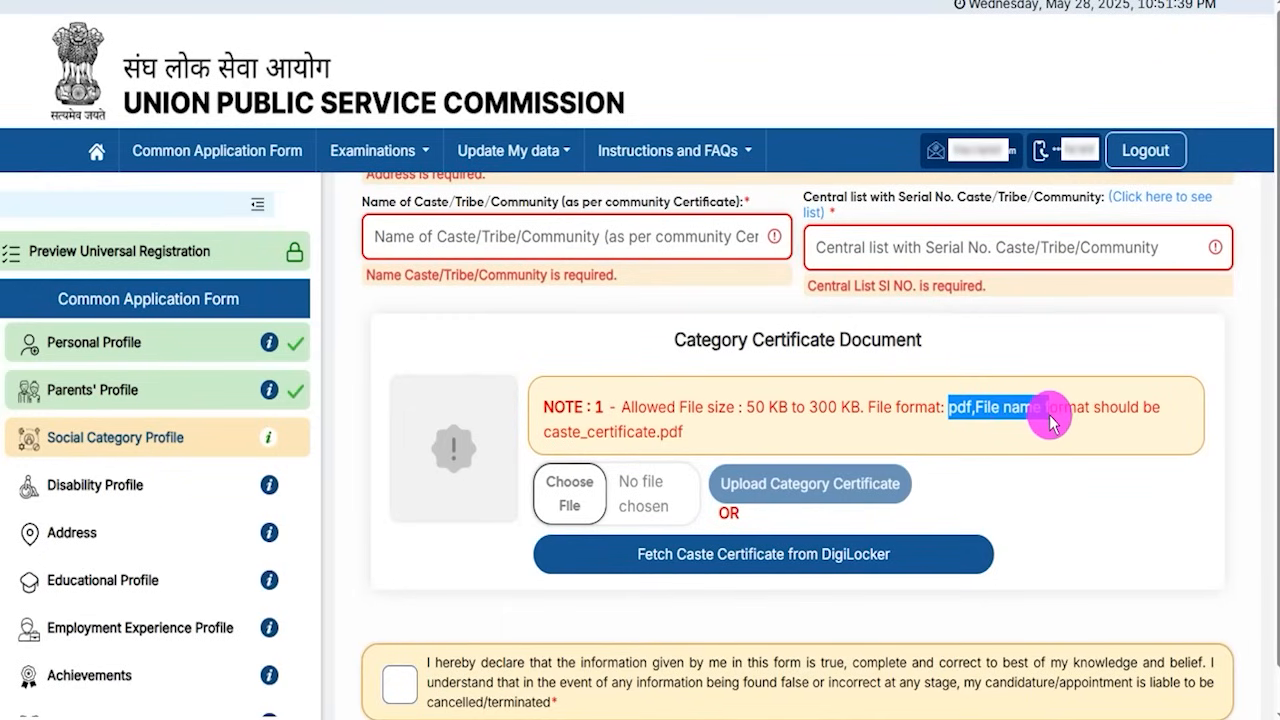
pyautogui.moveTo(546, 438); pyautogui.dragTo(632, 443)
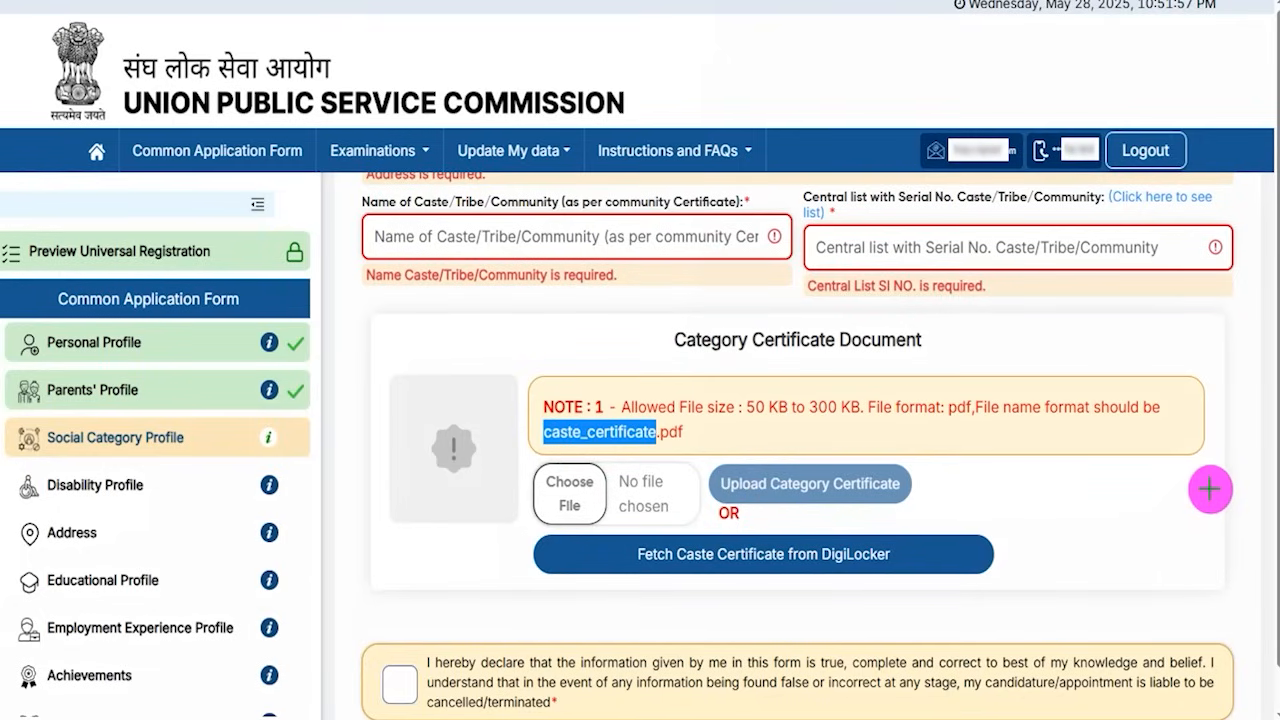
pyautogui.moveTo(1210, 489); pyautogui.dragTo(918, 553)
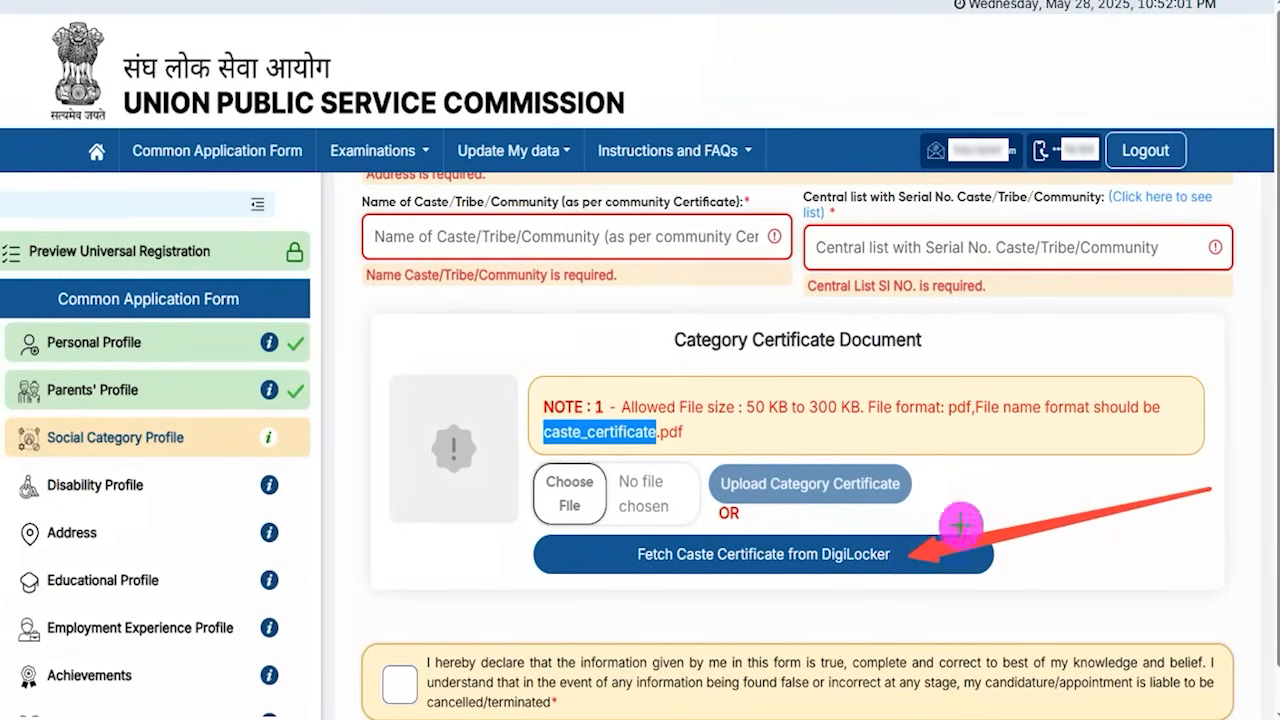
pyautogui.hotkey('ctrl', 'z')
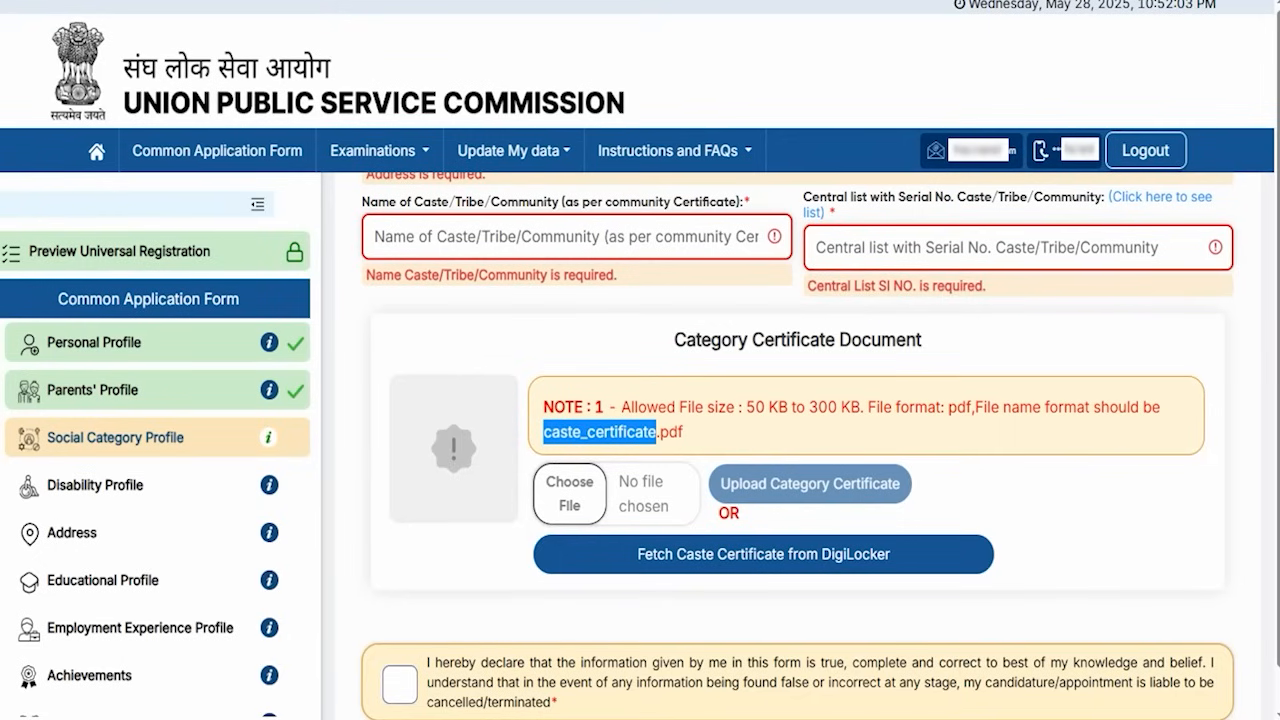
# Accept the declaration in the Social Category Profile, then review and submit the profile
pyautogui.scroll(-1, 966, 503)
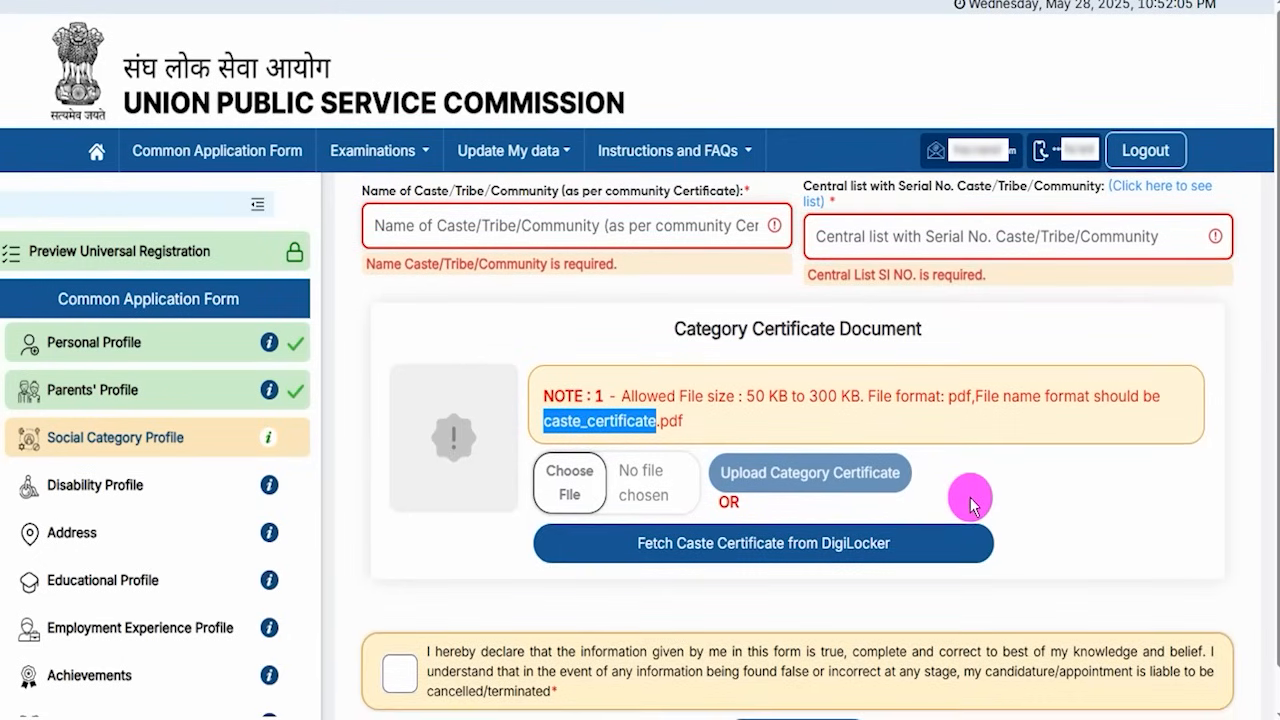
pyautogui.scroll(-1, 1231, 586)
pyautogui.click(385, 628)
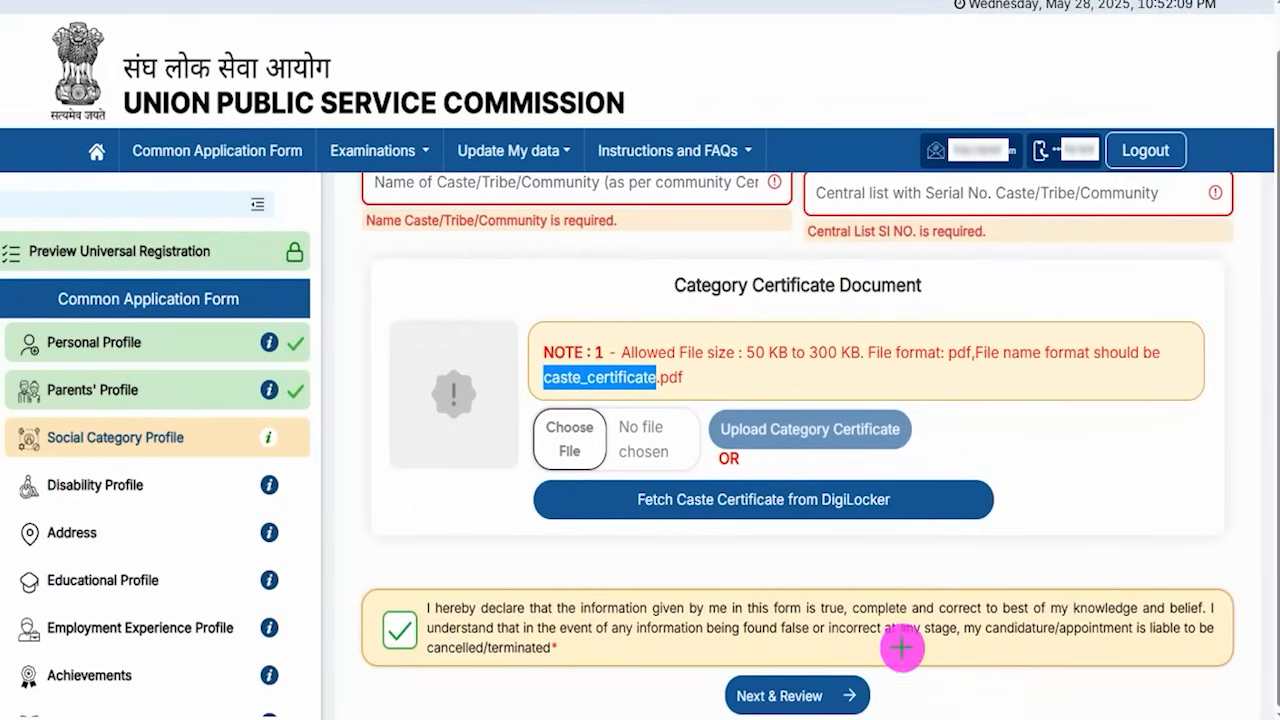
pyautogui.moveTo(1129, 680); pyautogui.dragTo(876, 697)
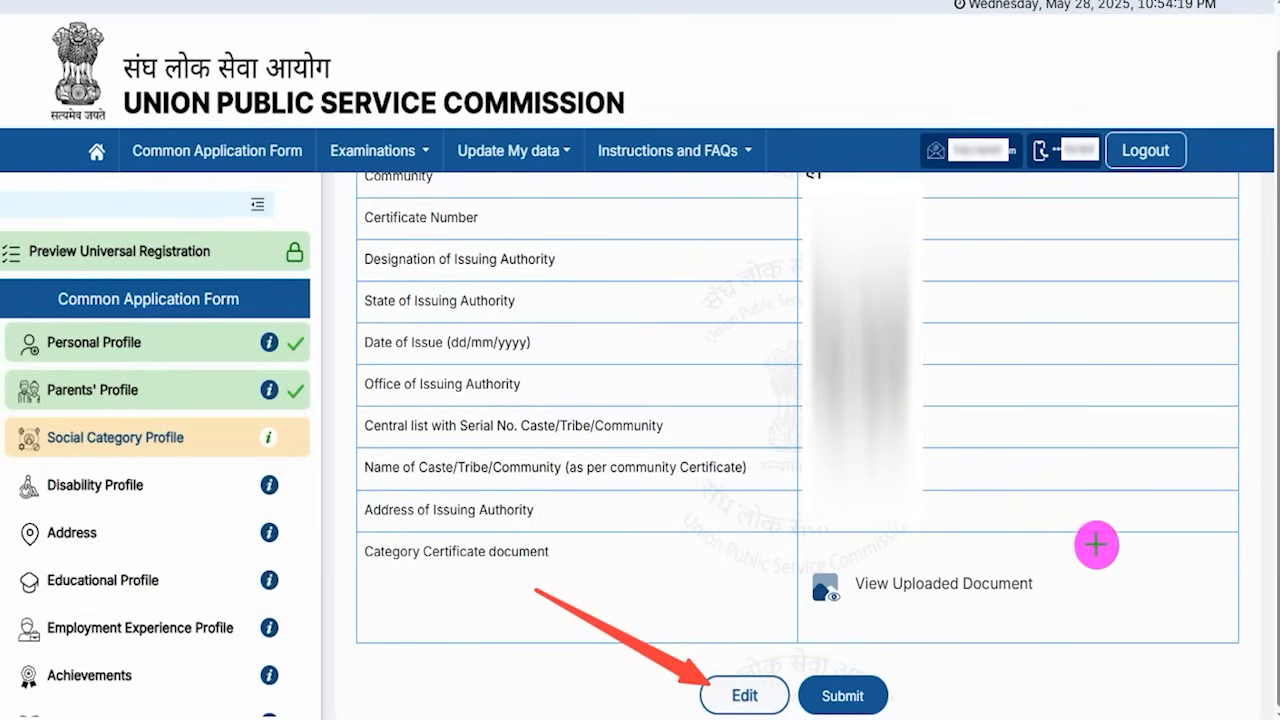
pyautogui.click(875, 685)
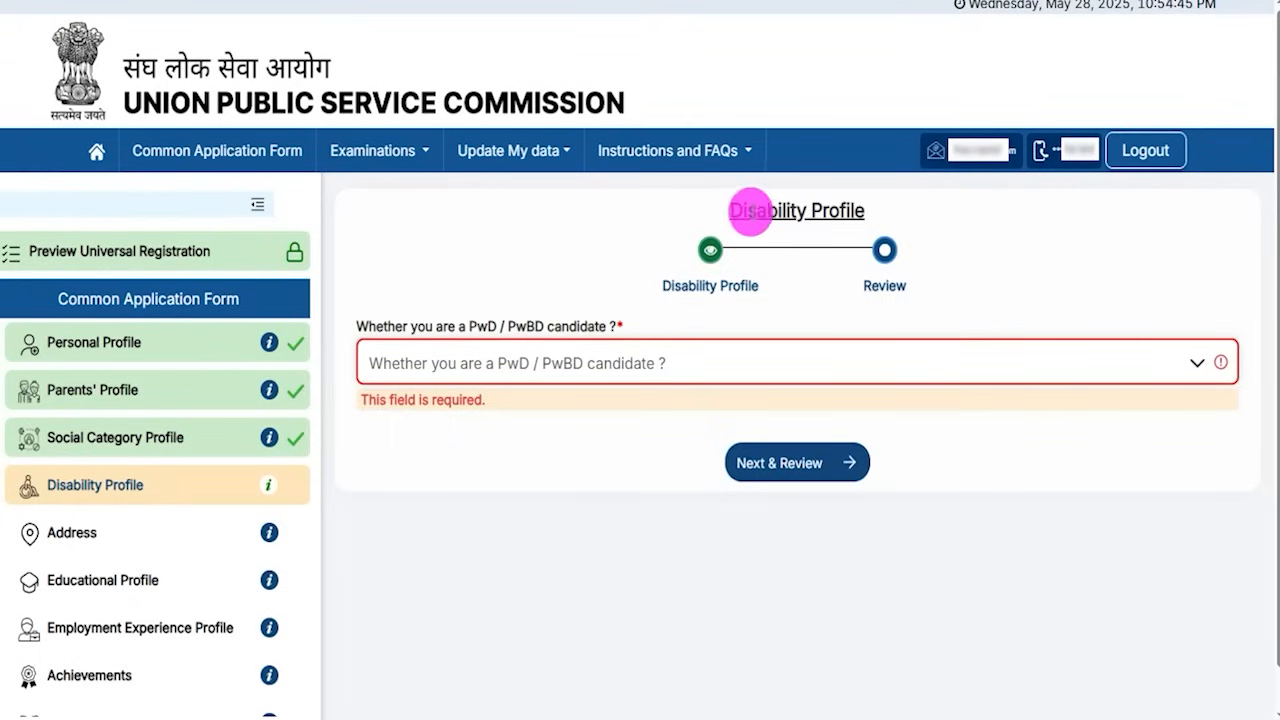
# In the Disability Profile, answer Yes to being a PwD / PwBD candidate and to having a disability of 40% or above
pyautogui.moveTo(750, 211); pyautogui.dragTo(838, 212)
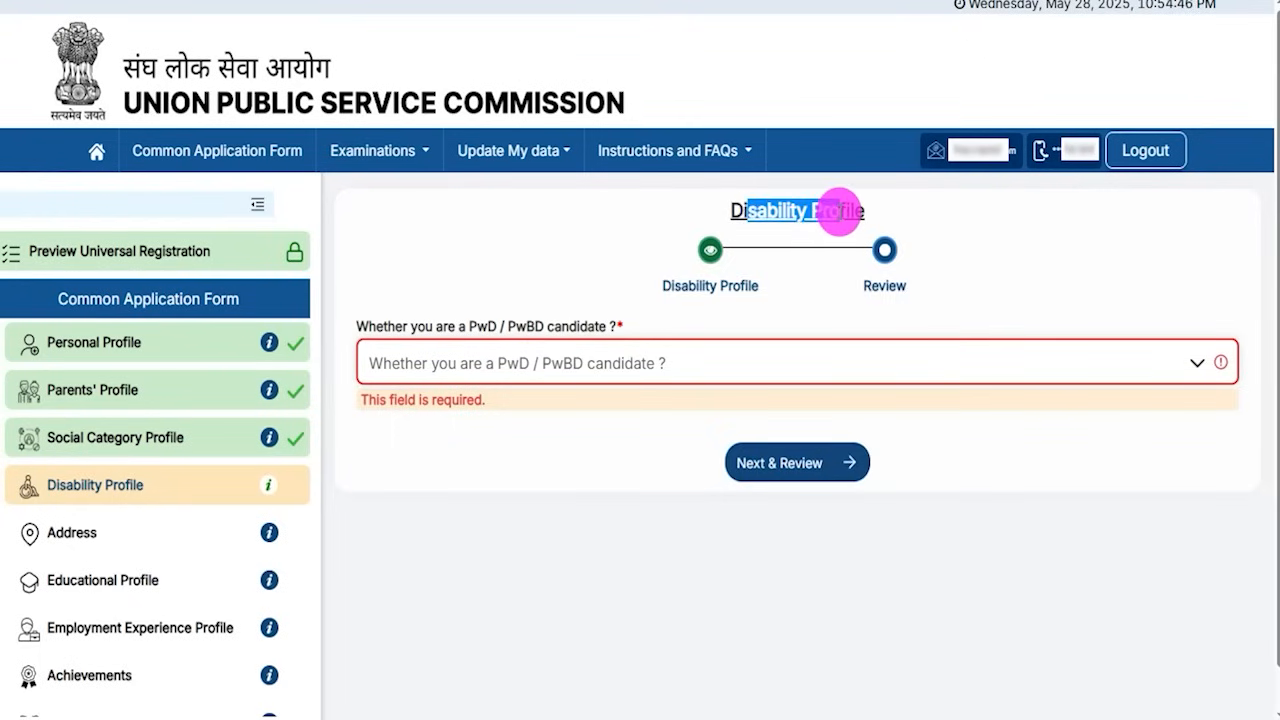
pyautogui.moveTo(423, 326); pyautogui.dragTo(569, 329)
pyautogui.click(553, 362)
pyautogui.click(386, 443)
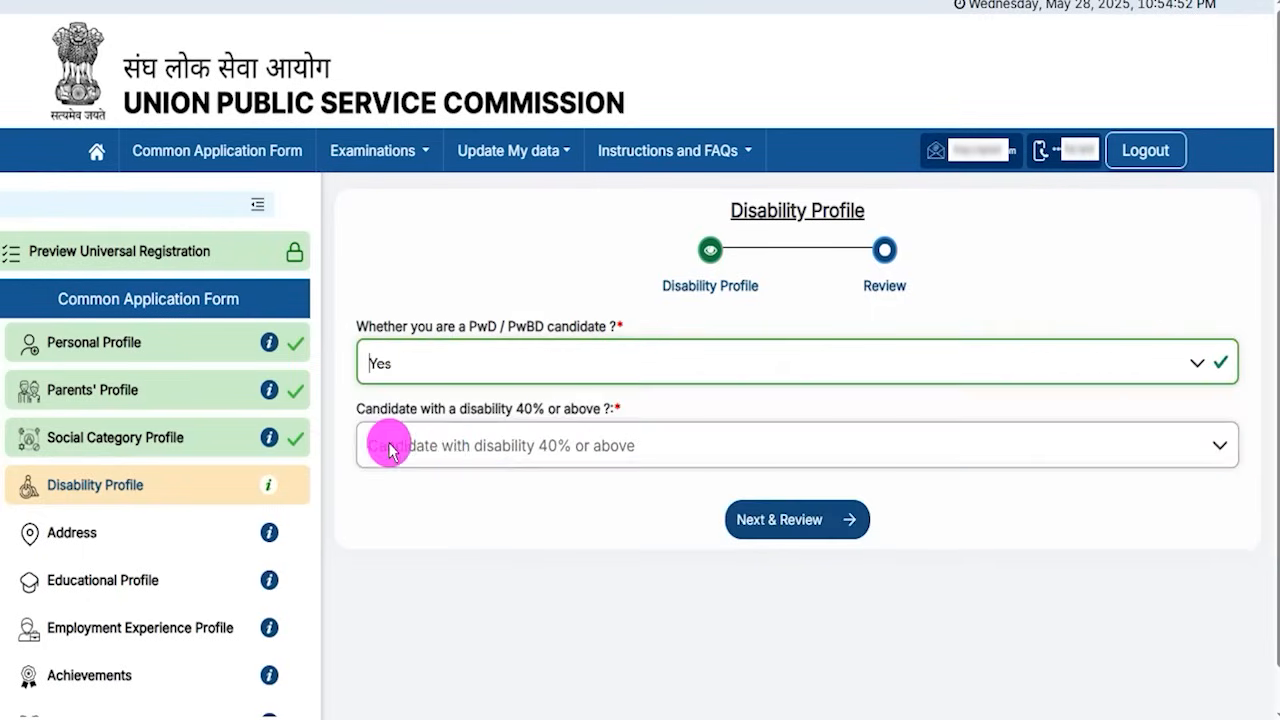
pyautogui.click(540, 450)
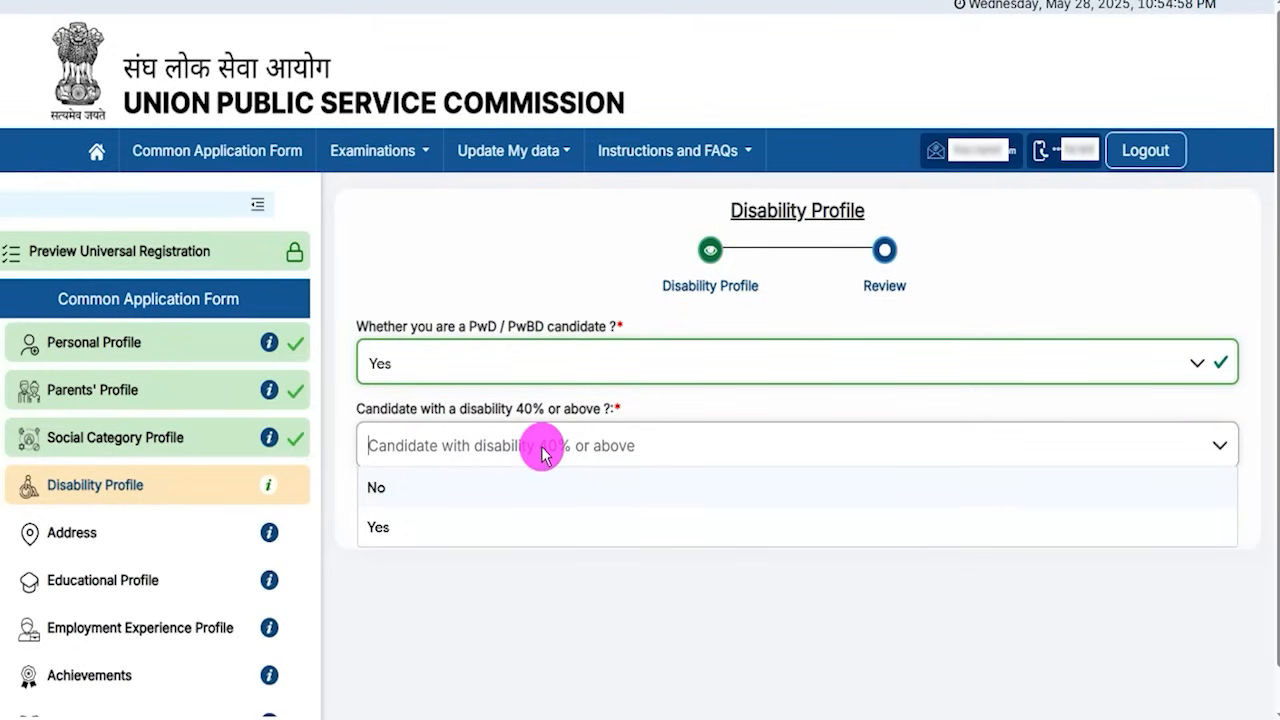
pyautogui.click(392, 524)
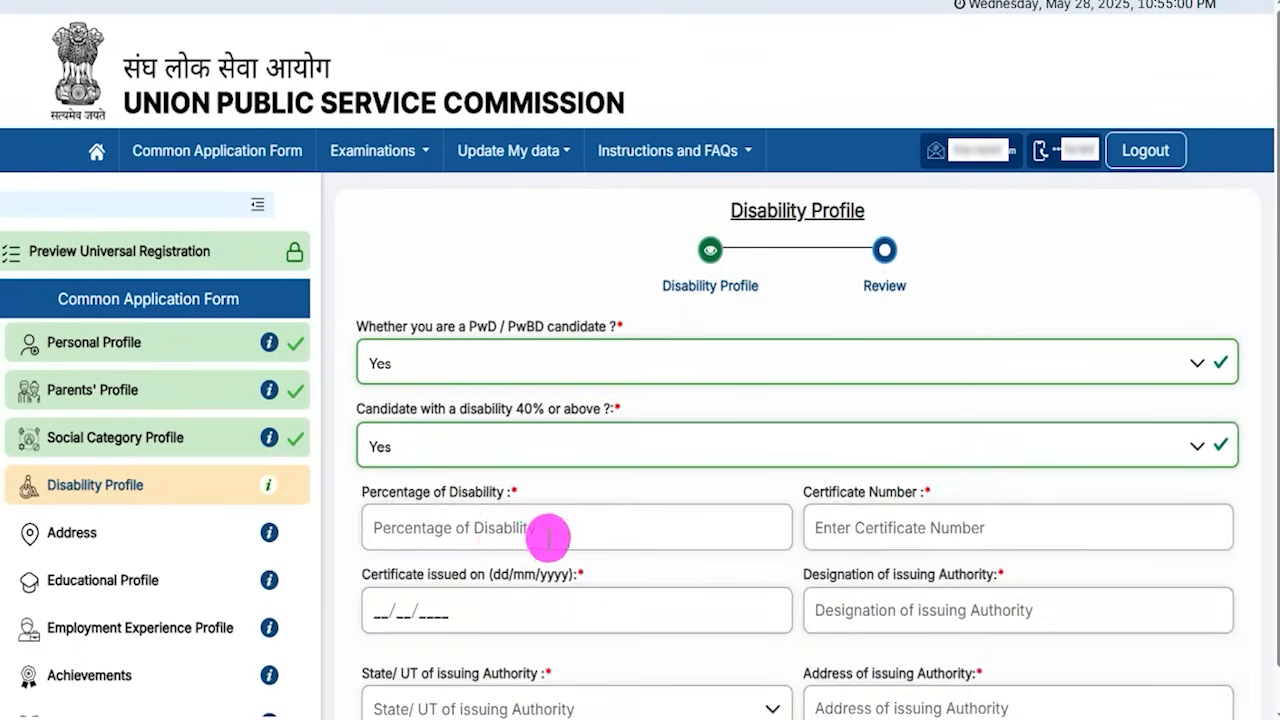
# Go through the disability percentage, certificate number, issue date and issuing authority fields
pyautogui.moveTo(388, 491); pyautogui.dragTo(470, 491)
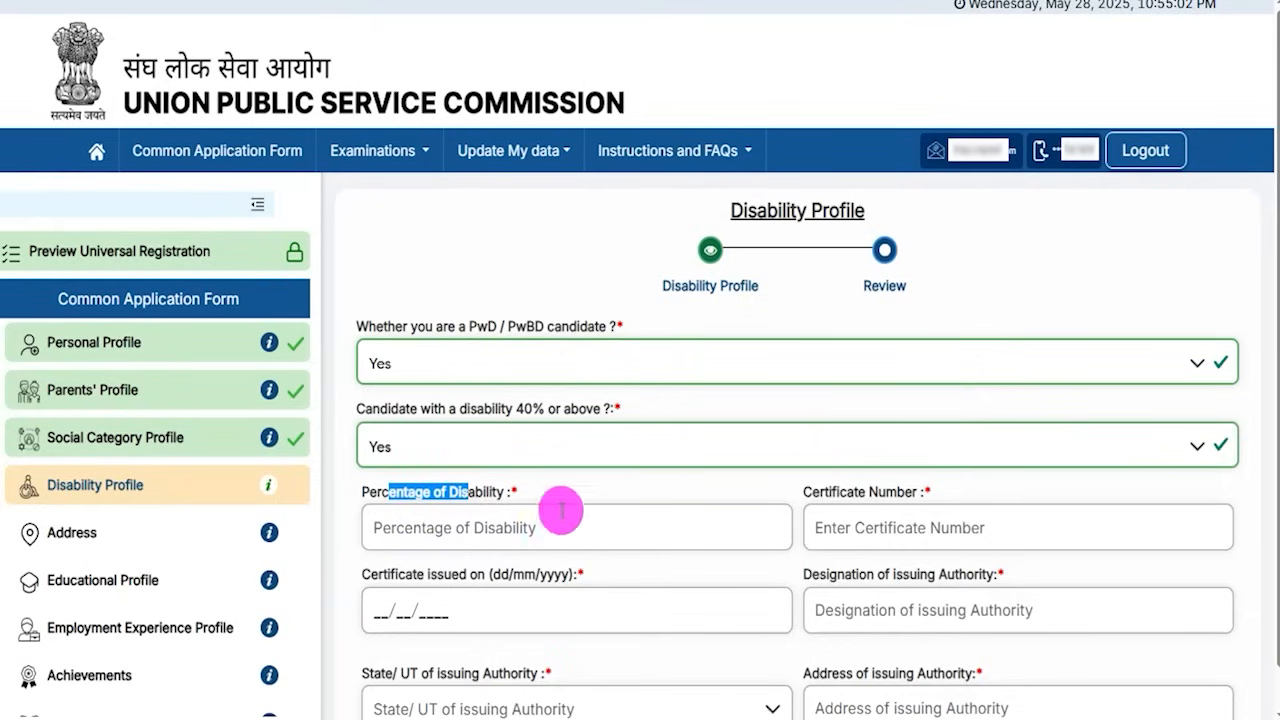
pyautogui.moveTo(823, 491); pyautogui.dragTo(880, 498)
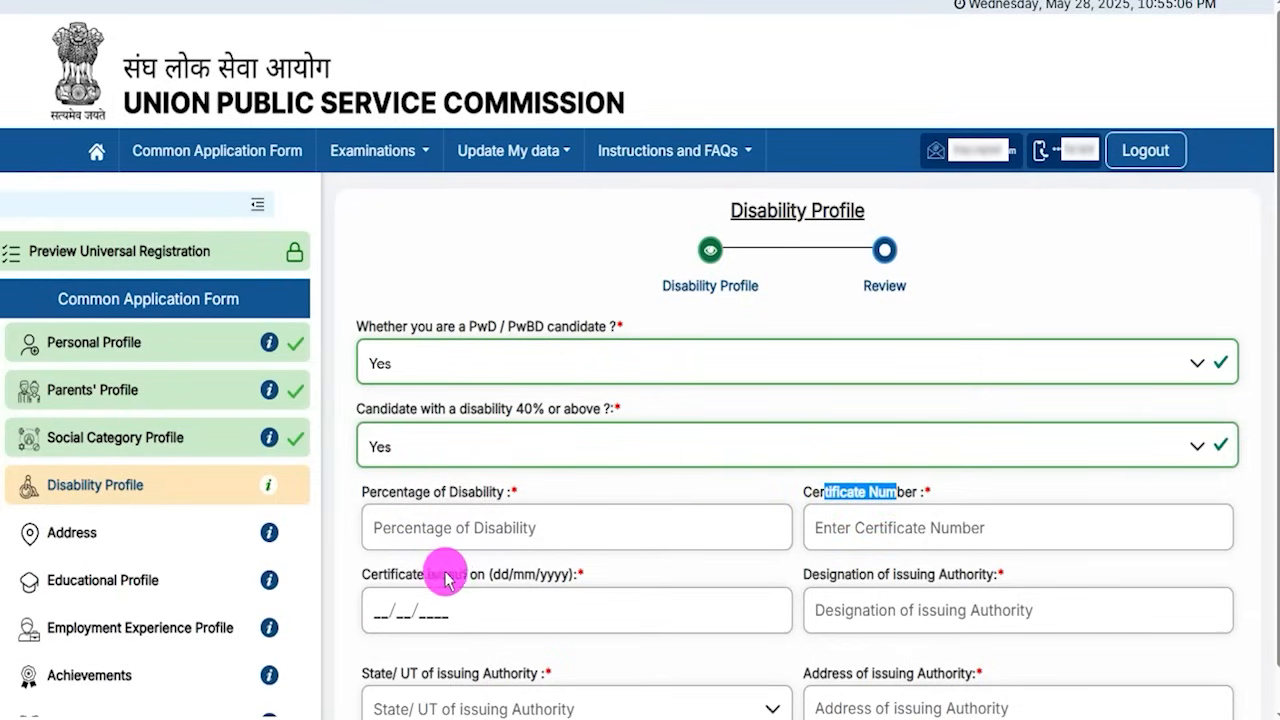
pyautogui.moveTo(412, 574); pyautogui.dragTo(470, 574)
pyautogui.scroll(-2, 899, 586)
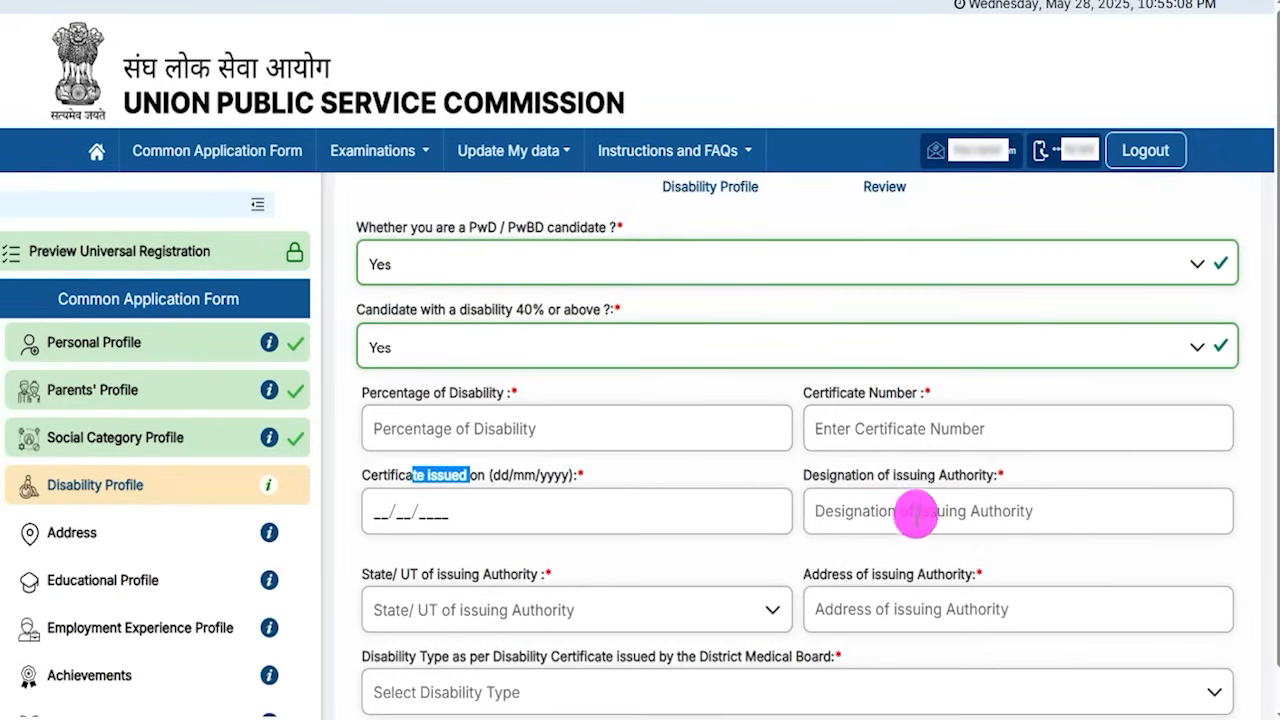
pyautogui.click(855, 484)
pyautogui.moveTo(855, 484); pyautogui.dragTo(890, 503)
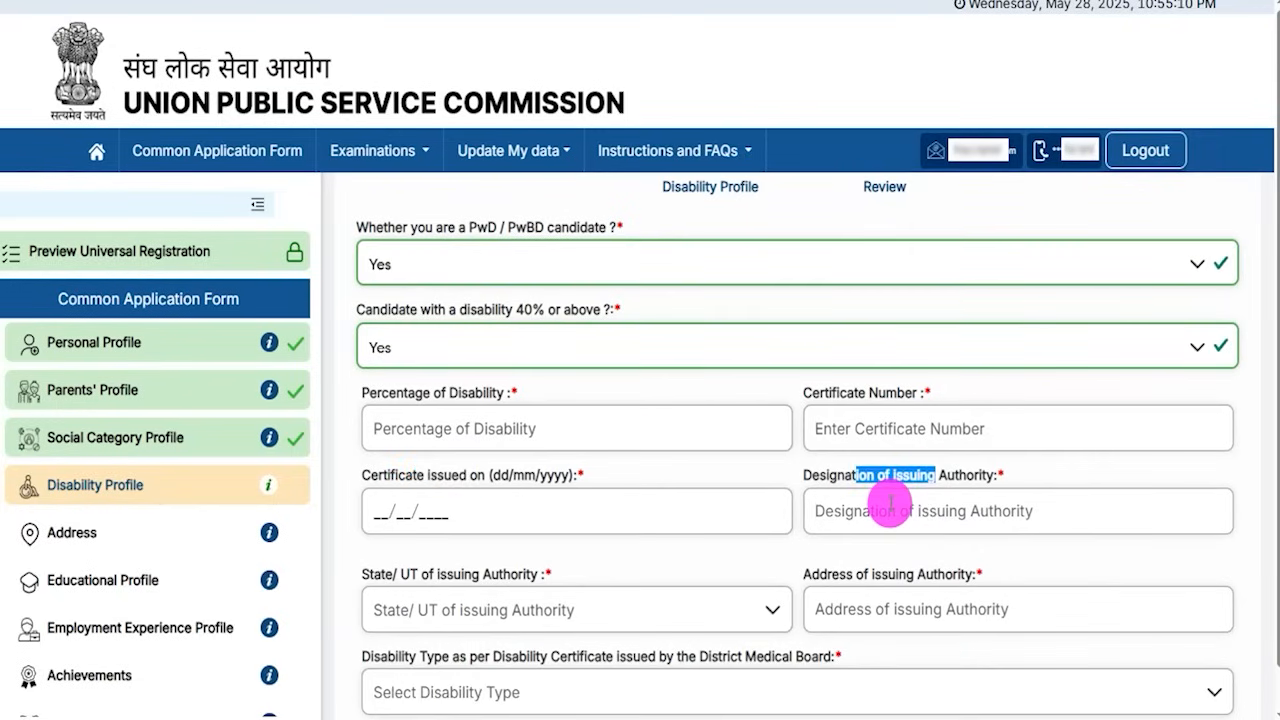
pyautogui.scroll(-2, 890, 503)
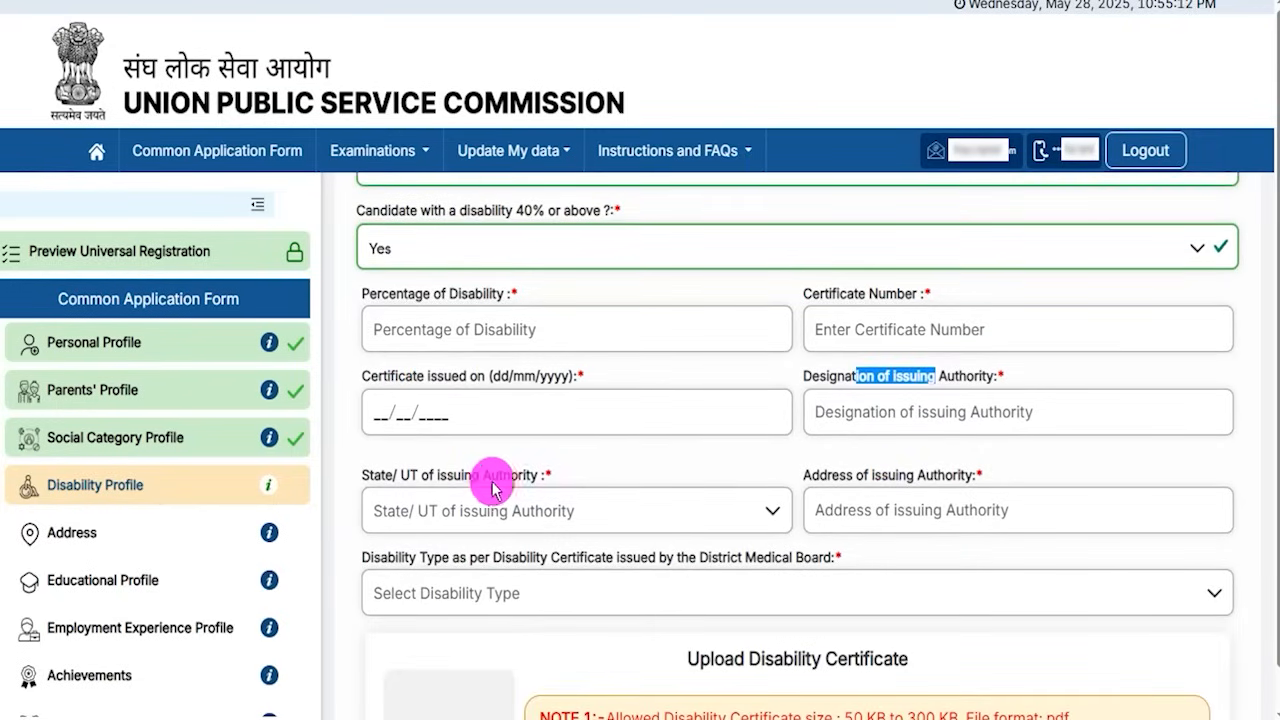
pyautogui.click(881, 480)
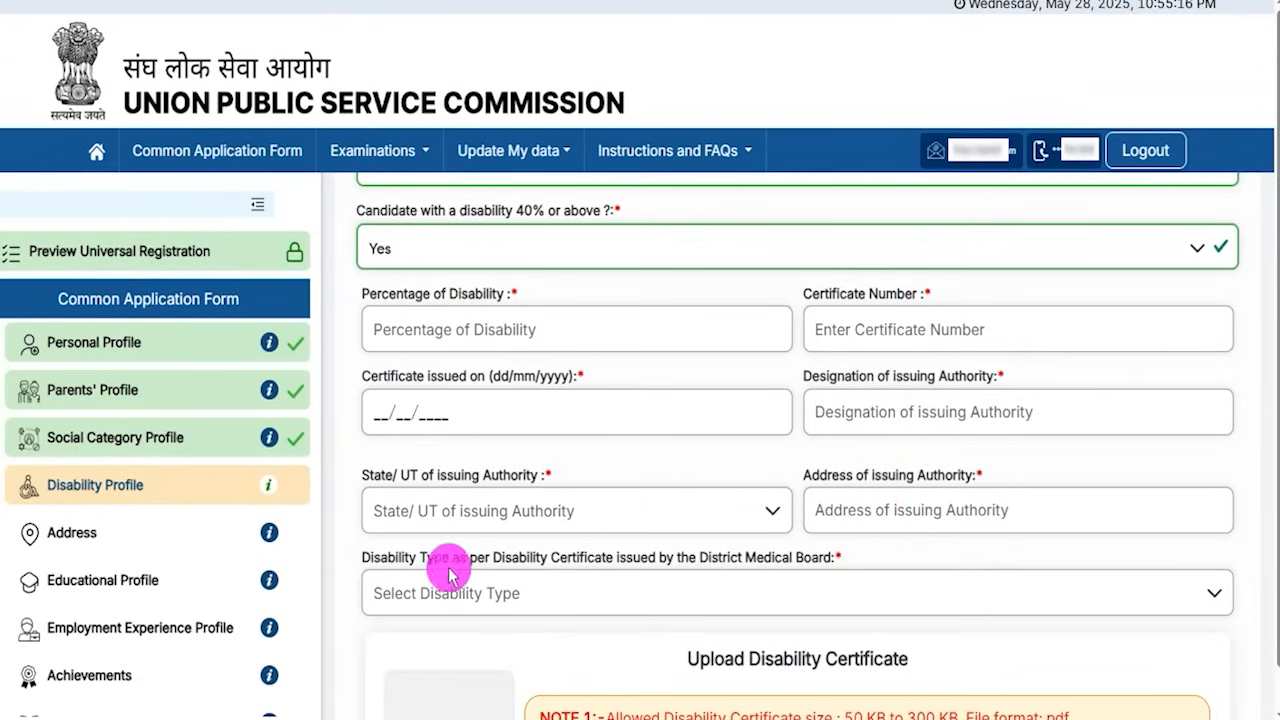
# Check the disability type field, the disability certificate's upload requirements and the Yes/No questions below them
pyautogui.moveTo(399, 558); pyautogui.dragTo(597, 568)
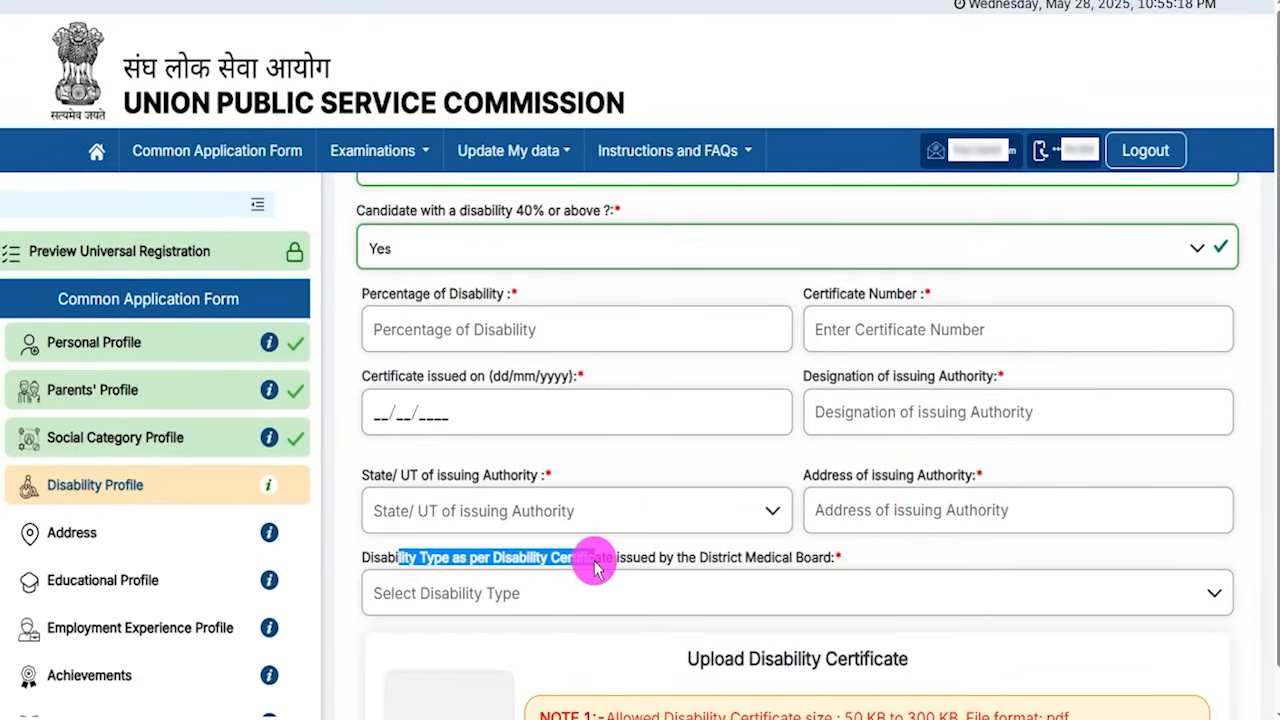
pyautogui.scroll(-2, 657, 600)
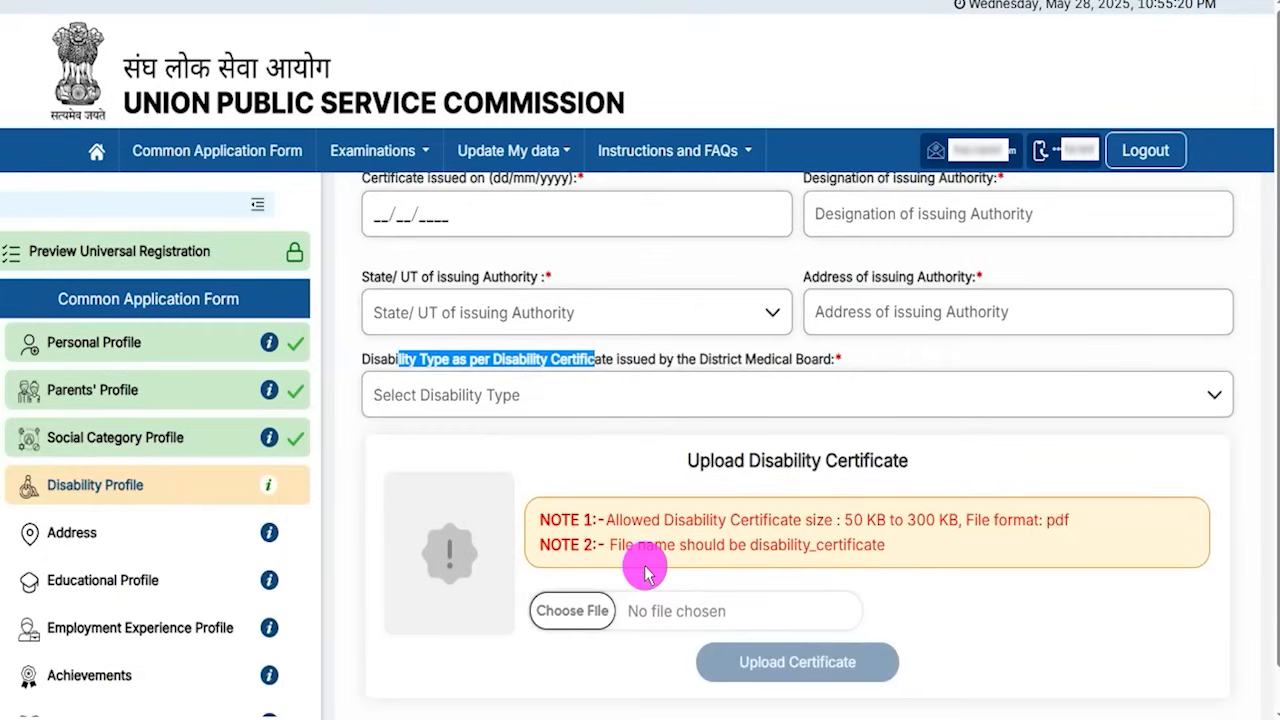
pyautogui.scroll(-2, 620, 586)
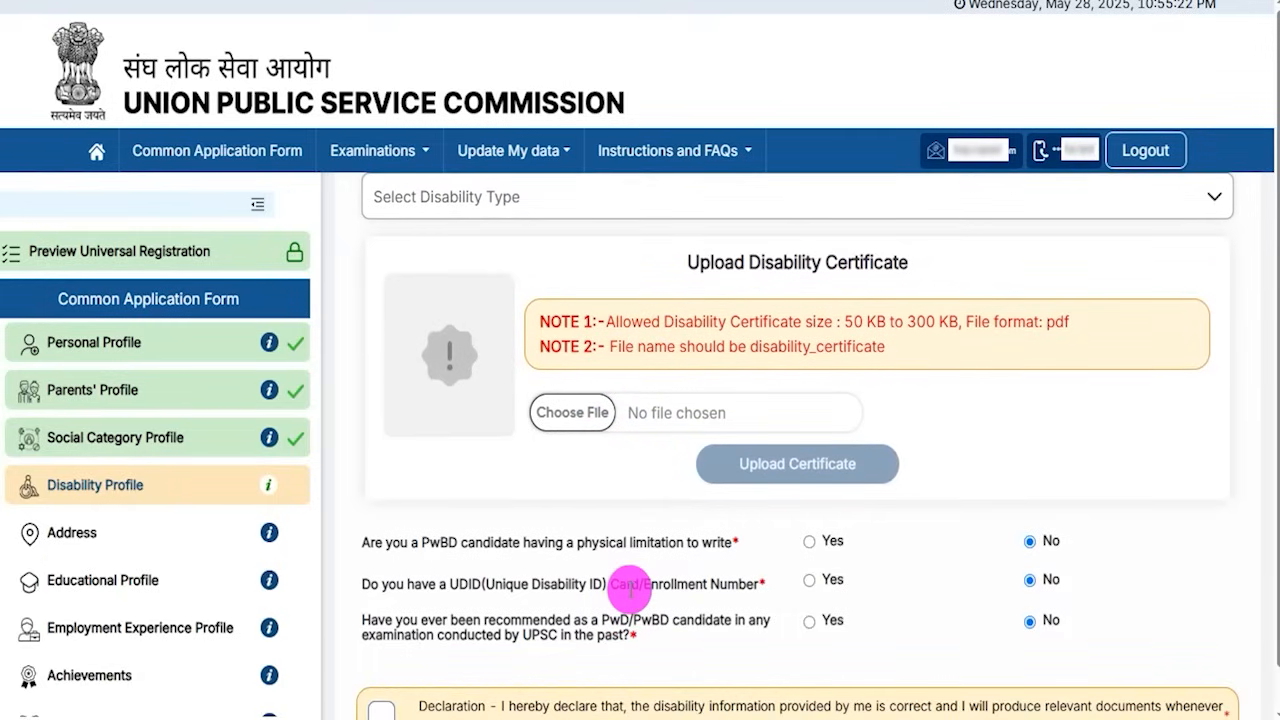
# Change the PwD / PwBD candidate answer to No and read the question about past recommendation in a UPSC examination
pyautogui.scroll(6, 632, 511)
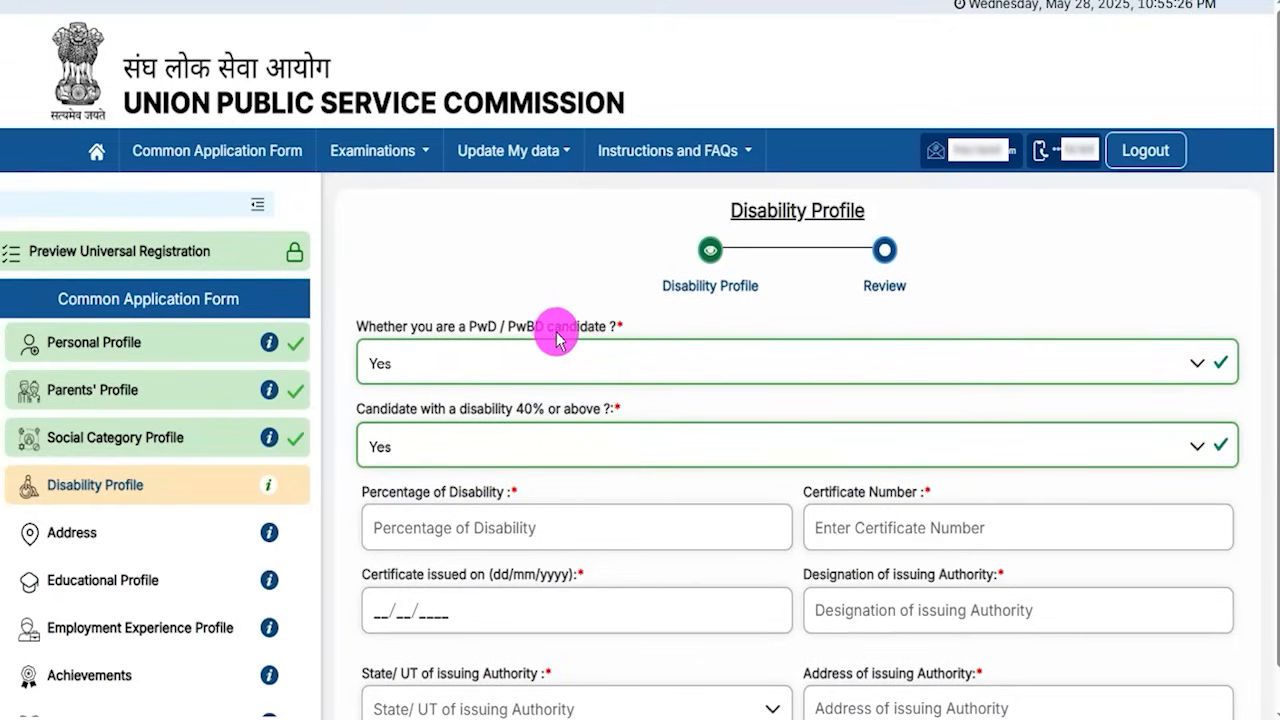
pyautogui.click(468, 364)
pyautogui.click(383, 402)
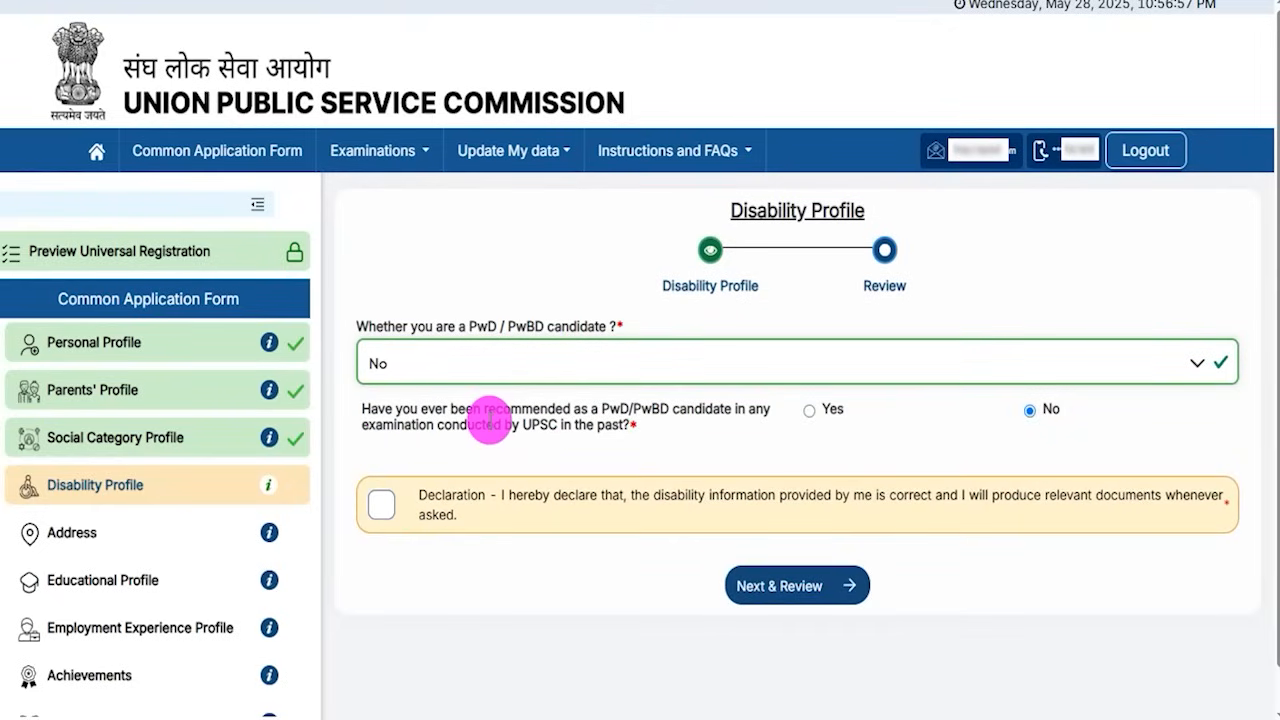
pyautogui.moveTo(498, 413); pyautogui.dragTo(647, 418)
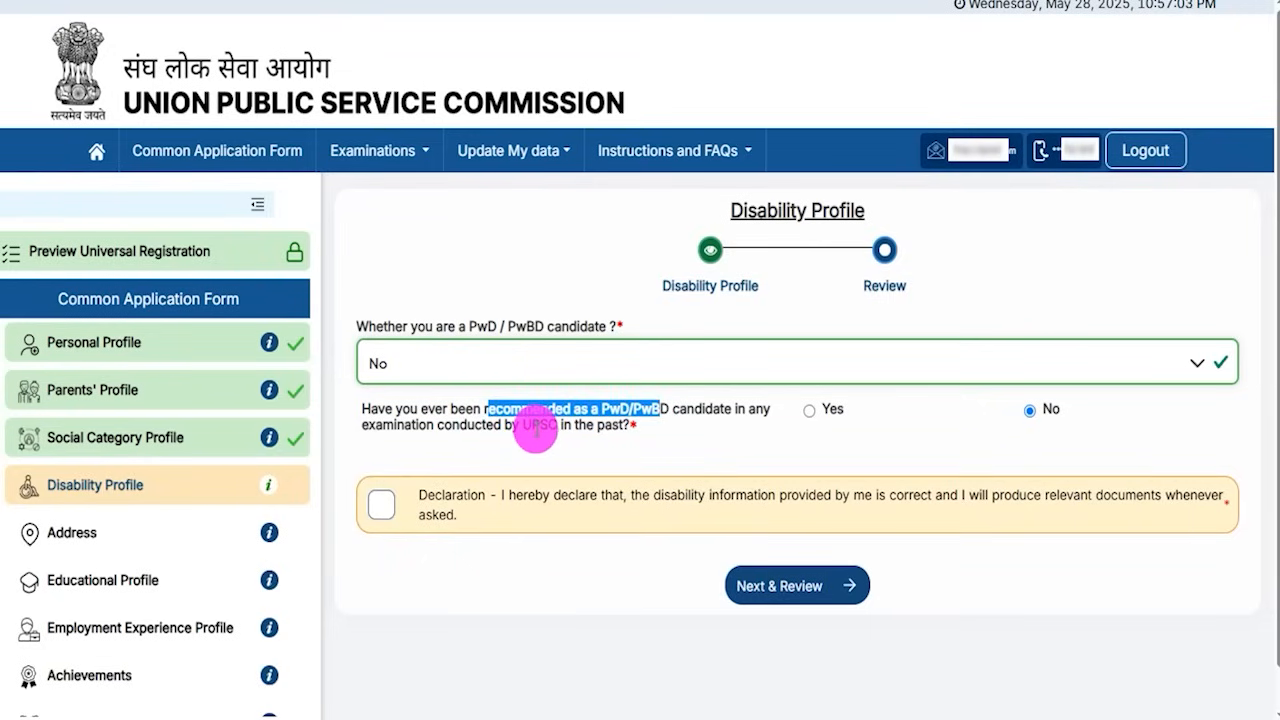
pyautogui.moveTo(533, 428); pyautogui.dragTo(565, 425)
# Answer Yes to the past recommendation question and look over the examination name, roll number and examination year fields
pyautogui.click(809, 410)
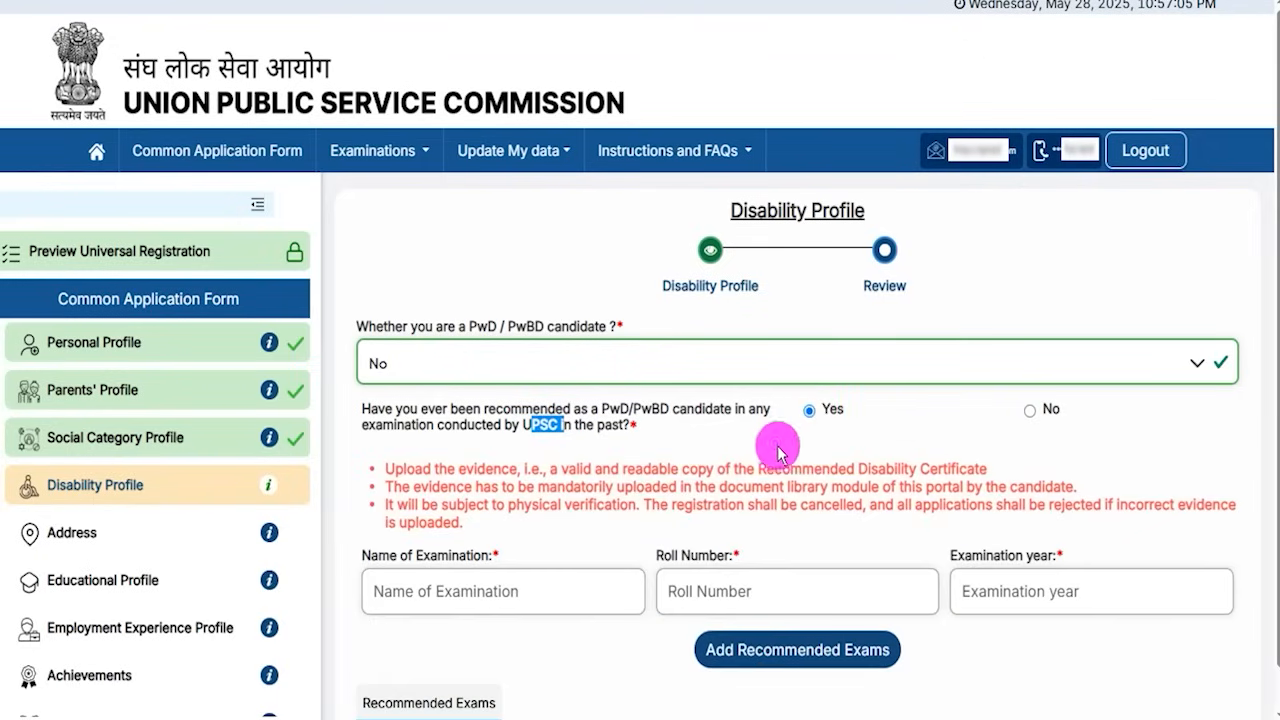
pyautogui.moveTo(389, 556); pyautogui.dragTo(455, 558)
pyautogui.moveTo(663, 556); pyautogui.dragTo(720, 556)
pyautogui.moveTo(971, 556); pyautogui.dragTo(1033, 557)
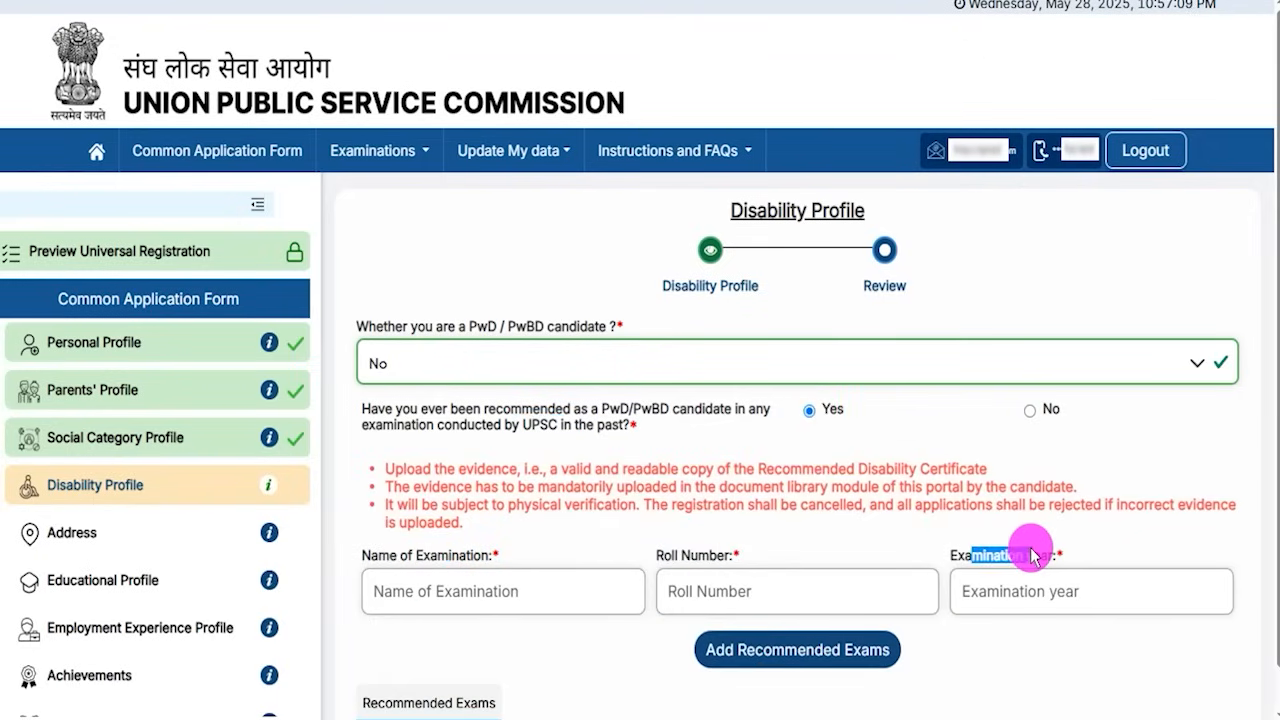
# Set the past recommendation answer to No, then accept the declaration and submit the reviewed Disability Profile
pyautogui.click(1030, 411)
pyautogui.click(376, 510)
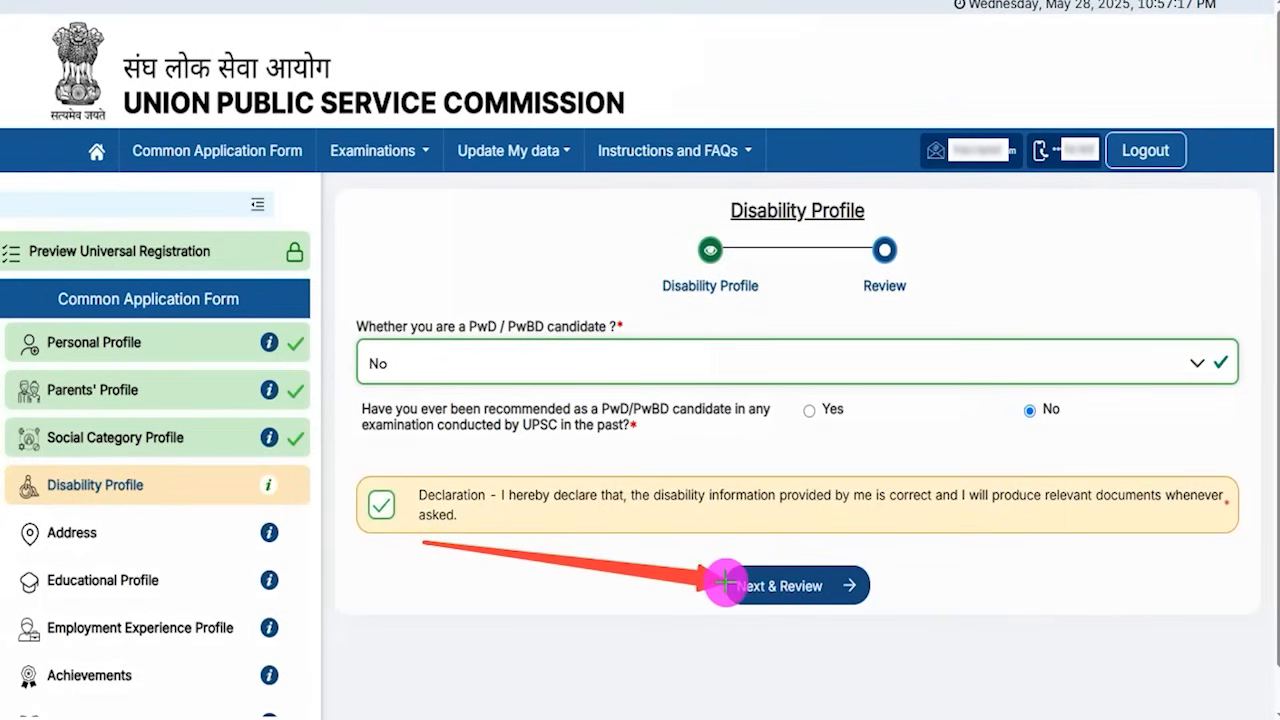
pyautogui.click(729, 584)
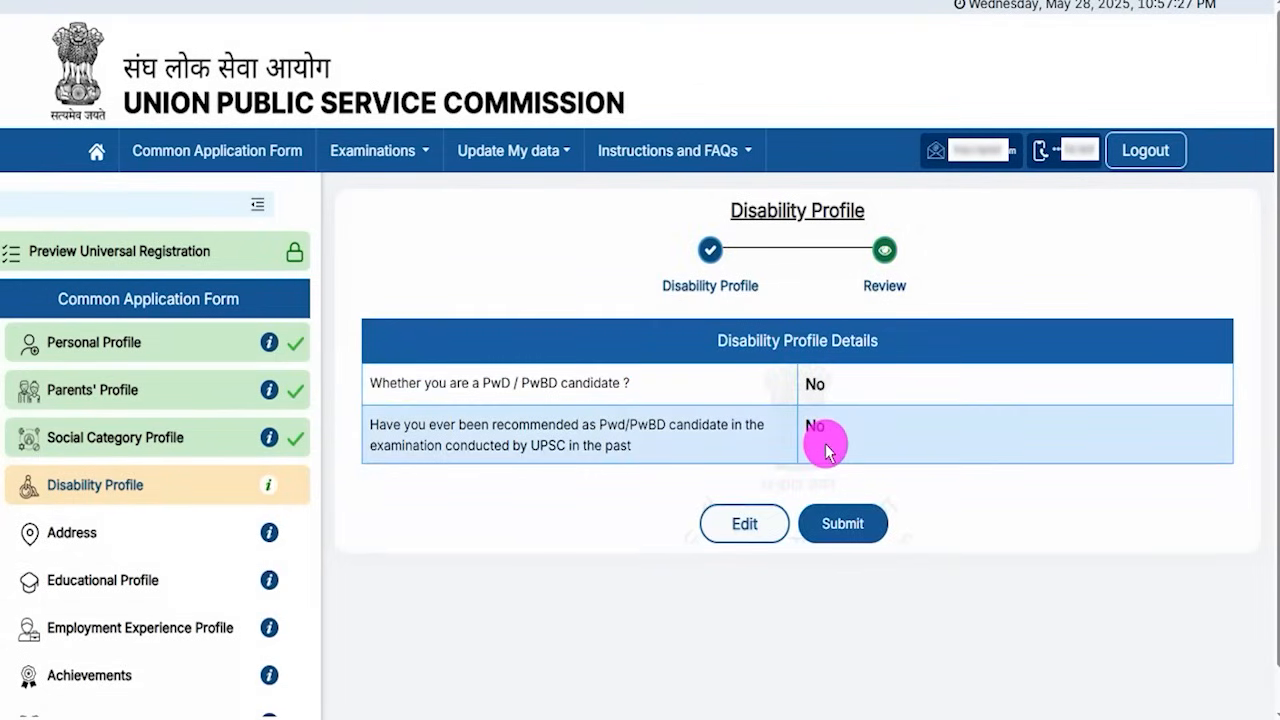
pyautogui.moveTo(729, 340); pyautogui.dragTo(860, 340)
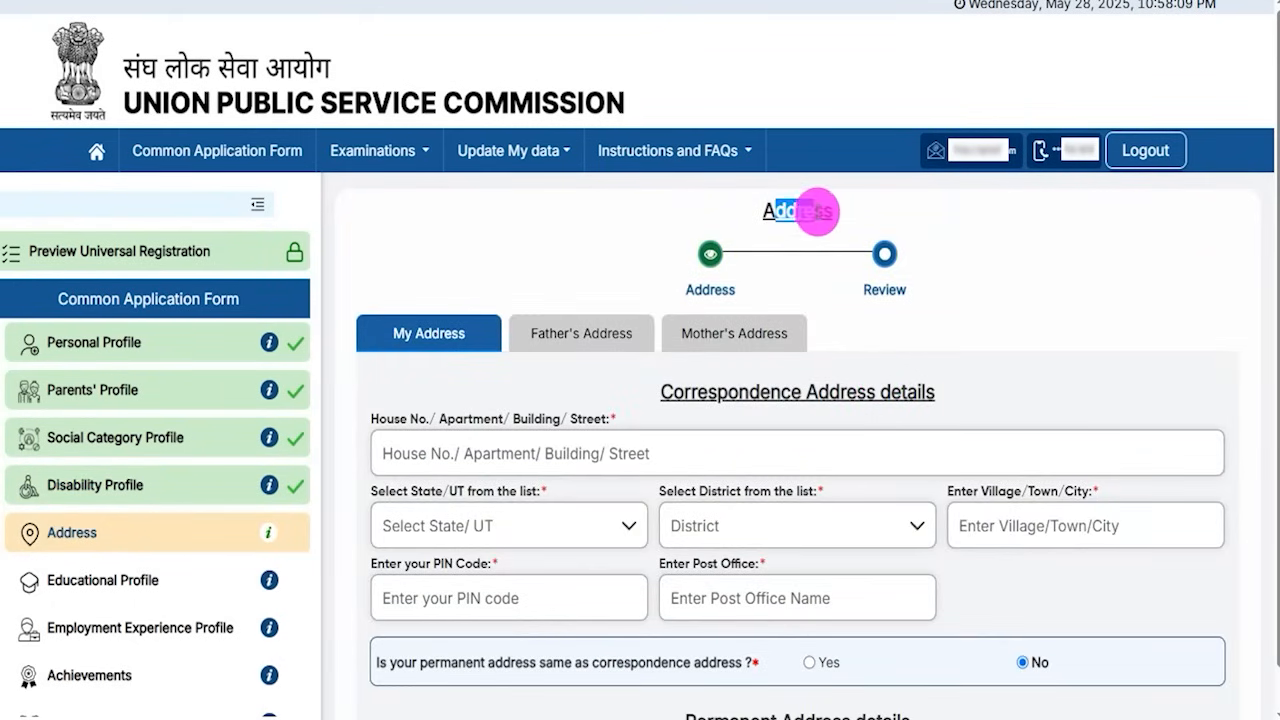
# Go through the correspondence and permanent address sections of the applicant's own address
pyautogui.scroll(-1, 777, 350)
pyautogui.moveTo(673, 292); pyautogui.dragTo(900, 294)
pyautogui.scroll(-2, 677, 337)
pyautogui.moveTo(705, 434); pyautogui.dragTo(884, 434)
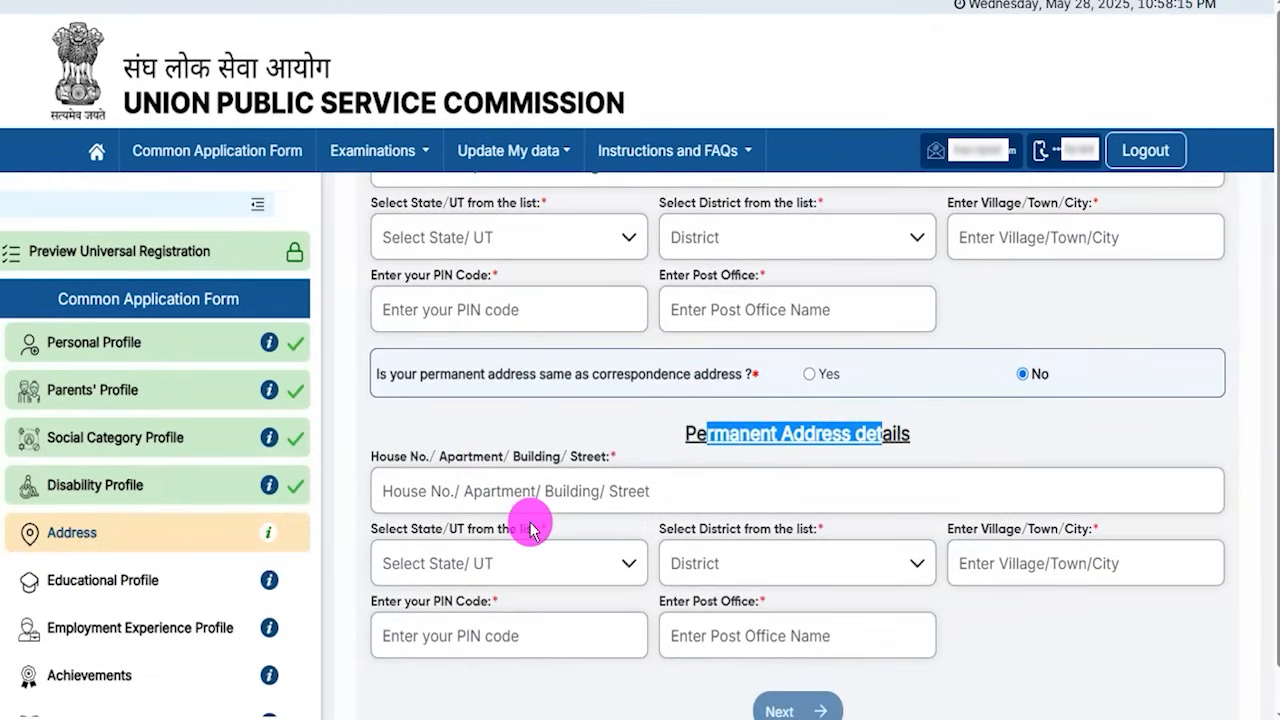
pyautogui.moveTo(703, 434); pyautogui.dragTo(795, 434)
pyautogui.scroll(3, 780, 441)
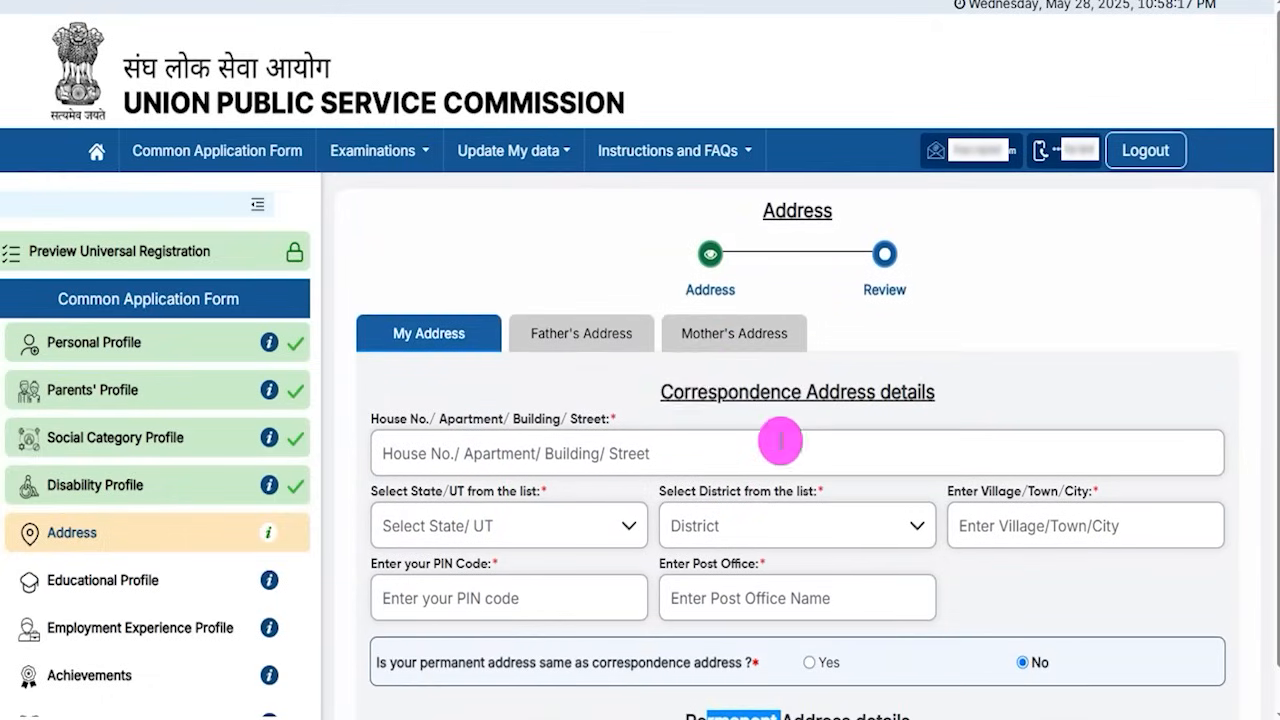
pyautogui.moveTo(677, 391); pyautogui.dragTo(870, 391)
pyautogui.scroll(-3, 666, 591)
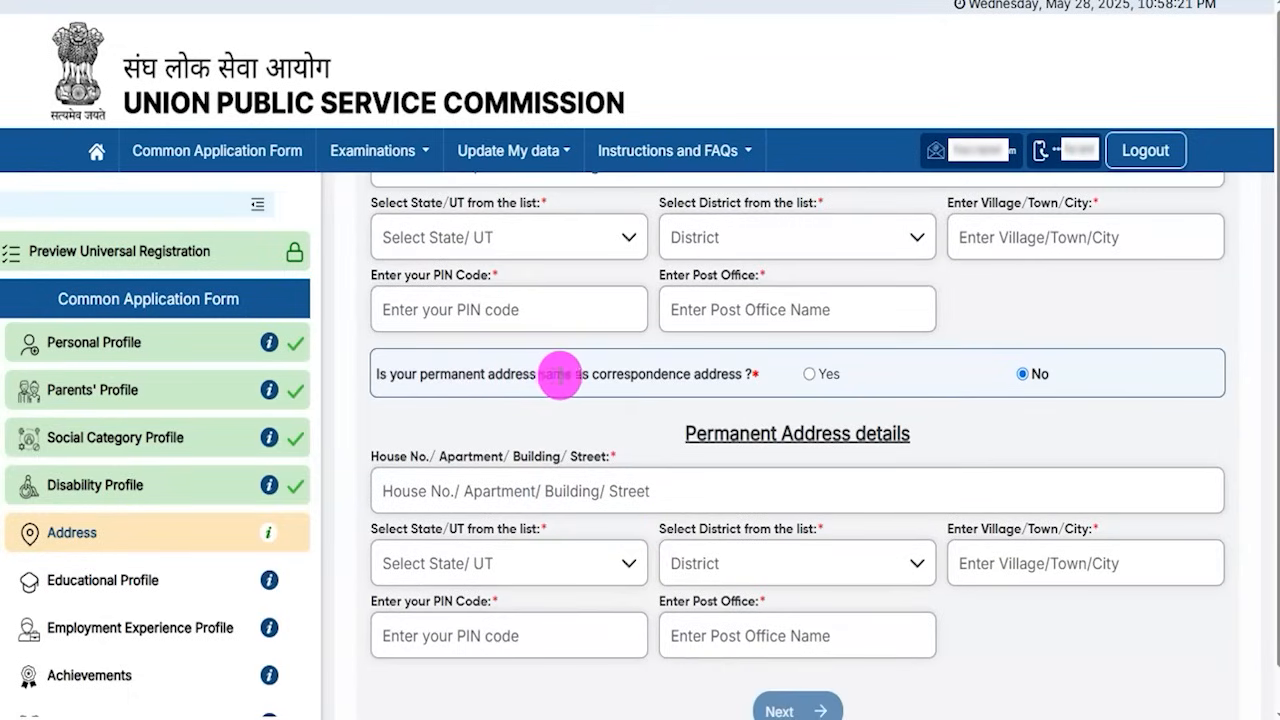
# Mark the permanent address as the same as the correspondence address and continue to the father's address
pyautogui.click(809, 374)
pyautogui.moveTo(698, 432); pyautogui.dragTo(889, 440)
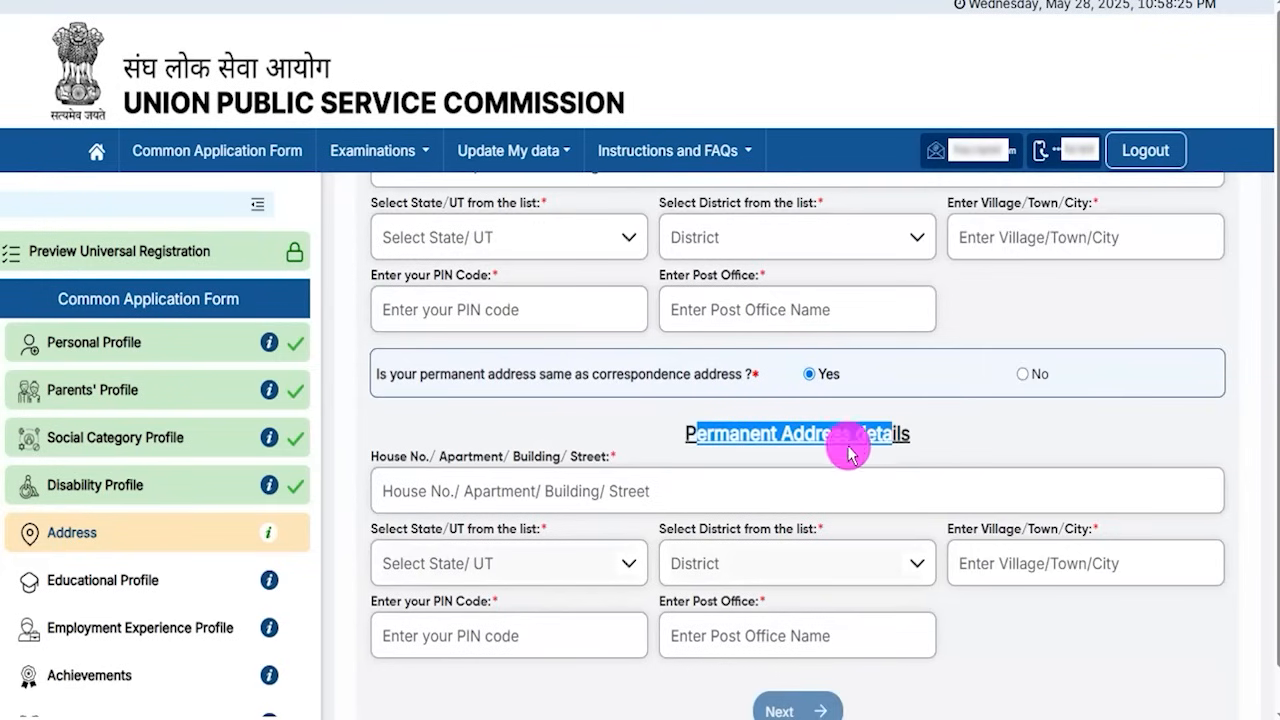
pyautogui.scroll(2, 686, 469)
pyautogui.moveTo(682, 300); pyautogui.dragTo(871, 300)
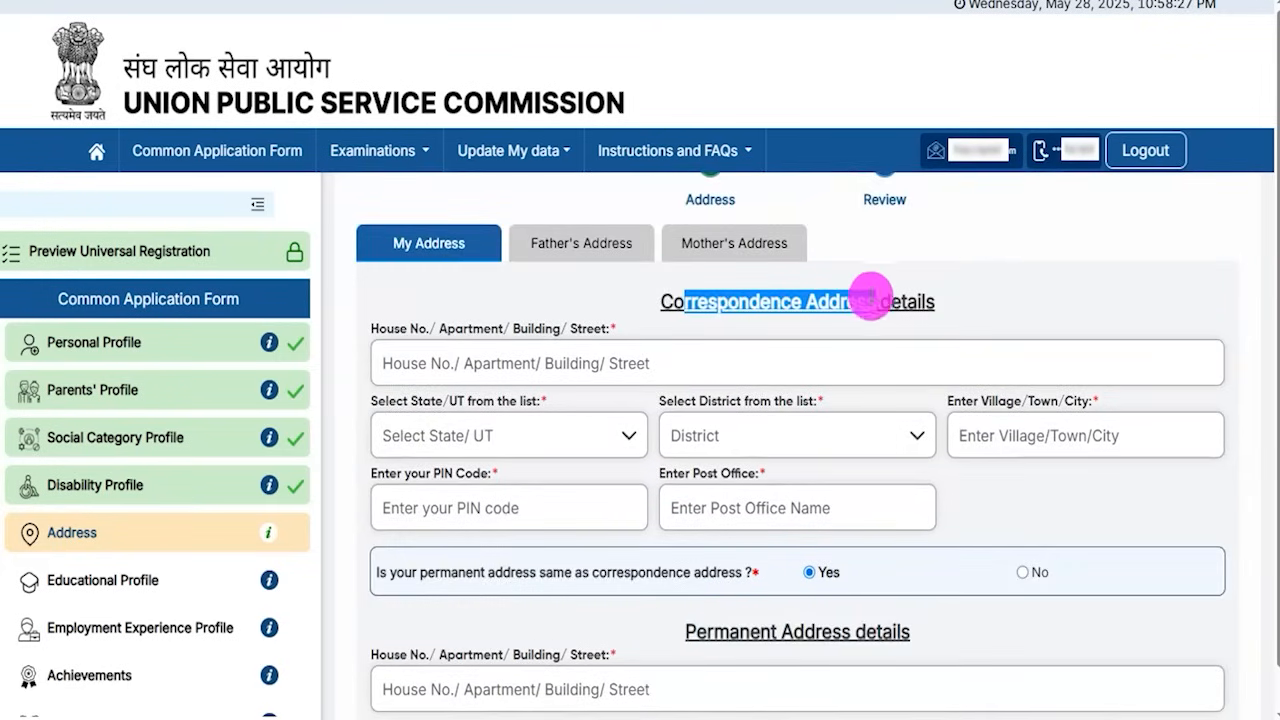
pyautogui.scroll(-2, 716, 488)
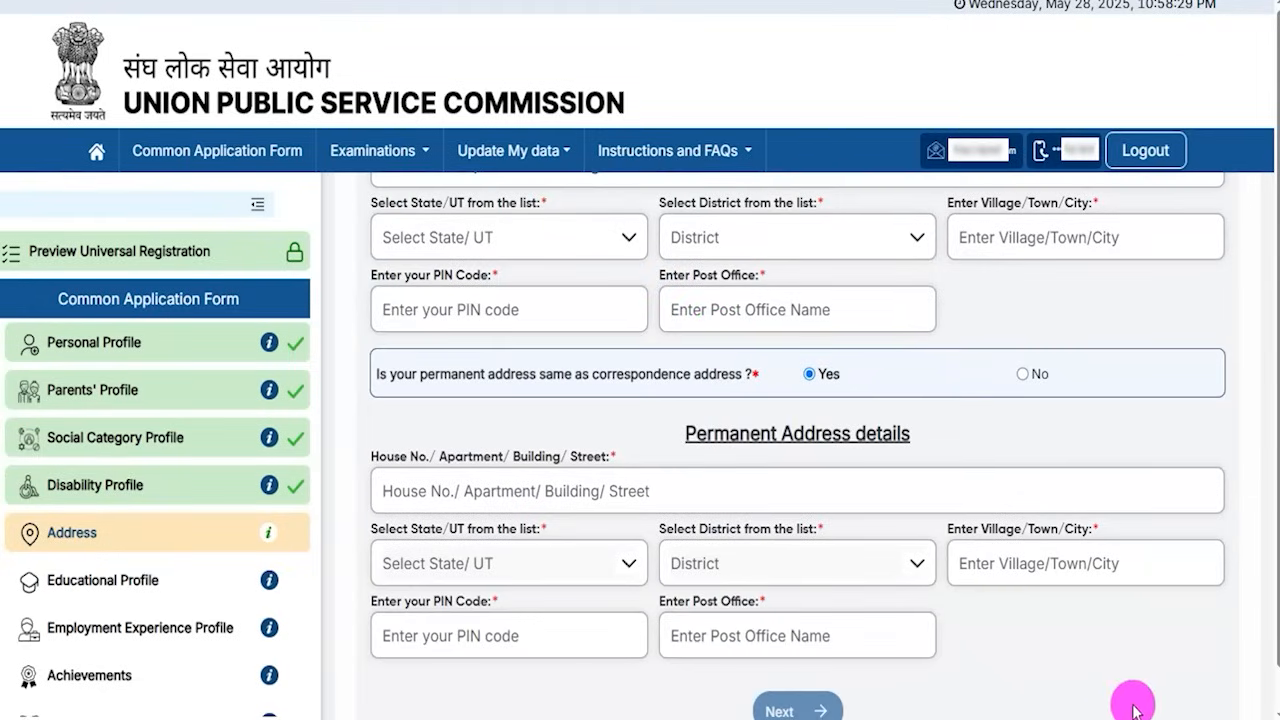
pyautogui.scroll(-1, 1134, 690)
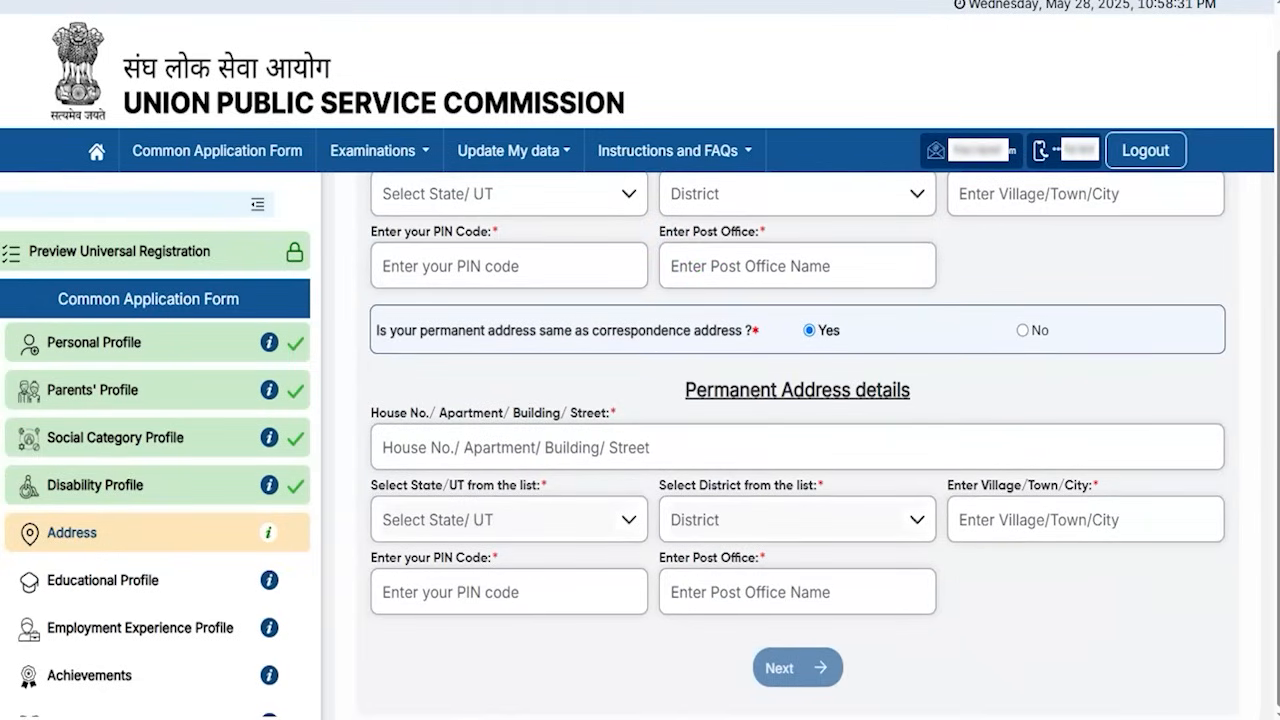
pyautogui.moveTo(1120, 587); pyautogui.dragTo(841, 667)
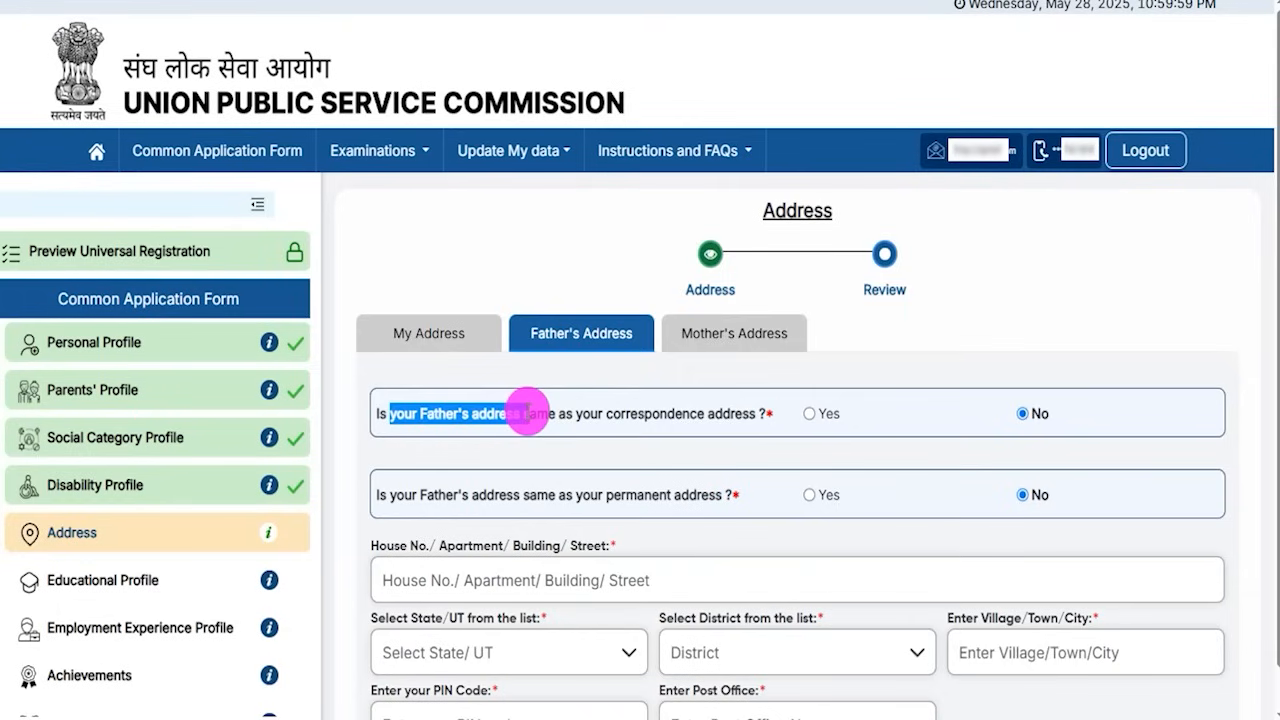
# Examine the questions on whether the father's and mother's addresses match the addresses already given, and the father's address fields
pyautogui.click(526, 410)
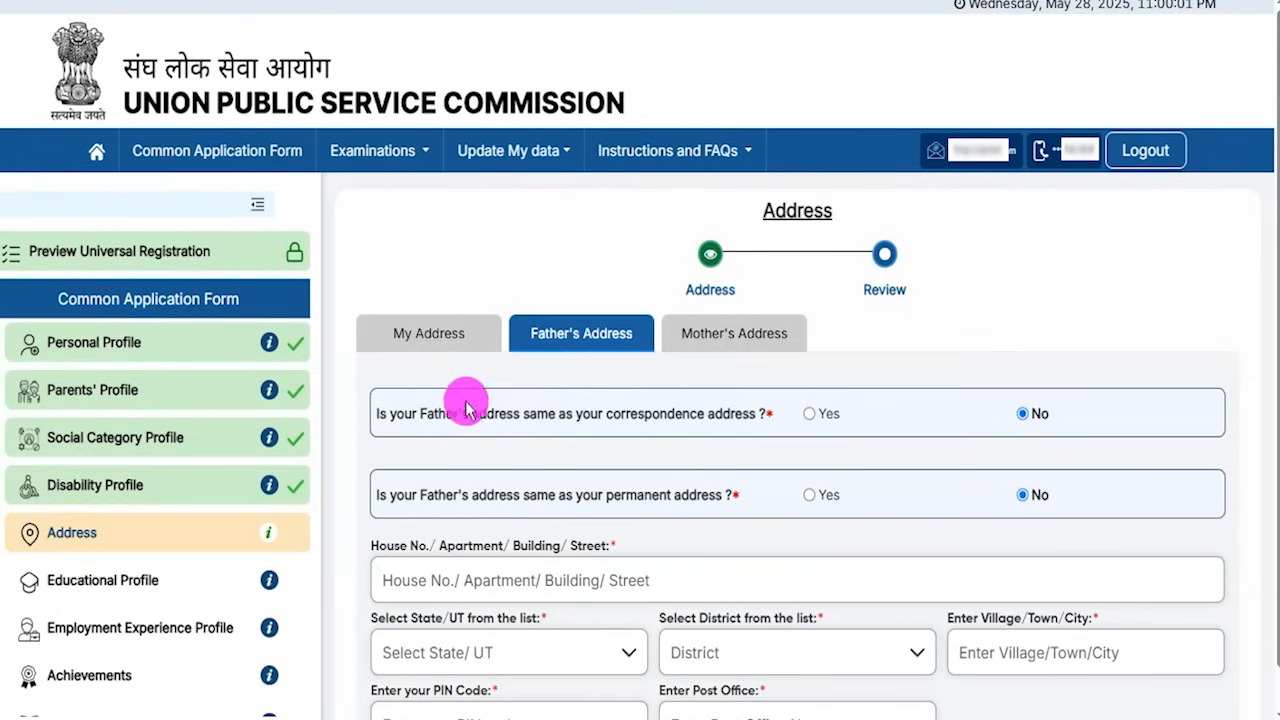
pyautogui.moveTo(399, 413); pyautogui.dragTo(738, 414)
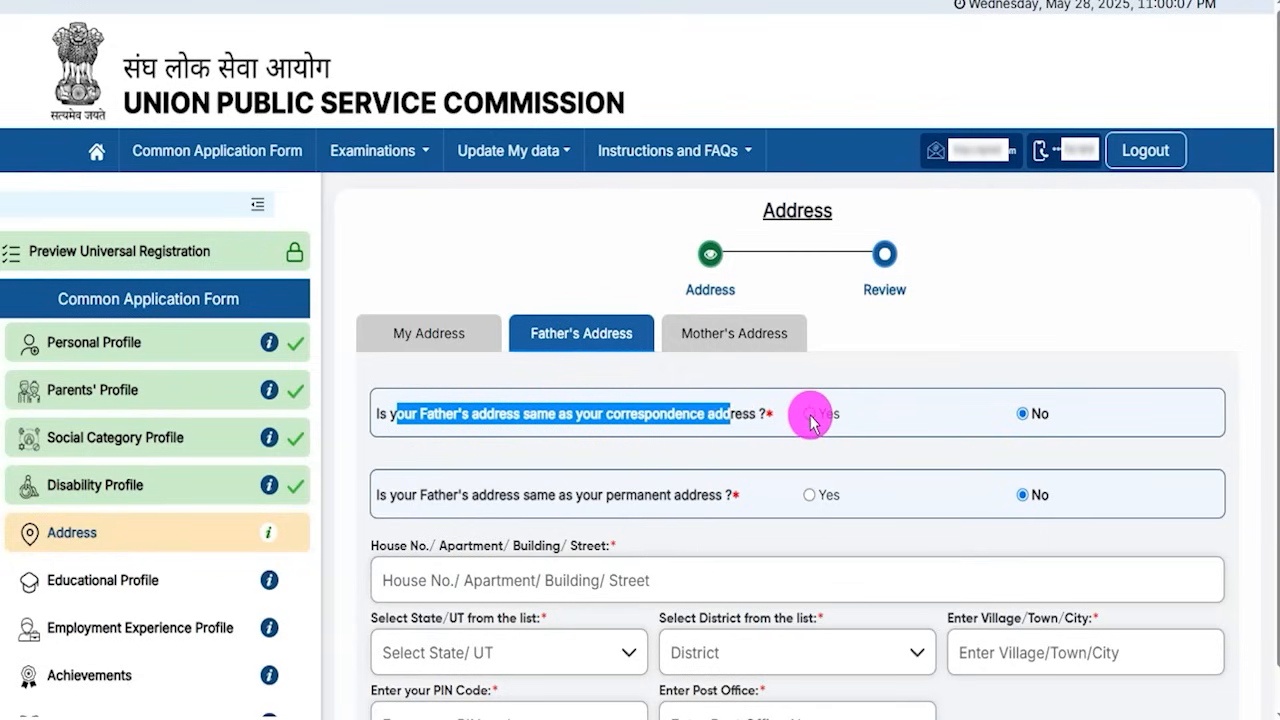
pyautogui.moveTo(396, 495); pyautogui.dragTo(688, 495)
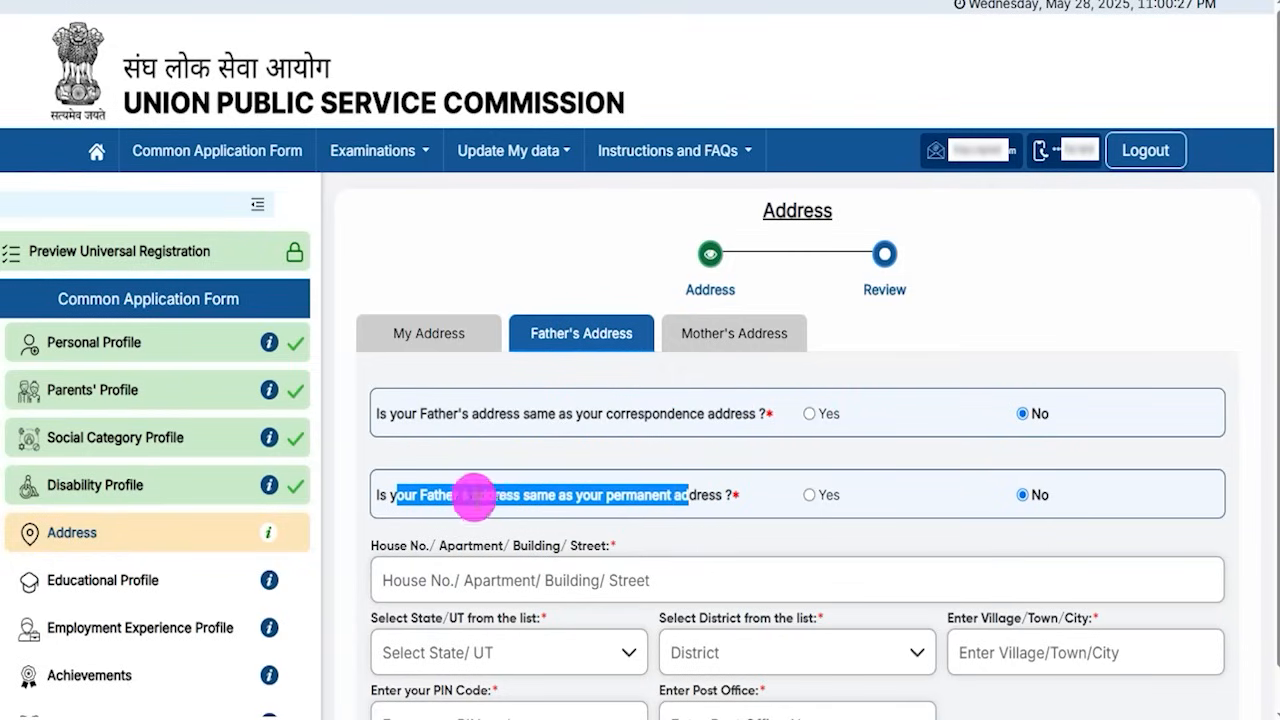
pyautogui.click(404, 494)
pyautogui.moveTo(390, 494); pyautogui.dragTo(688, 495)
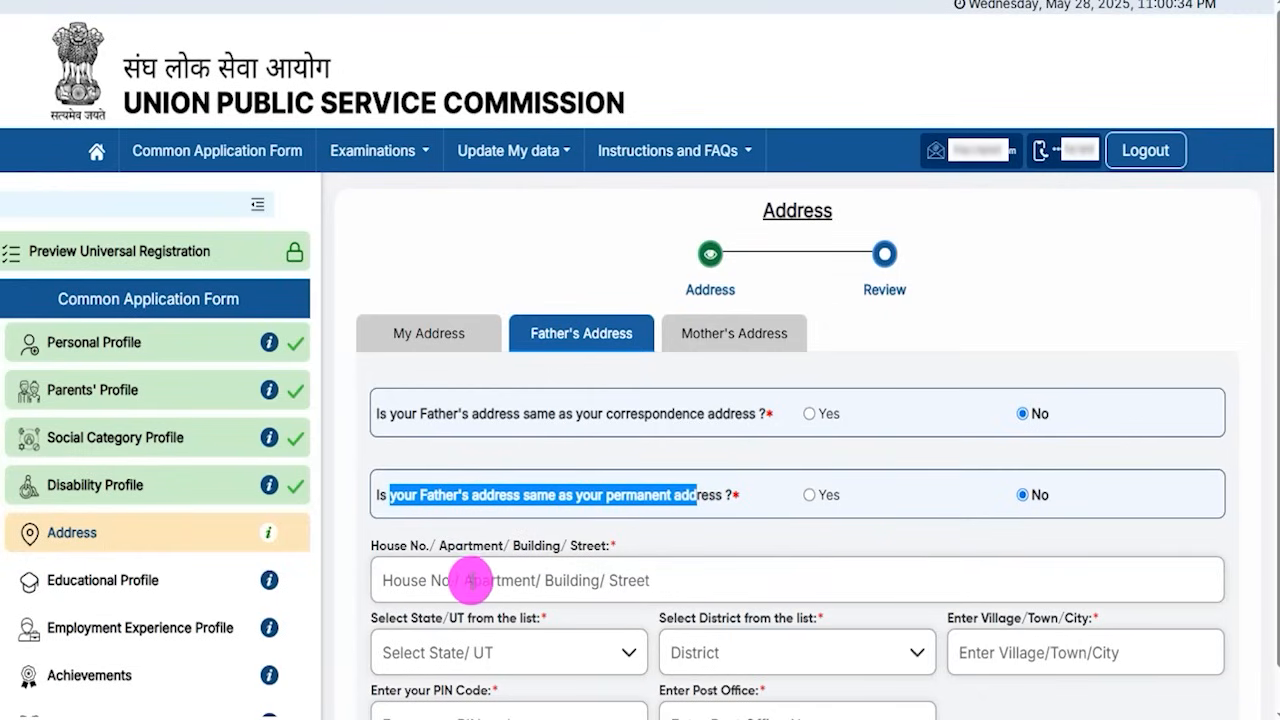
pyautogui.click(467, 578)
pyautogui.scroll(-2, 702, 610)
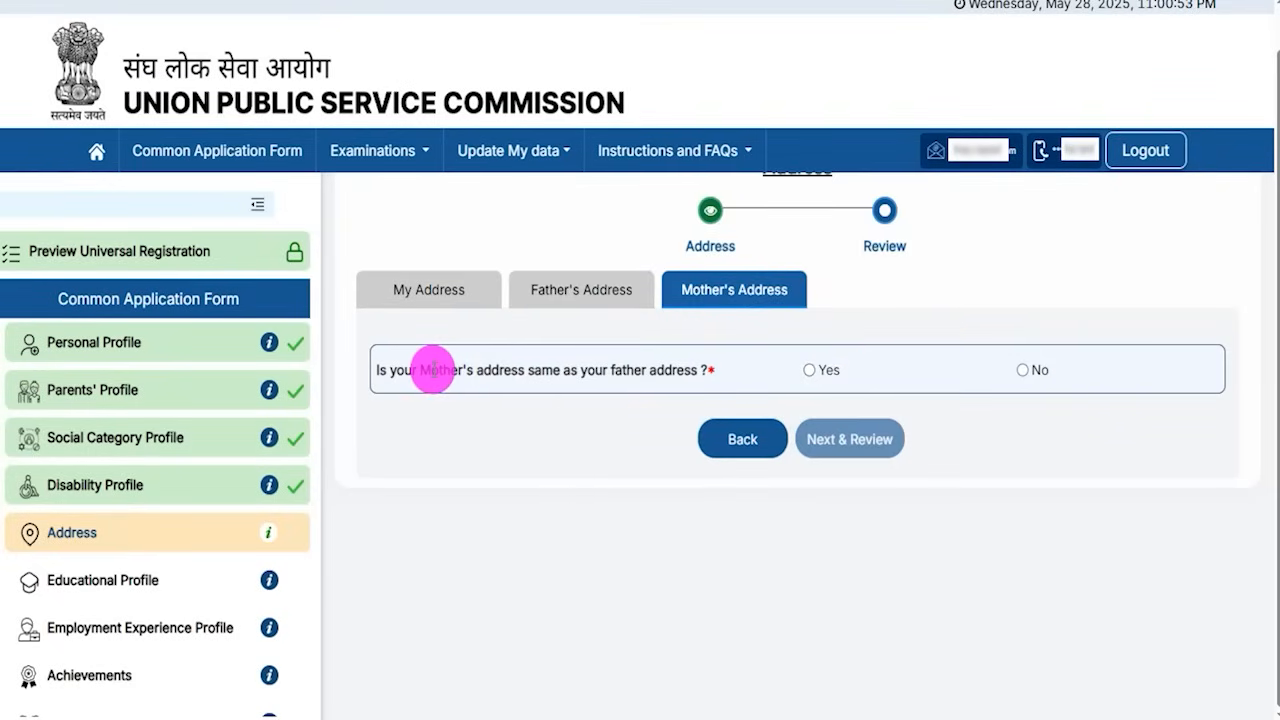
pyautogui.moveTo(432, 369); pyautogui.dragTo(653, 370)
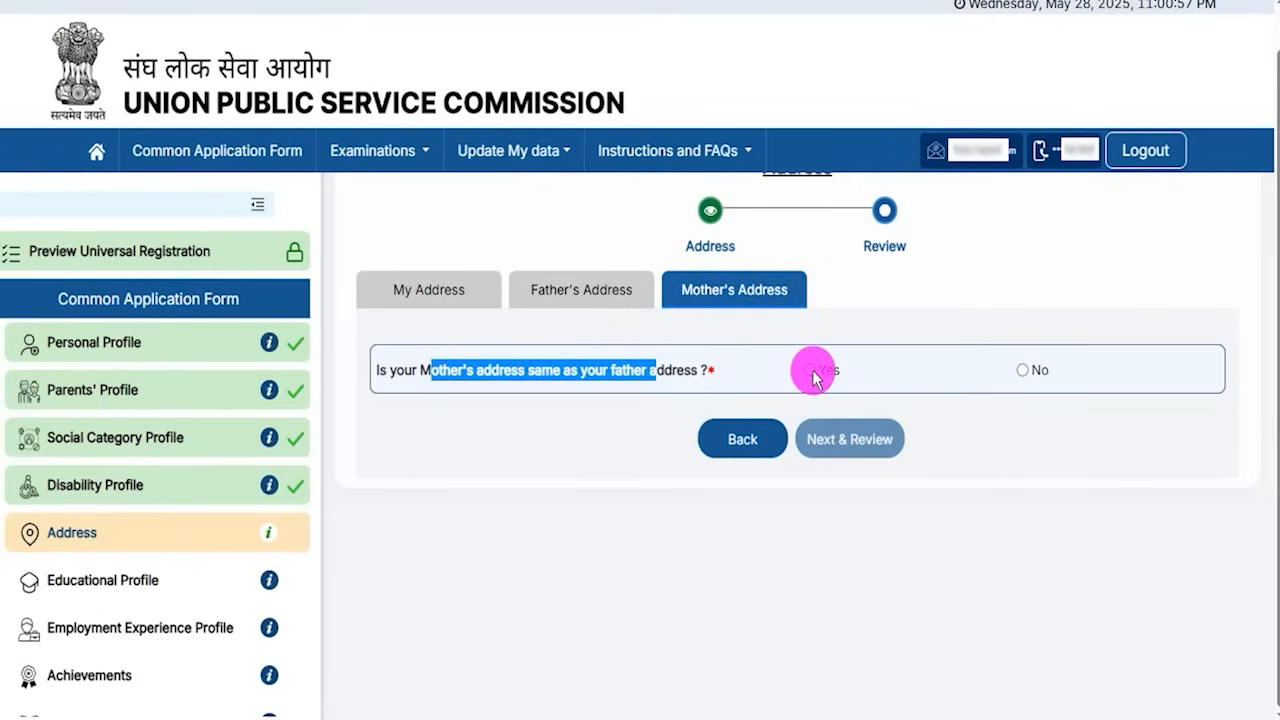
pyautogui.moveTo(1166, 445); pyautogui.dragTo(898, 435)
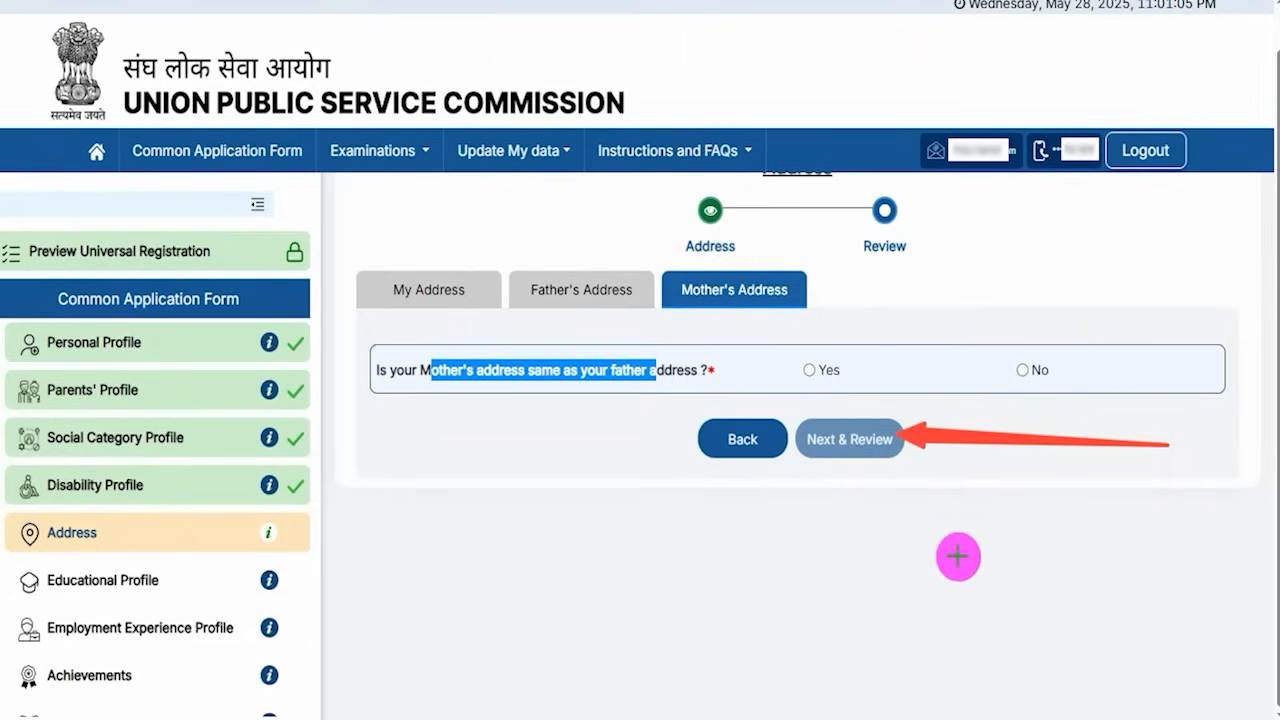
# Continue from the mother's address to the review and submit the Address profile
pyautogui.click(875, 455)
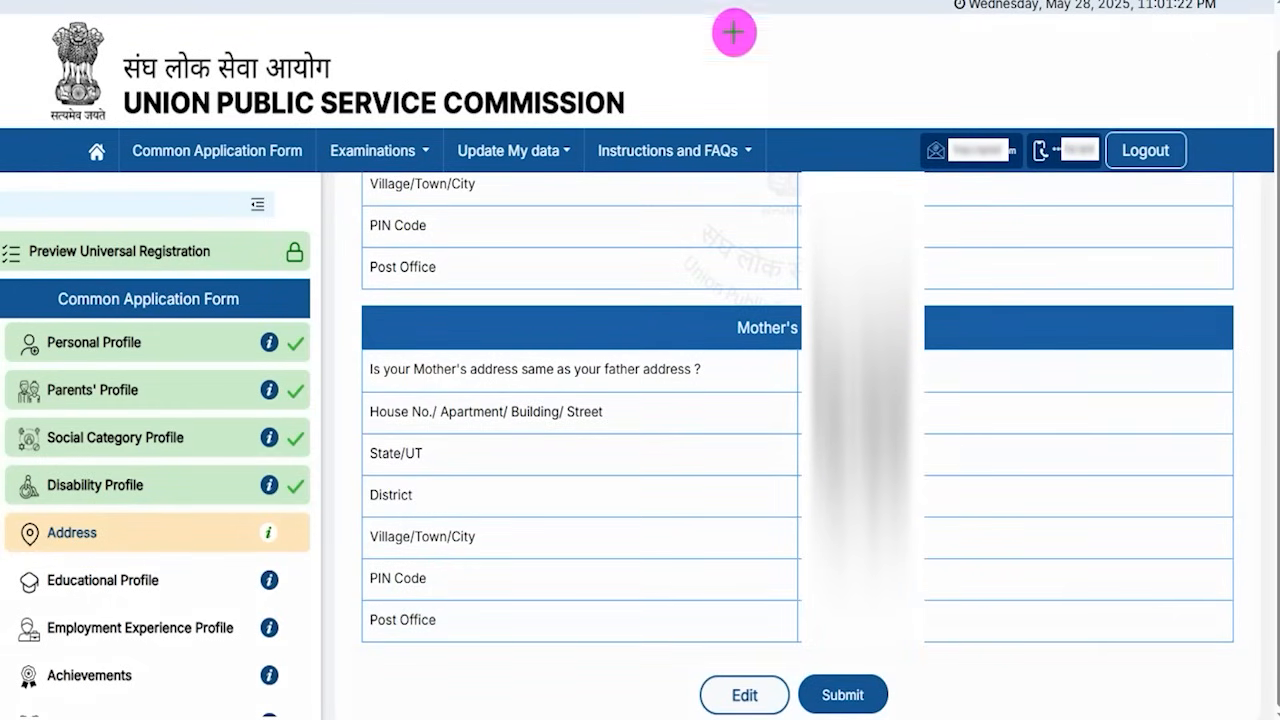
pyautogui.click(876, 684)
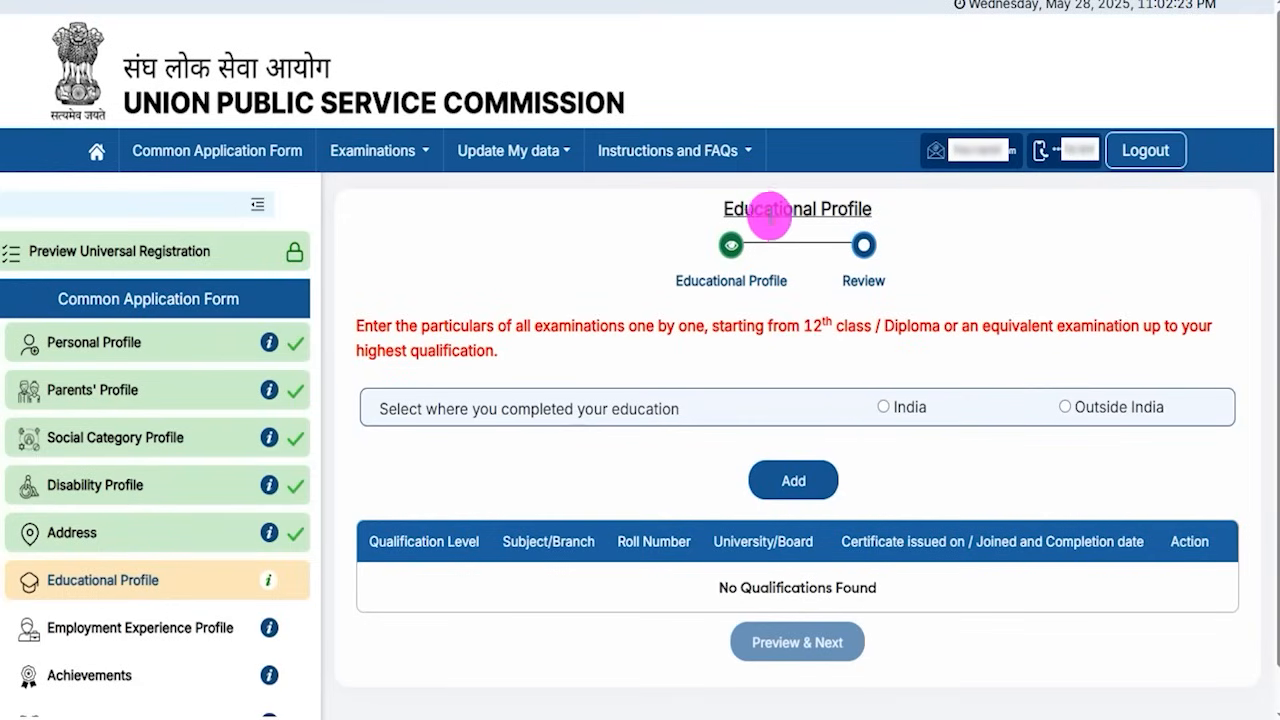
# Read the Educational Profile instructions and set the place where the education was completed to India
pyautogui.moveTo(756, 209); pyautogui.dragTo(835, 210)
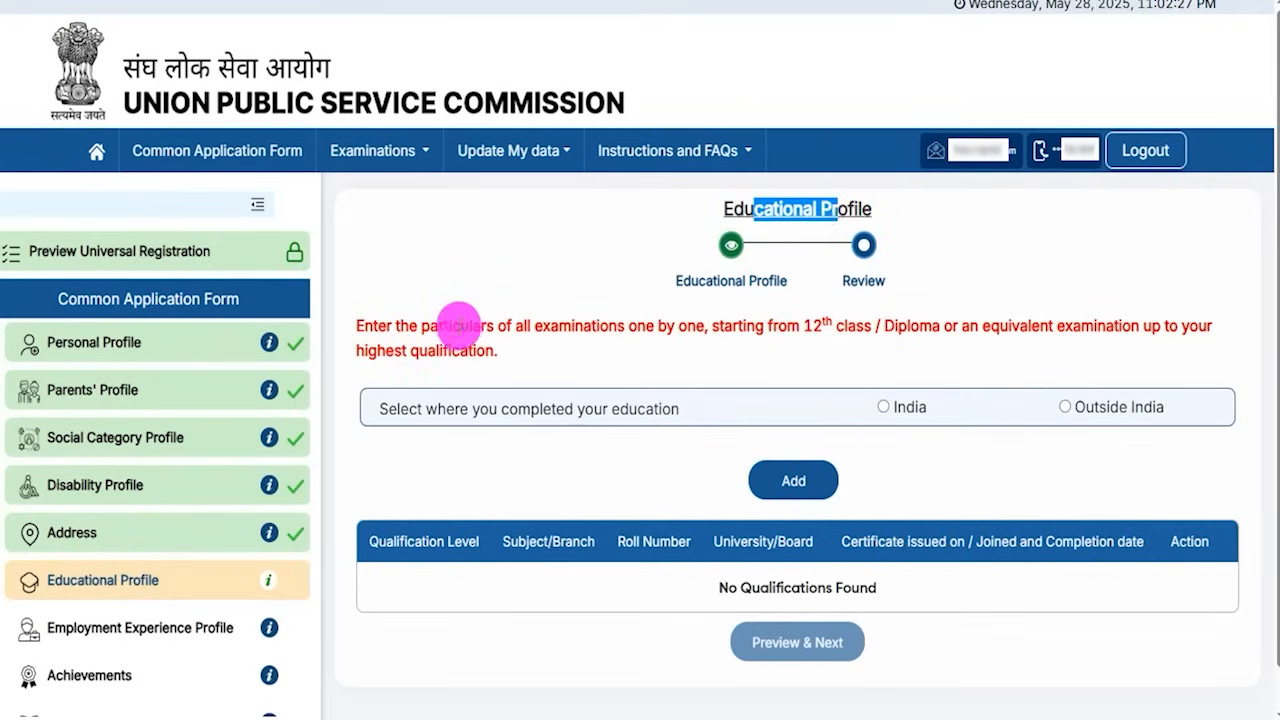
pyautogui.moveTo(408, 325); pyautogui.dragTo(832, 326)
pyautogui.moveTo(446, 410); pyautogui.dragTo(551, 410)
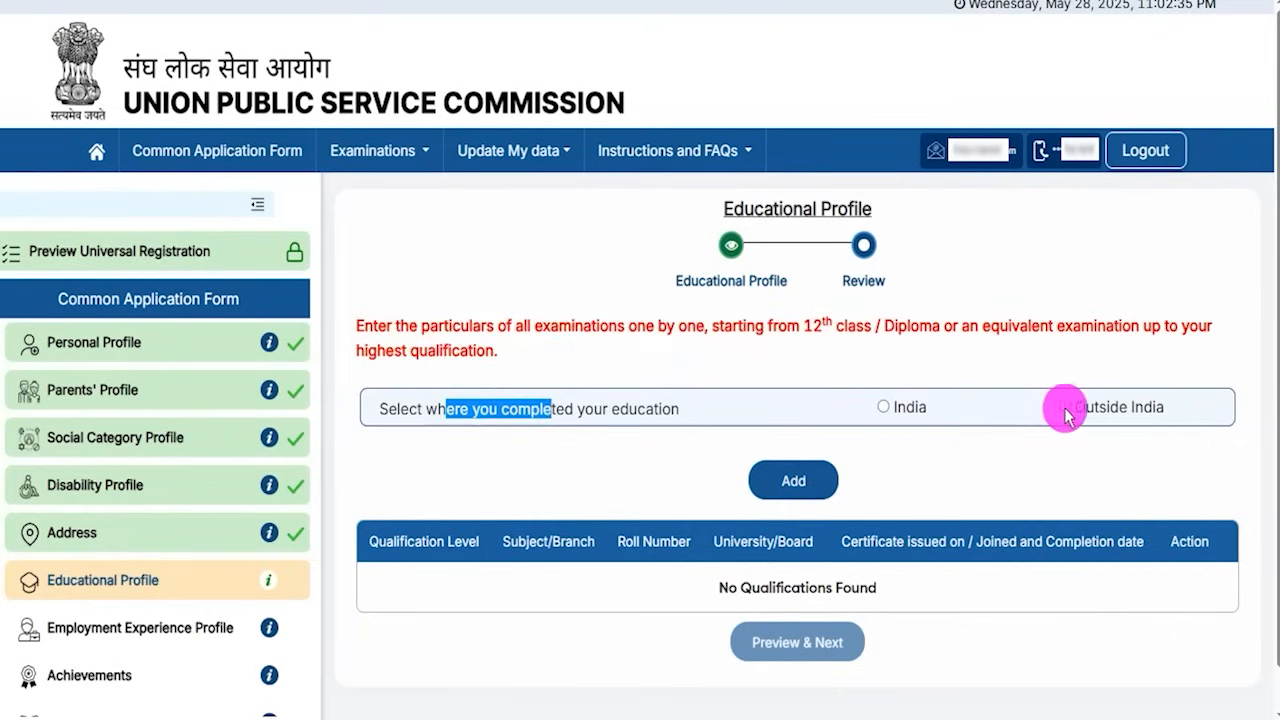
pyautogui.click(883, 408)
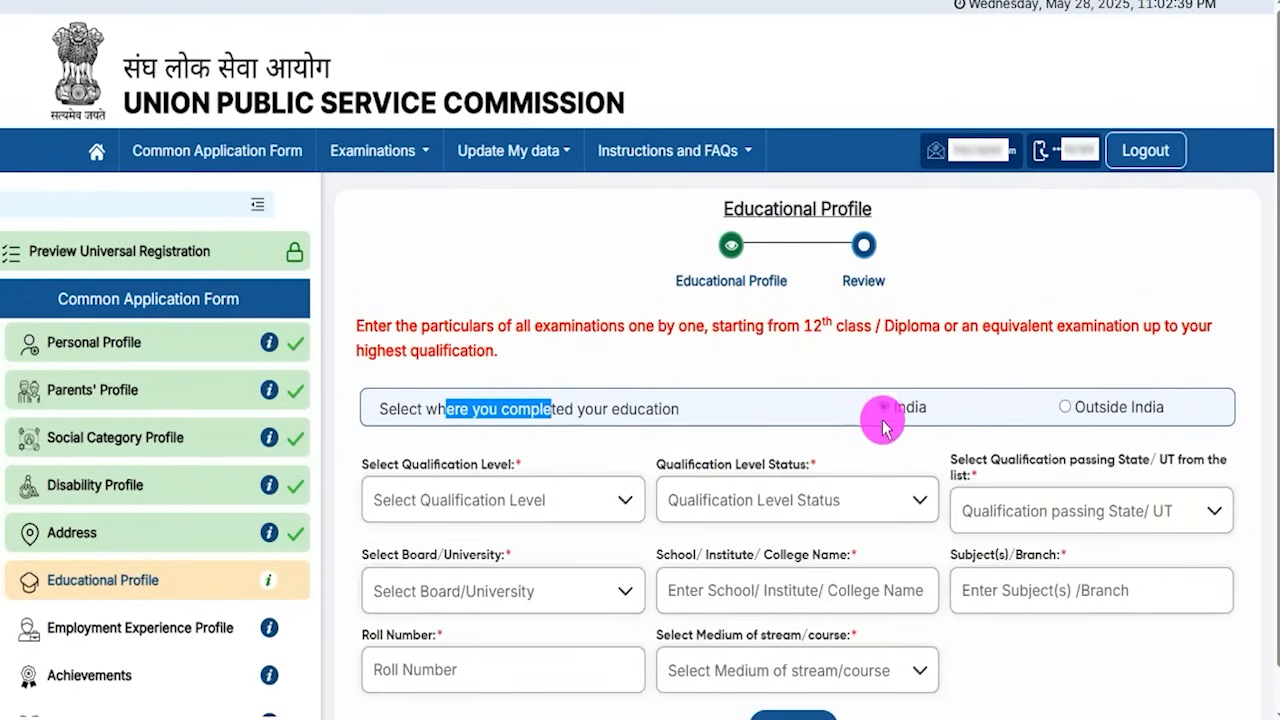
pyautogui.click(880, 445)
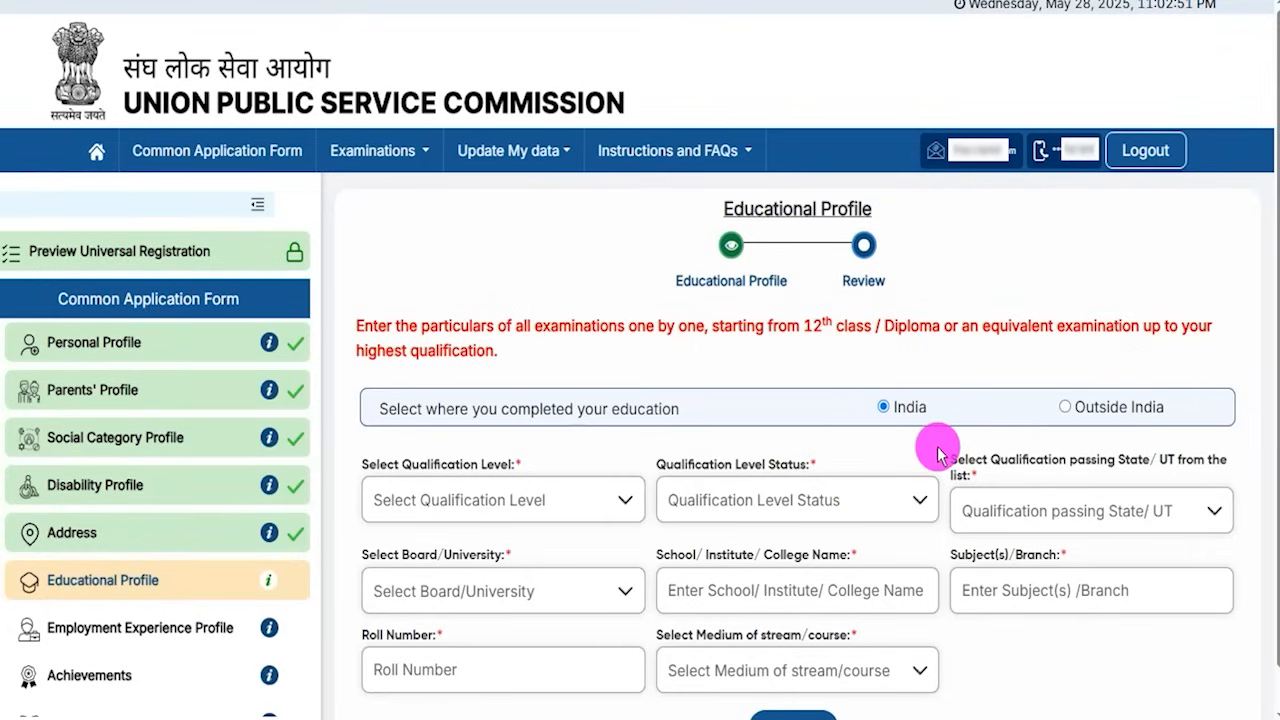
# Set the qualification level to Higher Secondary (10+2) and its status to Completed
pyautogui.moveTo(805, 326); pyautogui.dragTo(856, 326)
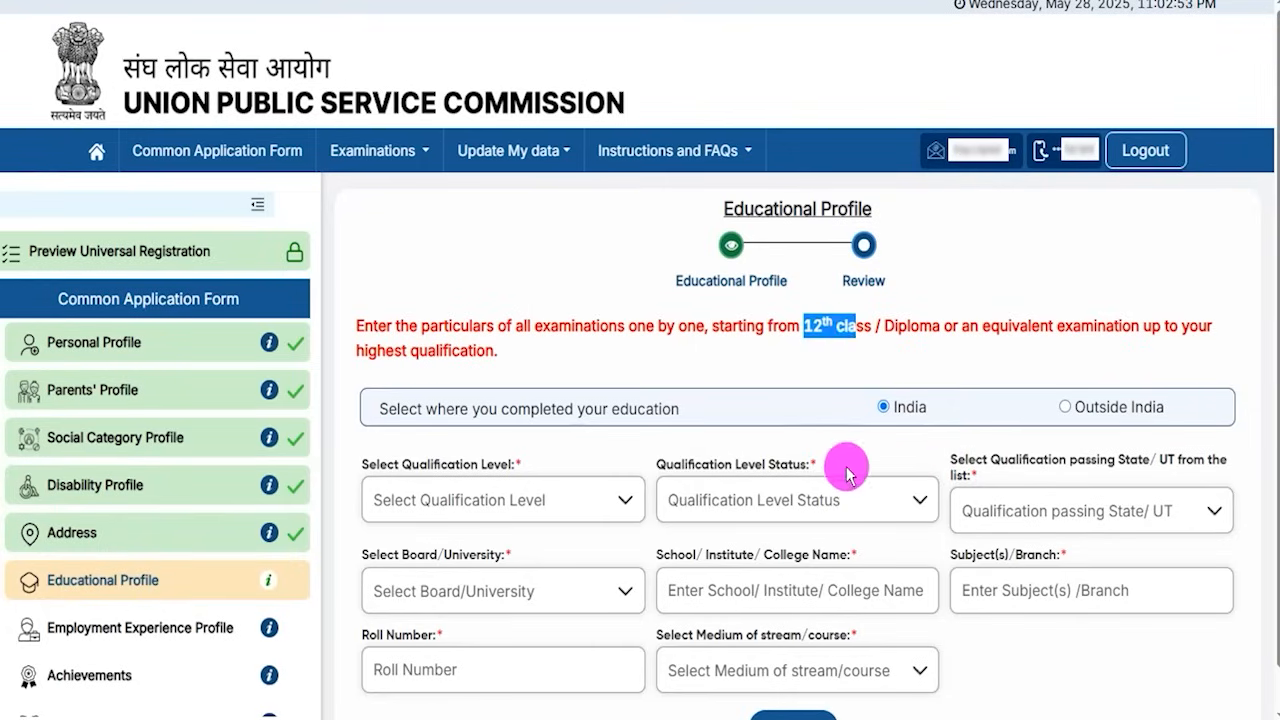
pyautogui.scroll(-1, 871, 463)
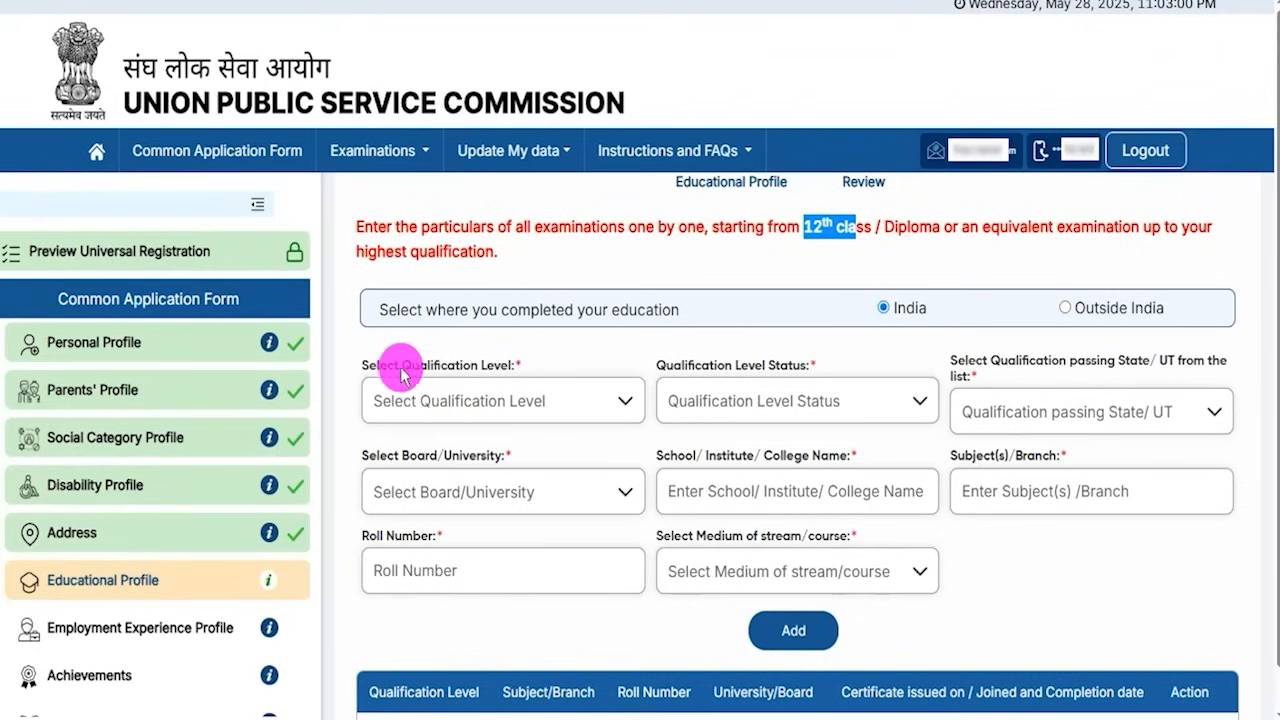
pyautogui.click(482, 404)
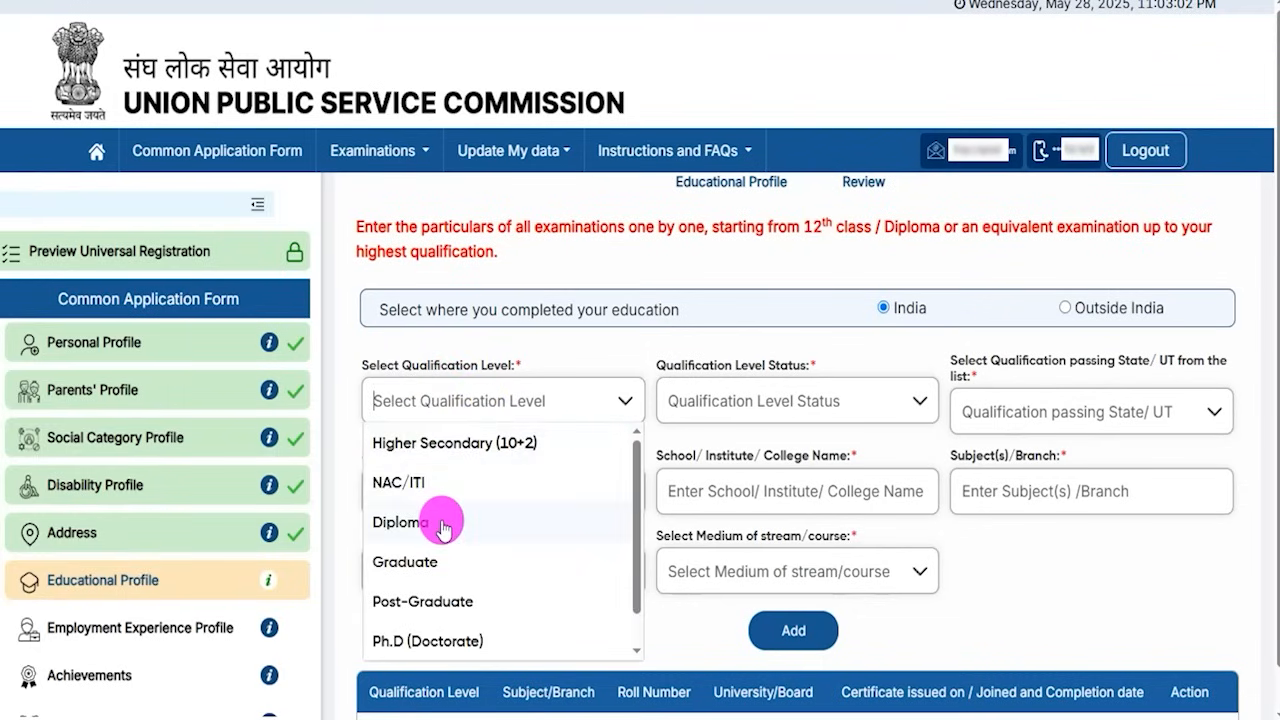
pyautogui.click(498, 446)
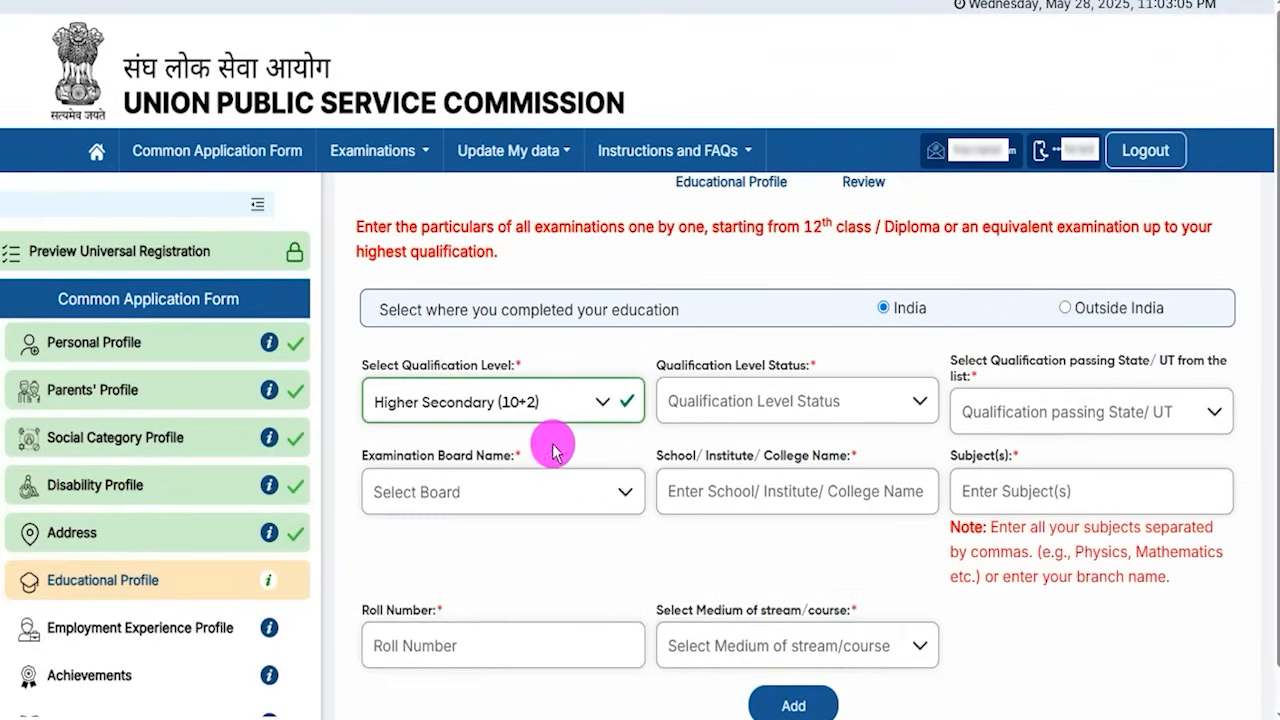
pyautogui.doubleClick(687, 372)
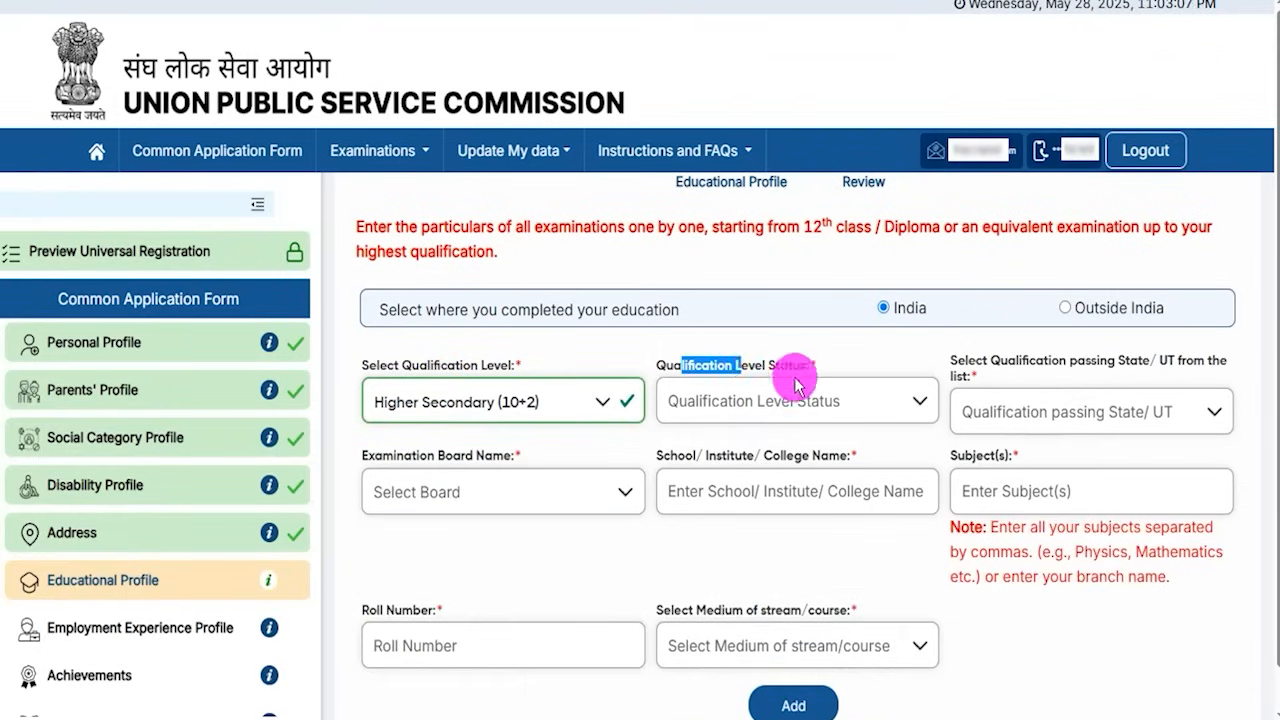
pyautogui.click(805, 405)
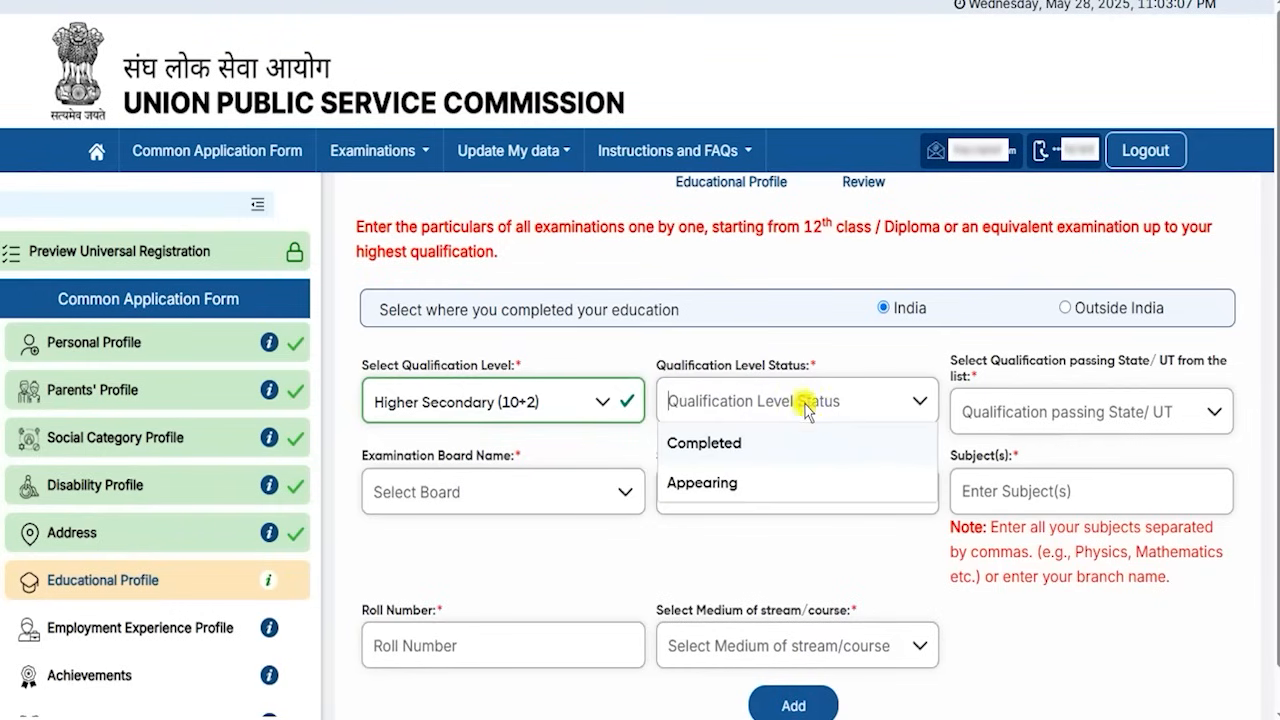
pyautogui.click(706, 444)
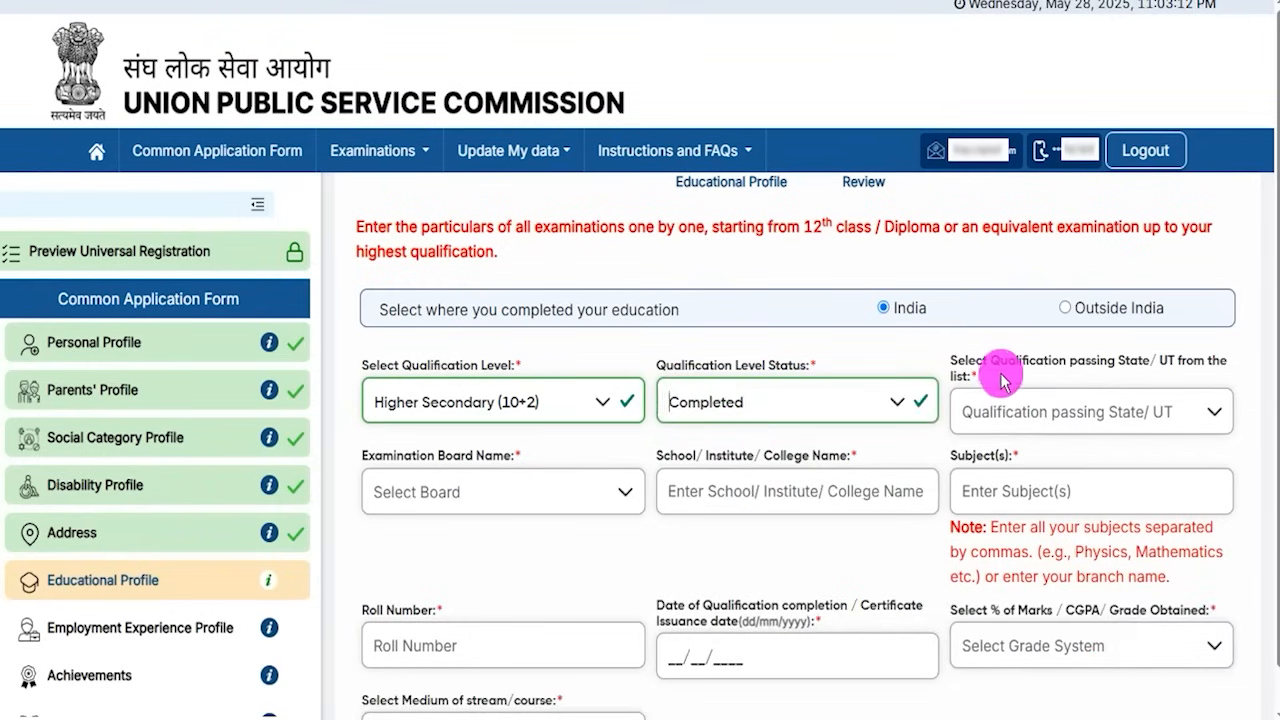
# Set the qualification passing State/UT to Uttar Pradesh
pyautogui.moveTo(990, 368); pyautogui.dragTo(1085, 413)
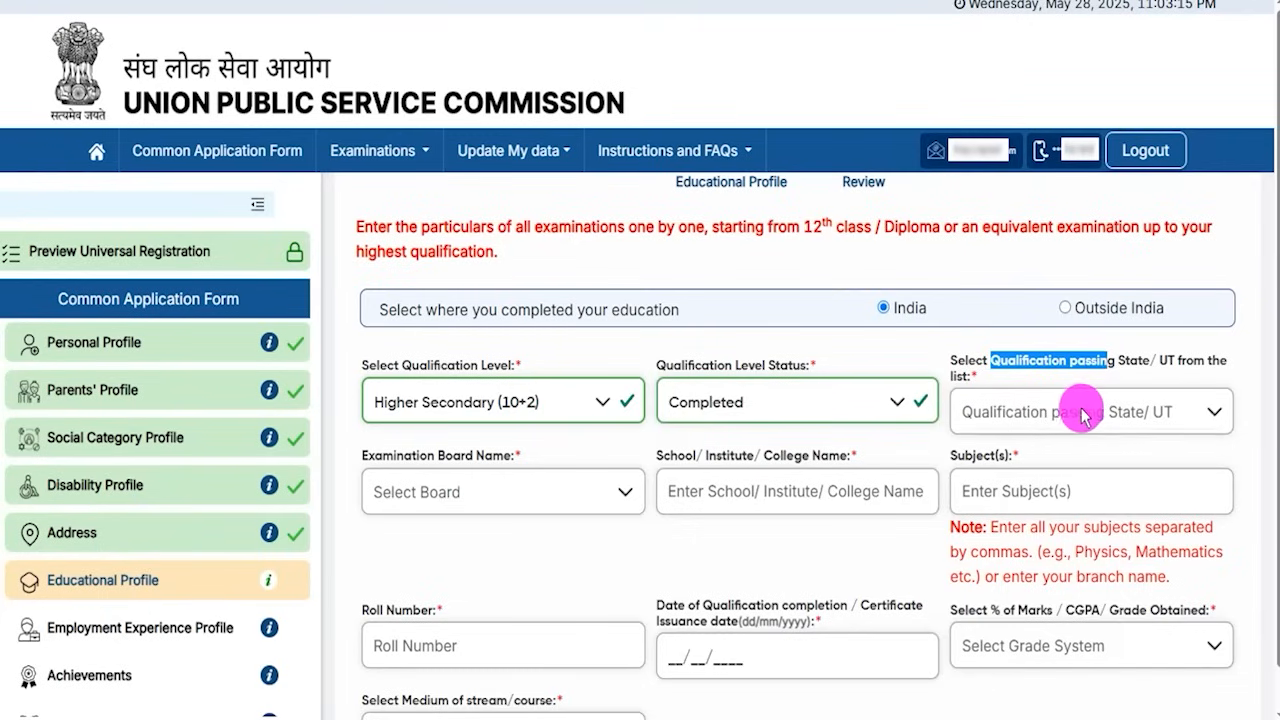
pyautogui.click(1082, 414)
pyautogui.scroll(-10, 980, 545)
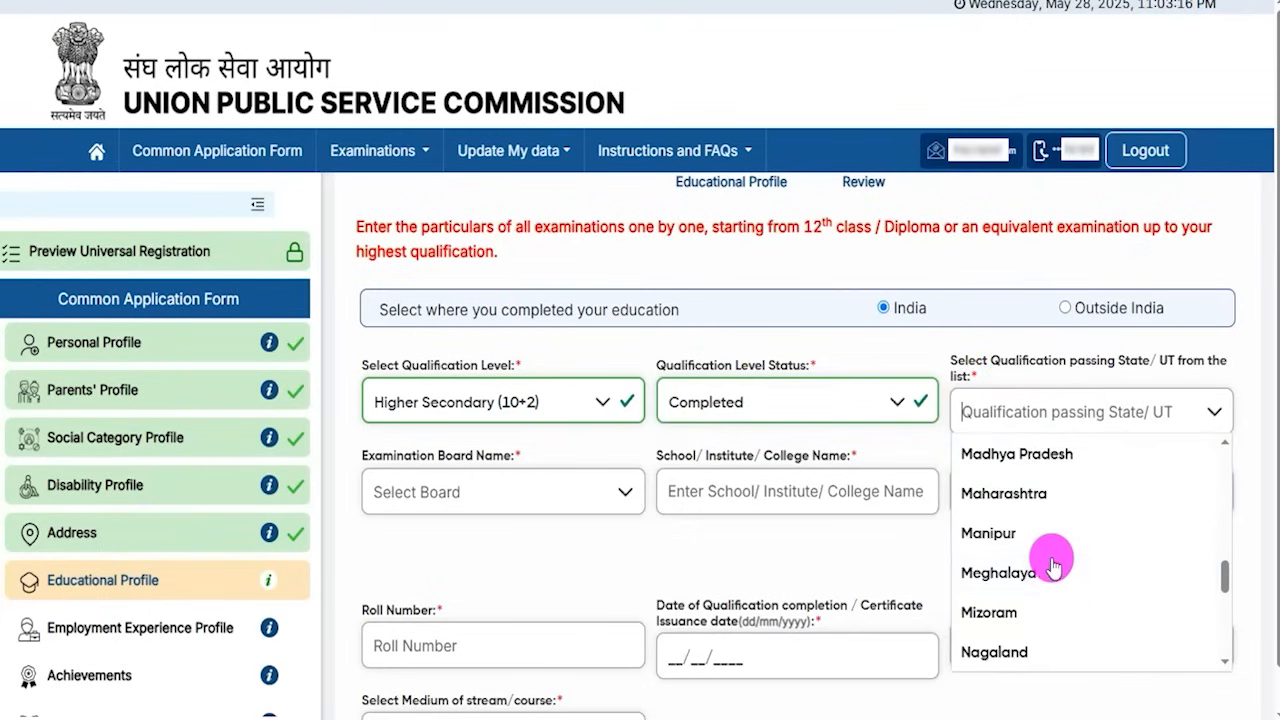
pyautogui.click(1020, 572)
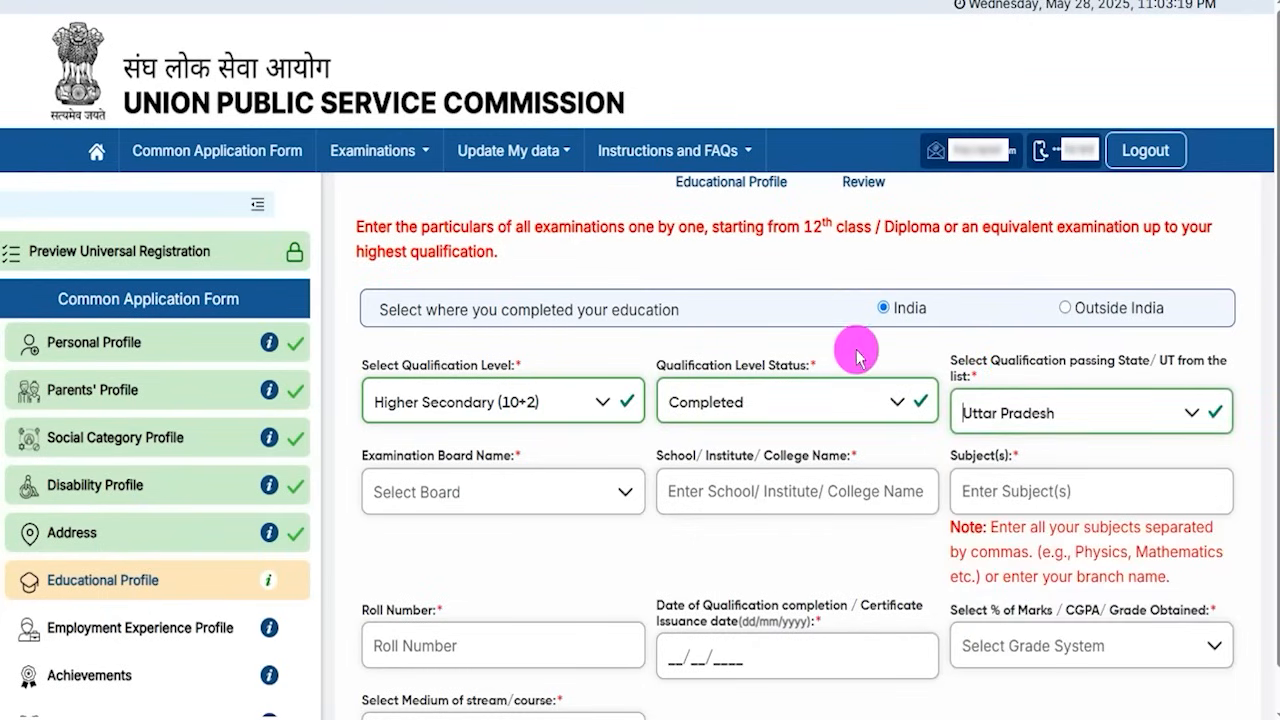
# Try to bring up the list of examination boards for the Higher Secondary qualification
pyautogui.moveTo(389, 451); pyautogui.dragTo(480, 474)
pyautogui.click(480, 489)
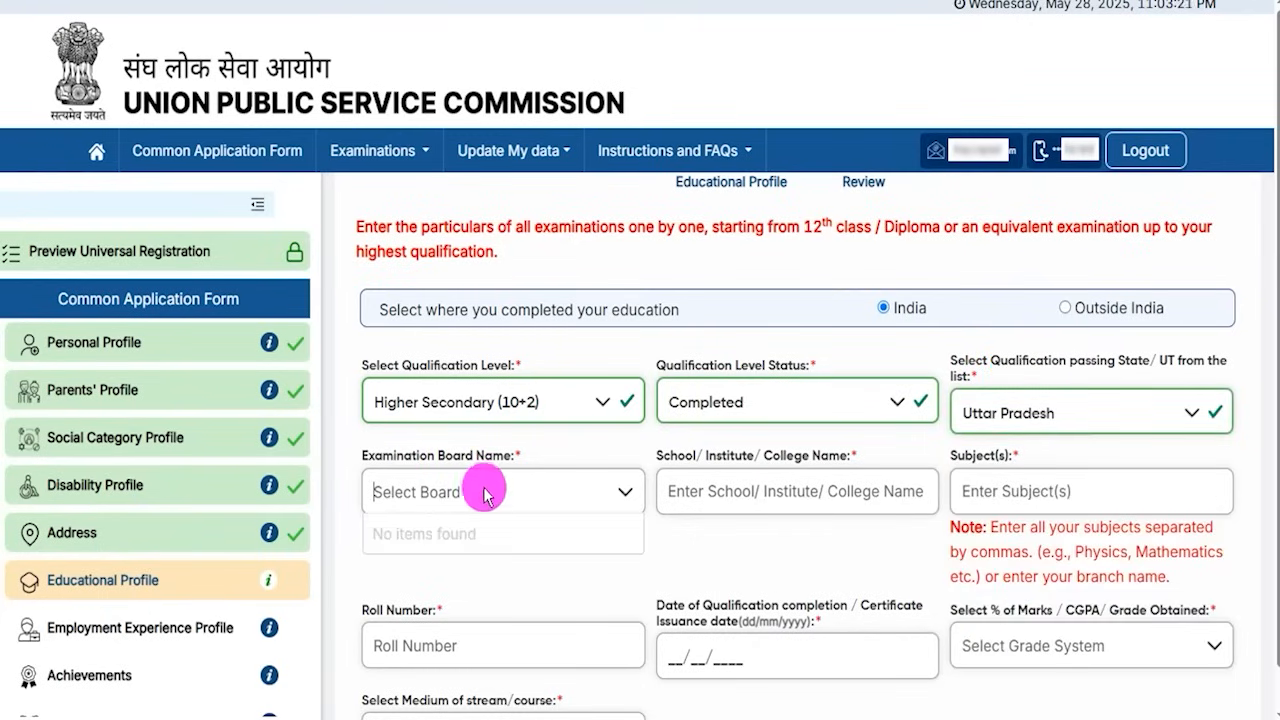
pyautogui.click(617, 495)
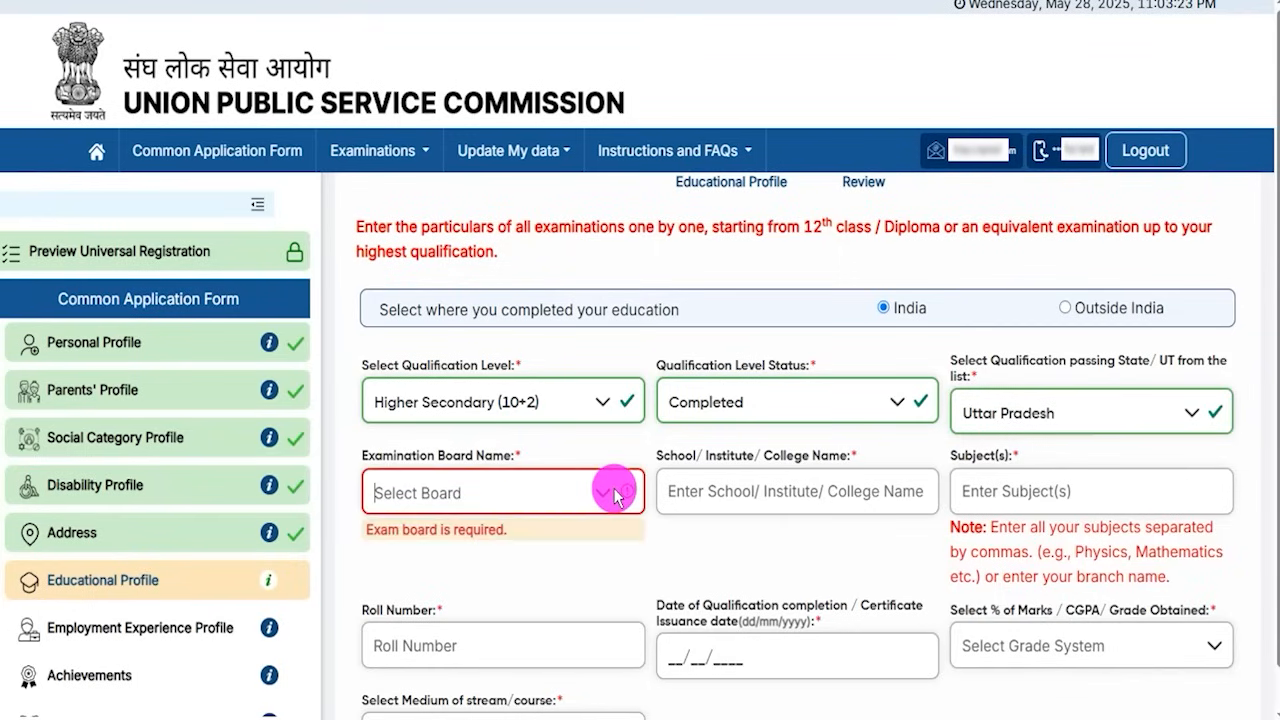
pyautogui.click(600, 496)
pyautogui.click(600, 494)
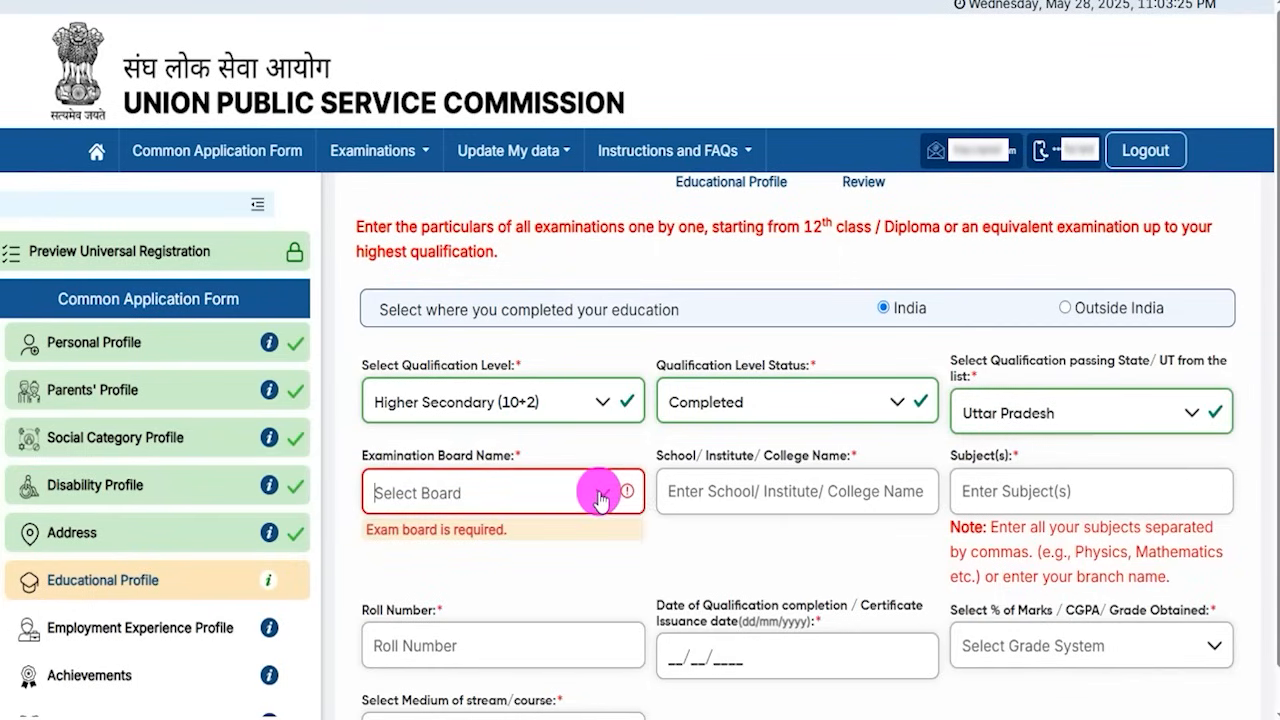
# Examine the school name, subjects, roll number and qualification completion date fields, including the note on separating subjects by commas
pyautogui.moveTo(677, 458); pyautogui.dragTo(750, 458)
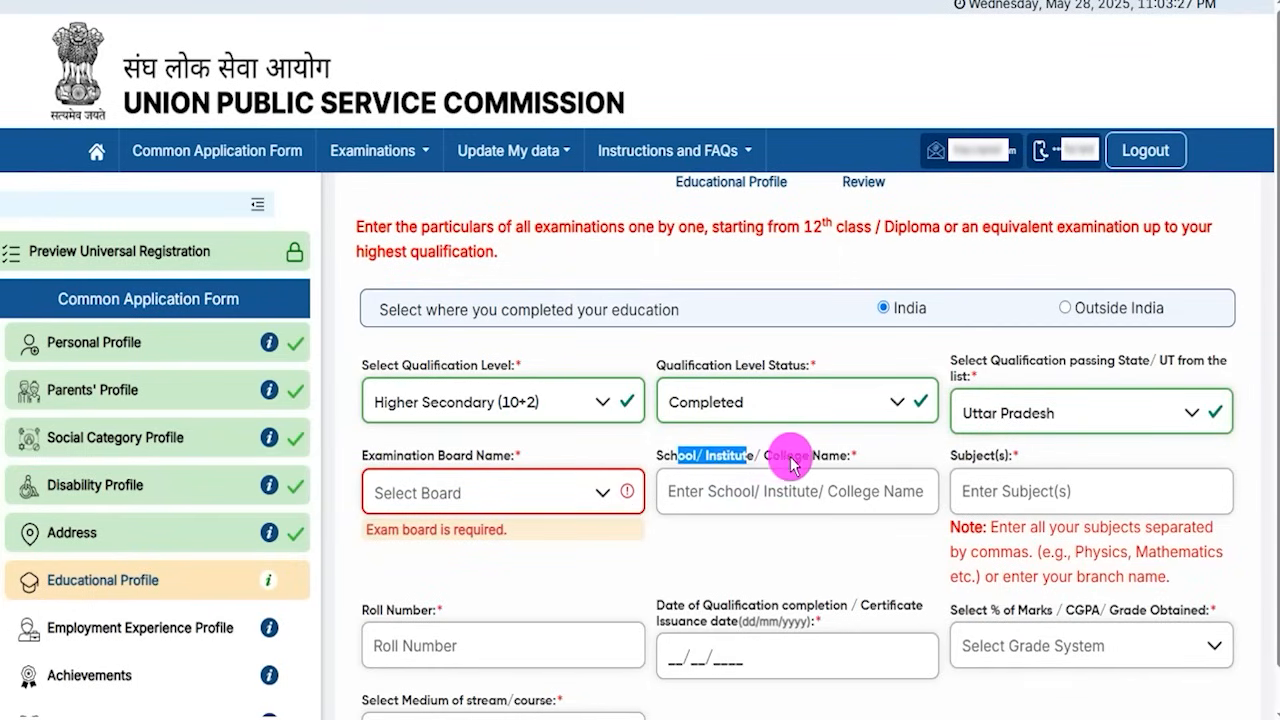
pyautogui.click(787, 491)
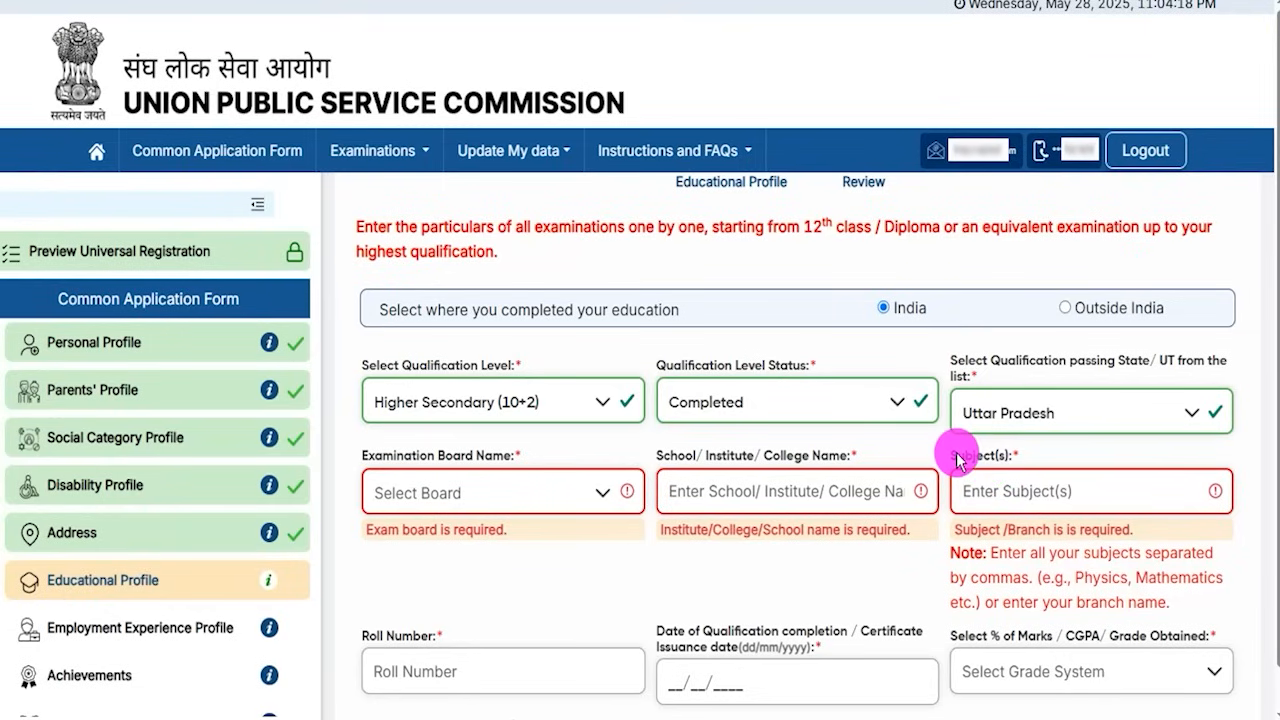
pyautogui.moveTo(957, 462); pyautogui.dragTo(980, 465)
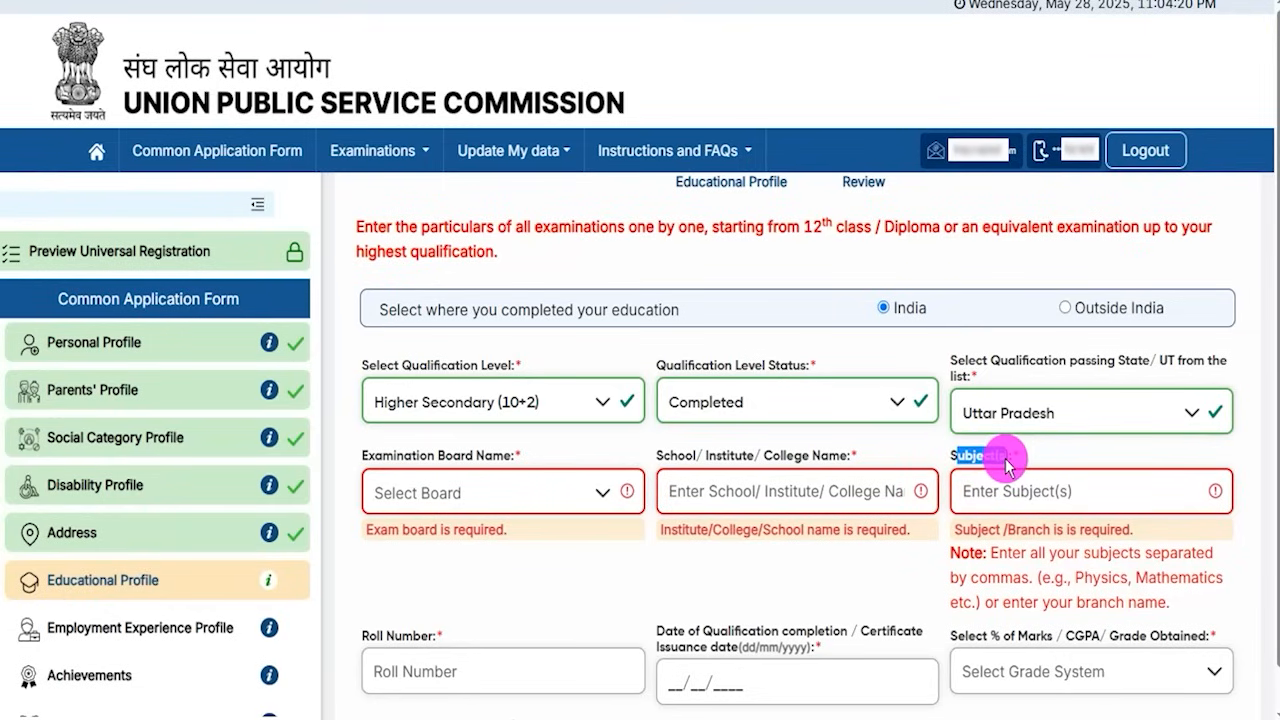
pyautogui.moveTo(1008, 468); pyautogui.dragTo(1005, 492)
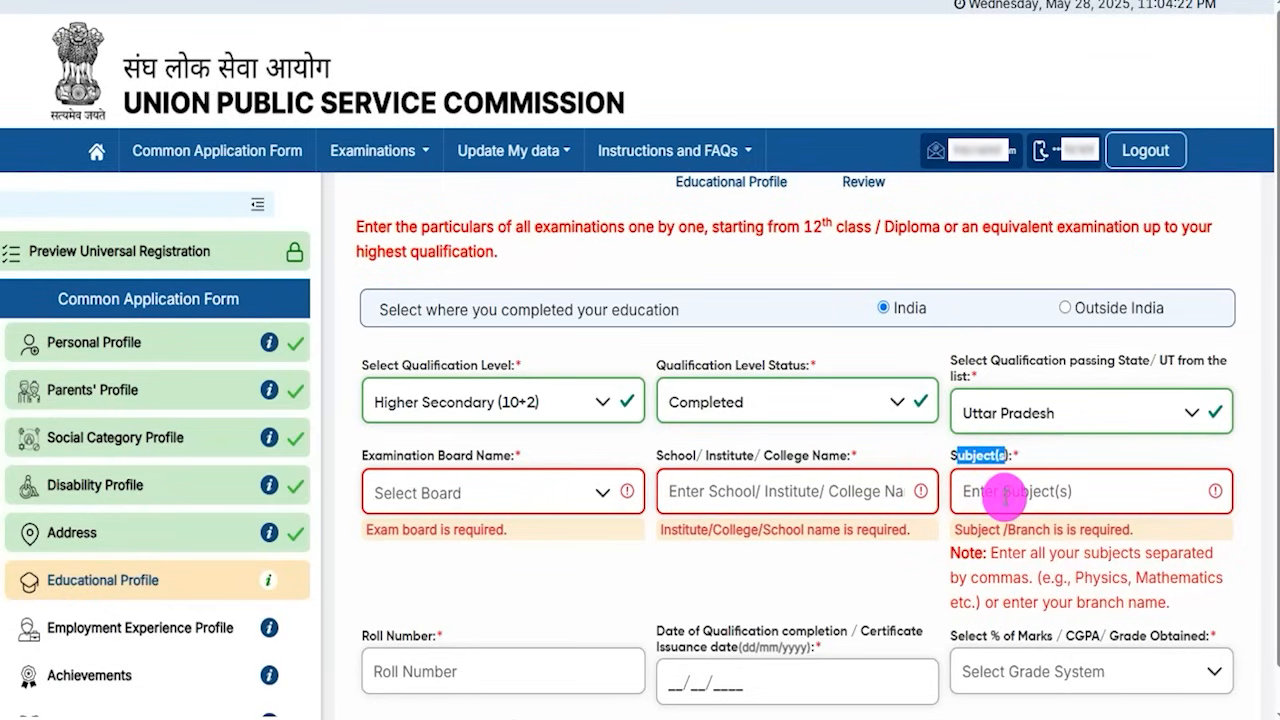
pyautogui.click(1006, 492)
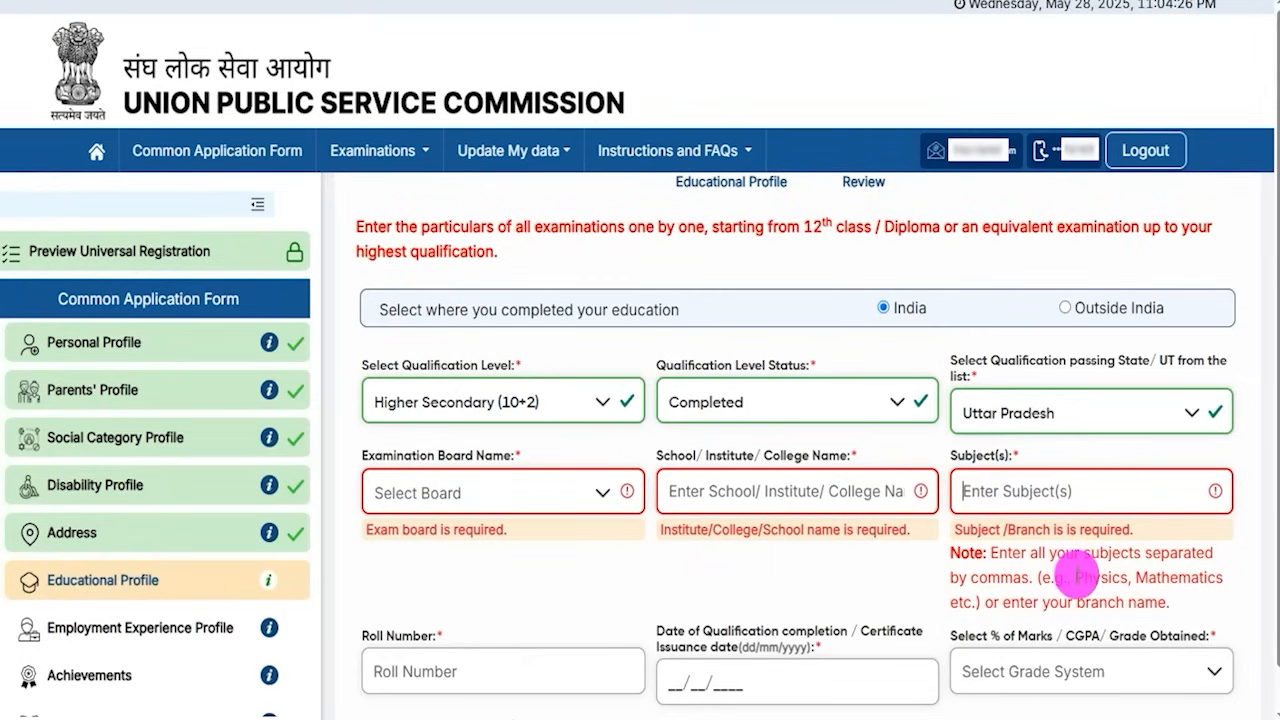
pyautogui.moveTo(1076, 578); pyautogui.dragTo(1193, 583)
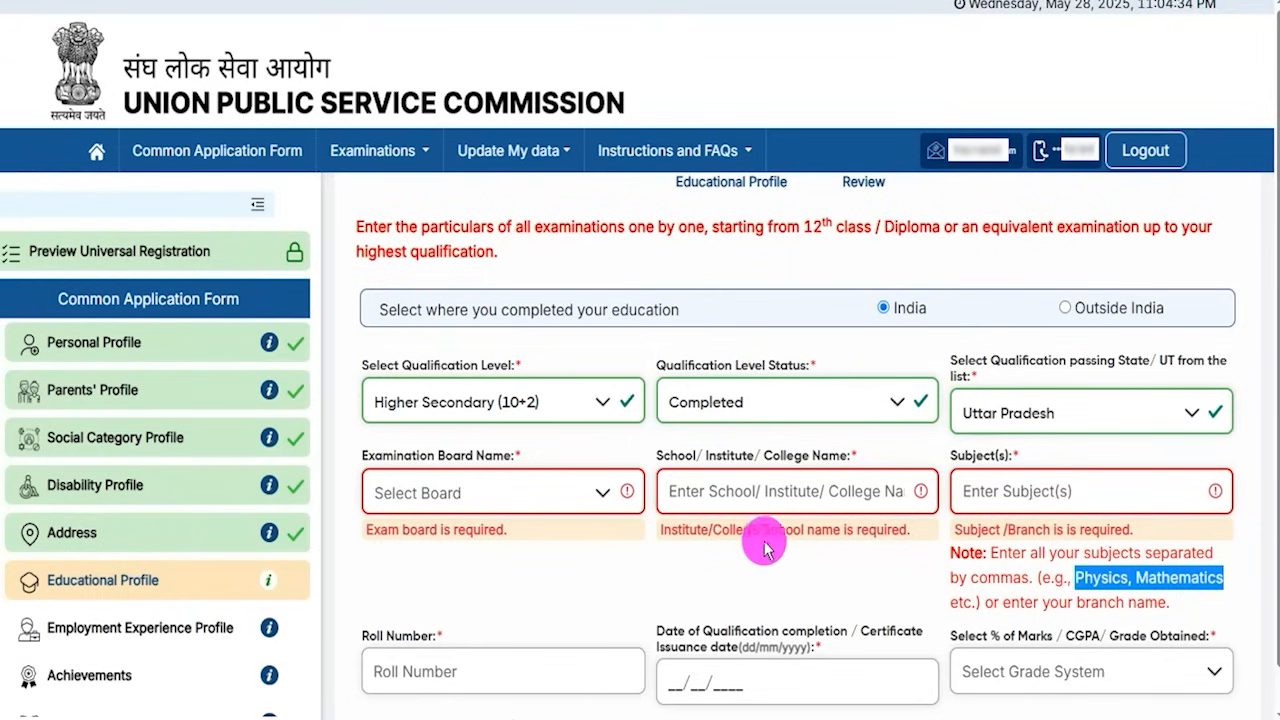
pyautogui.scroll(-3, 677, 557)
pyautogui.click(470, 416)
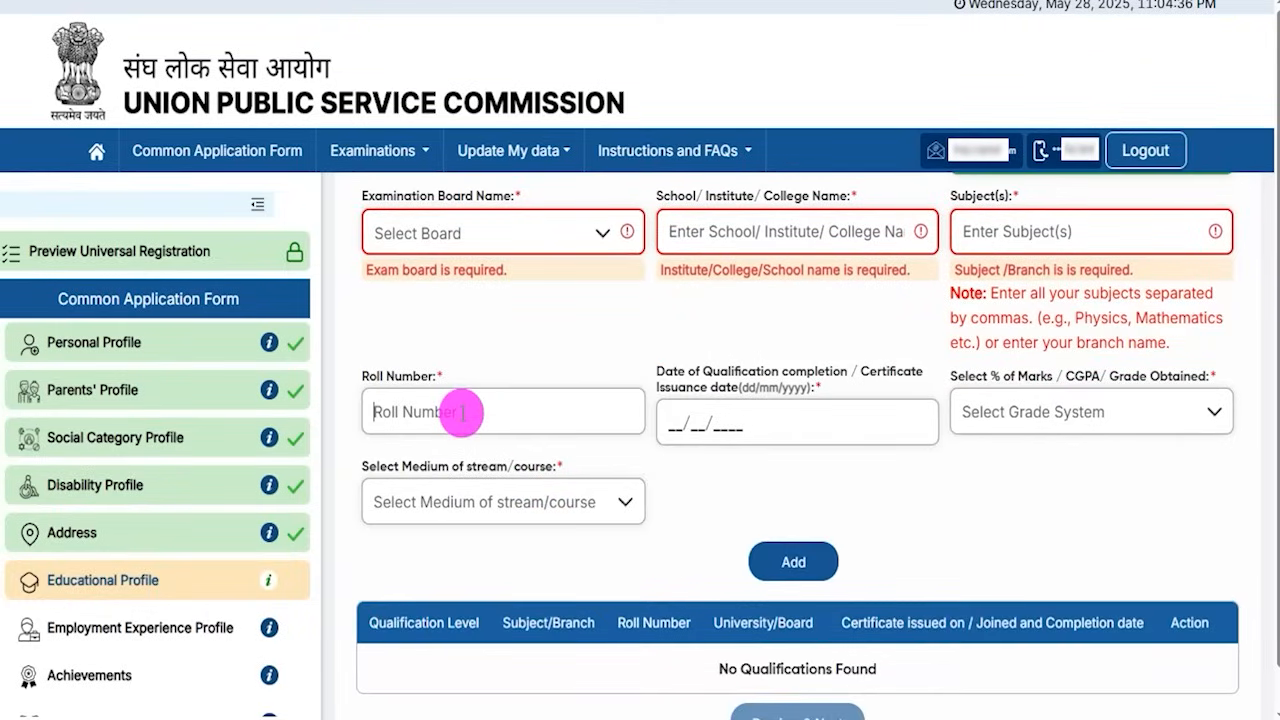
pyautogui.moveTo(677, 371); pyautogui.dragTo(838, 379)
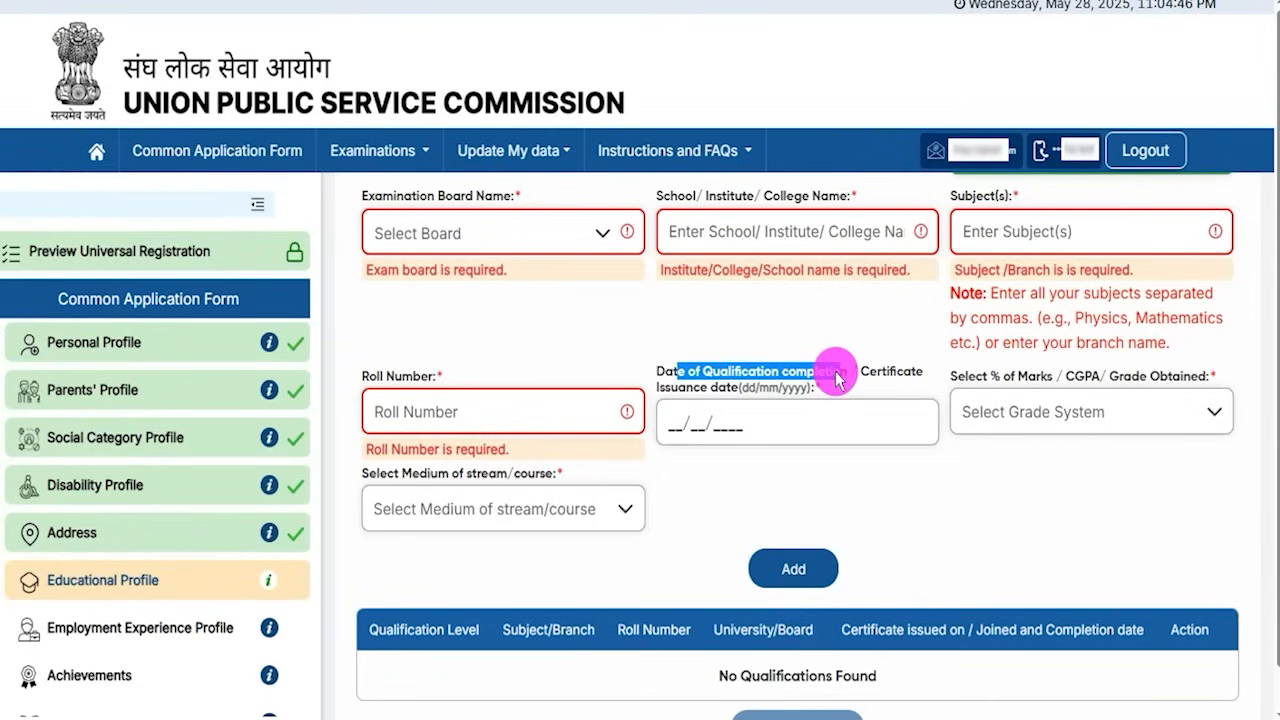
pyautogui.moveTo(861, 375); pyautogui.dragTo(890, 374)
pyautogui.moveTo(672, 372); pyautogui.dragTo(699, 377)
pyautogui.click(683, 425)
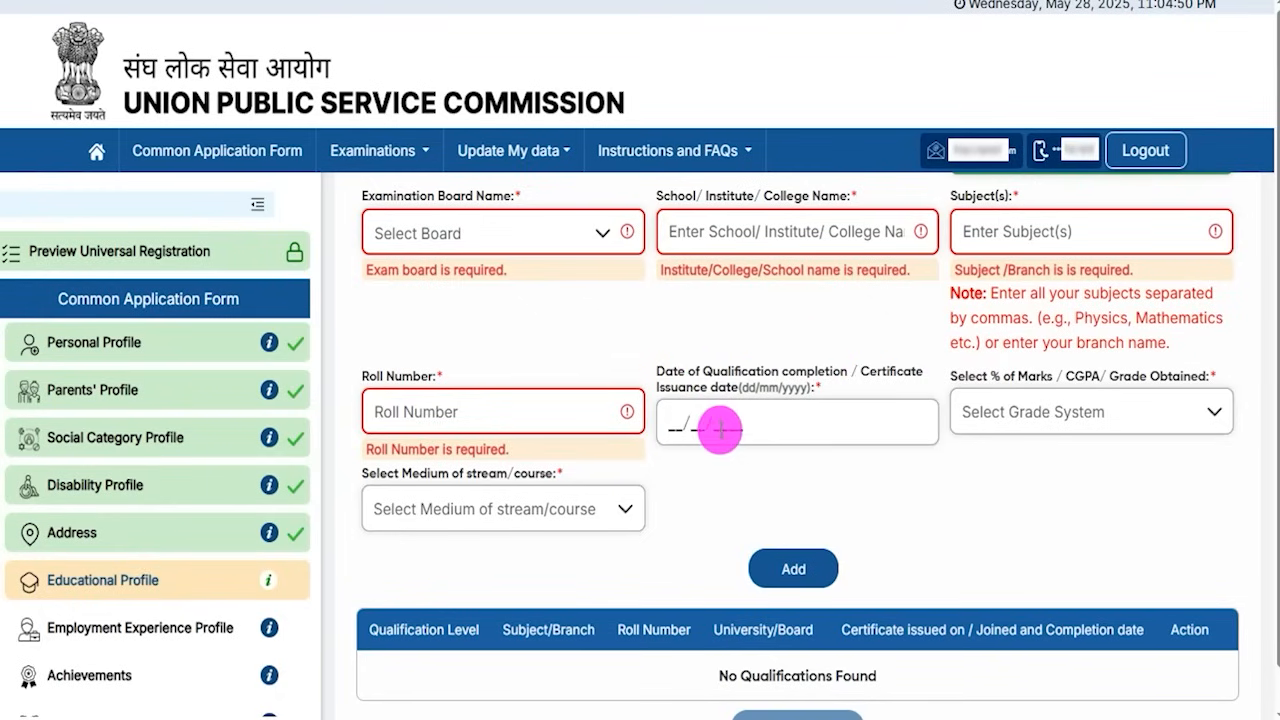
# Set the grade system to Percentage(%) Marks and enter 90.00 as the percentage obtained
pyautogui.moveTo(966, 376); pyautogui.dragTo(1102, 383)
pyautogui.click(1088, 414)
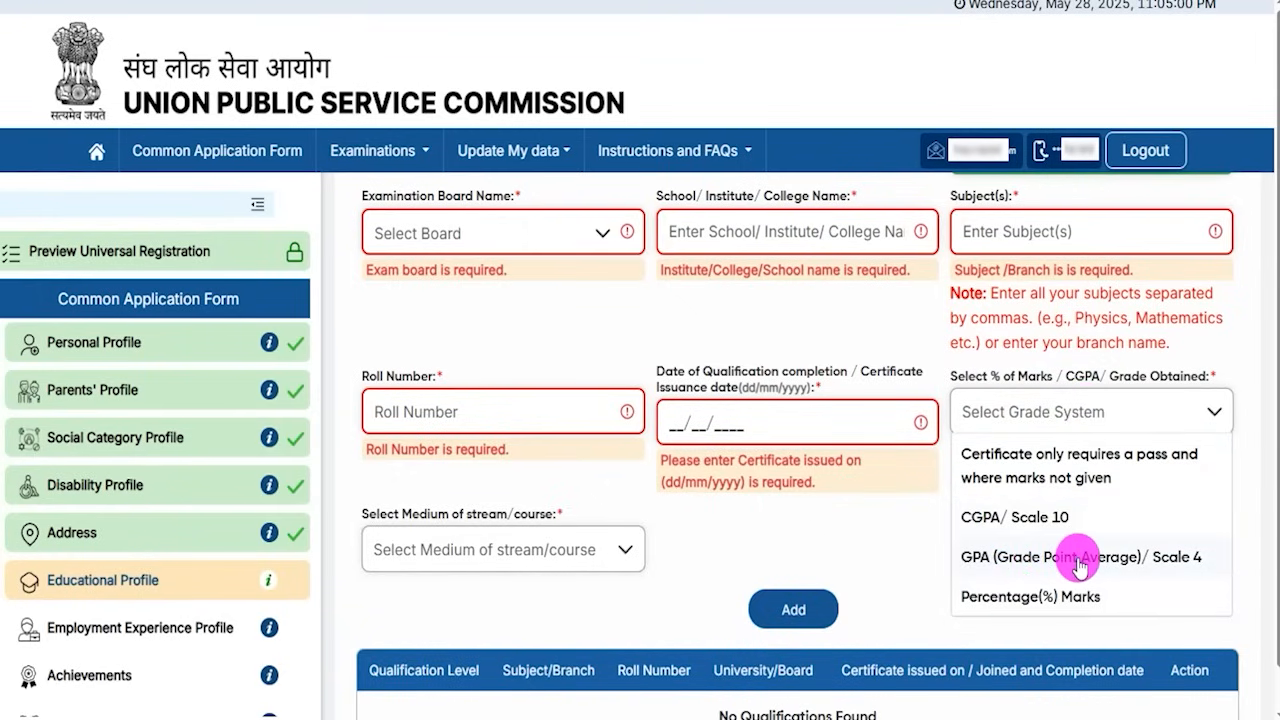
pyautogui.click(1026, 595)
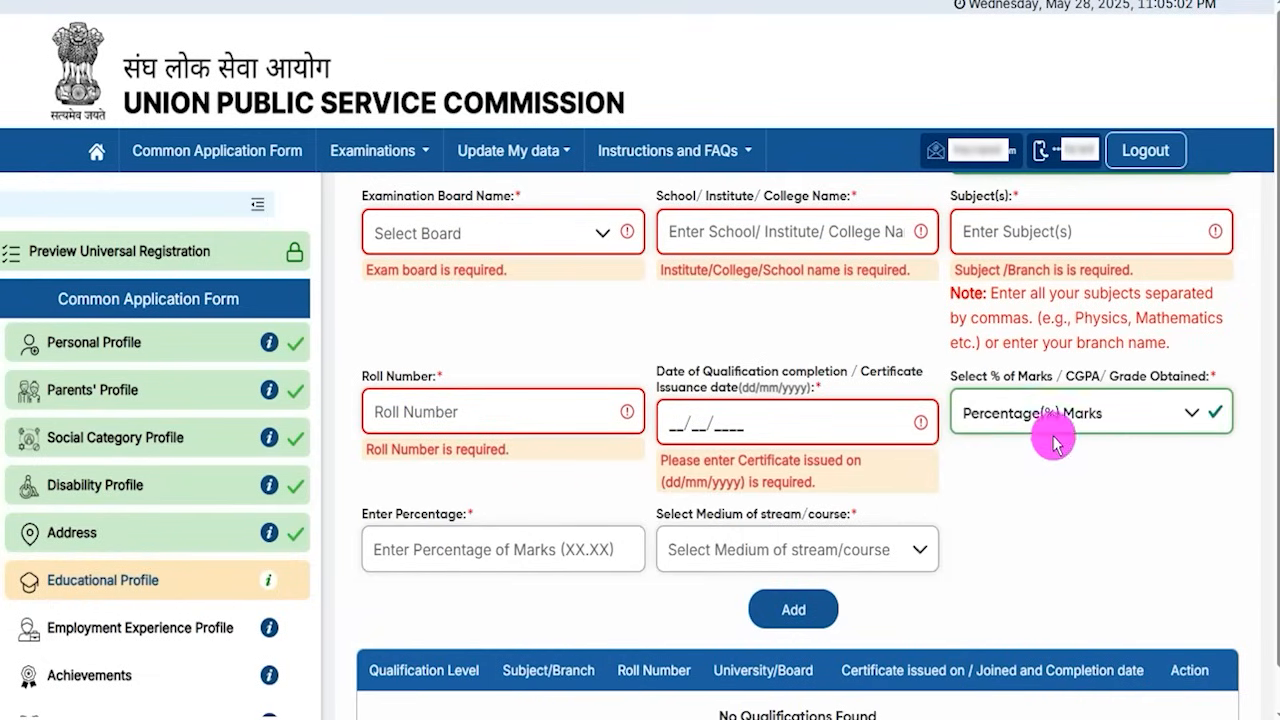
pyautogui.click(453, 543)
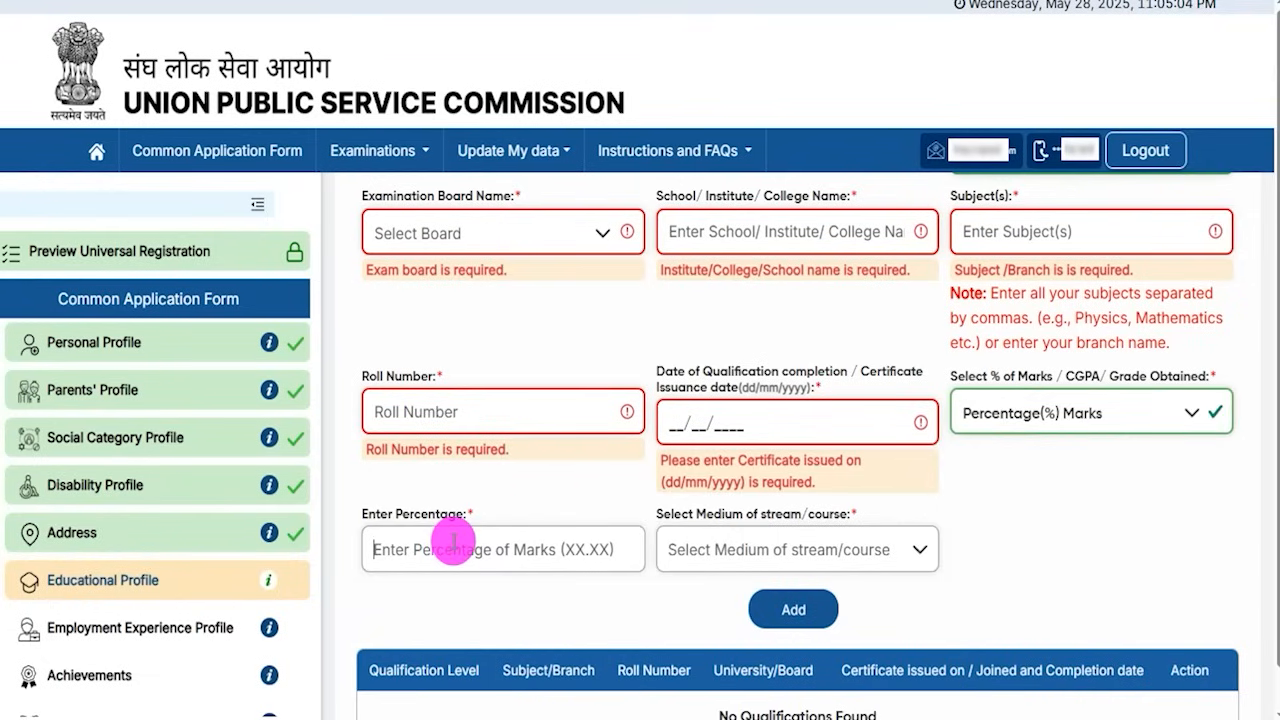
pyautogui.write('90')
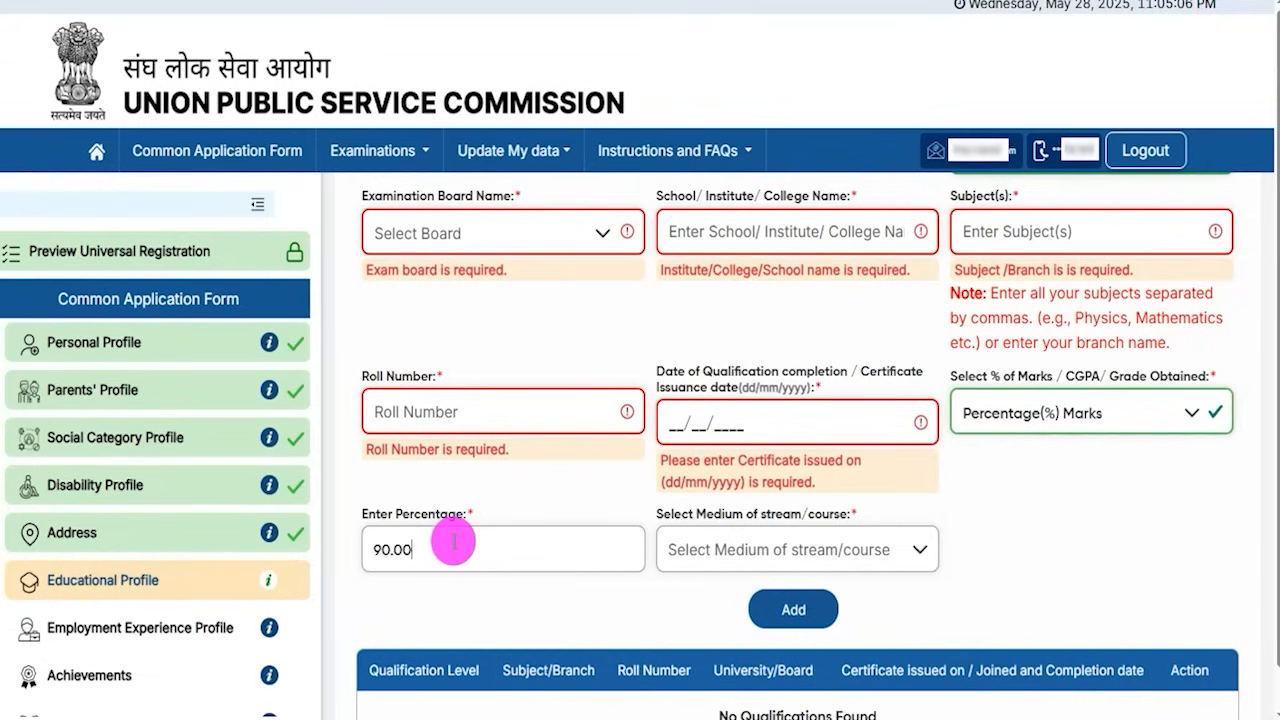
# Set the medium of stream/course to English for the Higher Secondary qualification
pyautogui.click(743, 556)
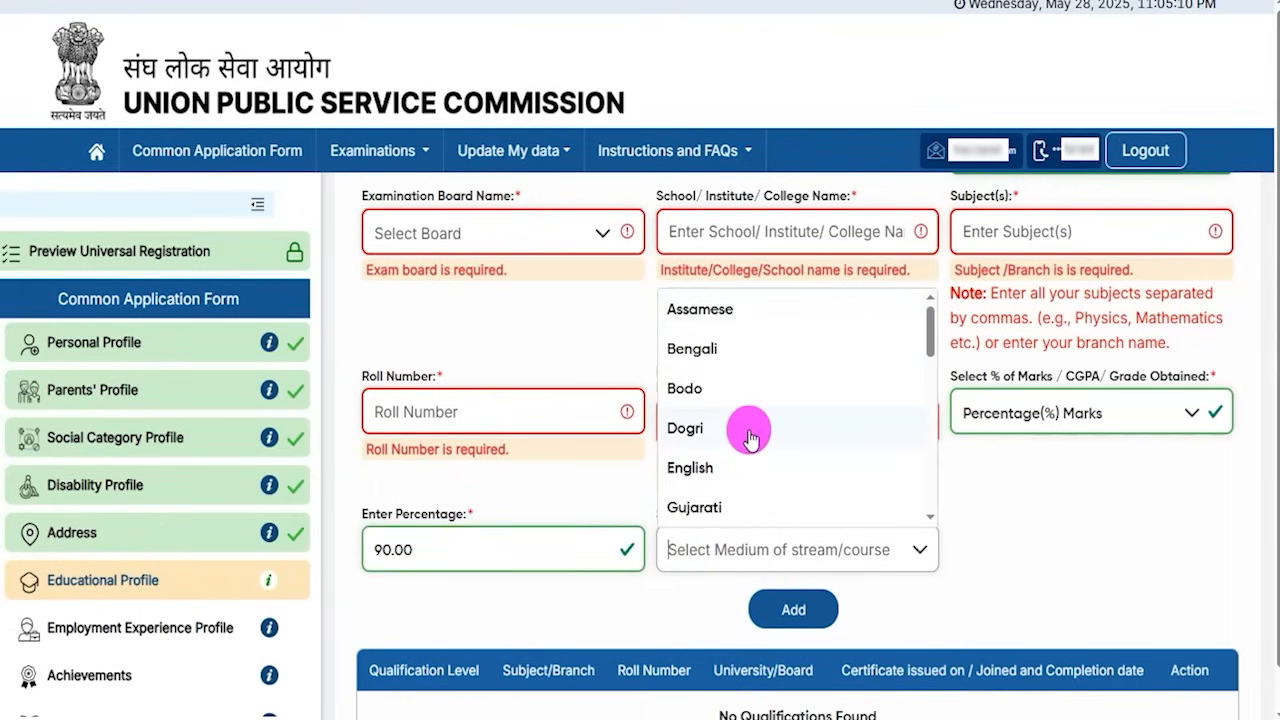
pyautogui.click(703, 471)
pyautogui.scroll(-1, 995, 575)
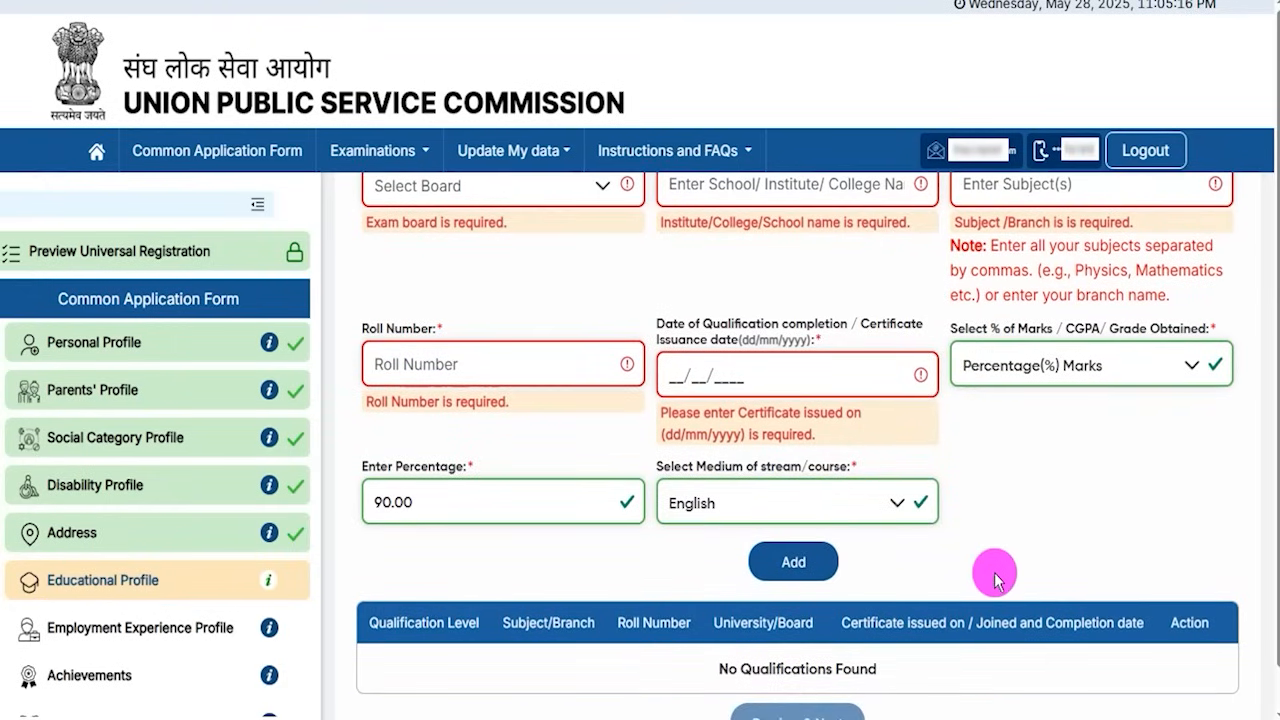
pyautogui.scroll(-1, 1240, 651)
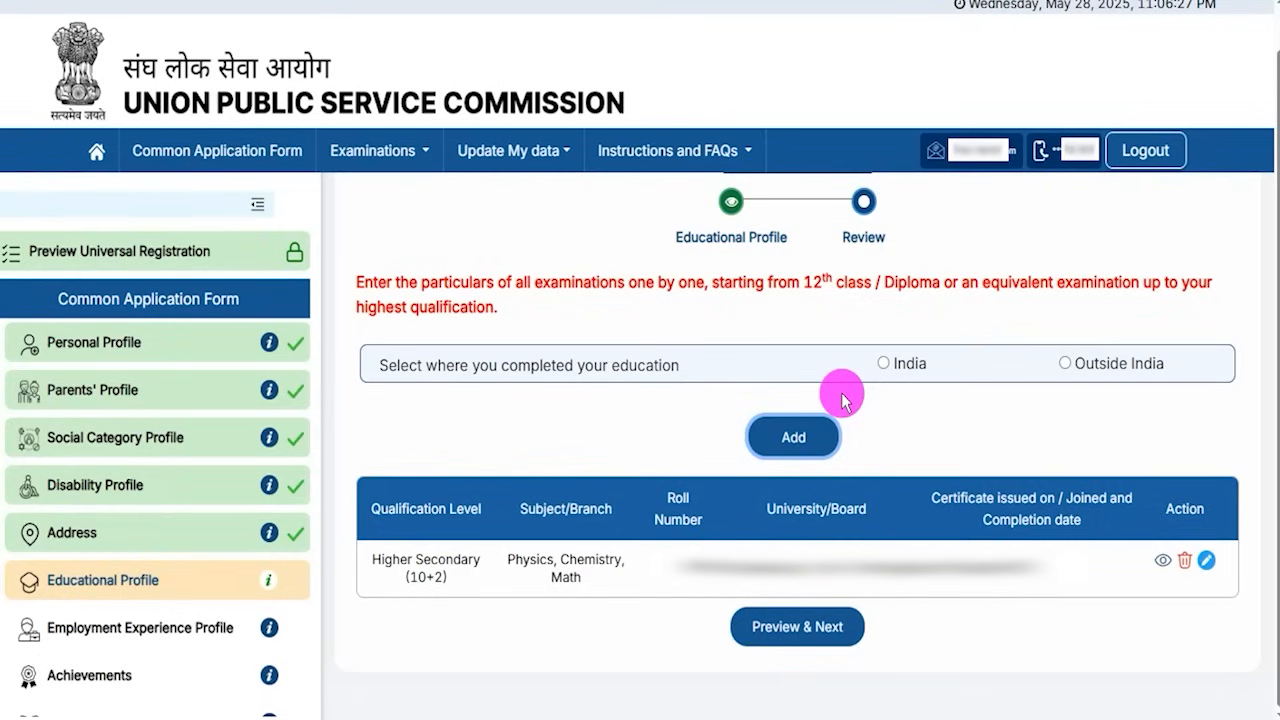
# Start another qualification entry for education completed in India, with Graduate as the qualification level
pyautogui.moveTo(392, 559); pyautogui.dragTo(460, 560)
pyautogui.click(818, 568)
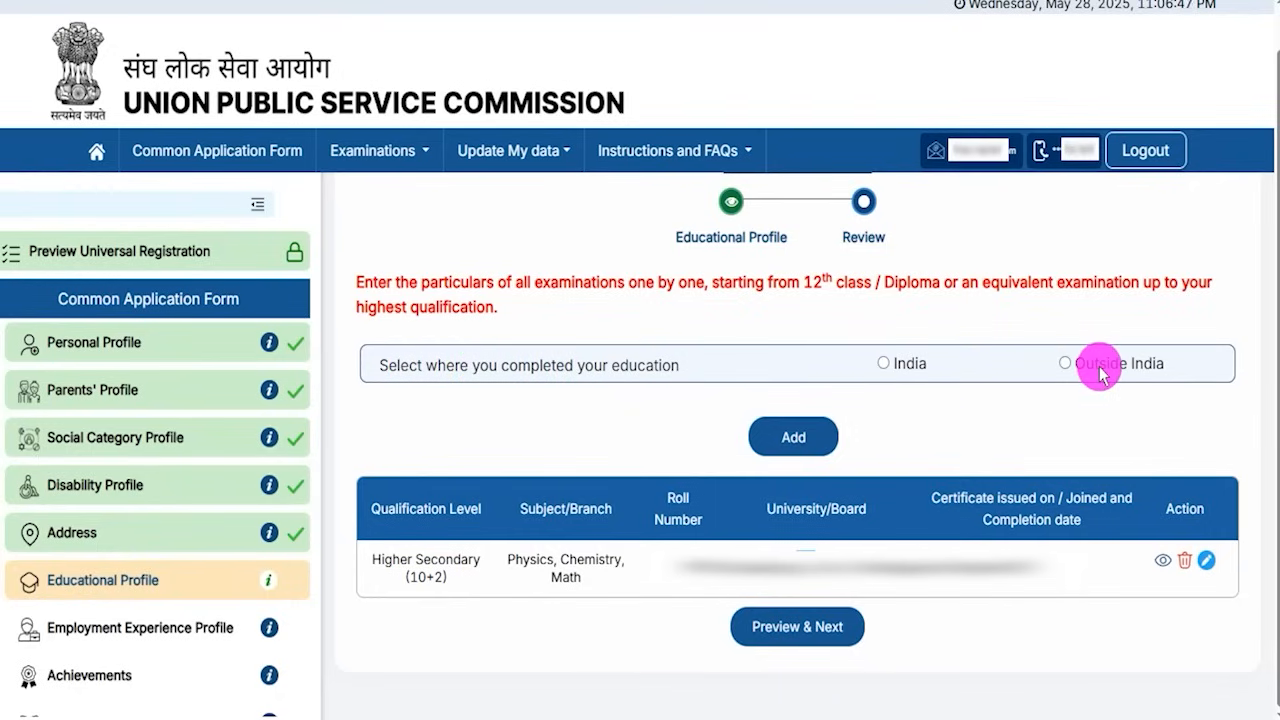
pyautogui.click(883, 365)
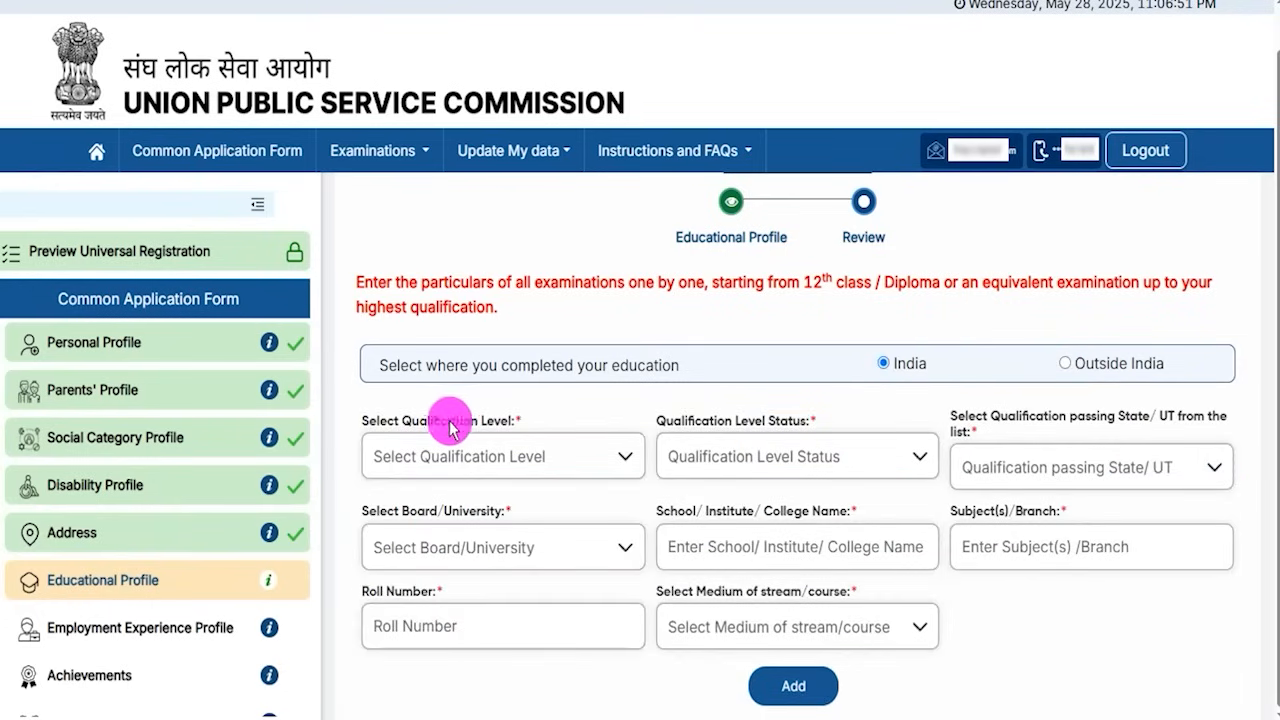
pyautogui.click(497, 455)
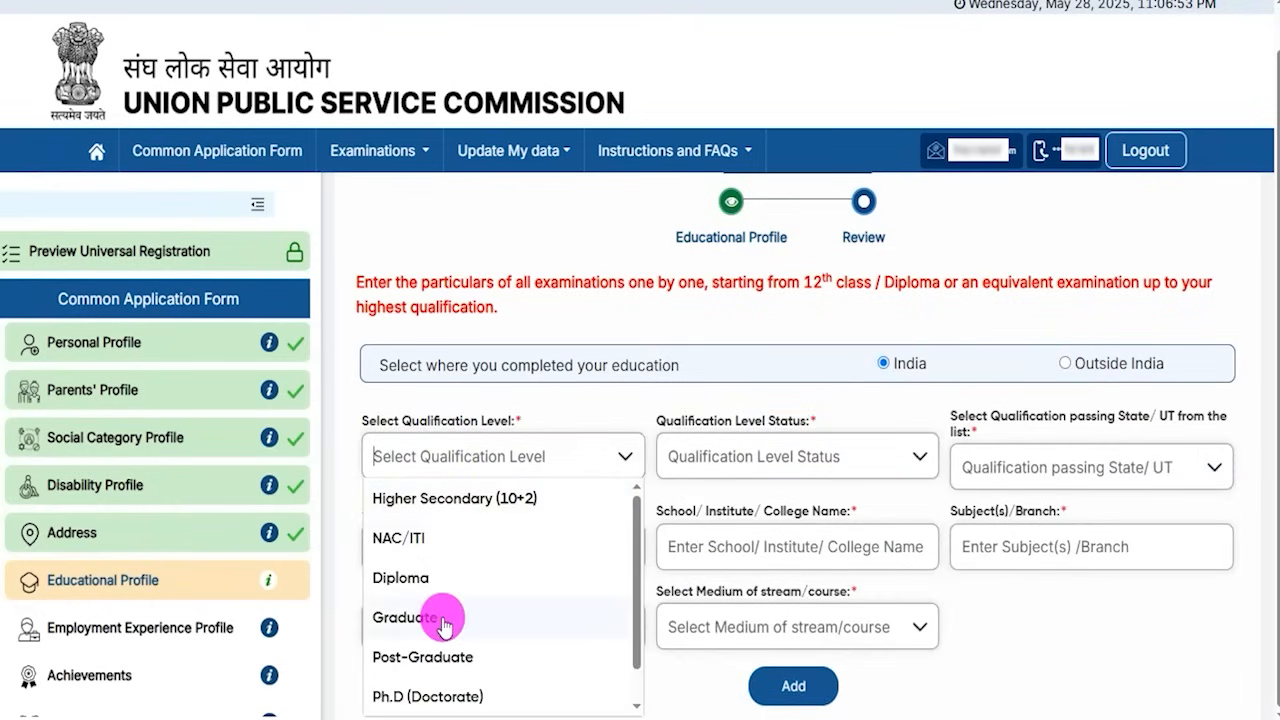
pyautogui.click(412, 617)
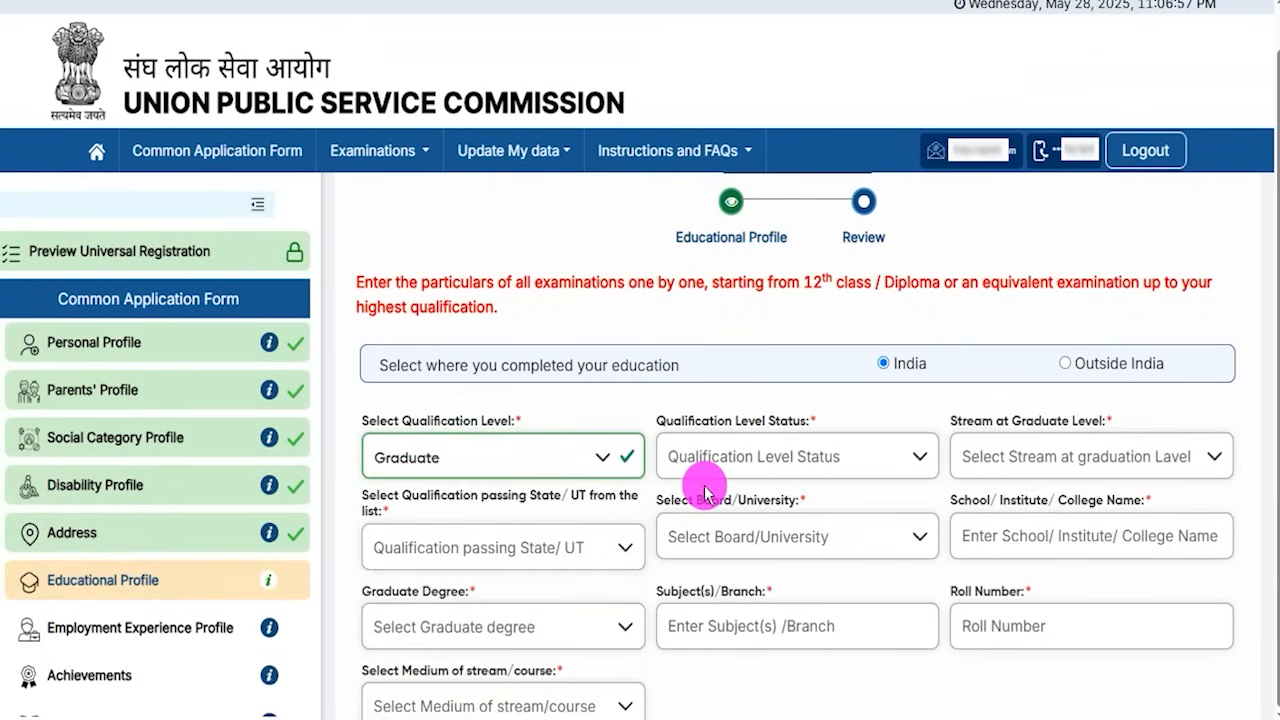
# Set the graduate qualification's status to Completed and its stream to Medical
pyautogui.click(752, 456)
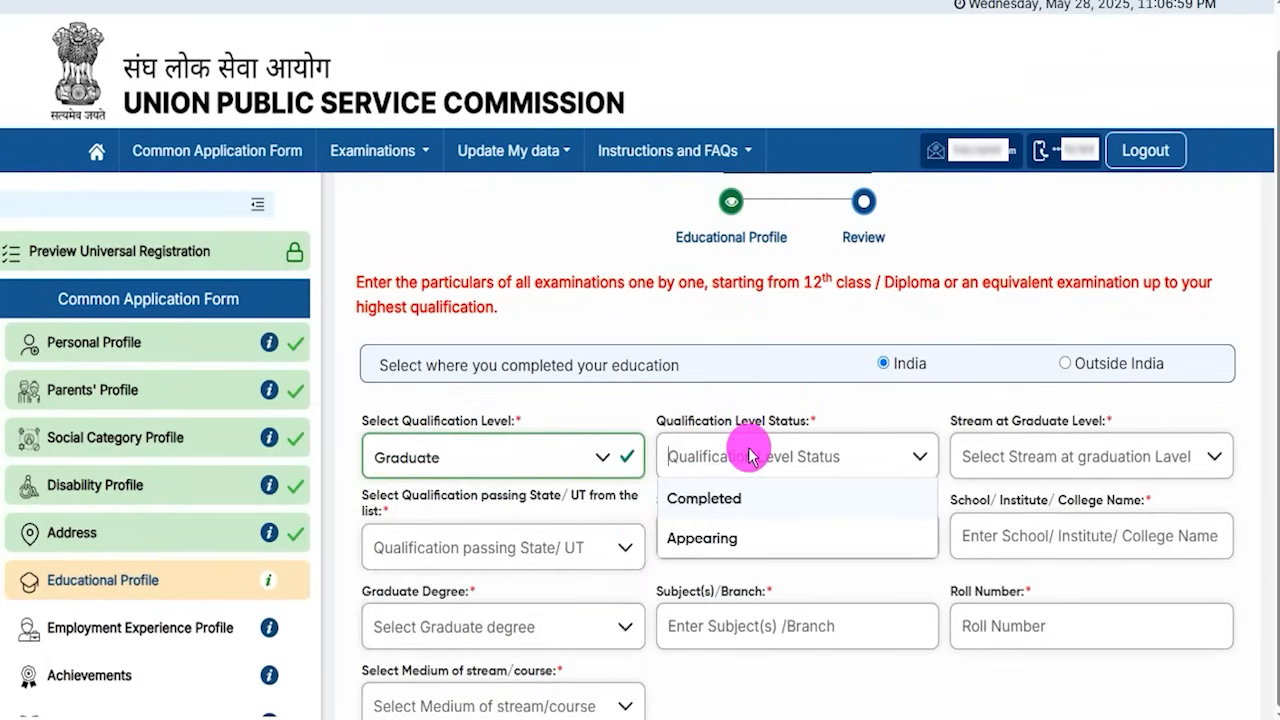
pyautogui.click(731, 503)
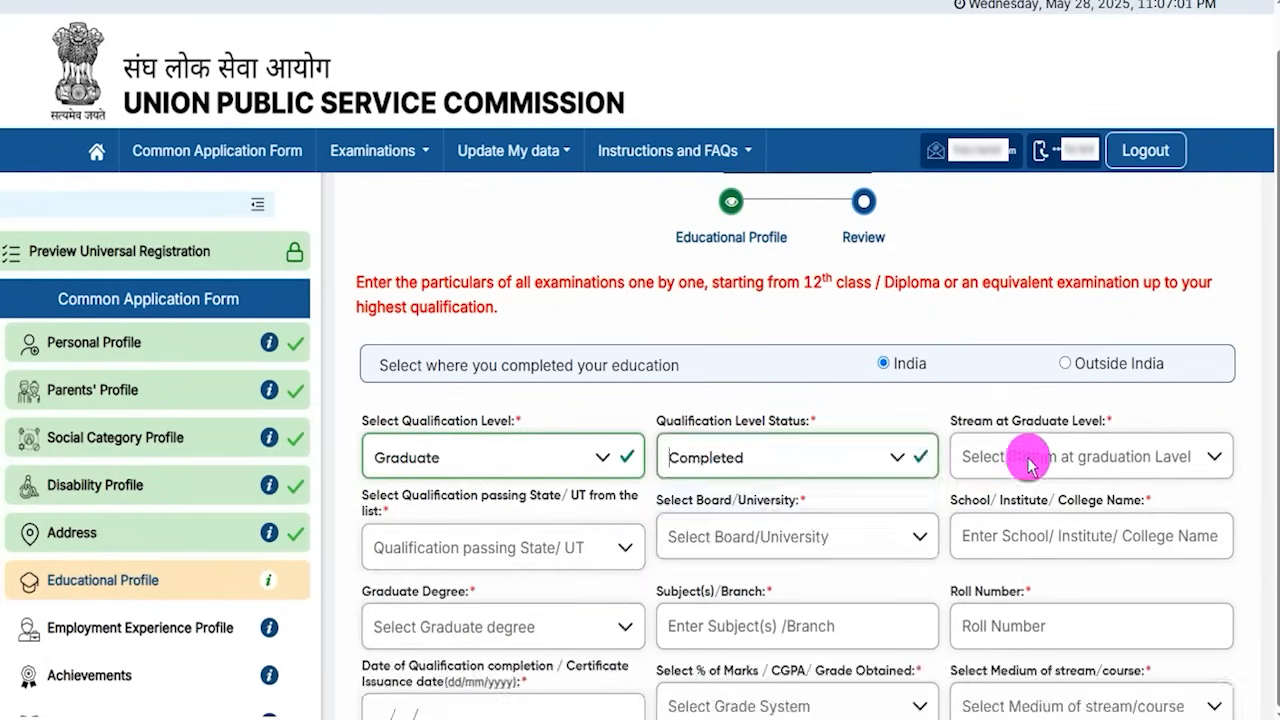
pyautogui.click(1058, 470)
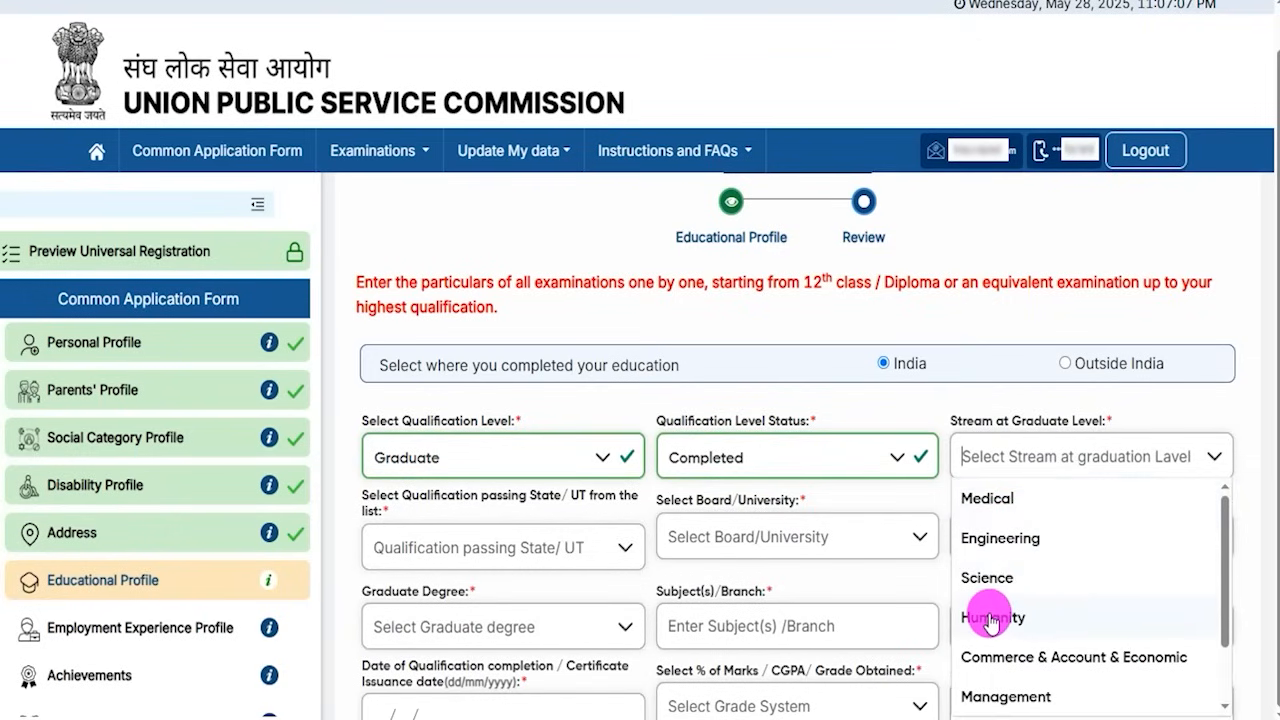
pyautogui.click(985, 498)
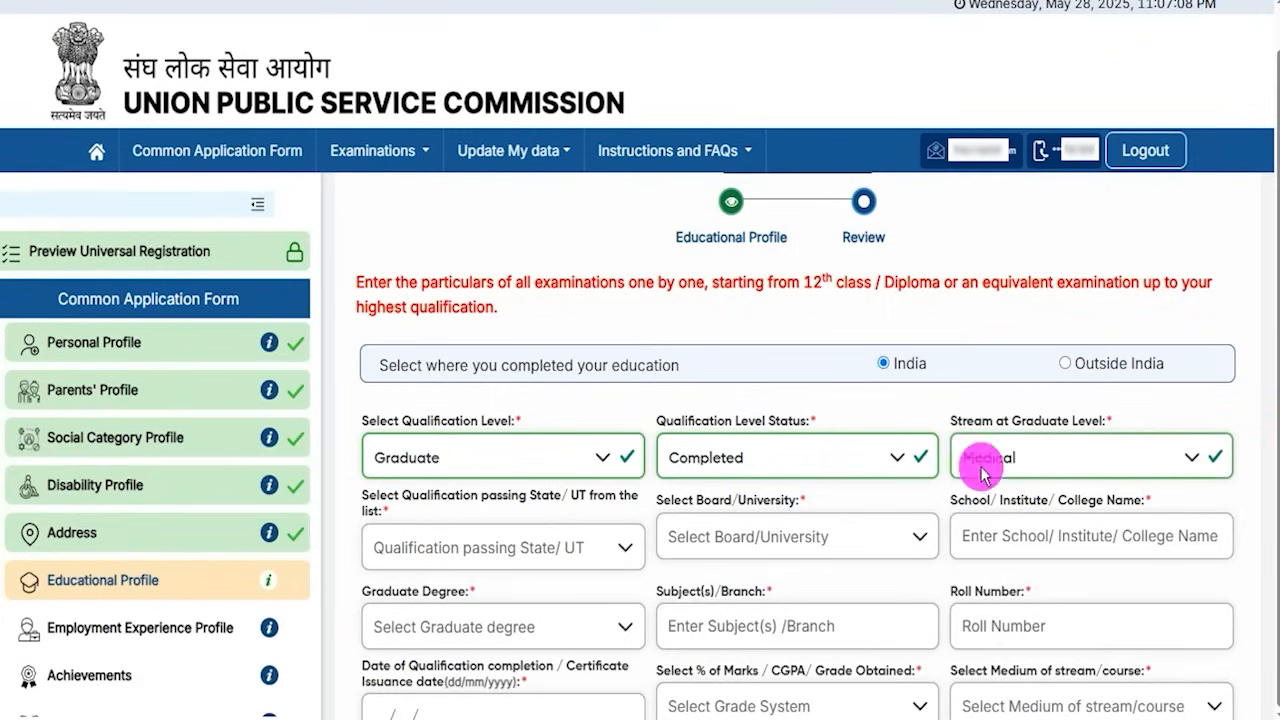
# Look over the passing state, university and college name options, and set the graduate degree to B.A
pyautogui.click(528, 556)
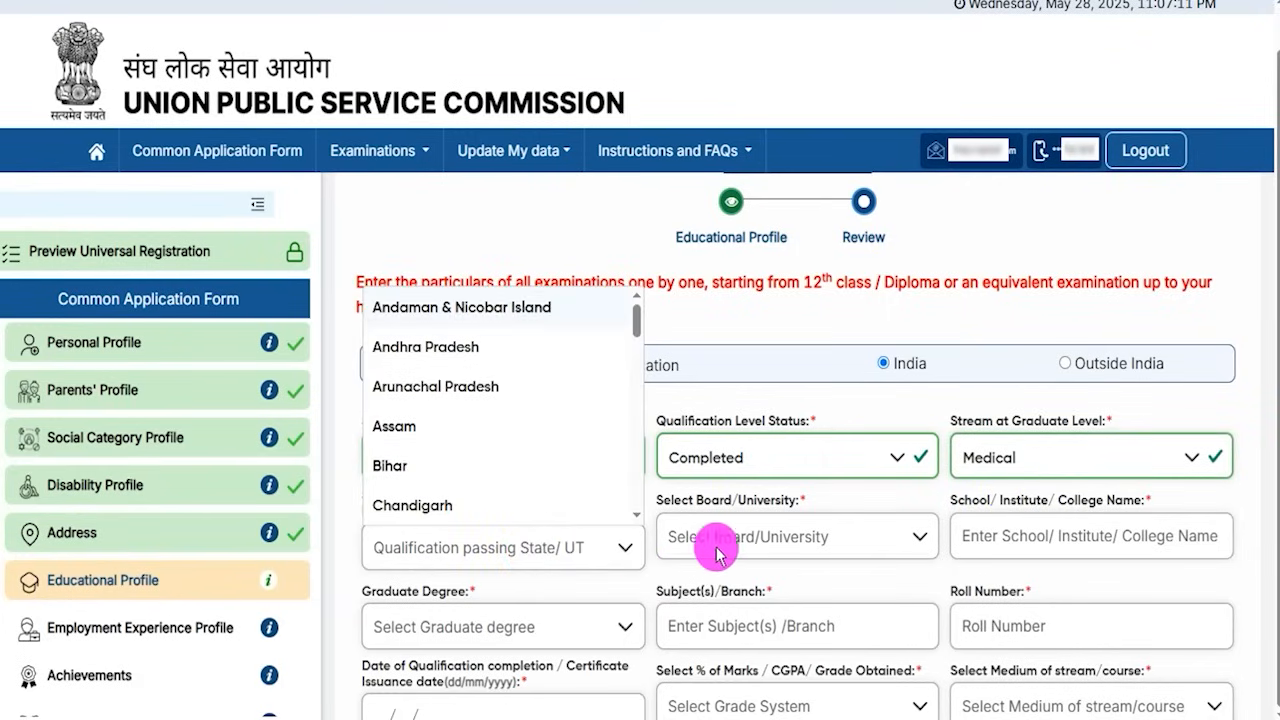
pyautogui.click(792, 545)
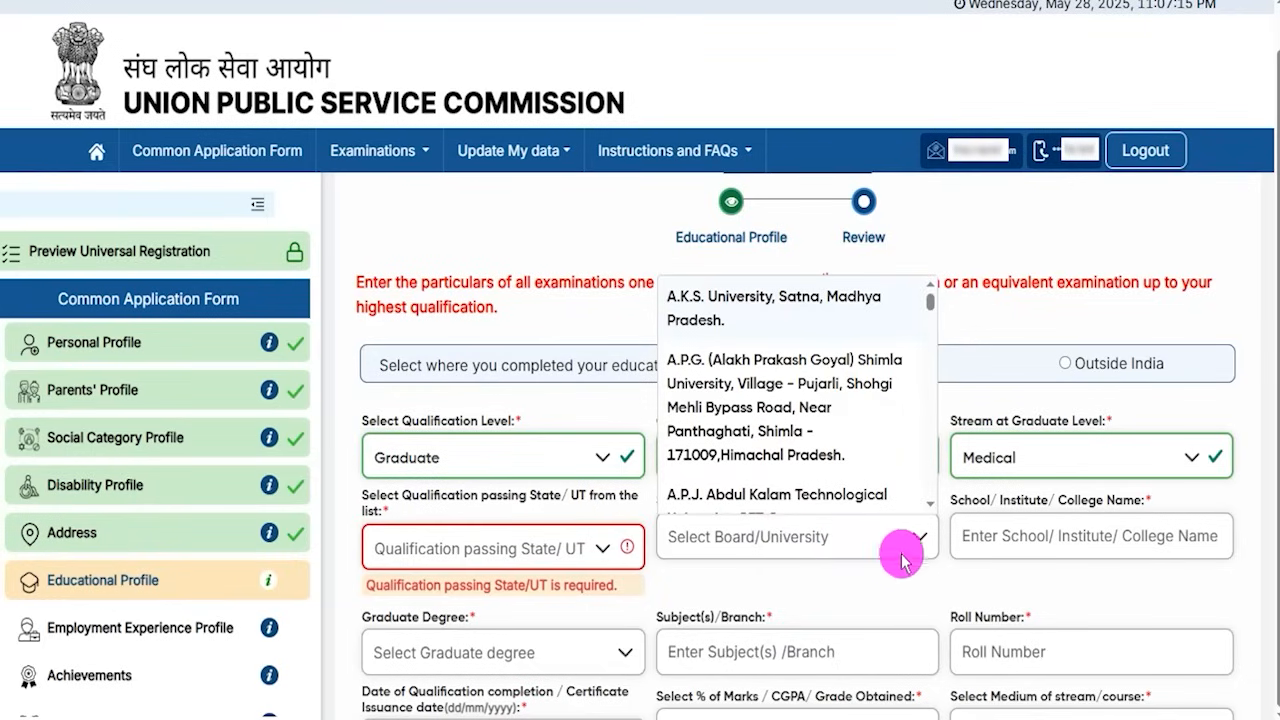
pyautogui.click(1012, 540)
pyautogui.scroll(-2, 1010, 515)
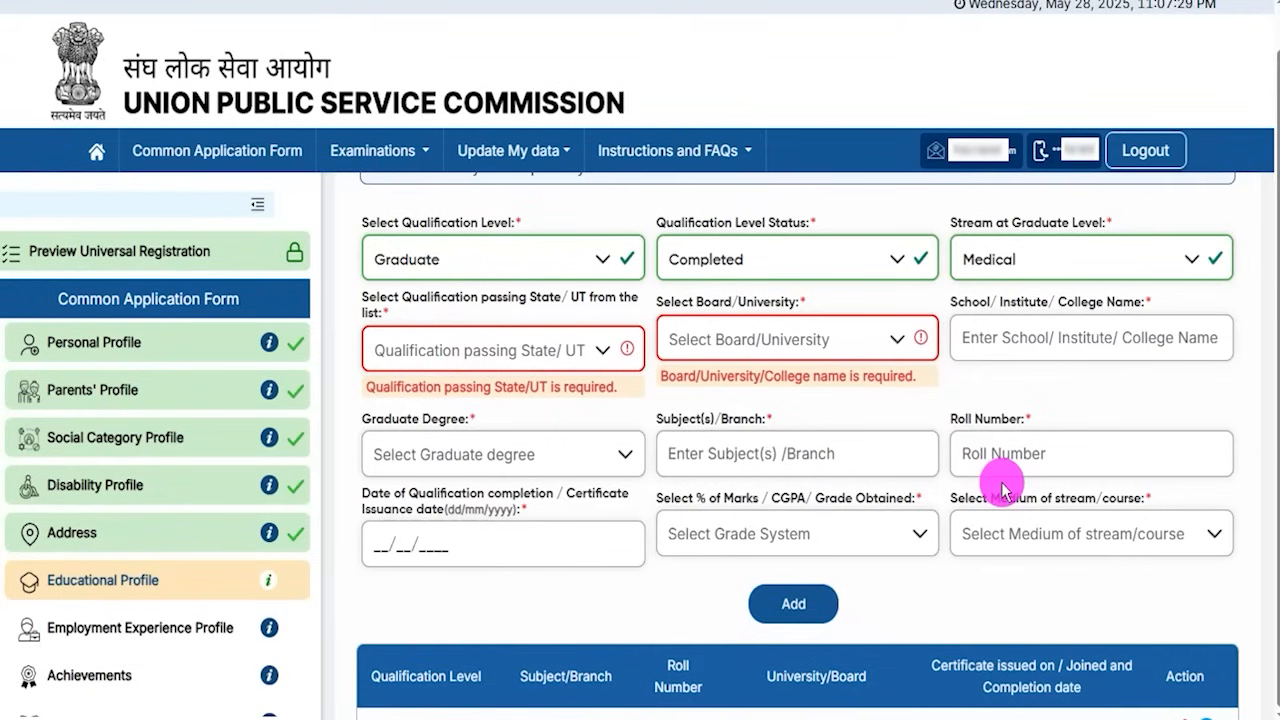
pyautogui.click(428, 455)
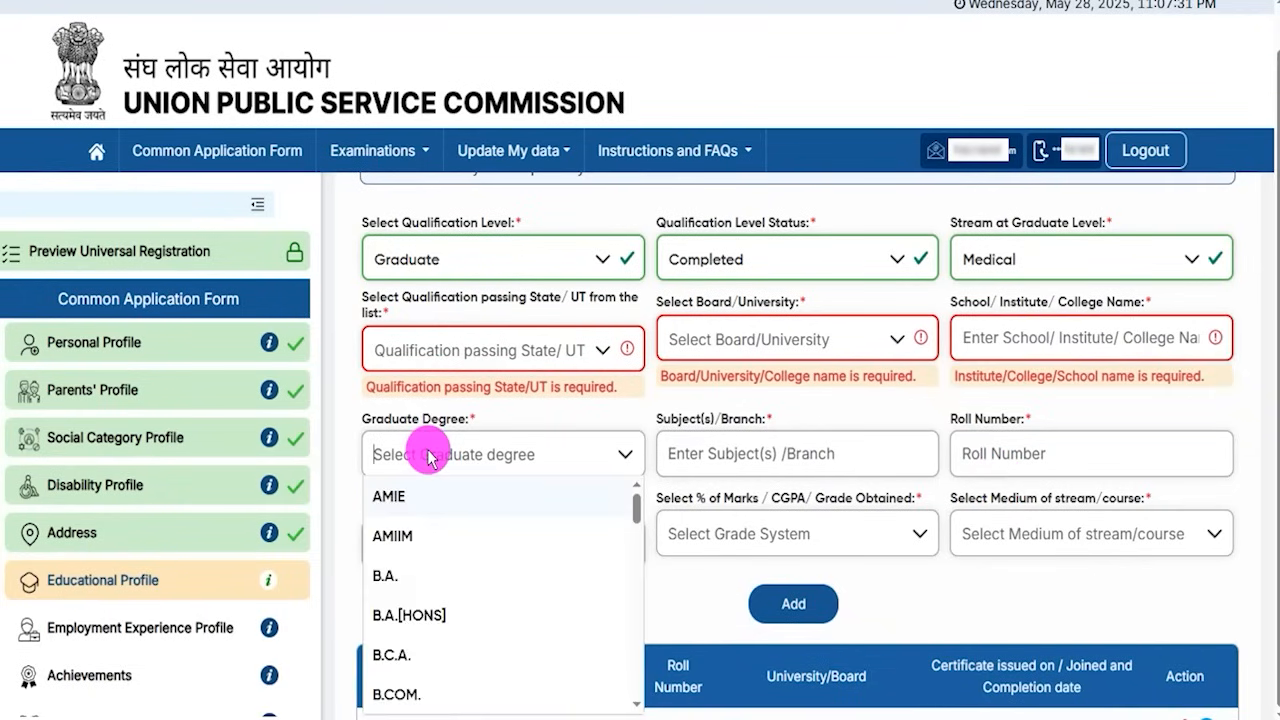
pyautogui.click(408, 580)
# Examine the subject/branch, roll number and qualification completion date fields of the graduate entry
pyautogui.moveTo(677, 417); pyautogui.dragTo(745, 428)
pyautogui.click(737, 449)
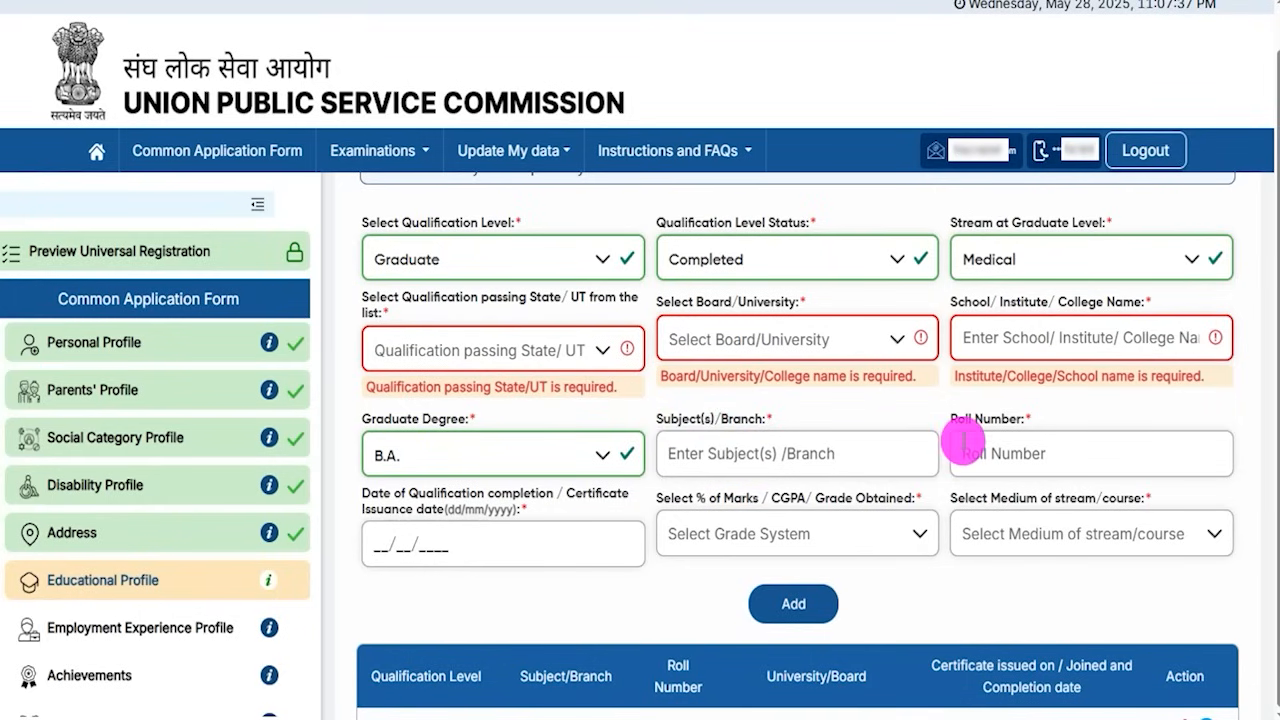
pyautogui.click(994, 451)
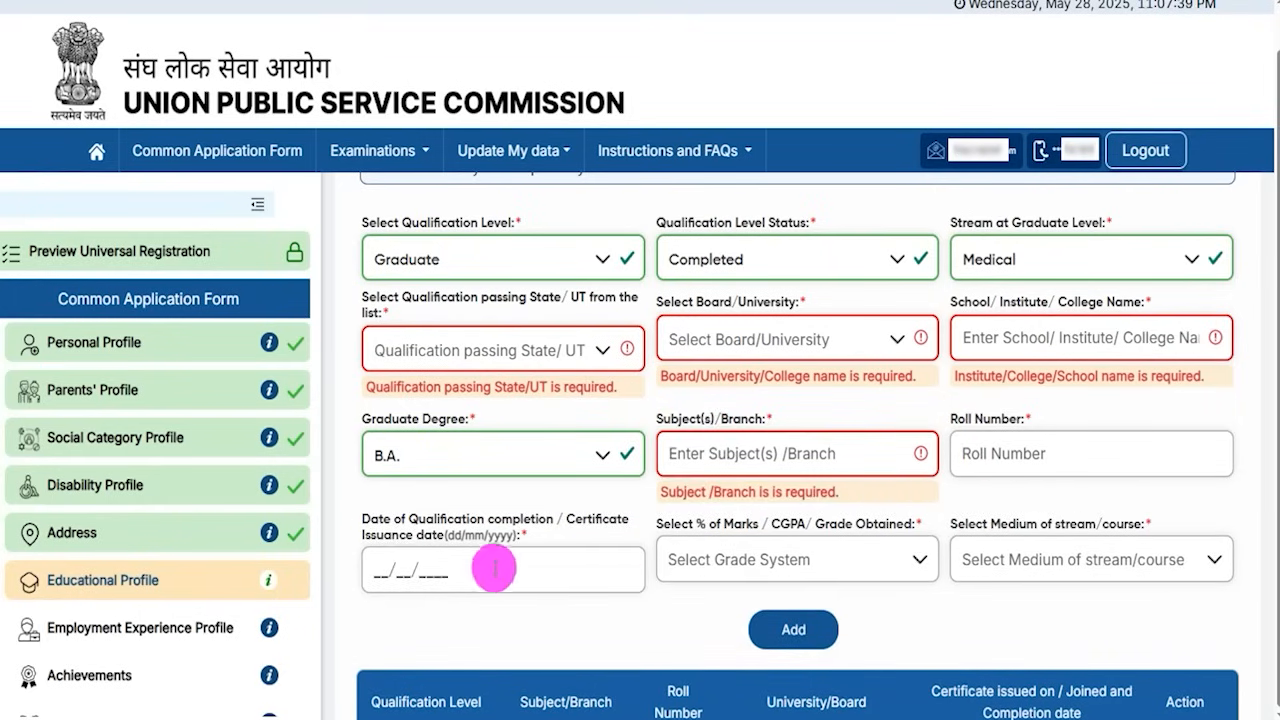
pyautogui.click(386, 574)
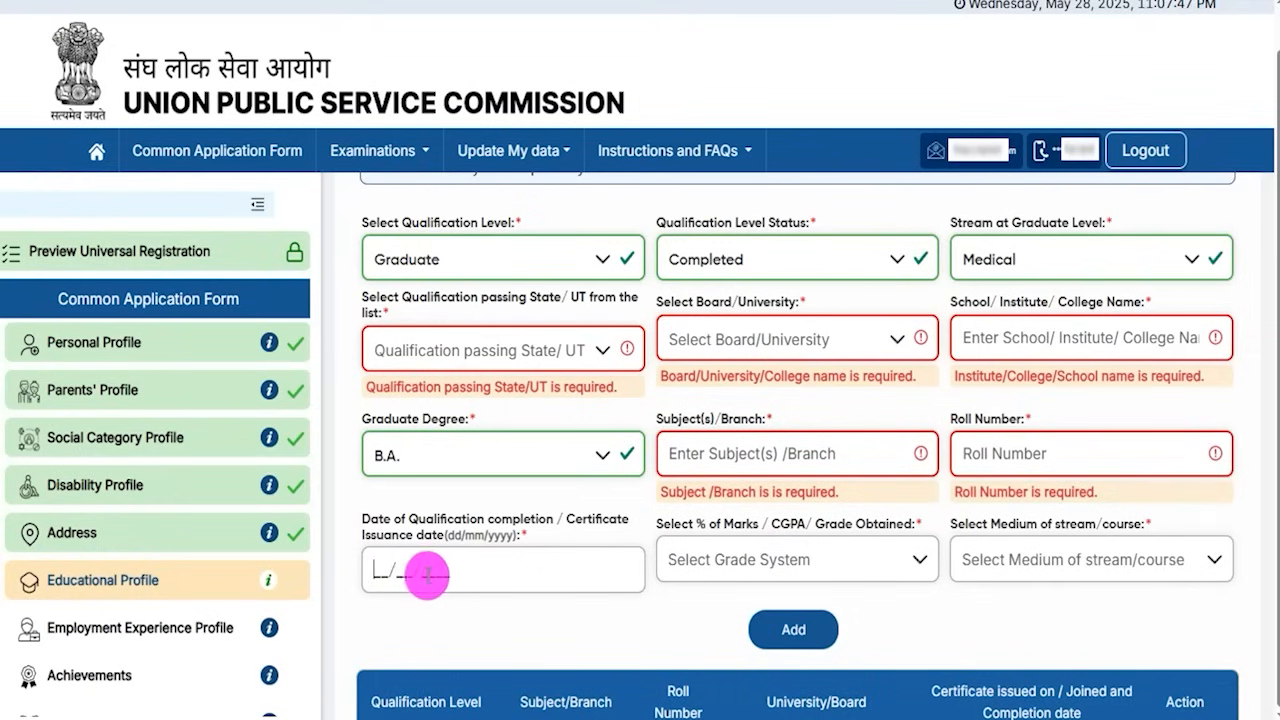
# Set the graduate entry's grade system to Percentage(%) Marks and its medium of stream/course to English
pyautogui.moveTo(670, 524); pyautogui.dragTo(770, 568)
pyautogui.click(770, 568)
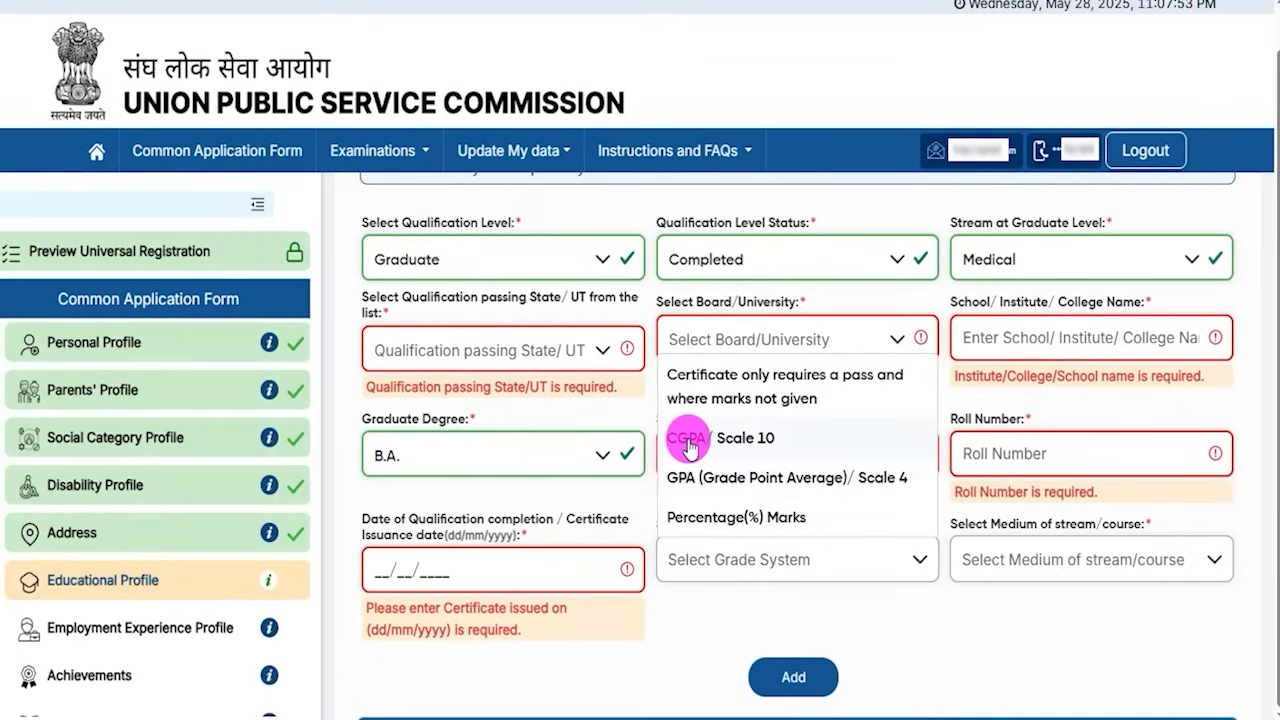
pyautogui.click(738, 520)
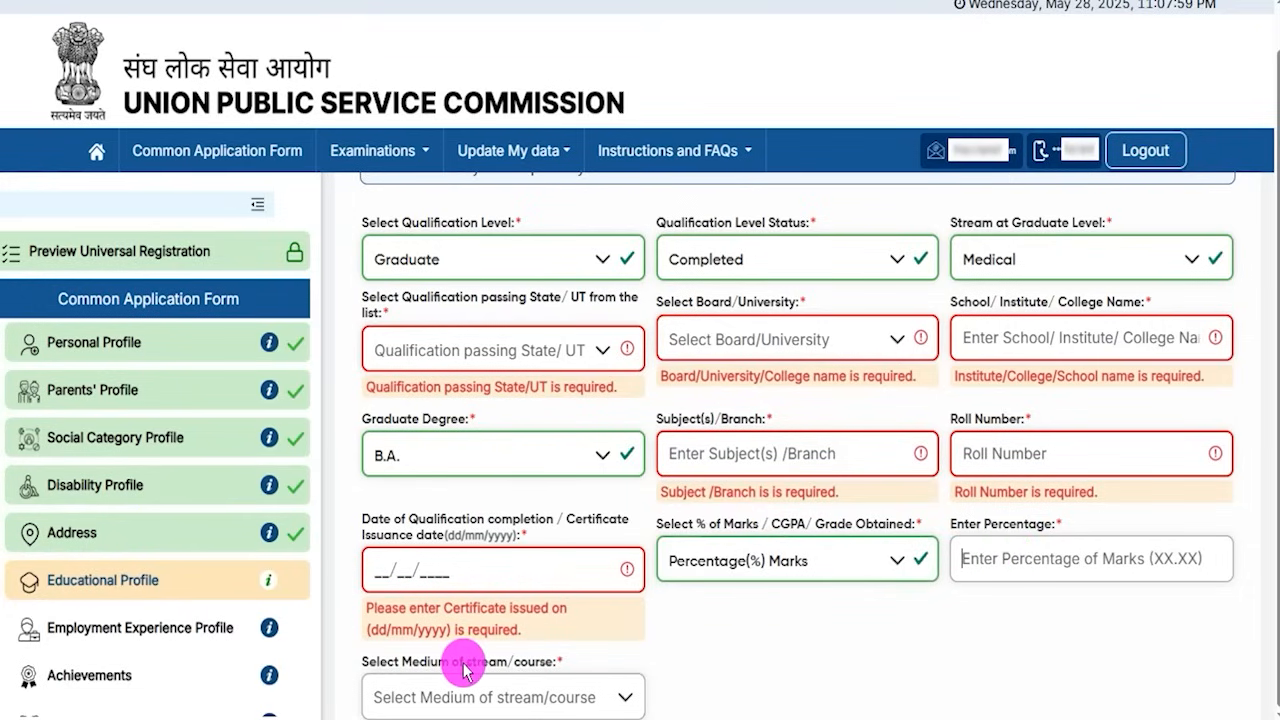
pyautogui.click(713, 683)
pyautogui.click(610, 695)
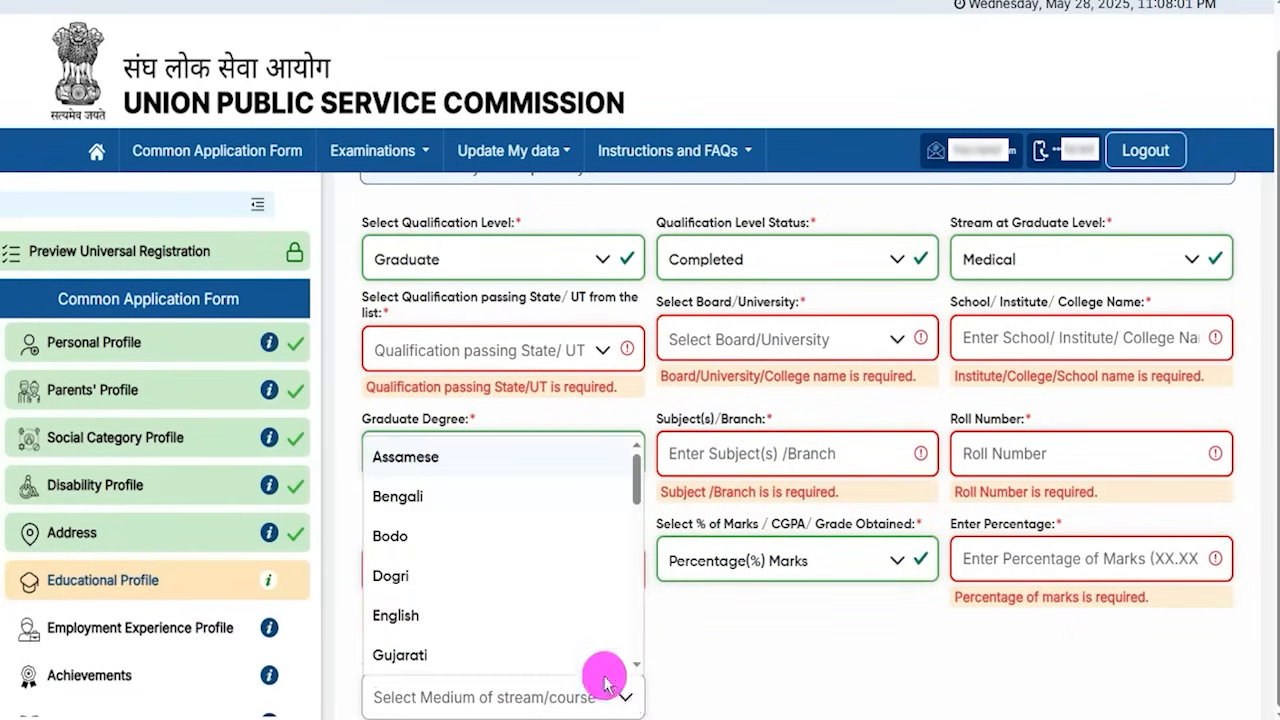
pyautogui.click(450, 618)
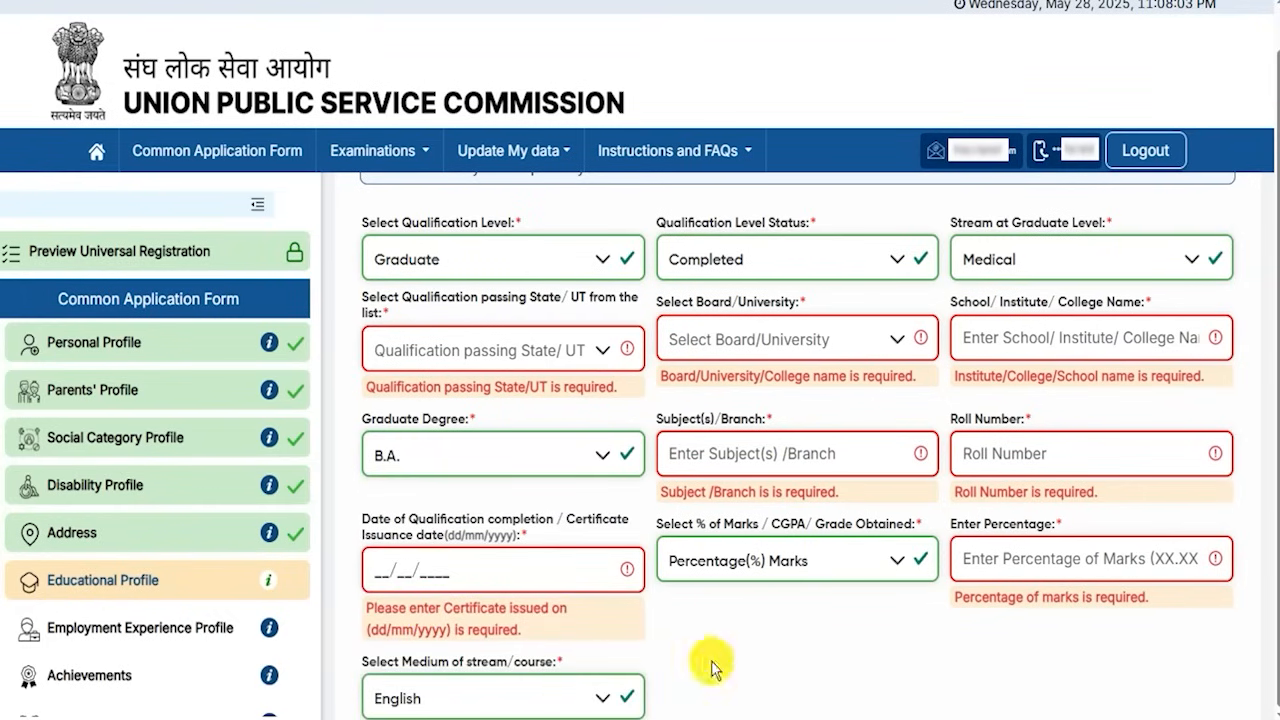
# Add the graduate entry to the qualifications table, and preview and submit the Educational Profile
pyautogui.scroll(-2, 711, 668)
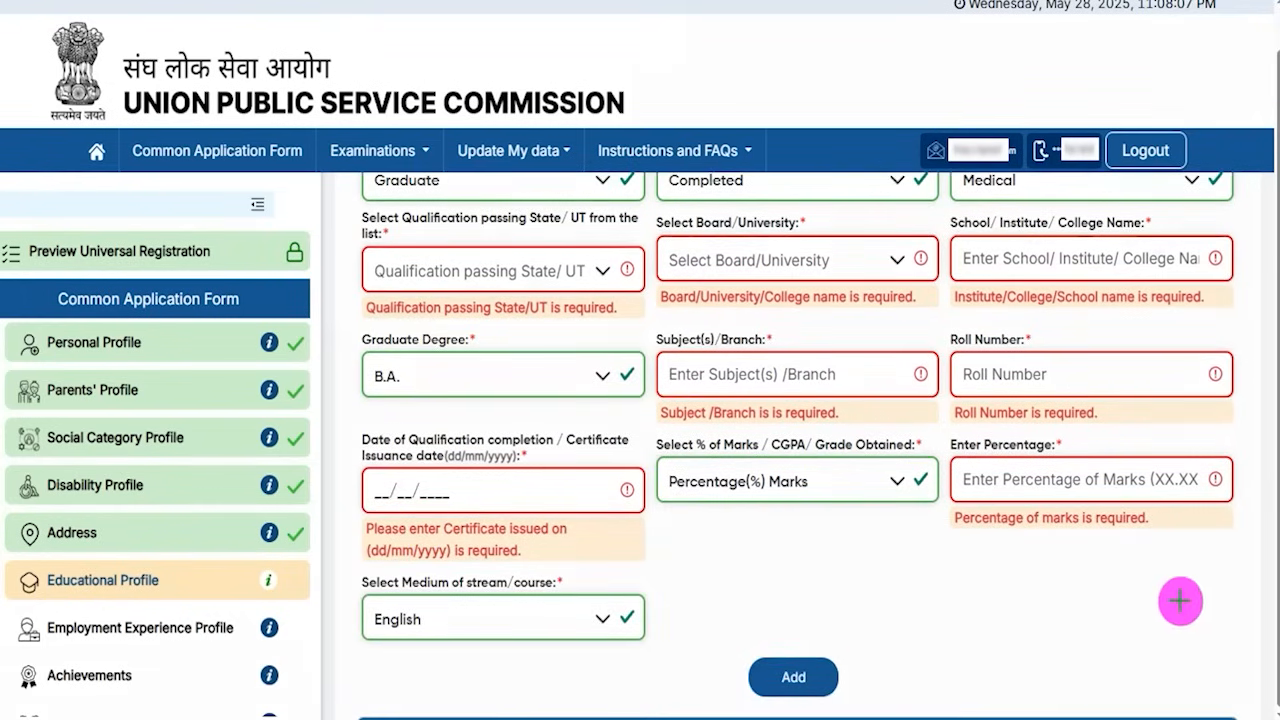
pyautogui.click(834, 670)
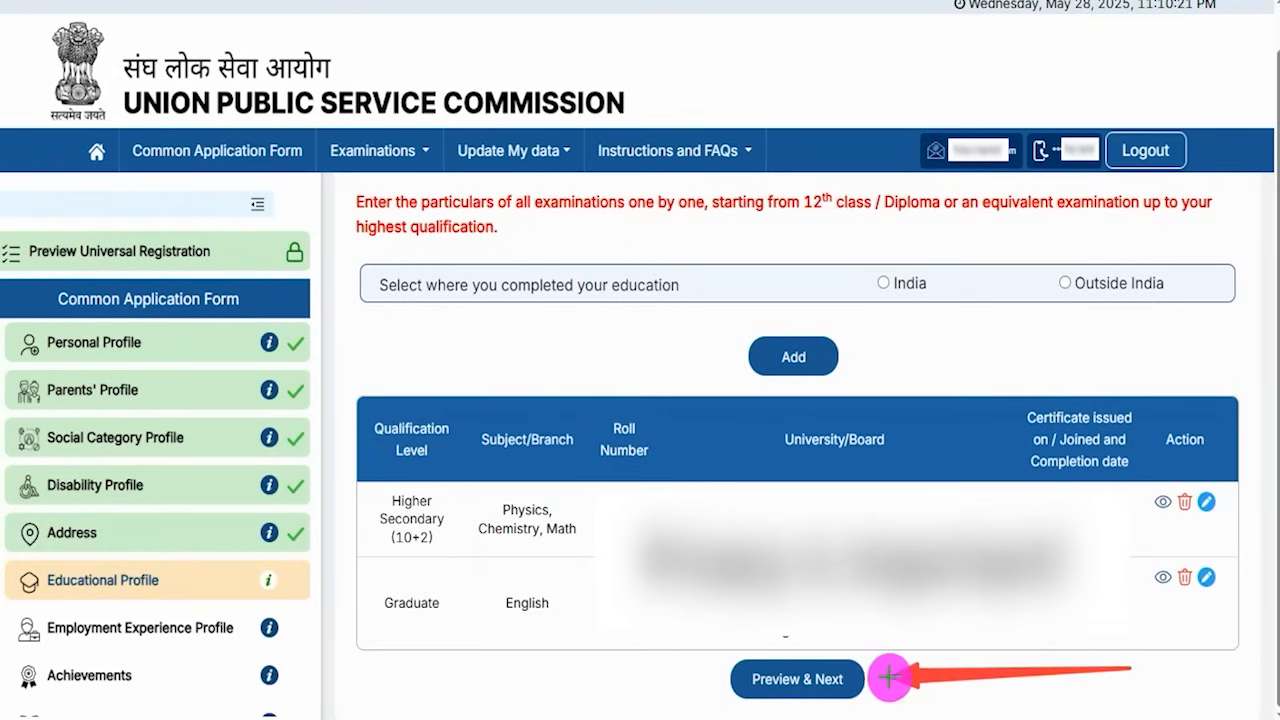
pyautogui.click(866, 678)
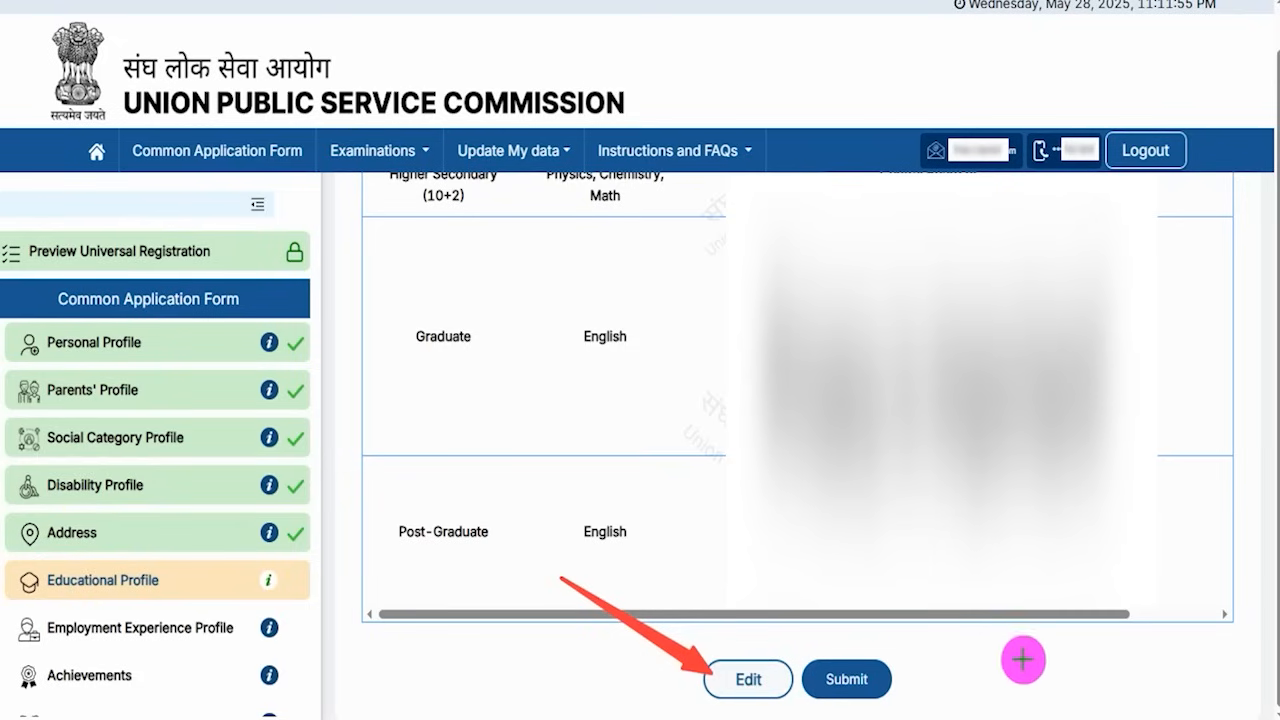
pyautogui.click(880, 678)
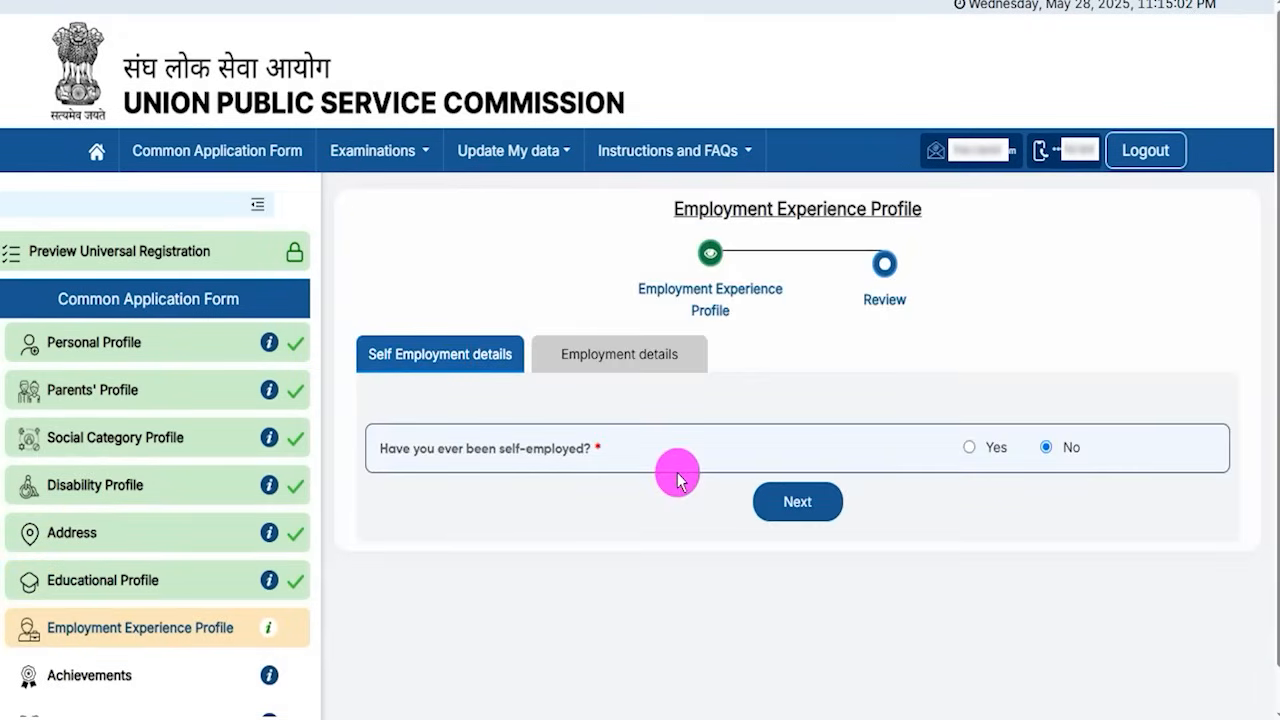
# Answer Yes to having been self-employed and examine the nature of employment, monthly income, period and organisation fields
pyautogui.moveTo(684, 209); pyautogui.dragTo(858, 209)
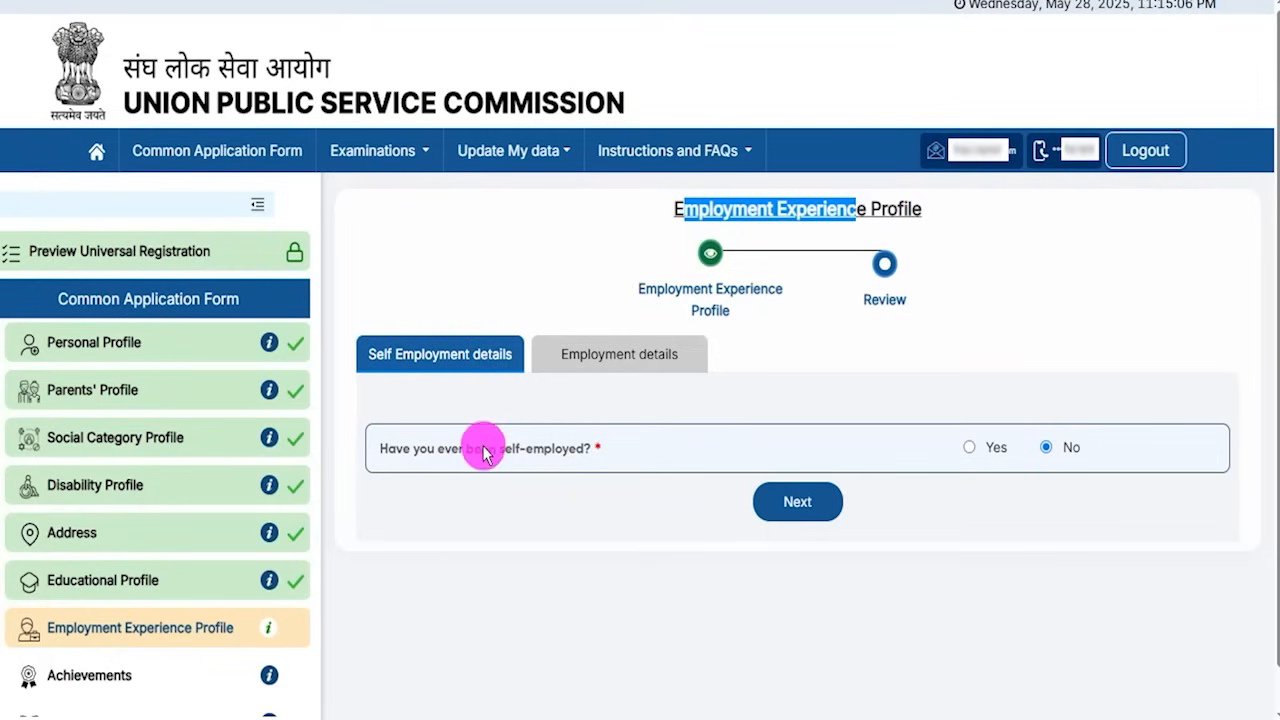
pyautogui.moveTo(438, 449); pyautogui.dragTo(527, 449)
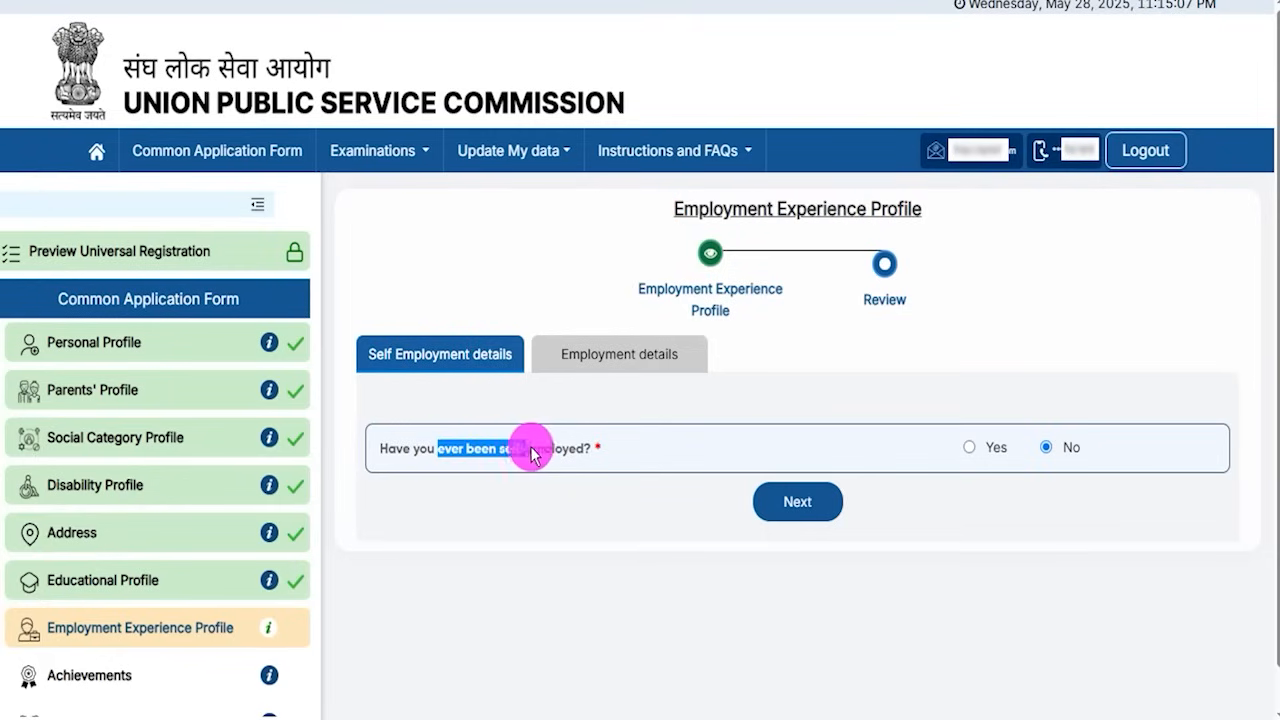
pyautogui.click(973, 449)
pyautogui.scroll(-2, 730, 503)
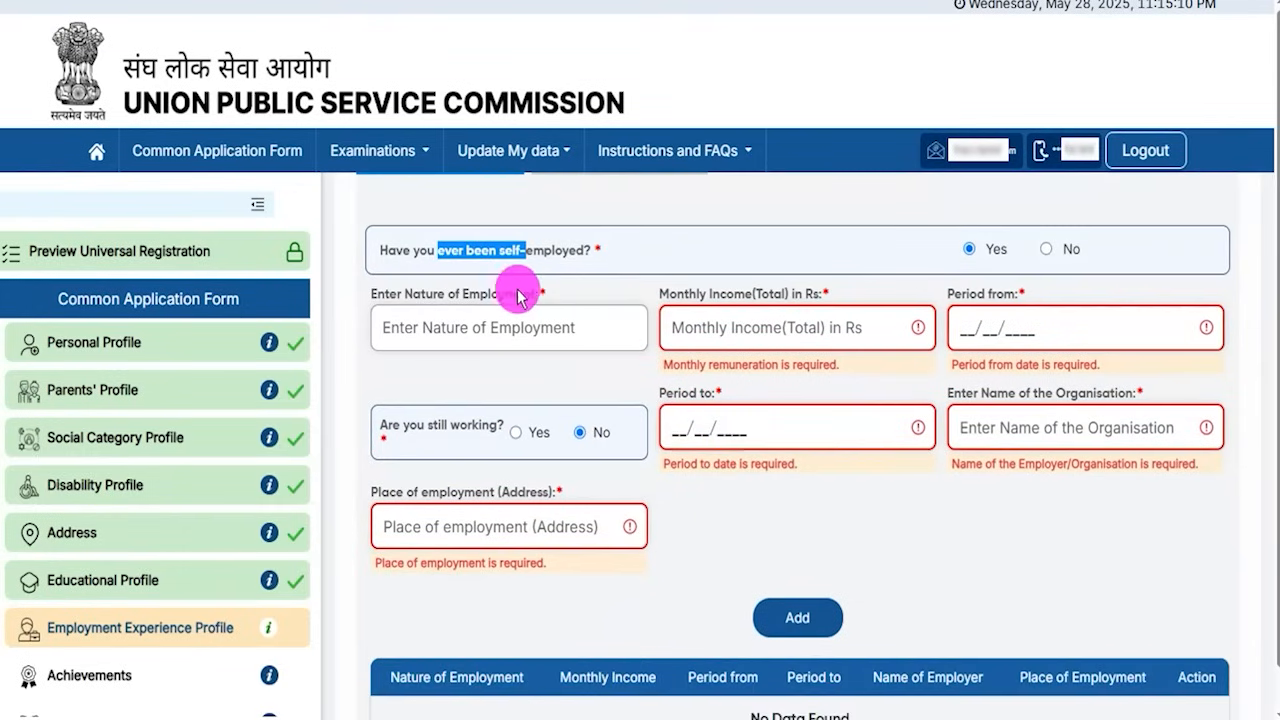
pyautogui.moveTo(413, 291); pyautogui.dragTo(569, 320)
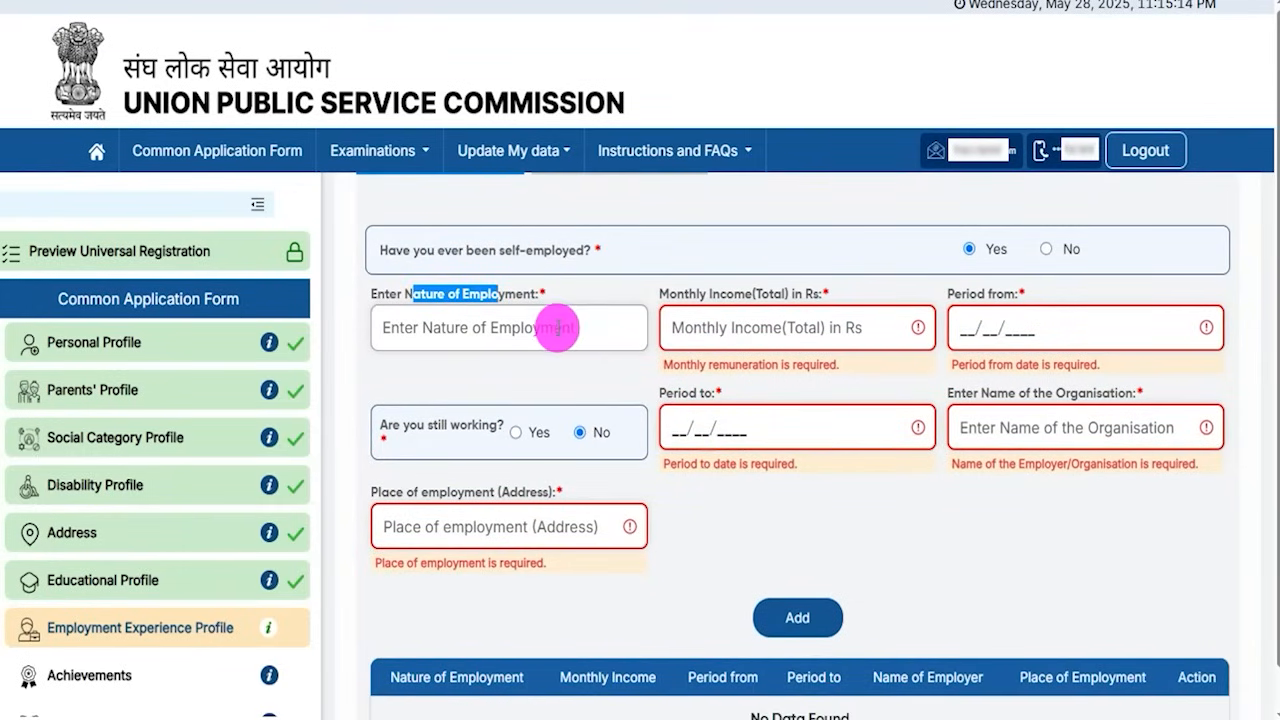
pyautogui.moveTo(677, 293); pyautogui.dragTo(830, 294)
pyautogui.moveTo(968, 294); pyautogui.dragTo(987, 294)
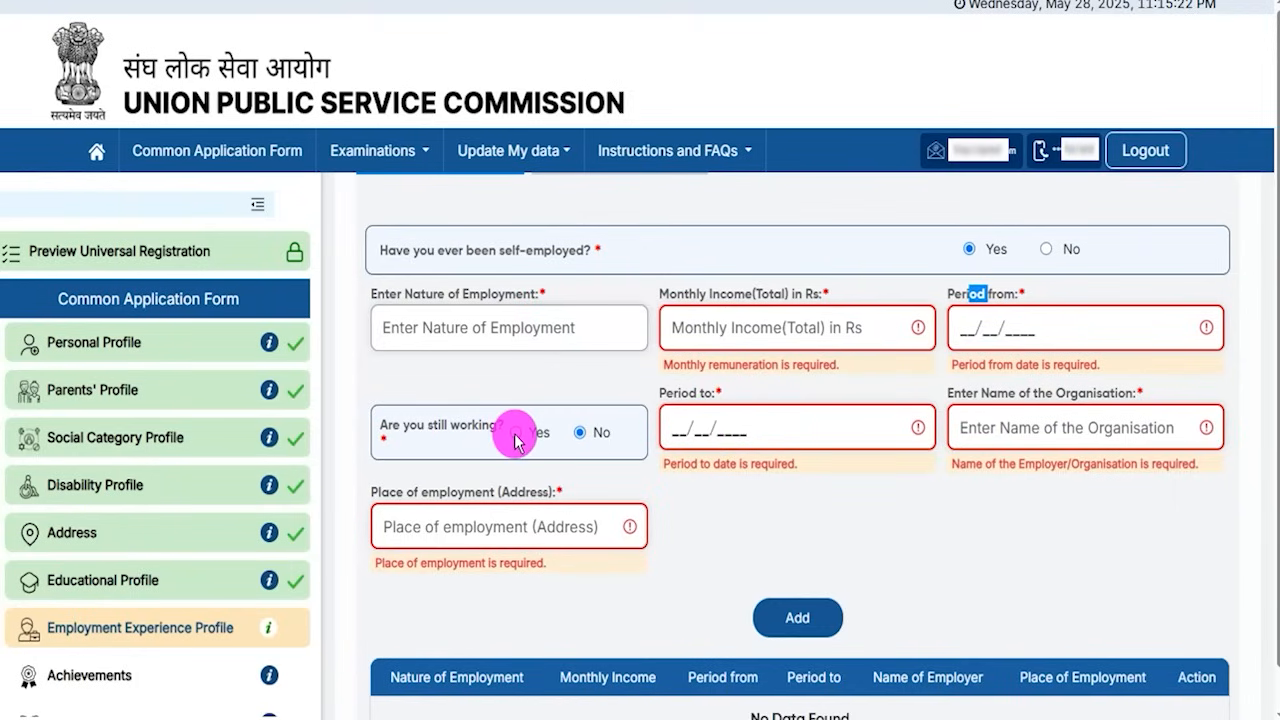
pyautogui.moveTo(1021, 397); pyautogui.dragTo(1071, 397)
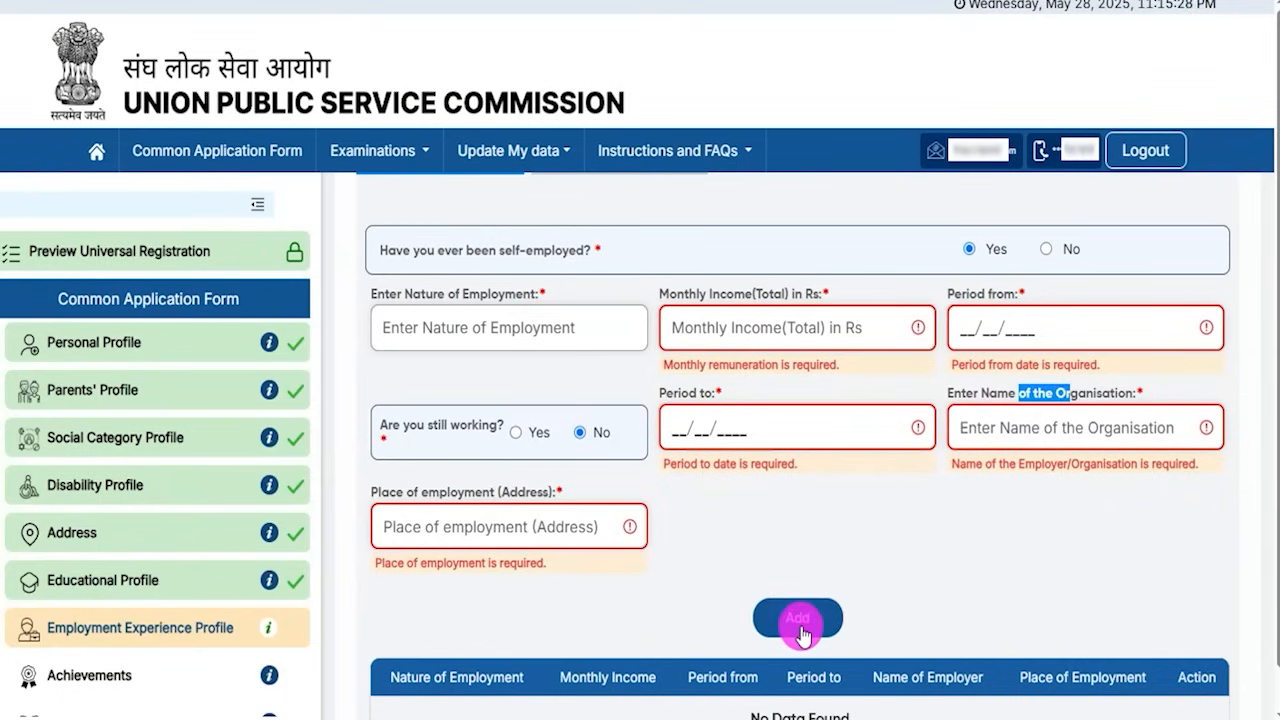
pyautogui.scroll(2, 800, 560)
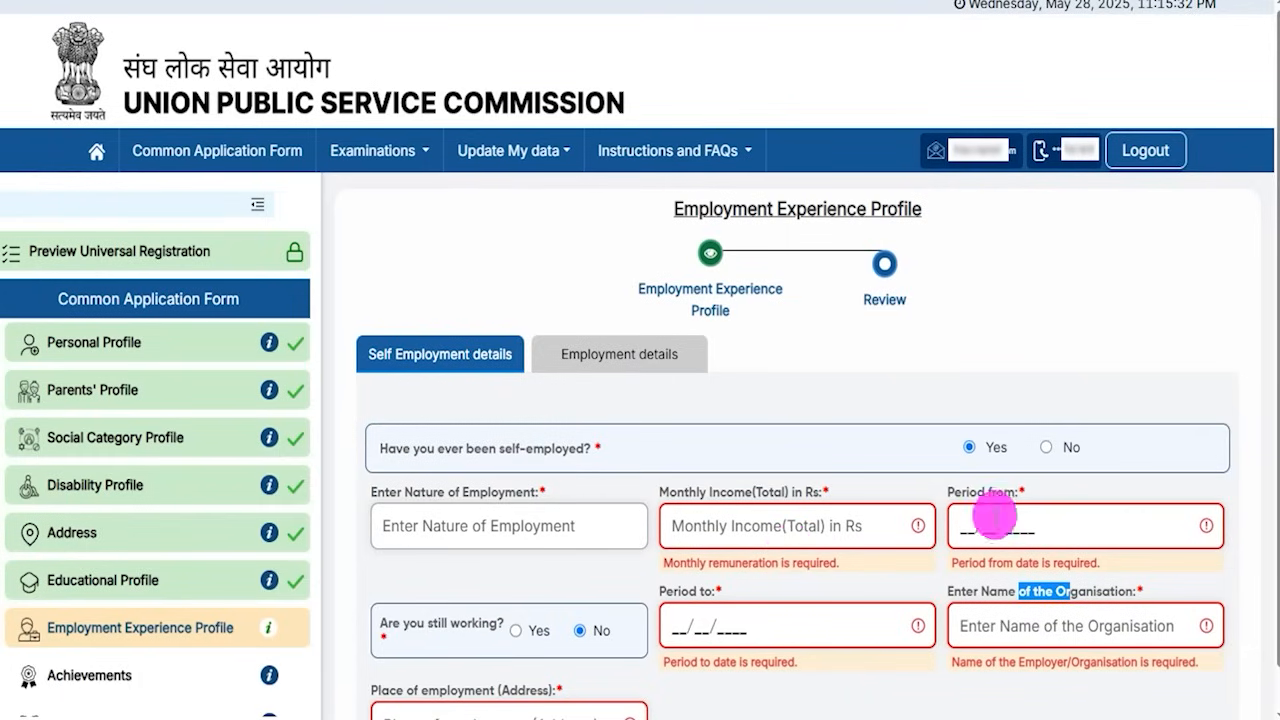
# Answer No to having been self-employed, and No to having been employed in the employment details
pyautogui.click(1046, 447)
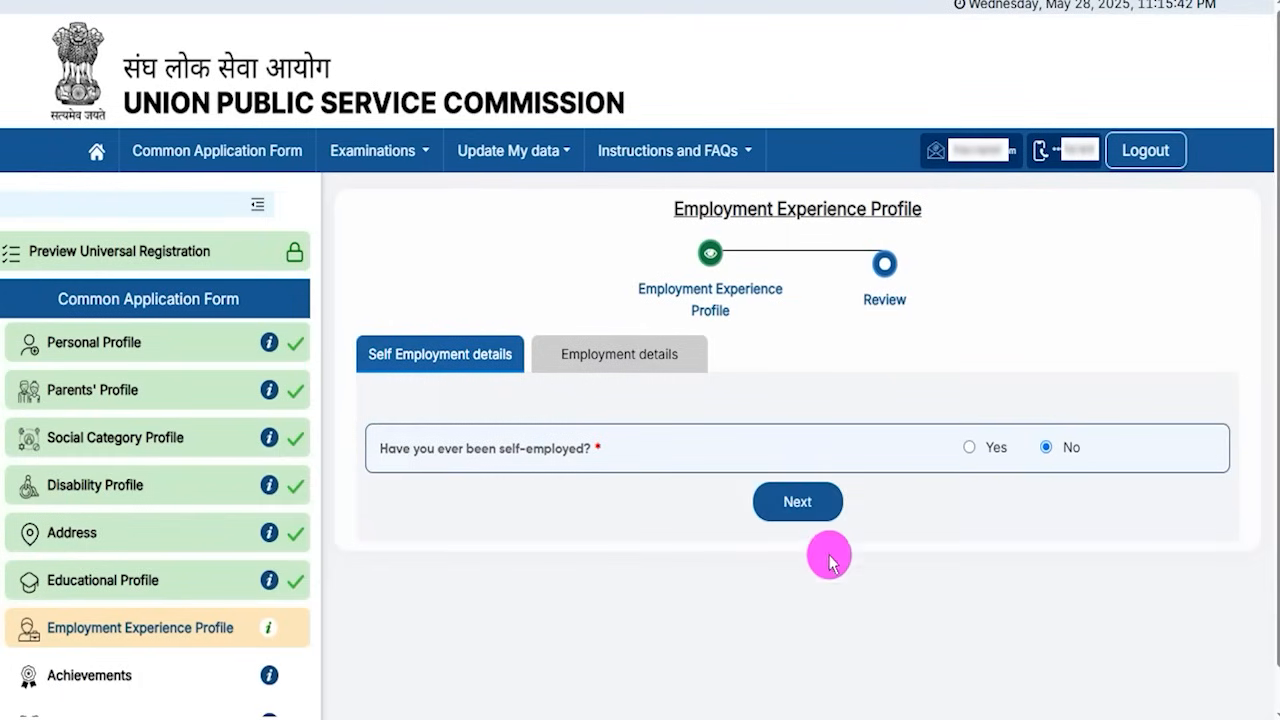
pyautogui.click(810, 503)
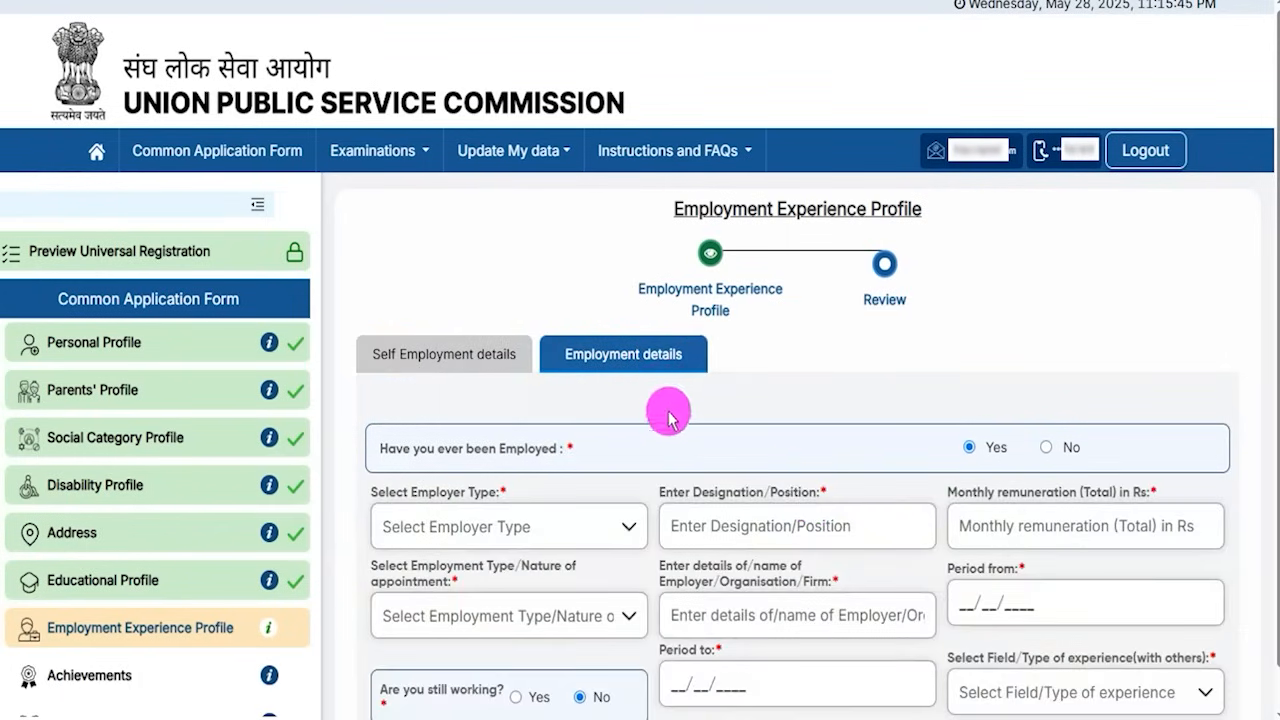
pyautogui.click(1046, 448)
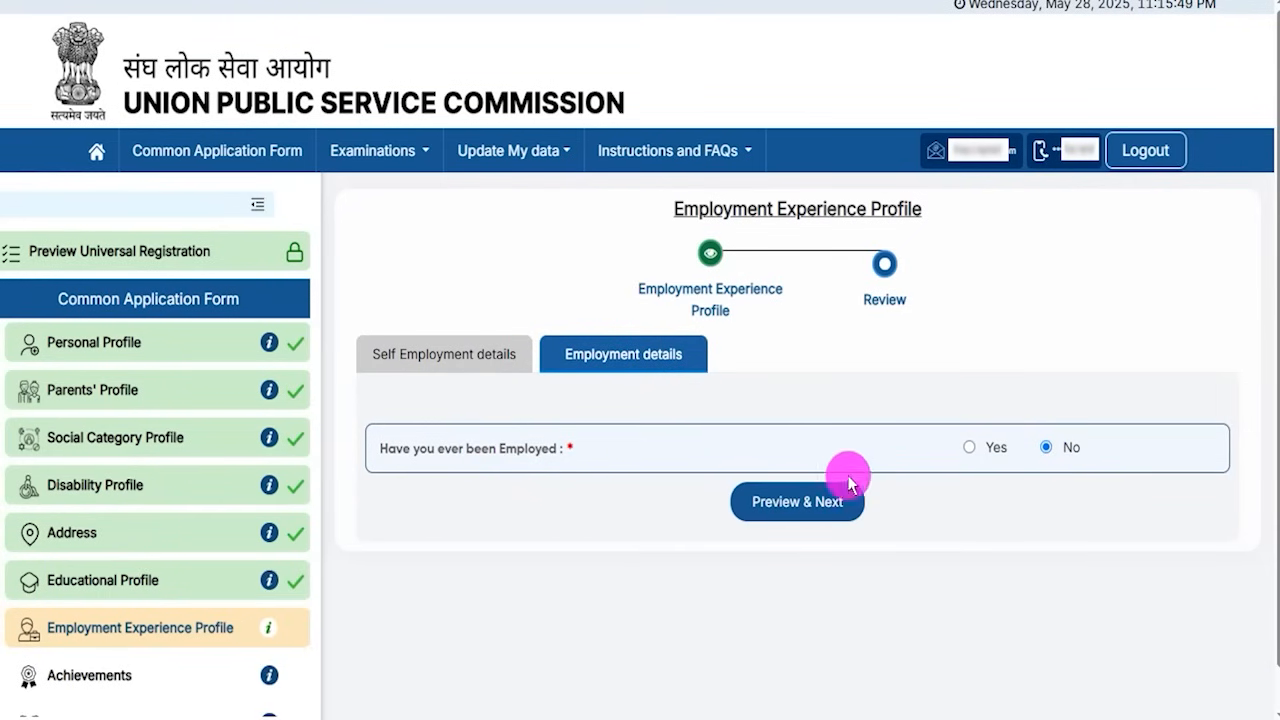
# Examine the employer, designation and remuneration fields under a Yes answer to having been employed, and return the answer to No
pyautogui.click(969, 447)
pyautogui.scroll(-2, 772, 512)
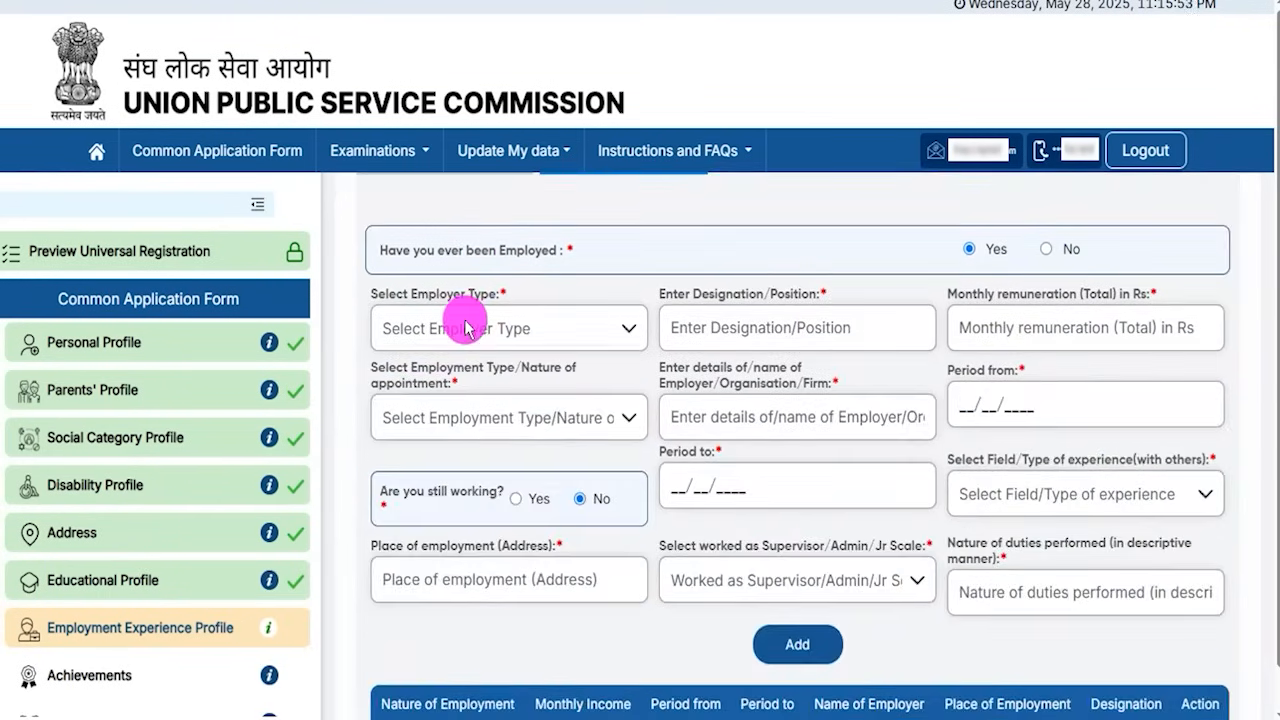
pyautogui.moveTo(707, 297); pyautogui.dragTo(764, 295)
pyautogui.moveTo(996, 305); pyautogui.dragTo(1100, 293)
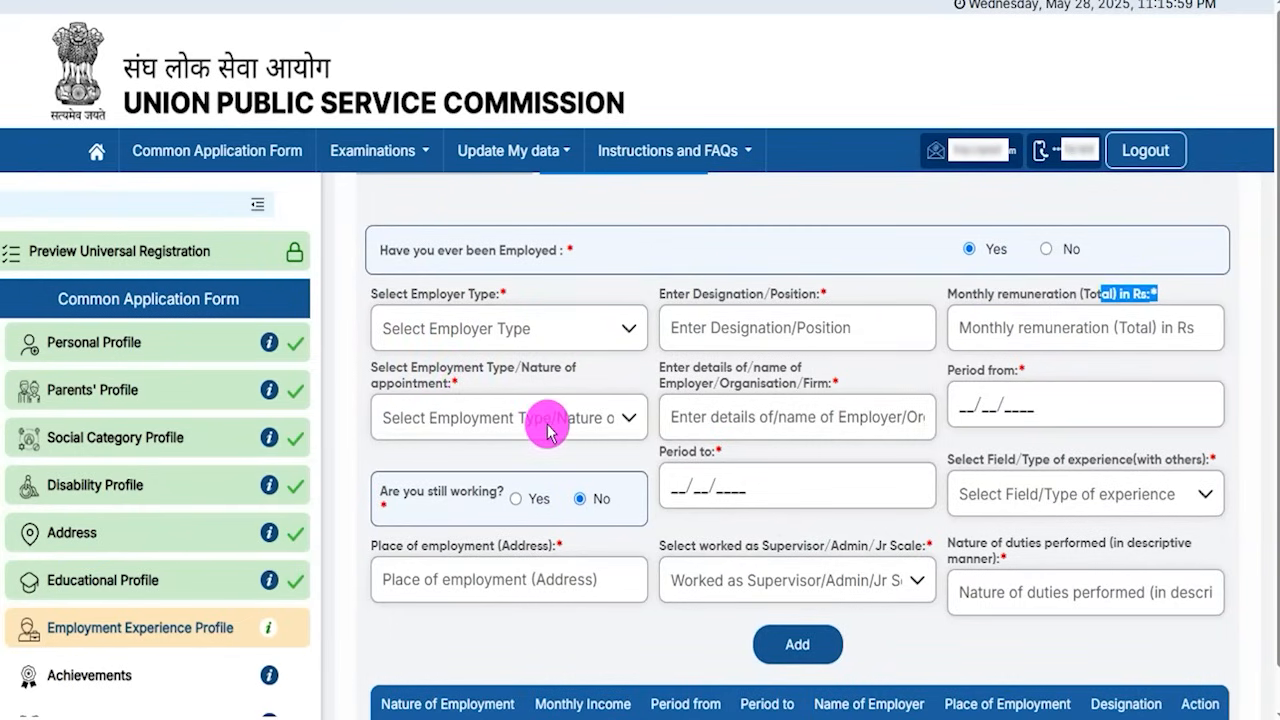
pyautogui.scroll(2, 683, 486)
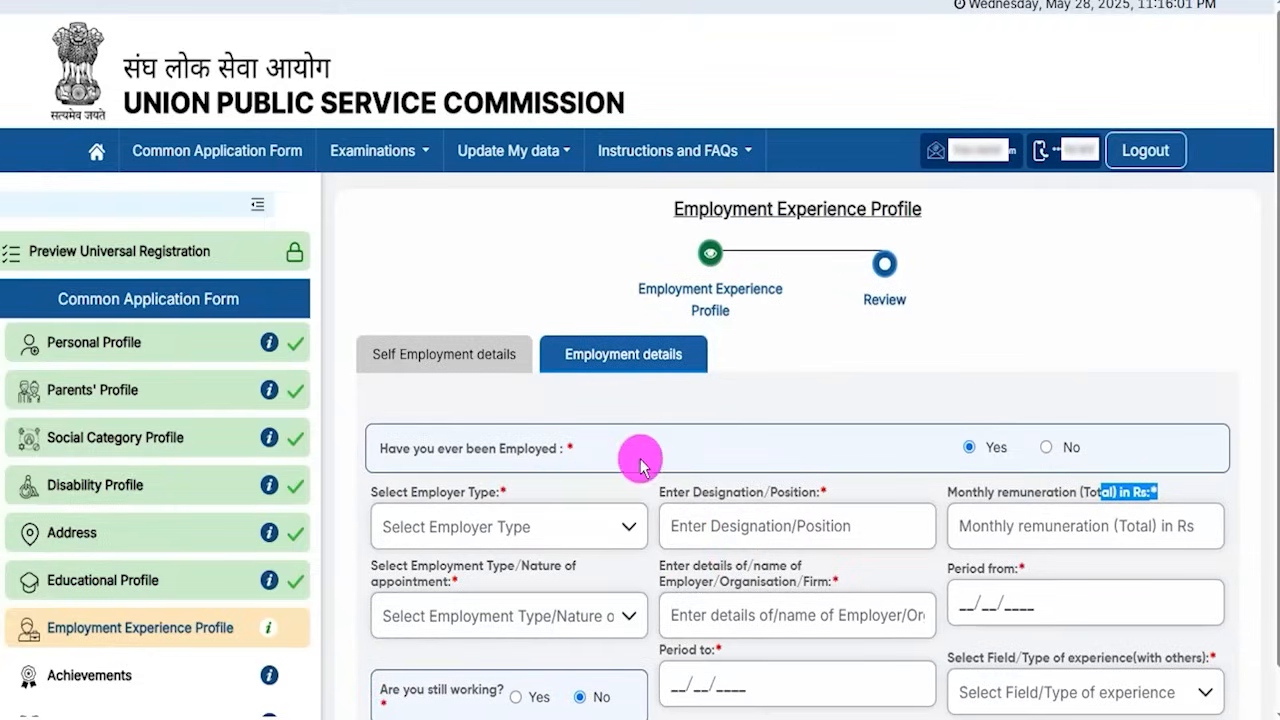
pyautogui.click(1049, 451)
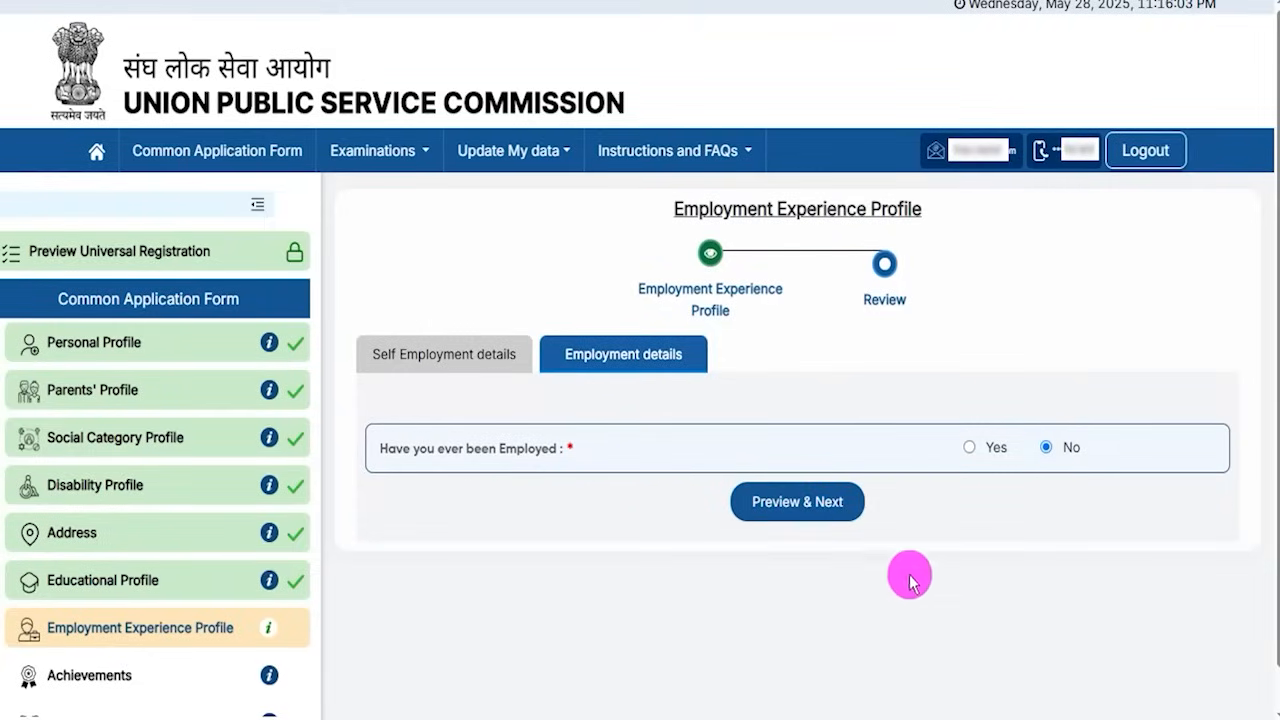
# Preview and submit the Employment Experience Profile
pyautogui.click(837, 512)
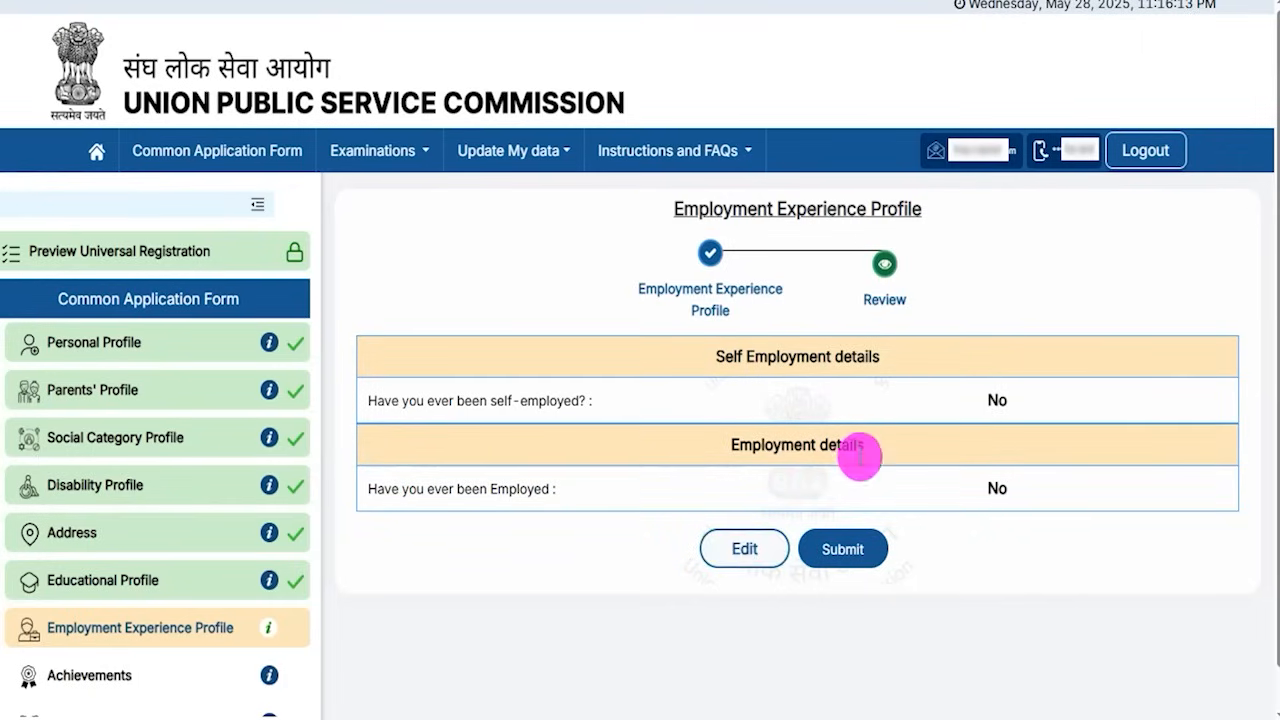
pyautogui.click(843, 551)
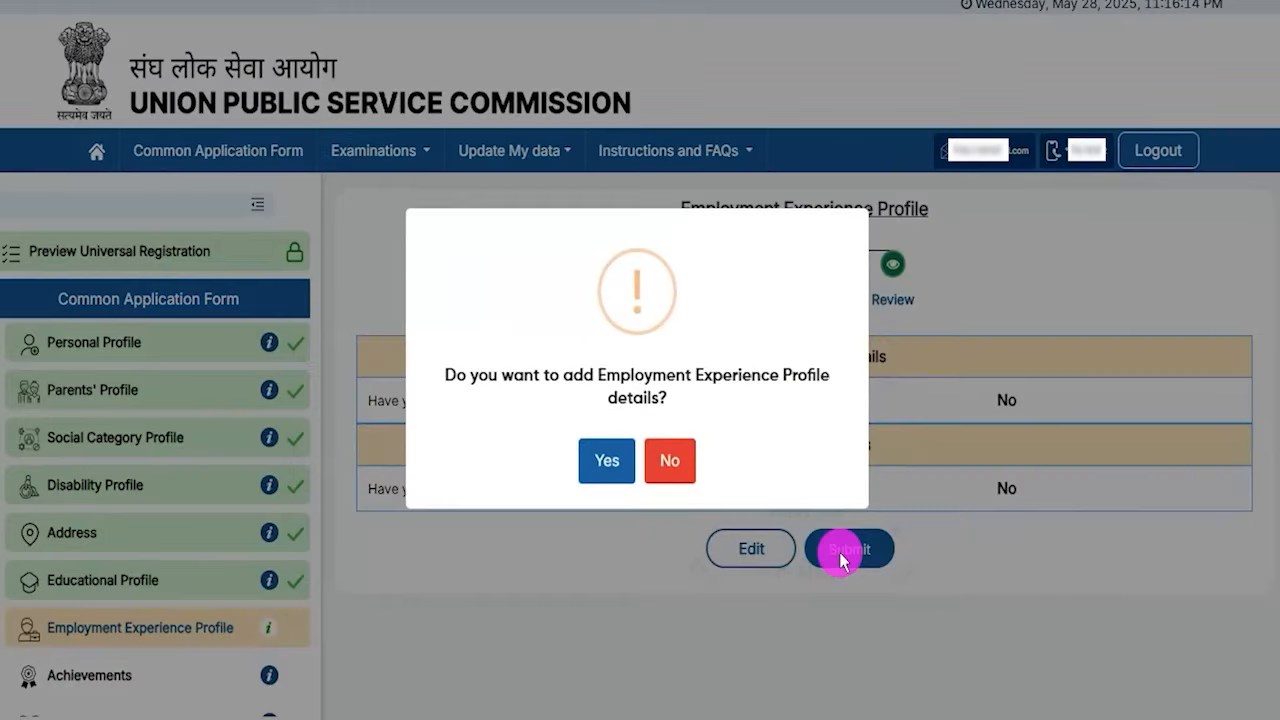
pyautogui.click(606, 462)
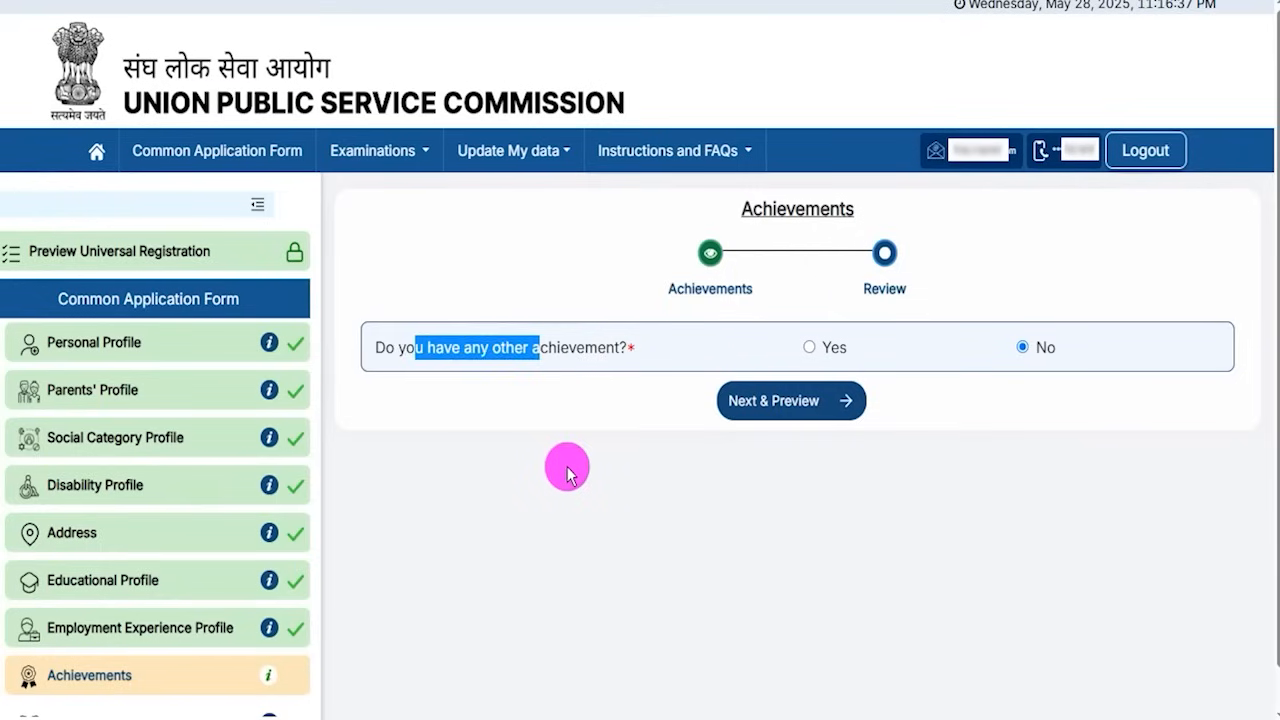
pyautogui.click(566, 468)
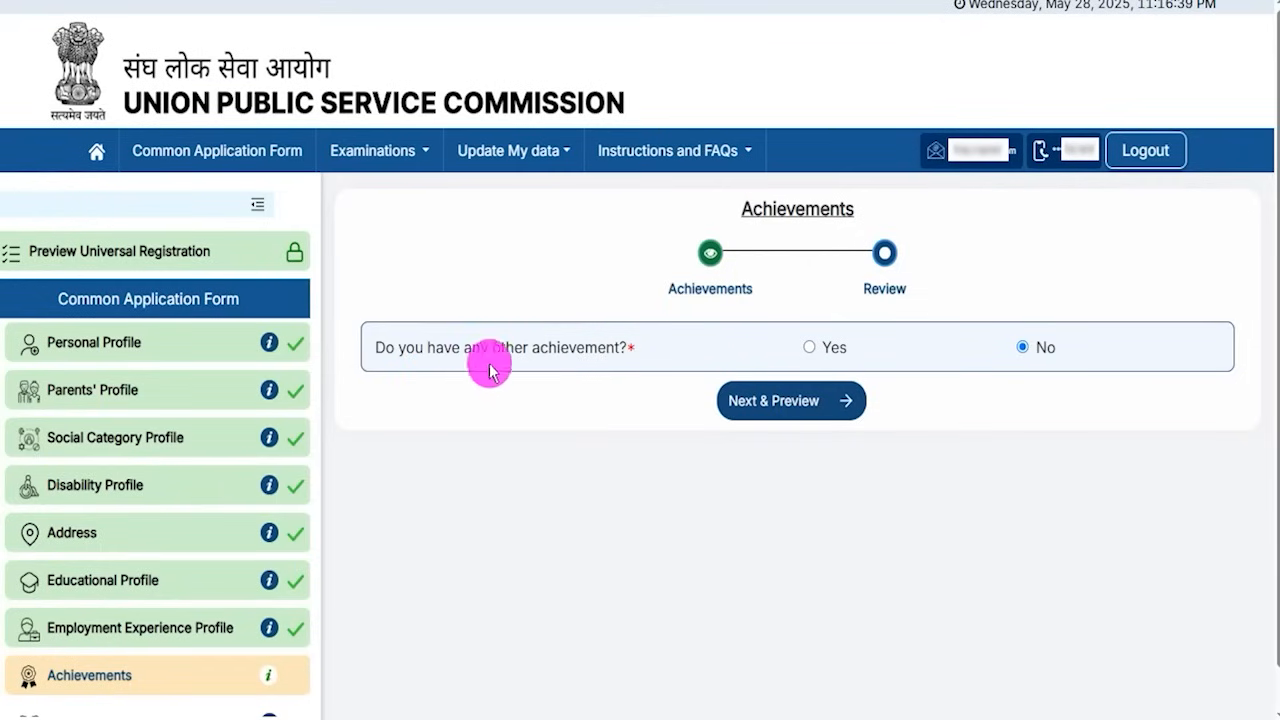
# Examine the prizes, sports/N.C.C., leadership and extra-curricular fields under a Yes answer to other achievements, and return the answer to No
pyautogui.moveTo(423, 346); pyautogui.dragTo(556, 347)
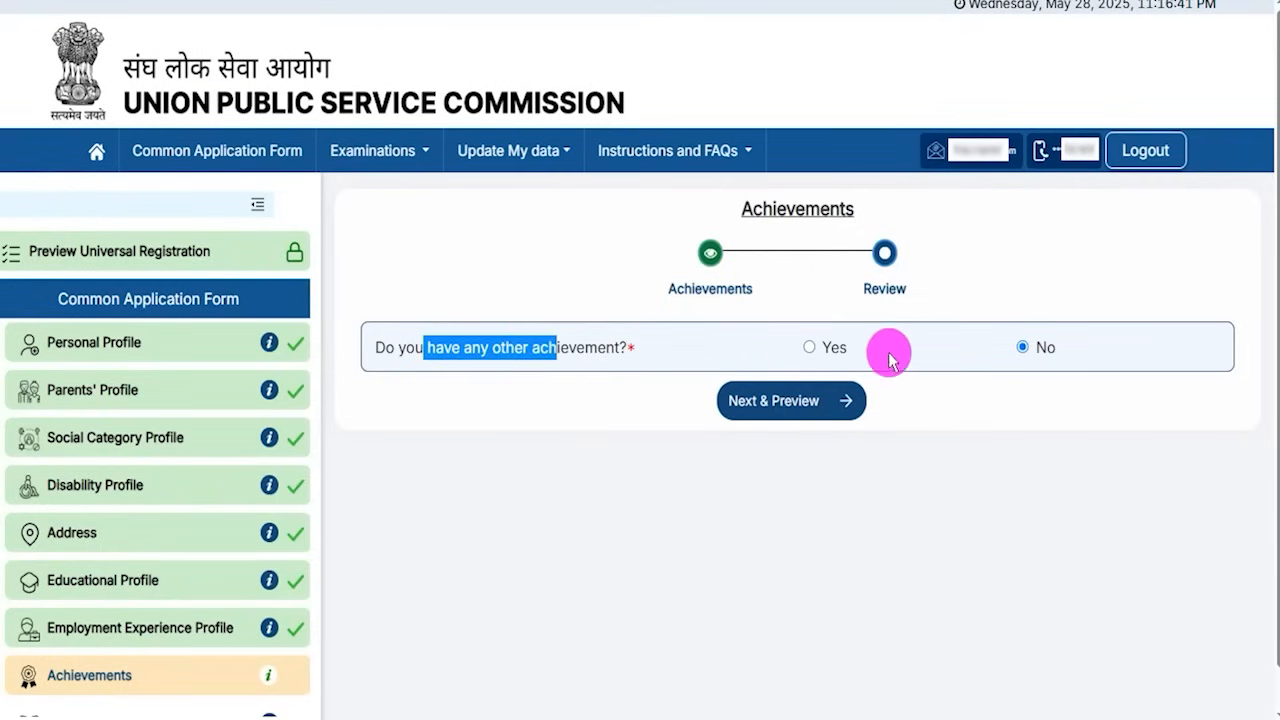
pyautogui.click(810, 349)
pyautogui.moveTo(402, 393); pyautogui.dragTo(412, 393)
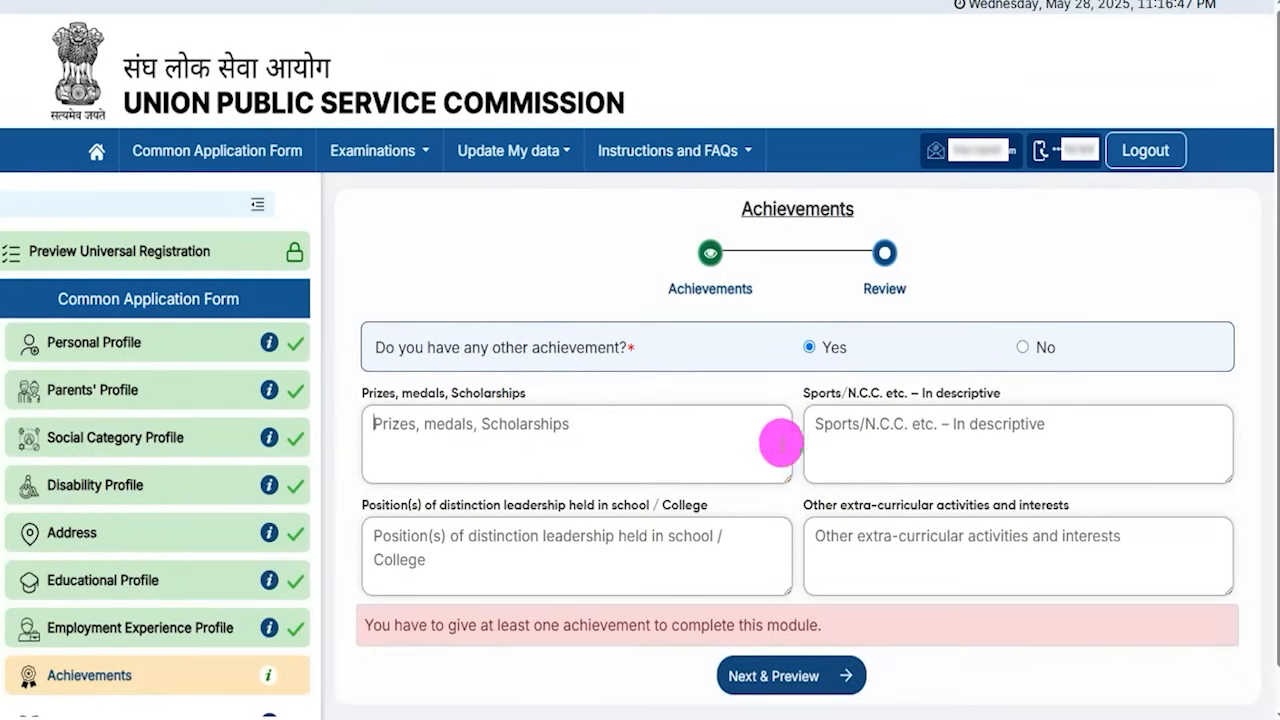
pyautogui.moveTo(827, 394); pyautogui.dragTo(900, 397)
pyautogui.click(901, 425)
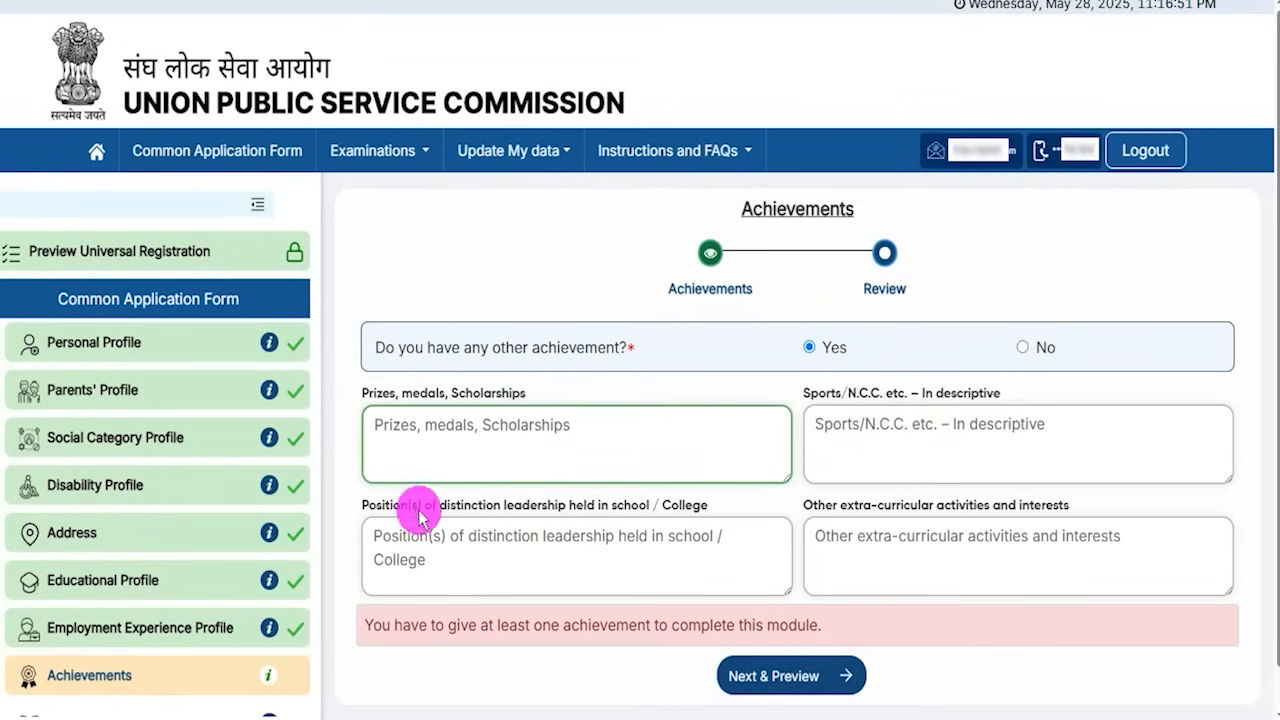
pyautogui.moveTo(505, 505); pyautogui.dragTo(614, 520)
pyautogui.click(606, 546)
pyautogui.moveTo(818, 512); pyautogui.dragTo(934, 531)
pyautogui.click(917, 548)
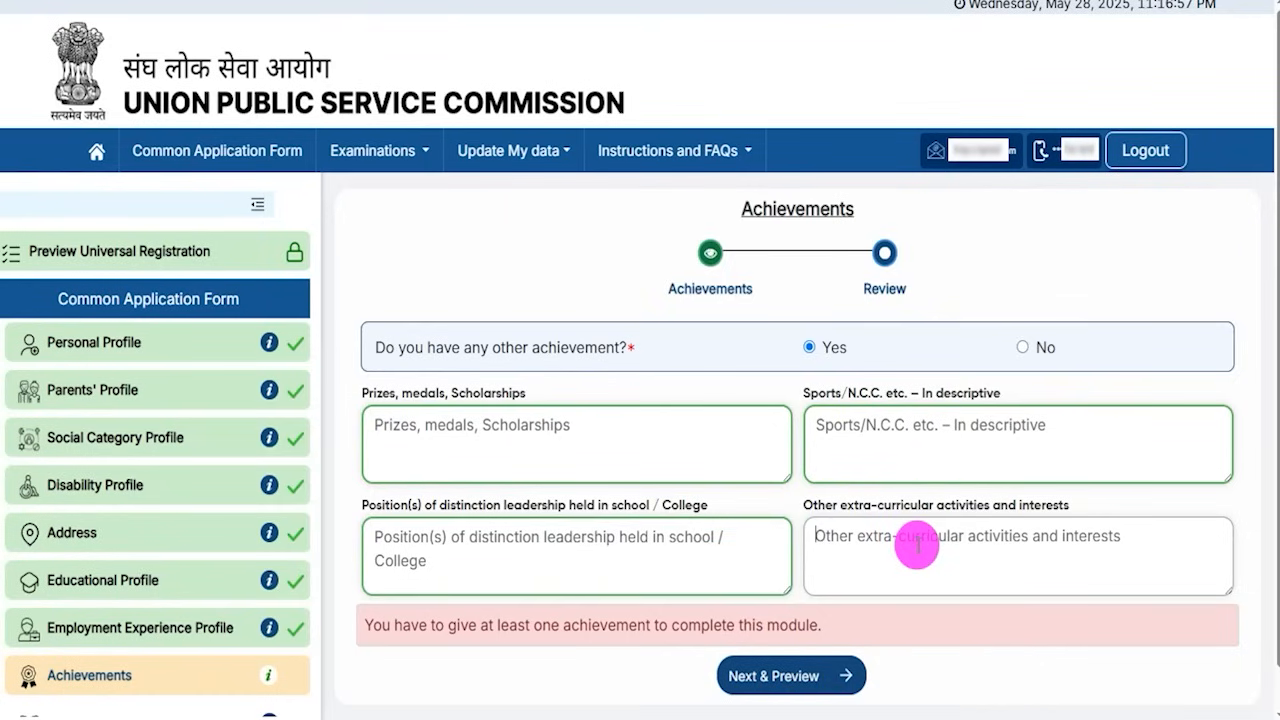
pyautogui.moveTo(472, 347); pyautogui.dragTo(568, 347)
pyautogui.click(1022, 347)
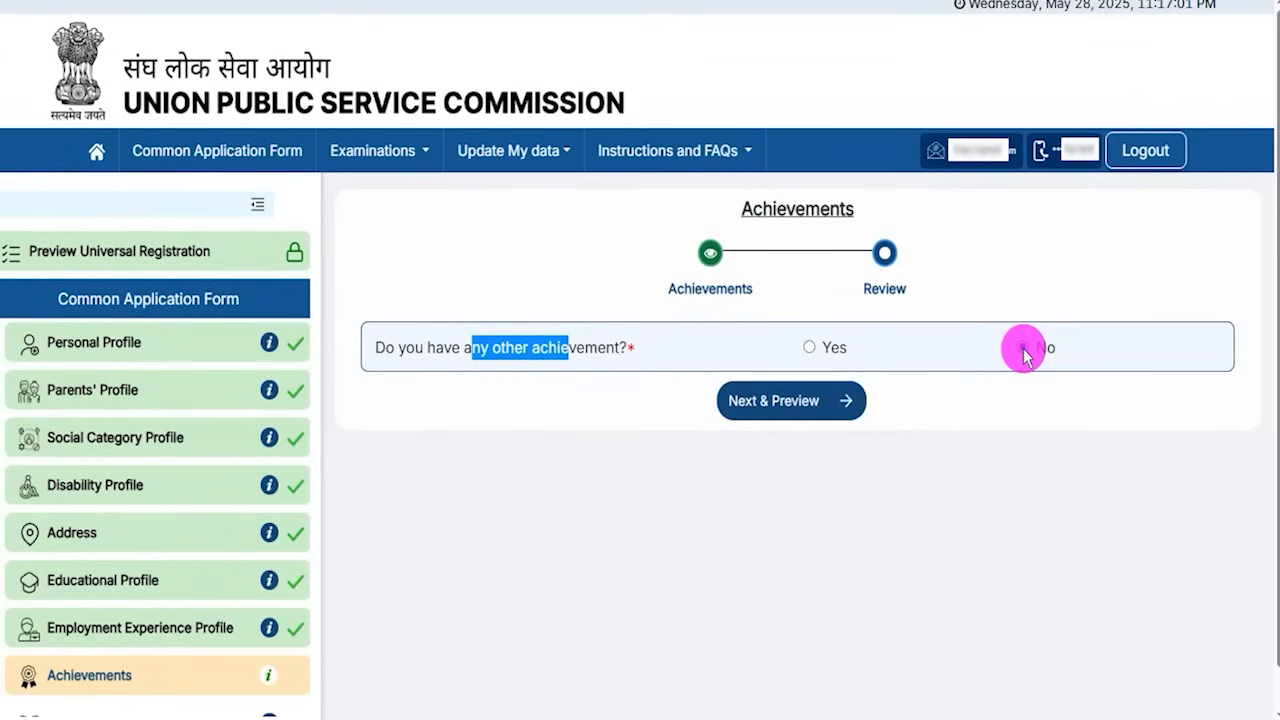
# Preview and submit the Achievements profile with No for other achievements
pyautogui.click(777, 405)
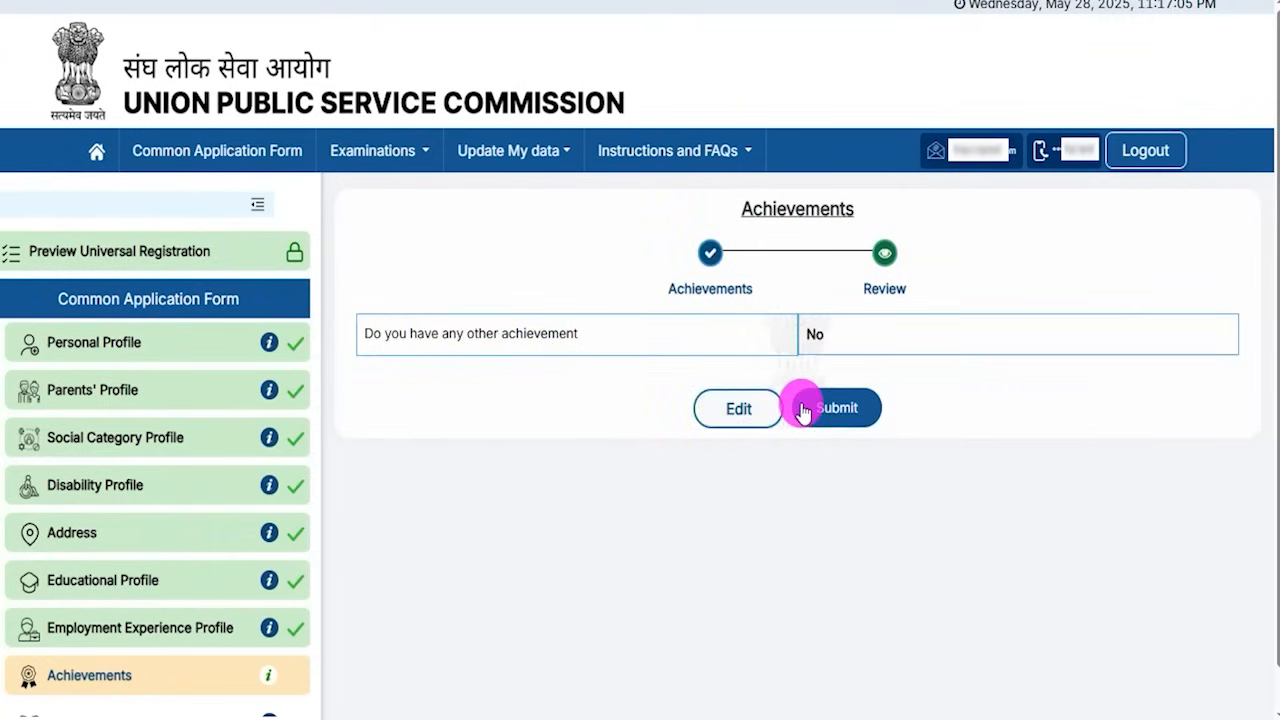
pyautogui.click(803, 408)
pyautogui.click(603, 456)
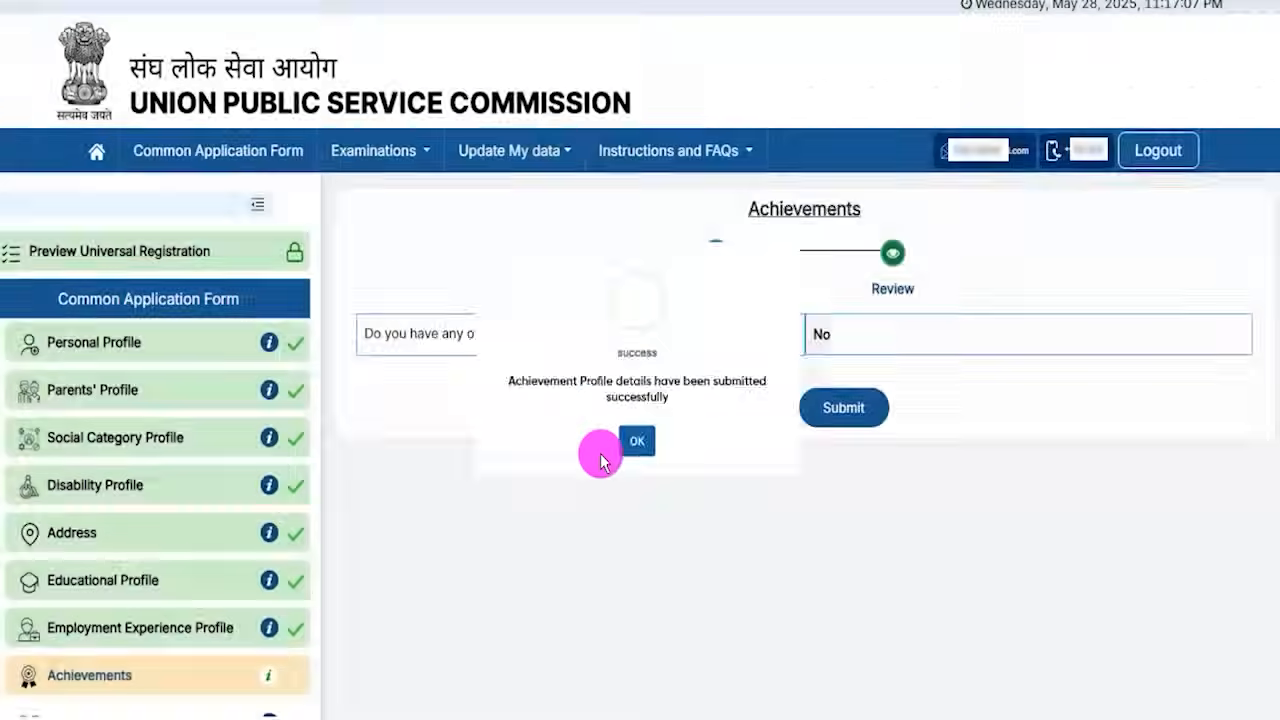
pyautogui.click(620, 466)
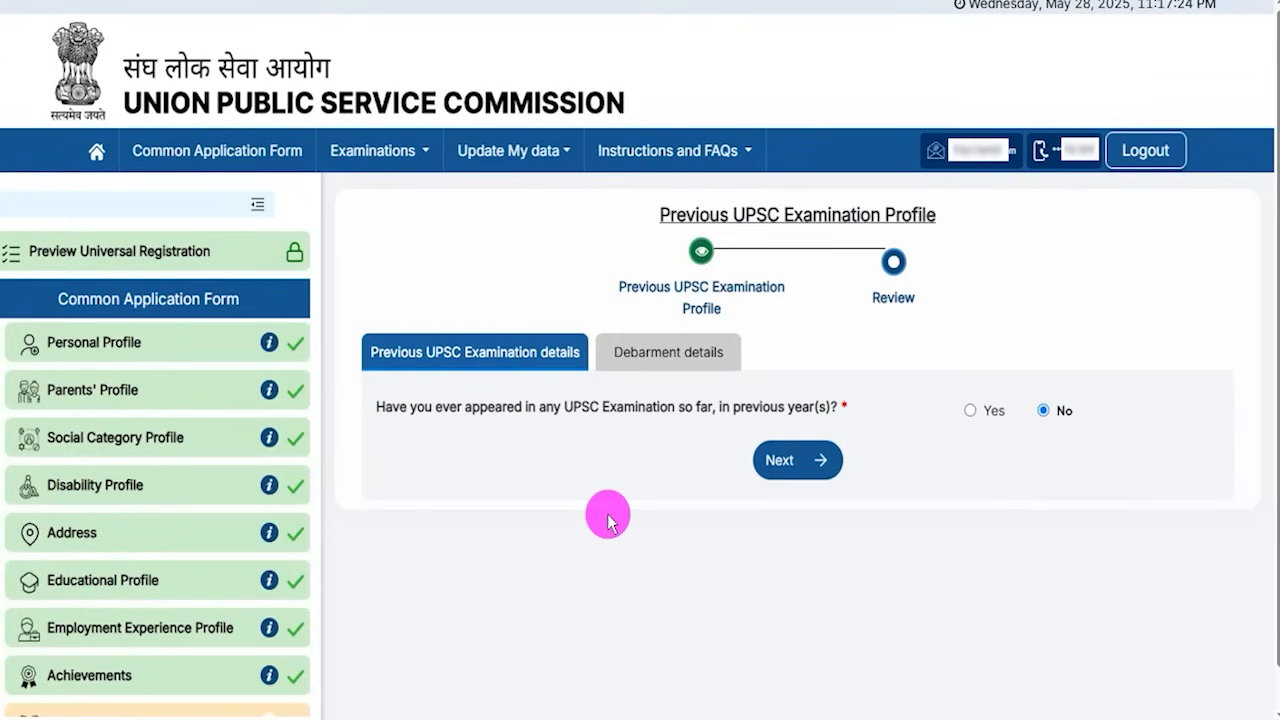
# Examine the examination name, year and roll number fields under a Yes answer to previous UPSC examinations, and return the answer to No
pyautogui.click(970, 410)
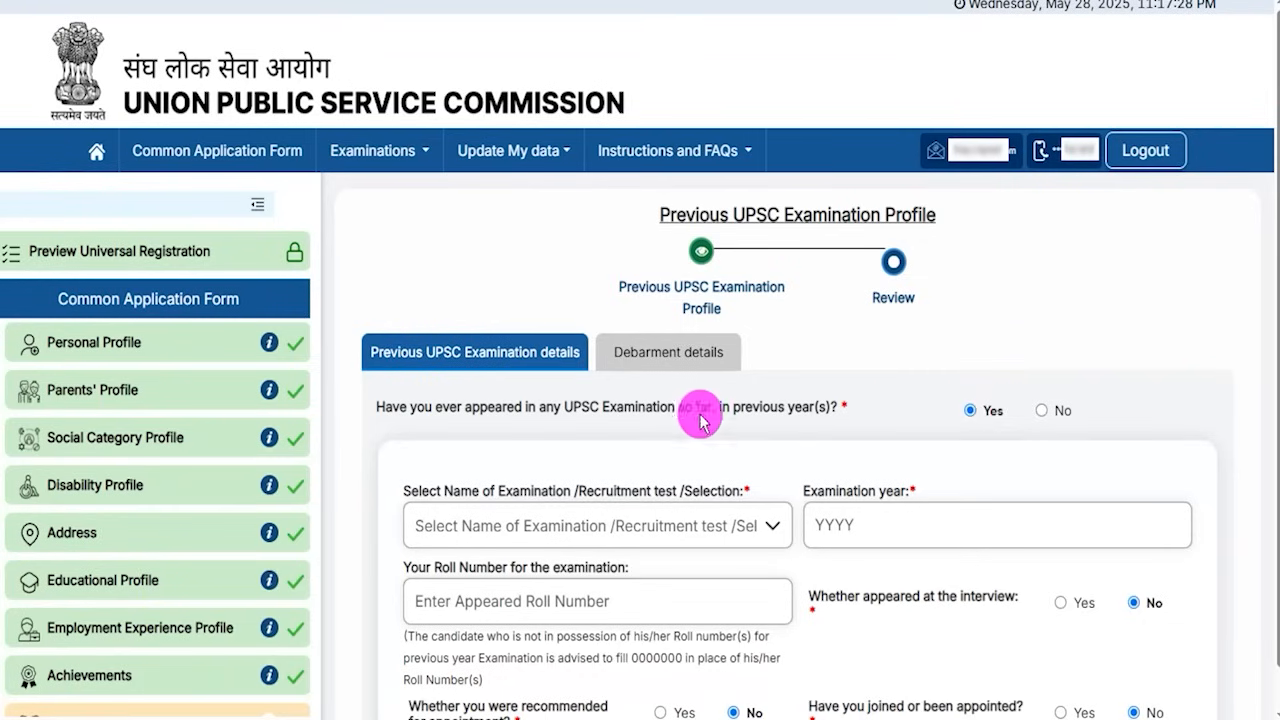
pyautogui.moveTo(434, 488); pyautogui.dragTo(706, 491)
pyautogui.scroll(-2, 700, 486)
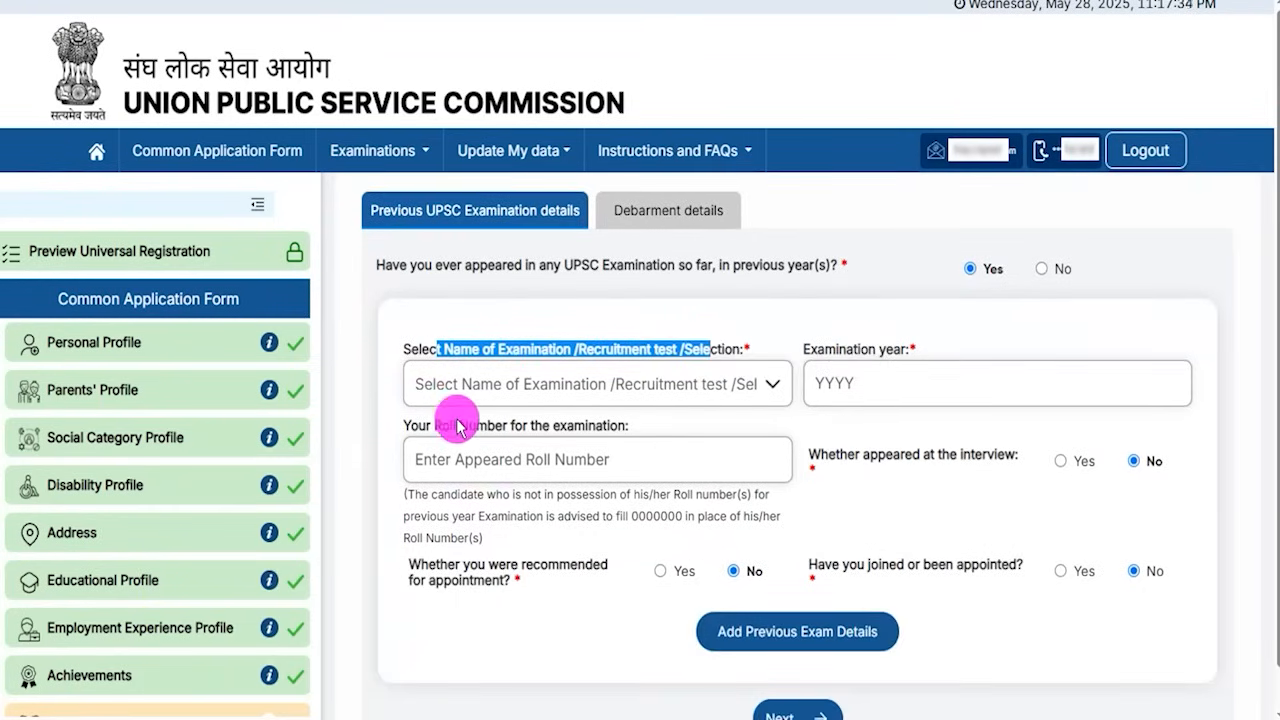
pyautogui.moveTo(436, 427); pyautogui.dragTo(565, 437)
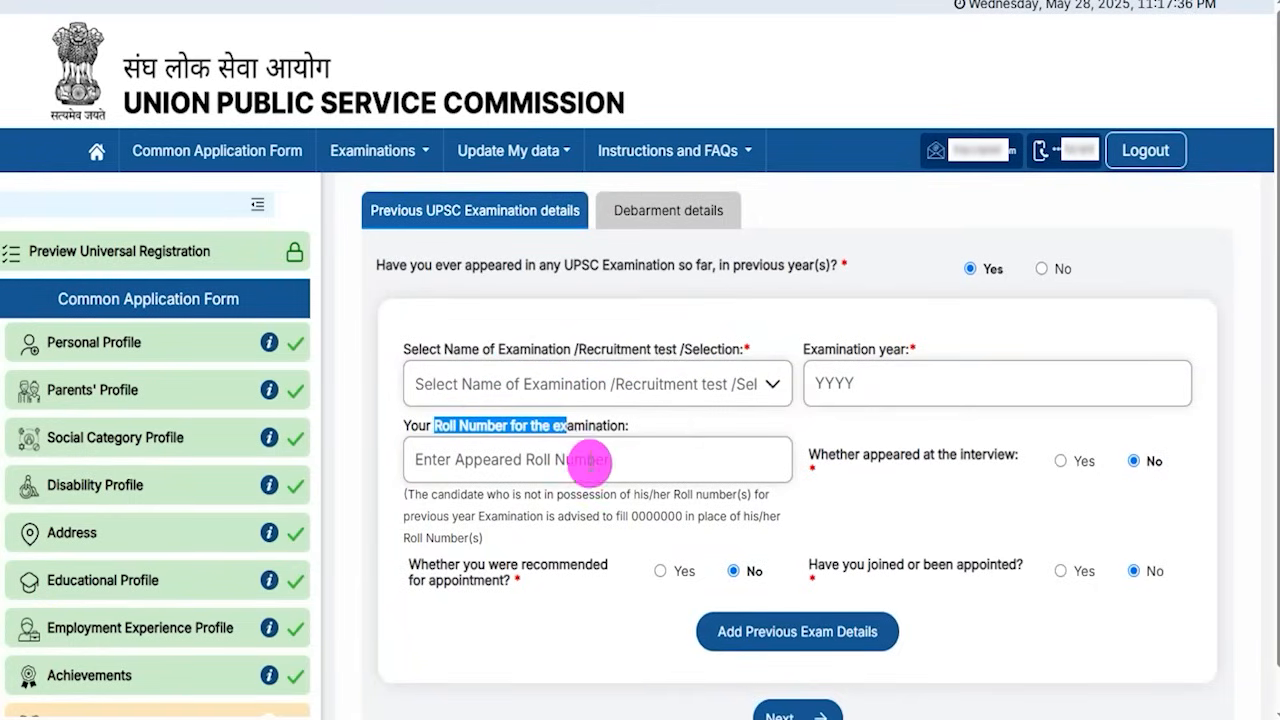
pyautogui.scroll(2, 586, 460)
pyautogui.click(1042, 412)
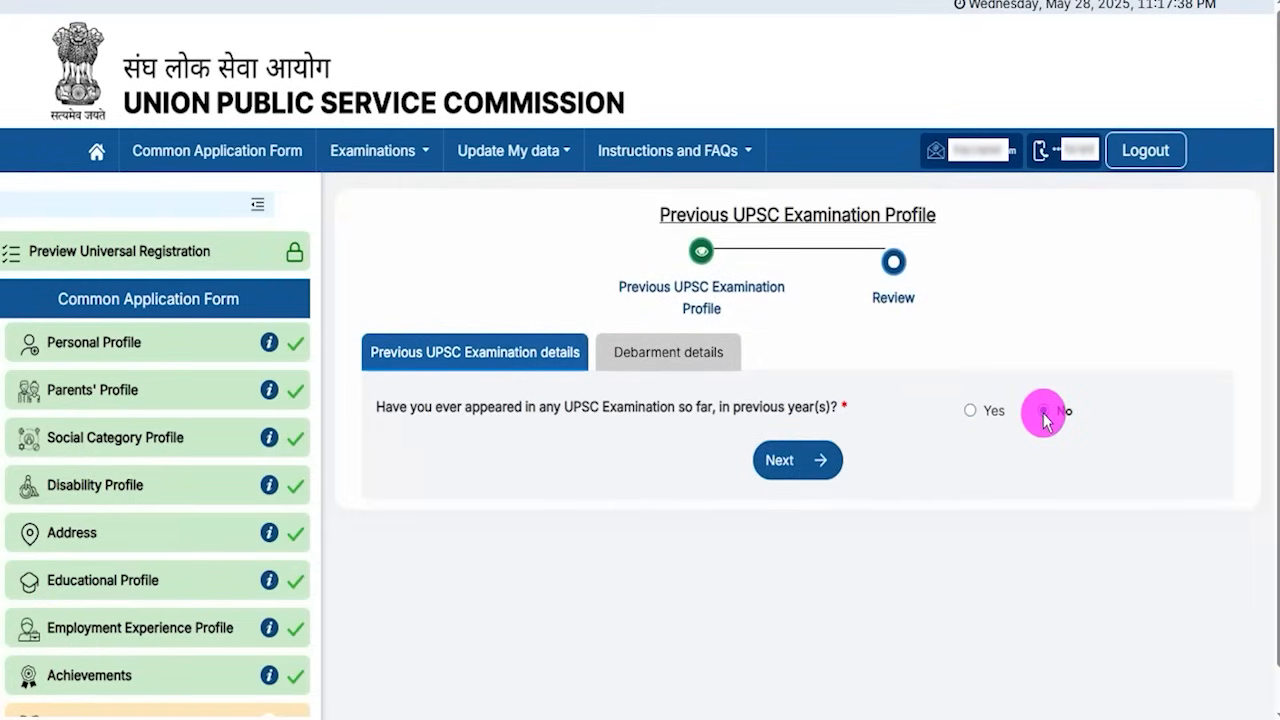
# Continue to the debarment details and answer No to ever having been debarred by the UPSC
pyautogui.click(794, 465)
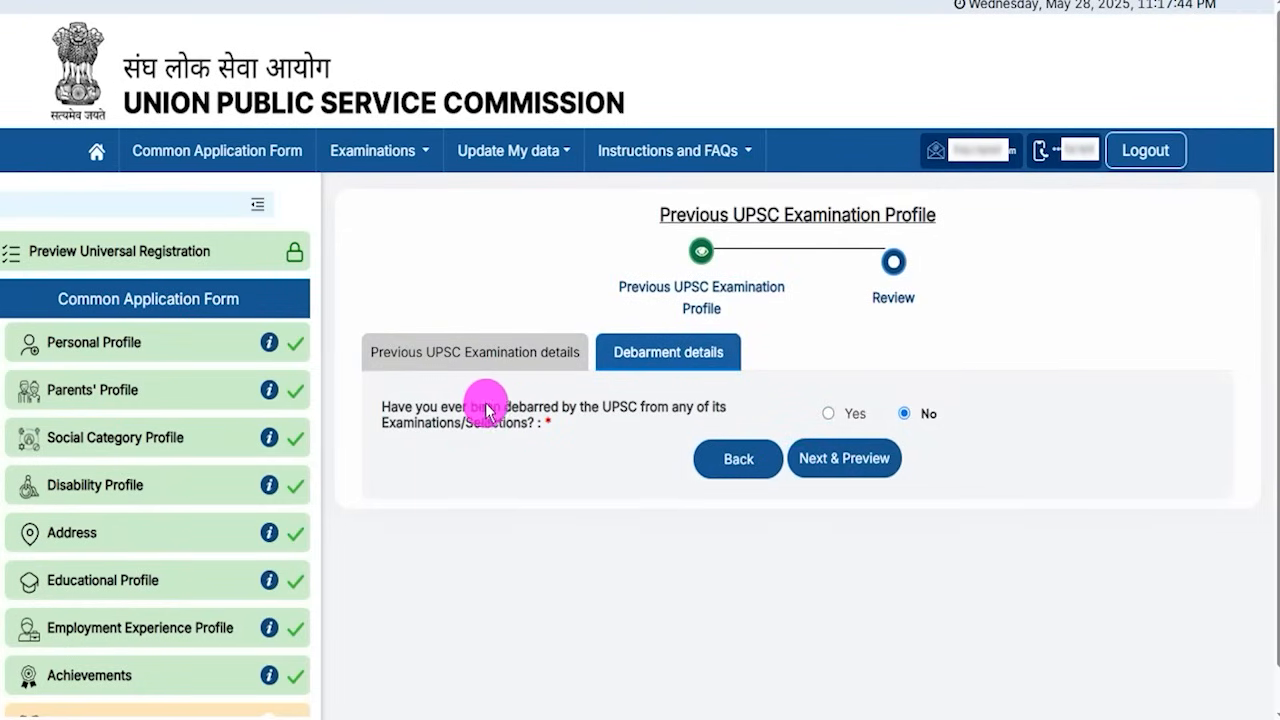
pyautogui.moveTo(455, 412); pyautogui.dragTo(628, 410)
pyautogui.click(829, 414)
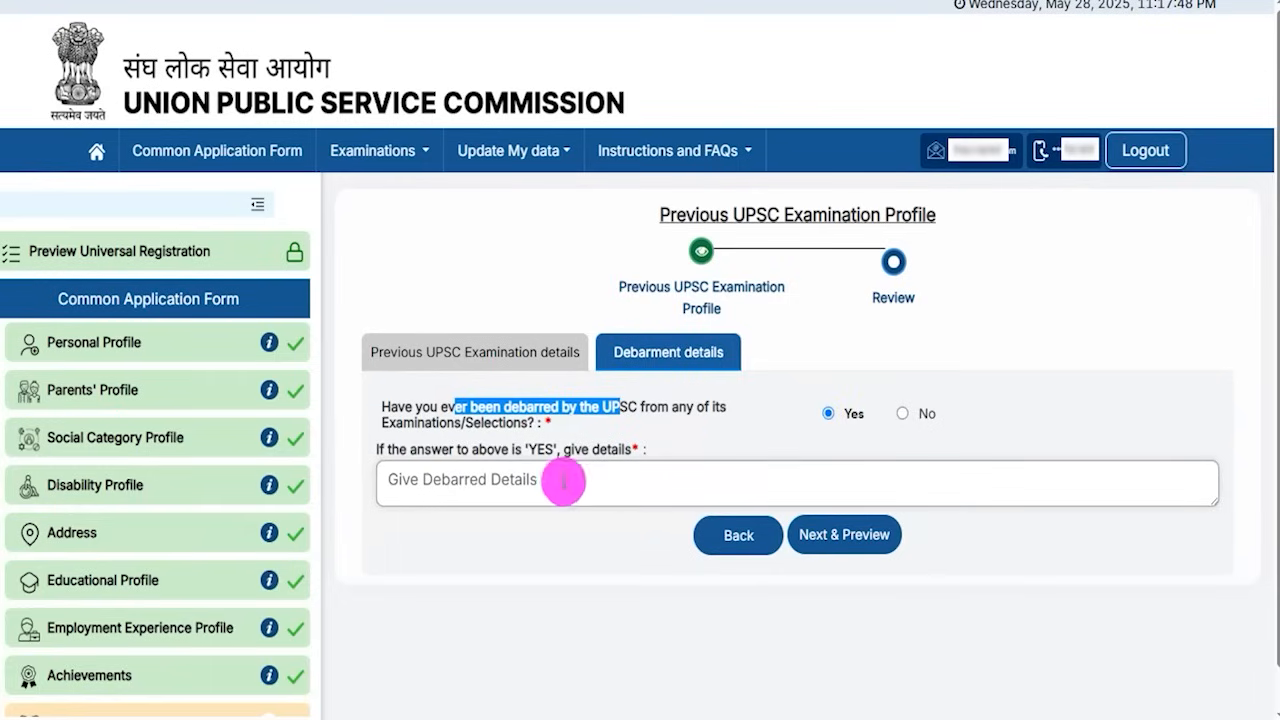
pyautogui.click(903, 414)
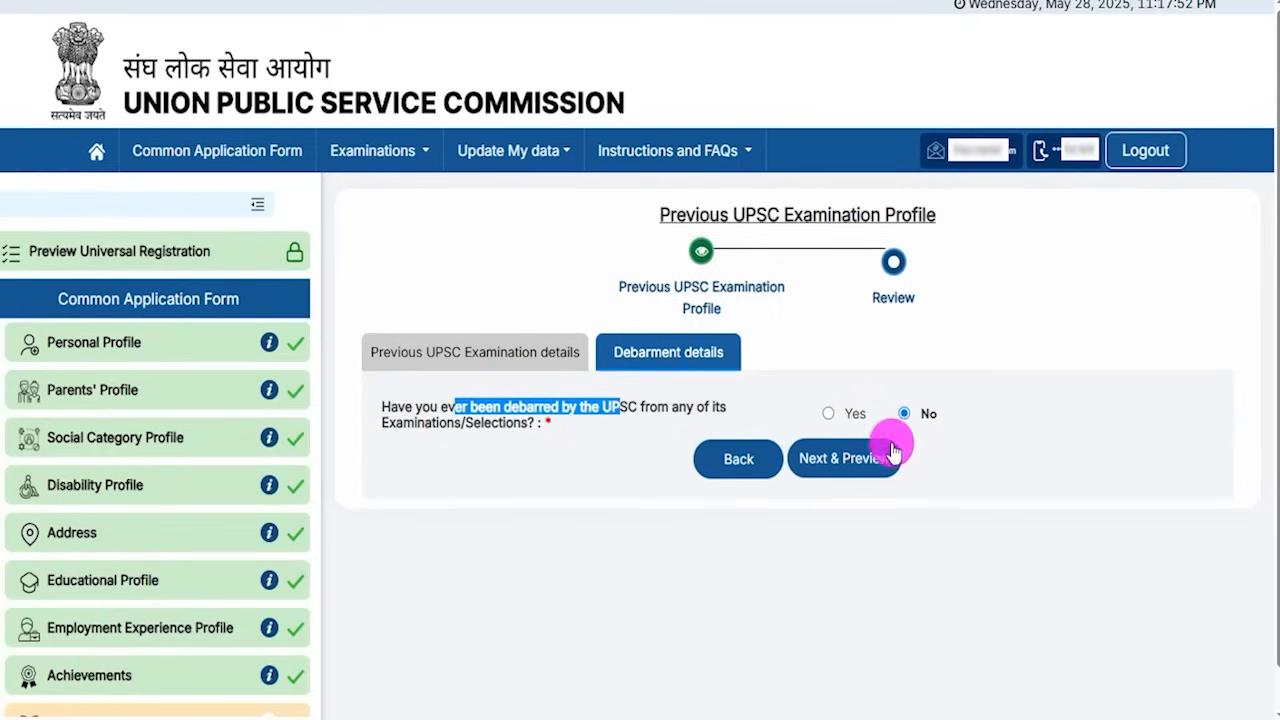
# Preview and submit the Previous UPSC Examination Profile
pyautogui.click(848, 465)
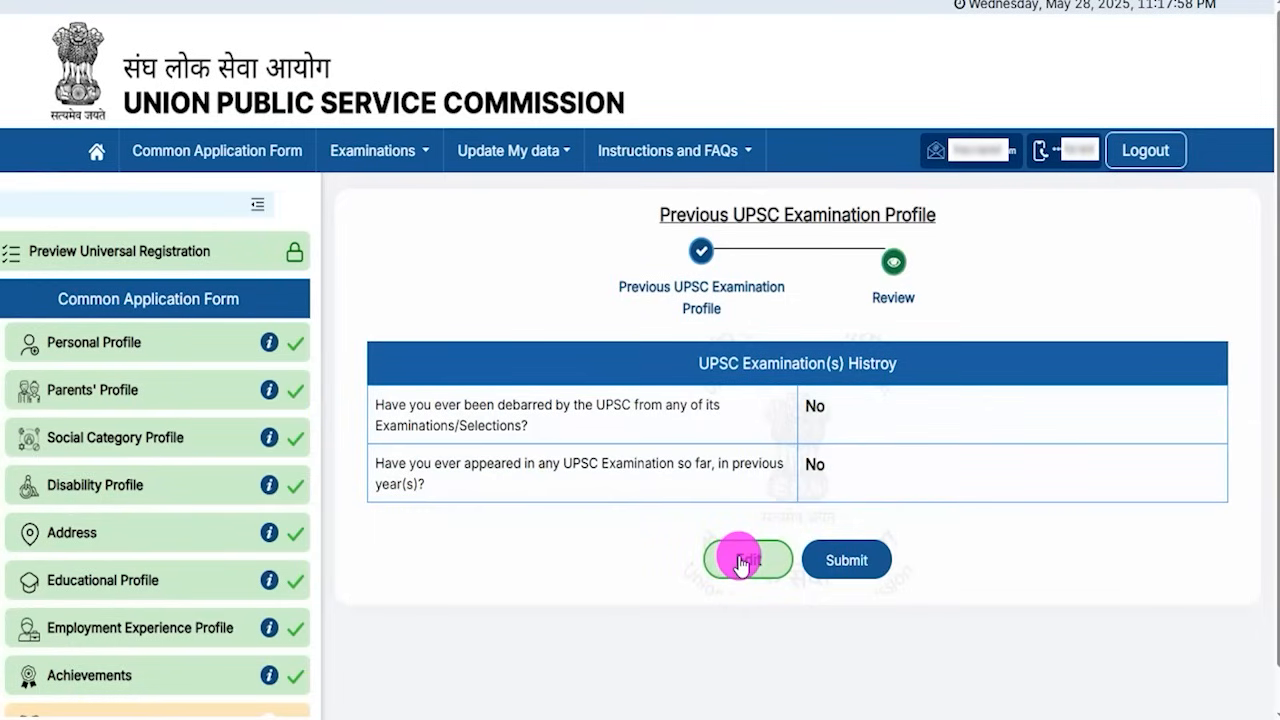
pyautogui.click(848, 560)
pyautogui.click(605, 450)
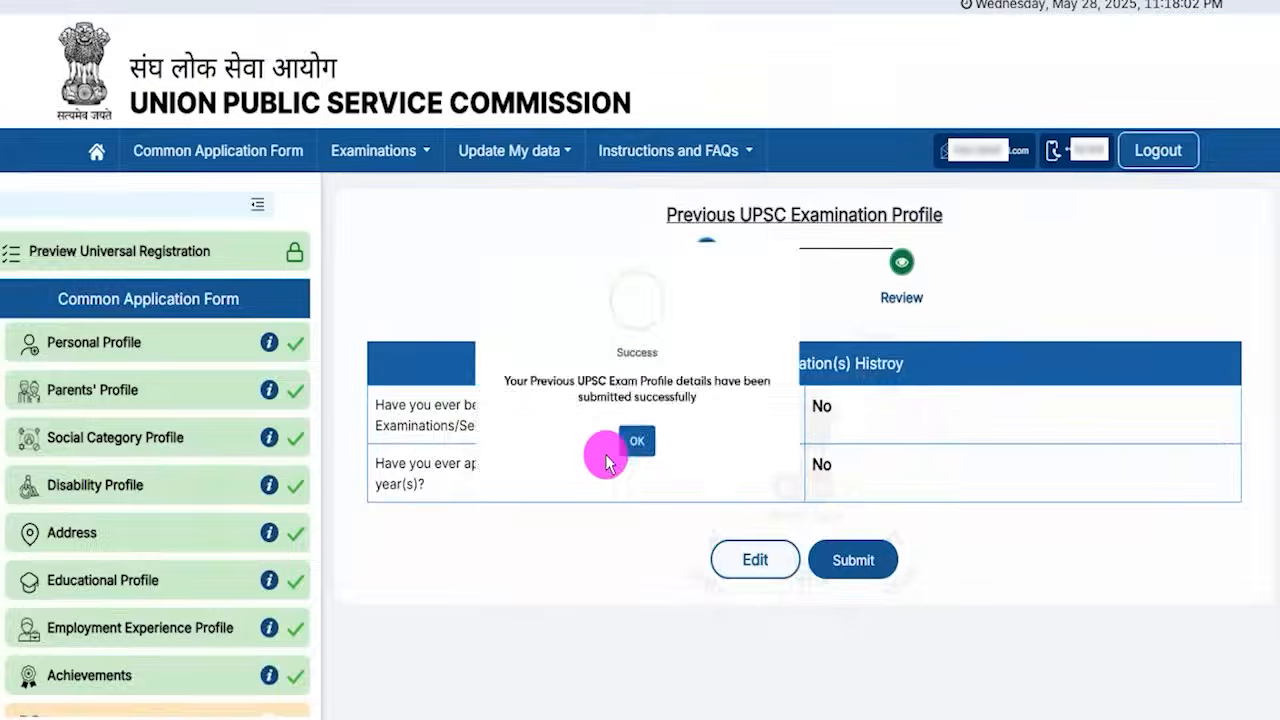
pyautogui.click(634, 468)
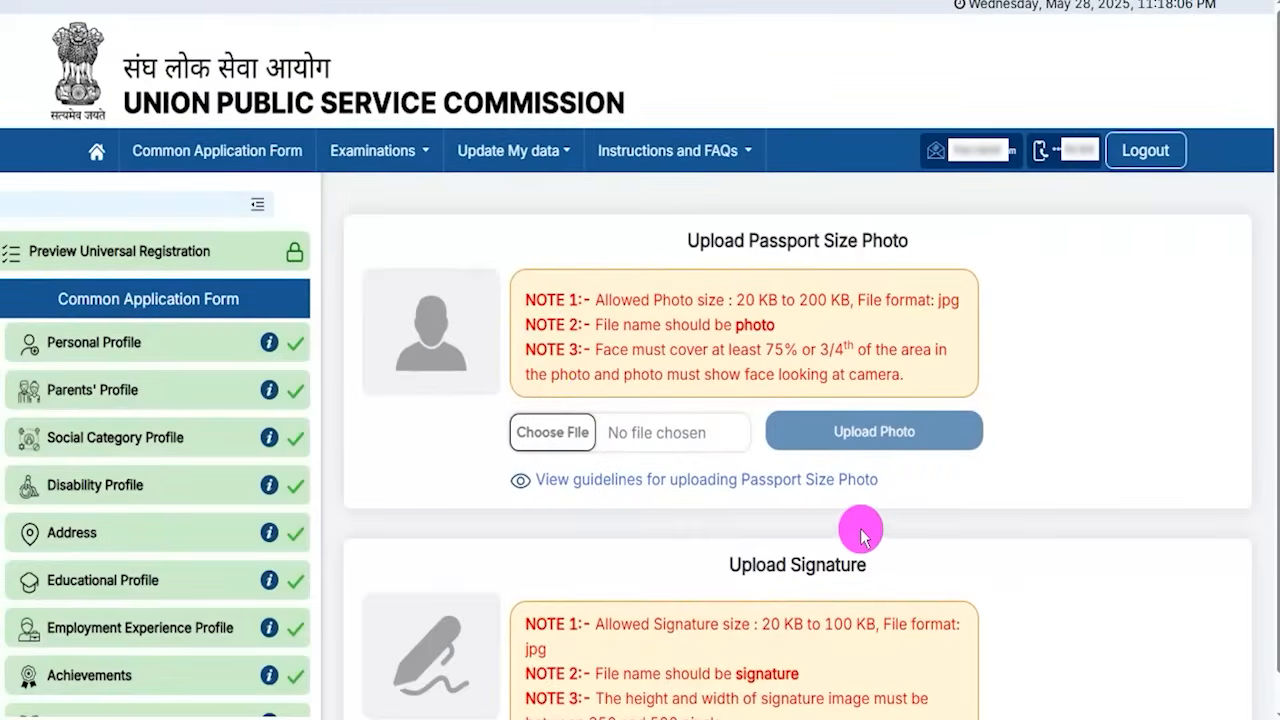
# Examine the passport size photo notes on allowed file size, format, file name and face coverage
pyautogui.scroll(-2, 860, 535)
pyautogui.scroll(2, 860, 535)
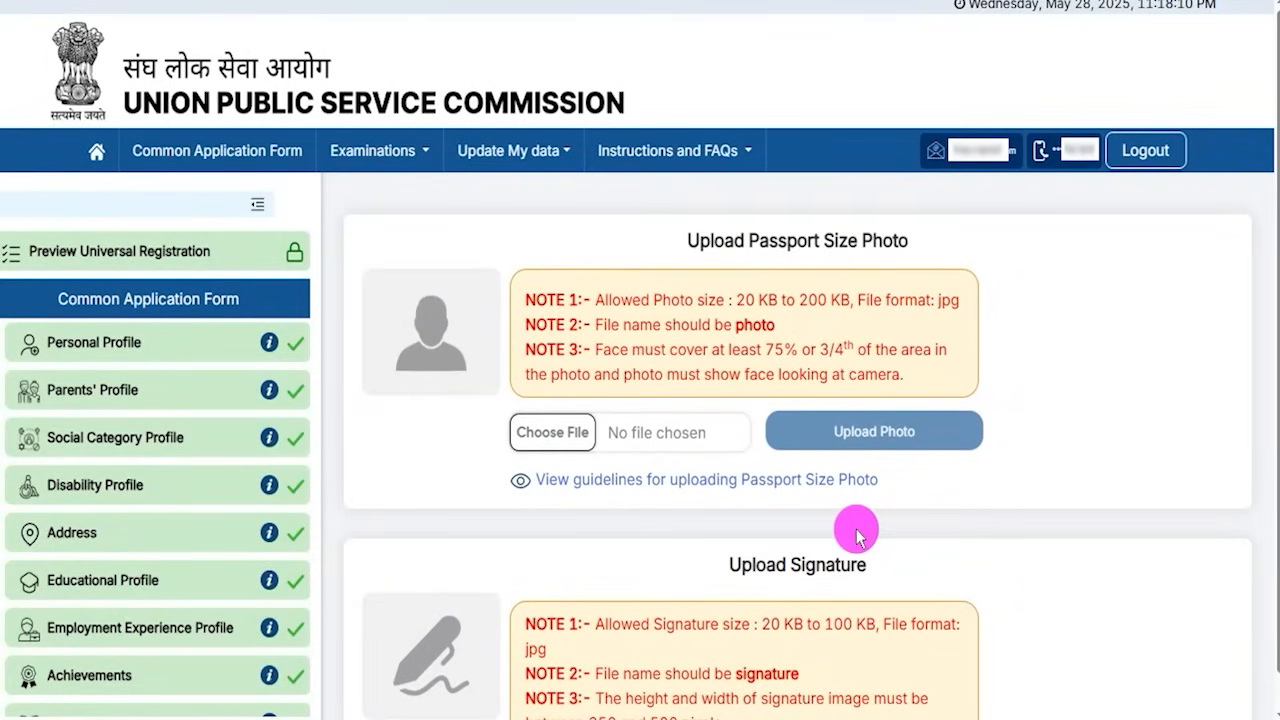
pyautogui.moveTo(743, 298); pyautogui.dragTo(858, 300)
pyautogui.moveTo(940, 300); pyautogui.dragTo(955, 303)
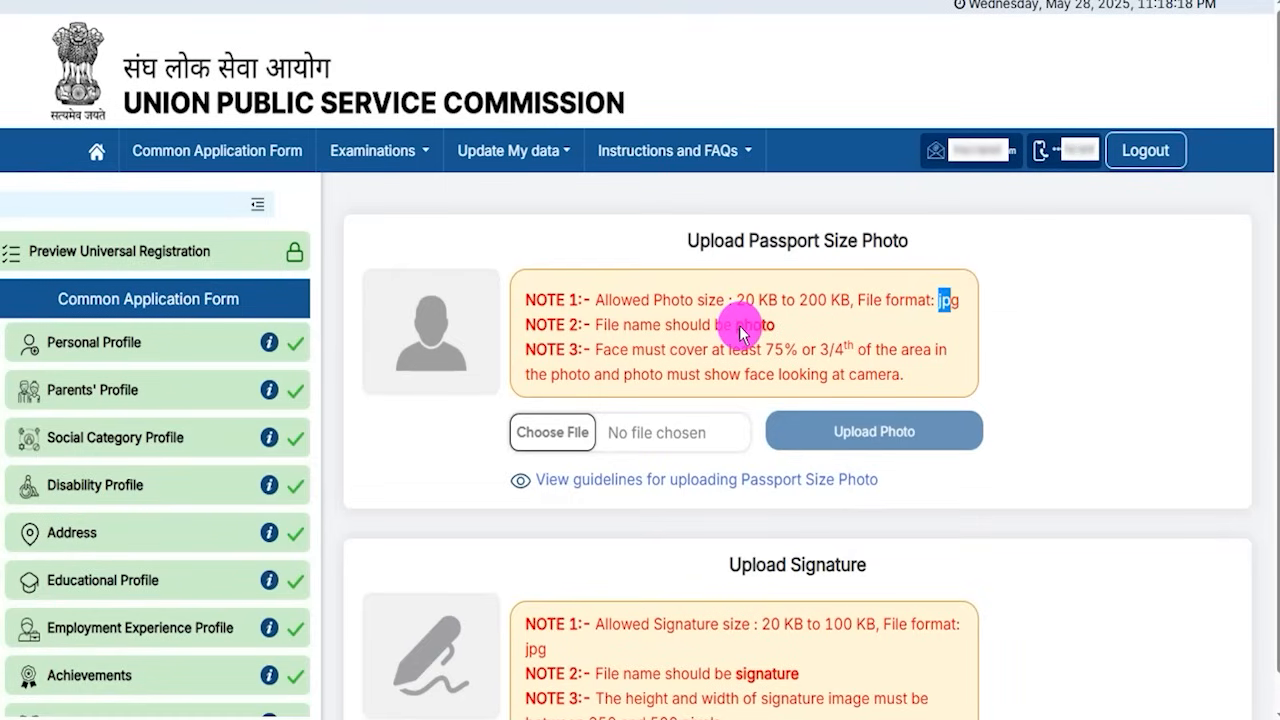
pyautogui.moveTo(775, 350); pyautogui.dragTo(823, 351)
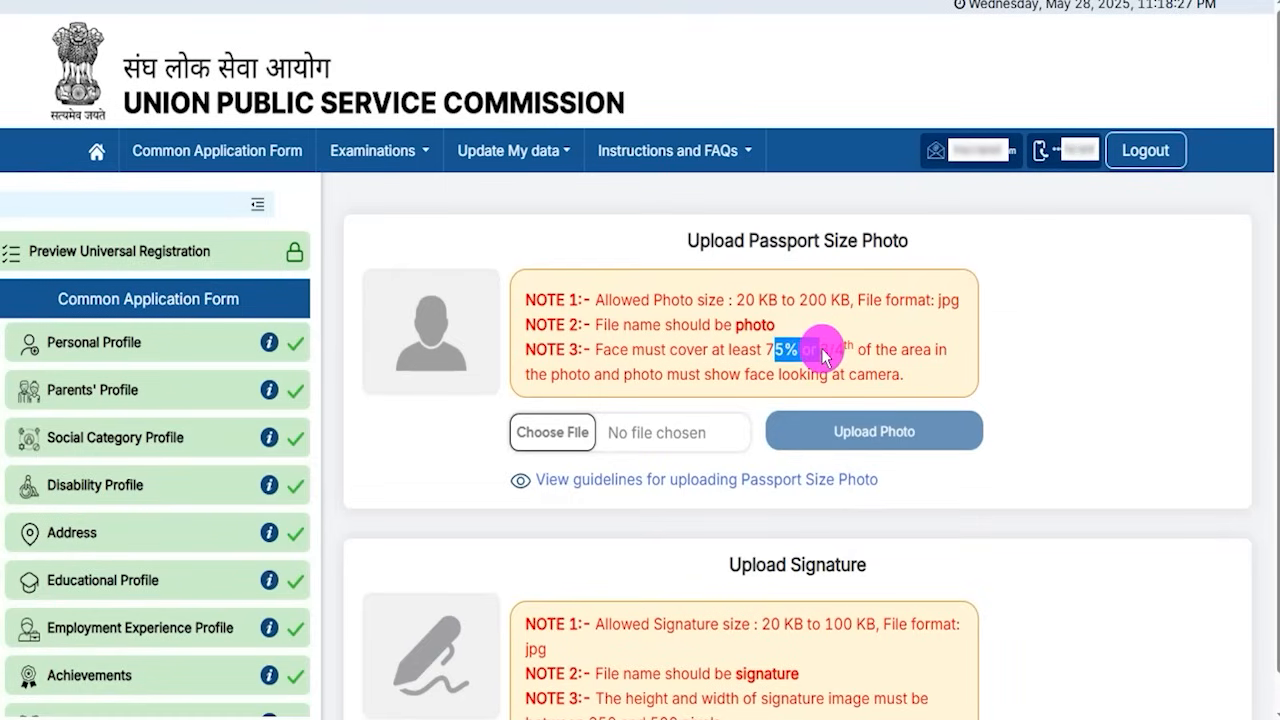
pyautogui.click(823, 351)
pyautogui.moveTo(603, 352); pyautogui.dragTo(760, 350)
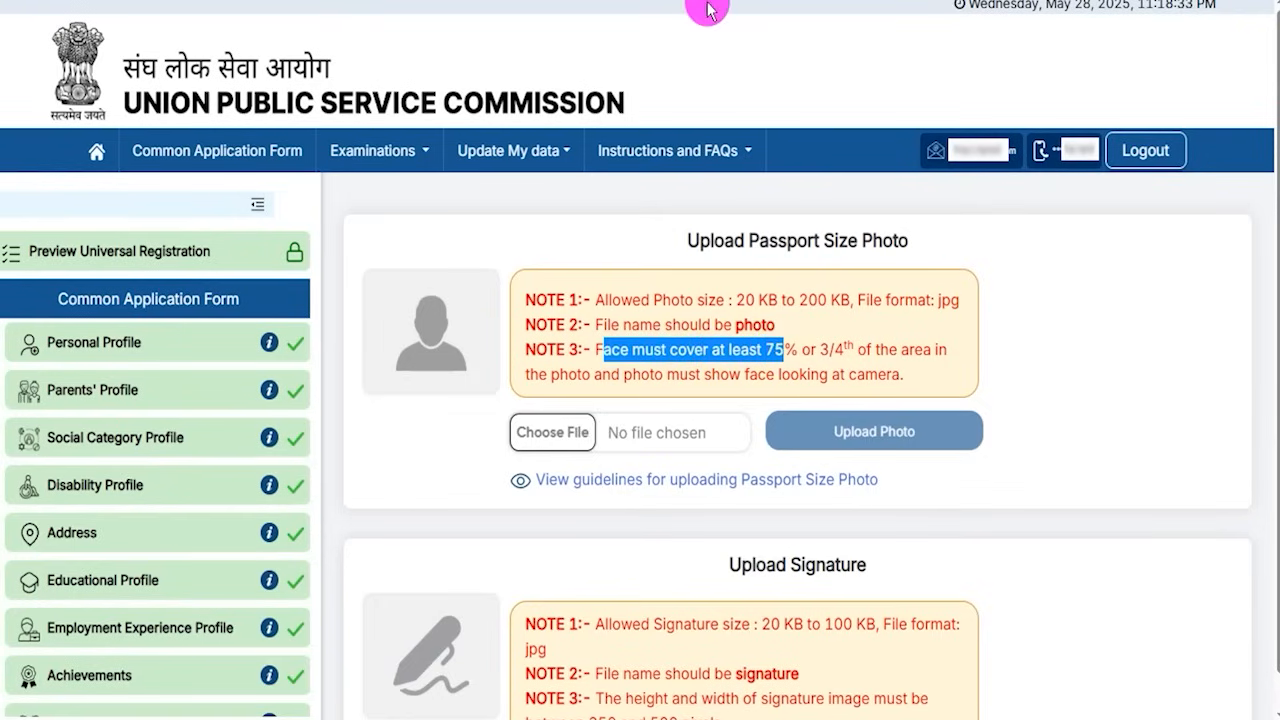
pyautogui.moveTo(580, 426); pyautogui.dragTo(616, 394)
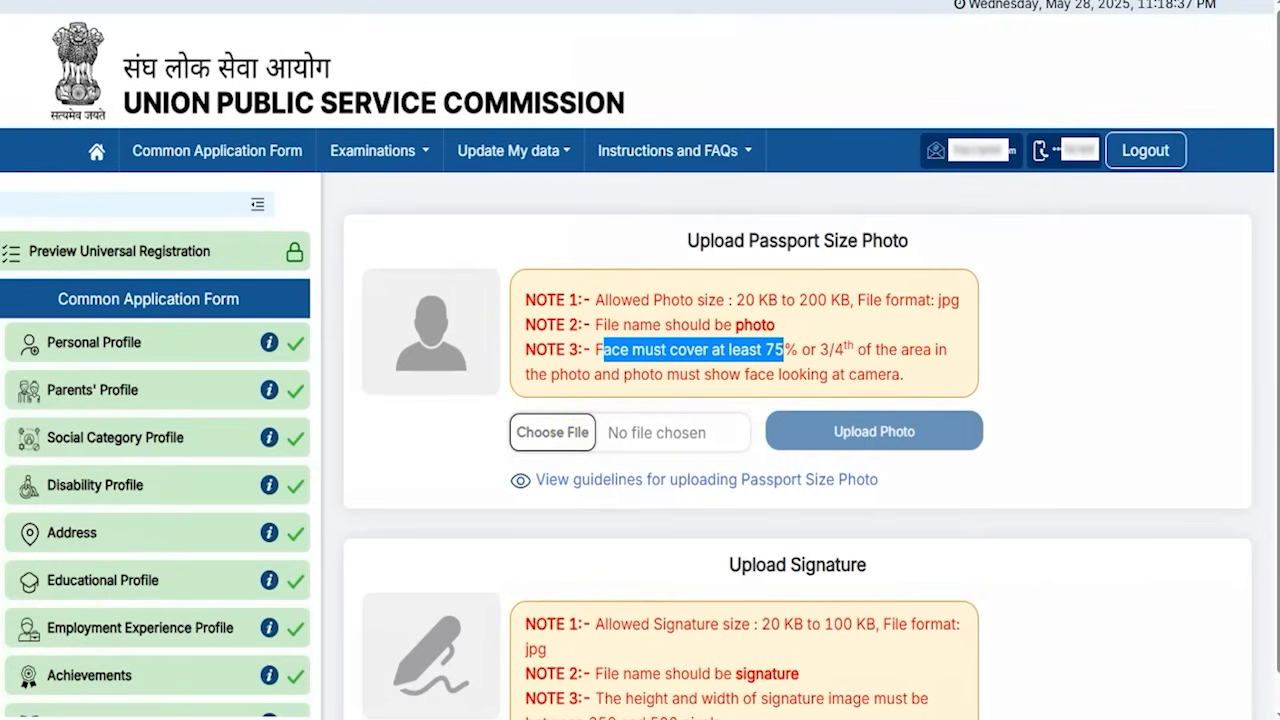
# View the passport photo guidelines and examine the acceptable specimen and the samples of photographs which are not acceptable
pyautogui.click(571, 429)
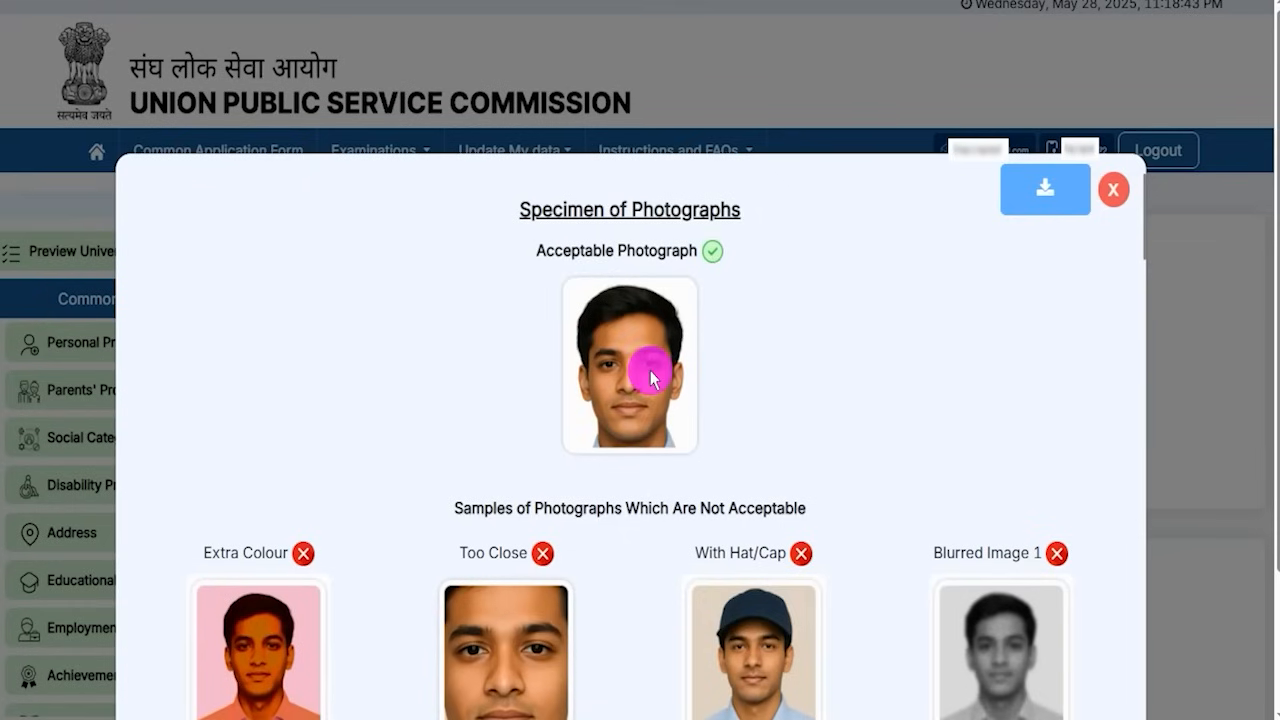
pyautogui.moveTo(537, 263)
pyautogui.mouseDown()
pyautogui.moveTo(723, 437)
pyautogui.moveTo(738, 480)
pyautogui.mouseUp()
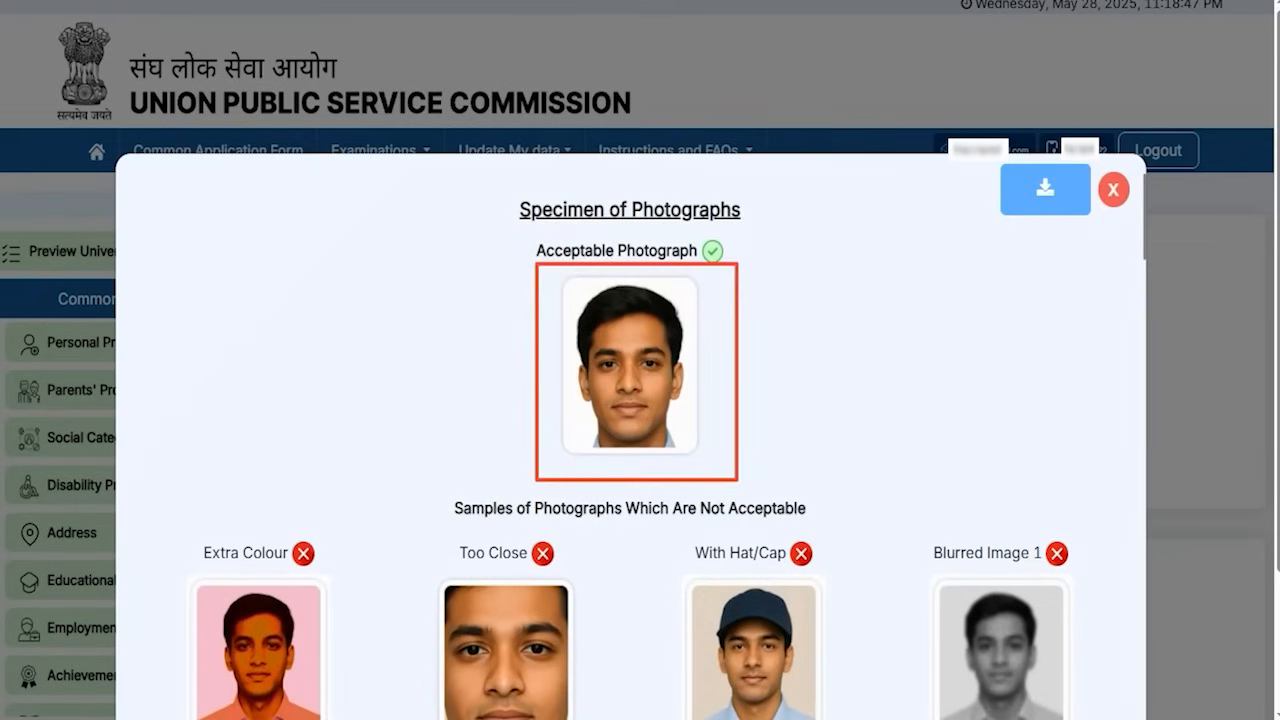
pyautogui.scroll(-3, 737, 523)
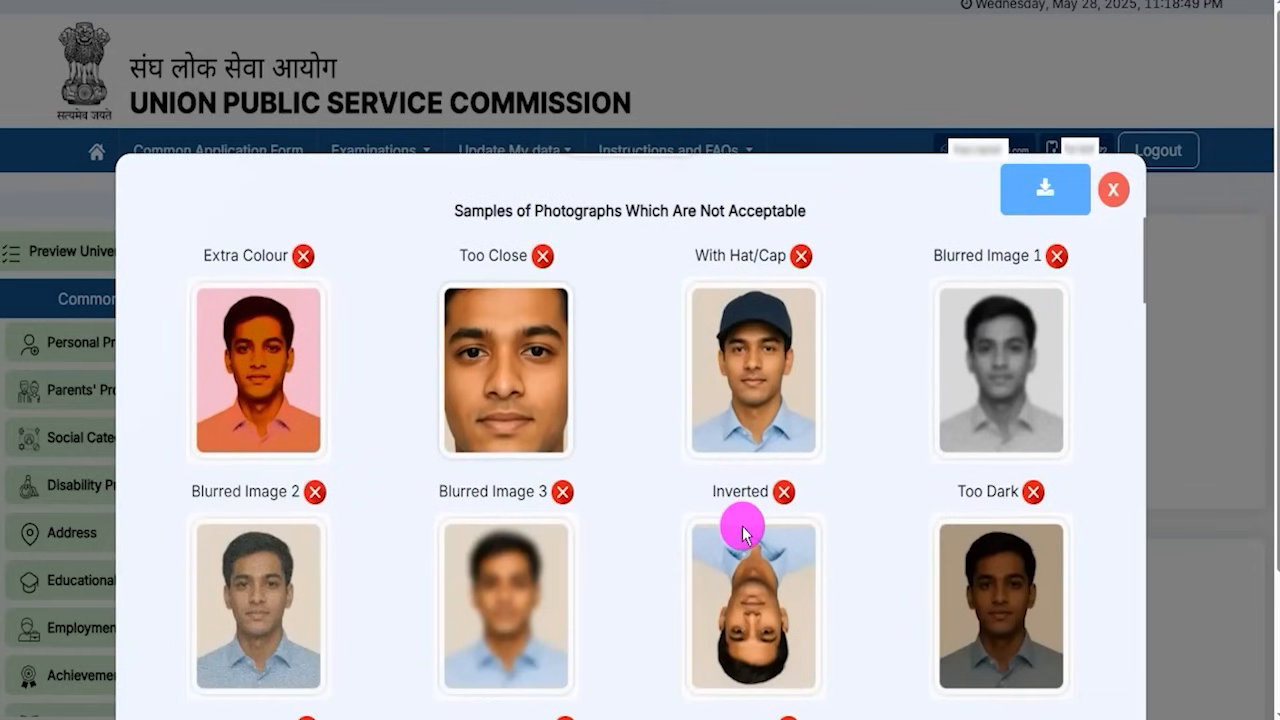
pyautogui.moveTo(299, 375); pyautogui.dragTo(364, 334)
pyautogui.moveTo(737, 373); pyautogui.dragTo(813, 369)
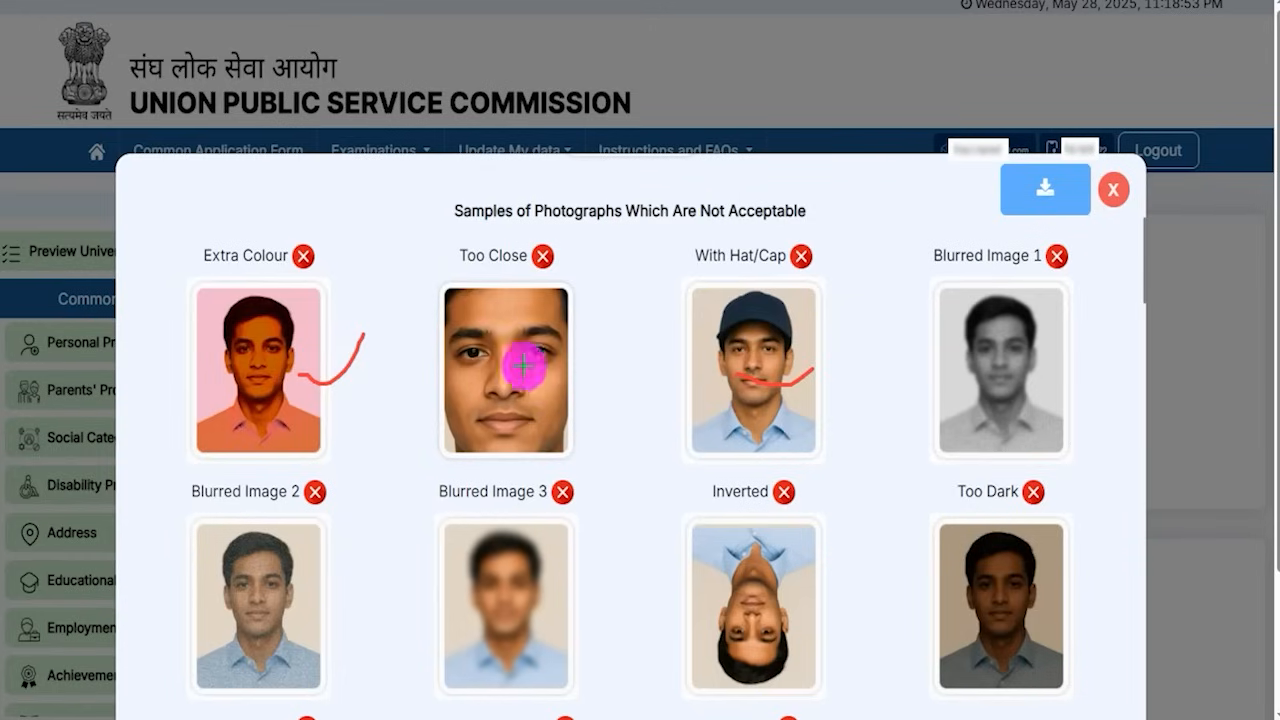
pyautogui.moveTo(512, 366); pyautogui.dragTo(583, 311)
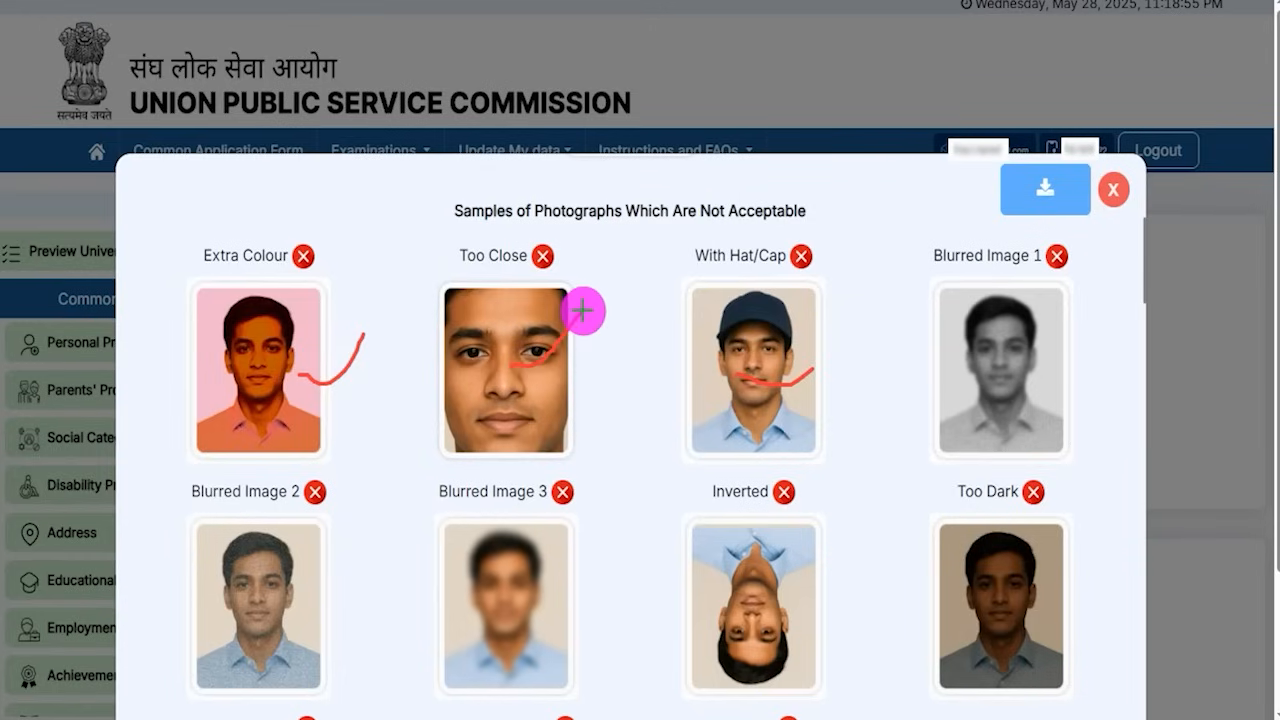
pyautogui.moveTo(1012, 378); pyautogui.dragTo(1074, 352)
pyautogui.moveTo(771, 606); pyautogui.dragTo(829, 548)
pyautogui.moveTo(1000, 617); pyautogui.dragTo(1064, 574)
pyautogui.moveTo(538, 603); pyautogui.dragTo(626, 550)
pyautogui.click(838, 1)
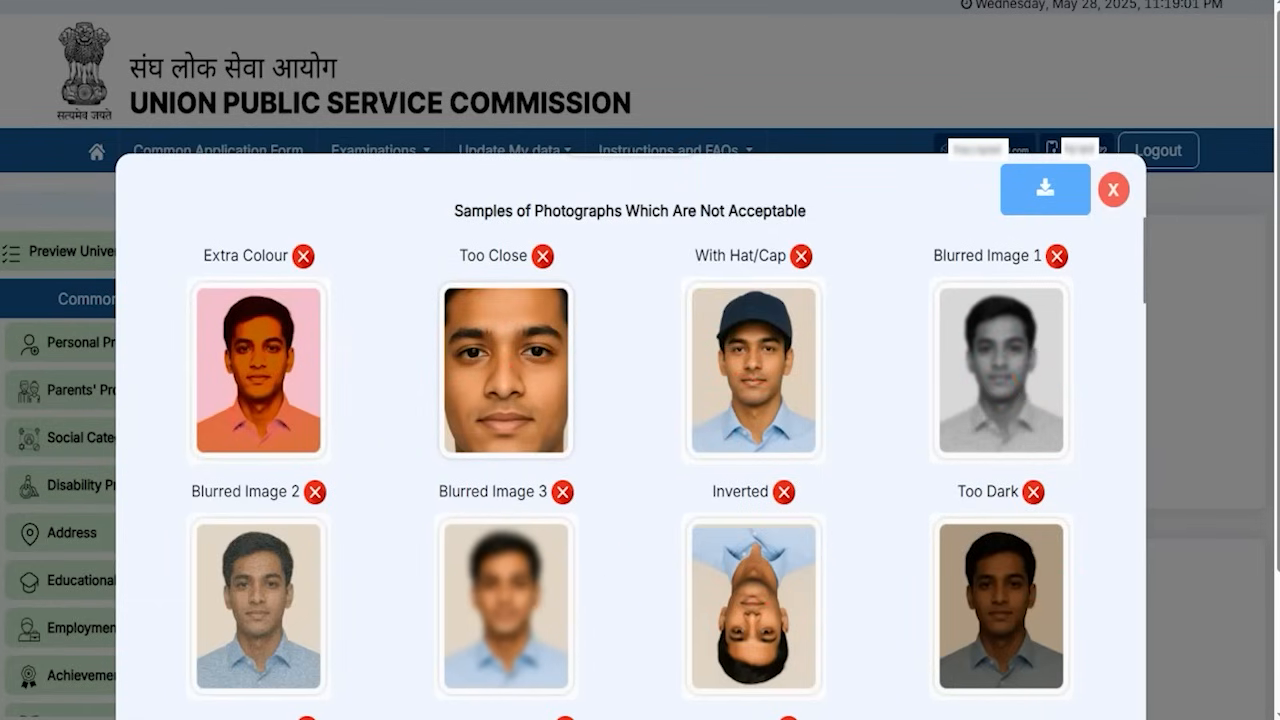
# Read the photo upload instructions, the sample acceptance table and the dos and don'ts, and close the photo guidelines
pyautogui.scroll(-5, 716, 588)
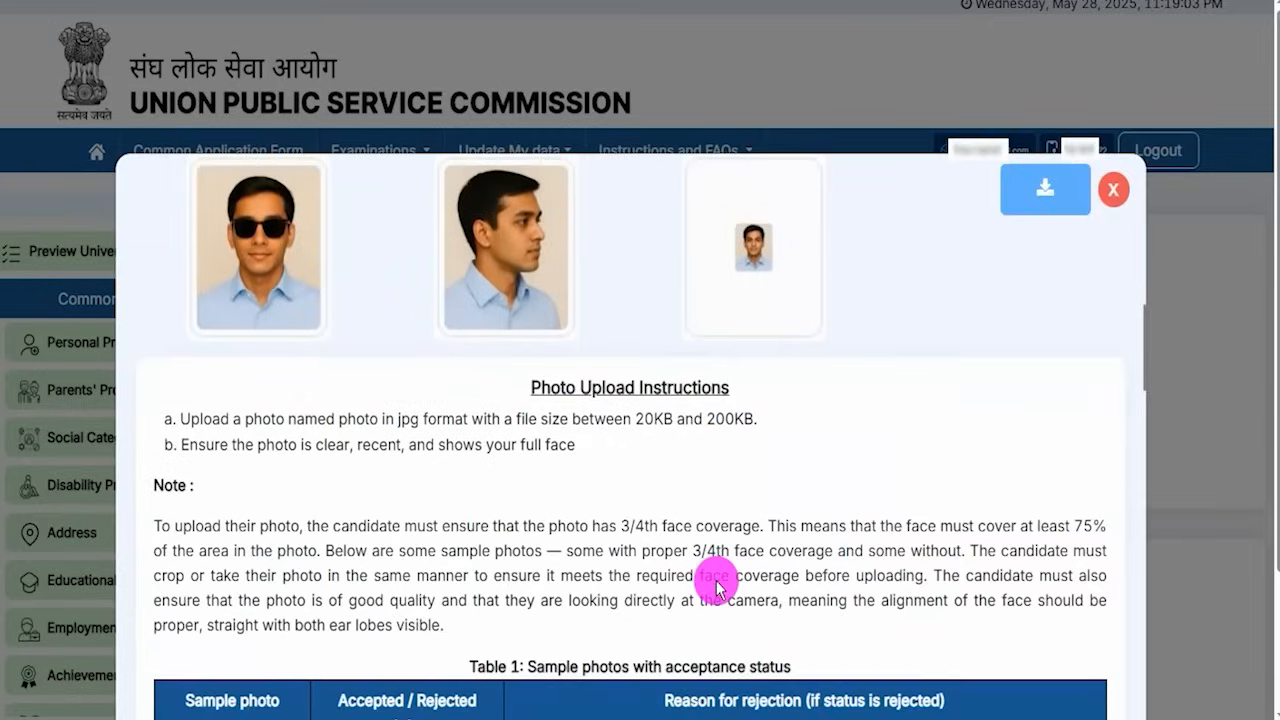
pyautogui.scroll(-10, 716, 577)
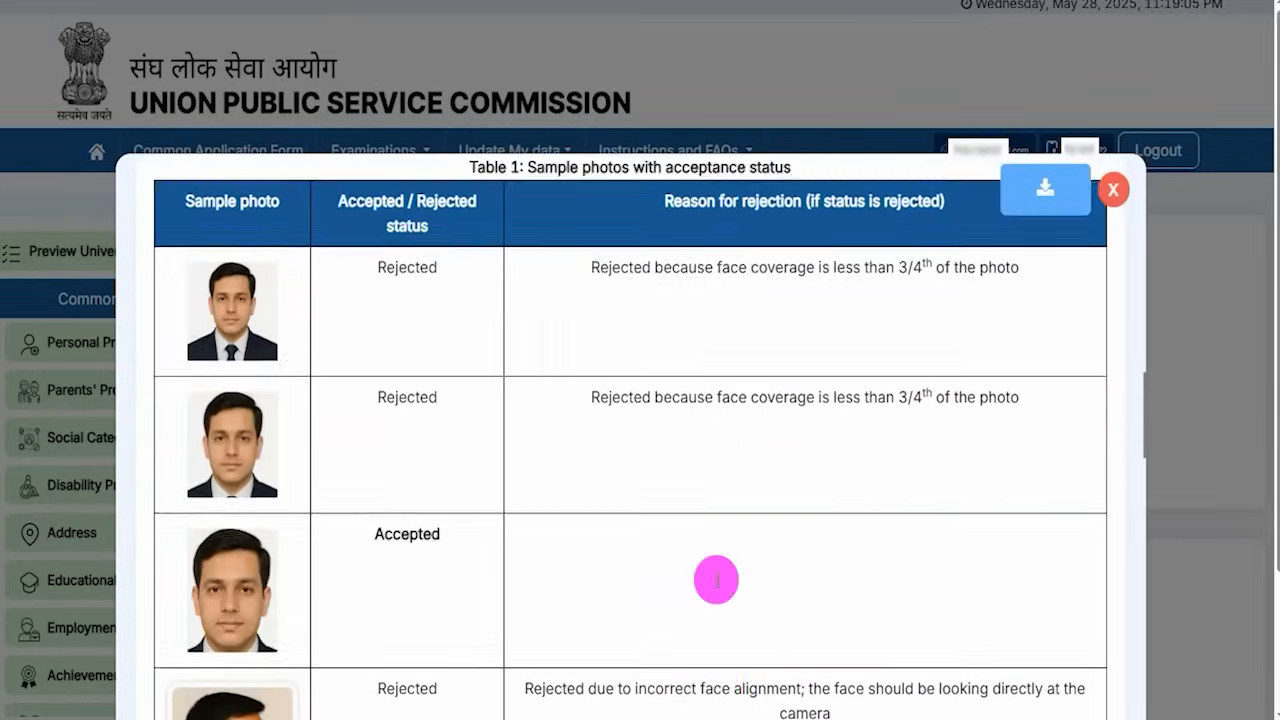
pyautogui.scroll(15, 716, 580)
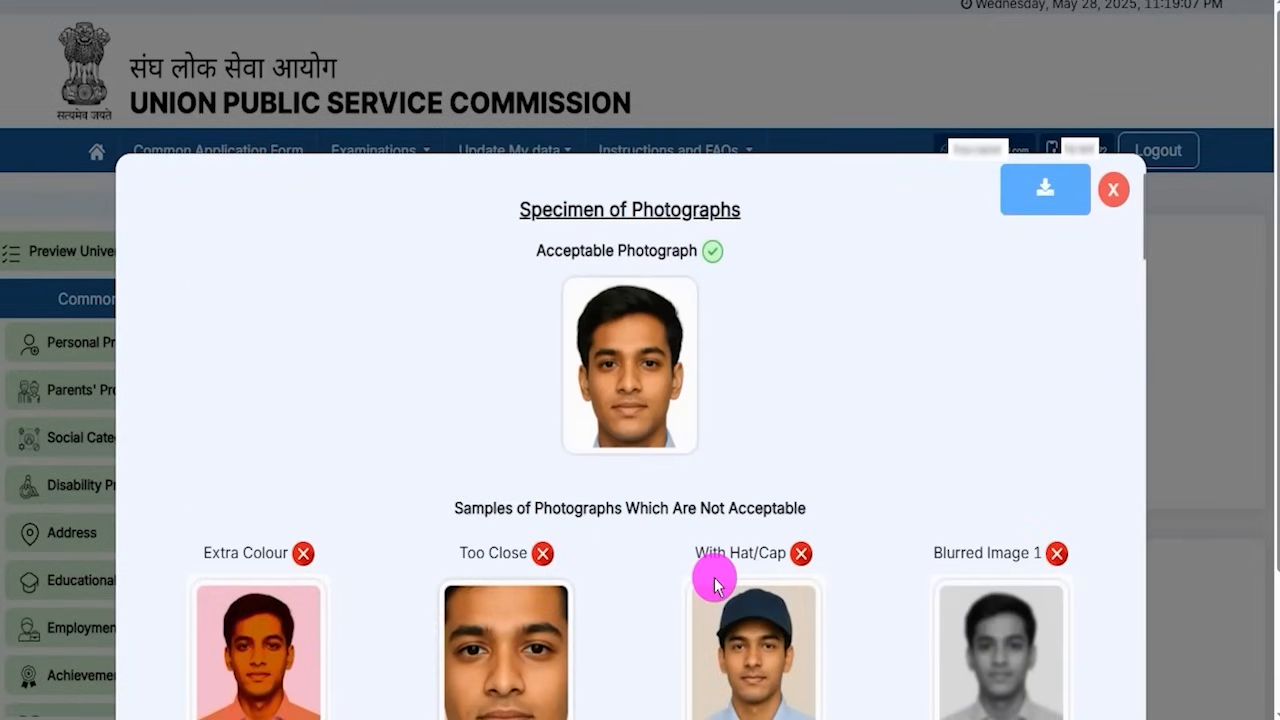
pyautogui.scroll(-15, 957, 351)
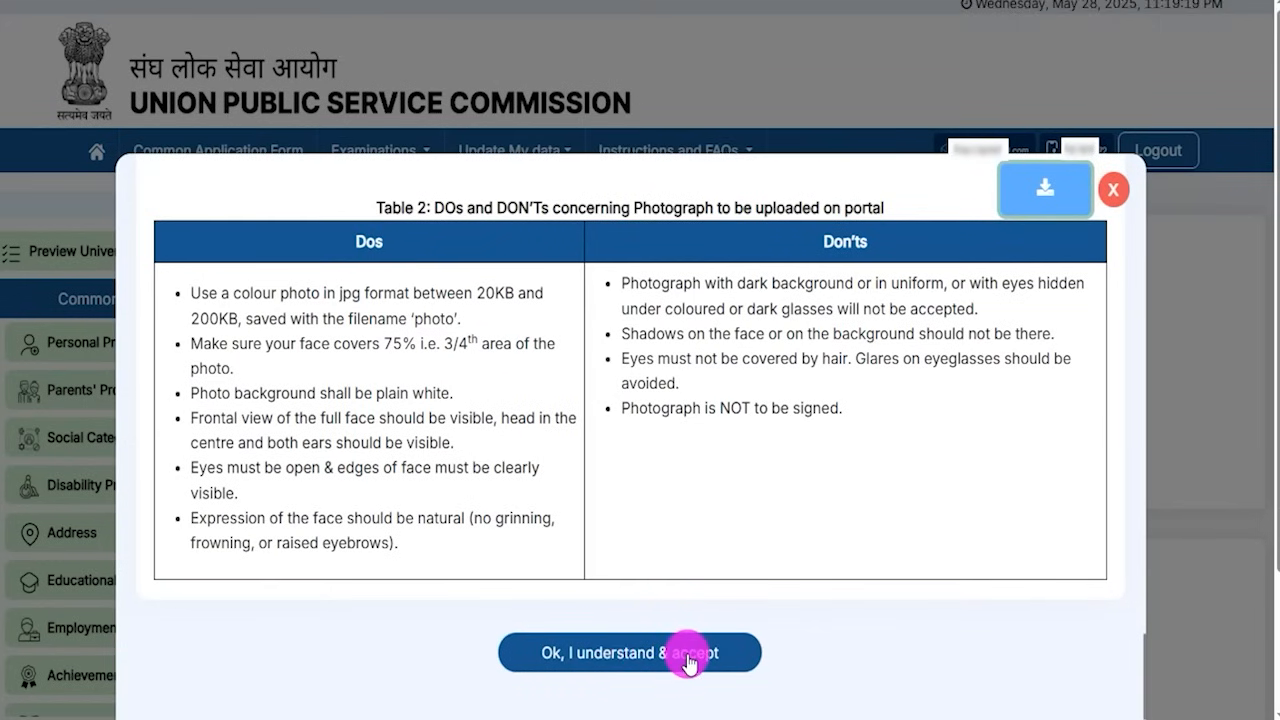
pyautogui.click(1111, 195)
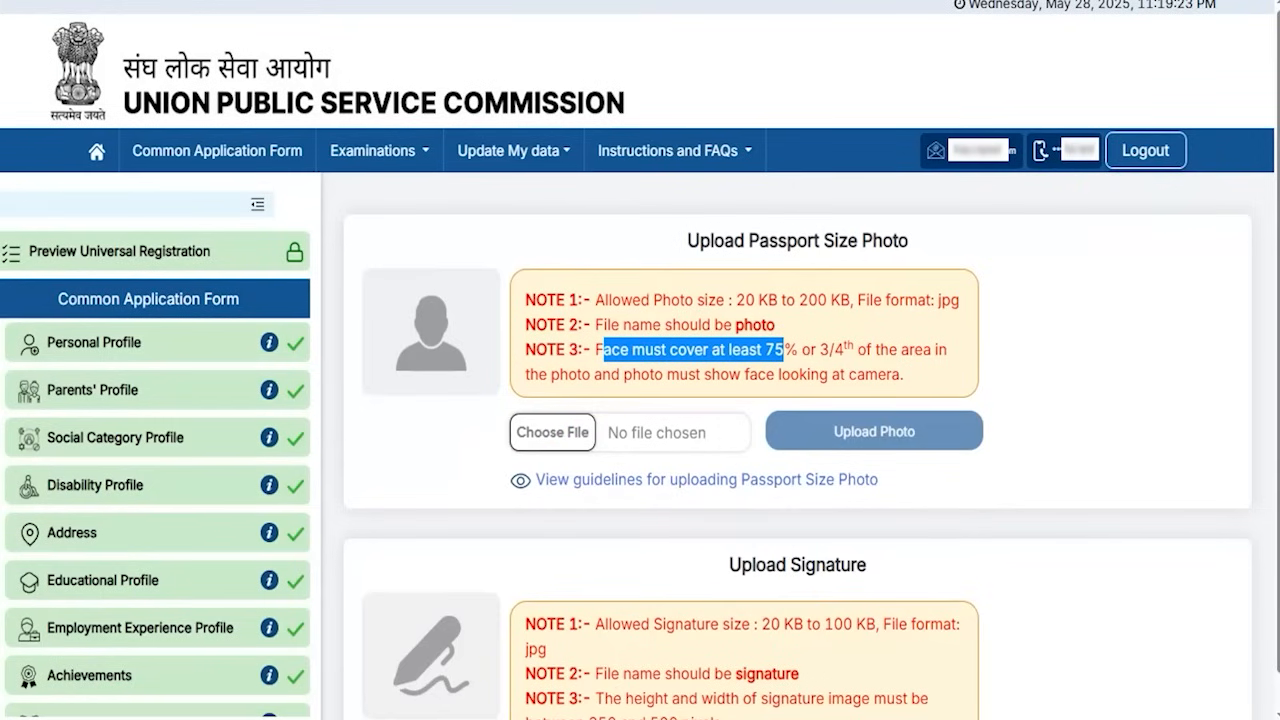
# Examine the signature upload notes on allowed file size, file name and image height and width in pixels
pyautogui.moveTo(940, 426); pyautogui.dragTo(998, 368)
pyautogui.scroll(-2, 671, 586)
pyautogui.moveTo(763, 451); pyautogui.dragTo(824, 456)
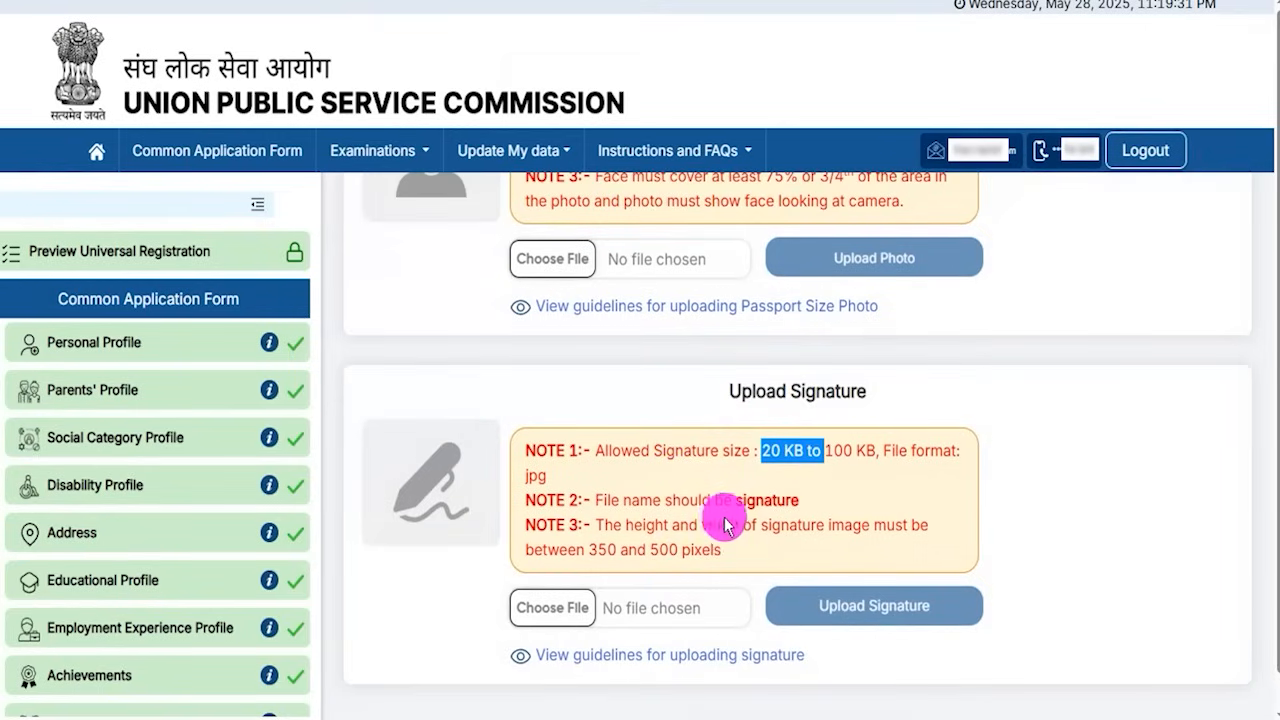
pyautogui.moveTo(736, 510); pyautogui.dragTo(786, 508)
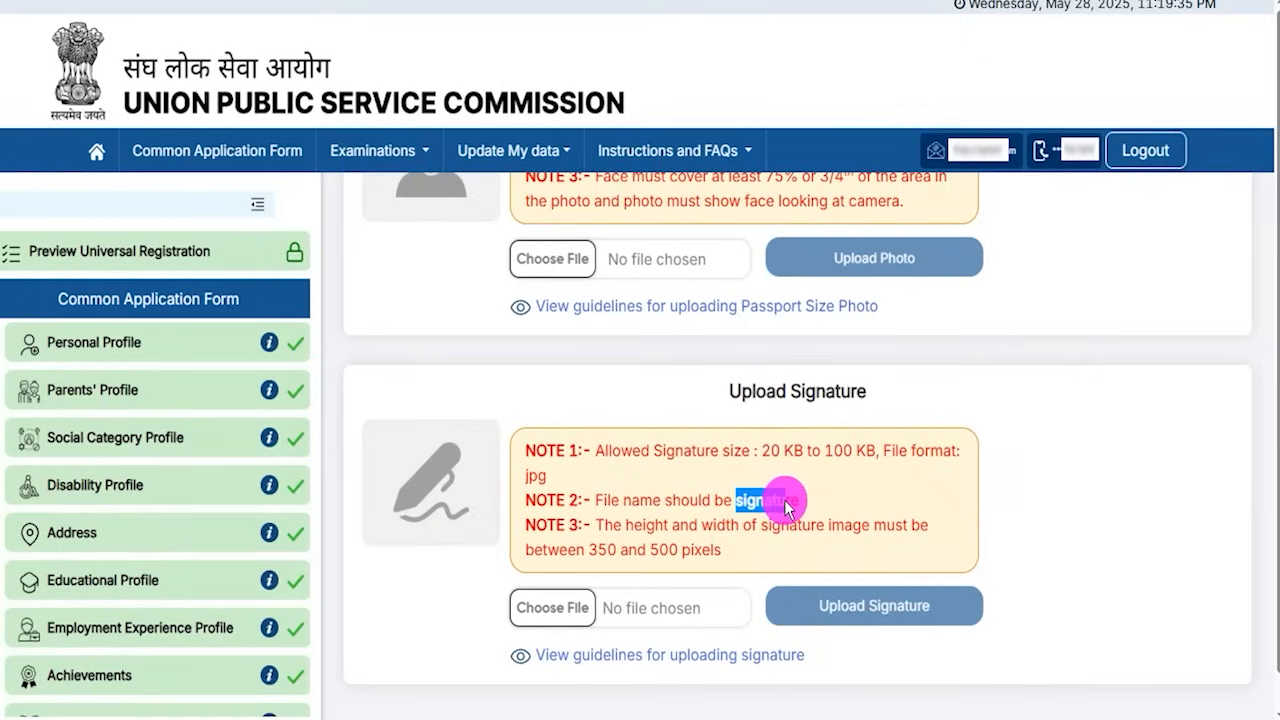
pyautogui.click(593, 552)
pyautogui.moveTo(593, 552); pyautogui.dragTo(710, 558)
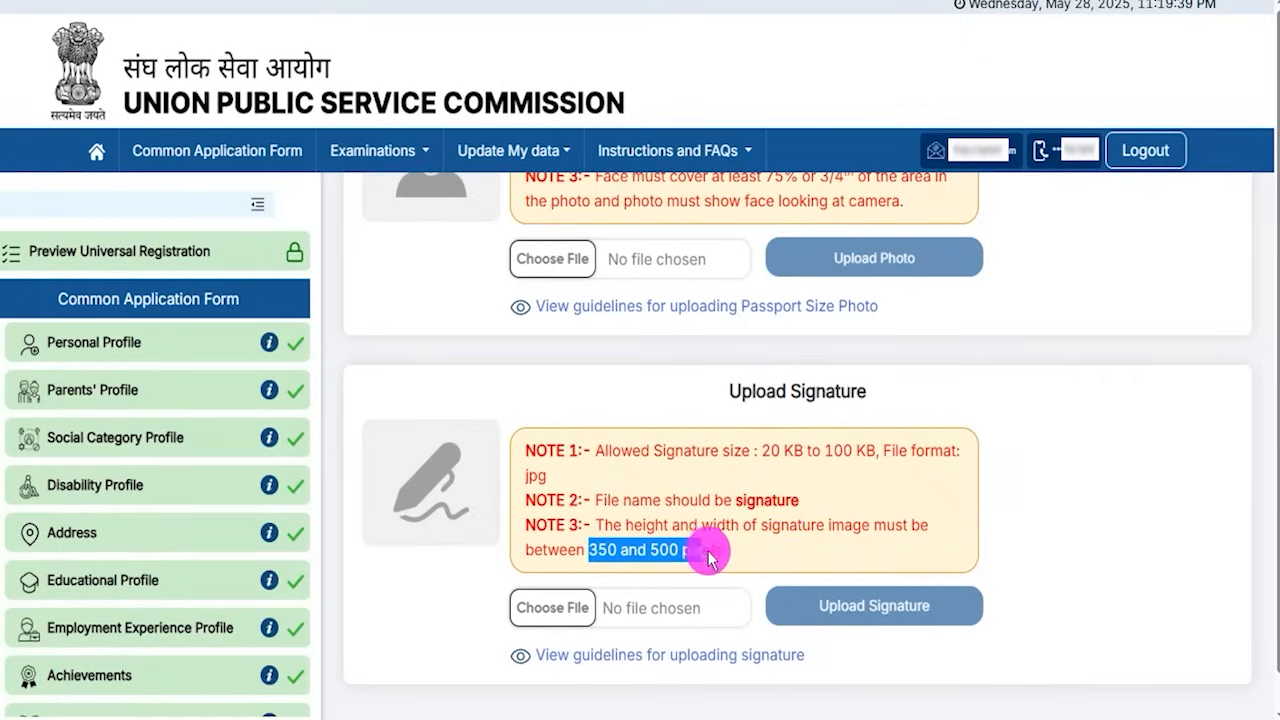
pyautogui.scroll(-1, 712, 556)
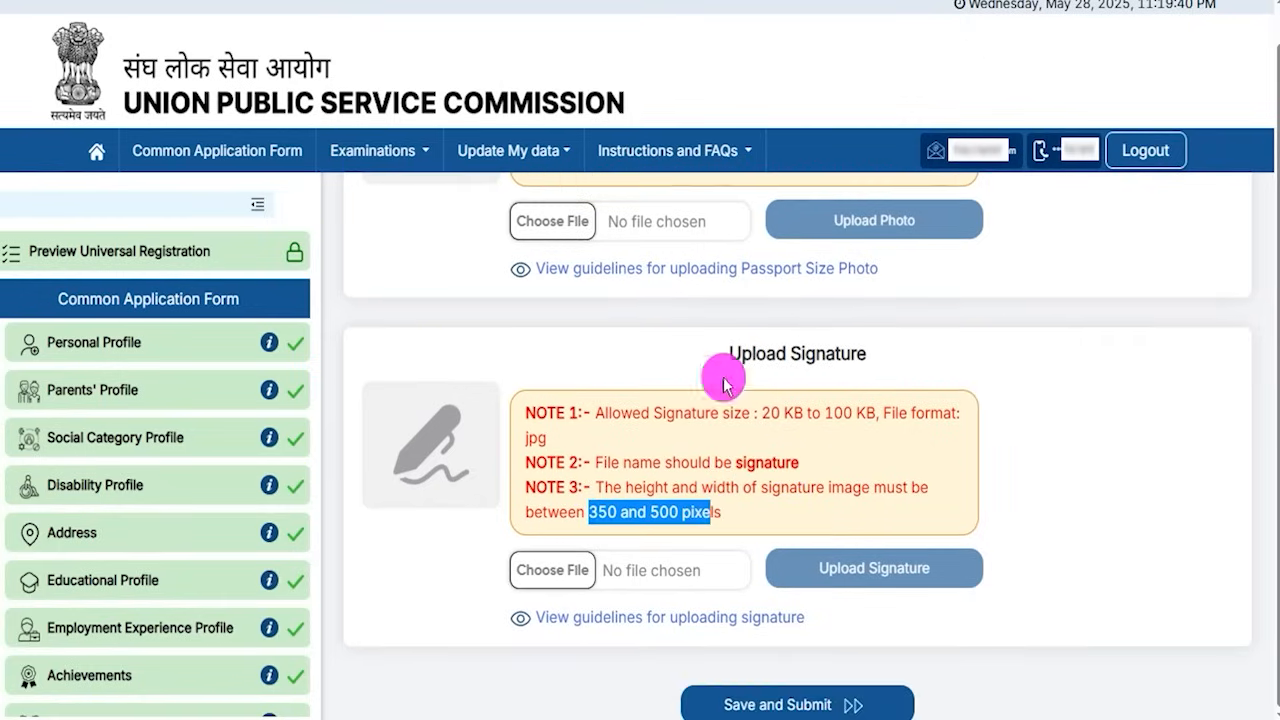
# View the signature guidelines, examine the acceptable and unacceptable specimens and the upload instructions, and close the guidelines
pyautogui.click(575, 570)
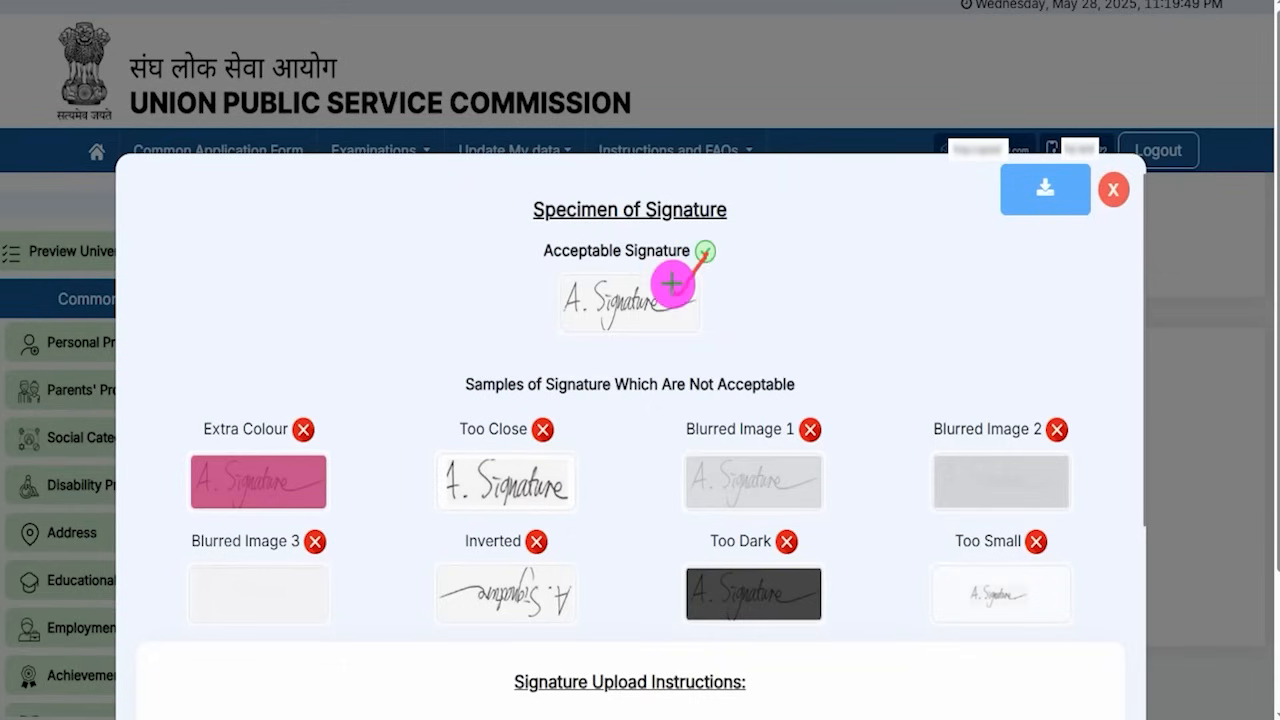
pyautogui.moveTo(317, 477)
pyautogui.mouseDown()
pyautogui.moveTo(358, 500)
pyautogui.moveTo(327, 502)
pyautogui.mouseUp()
pyautogui.moveTo(478, 466)
pyautogui.mouseDown()
pyautogui.moveTo(540, 503)
pyautogui.moveTo(472, 516)
pyautogui.mouseUp()
pyautogui.moveTo(720, 470)
pyautogui.mouseDown()
pyautogui.moveTo(771, 494)
pyautogui.moveTo(741, 508)
pyautogui.mouseUp()
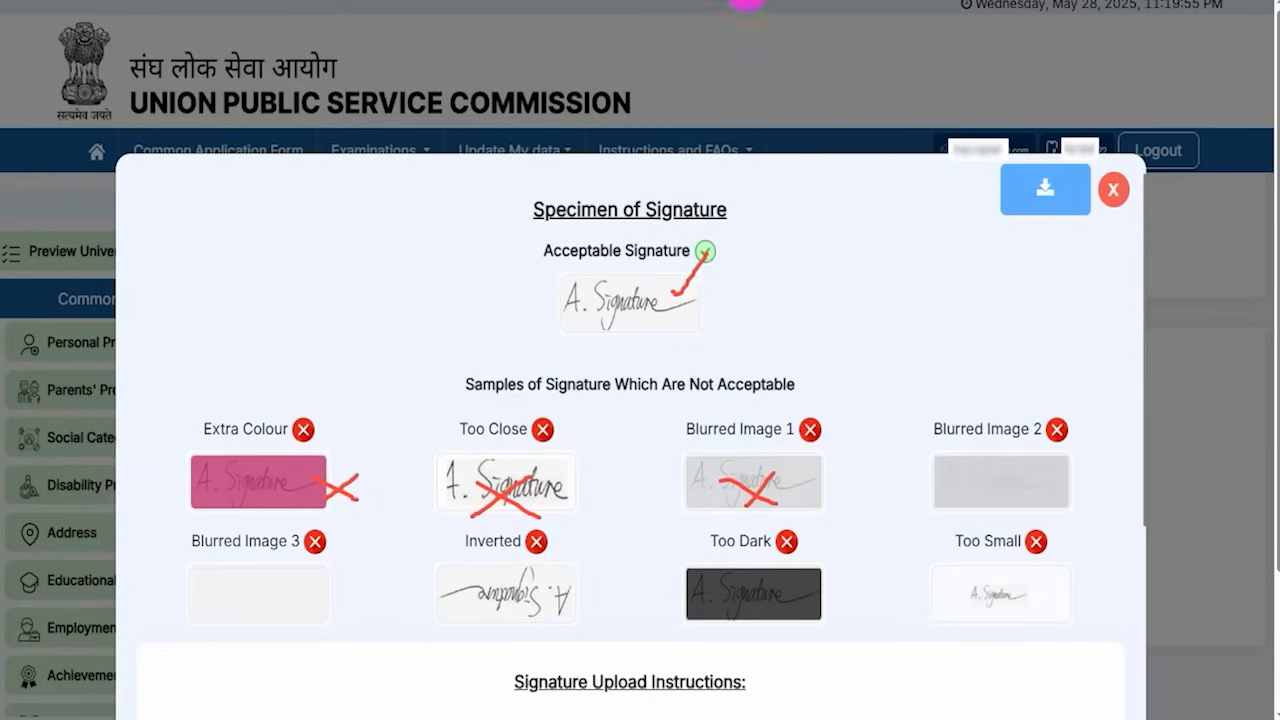
pyautogui.press('Escape')
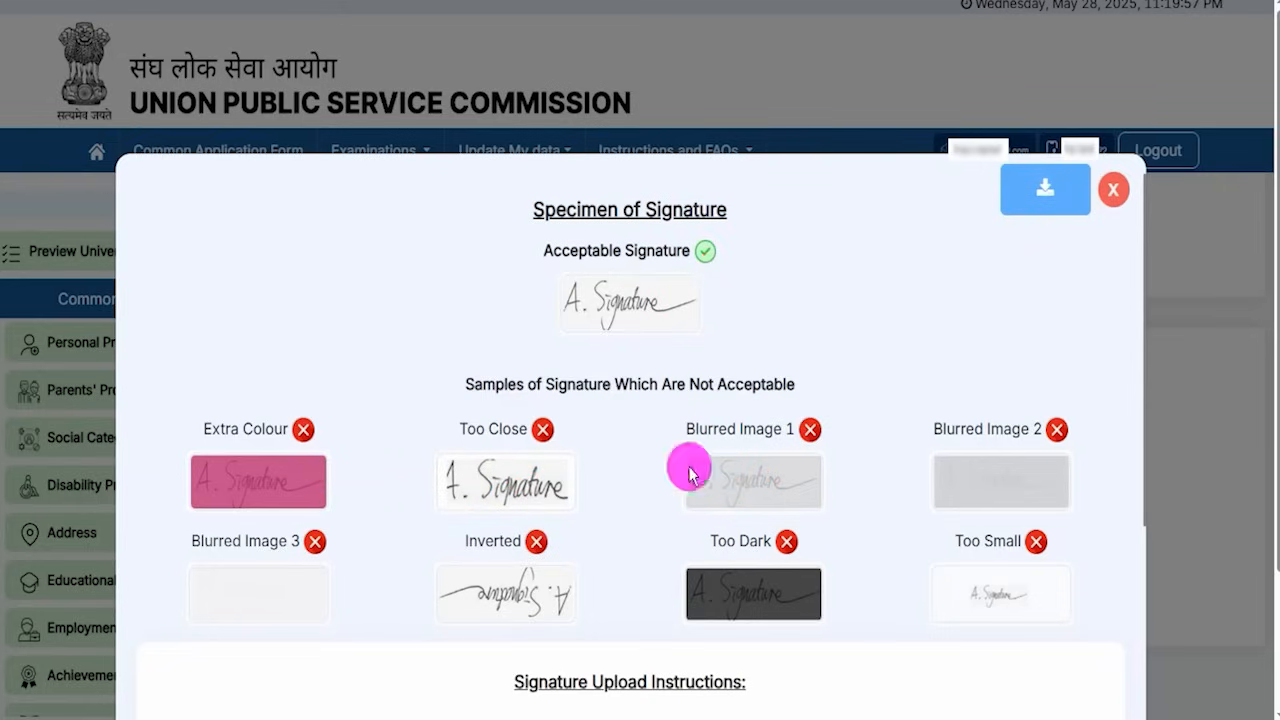
pyautogui.scroll(-3, 794, 531)
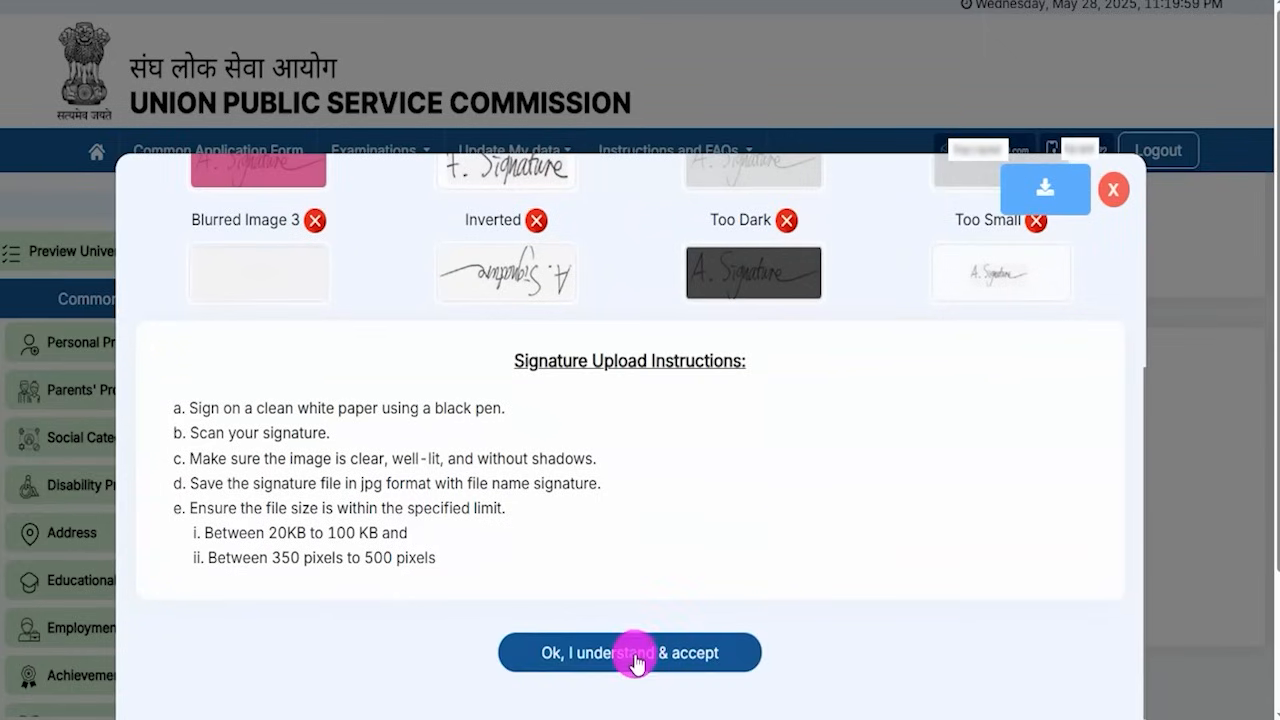
pyautogui.scroll(3, 712, 517)
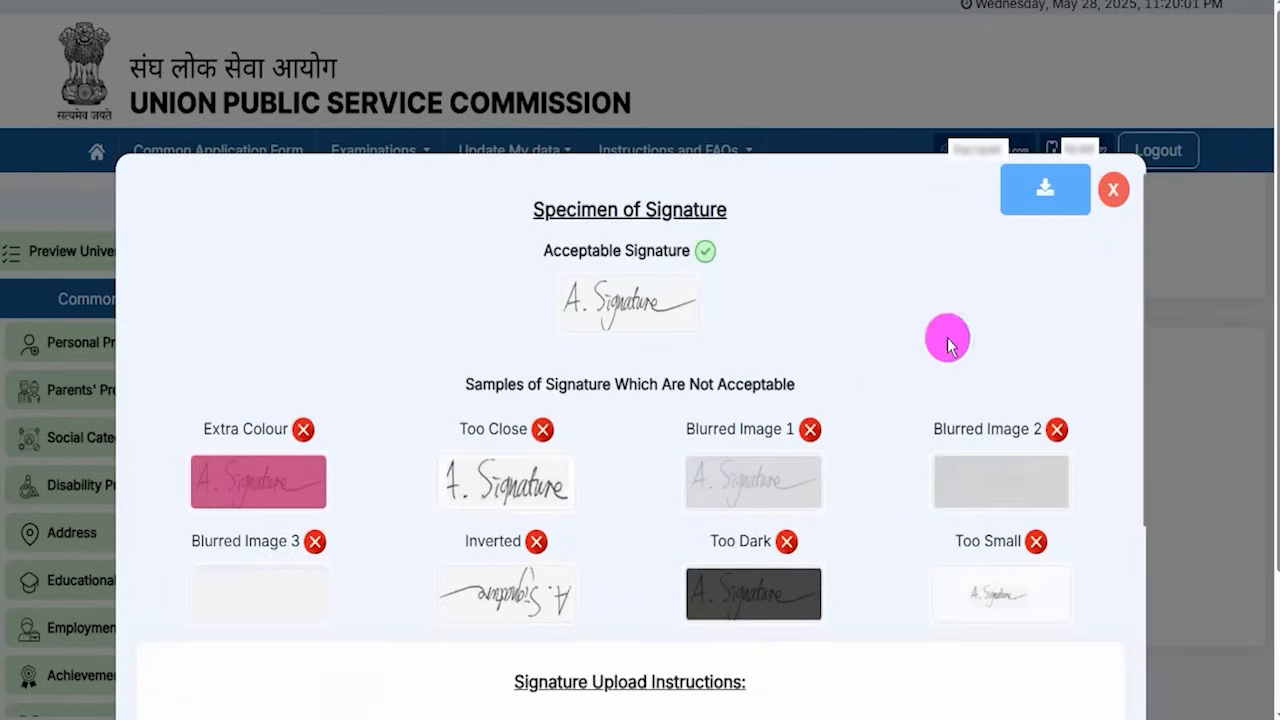
pyautogui.click(1113, 189)
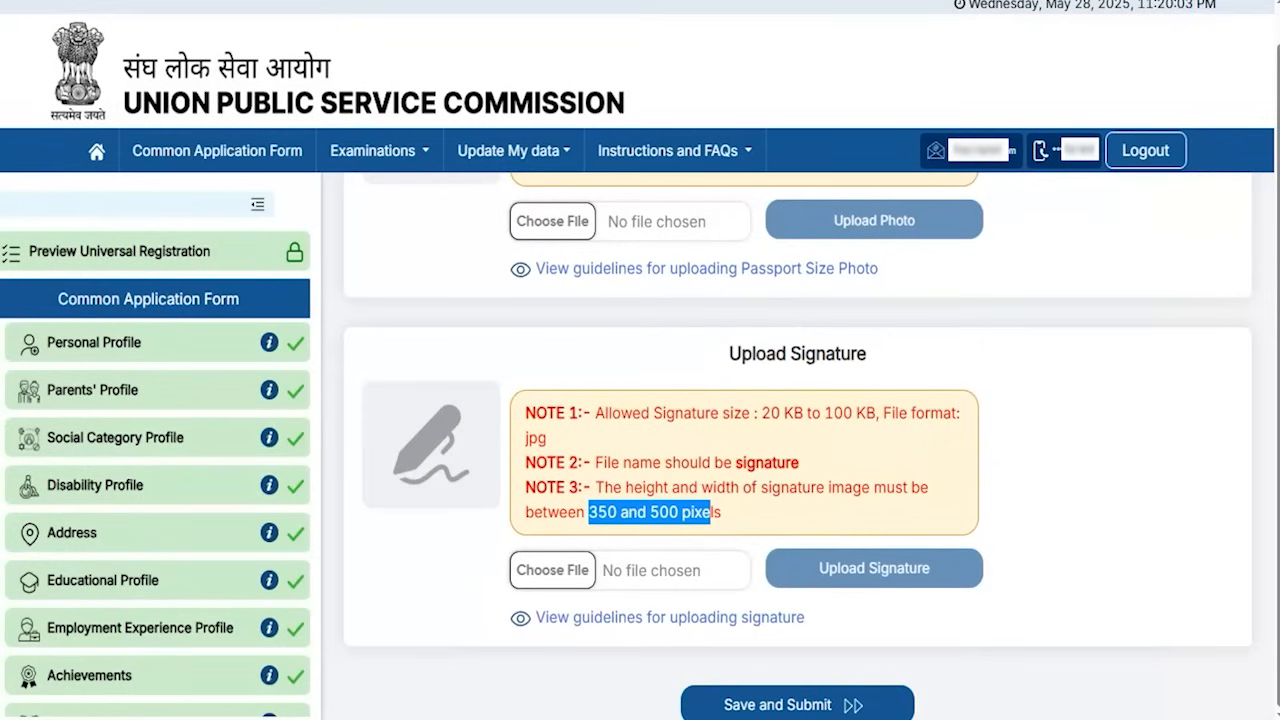
# Save and submit the photo and signature uploads, and go from the profile dashboard to the portal home page
pyautogui.moveTo(937, 567); pyautogui.dragTo(980, 533)
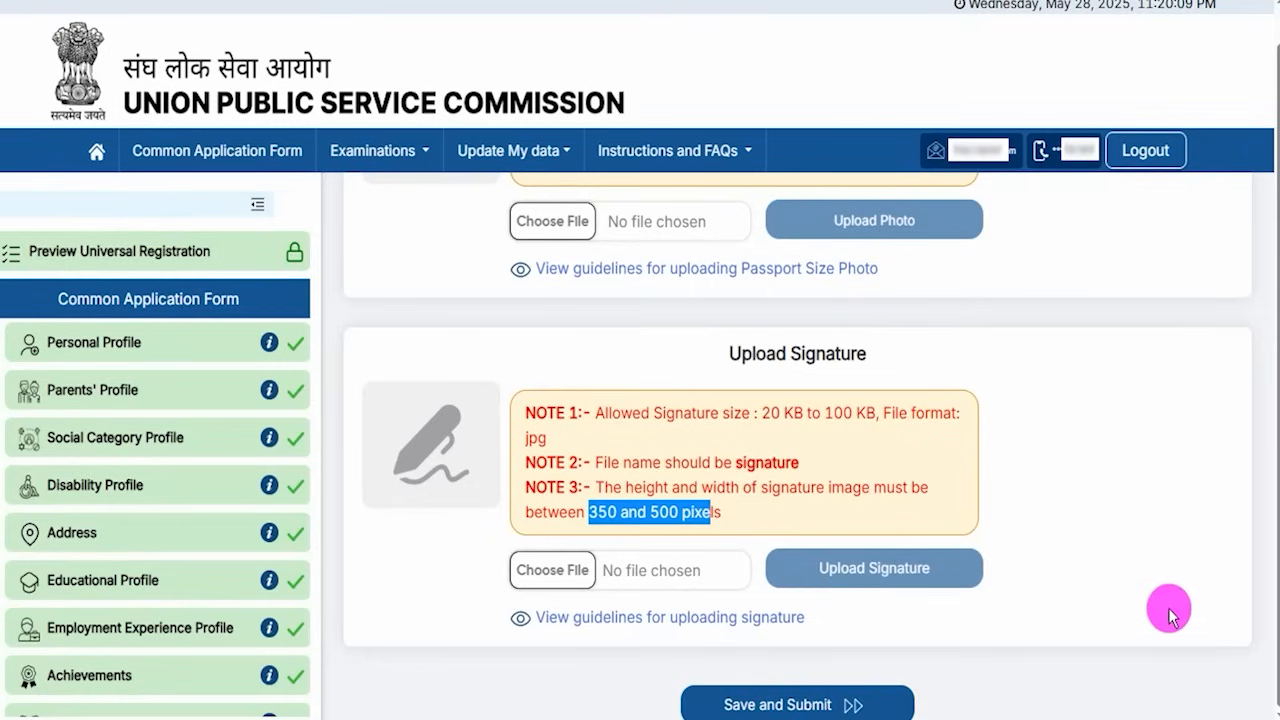
pyautogui.moveTo(1138, 527); pyautogui.dragTo(1015, 615)
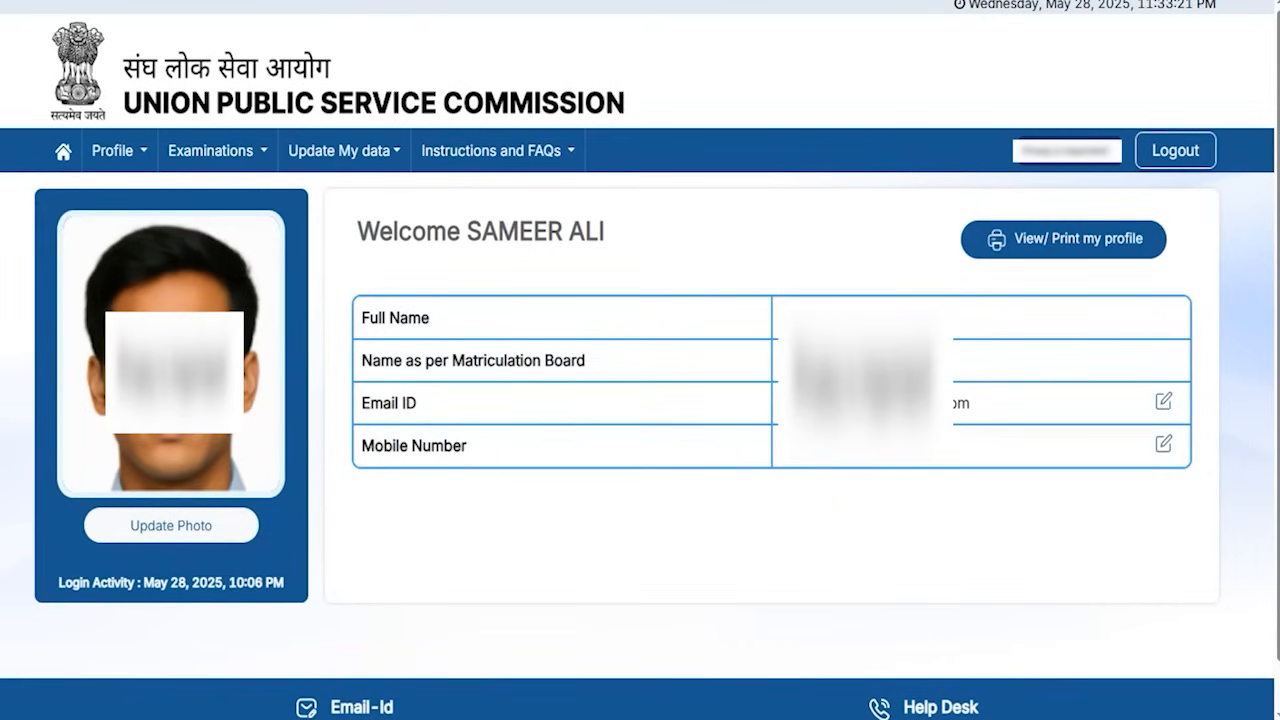
pyautogui.moveTo(942, 198)
pyautogui.mouseDown()
pyautogui.moveTo(1063, 214)
pyautogui.moveTo(1169, 251)
pyautogui.moveTo(1182, 274)
pyautogui.mouseUp()
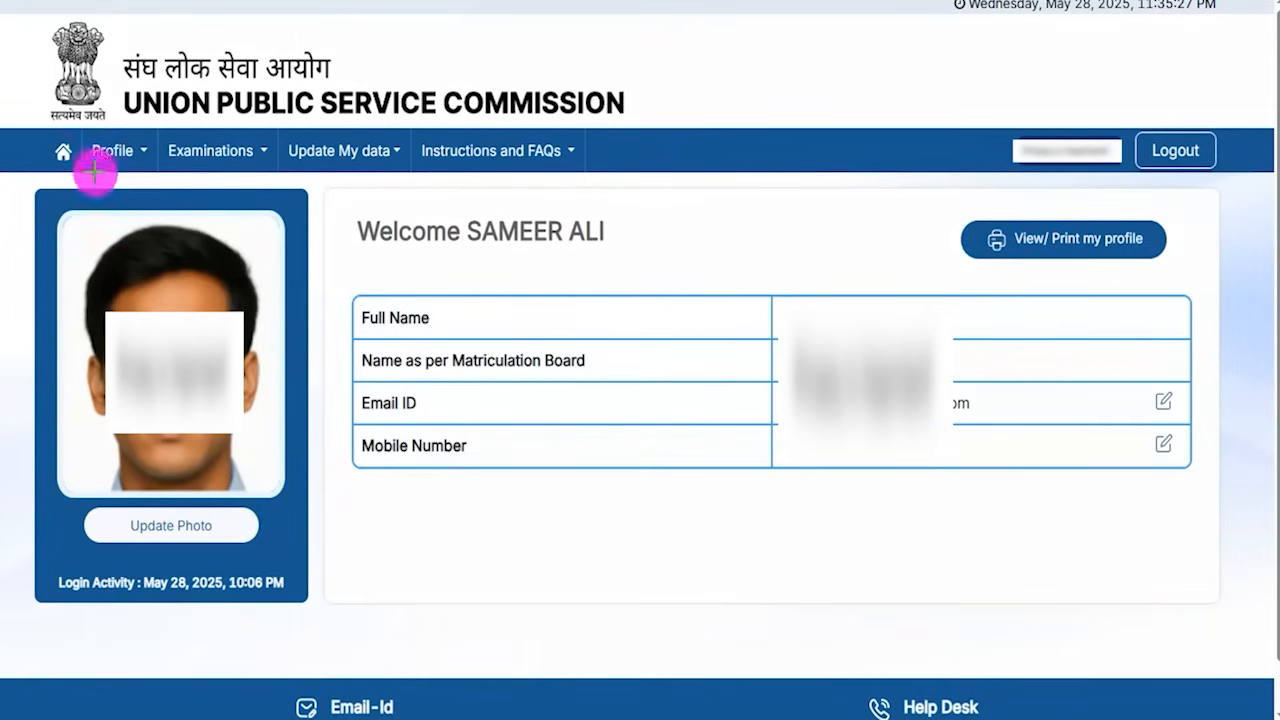
pyautogui.moveTo(39, 127)
pyautogui.mouseDown()
pyautogui.moveTo(80, 143)
pyautogui.moveTo(80, 175)
pyautogui.mouseUp()
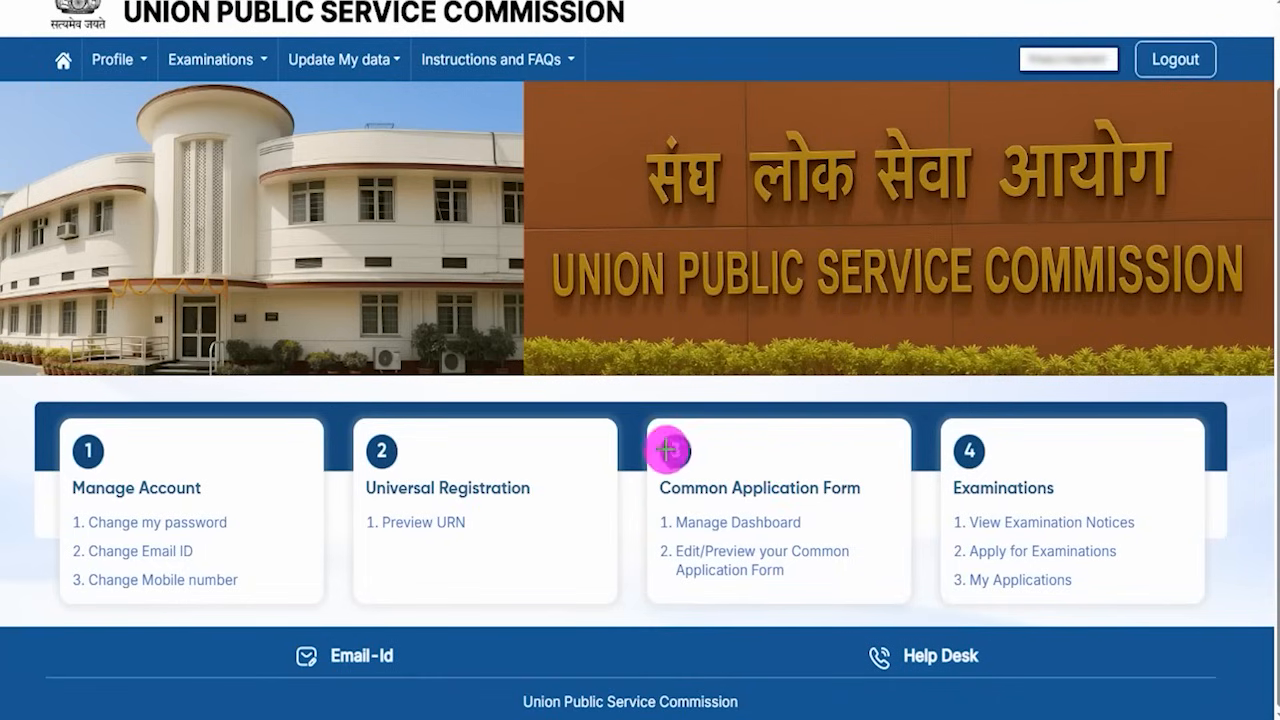
# Open the list of examinations open for application and apply for the National Defence Academy & Naval Academy Examination (II)
pyautogui.moveTo(651, 423)
pyautogui.mouseDown()
pyautogui.moveTo(822, 482)
pyautogui.moveTo(883, 606)
pyautogui.mouseUp()
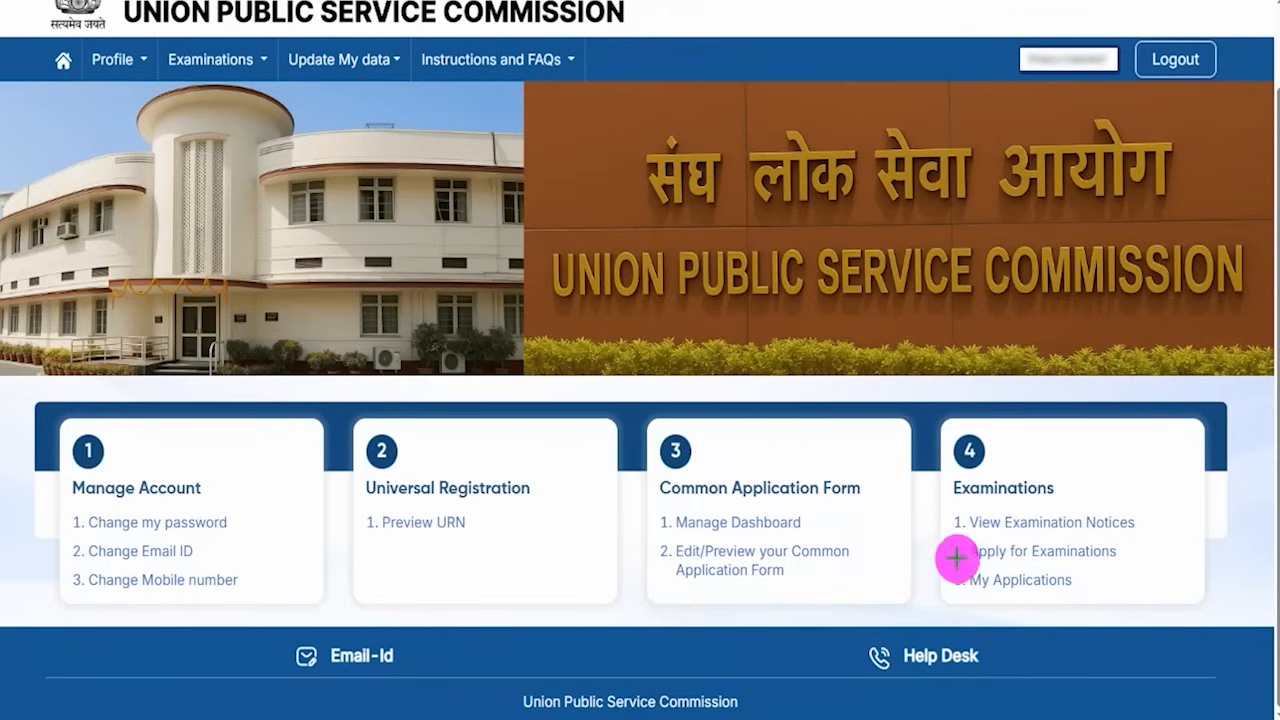
pyautogui.moveTo(948, 538); pyautogui.dragTo(1121, 568)
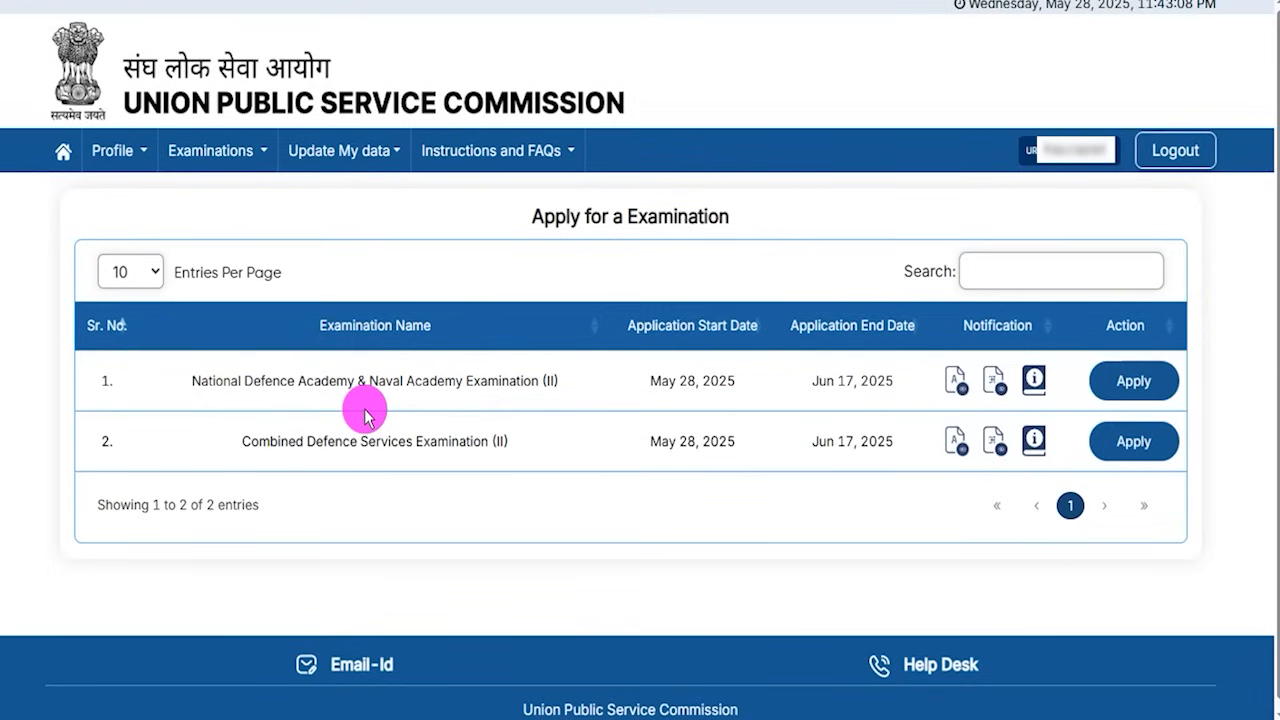
pyautogui.moveTo(194, 377); pyautogui.dragTo(566, 380)
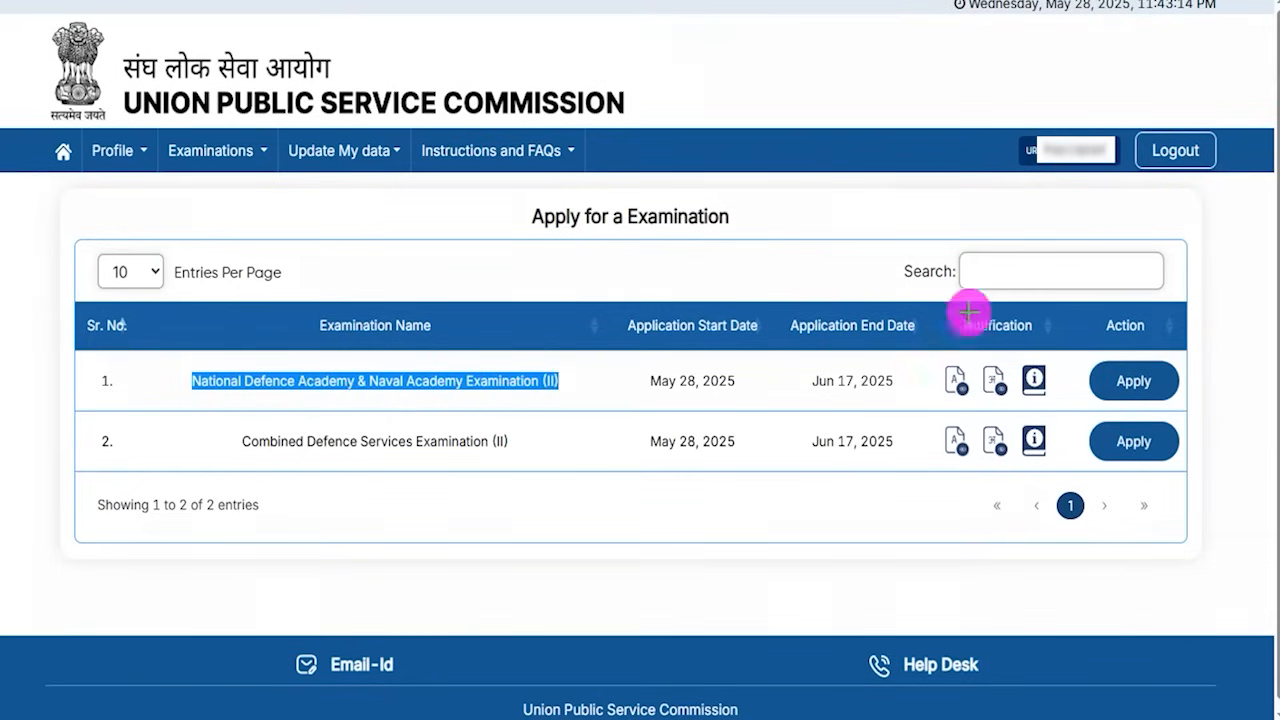
pyautogui.click(1163, 390)
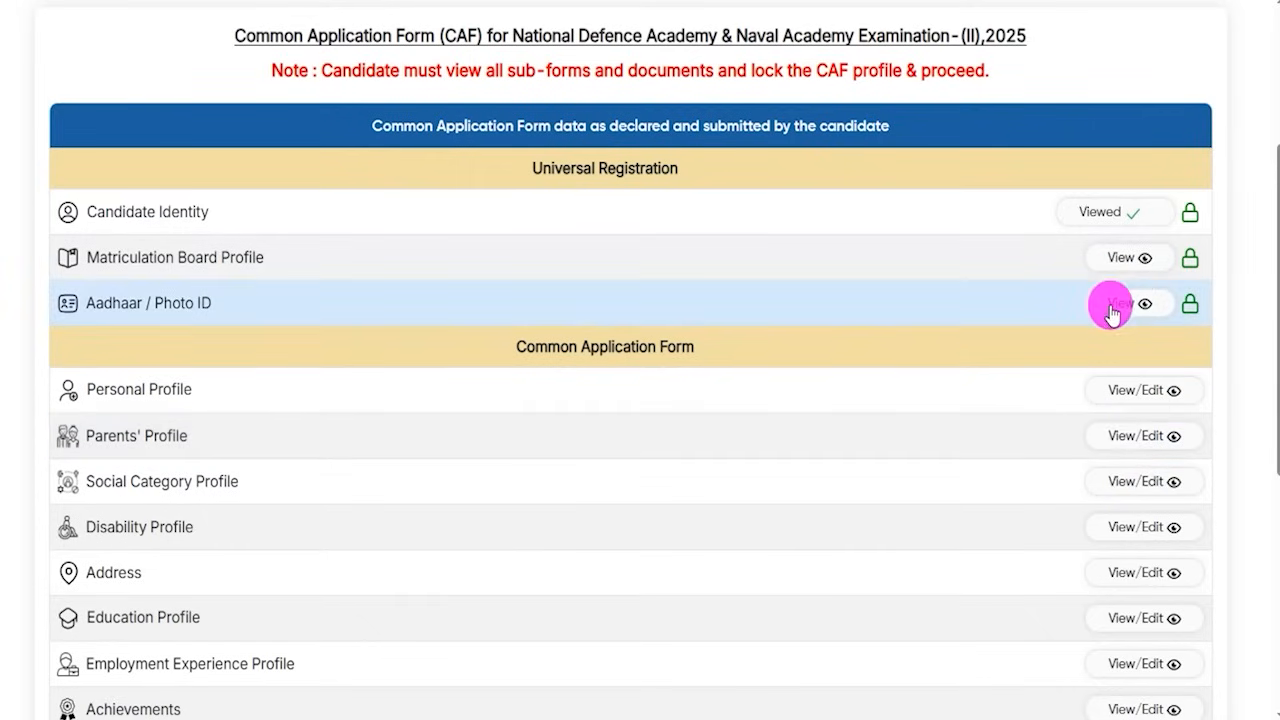
# Review the list of CAF sub-forms, accept the declaration that all information is correct, and lock the Common Application Form profile to proceed
pyautogui.scroll(-1, 1118, 400)
pyautogui.scroll(-5, 1118, 400)
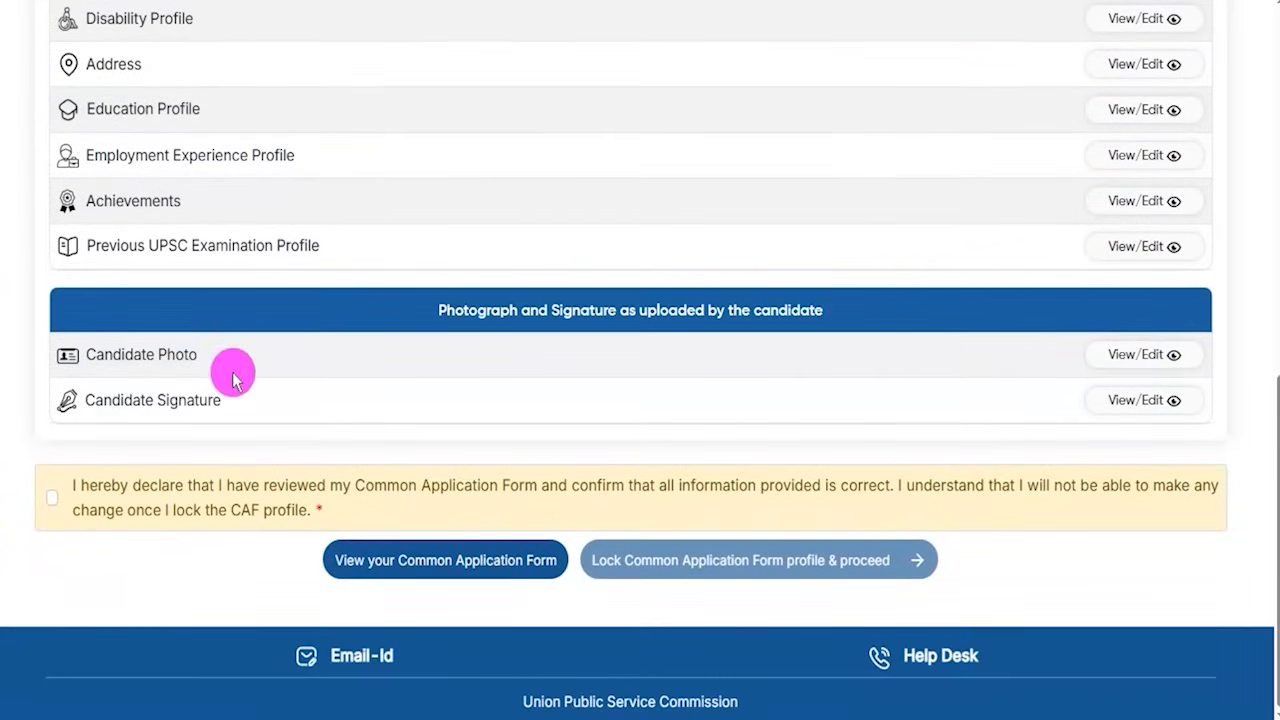
pyautogui.click(57, 503)
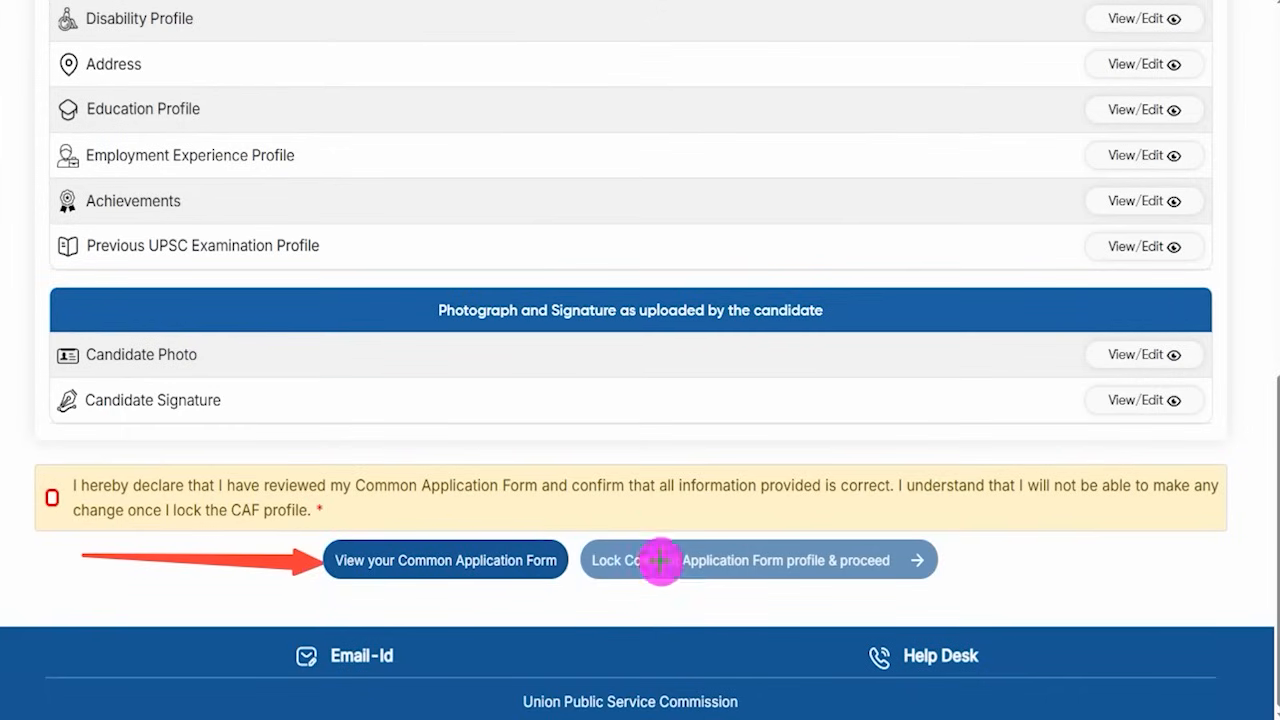
pyautogui.moveTo(1181, 499); pyautogui.dragTo(906, 558)
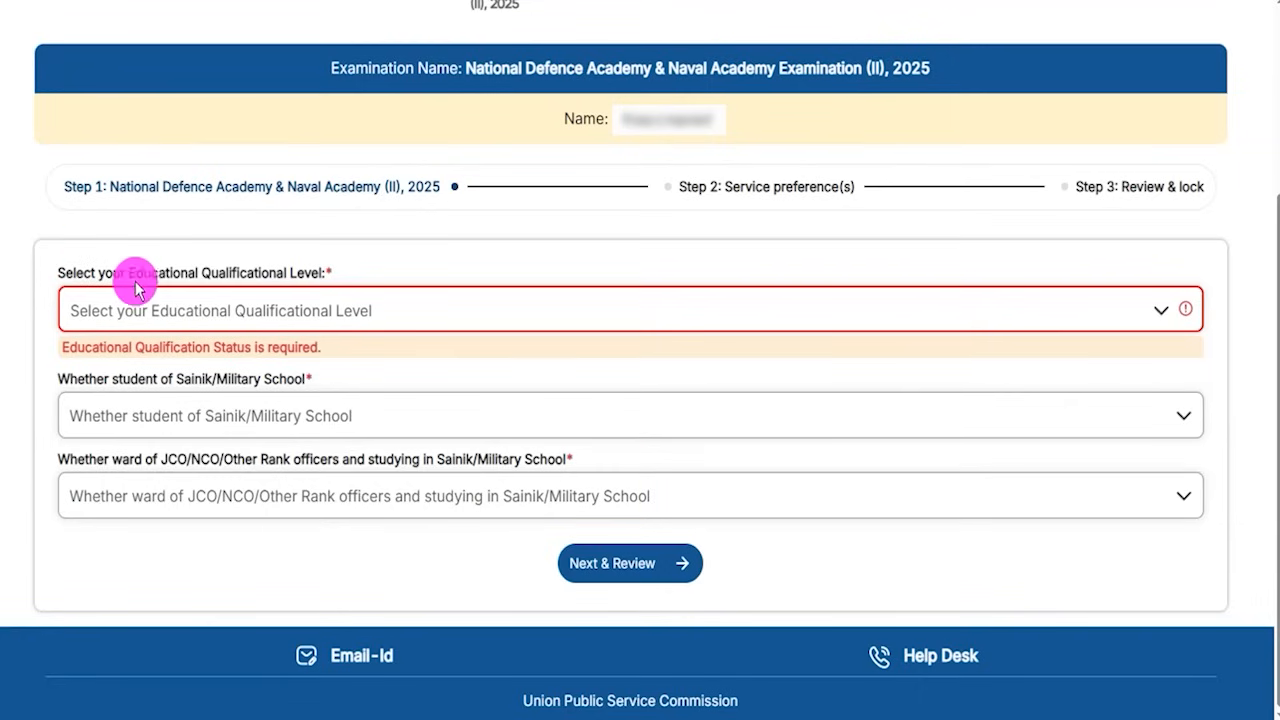
# Set the educational qualification level to passed 12th class of 10 plus 2 pattern with Physics, Chemistry and Maths among the subjects
pyautogui.moveTo(158, 273); pyautogui.dragTo(240, 275)
pyautogui.click(272, 311)
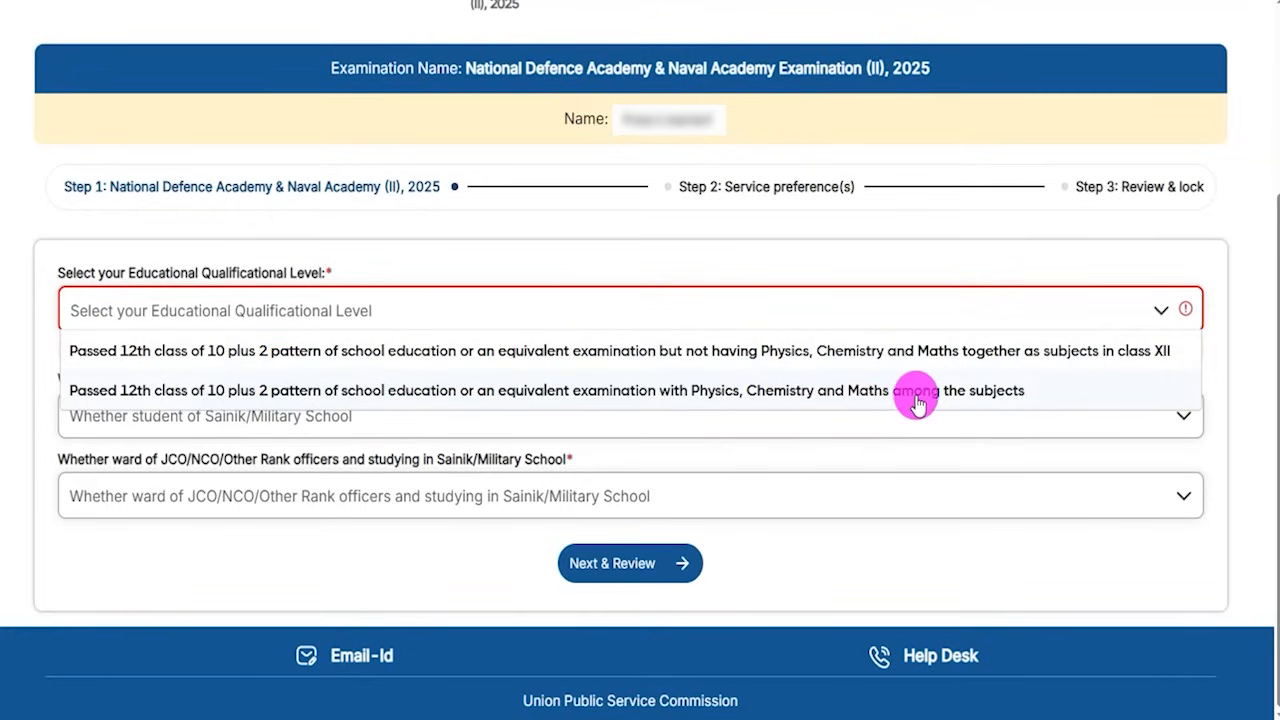
pyautogui.click(760, 391)
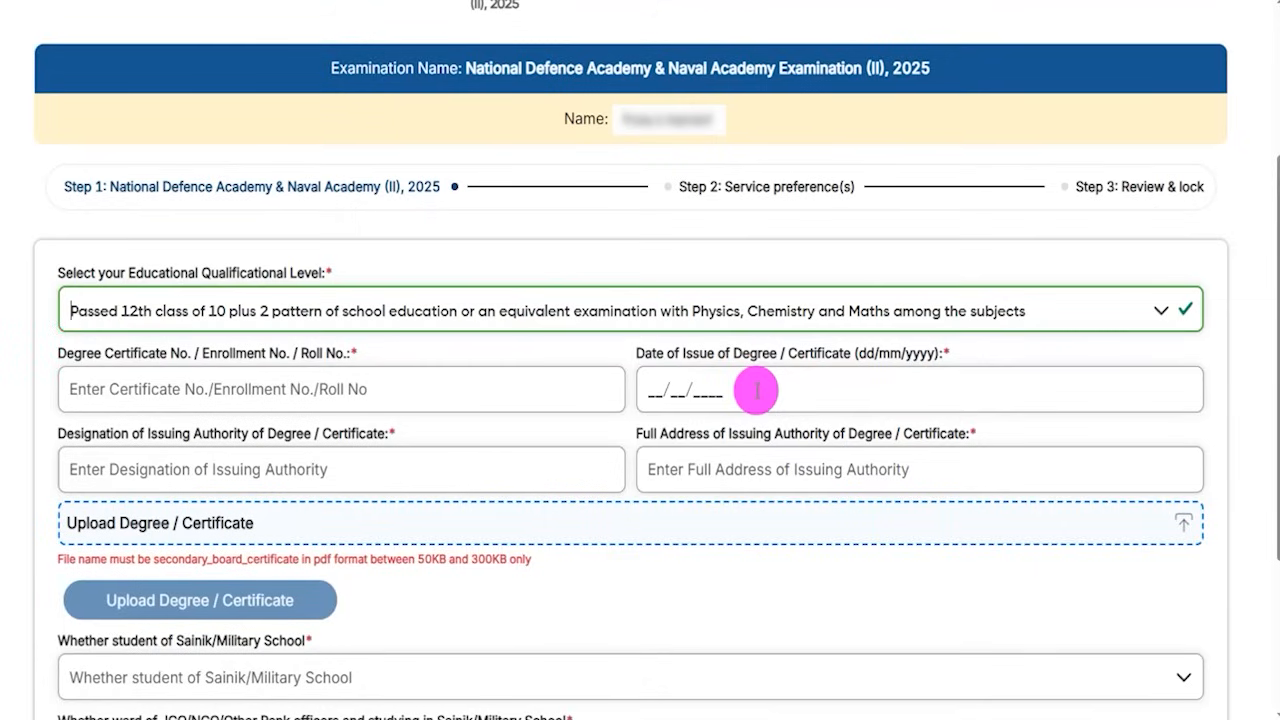
# Examine the certificate number, issue date, issuing authority designation and address fields, and the file name, format and size rules for the certificate upload
pyautogui.moveTo(70, 358); pyautogui.dragTo(290, 358)
pyautogui.doubleClick(318, 356)
pyautogui.click(248, 384)
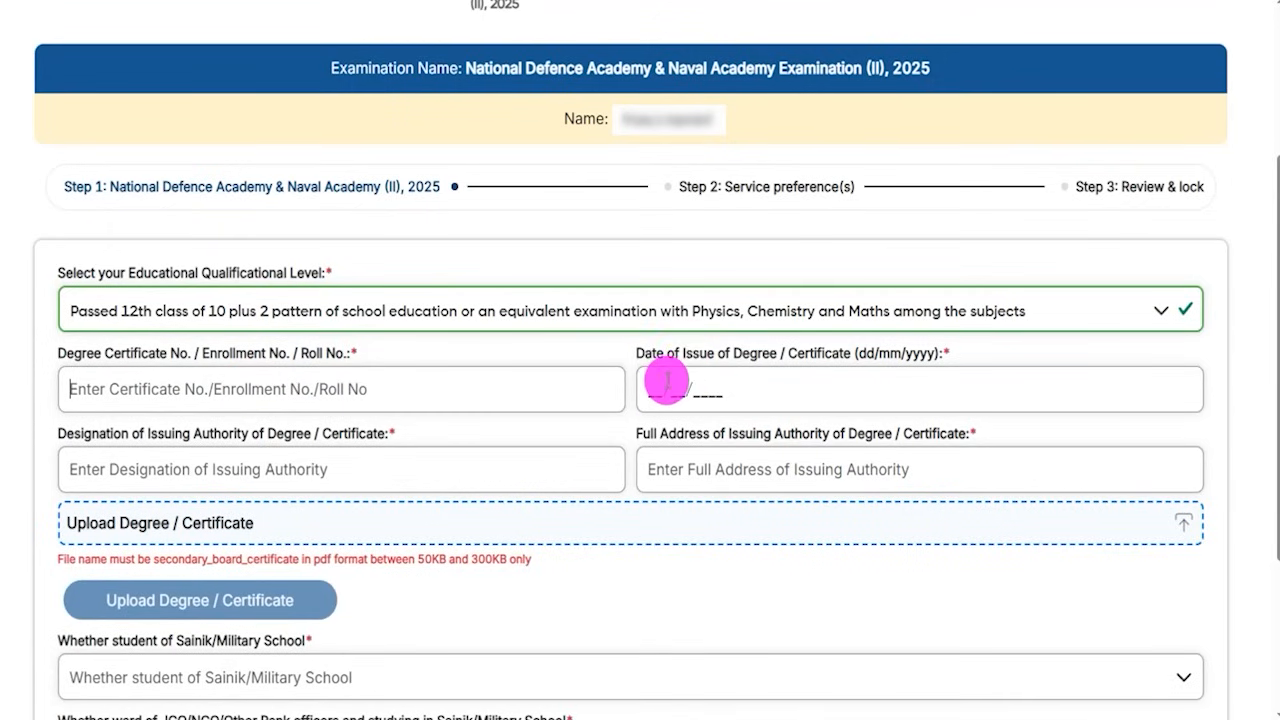
pyautogui.click(660, 392)
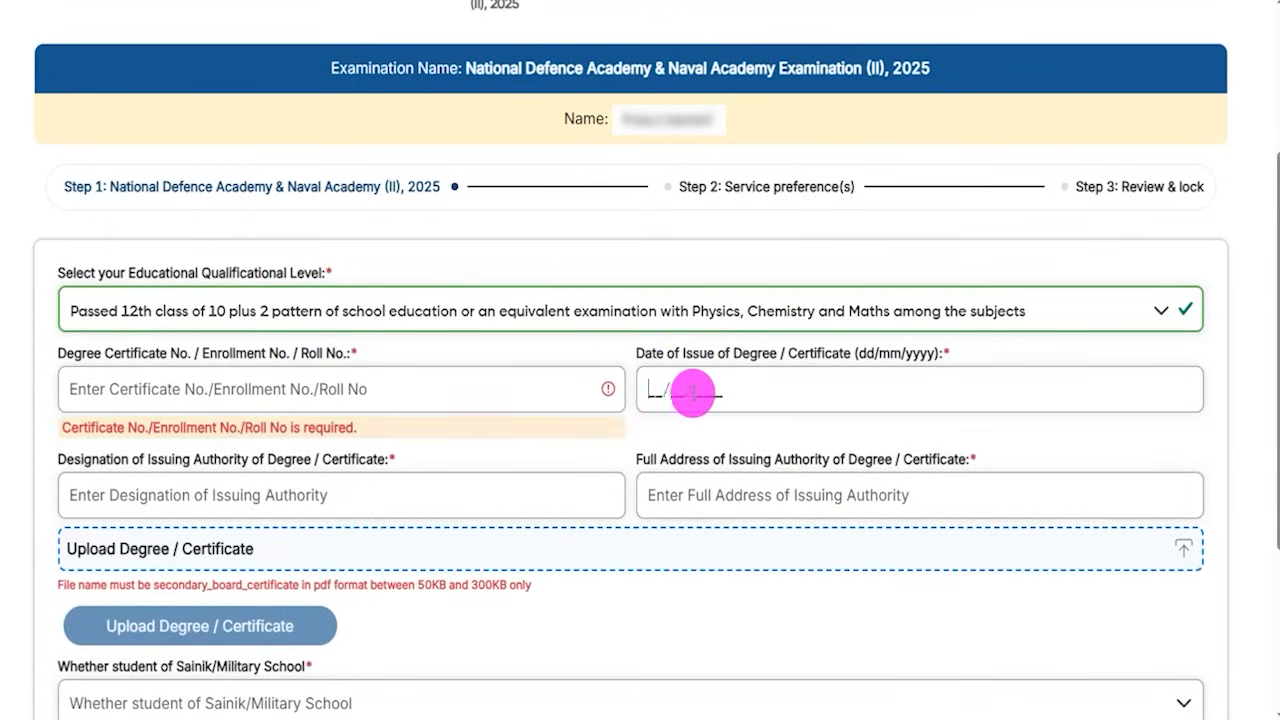
pyautogui.click(243, 498)
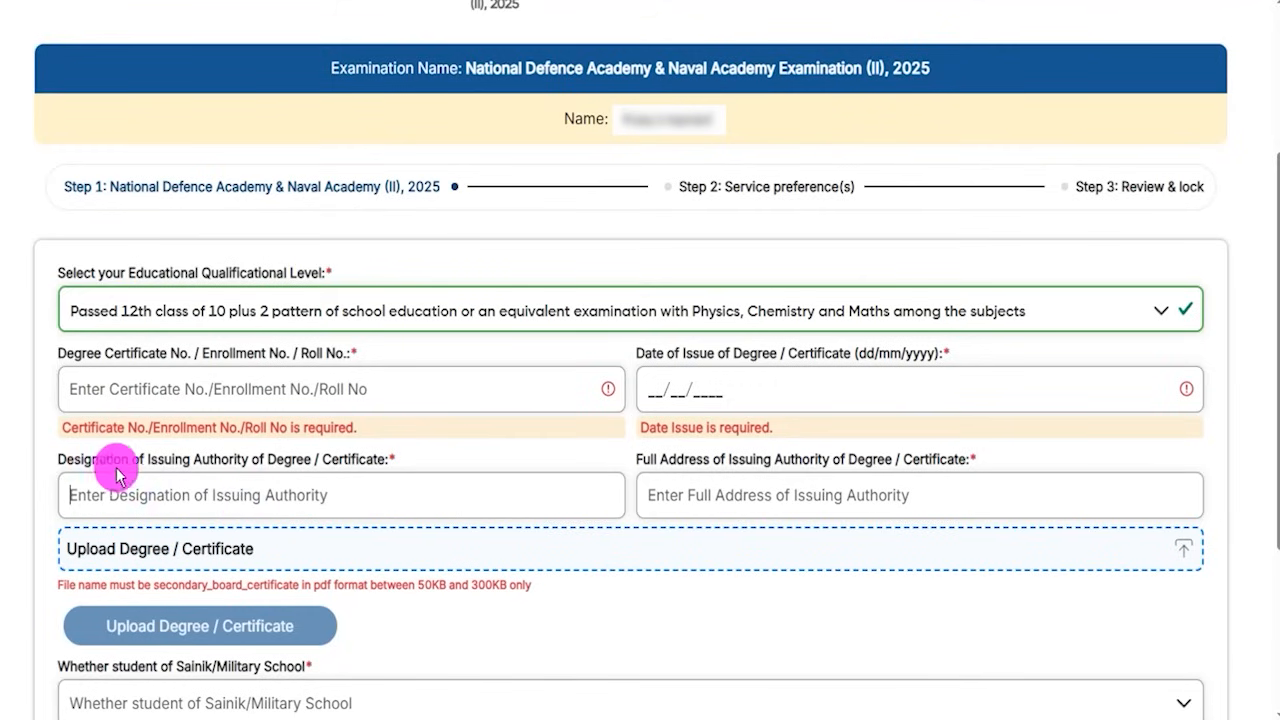
pyautogui.click(85, 465)
pyautogui.moveTo(85, 465); pyautogui.dragTo(349, 467)
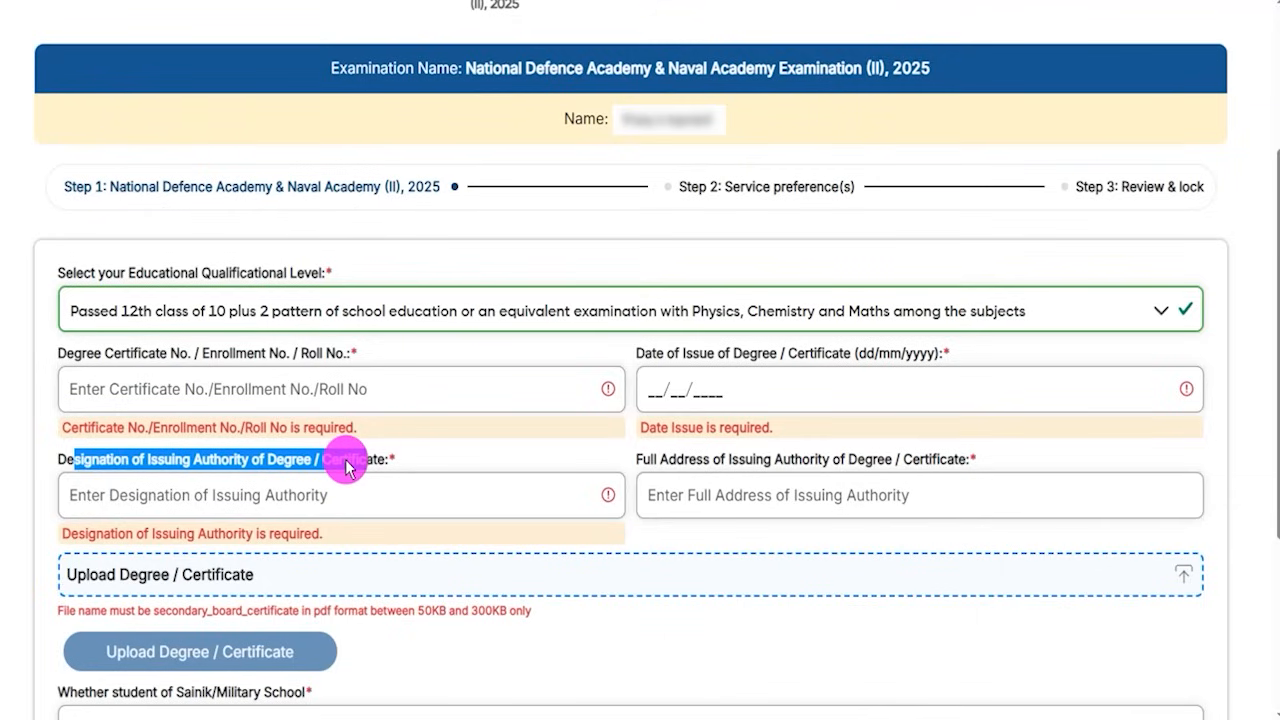
pyautogui.moveTo(348, 466); pyautogui.dragTo(280, 491)
pyautogui.click(284, 490)
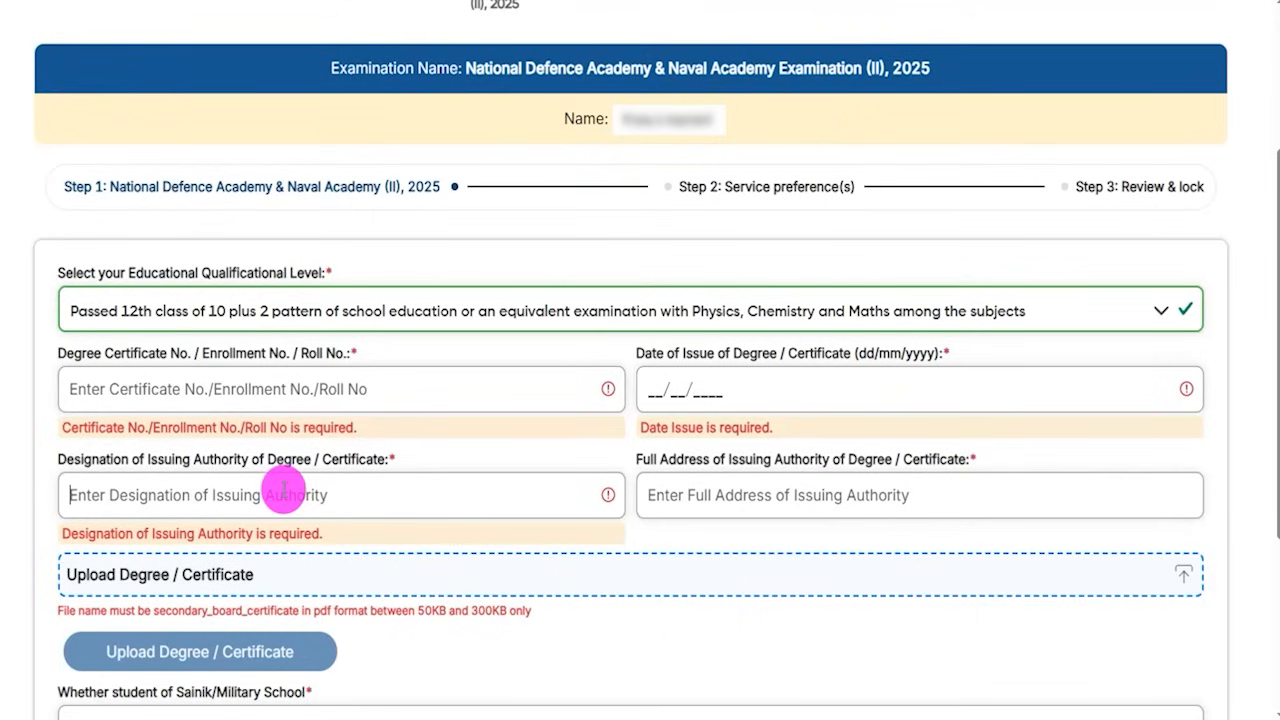
pyautogui.moveTo(668, 459); pyautogui.dragTo(757, 466)
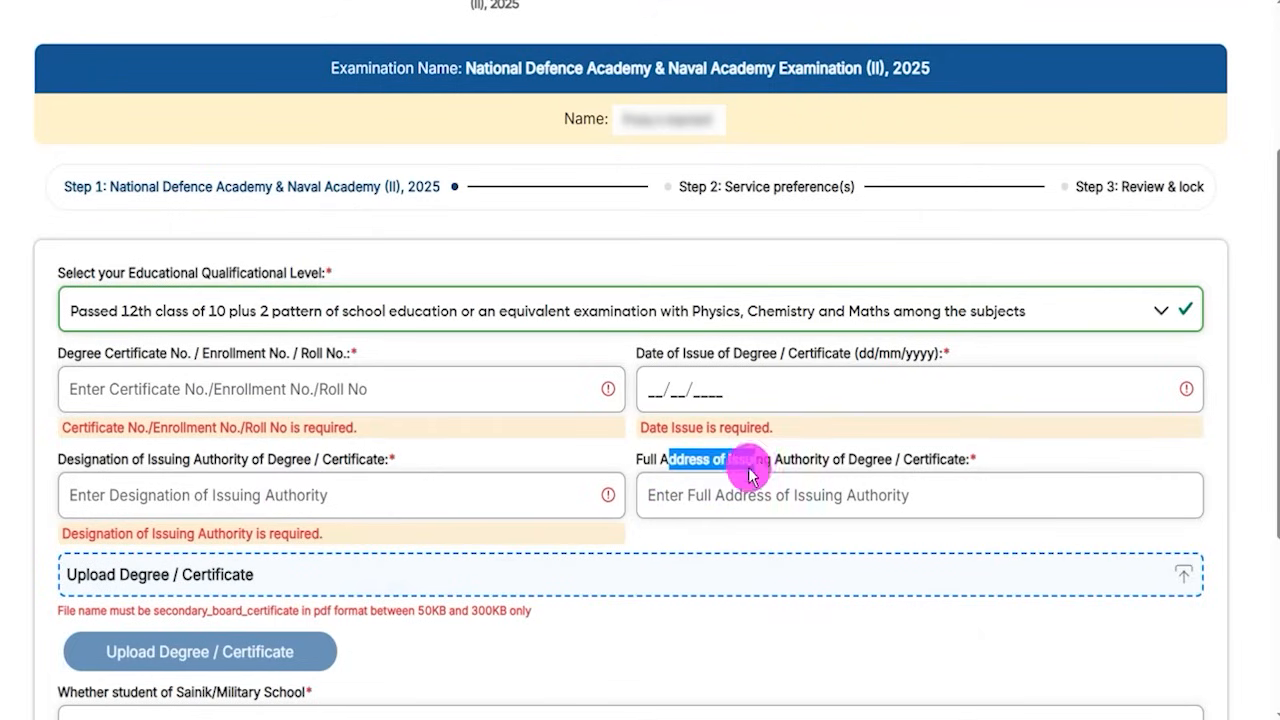
pyautogui.click(729, 491)
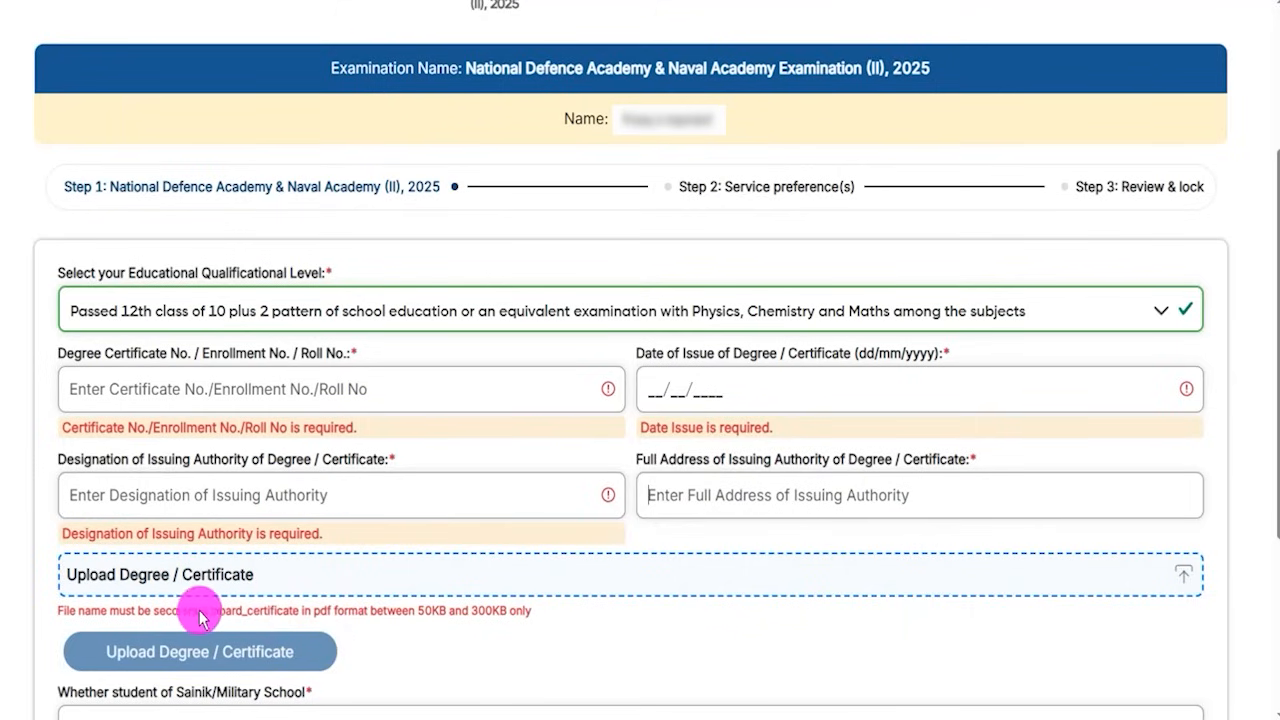
pyautogui.moveTo(158, 610); pyautogui.dragTo(533, 622)
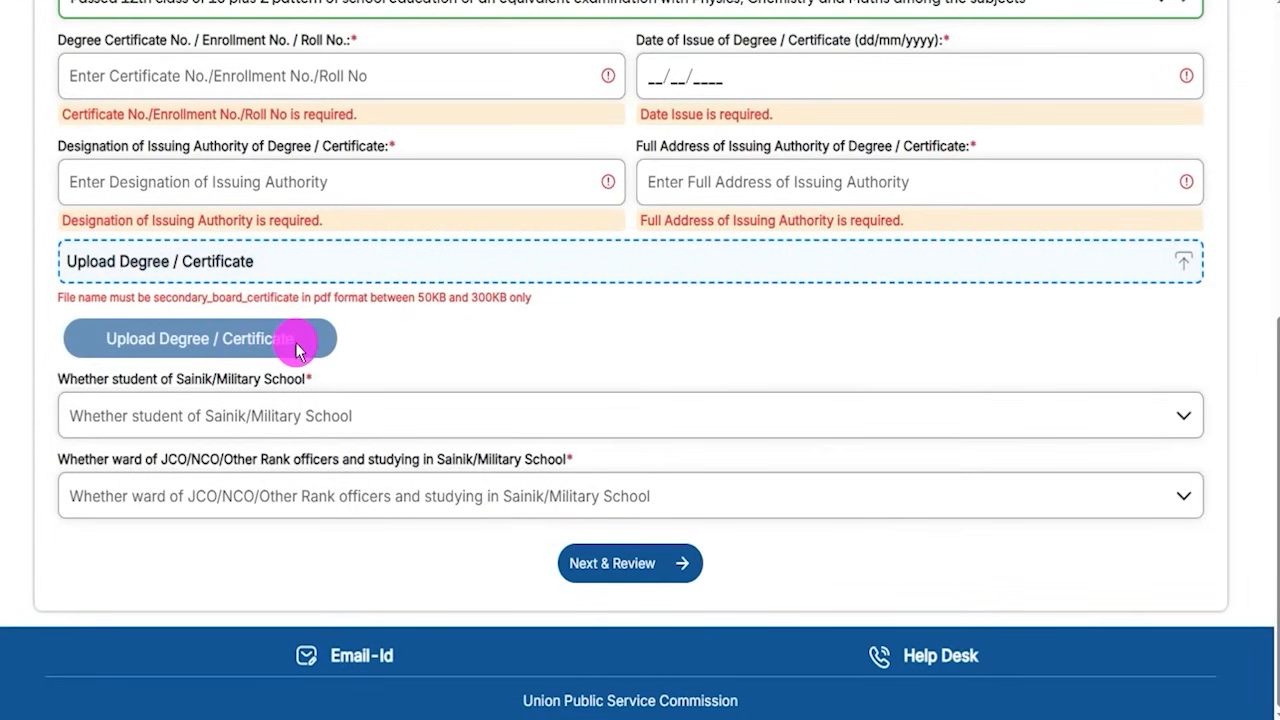
# Answer No to being a Sainik/Military School student and to being a ward of JCO/NCO/Other Rank officers, and continue to the service preferences
pyautogui.click(262, 420)
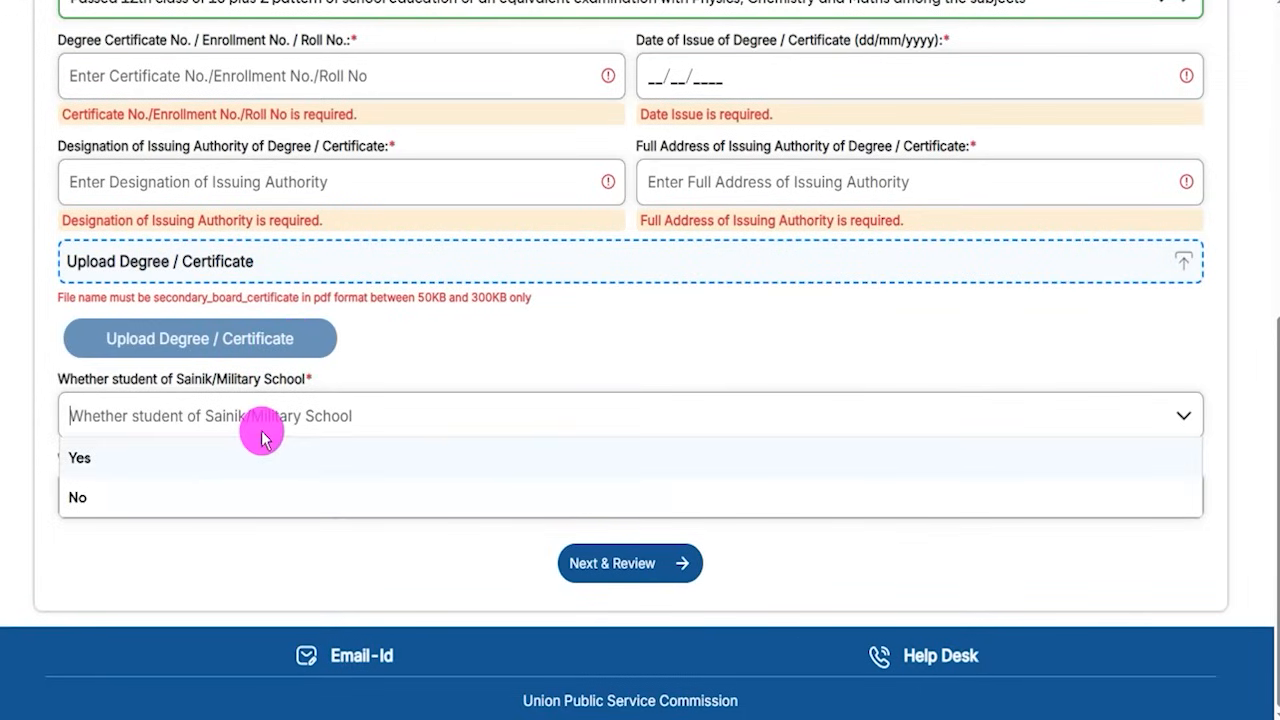
pyautogui.click(87, 463)
pyautogui.click(149, 418)
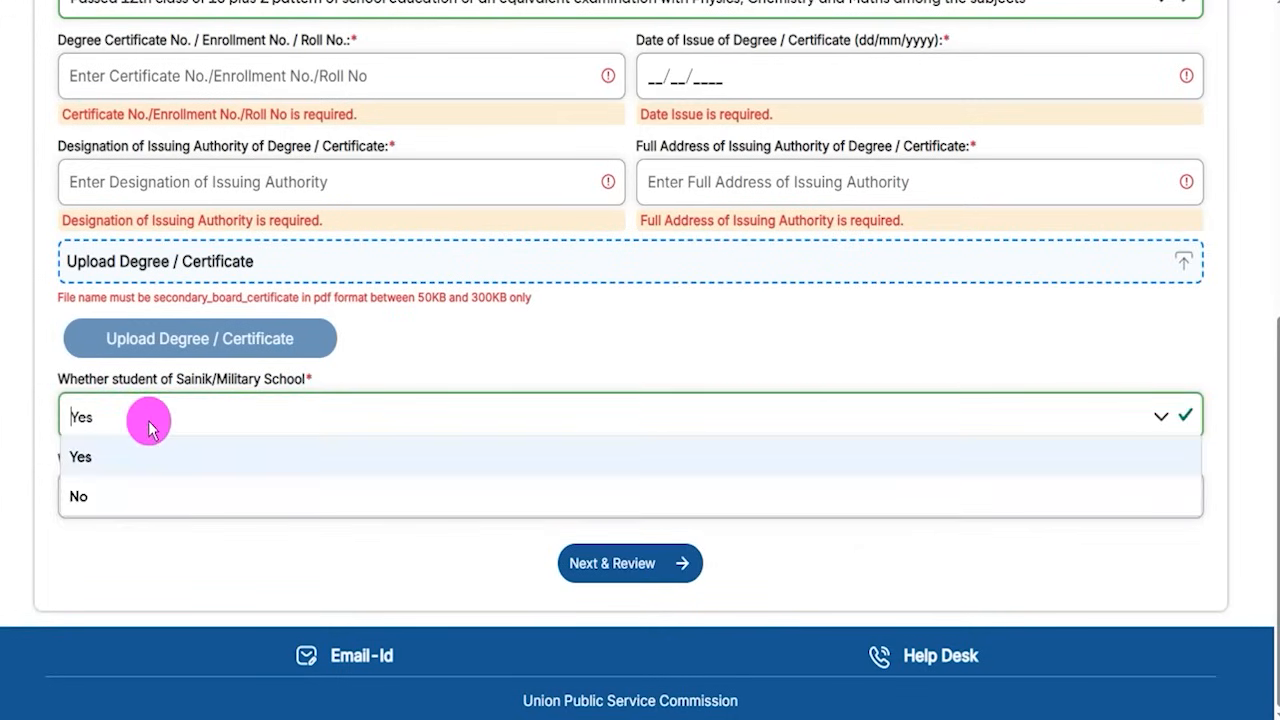
pyautogui.click(82, 494)
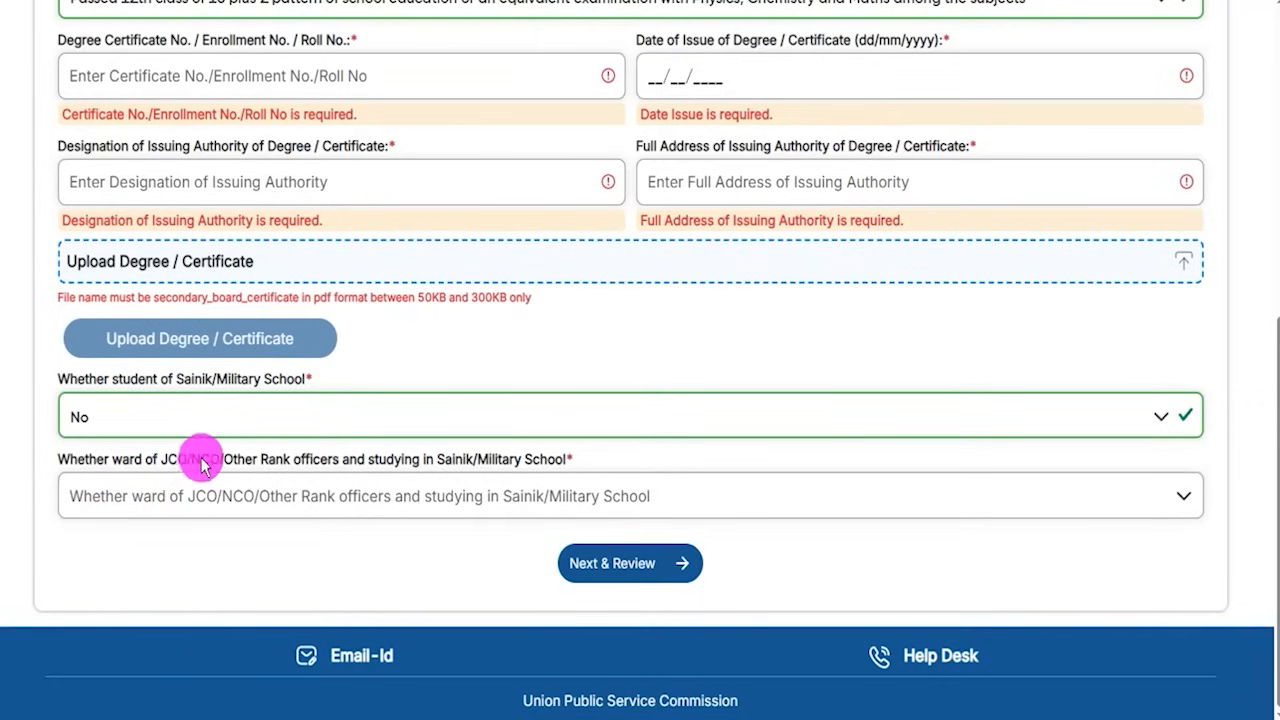
pyautogui.moveTo(234, 461); pyautogui.dragTo(491, 460)
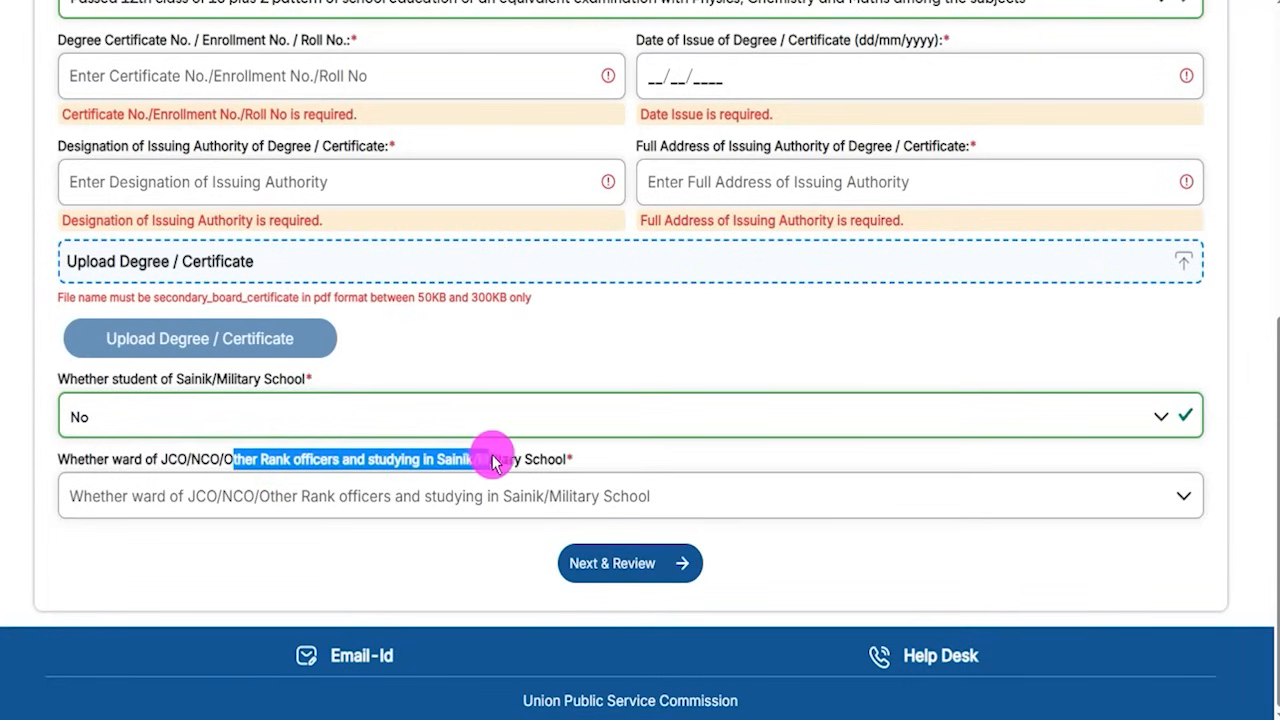
pyautogui.click(405, 500)
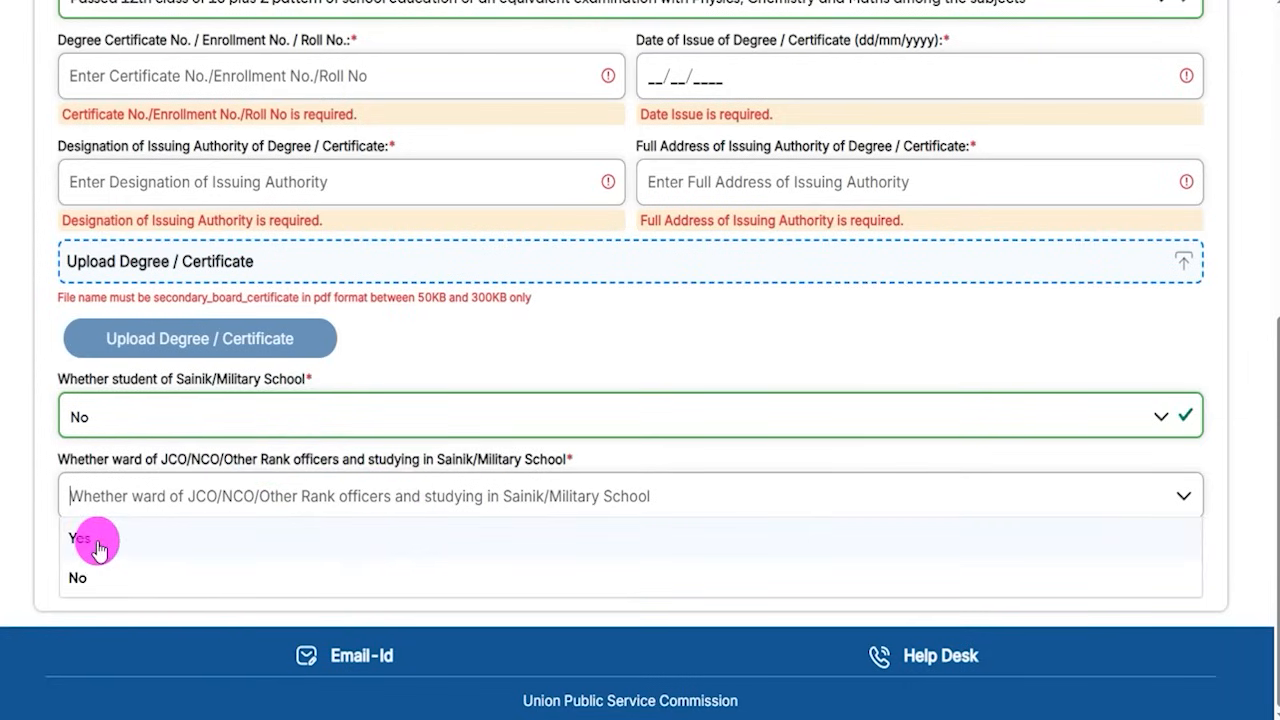
pyautogui.click(80, 577)
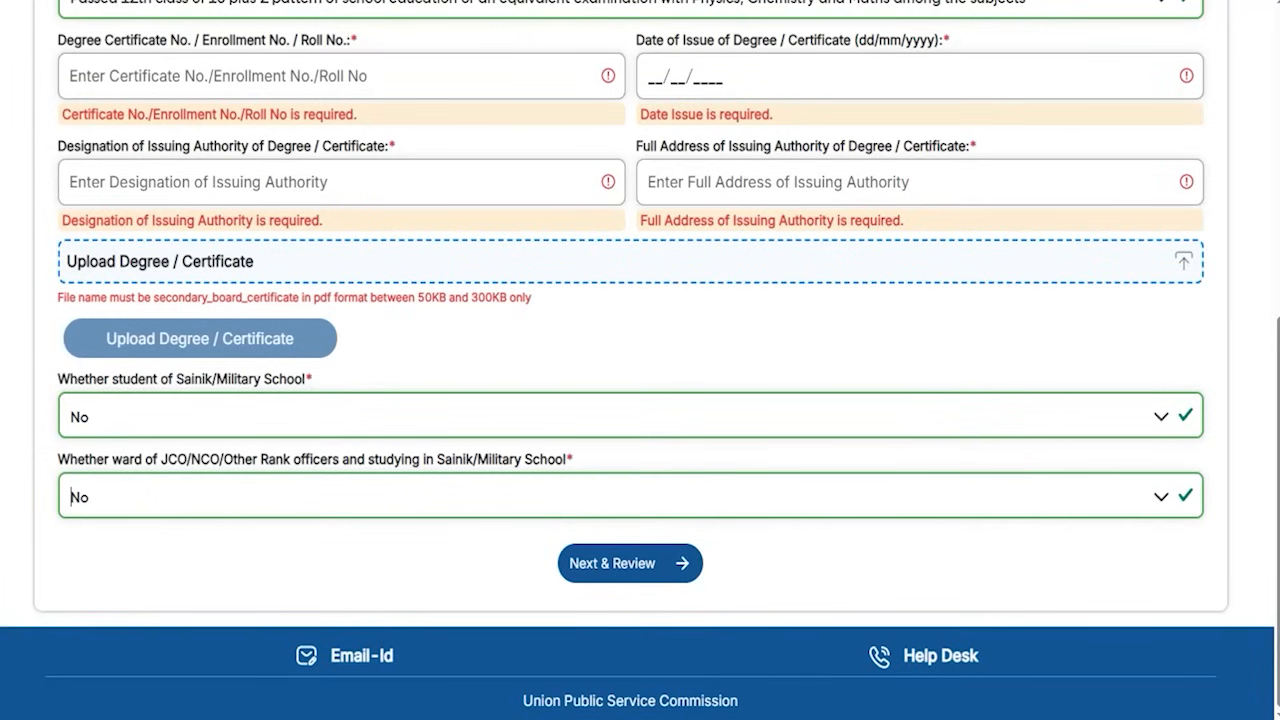
pyautogui.moveTo(1012, 552); pyautogui.dragTo(709, 552)
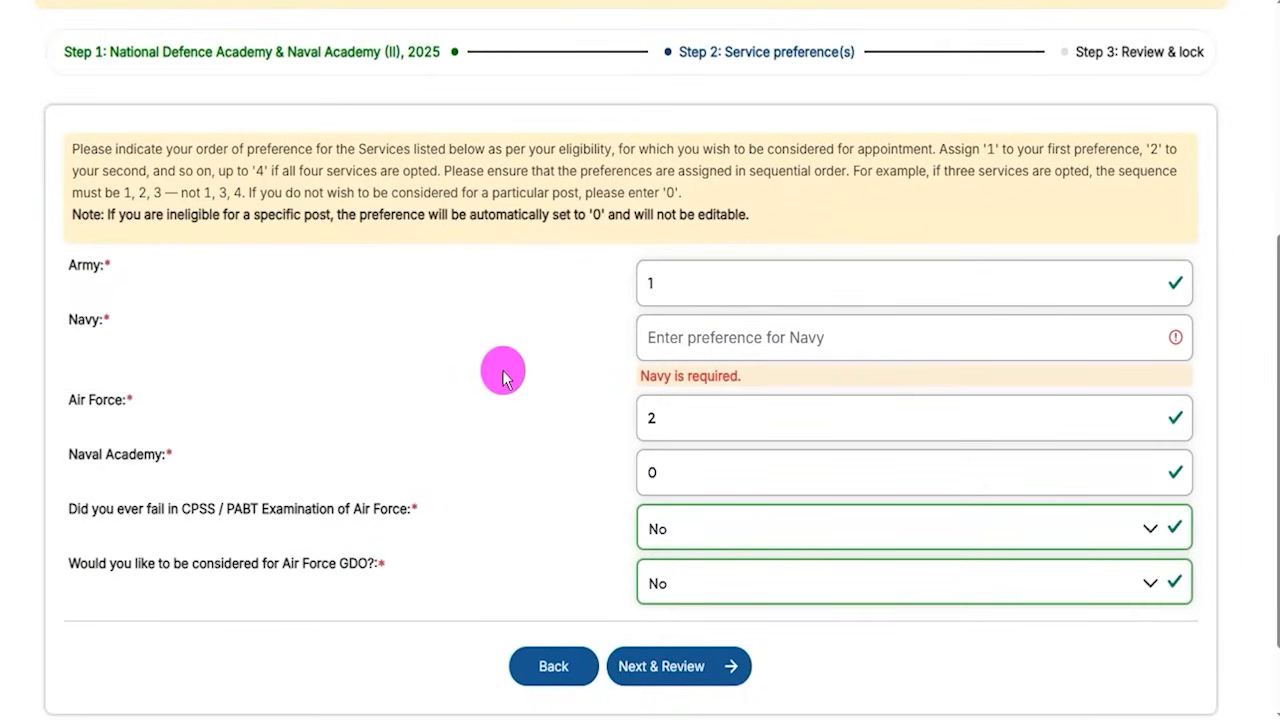
# Check the service preference fields and the Air Force questions on CPSS / PABT failure and GDO consideration
pyautogui.moveTo(81, 265); pyautogui.dragTo(98, 264)
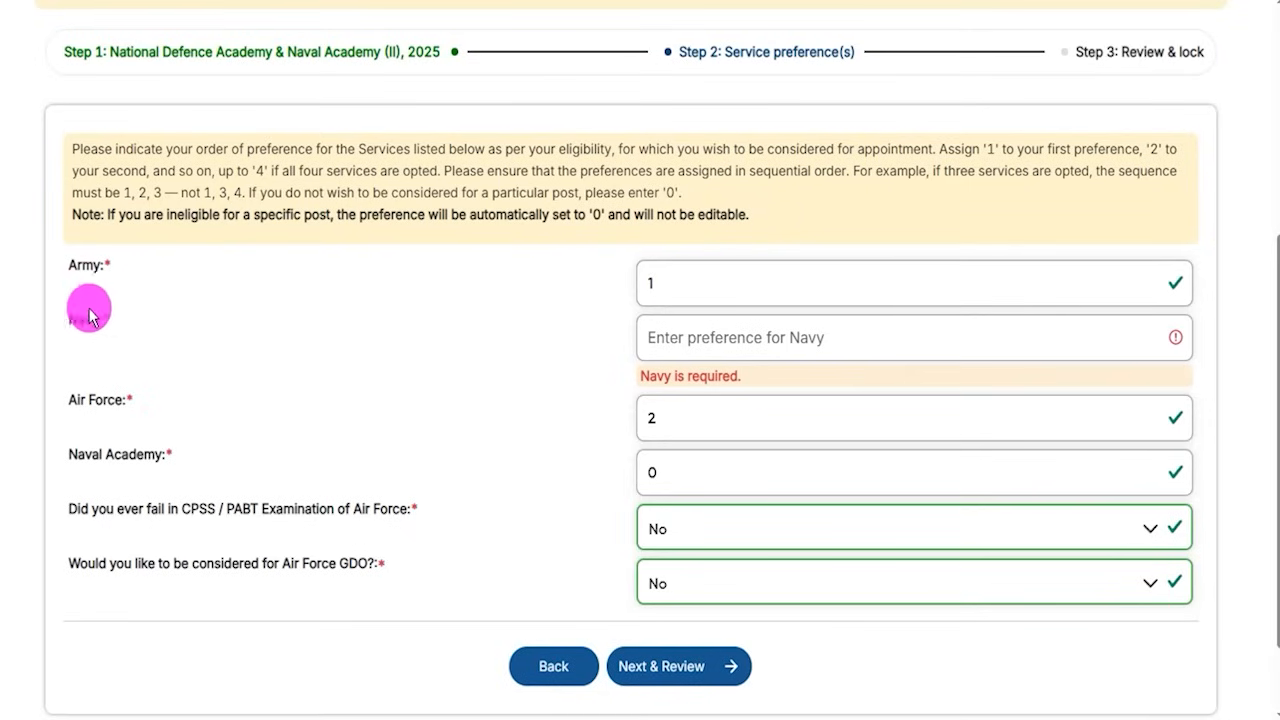
pyautogui.moveTo(77, 323); pyautogui.dragTo(93, 322)
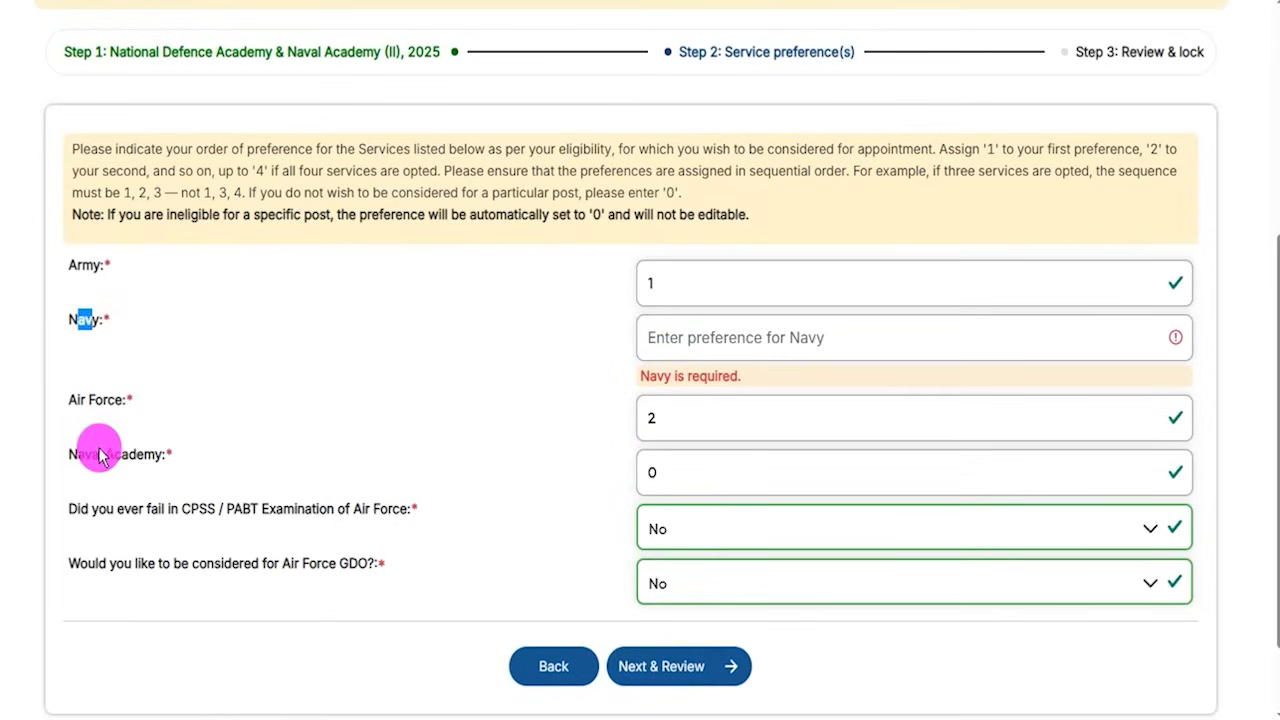
pyautogui.click(686, 464)
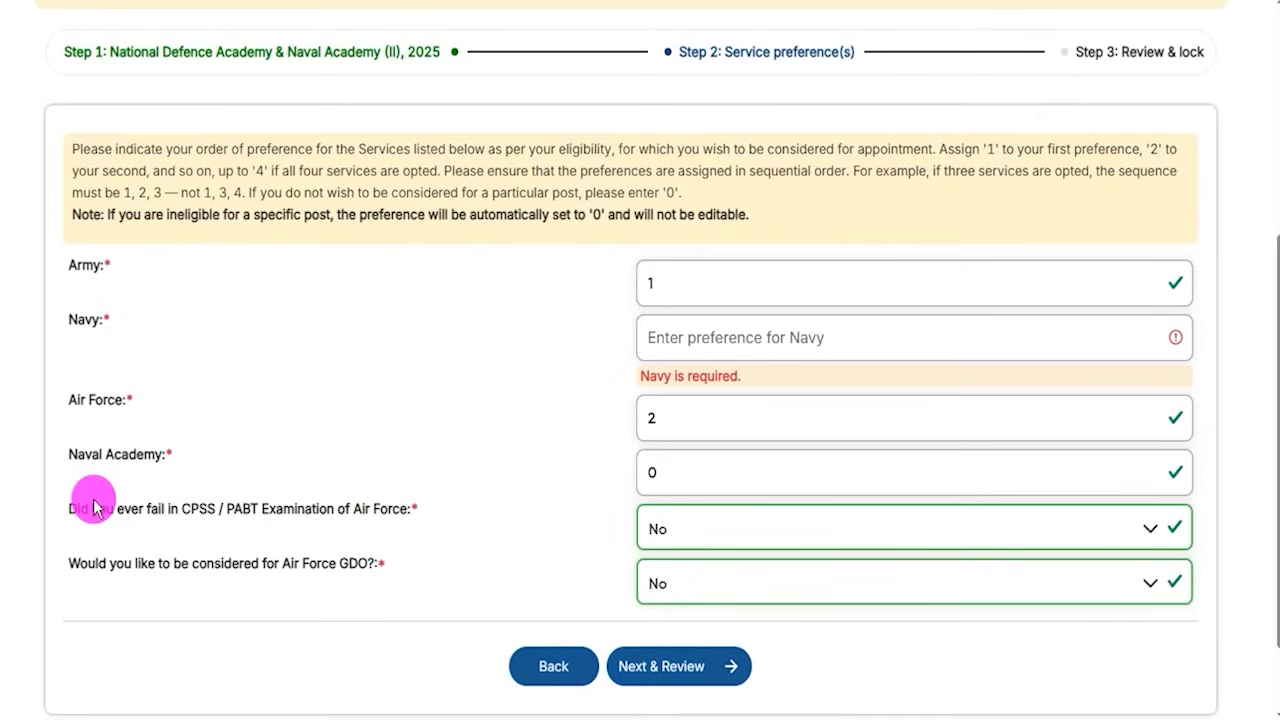
pyautogui.moveTo(104, 512); pyautogui.dragTo(376, 512)
pyautogui.click(707, 528)
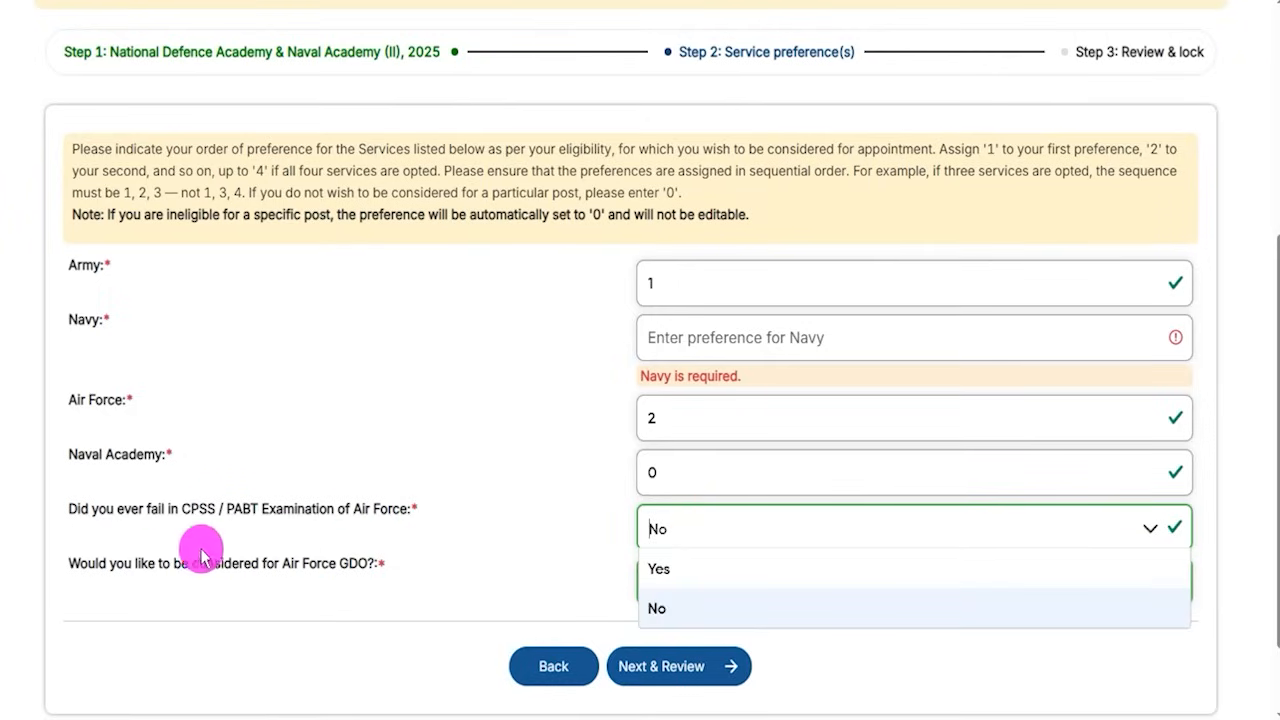
pyautogui.moveTo(120, 570); pyautogui.dragTo(353, 570)
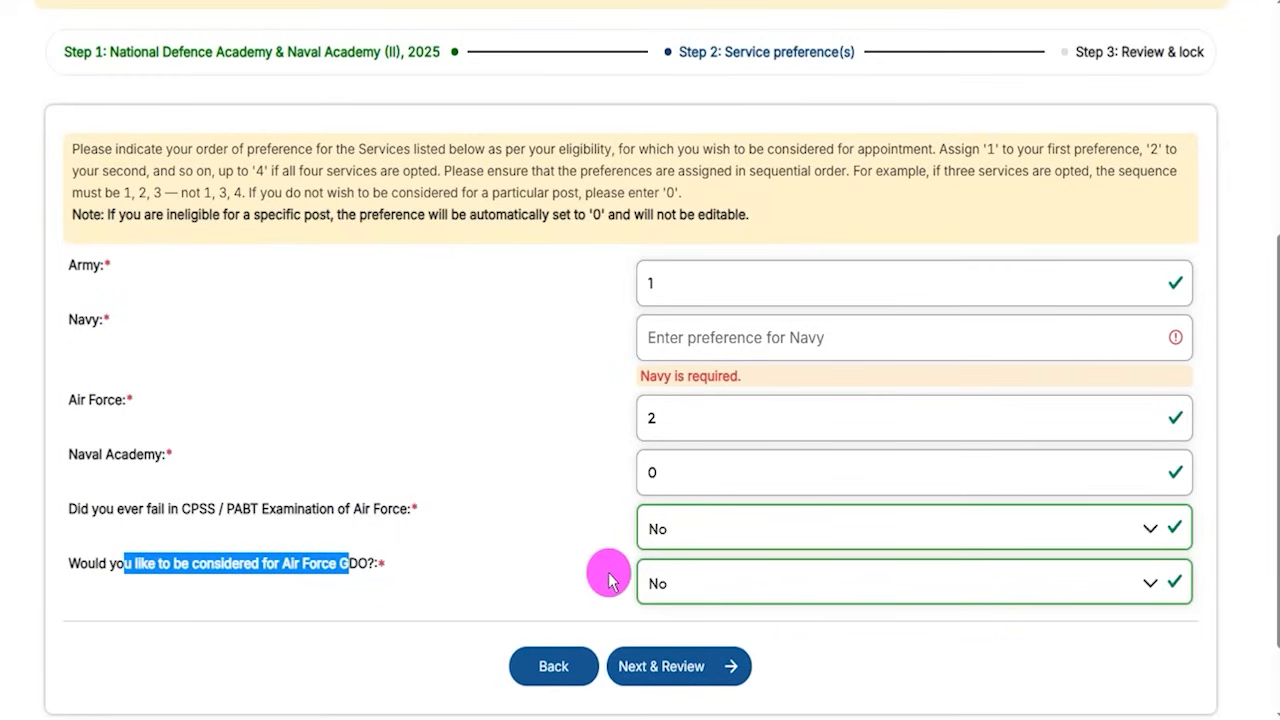
pyautogui.click(651, 573)
# Continue from the service preferences to the application review, and submit the reviewed details to proceed to examination centre selection
pyautogui.click(665, 663)
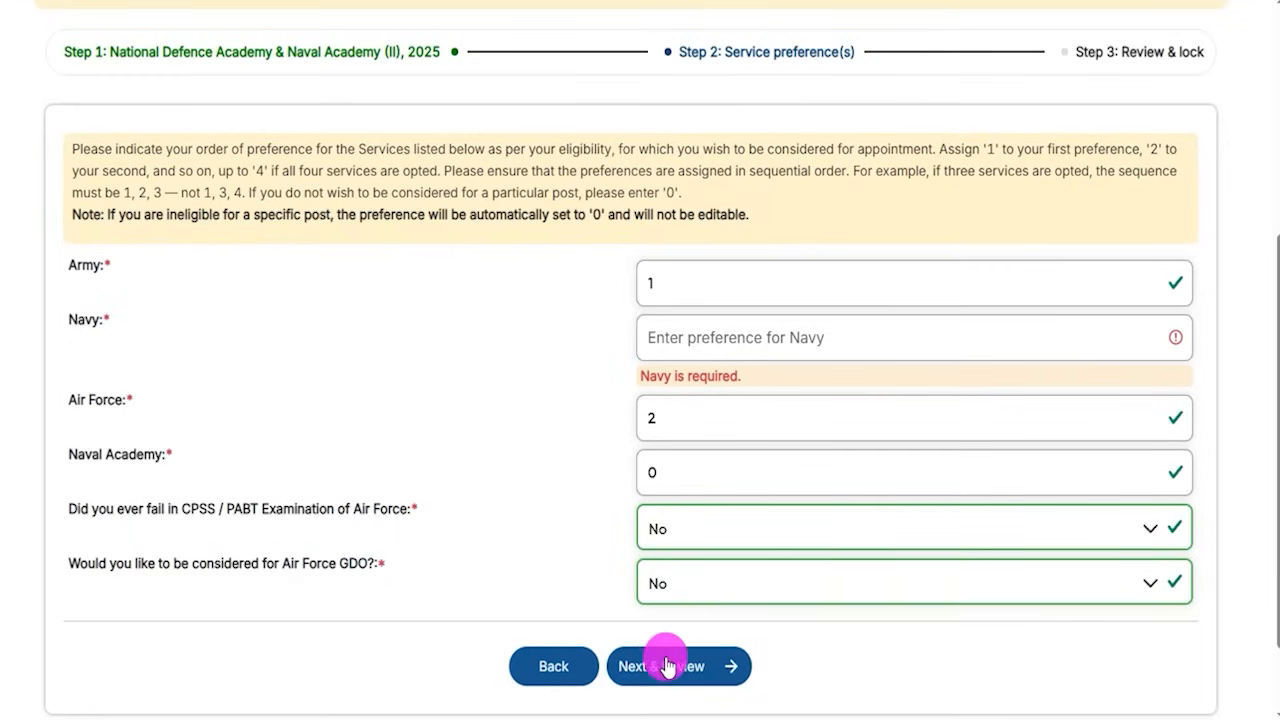
pyautogui.moveTo(1056, 645); pyautogui.dragTo(767, 655)
pyautogui.click(729, 664)
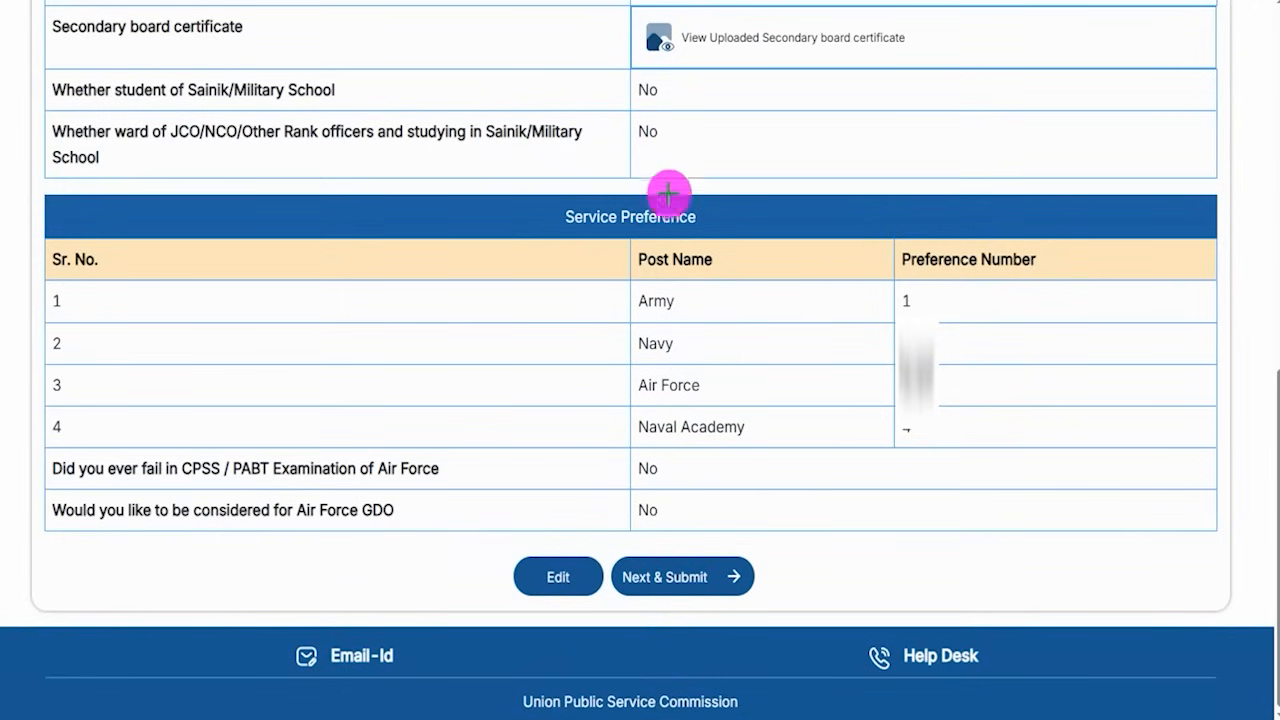
pyautogui.moveTo(284, 543); pyautogui.dragTo(517, 577)
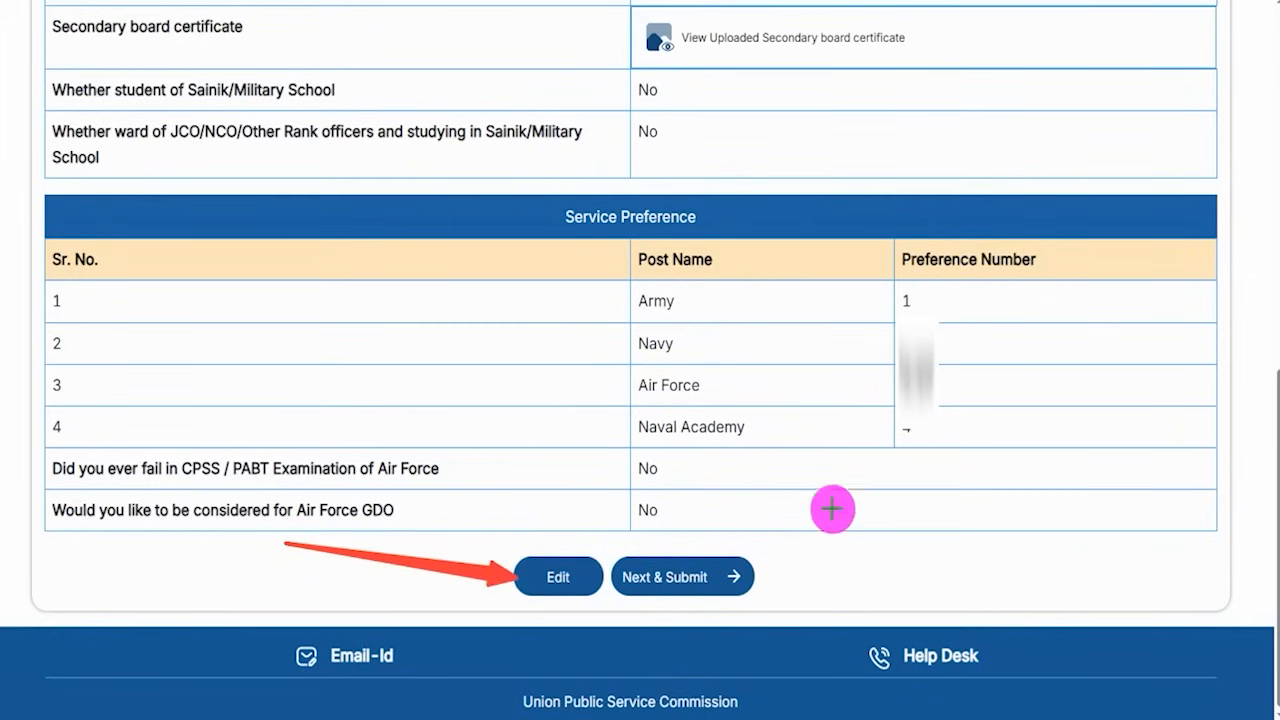
pyautogui.moveTo(988, 455); pyautogui.dragTo(751, 563)
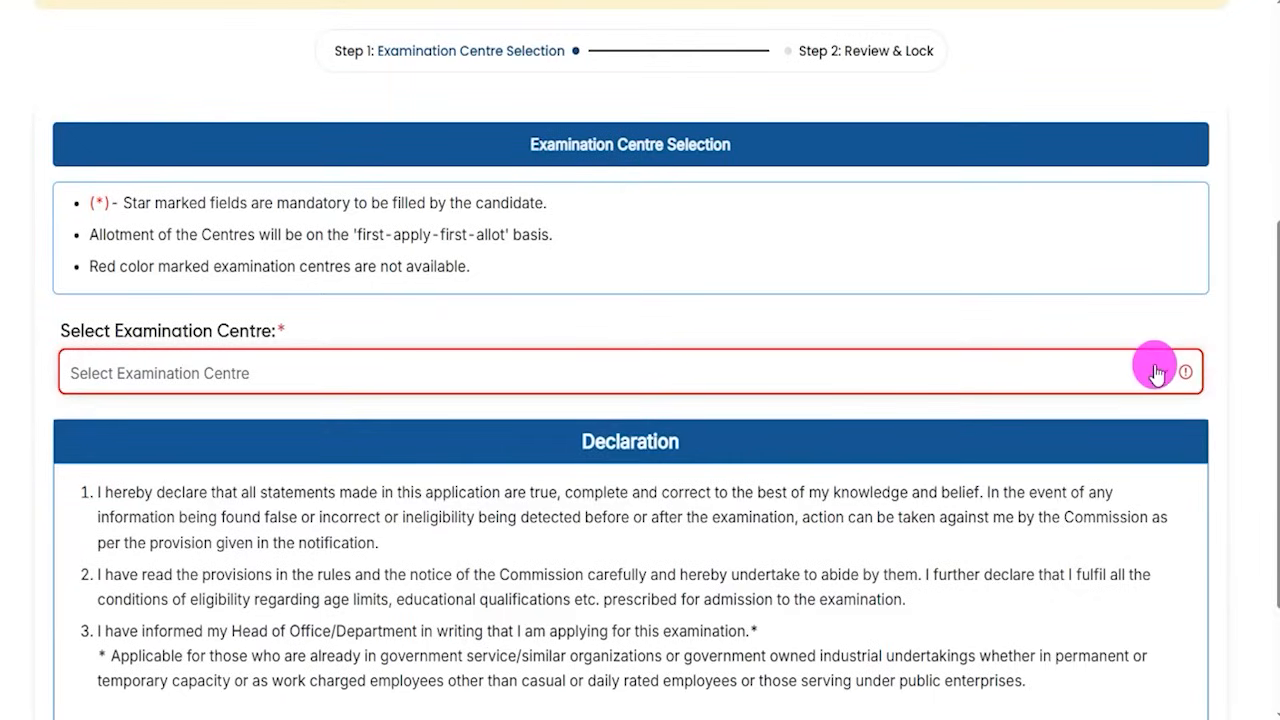
# Browse the list of available examination centres and select Faridabad as the examination centre
pyautogui.click(238, 380)
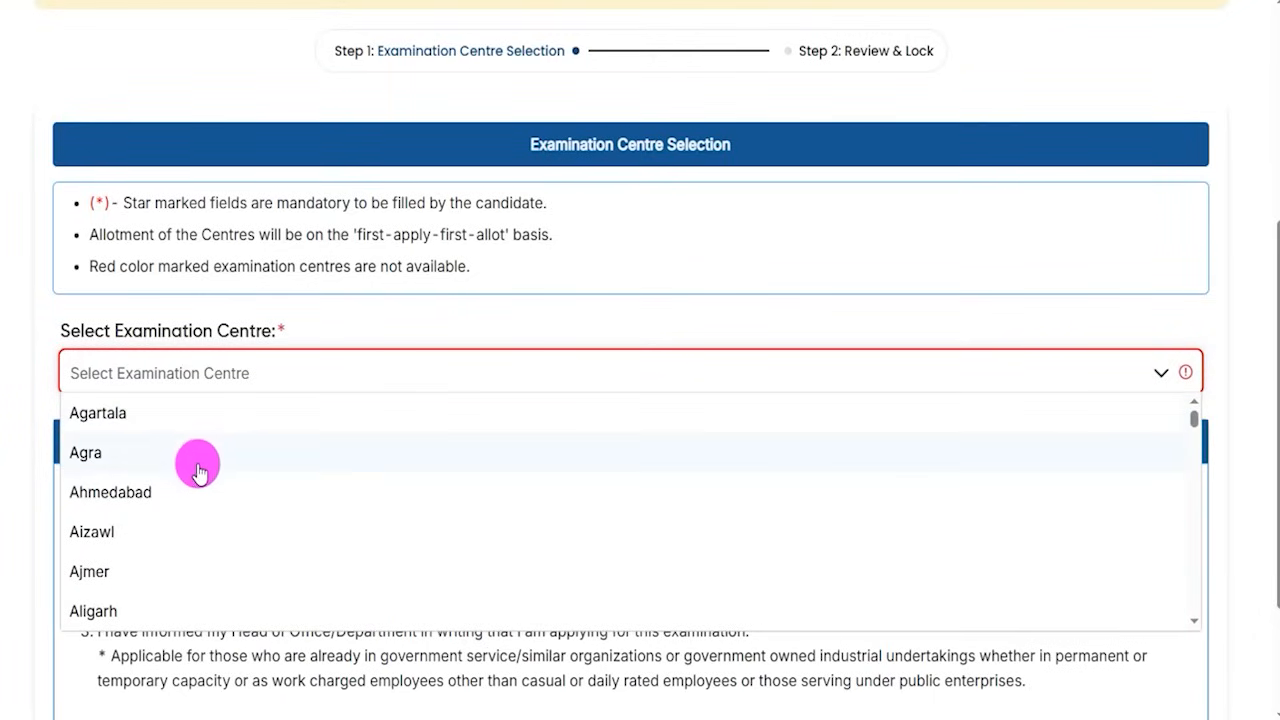
pyautogui.scroll(-12, 166, 510)
pyautogui.scroll(5, 166, 517)
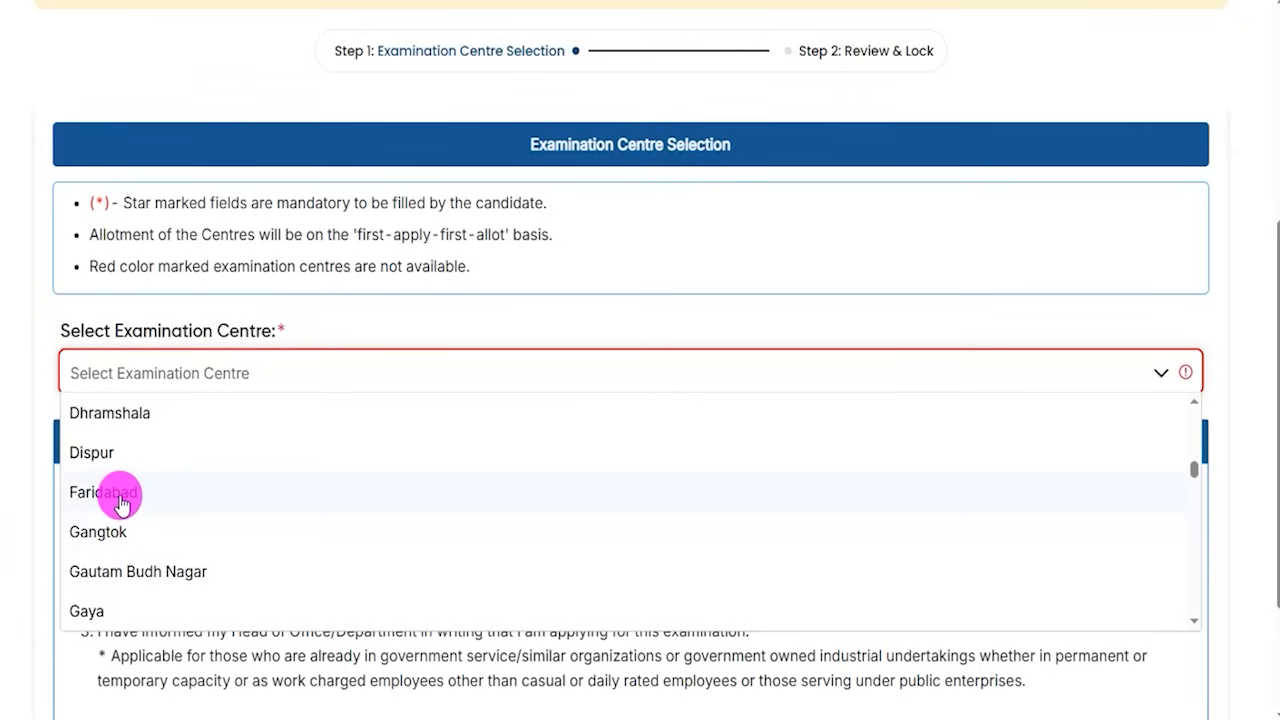
pyautogui.click(120, 494)
# Read the declaration below the examination centre selection and continue to the review page
pyautogui.scroll(-2, 480, 522)
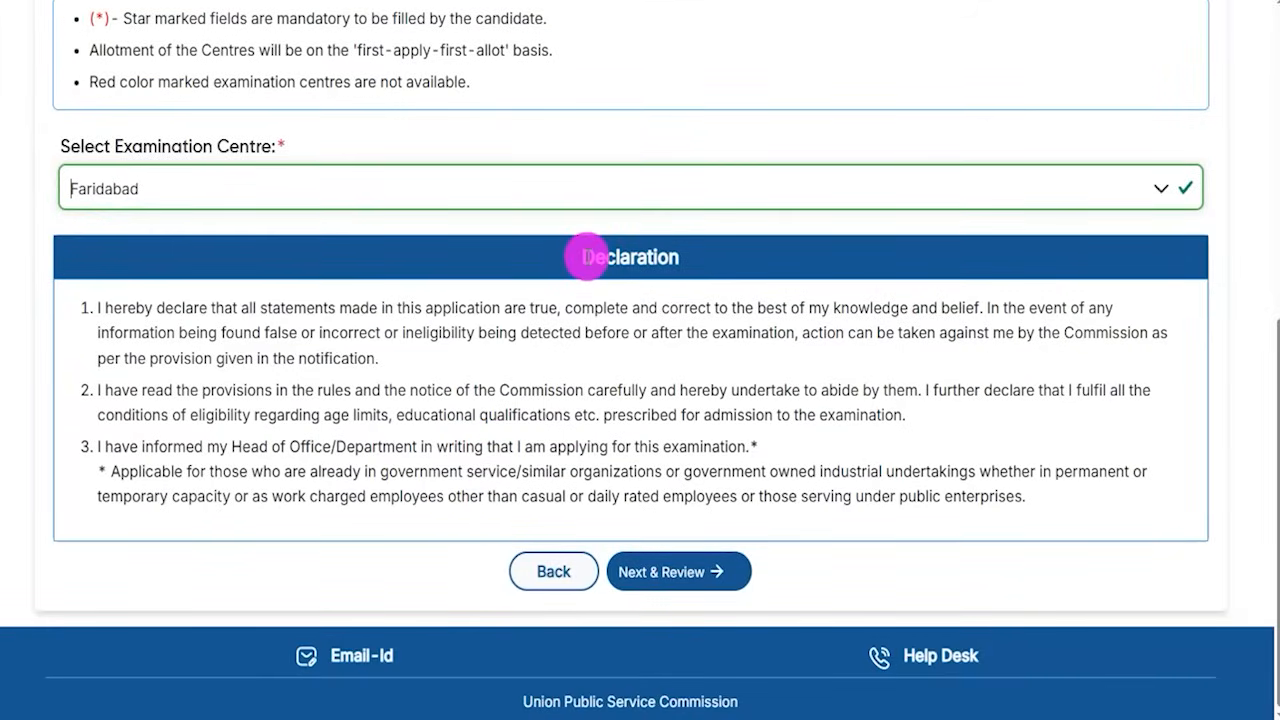
pyautogui.moveTo(256, 306); pyautogui.dragTo(451, 409)
pyautogui.click(480, 417)
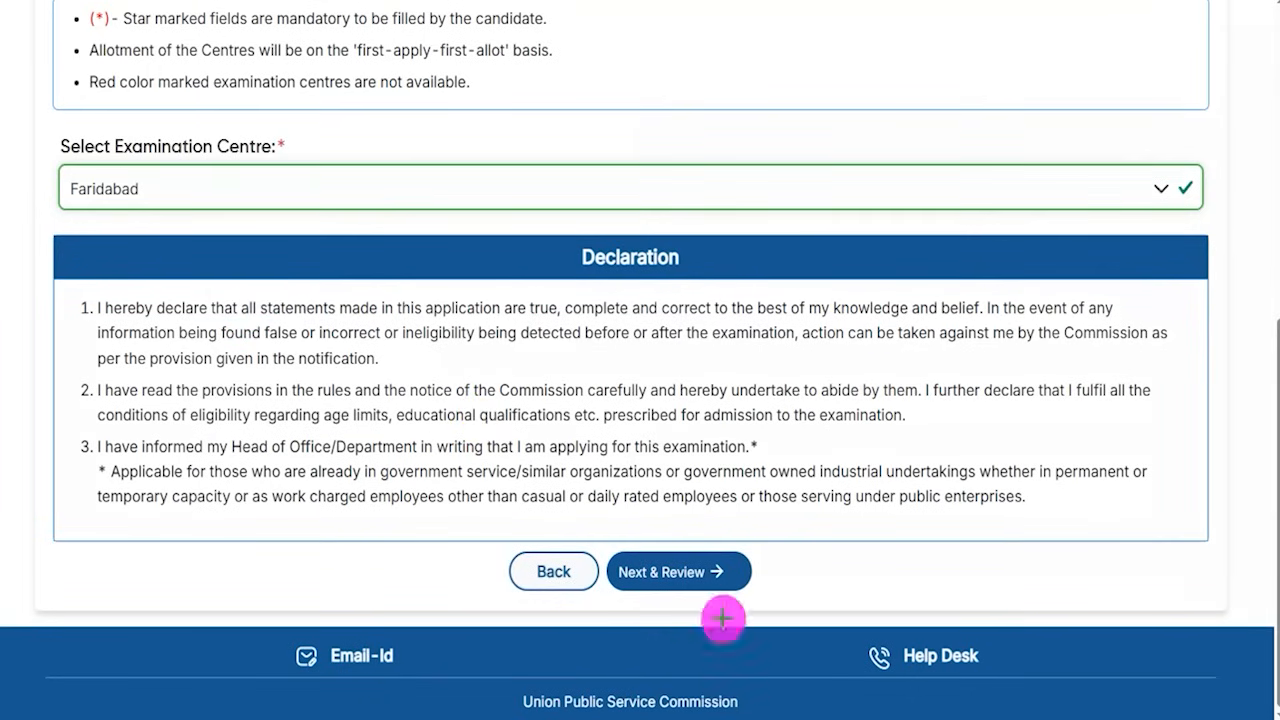
pyautogui.moveTo(1050, 562); pyautogui.dragTo(800, 571)
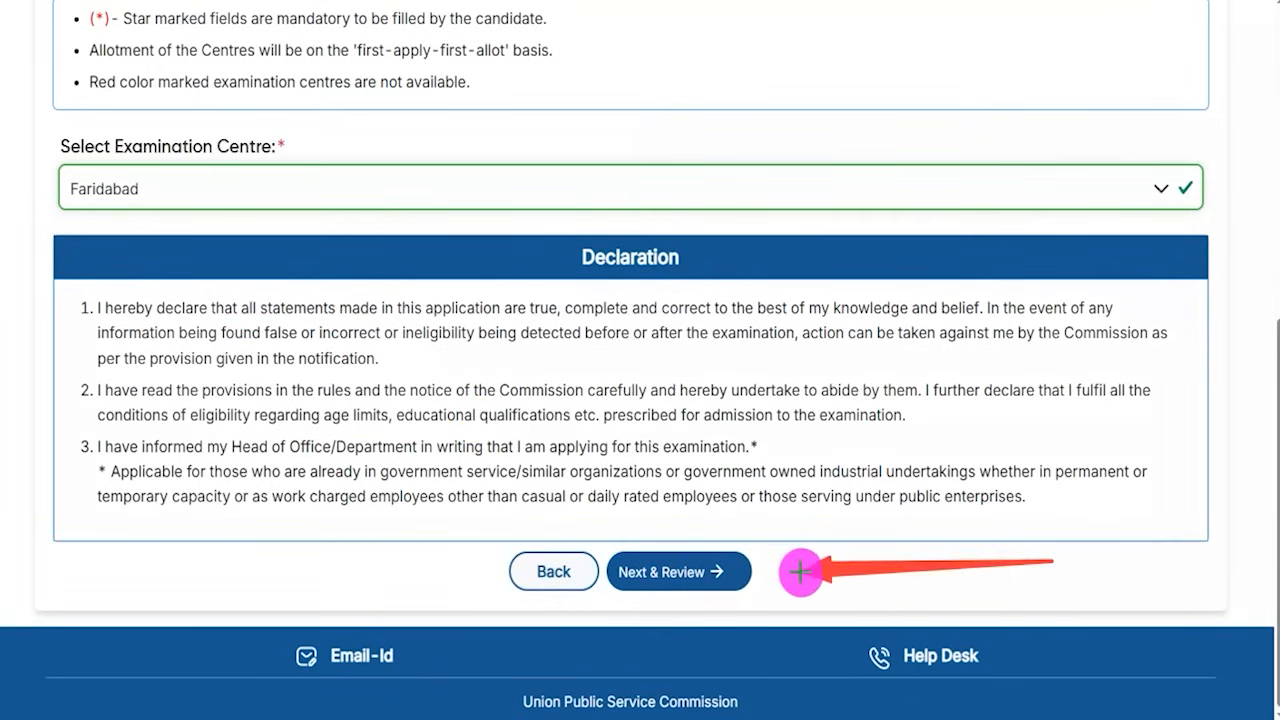
pyautogui.click(735, 571)
# Submit the examination centre details, agree to the declaration for final submission, and acknowledge the success message
pyautogui.moveTo(360, 533); pyautogui.dragTo(524, 580)
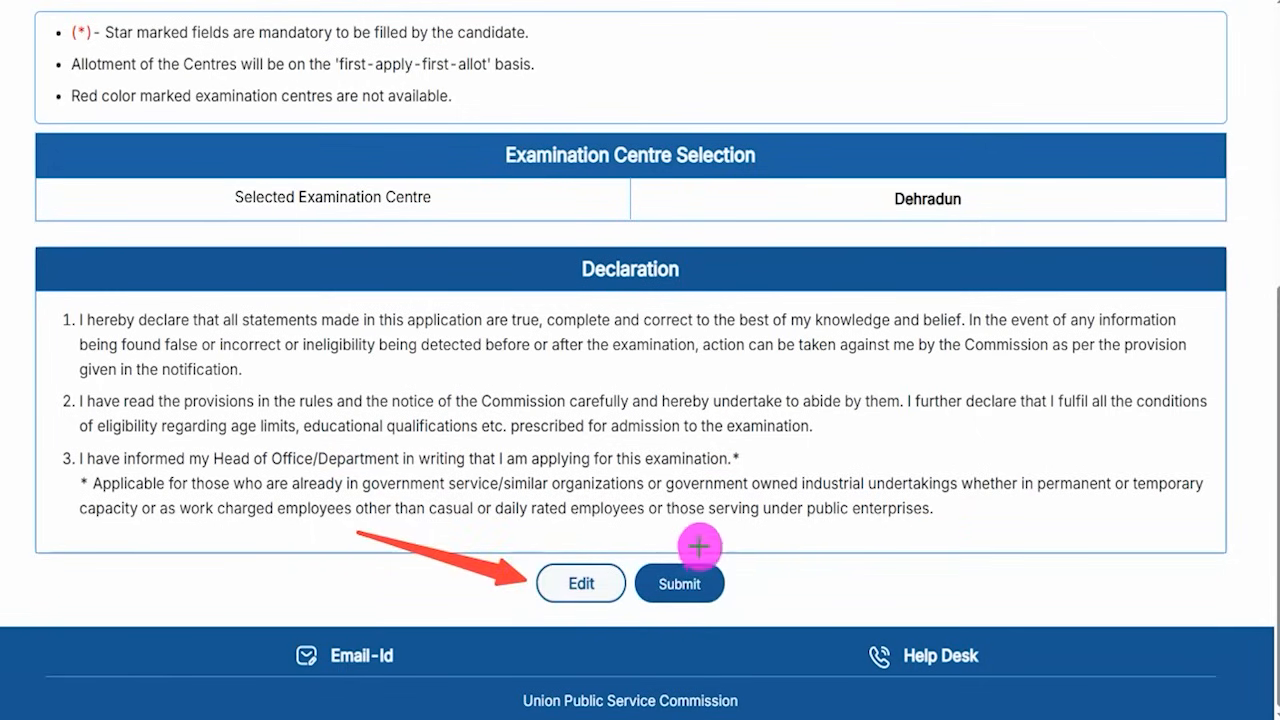
pyautogui.moveTo(858, 428); pyautogui.dragTo(730, 550)
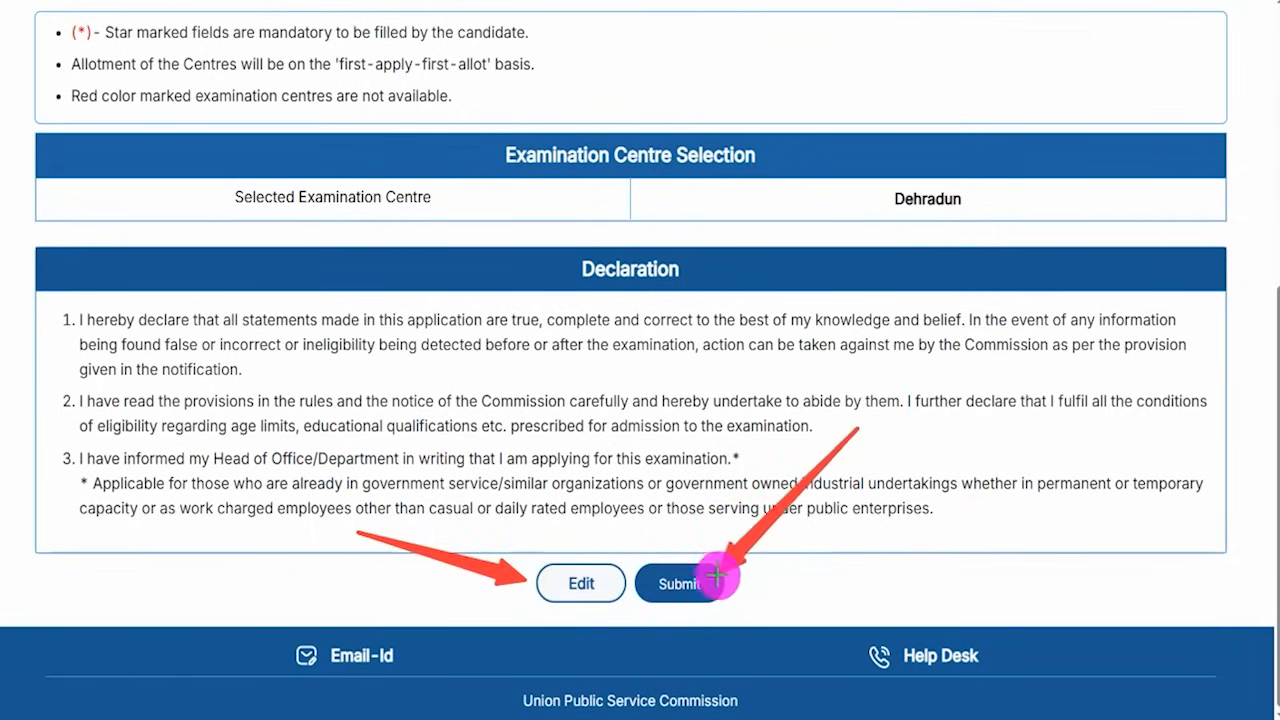
pyautogui.click(702, 584)
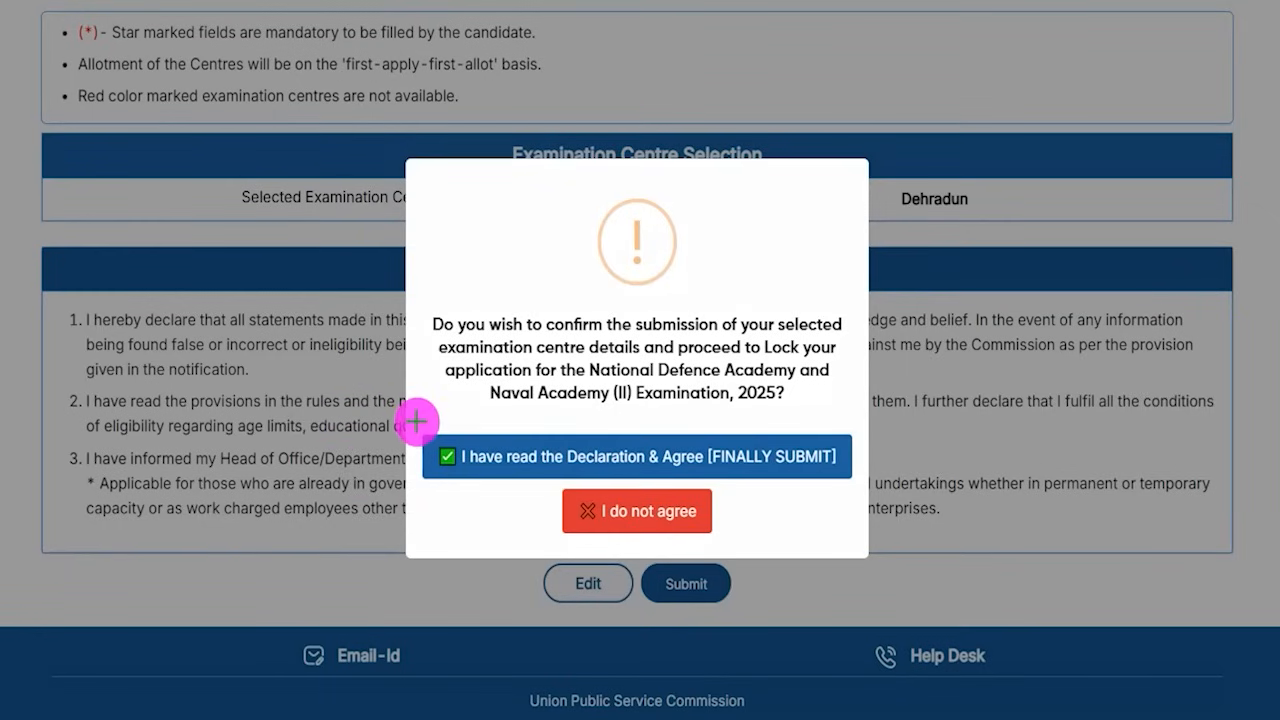
pyautogui.moveTo(416, 421)
pyautogui.mouseDown()
pyautogui.moveTo(720, 478)
pyautogui.moveTo(852, 487)
pyautogui.mouseUp()
pyautogui.click(680, 448)
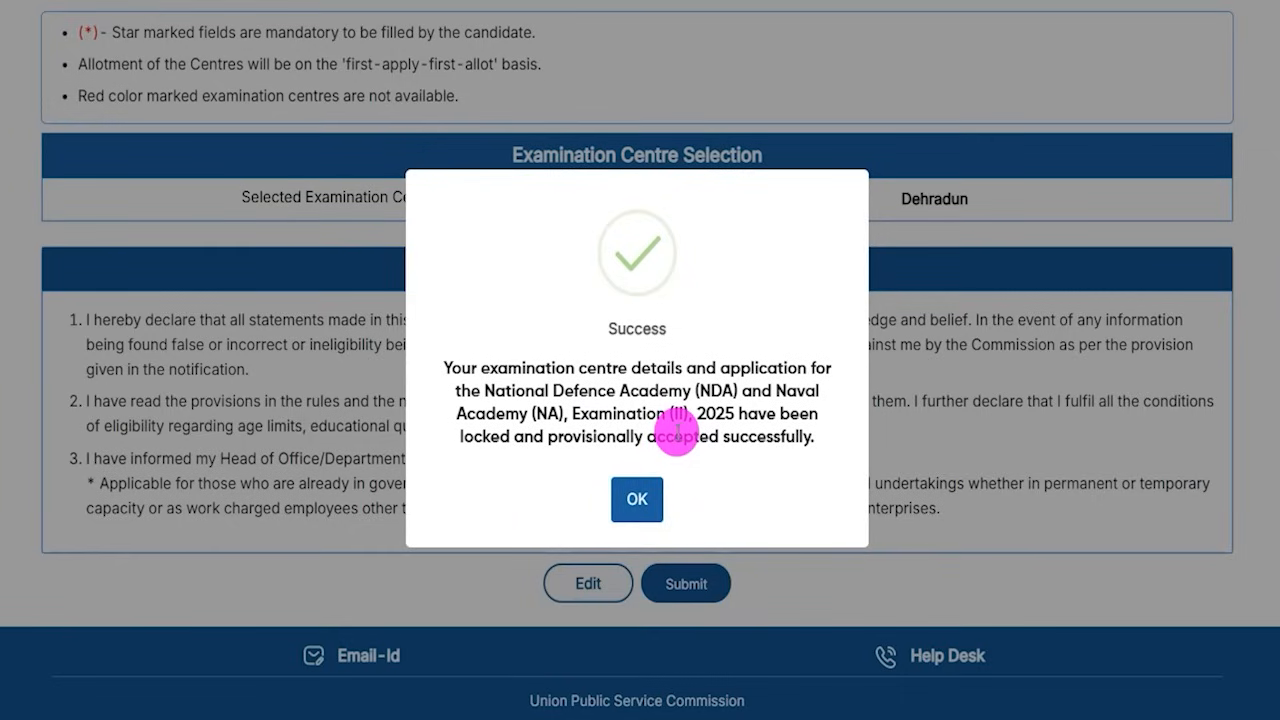
pyautogui.moveTo(490, 436); pyautogui.dragTo(680, 434)
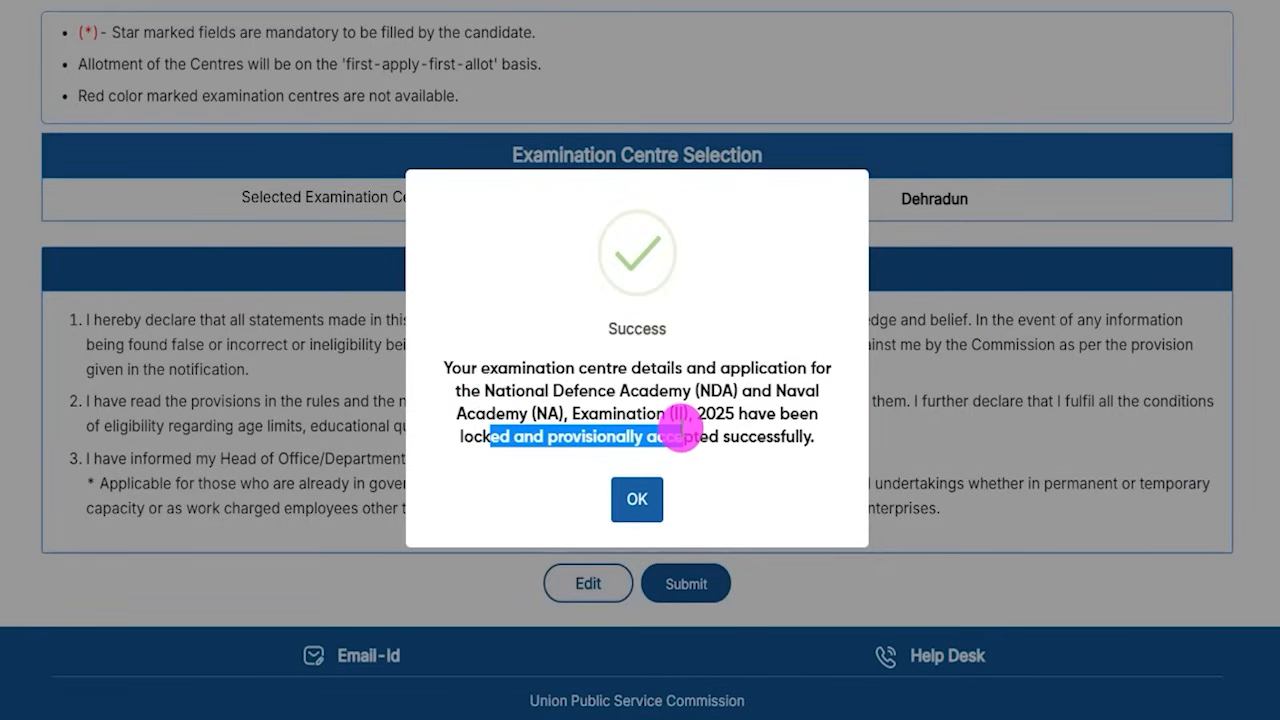
pyautogui.click(641, 500)
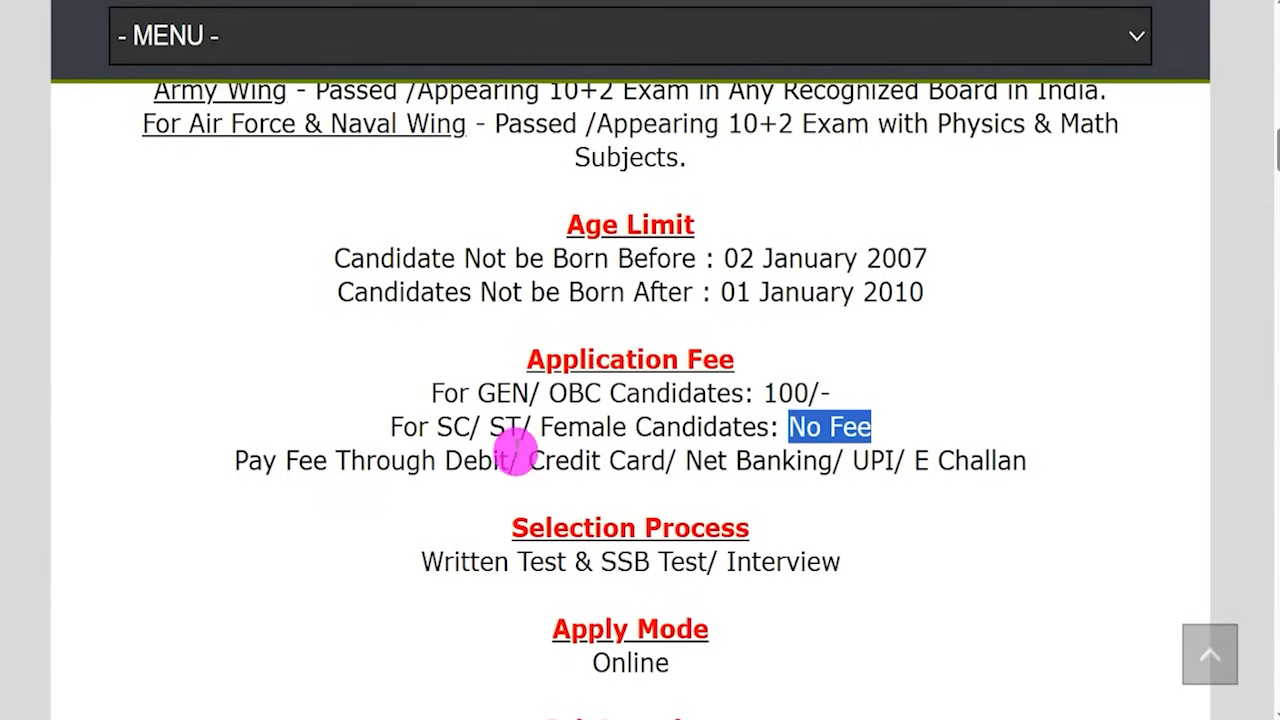
# Check the application fee rules for GEN/OBC and for SC/ST/Female candidates in the job notification
pyautogui.click(515, 447)
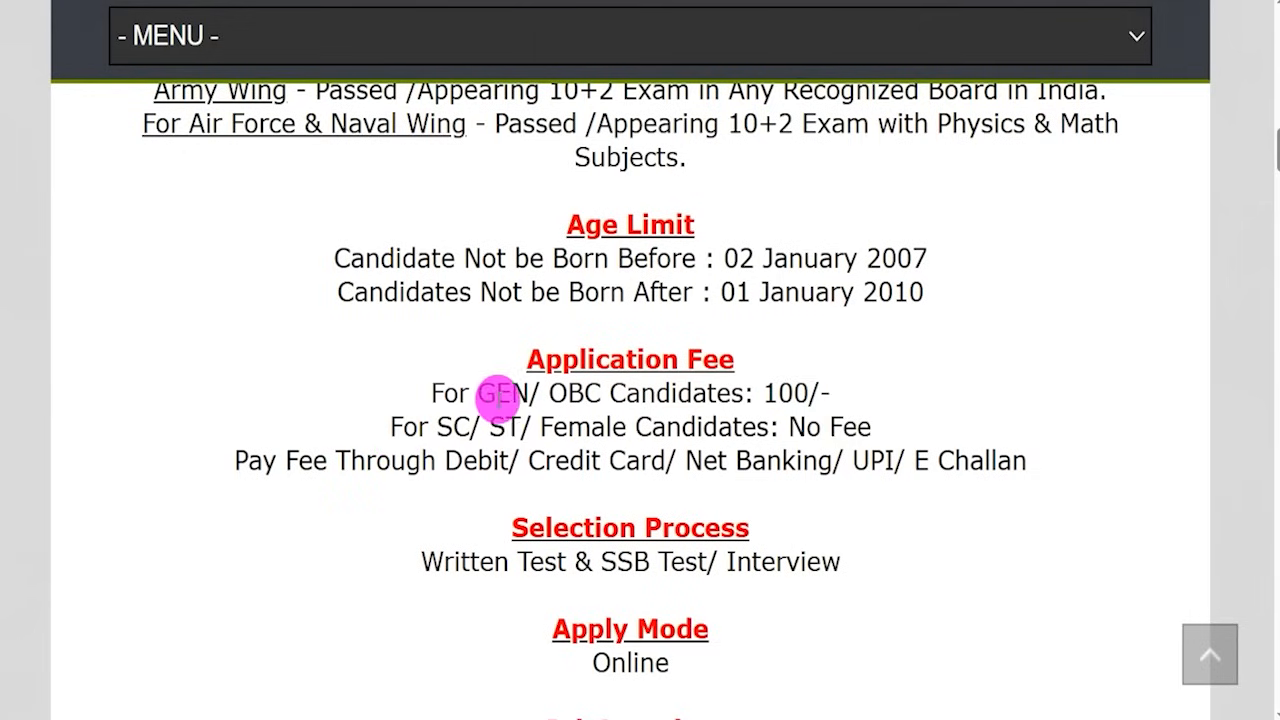
pyautogui.moveTo(480, 394); pyautogui.dragTo(818, 392)
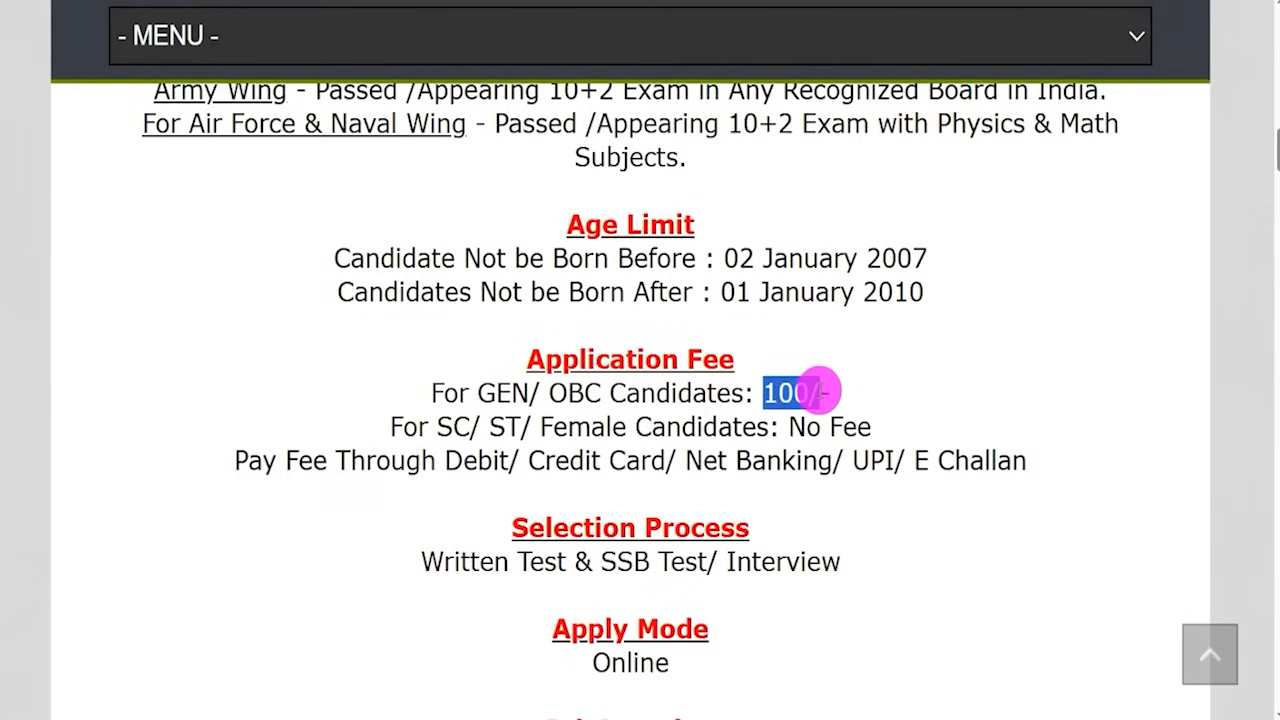
pyautogui.moveTo(450, 427); pyautogui.dragTo(876, 426)
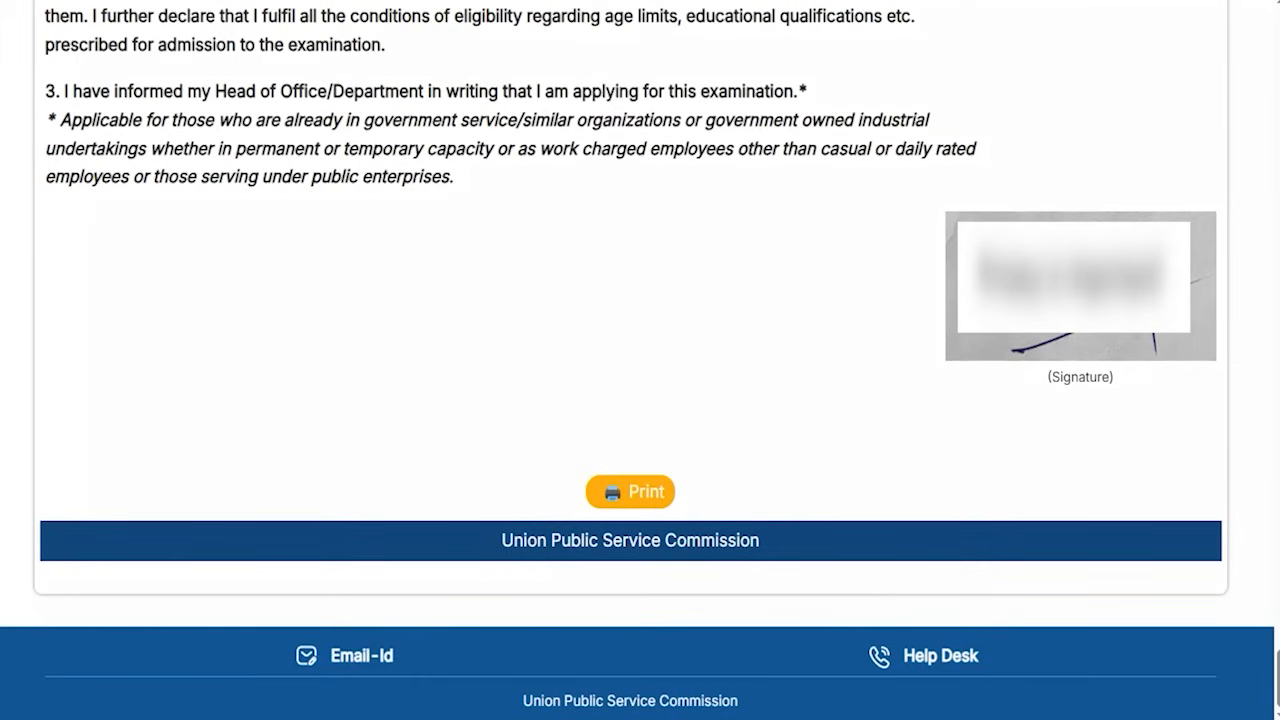
# Locate the print option below the submitted application, and open My Applications from the Examinations section of the portal home page
pyautogui.moveTo(504, 432); pyautogui.dragTo(741, 524)
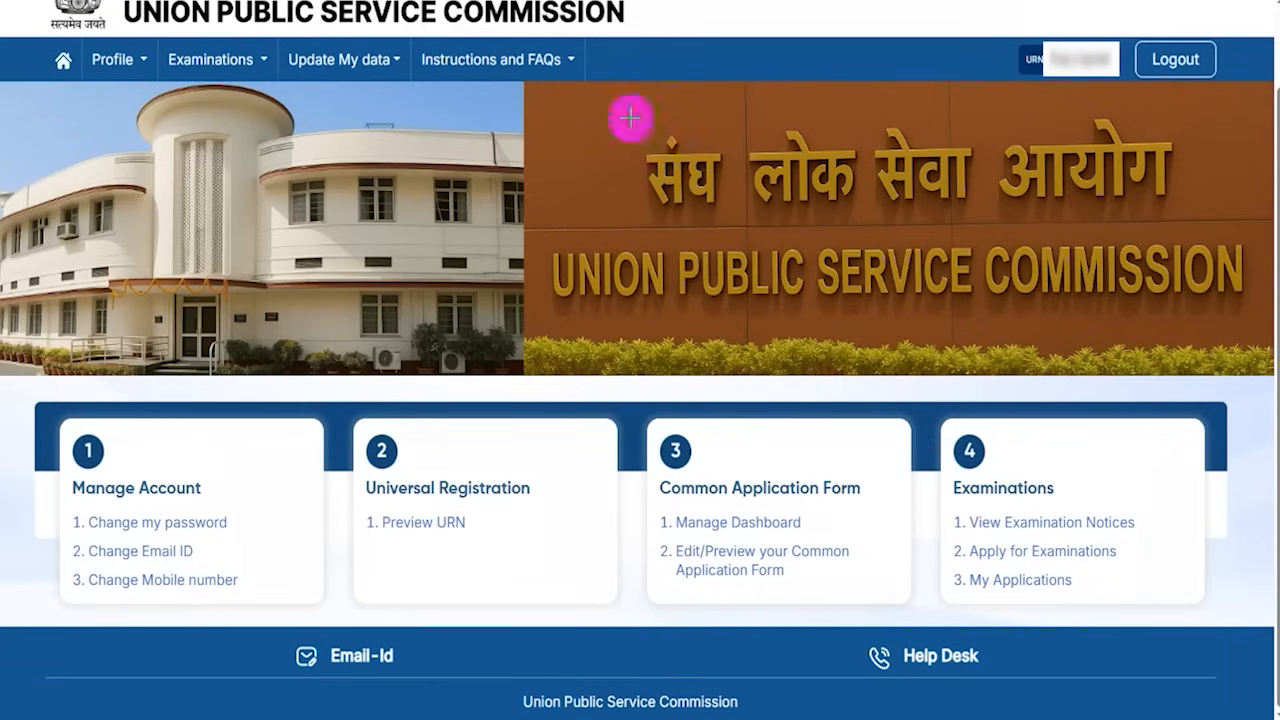
pyautogui.moveTo(945, 566); pyautogui.dragTo(1089, 596)
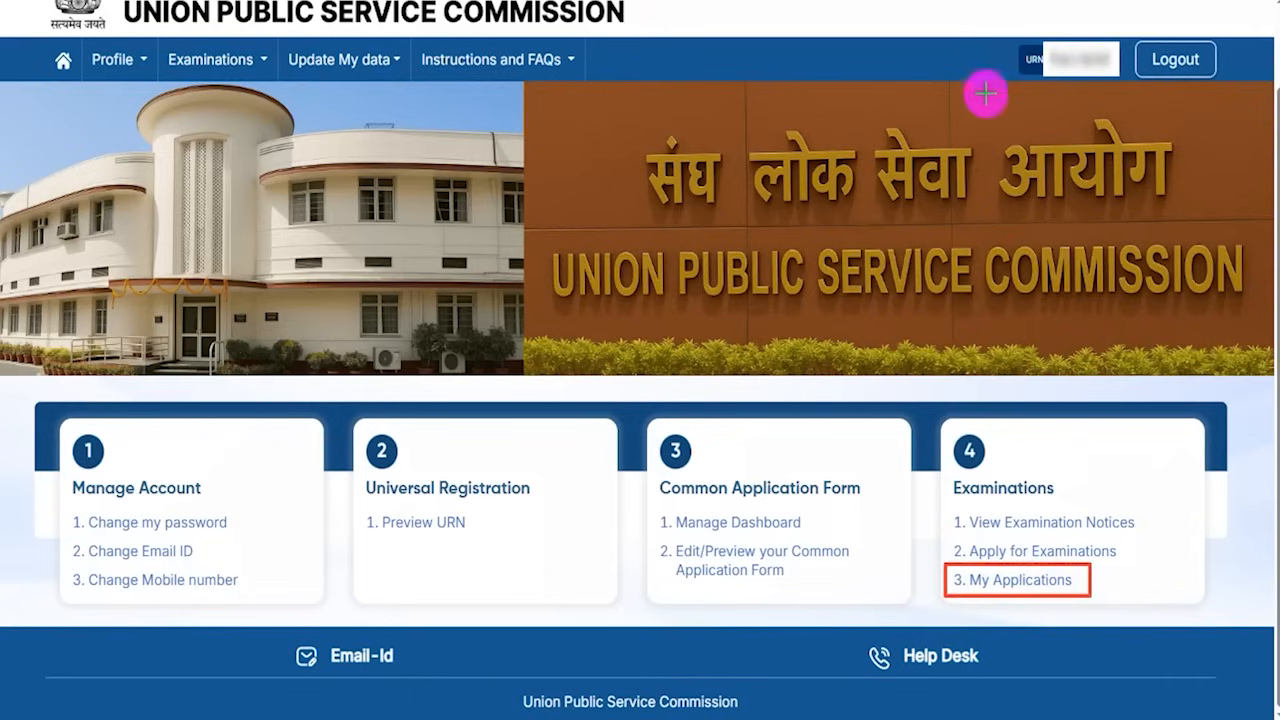
pyautogui.click(1014, 581)
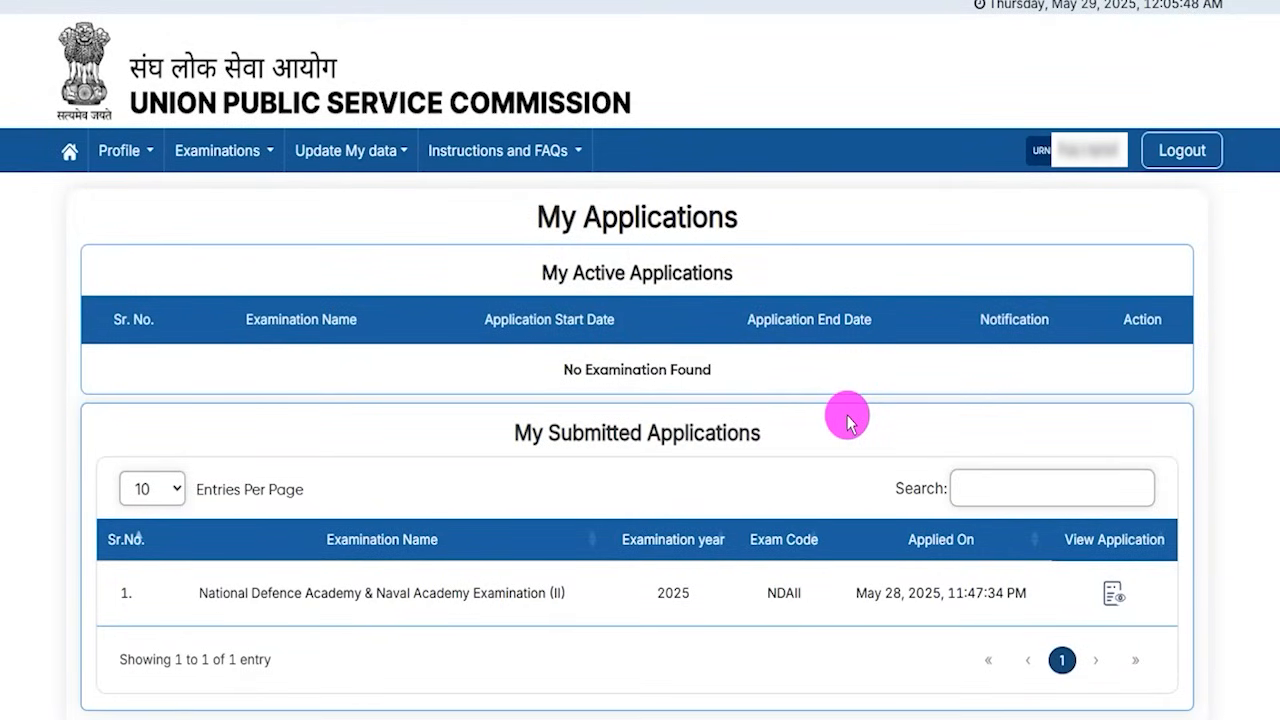
# Examine the submitted National Defence Academy & Naval Academy Examination (II) entry, including its application date and the option to view the application
pyautogui.moveTo(515, 432); pyautogui.dragTo(742, 438)
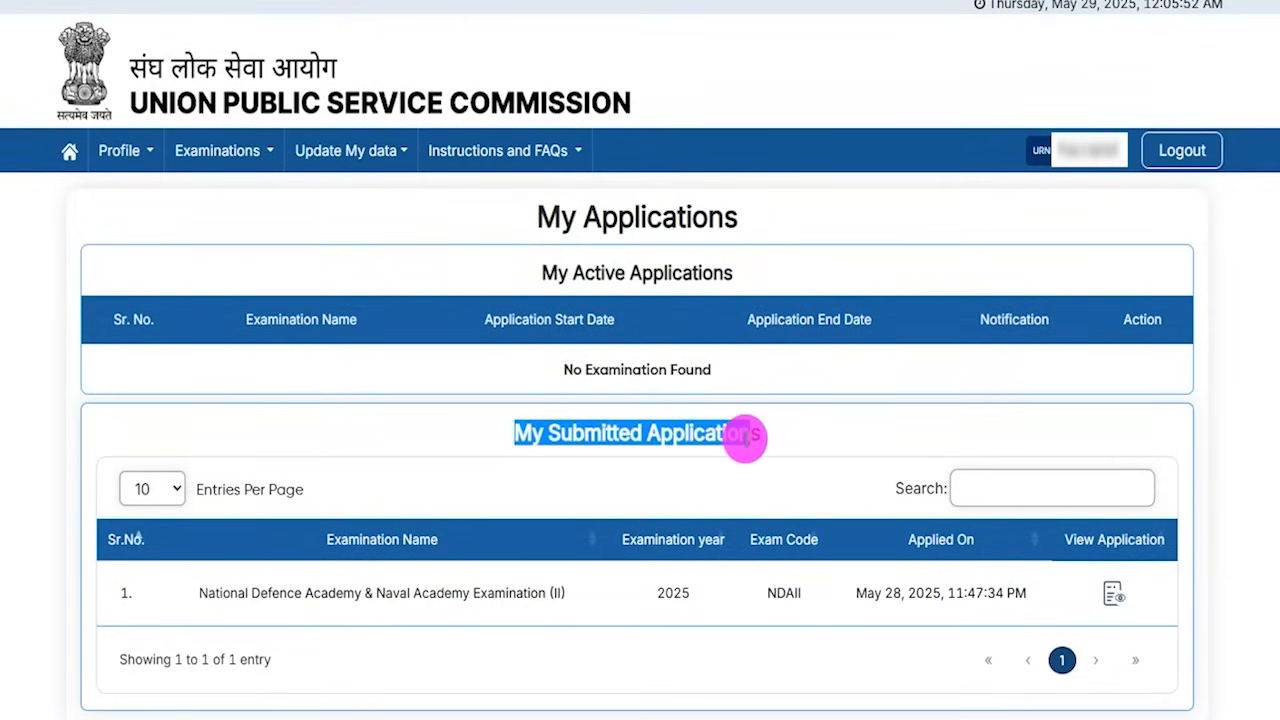
pyautogui.moveTo(206, 591); pyautogui.dragTo(557, 589)
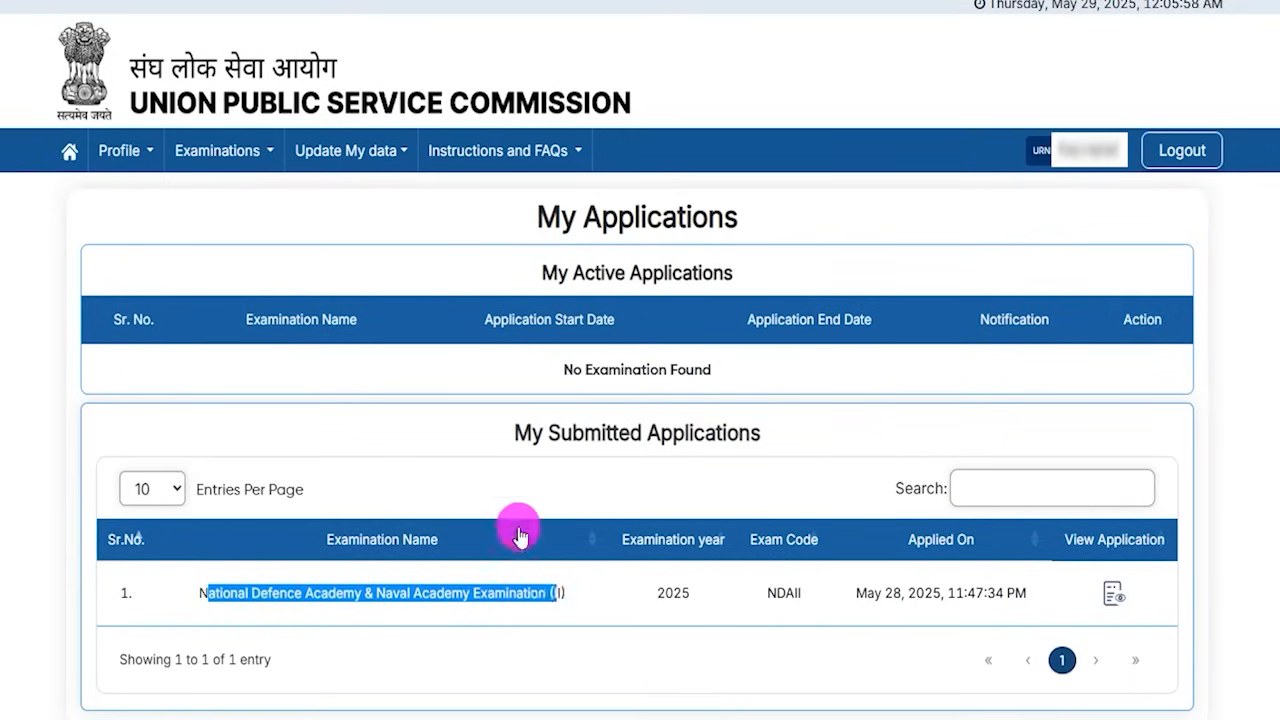
pyautogui.moveTo(868, 593); pyautogui.dragTo(997, 593)
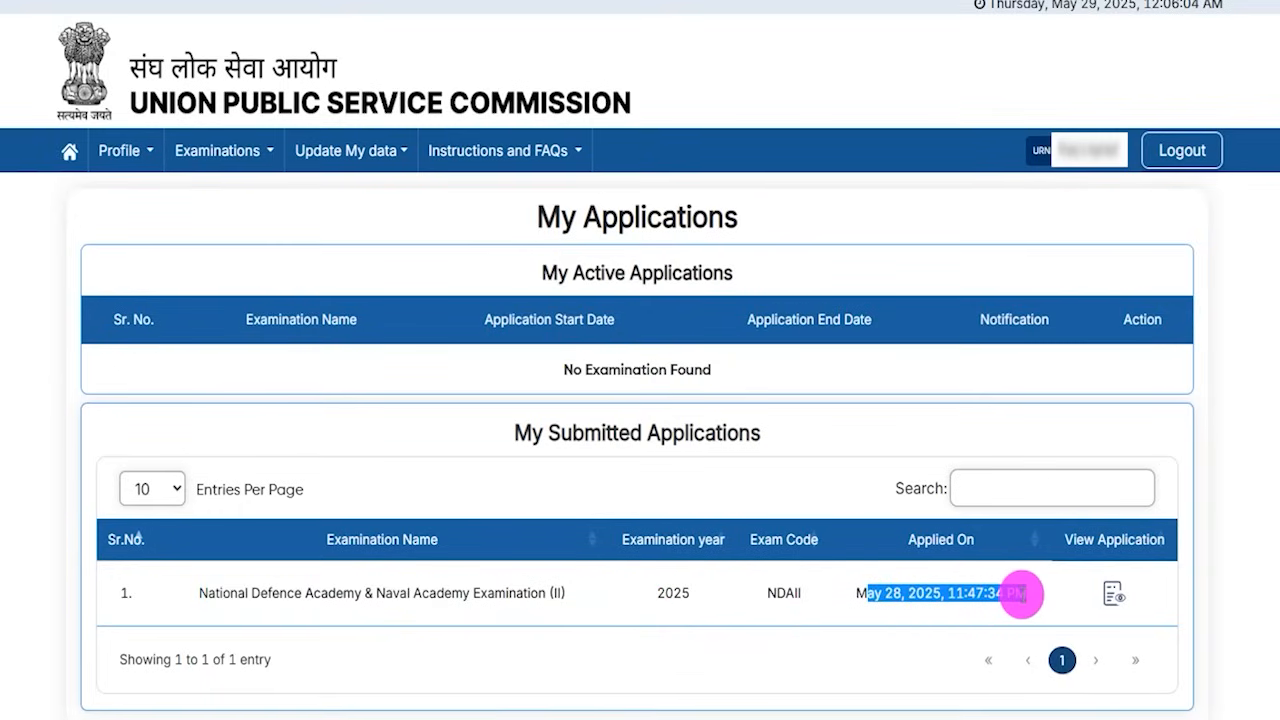
pyautogui.moveTo(1020, 594); pyautogui.dragTo(1024, 594)
pyautogui.moveTo(1080, 561); pyautogui.dragTo(1146, 622)
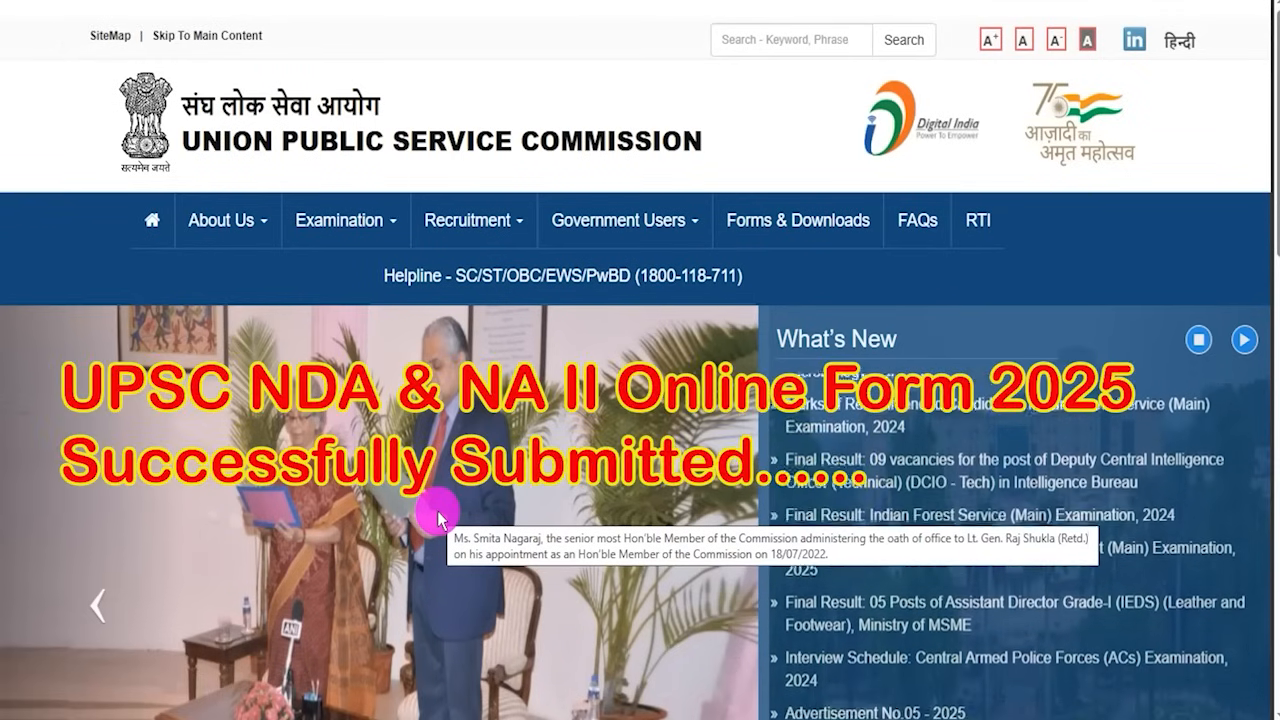
pyautogui.click(98, 605)
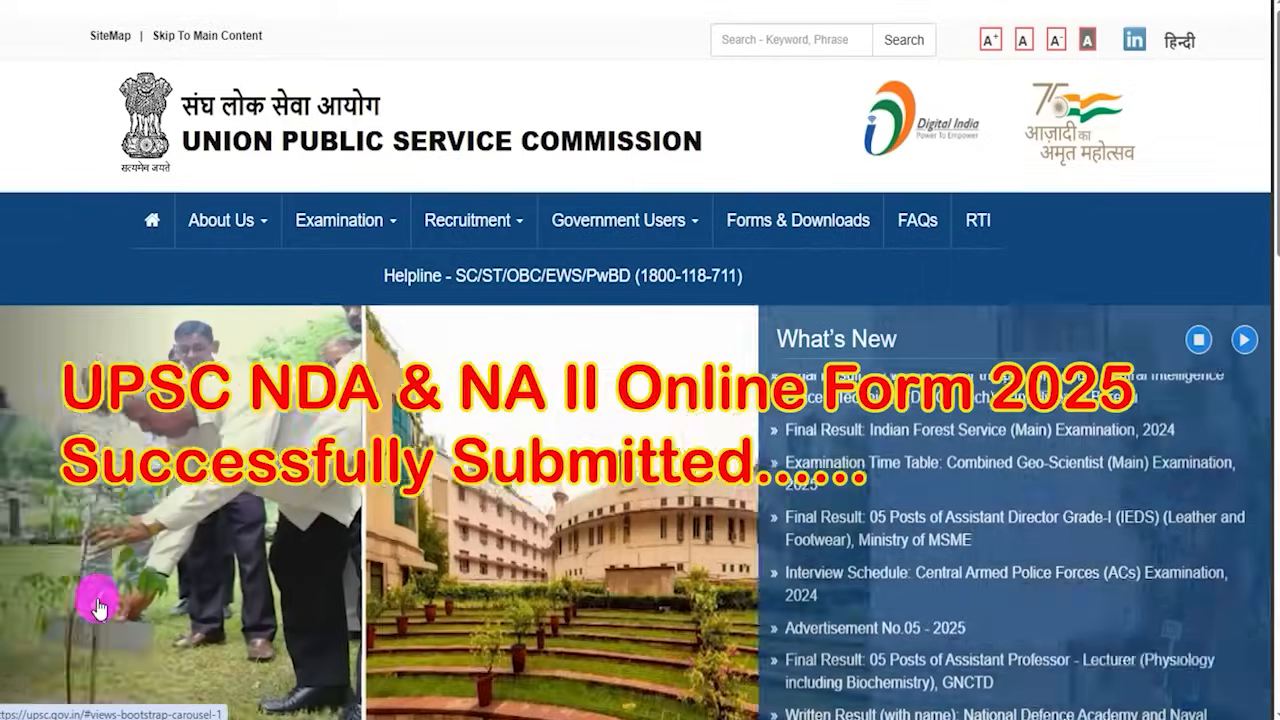
pyautogui.click(98, 605)
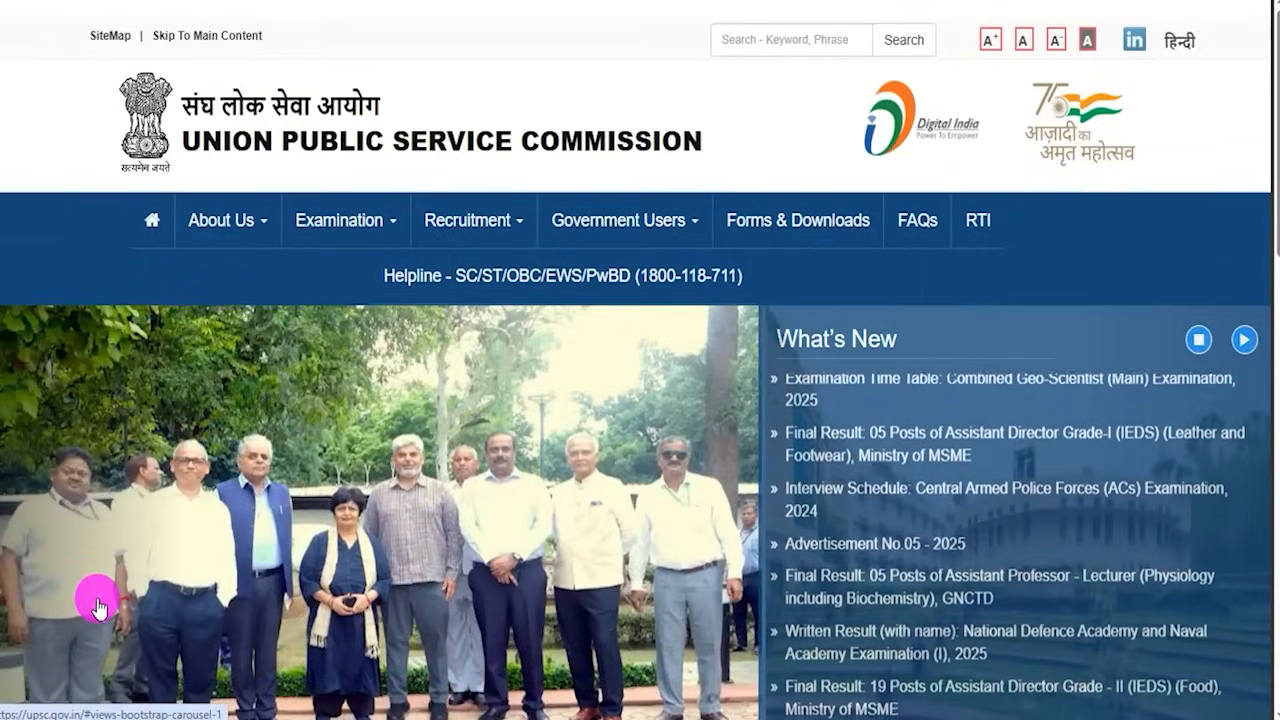
pyautogui.click(98, 605)
pyautogui.click(98, 605)
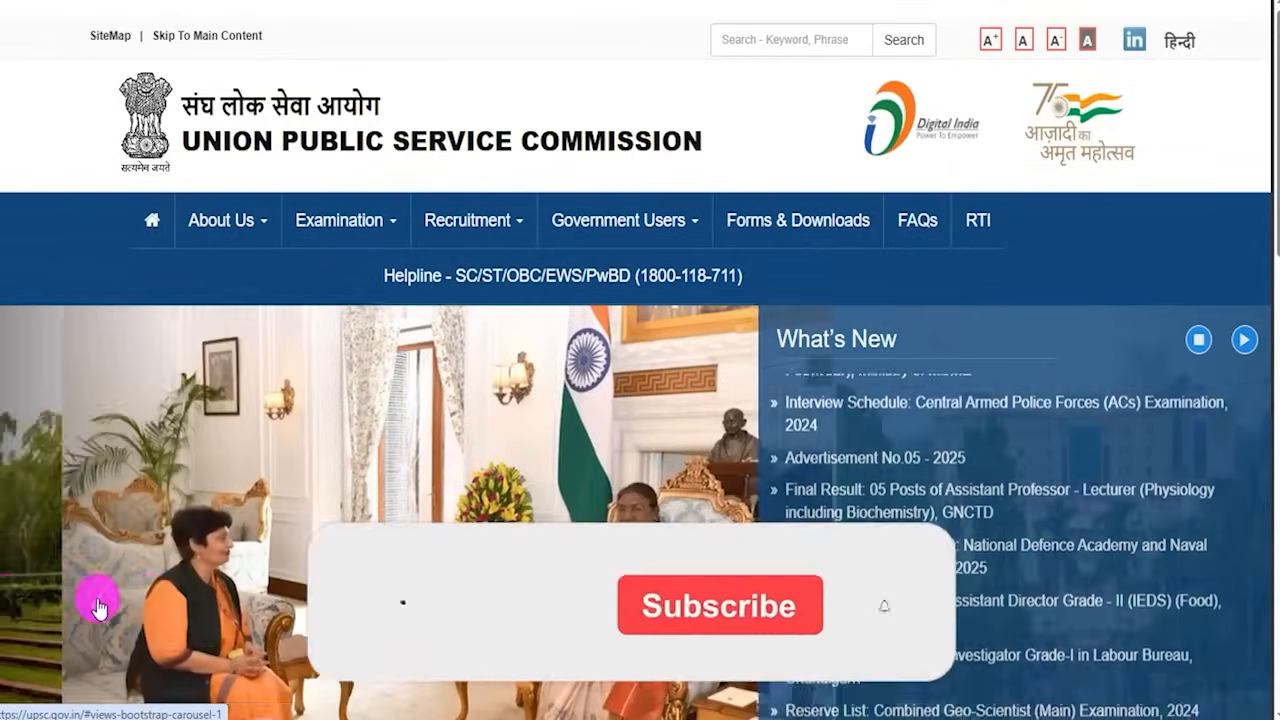
pyautogui.click(98, 605)
pyautogui.click(98, 605)
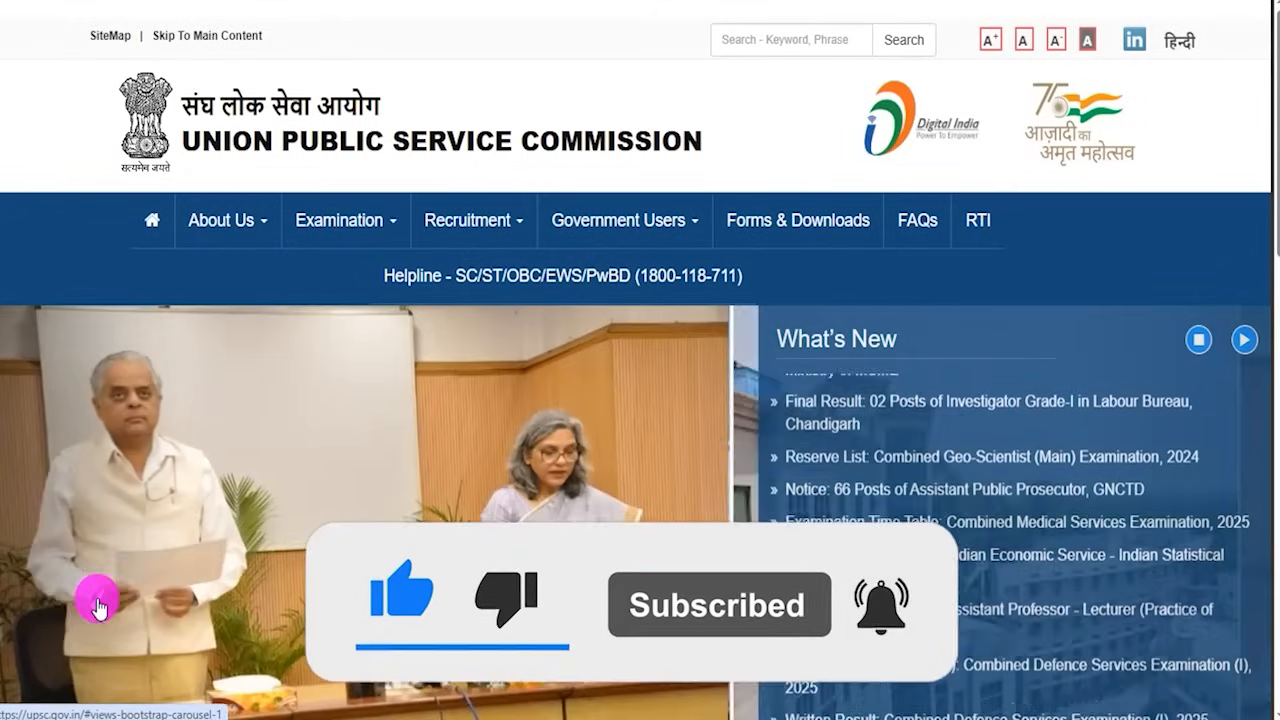
pyautogui.click(97, 608)
pyautogui.click(98, 608)
pyautogui.click(98, 608)
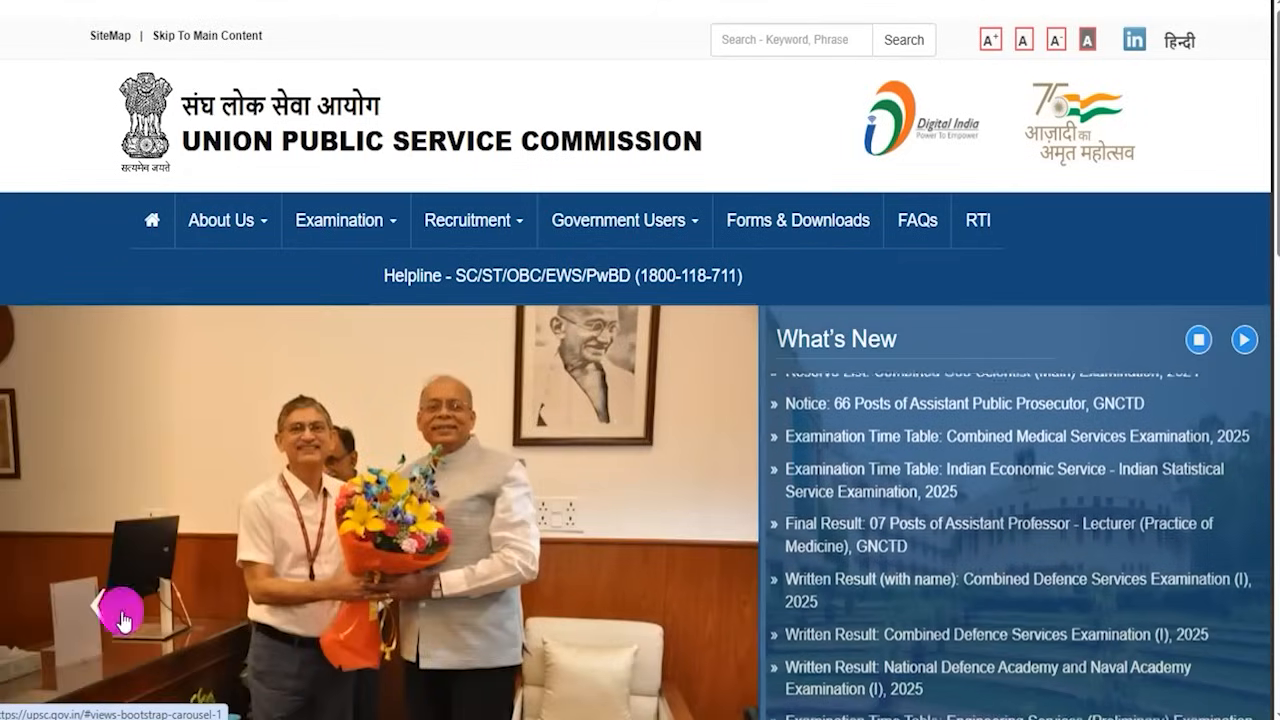